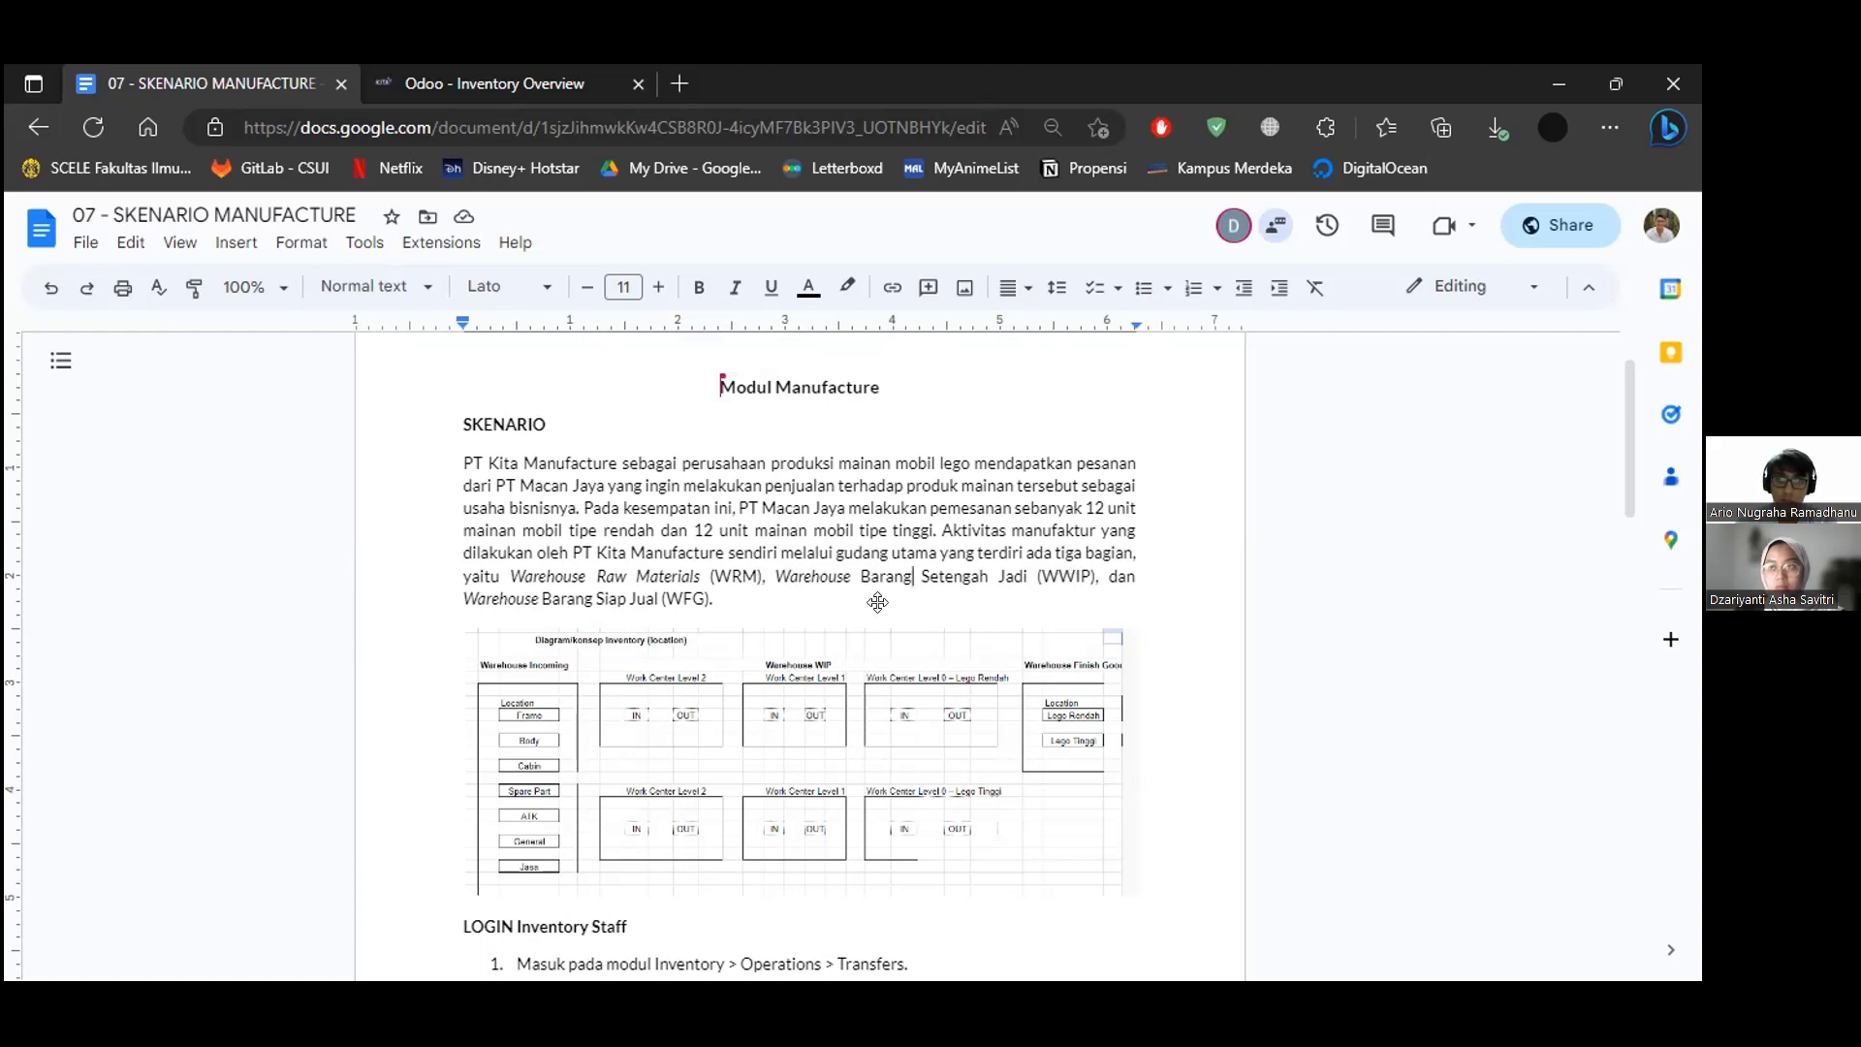
Review the Inventory Staff instructions in the scenario document and open the Inventory transfers list in Odoo.
scroll(878, 602, "down", 1)
scroll(852, 611, "down", 1, "ctrl")
scroll(817, 590, "up", 1, "ctrl")
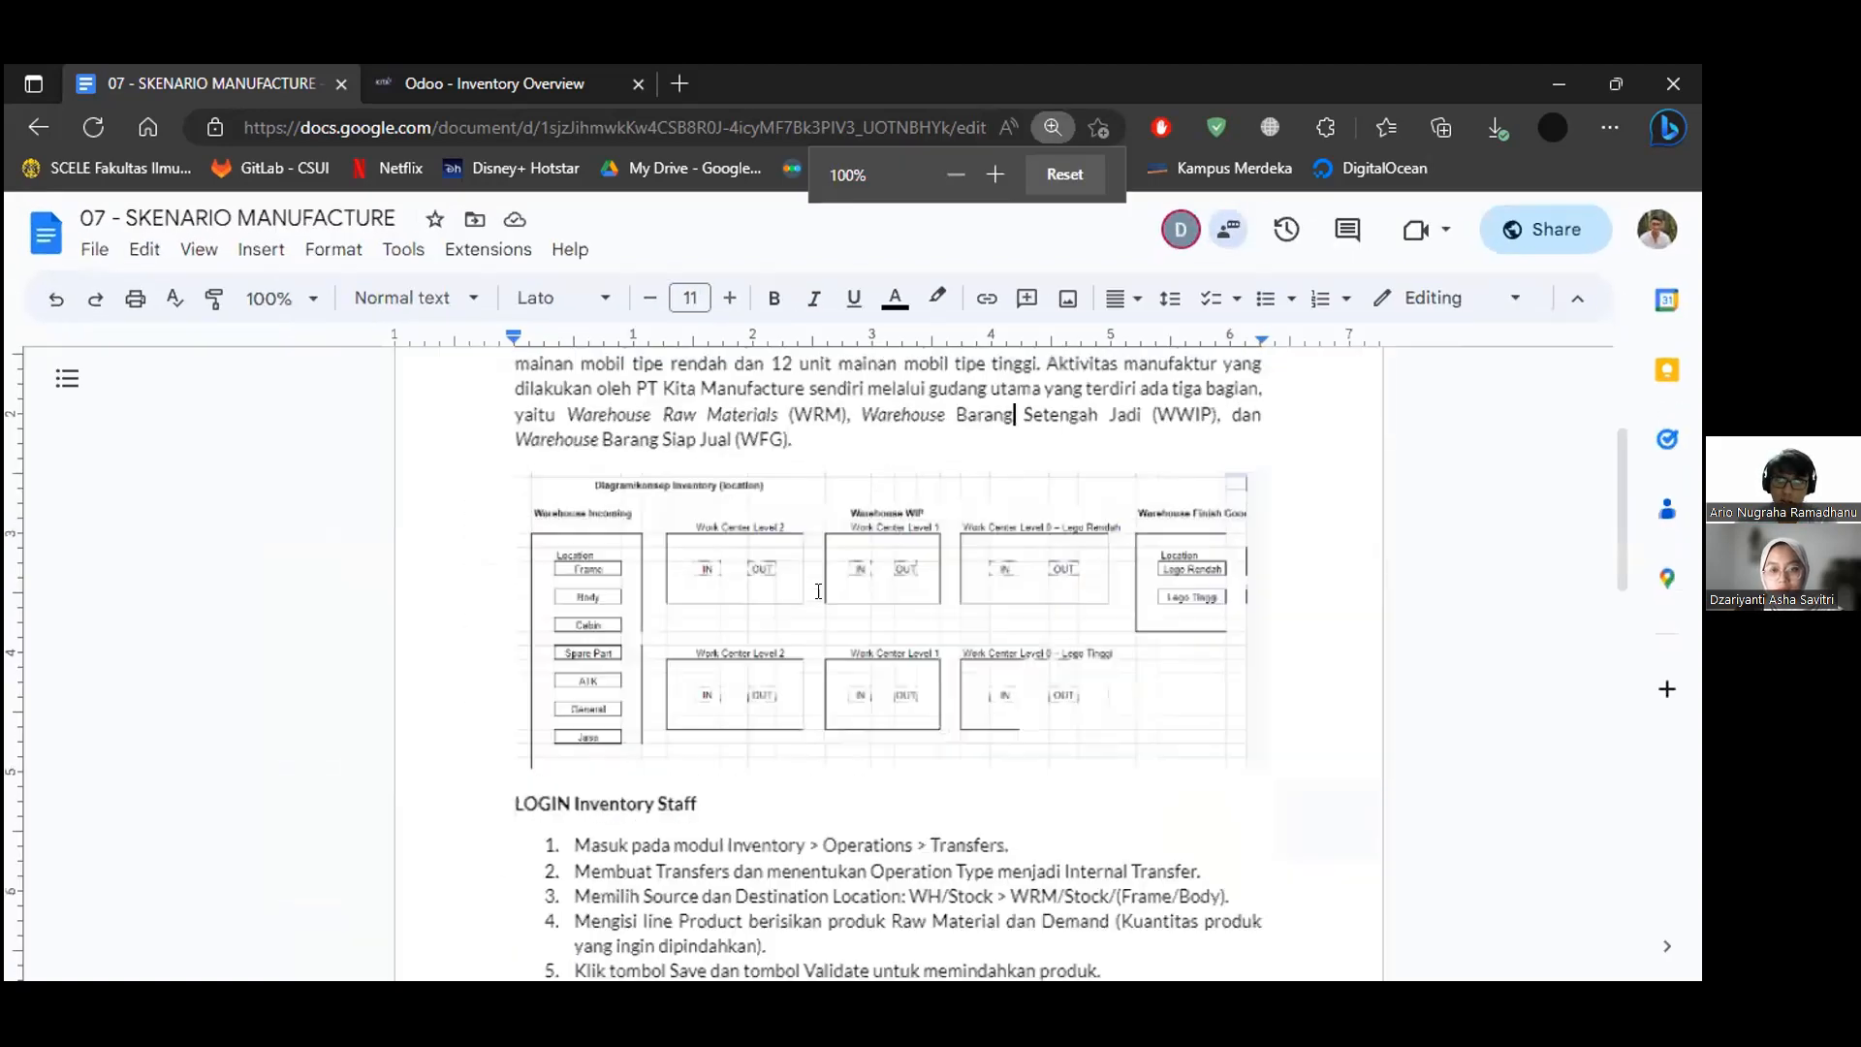
scroll(819, 591, "down", 3)
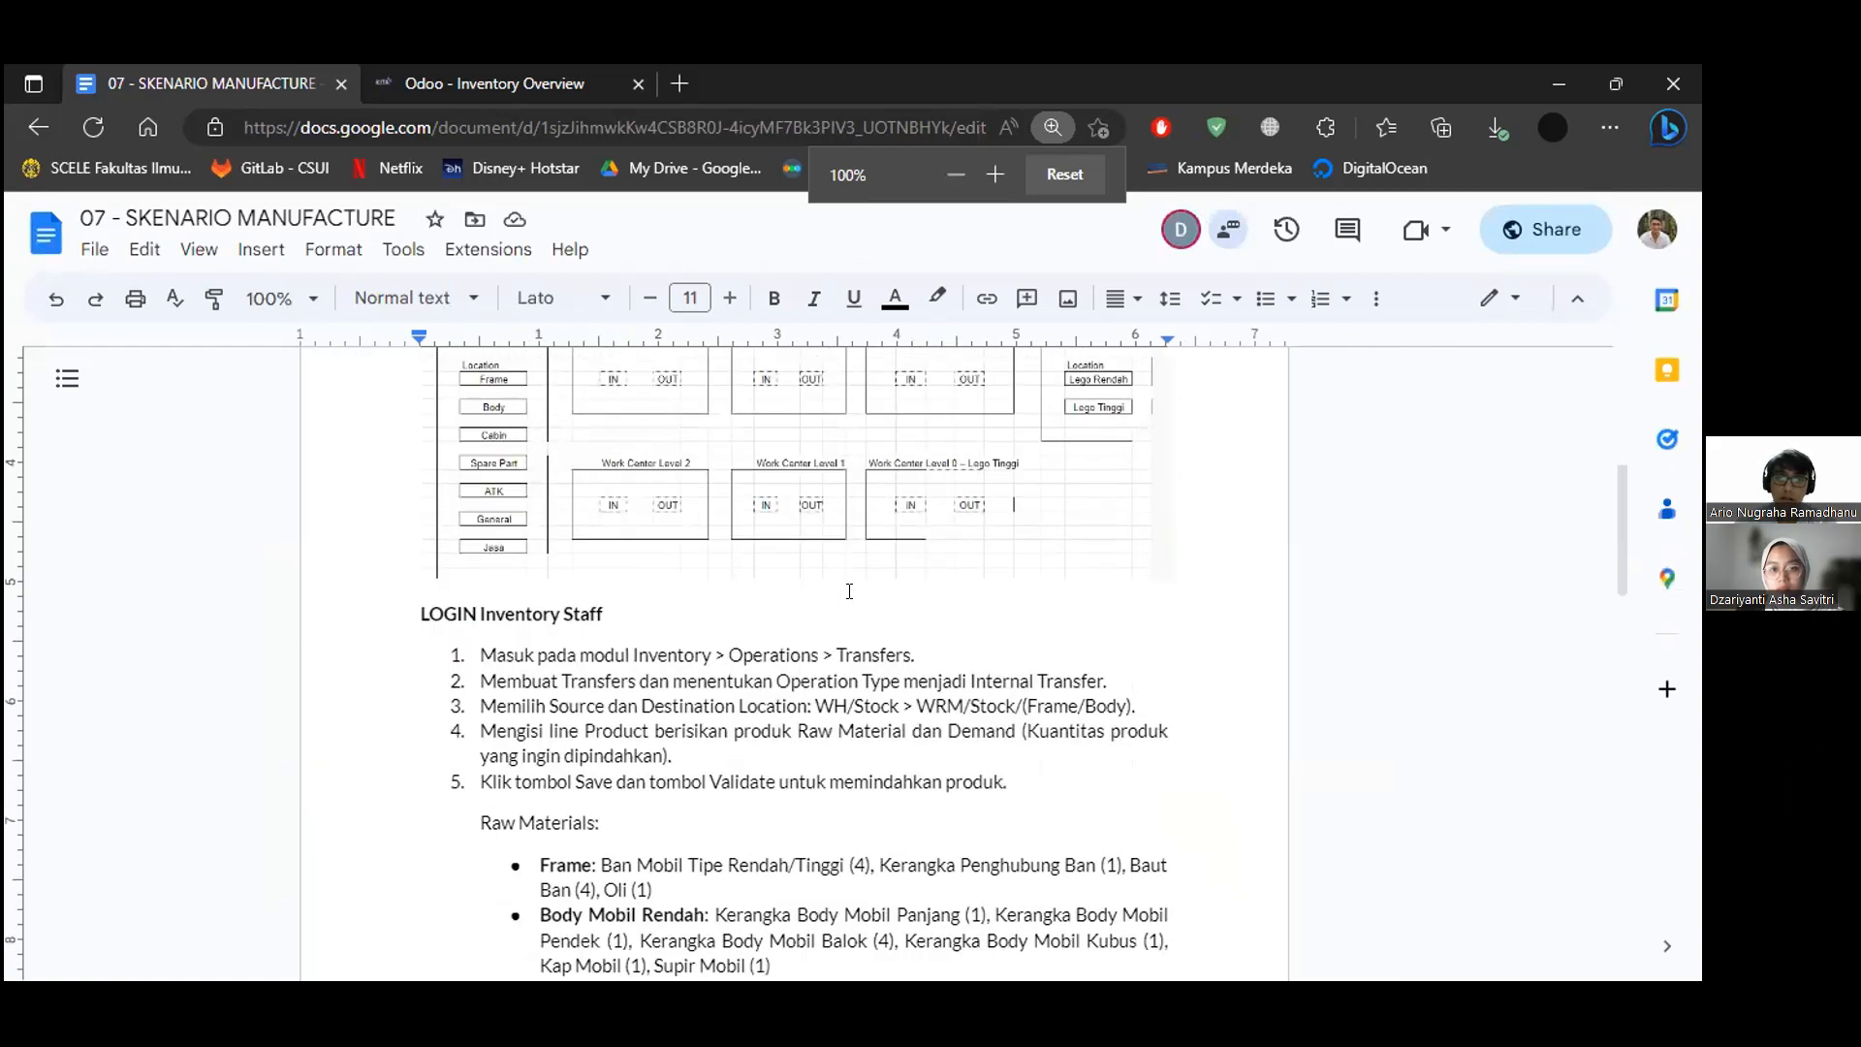
scroll(632, 512, "down", 1)
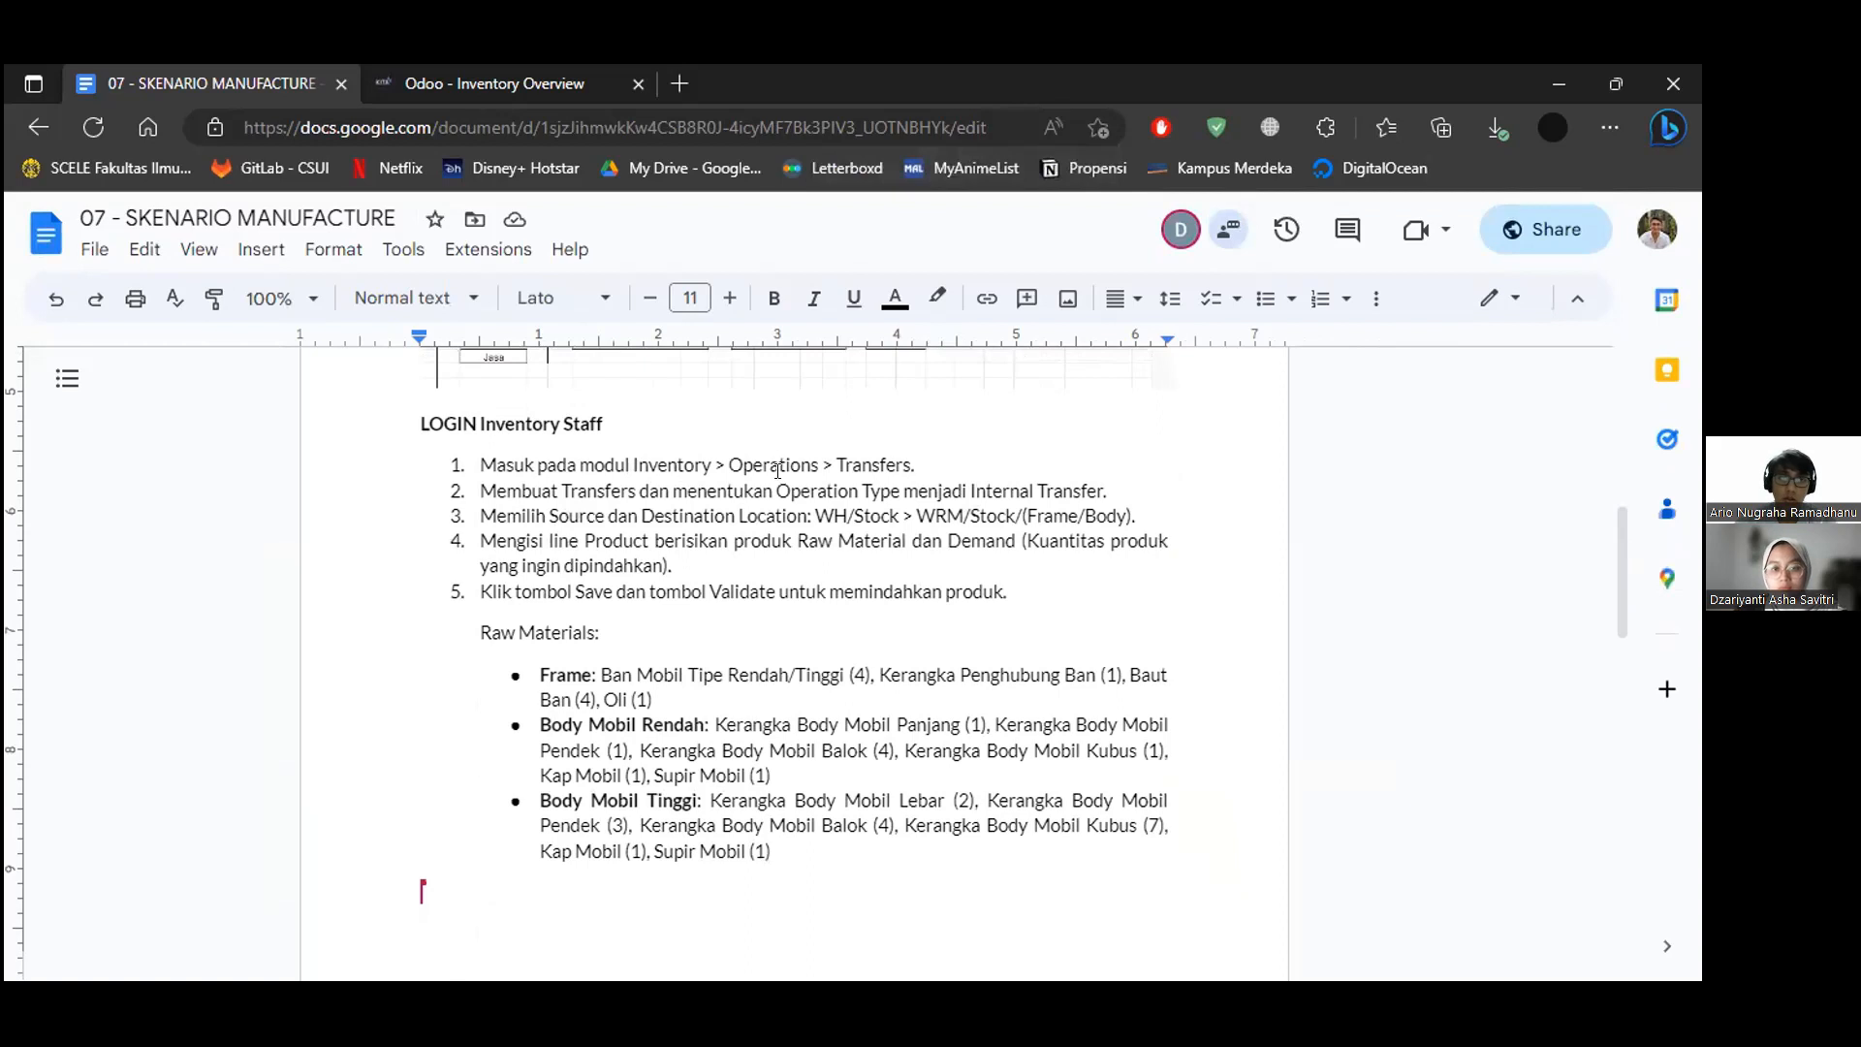
key("ctrl+Tab")
left_click(316, 231)
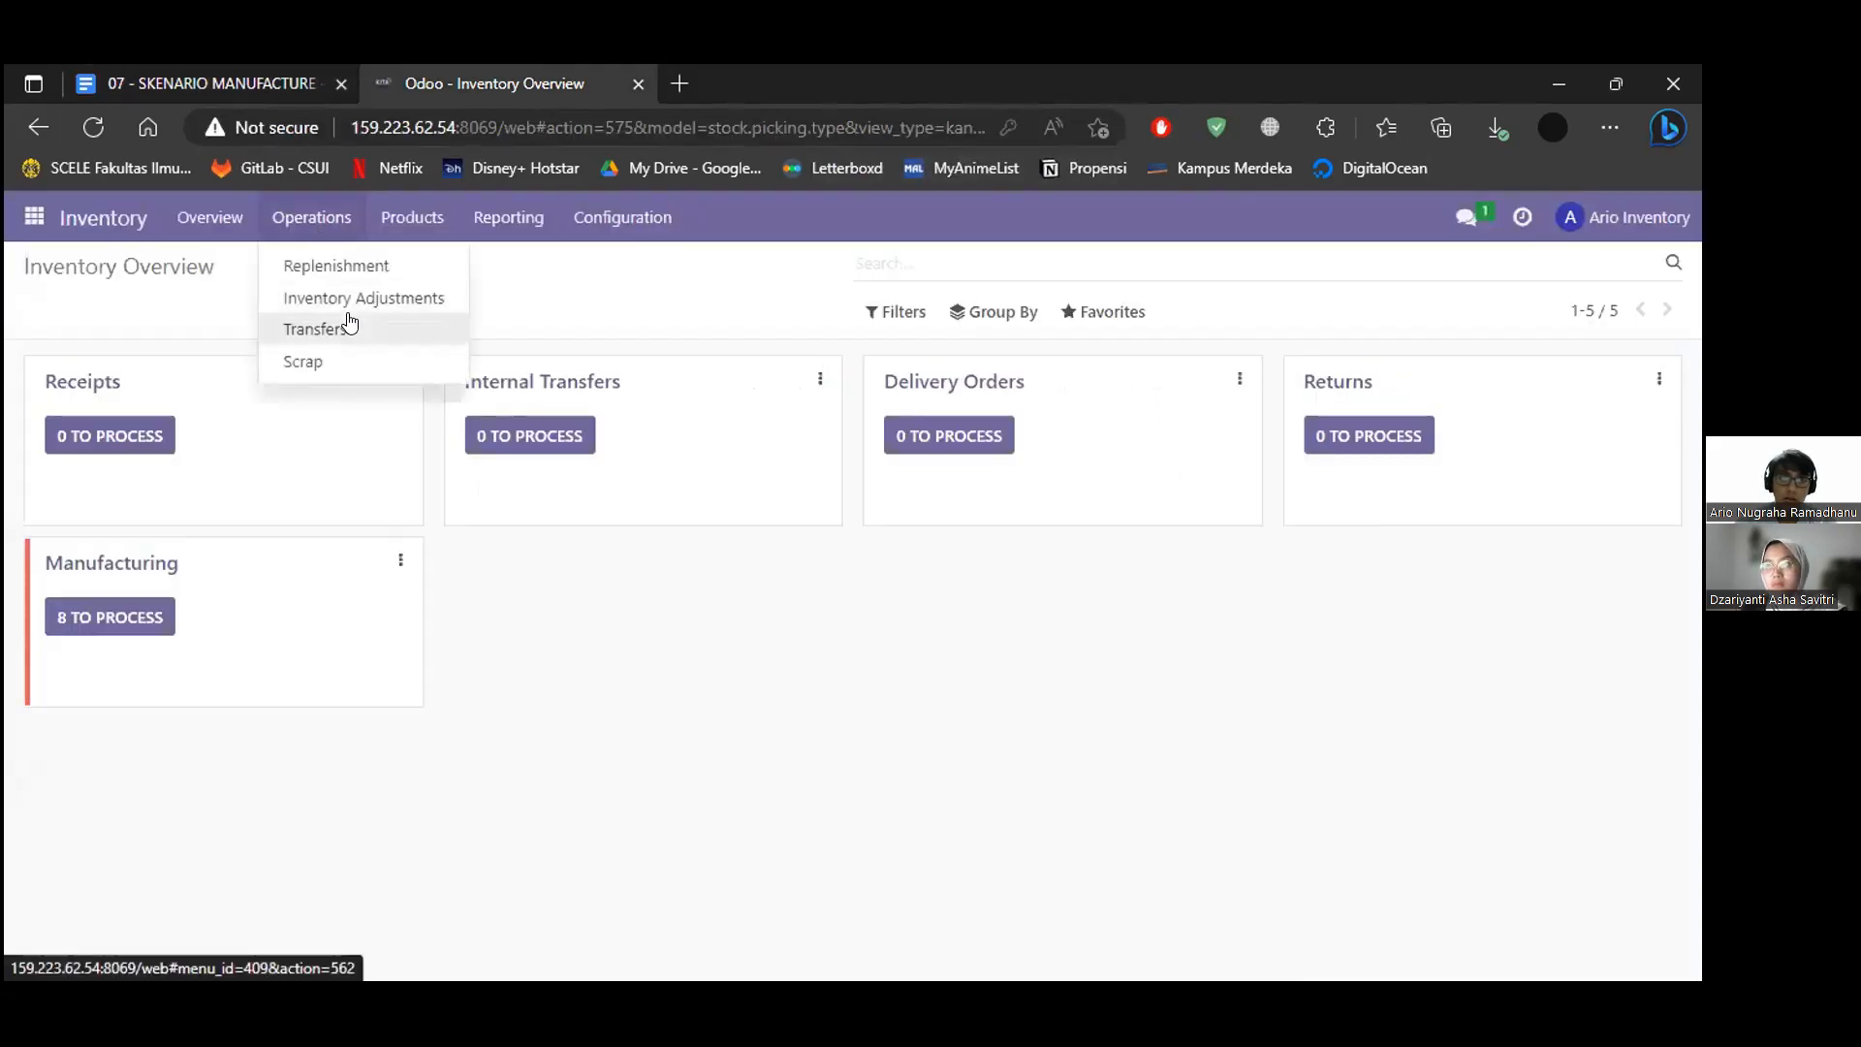
left_click(320, 328)
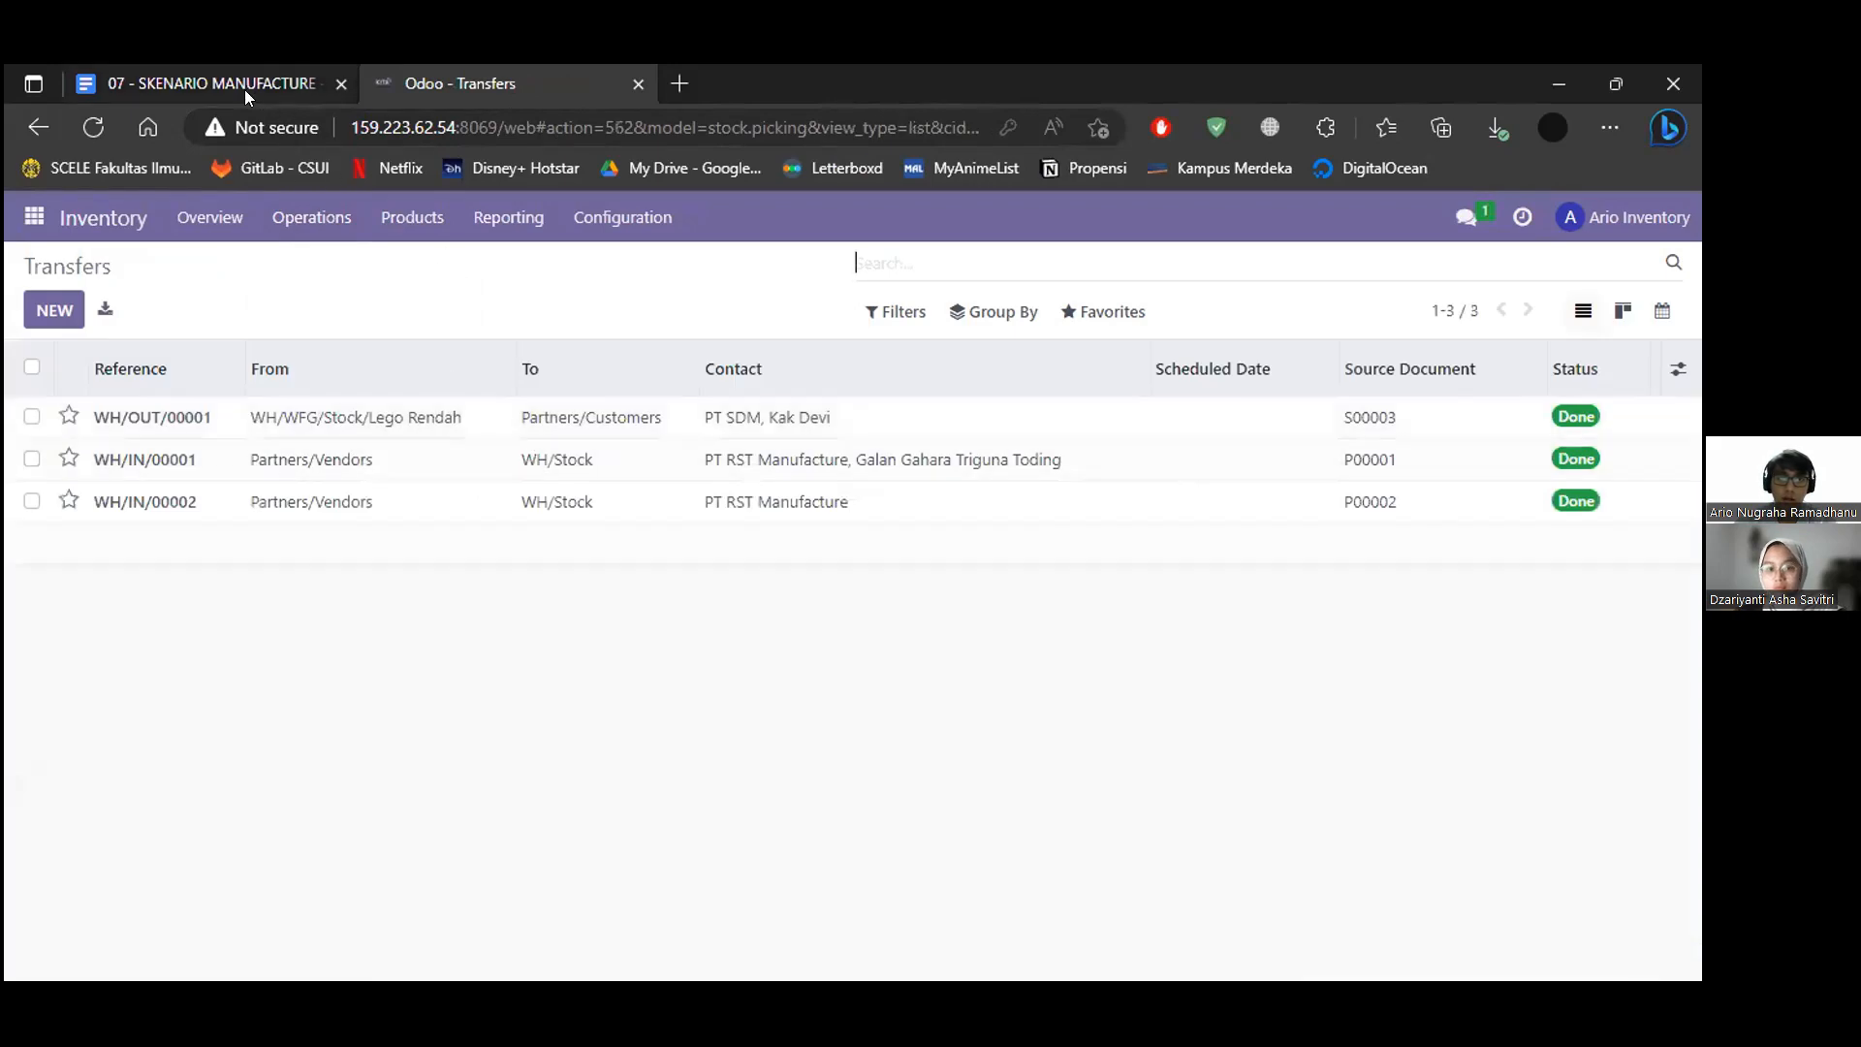
Create an Odoo transfer of type PT KITA Manufacture: Internal Transfers from WH/Stock to WRM/Stock/Frame.
left_click(244, 89)
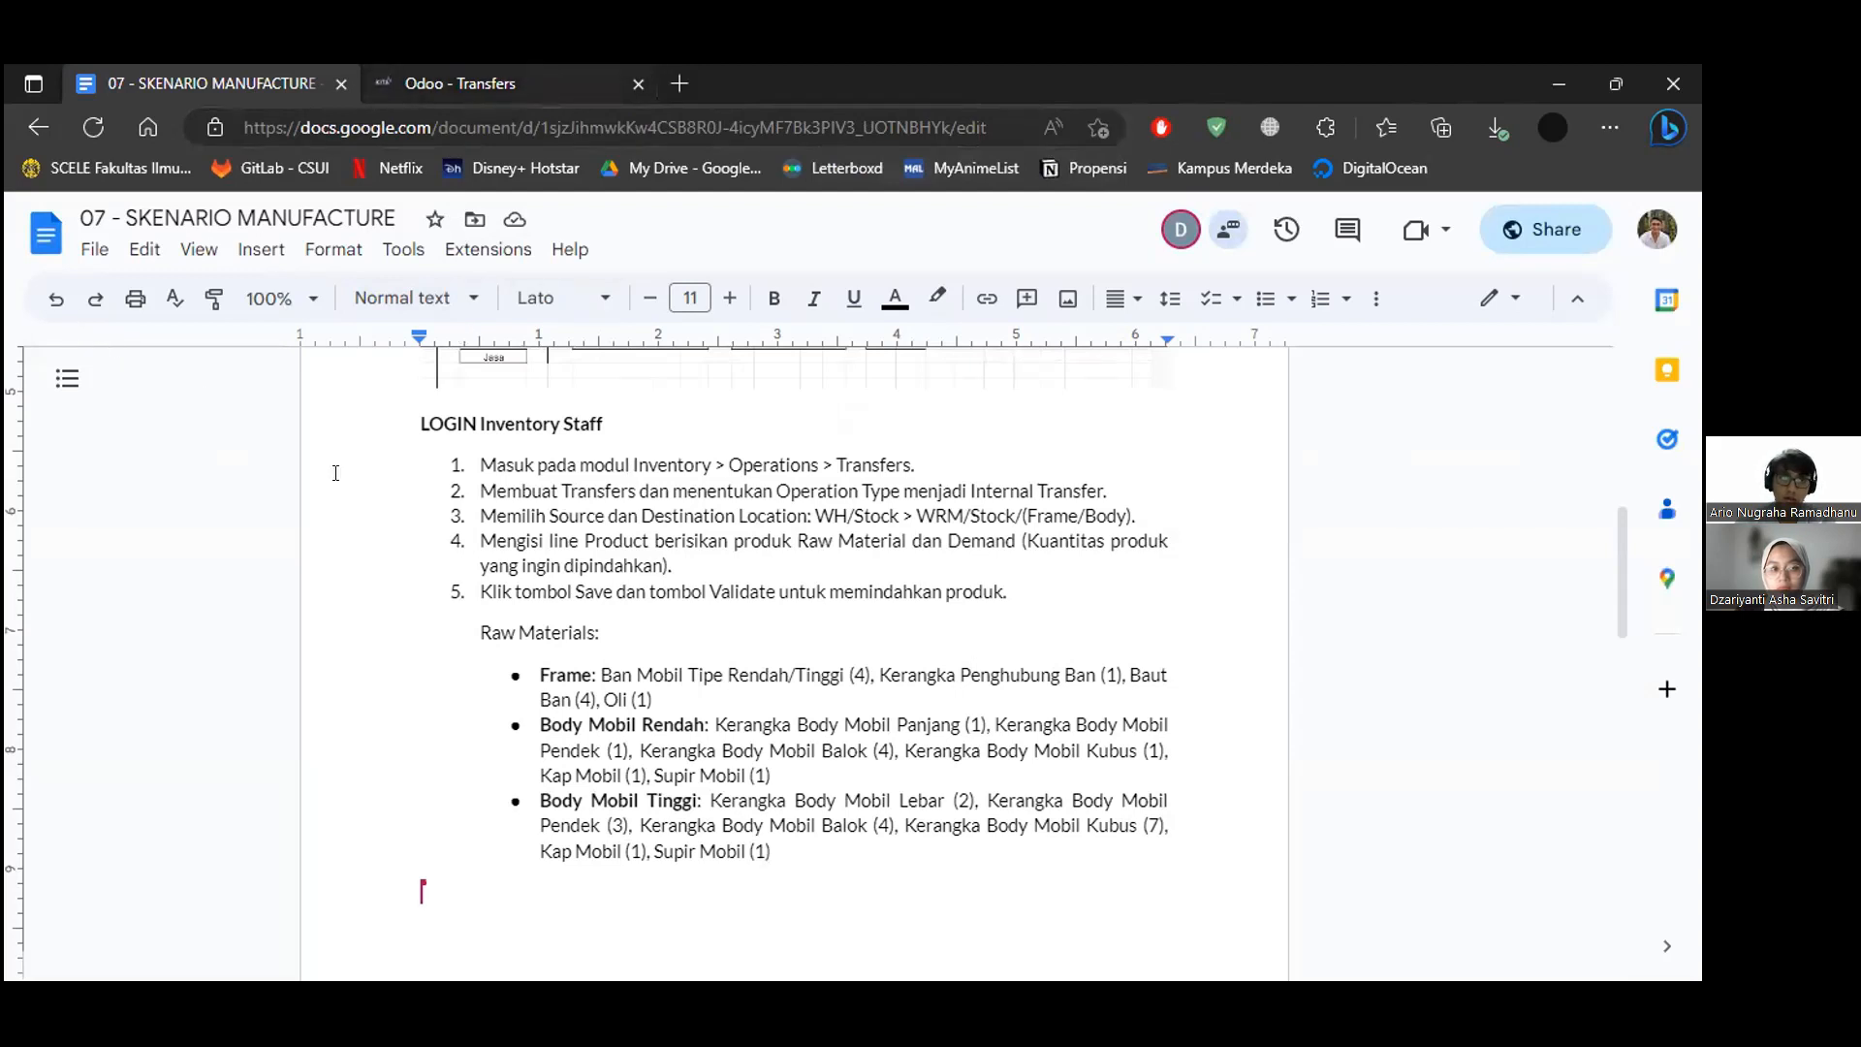
key("ctrl+Tab")
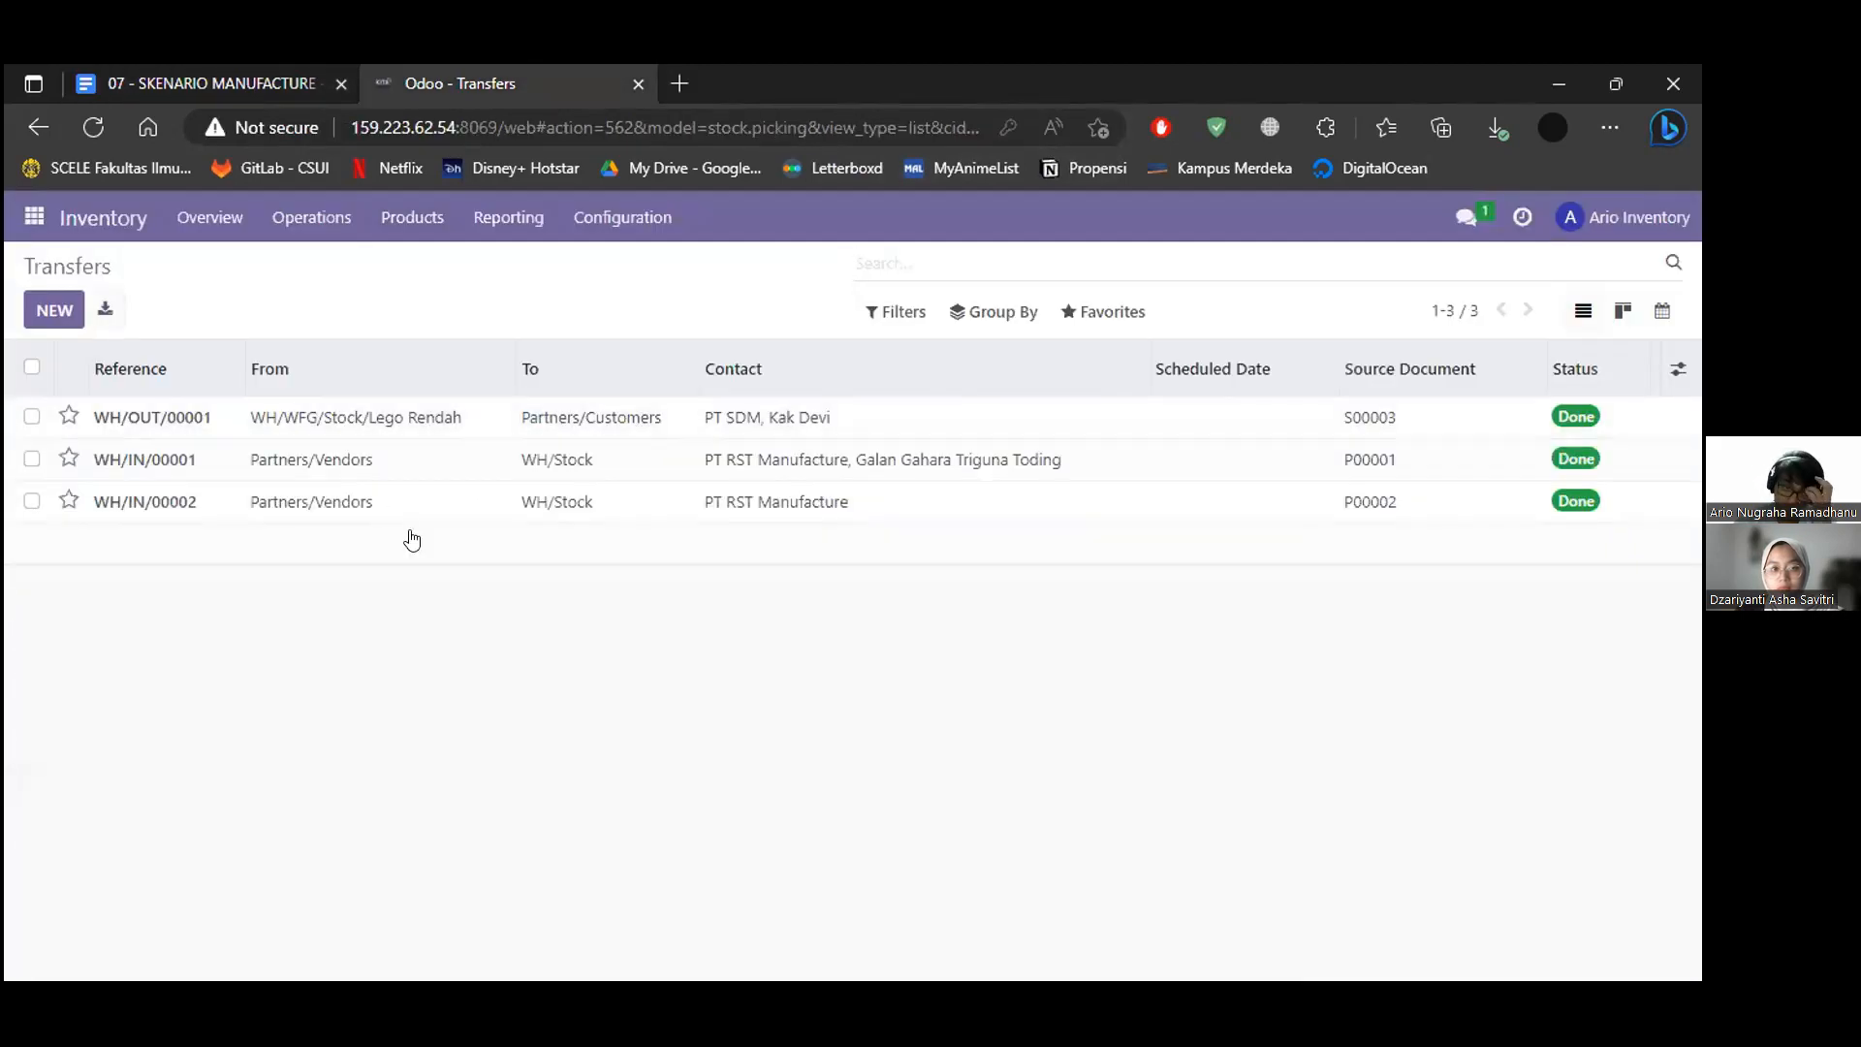
key("alt+c")
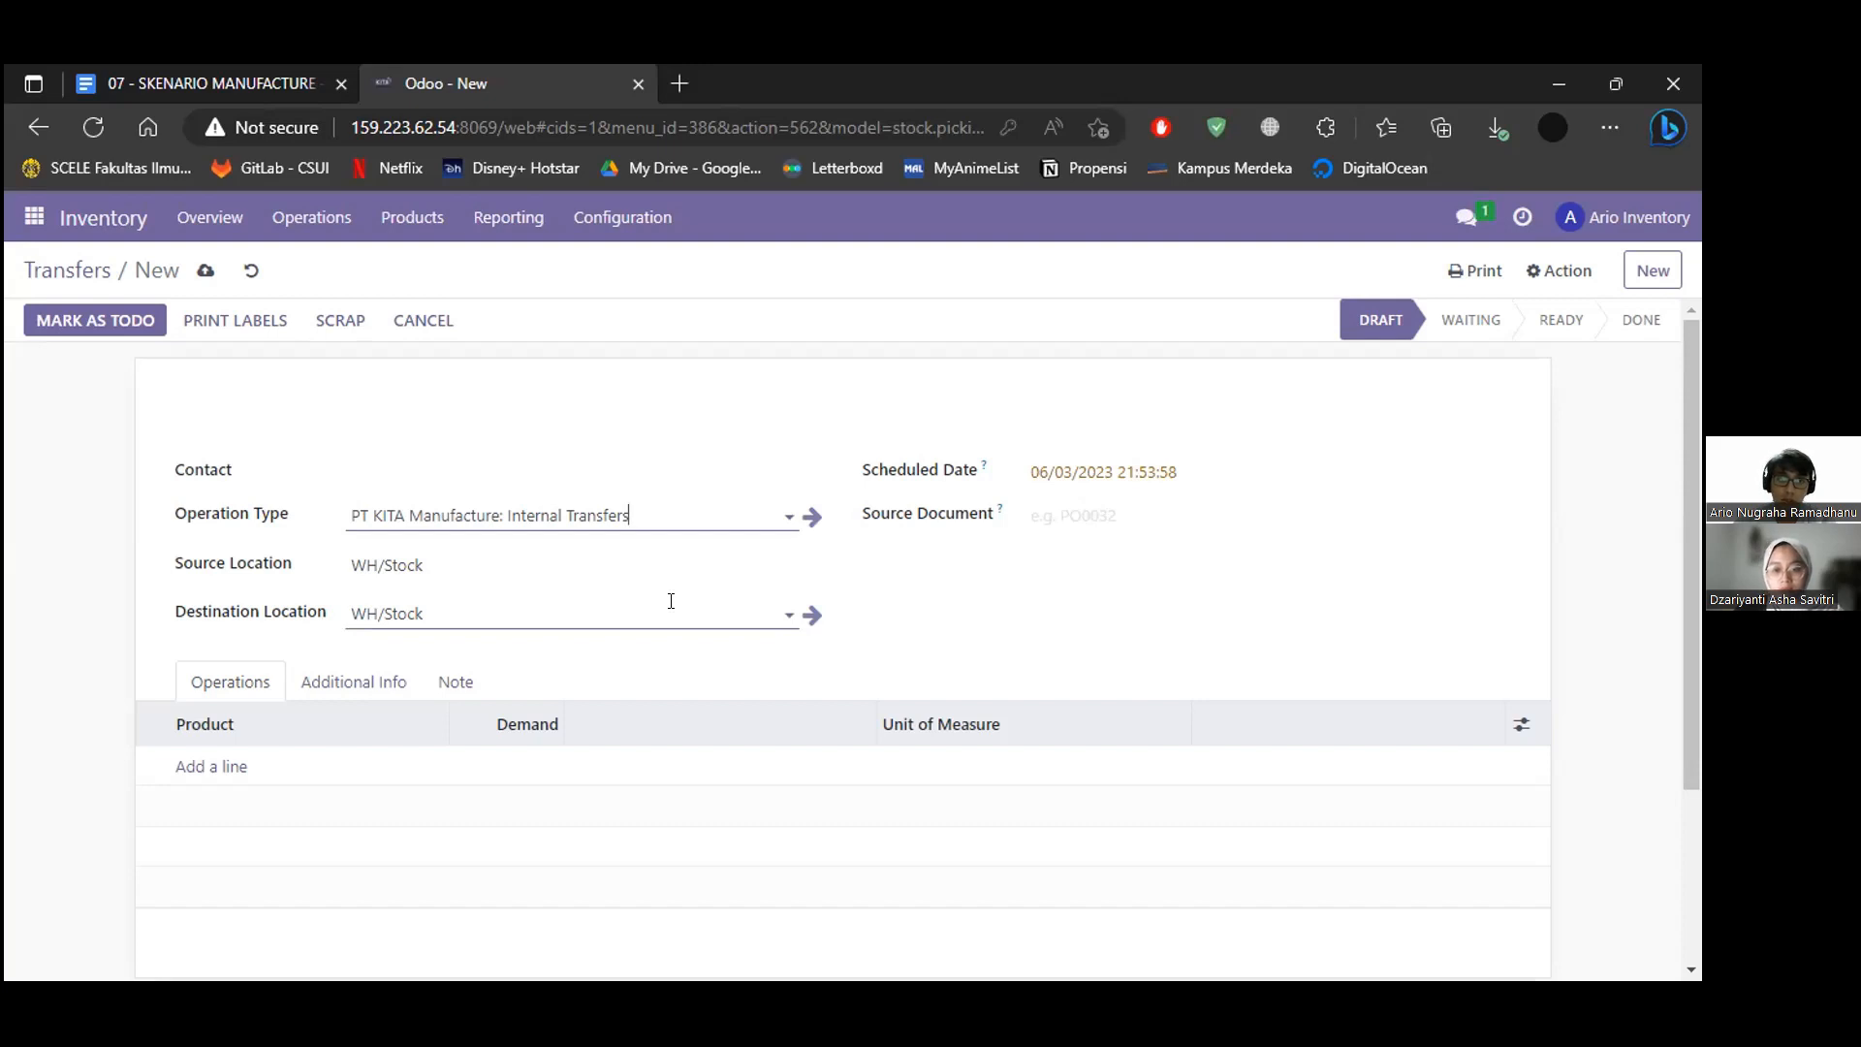
left_click(670, 615)
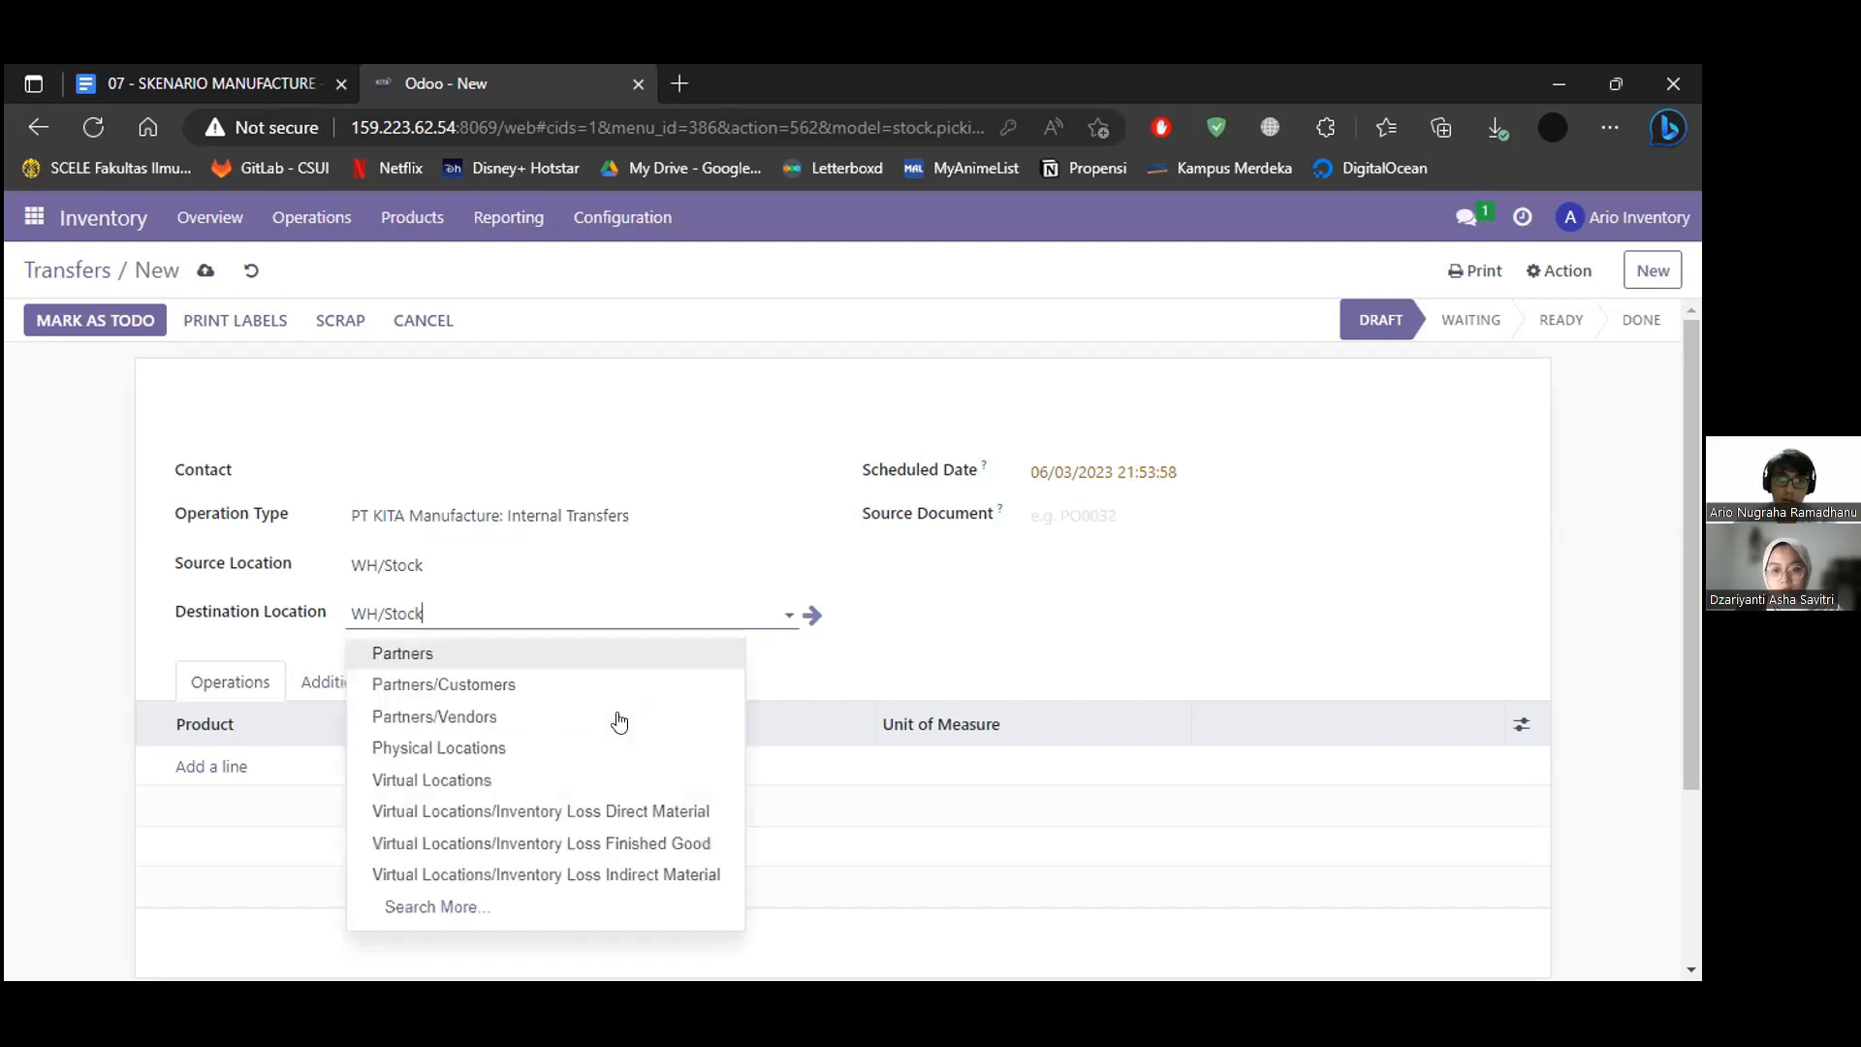
type("wrm")
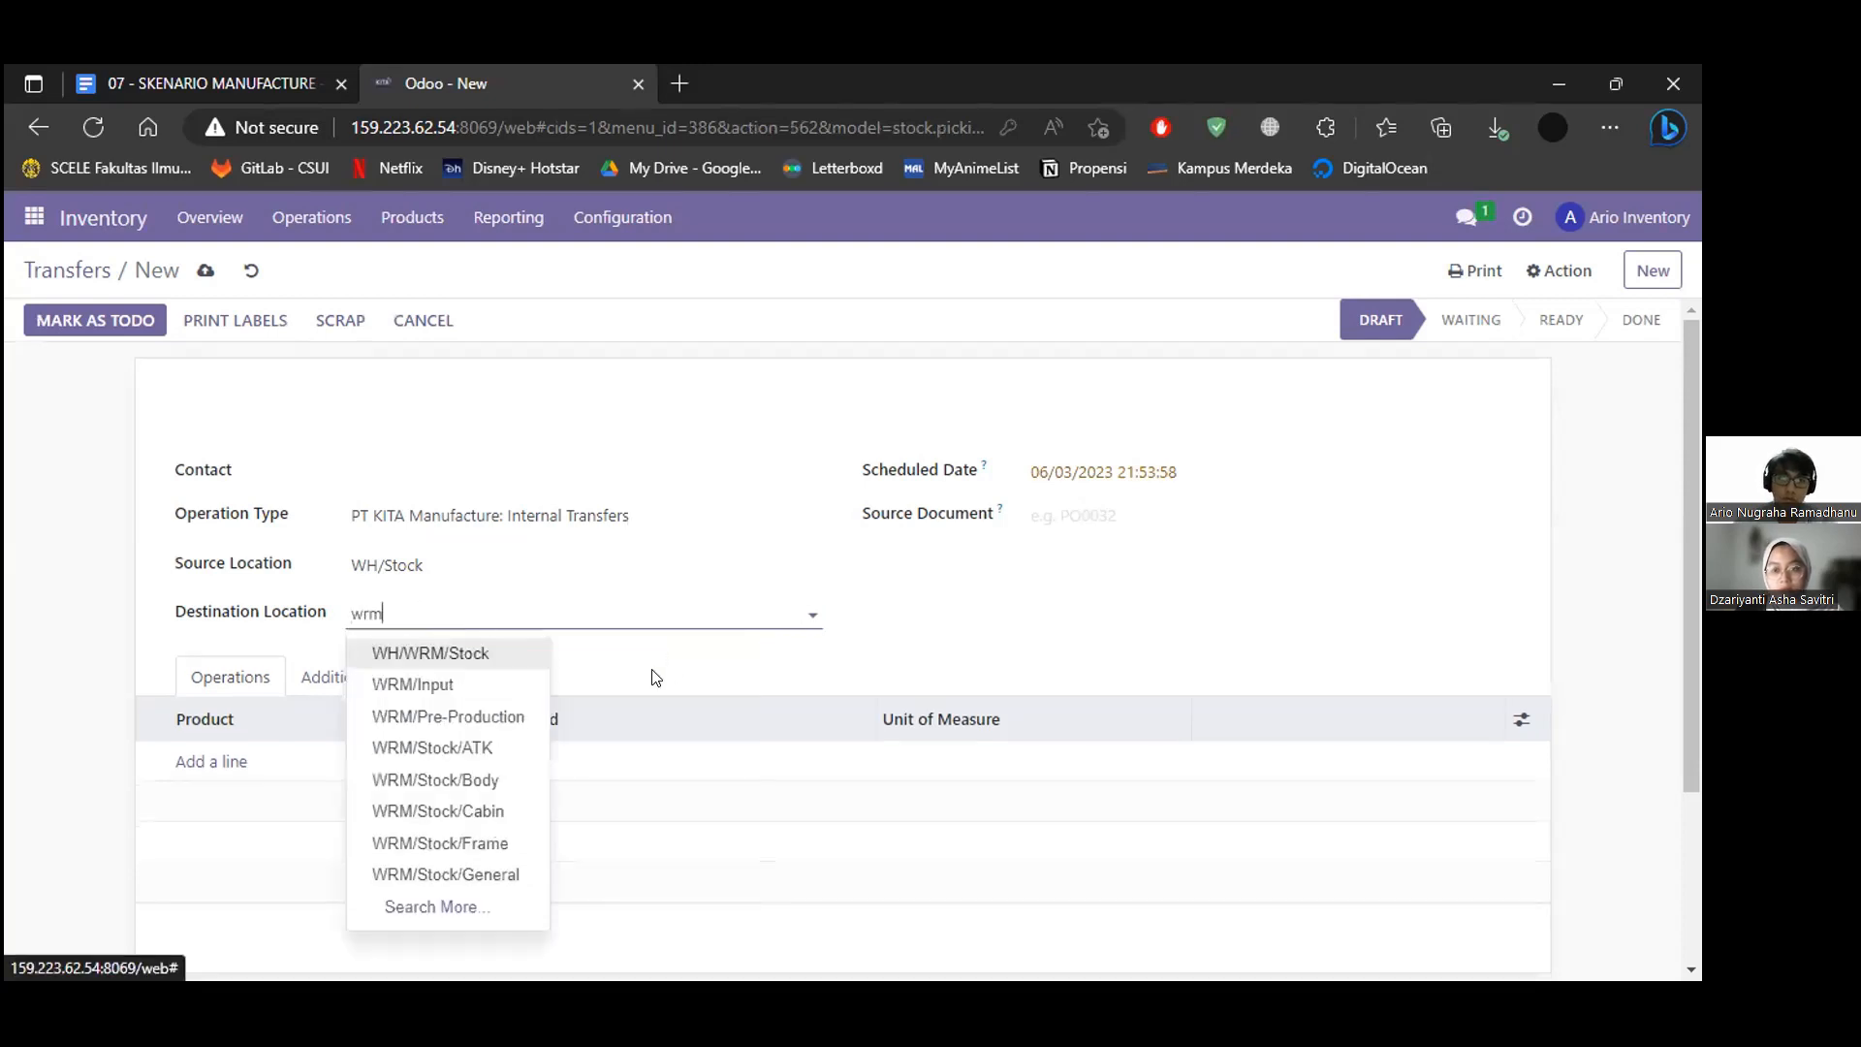
left_click(489, 842)
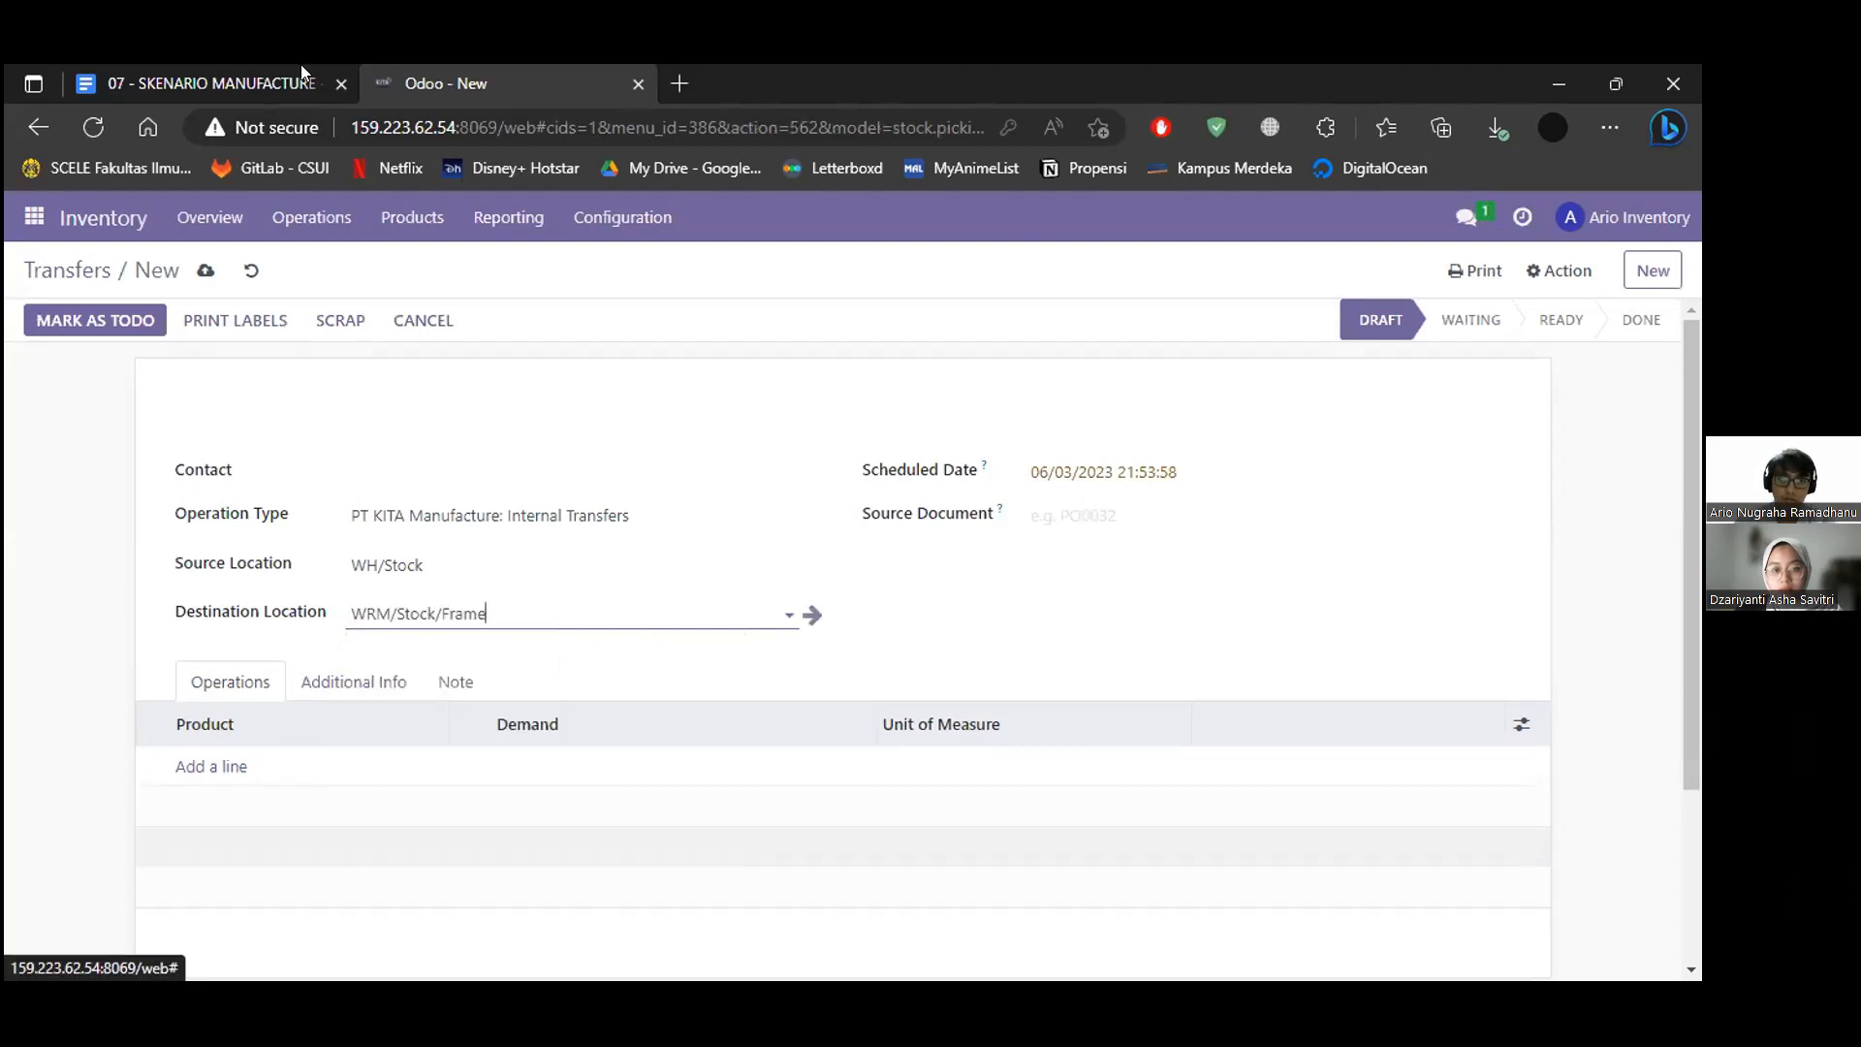
Switch to the scenario document and examine the total raw materials required for Frame and Body.
left_click(300, 82)
scroll(781, 636, "down", 1)
scroll(781, 636, "up", 2)
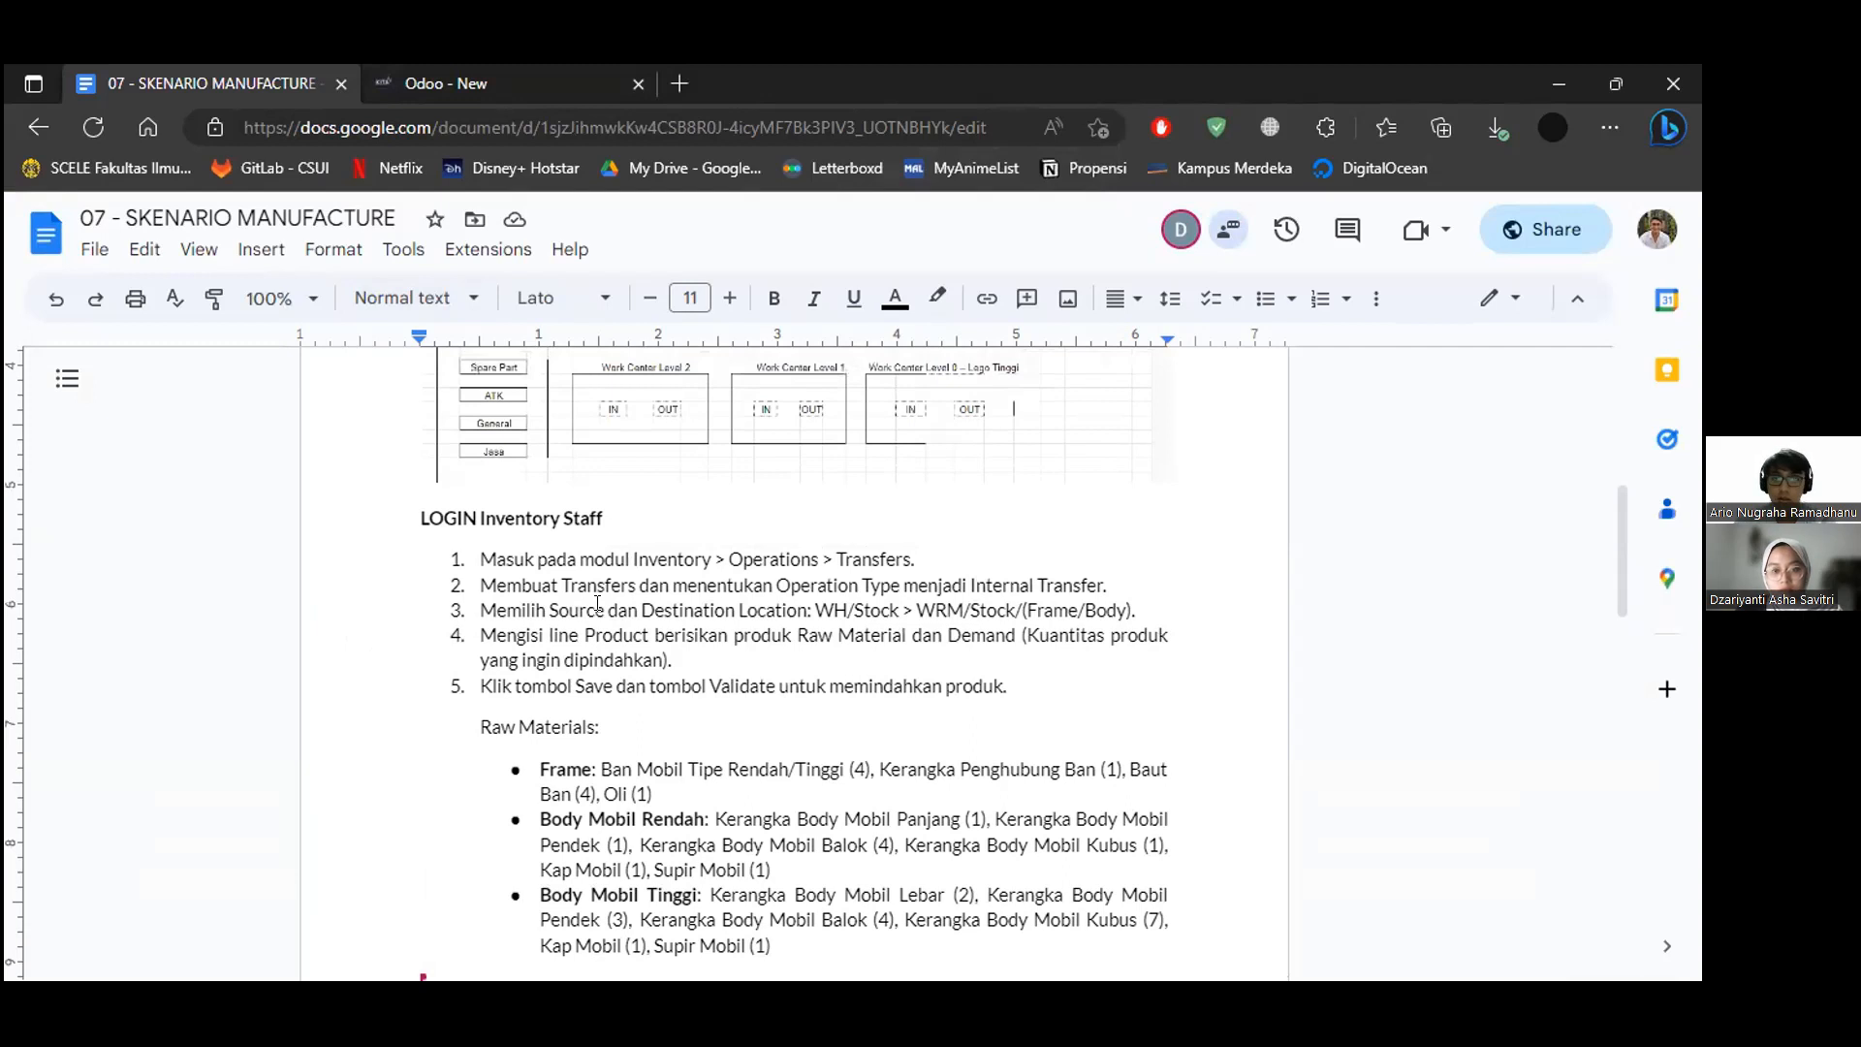
scroll(598, 604, "down", 2)
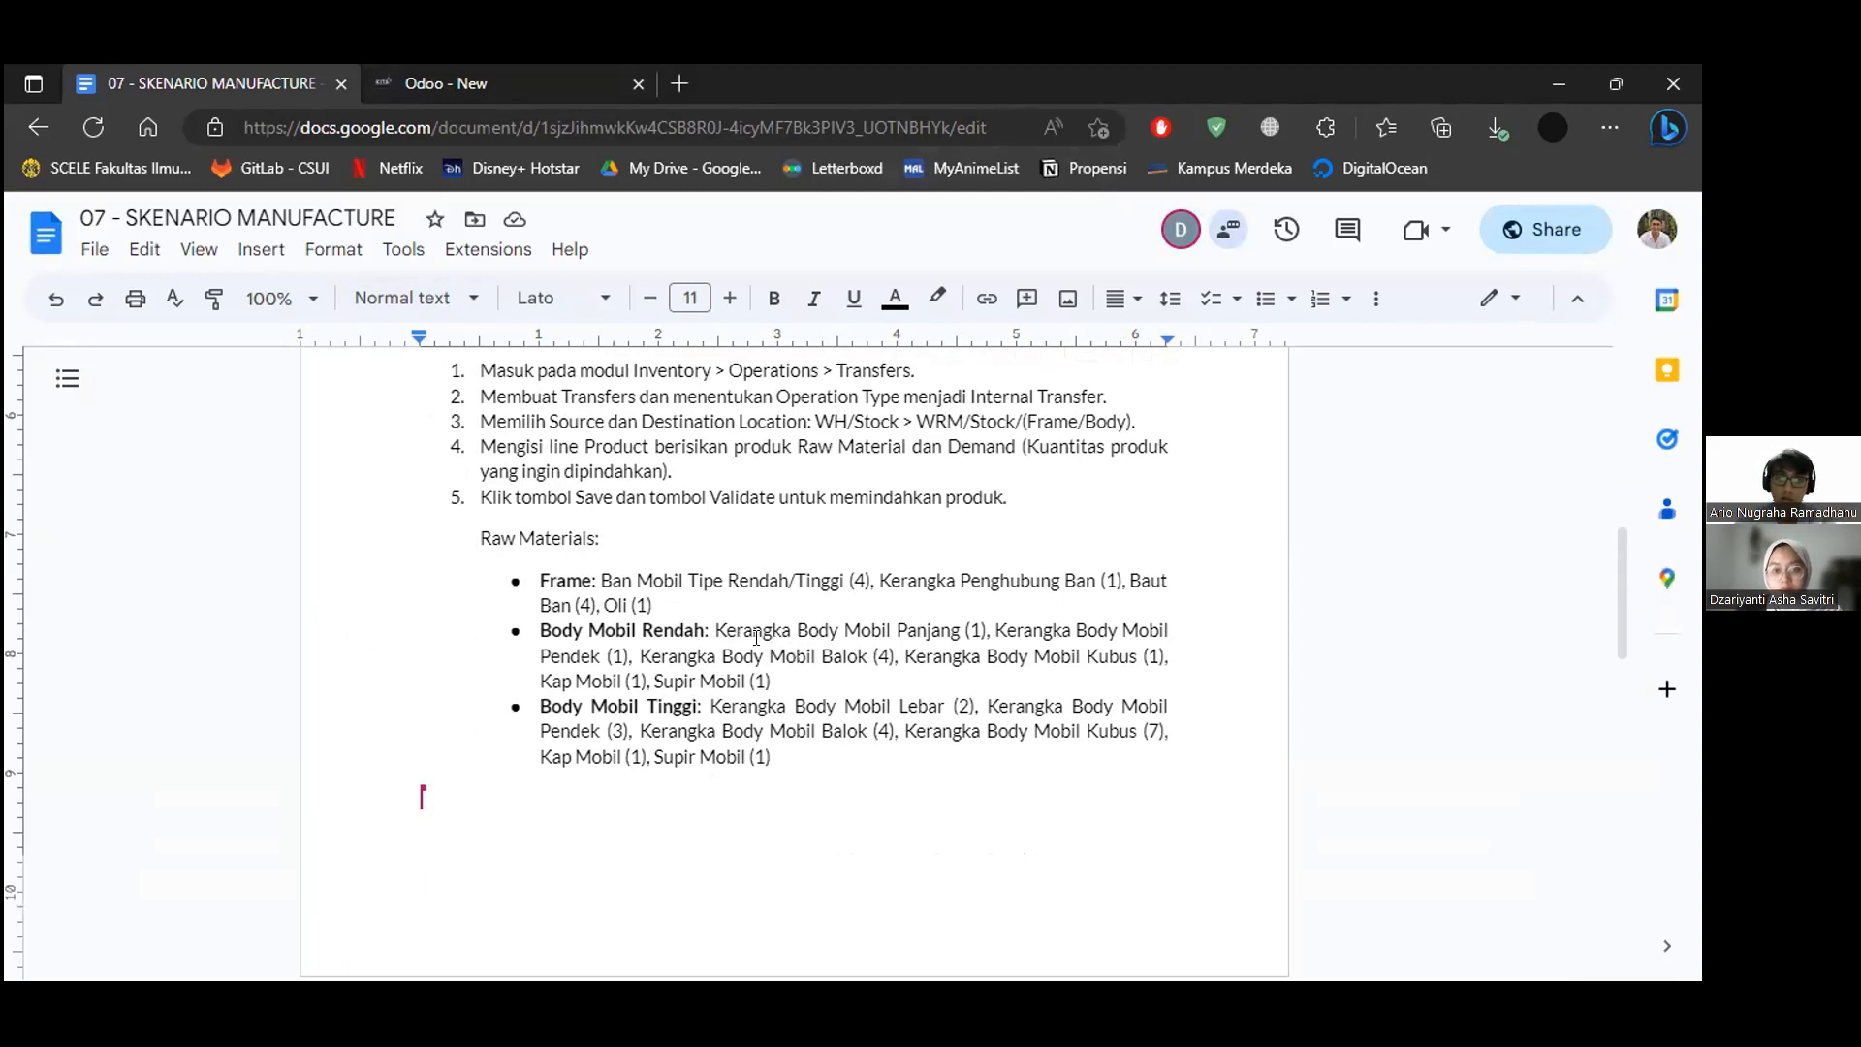
scroll(756, 636, "down", 3)
scroll(756, 636, "up", 2)
scroll(602, 727, "down", 3)
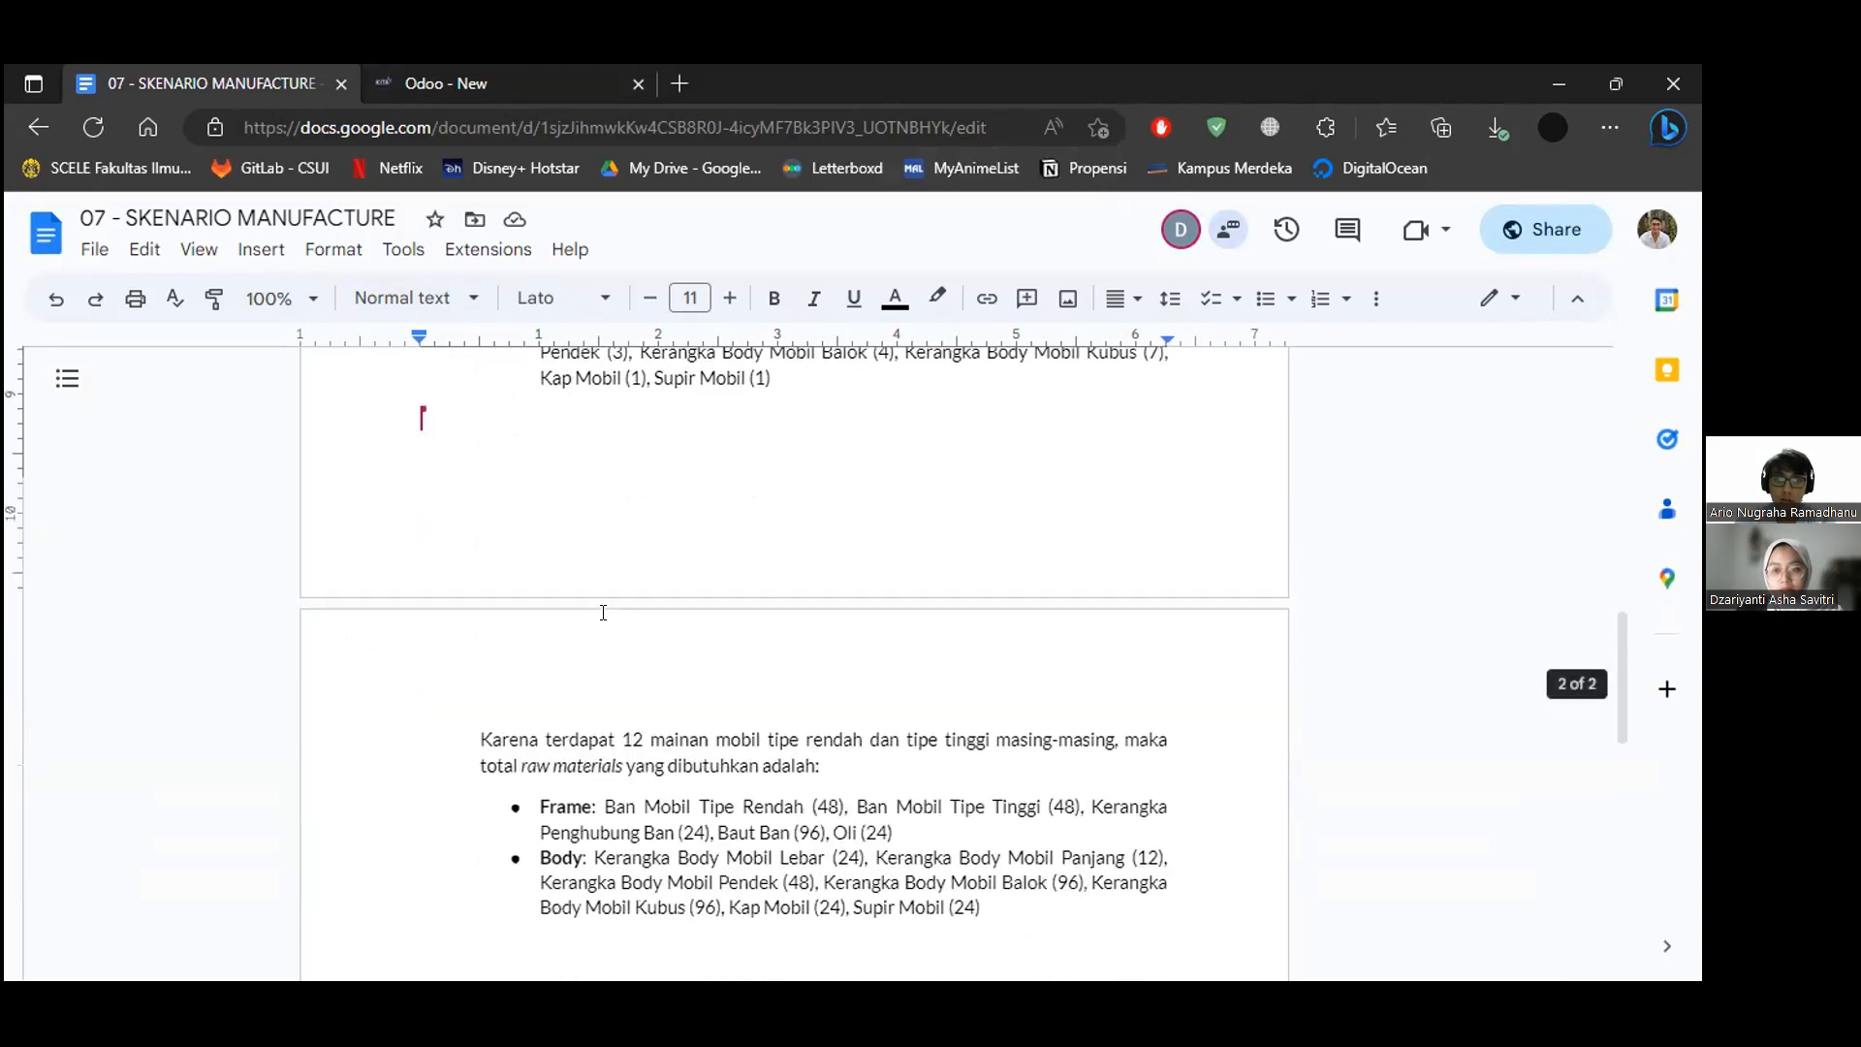
scroll(679, 659, "down", 2)
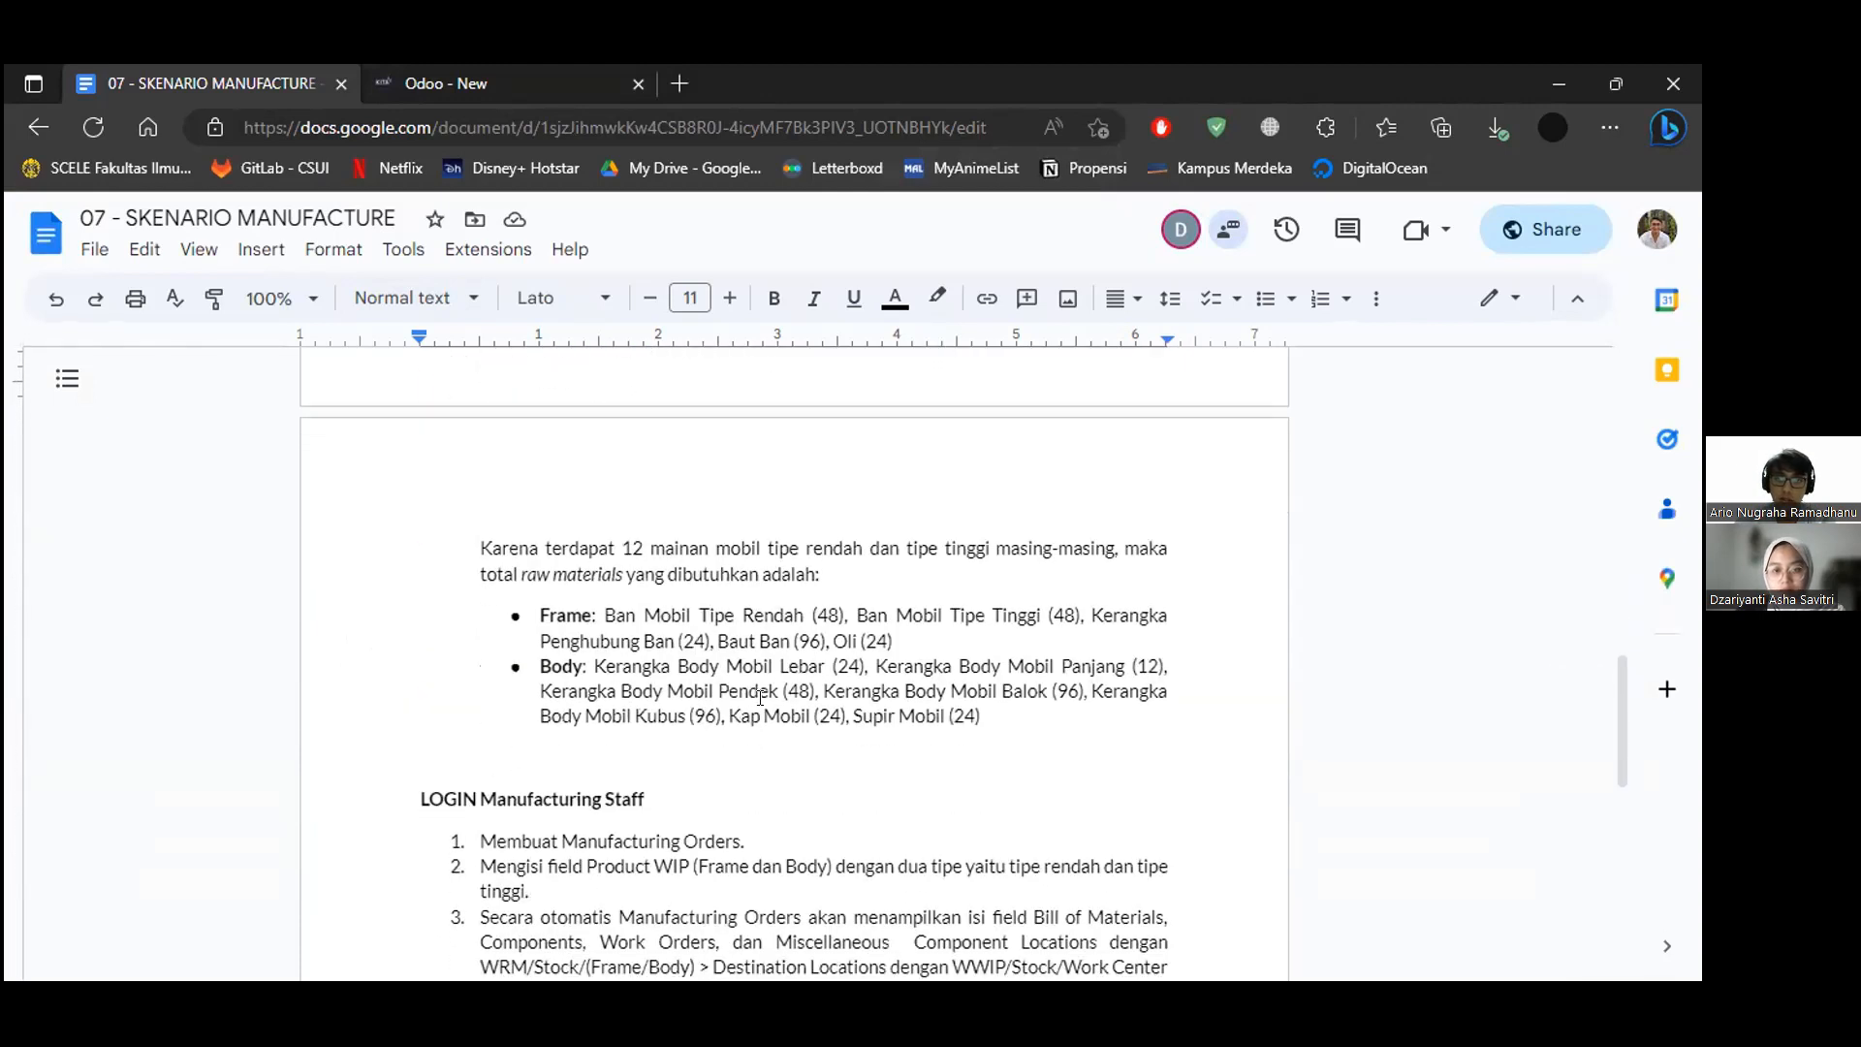
left_click_drag(604, 614, 893, 640)
left_click(980, 715)
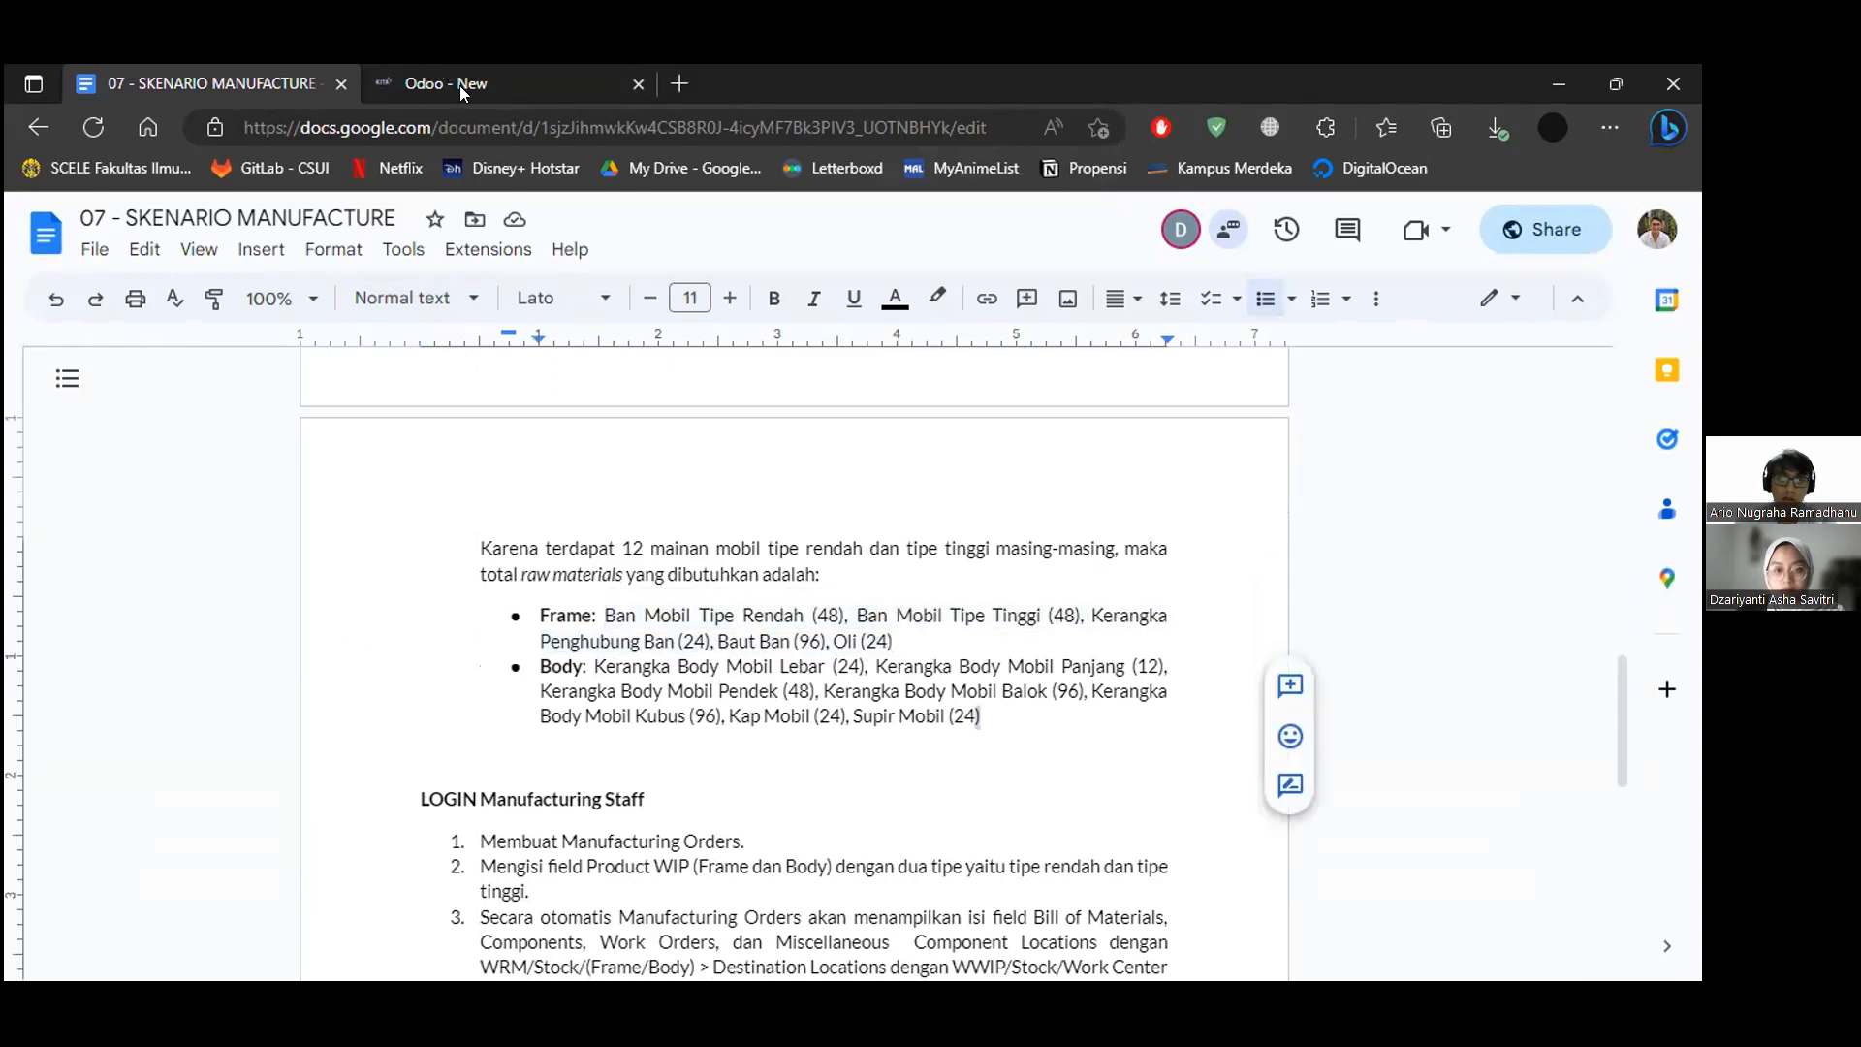
left_click_drag(980, 715, 667, 691)
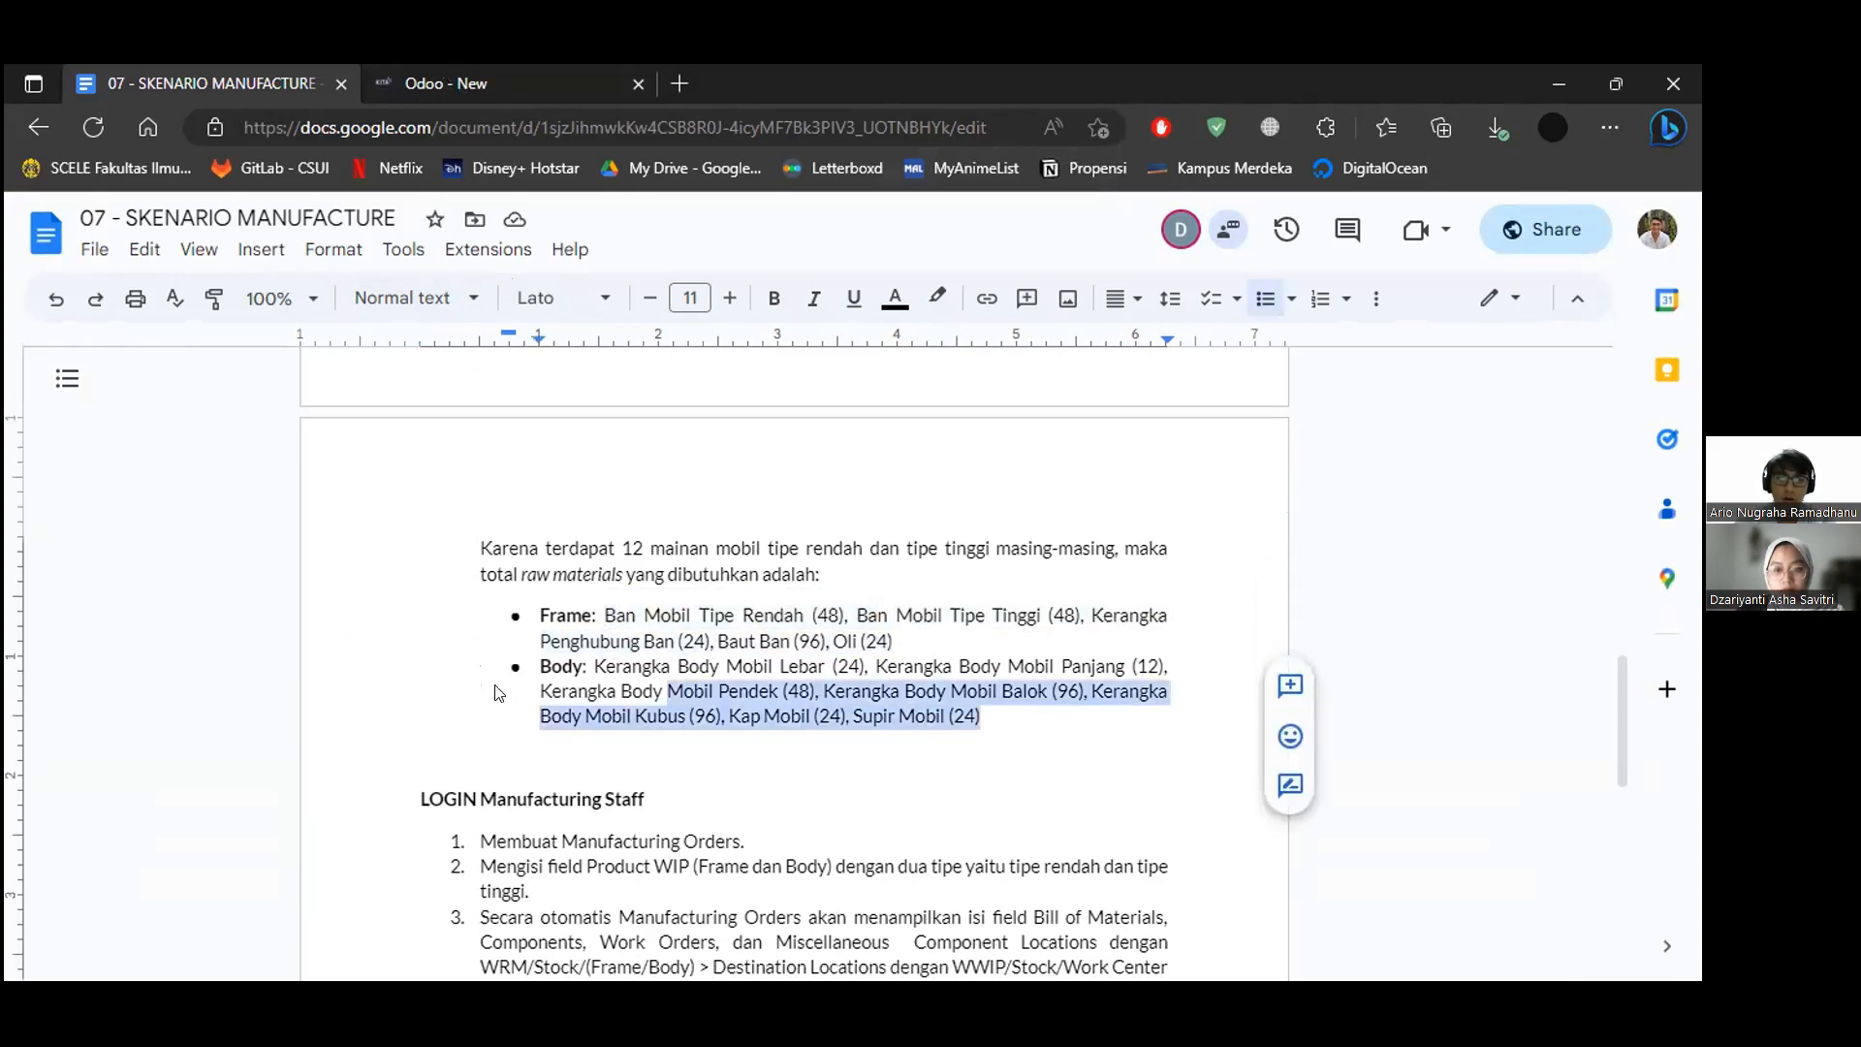
left_click(740, 715)
Compare the per-unit raw material lists with the totals for the 12 low-type and 12 high-type cars in the scenario document.
left_click(474, 84)
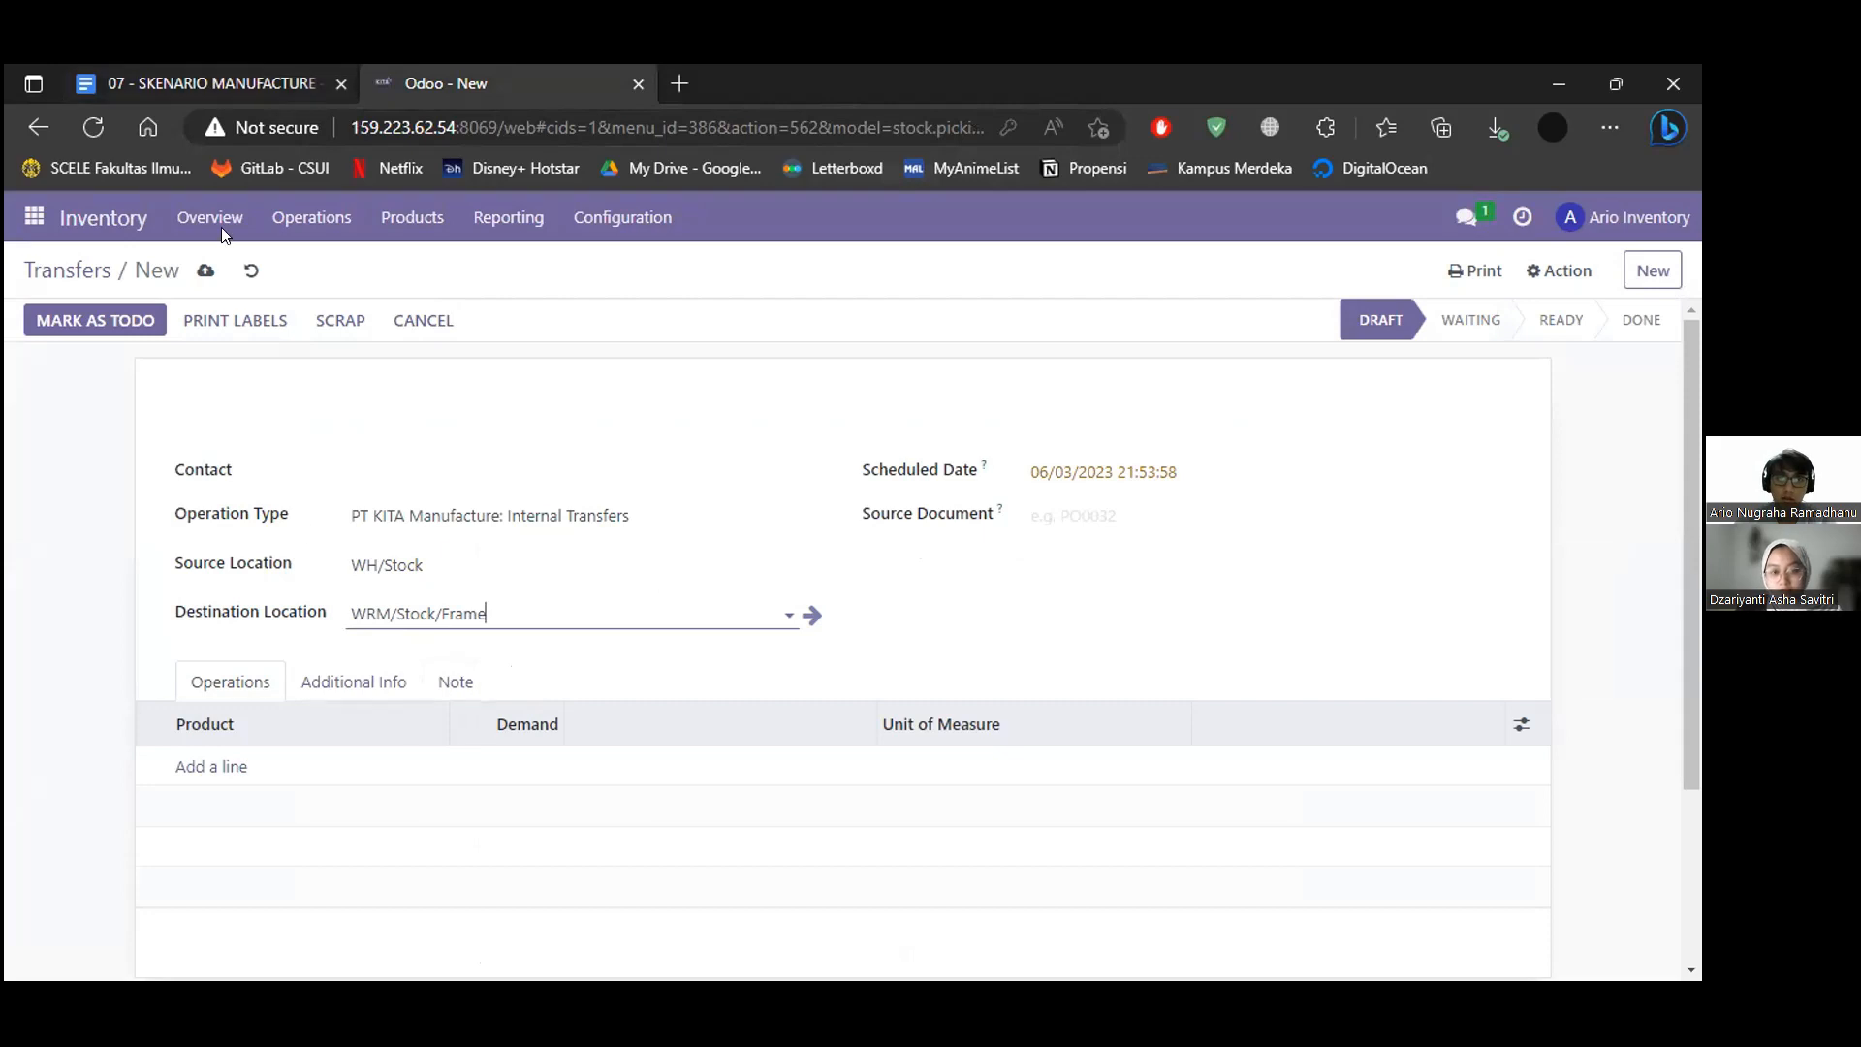
left_click(204, 83)
scroll(741, 678, "up", 4)
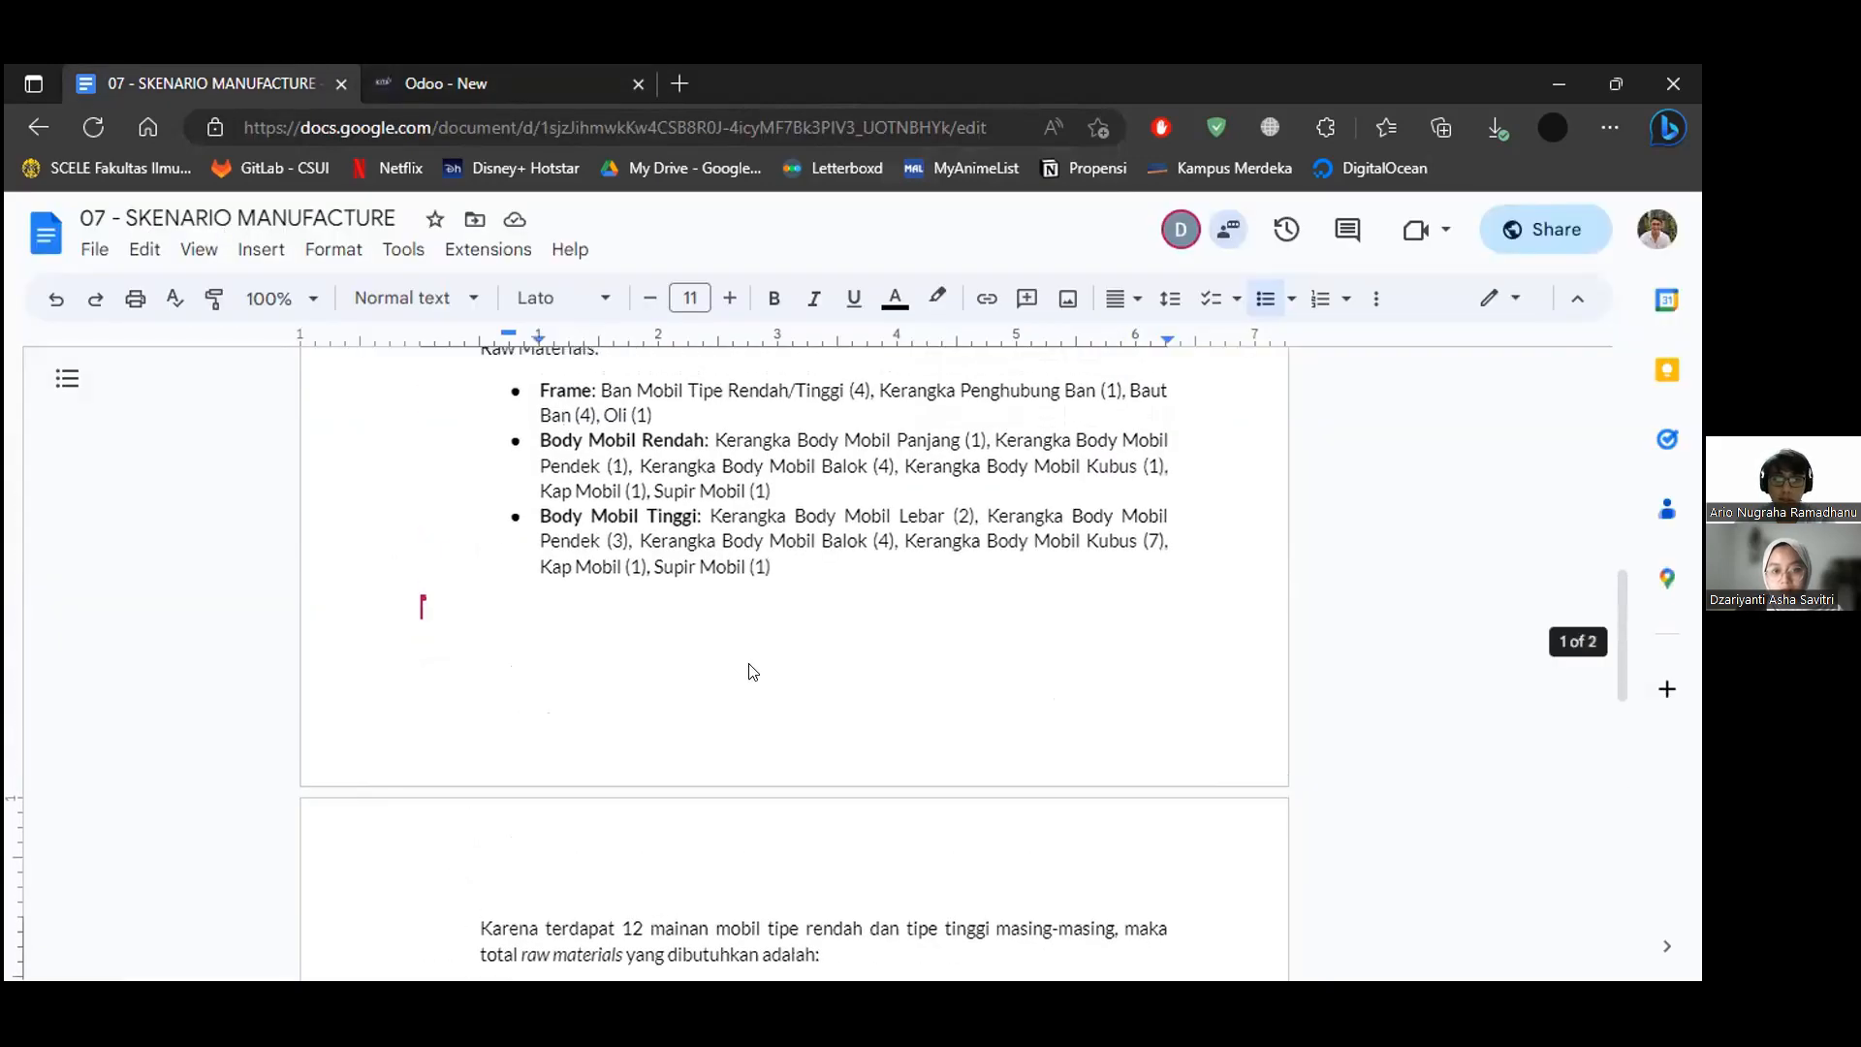
scroll(751, 671, "up", 1)
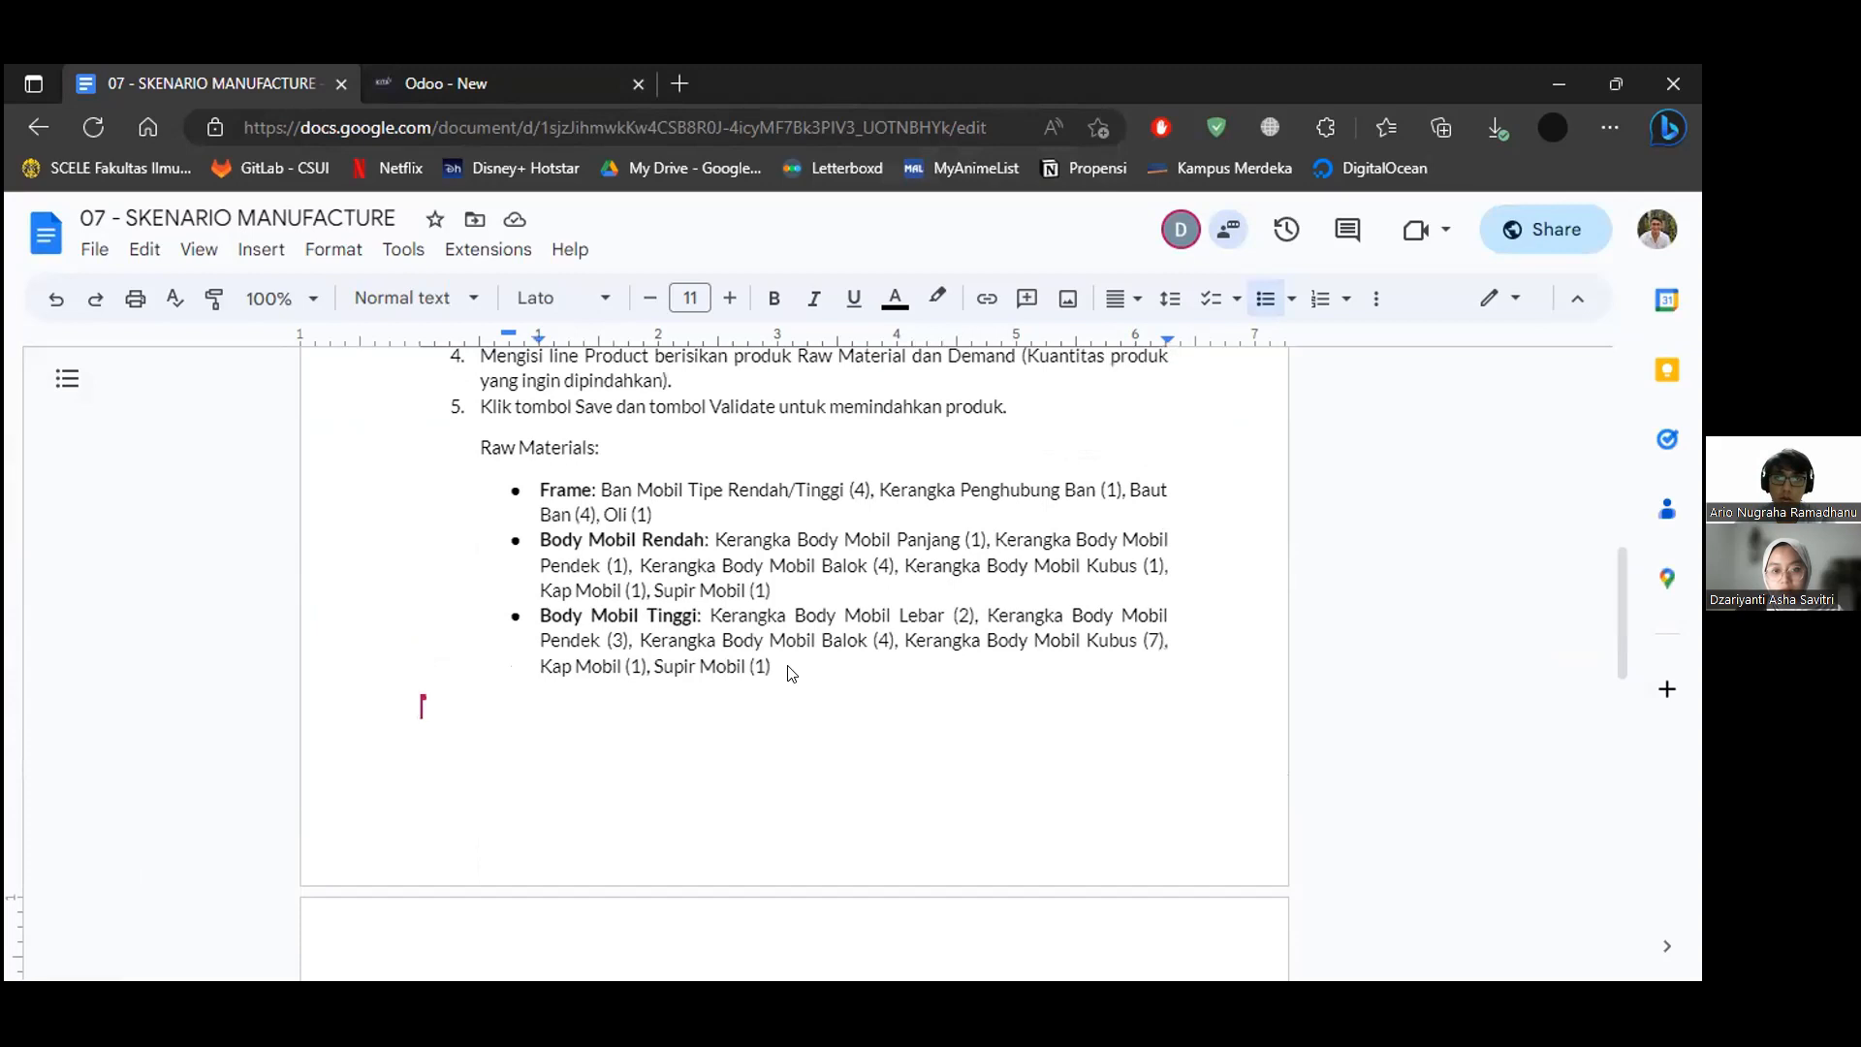
scroll(529, 504, "down", 2)
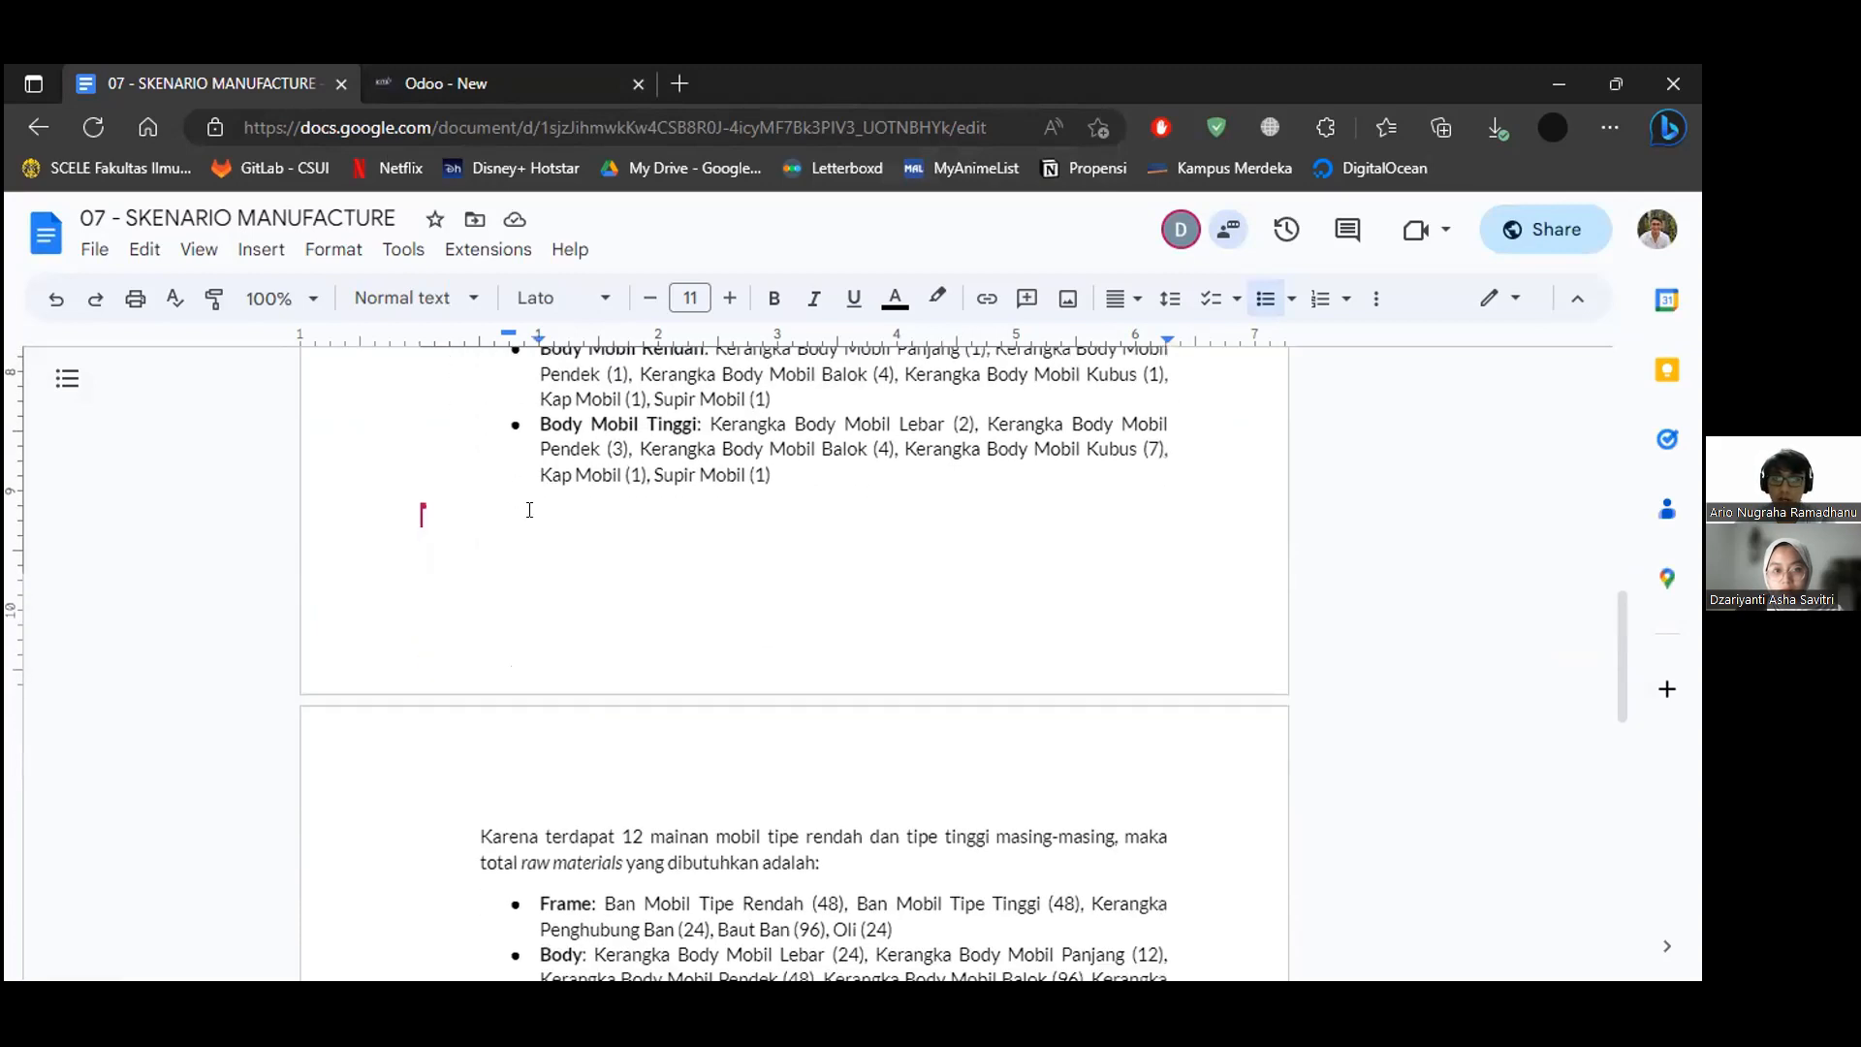
scroll(529, 504, "up", 1)
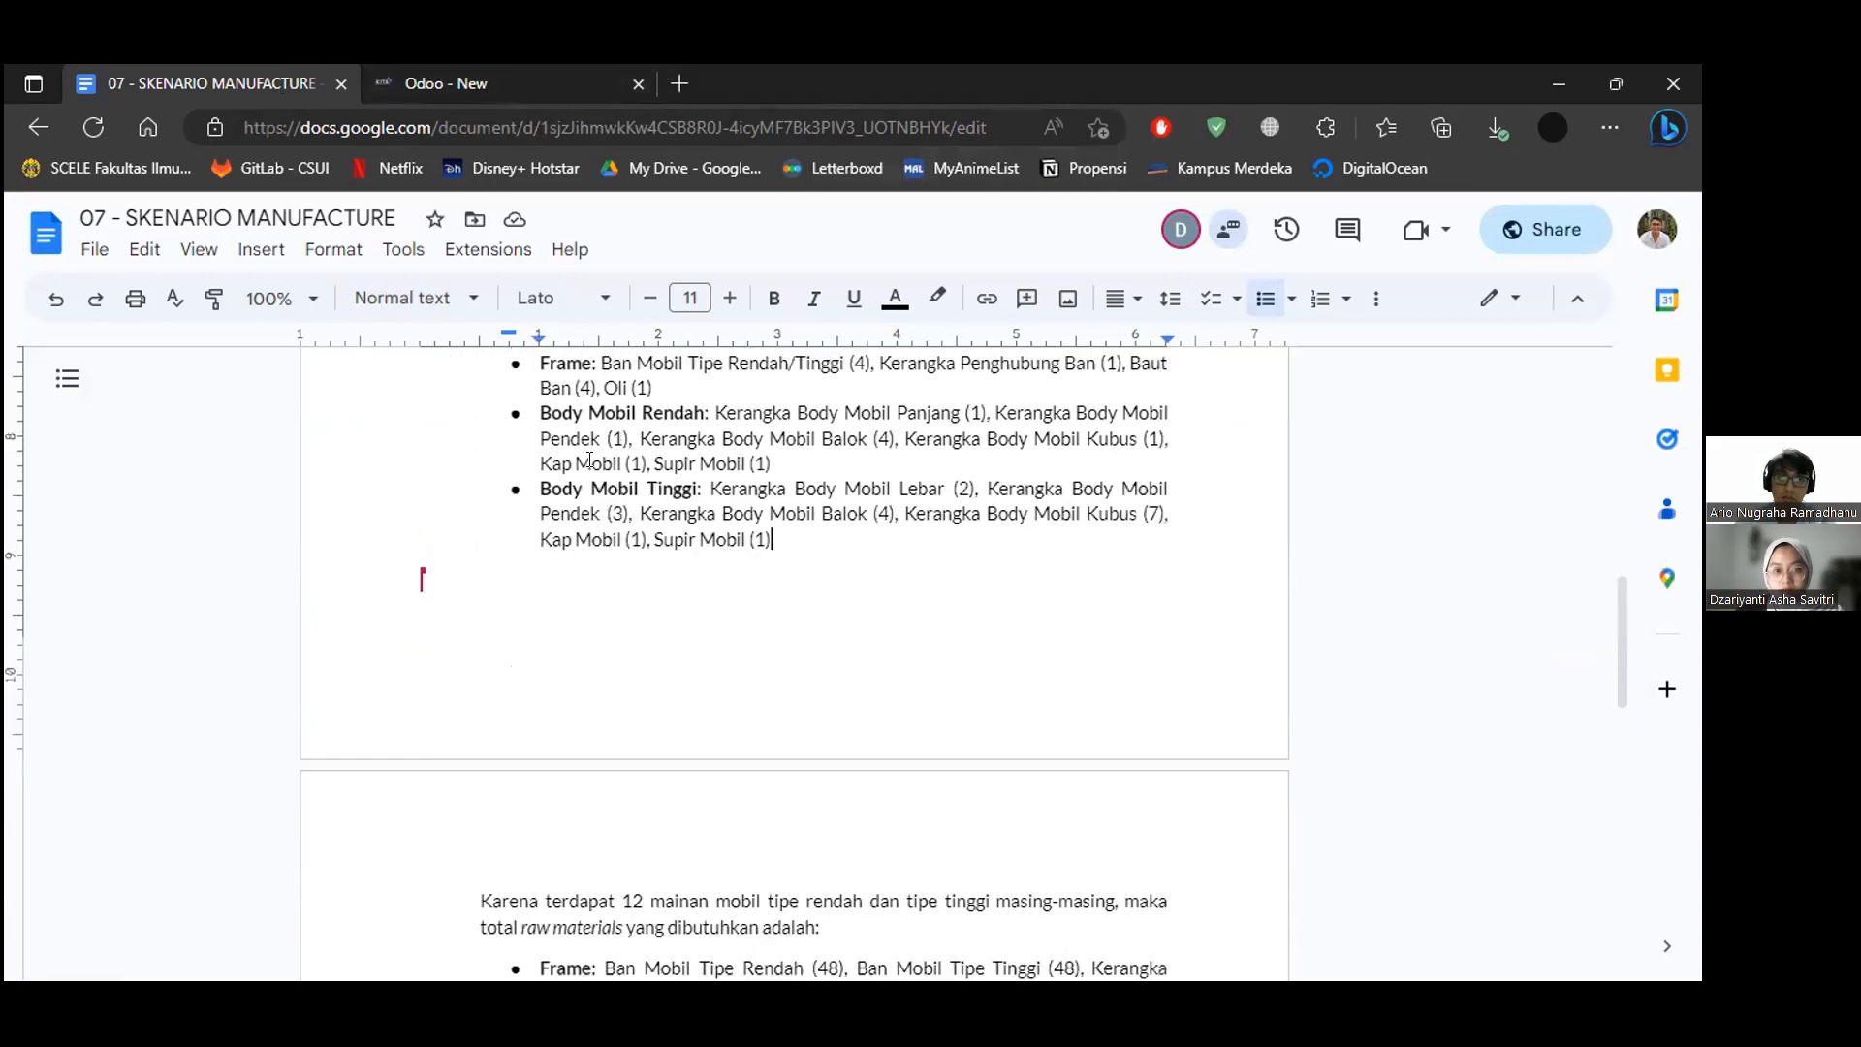
key("ctrl+Tab")
key("ctrl+Tab")
scroll(420, 374, "down", 3)
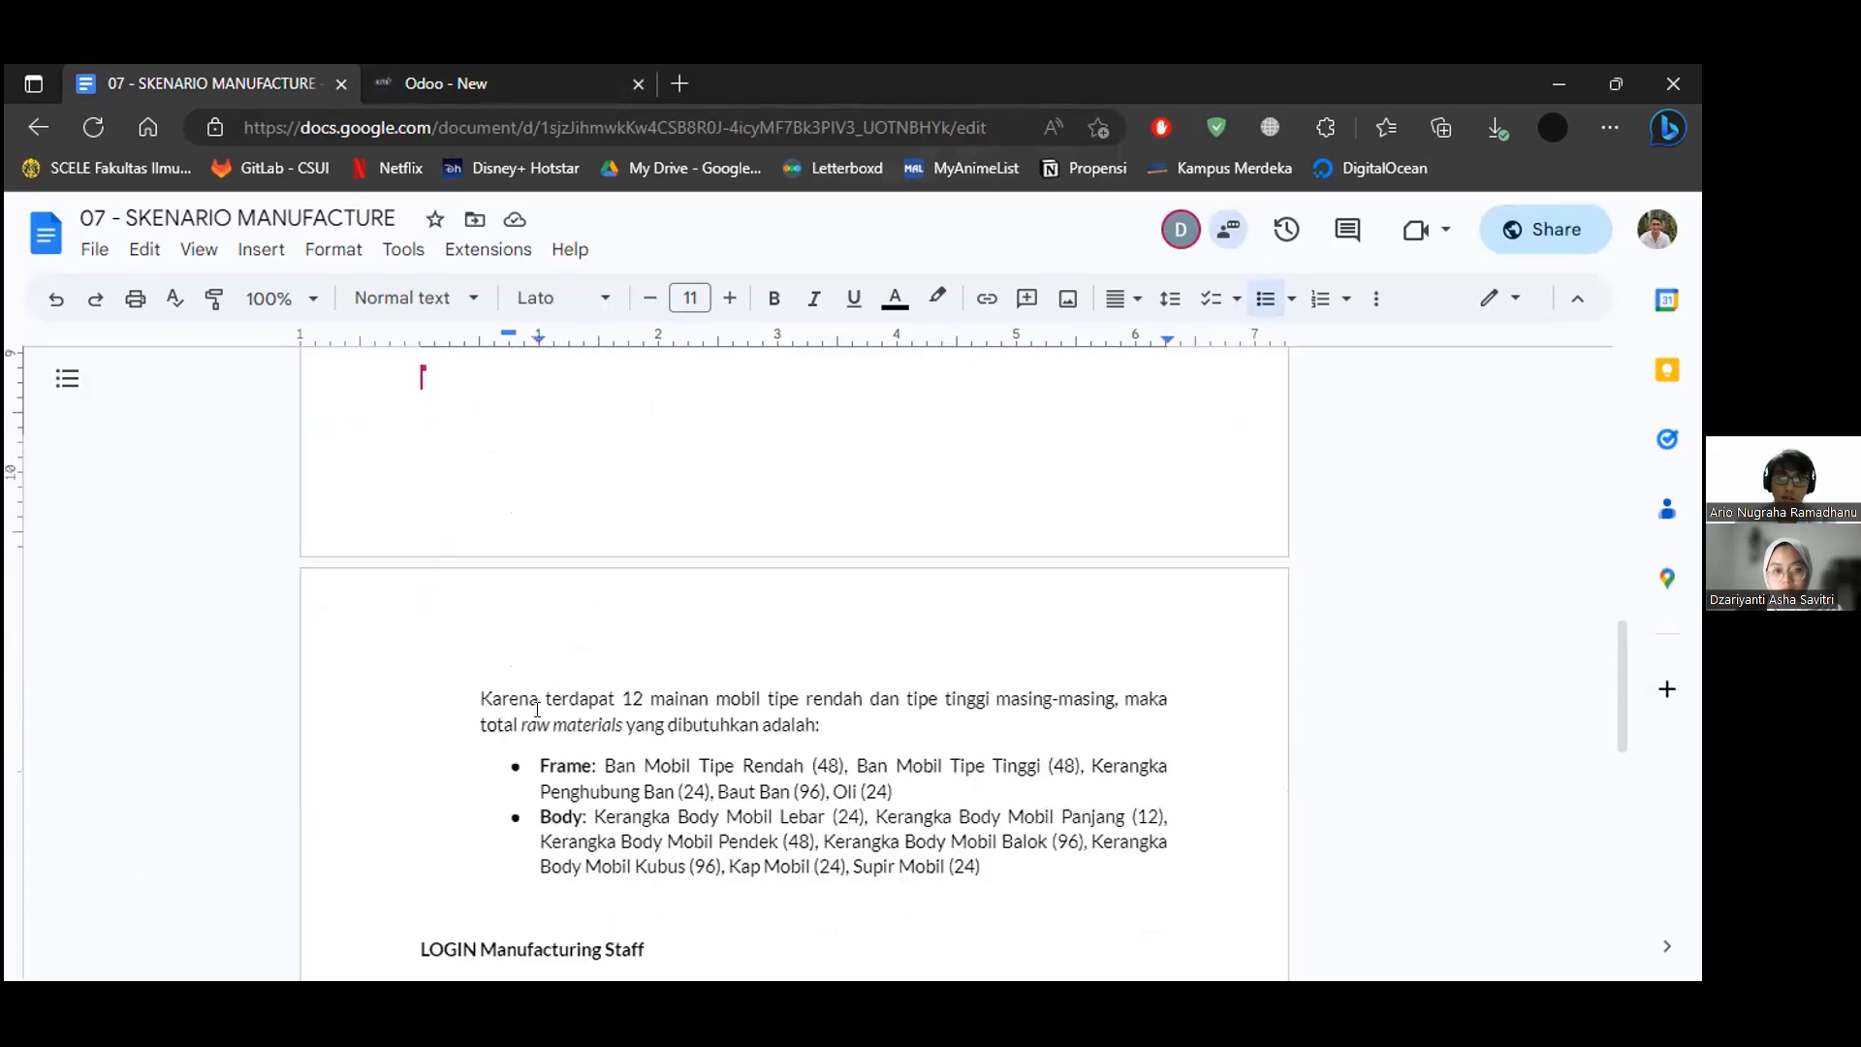
left_click(620, 734)
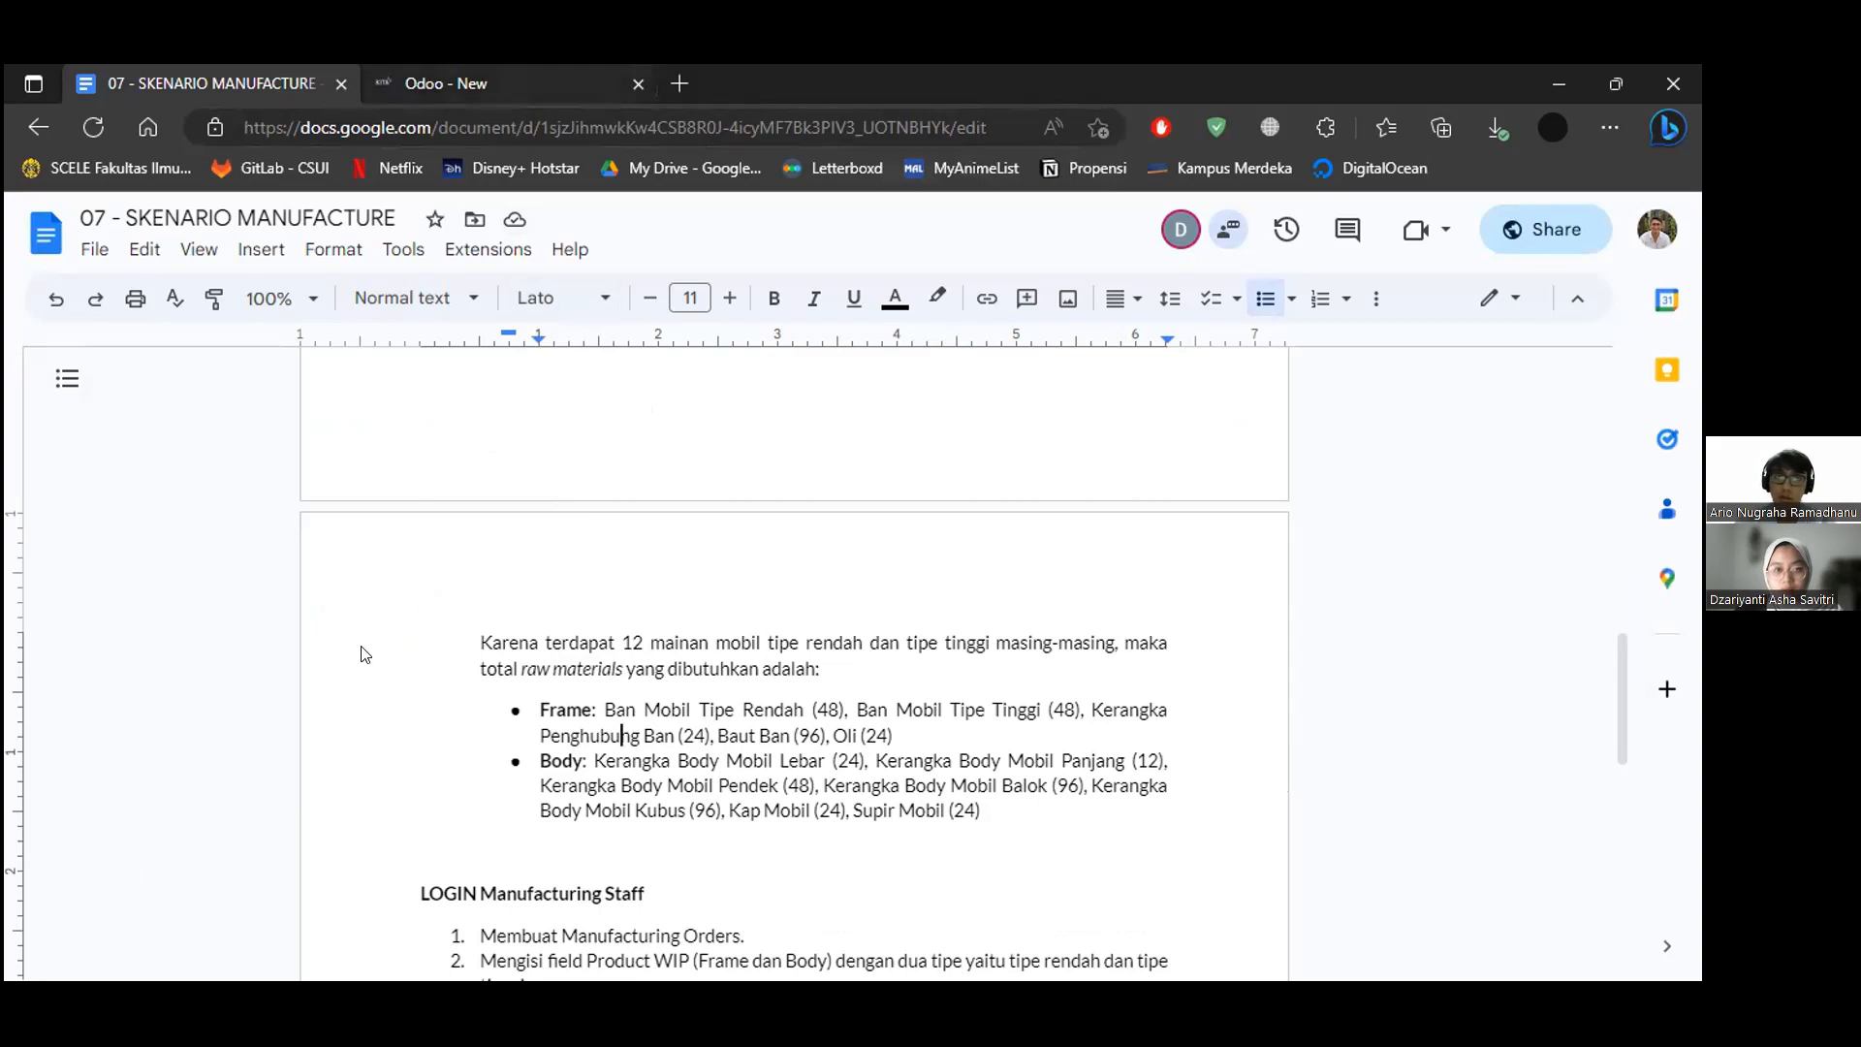
Switch to the Odoo transfer and add product [RM_0011] Ban Mobil Tipe Rendah with a demand of 48.
left_click(446, 83)
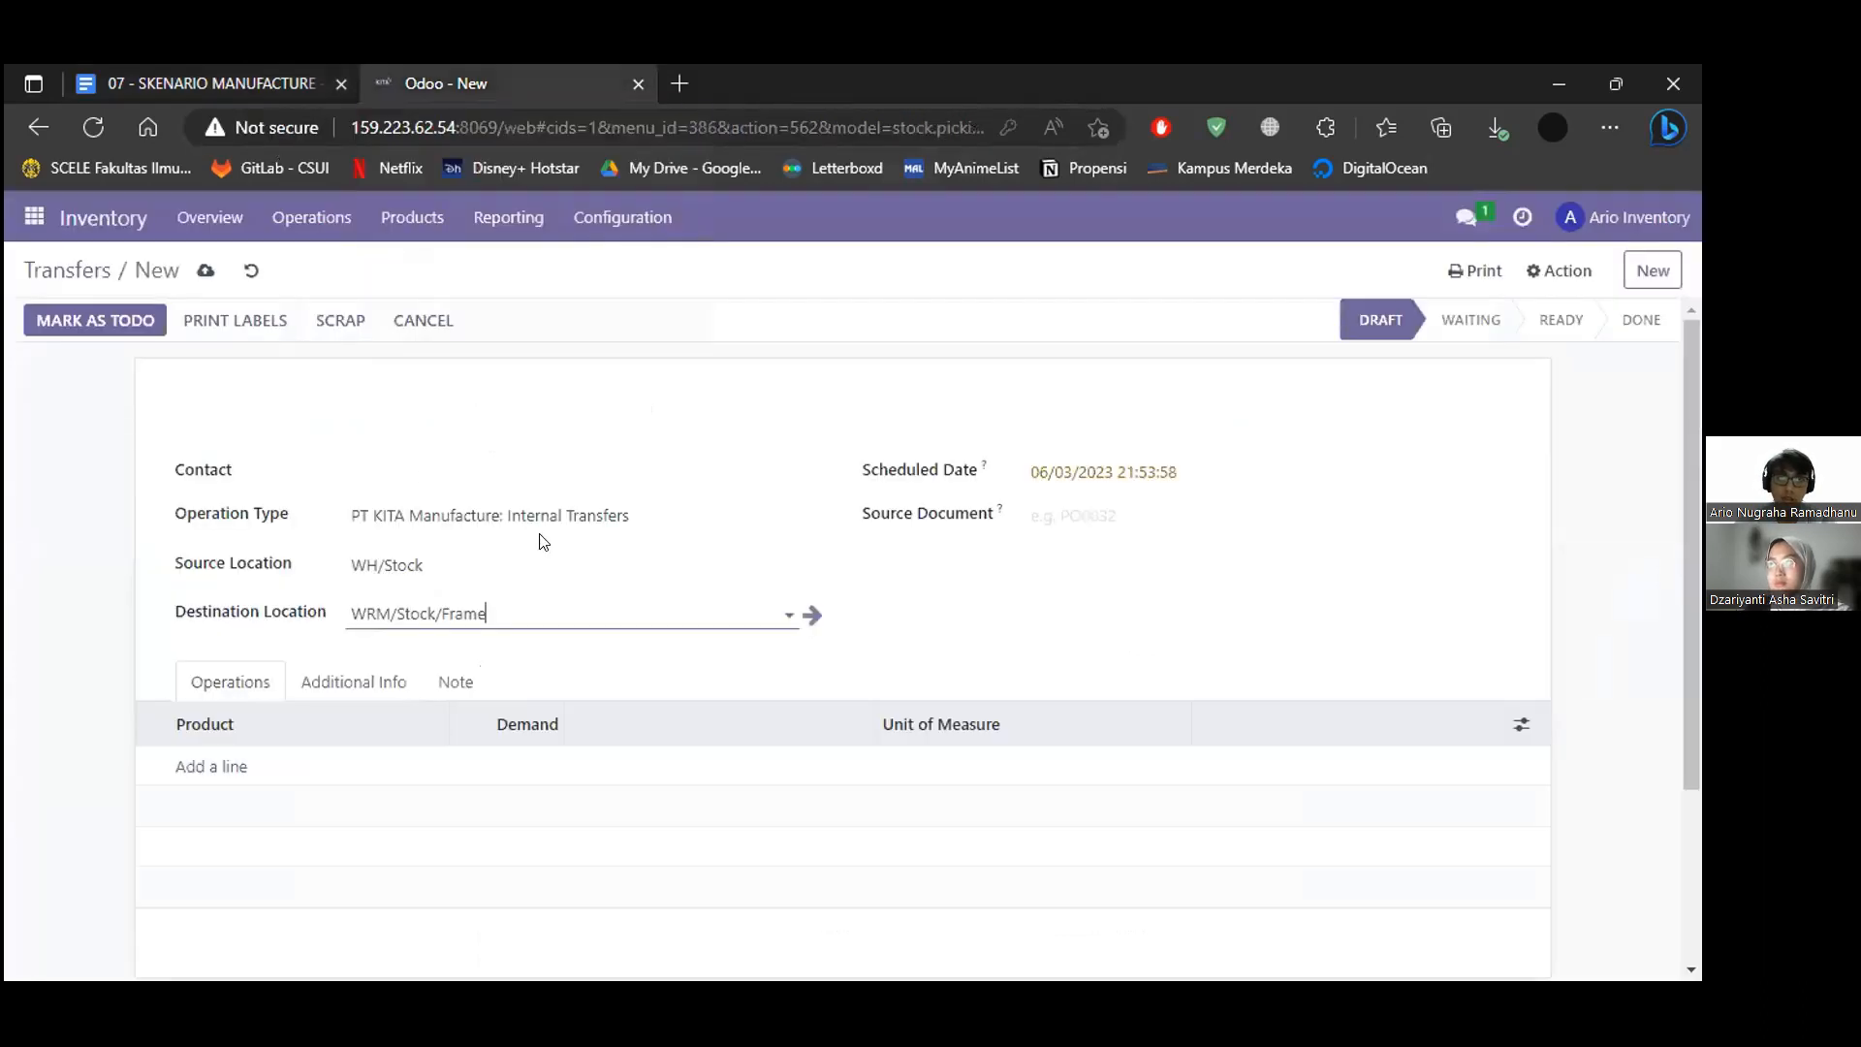
scroll(623, 652, "down", 1)
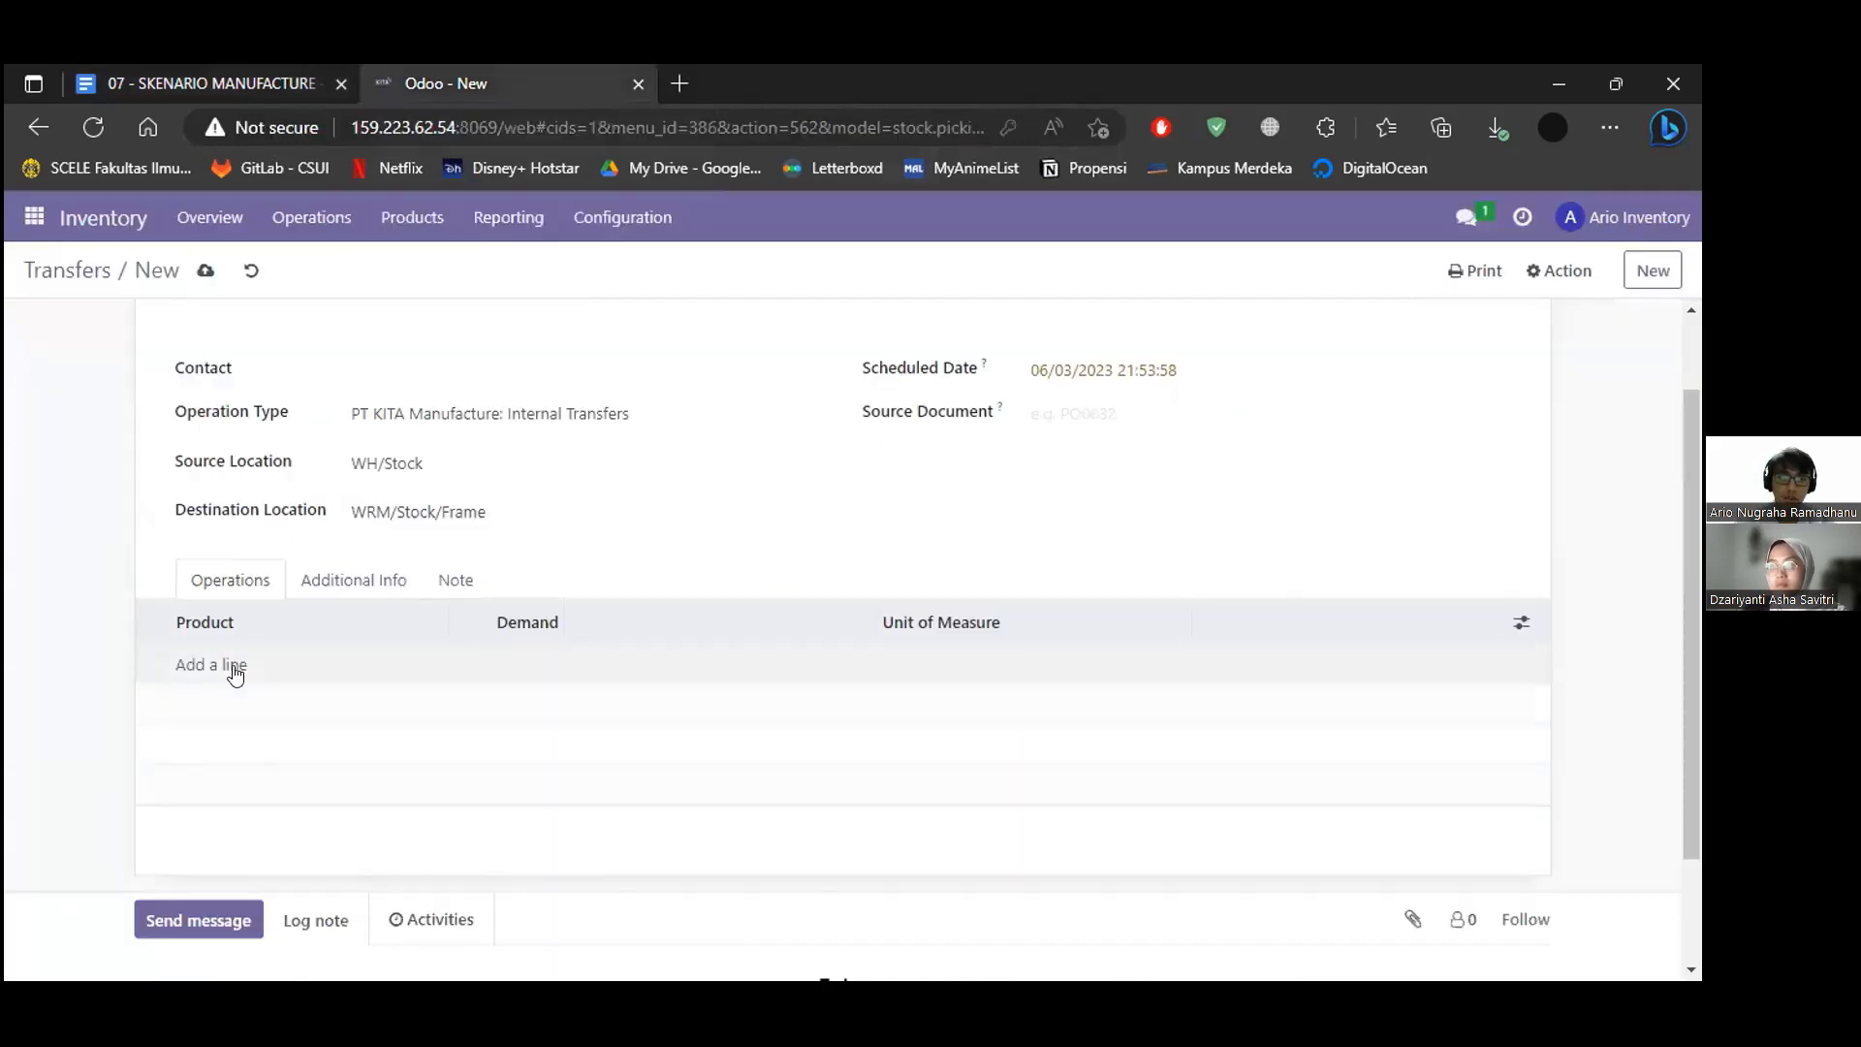
left_click(234, 668)
type("bam")
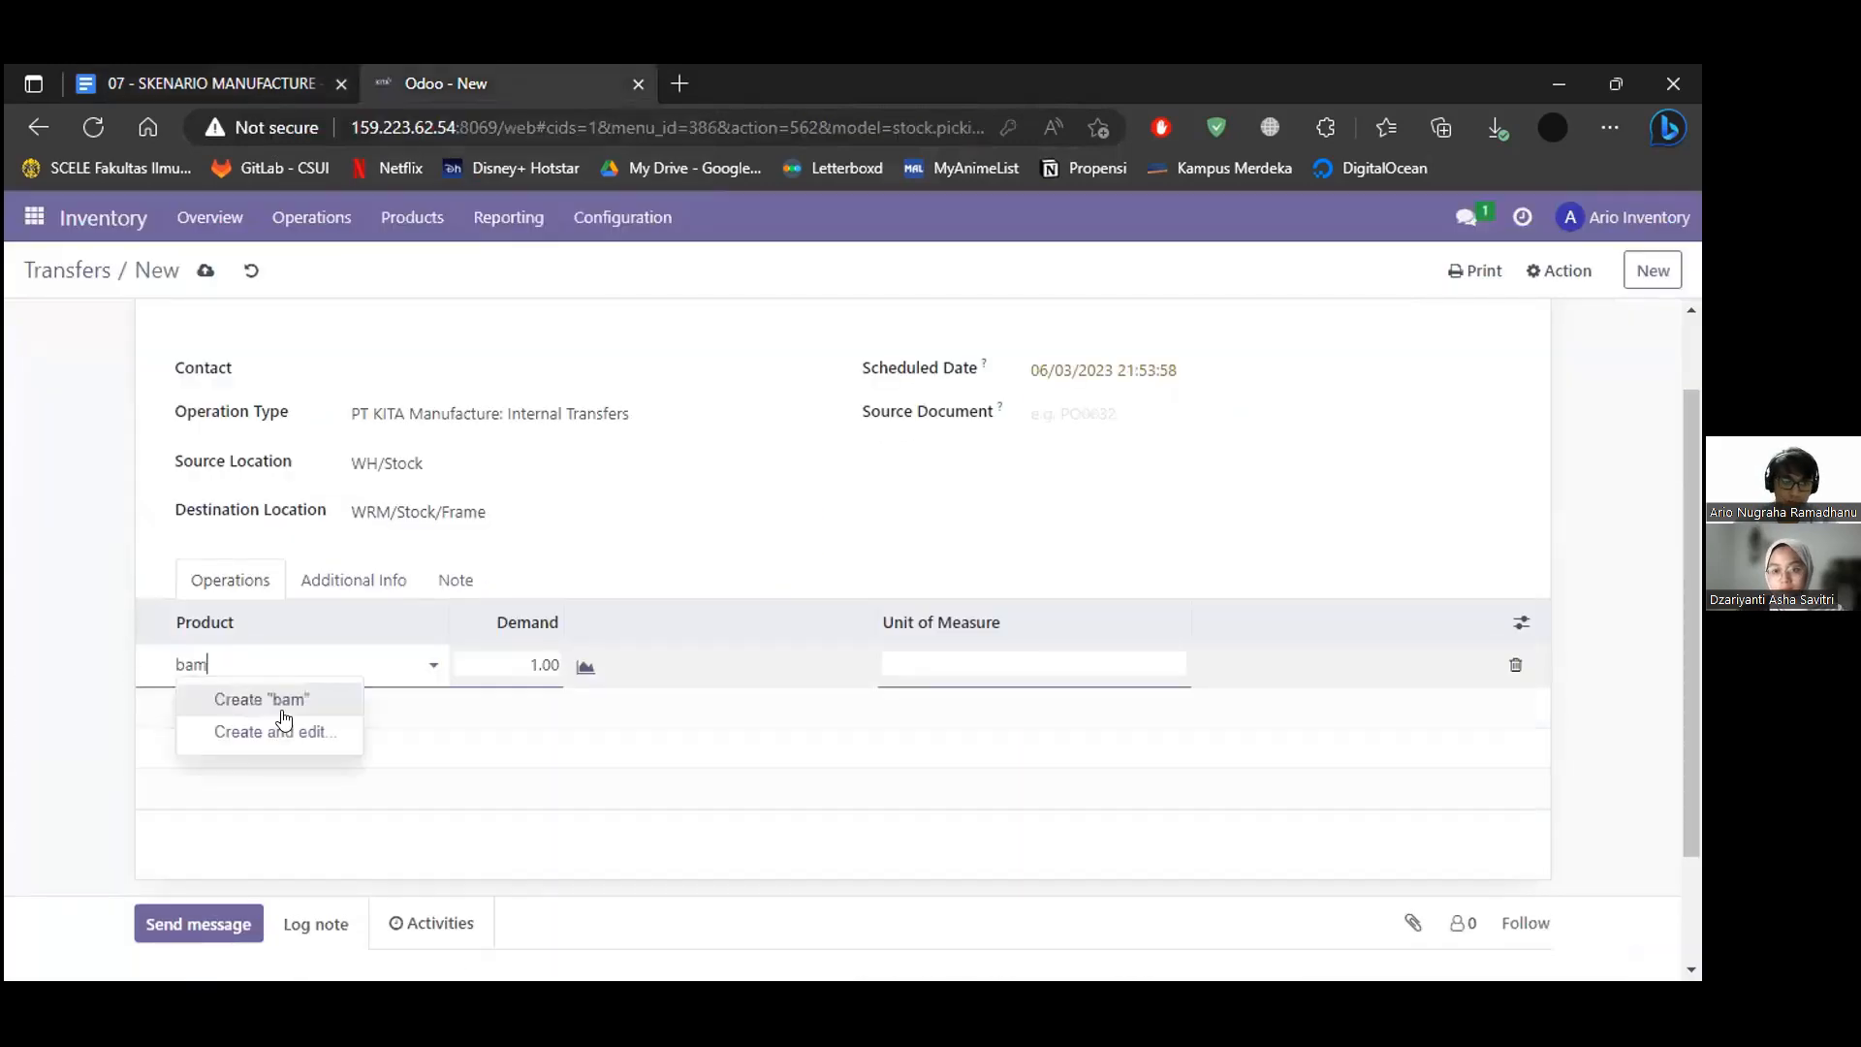
key("BackSpace")
type("n")
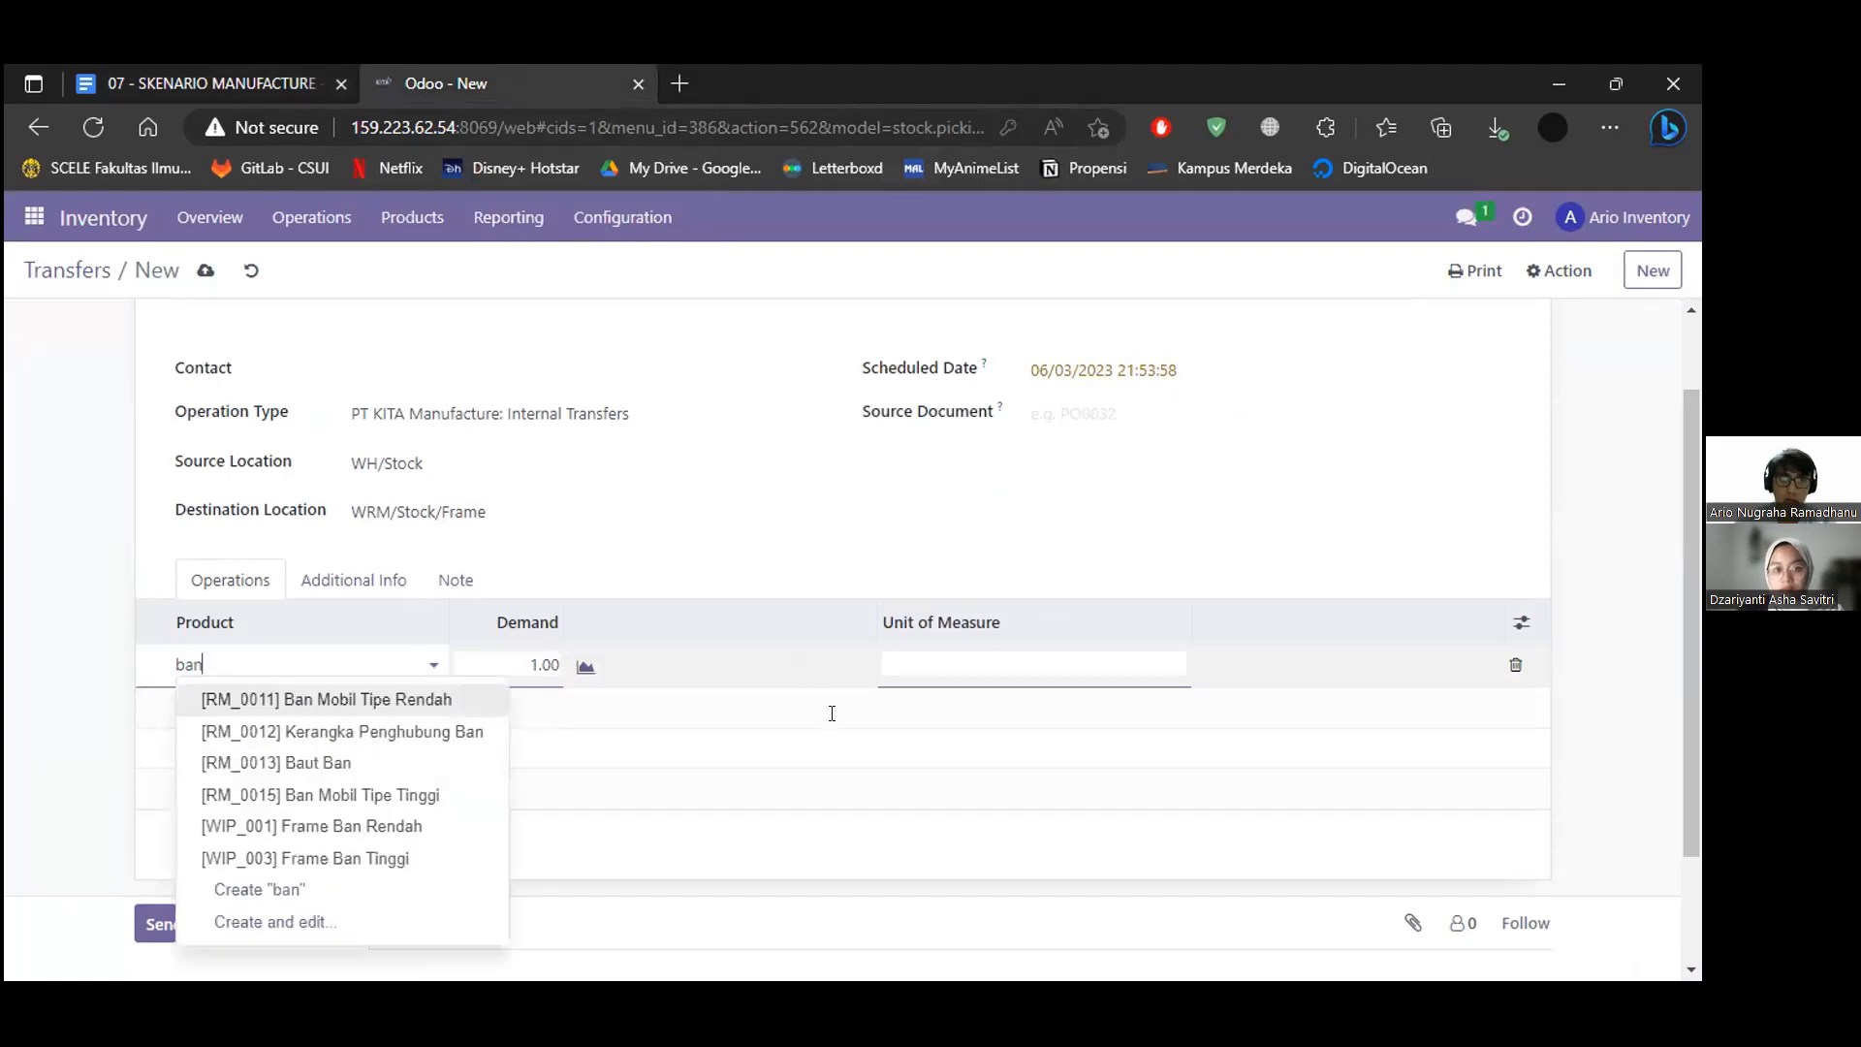
key("Return")
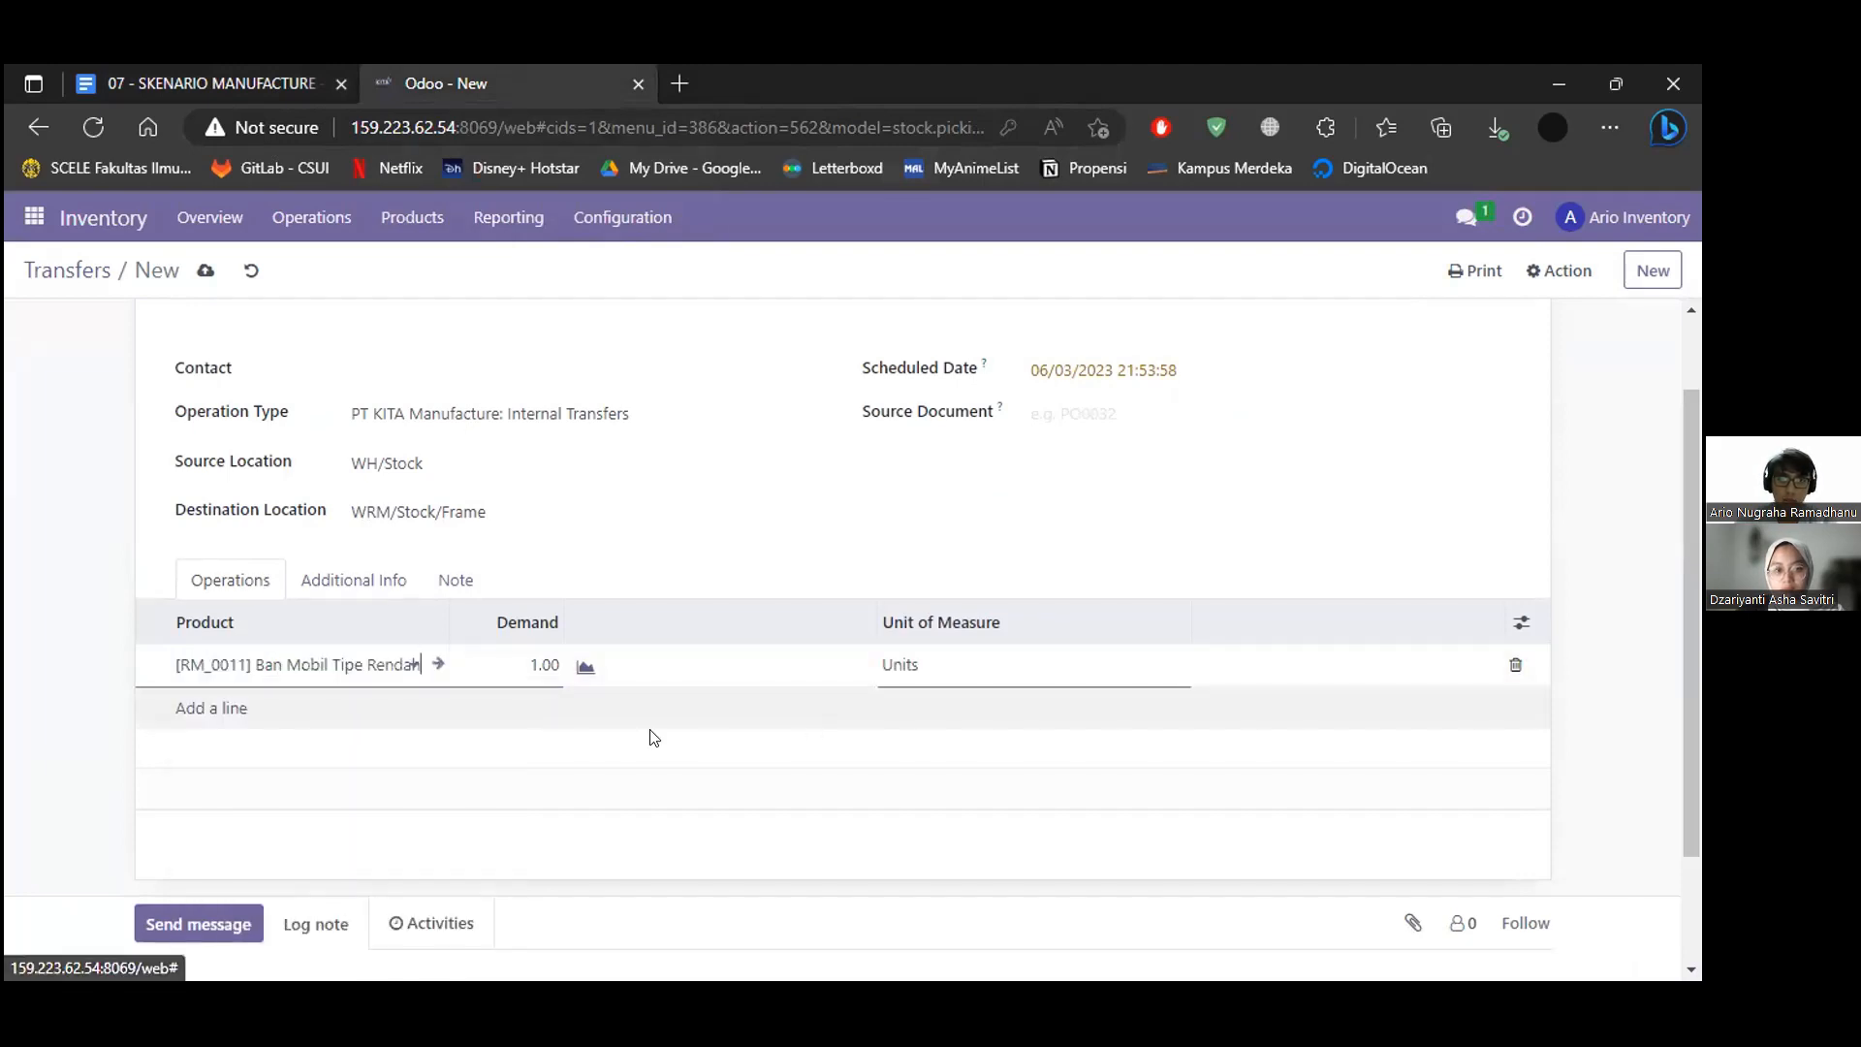
left_click(536, 664)
type("48")
left_click(664, 562)
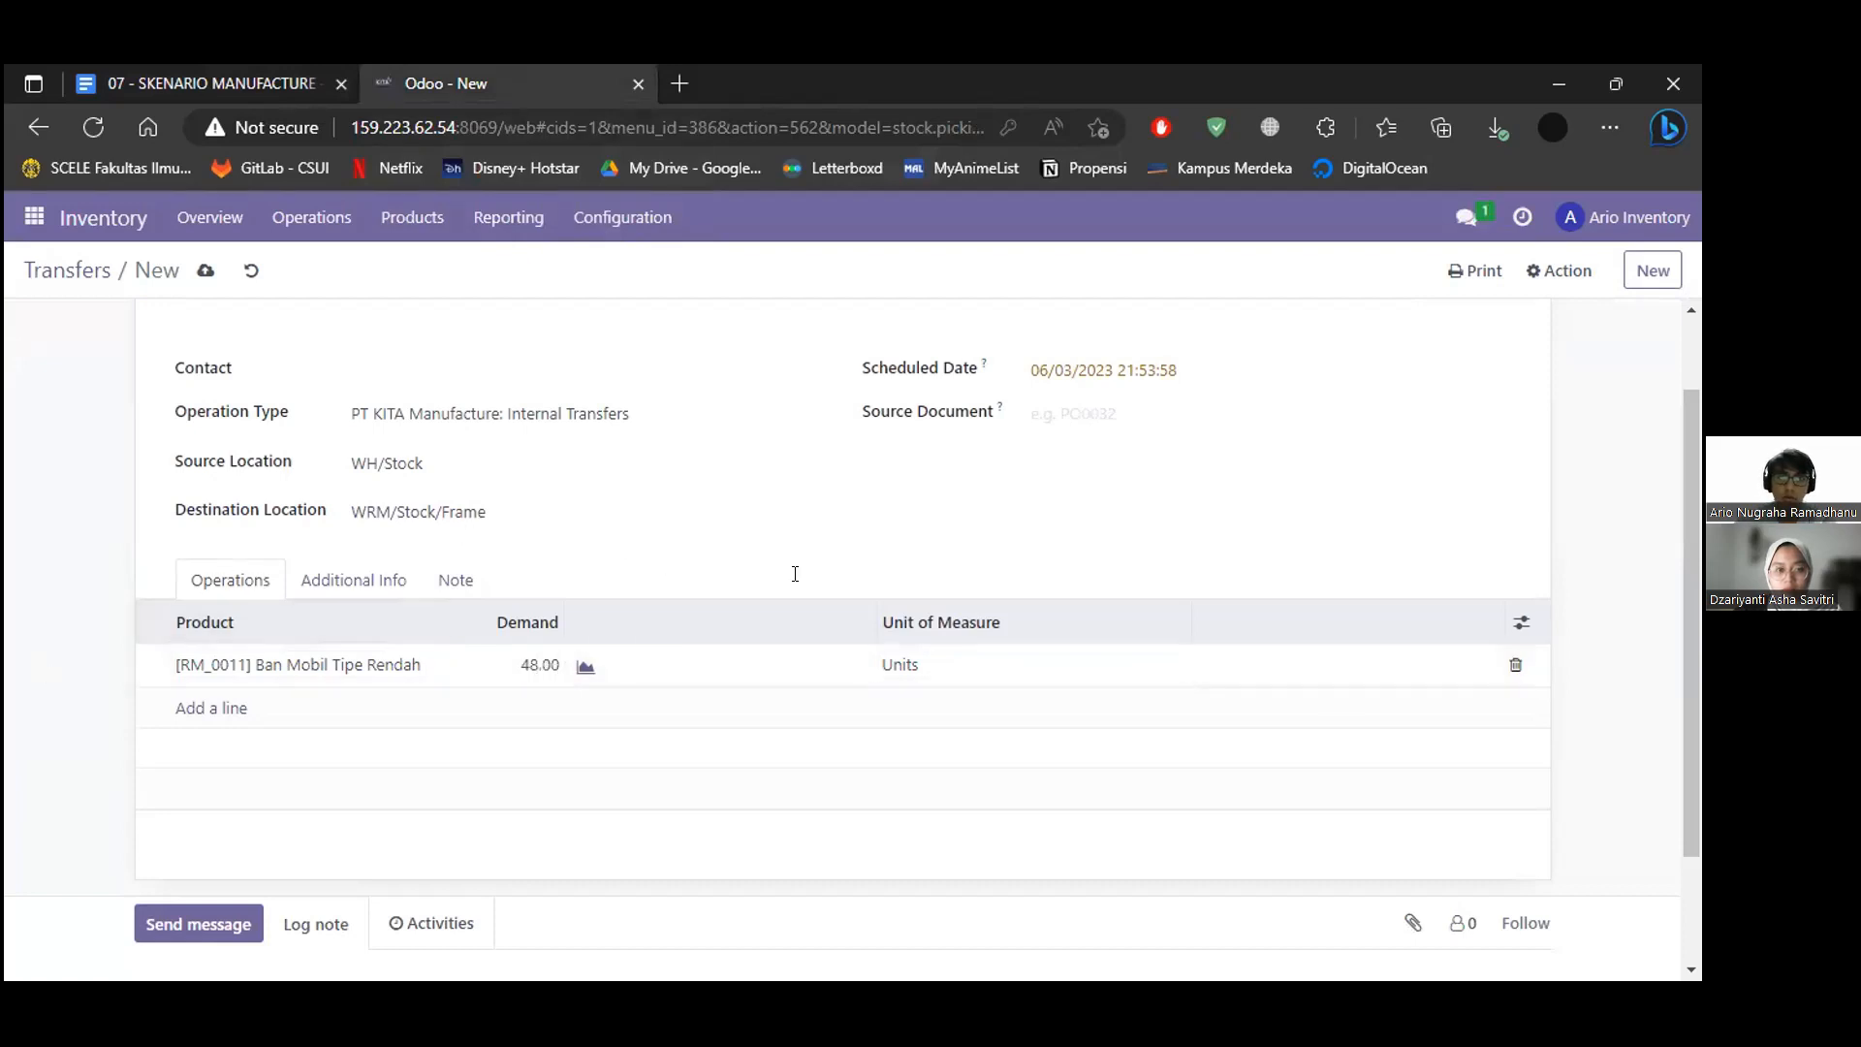
Check the Frame raw materials in the scenario document, and add product [RM_0015] Ban Mobil Tipe Tinggi with a demand of 48 to the Odoo transfer.
key("ctrl+Tab")
scroll(826, 592, "up", 4)
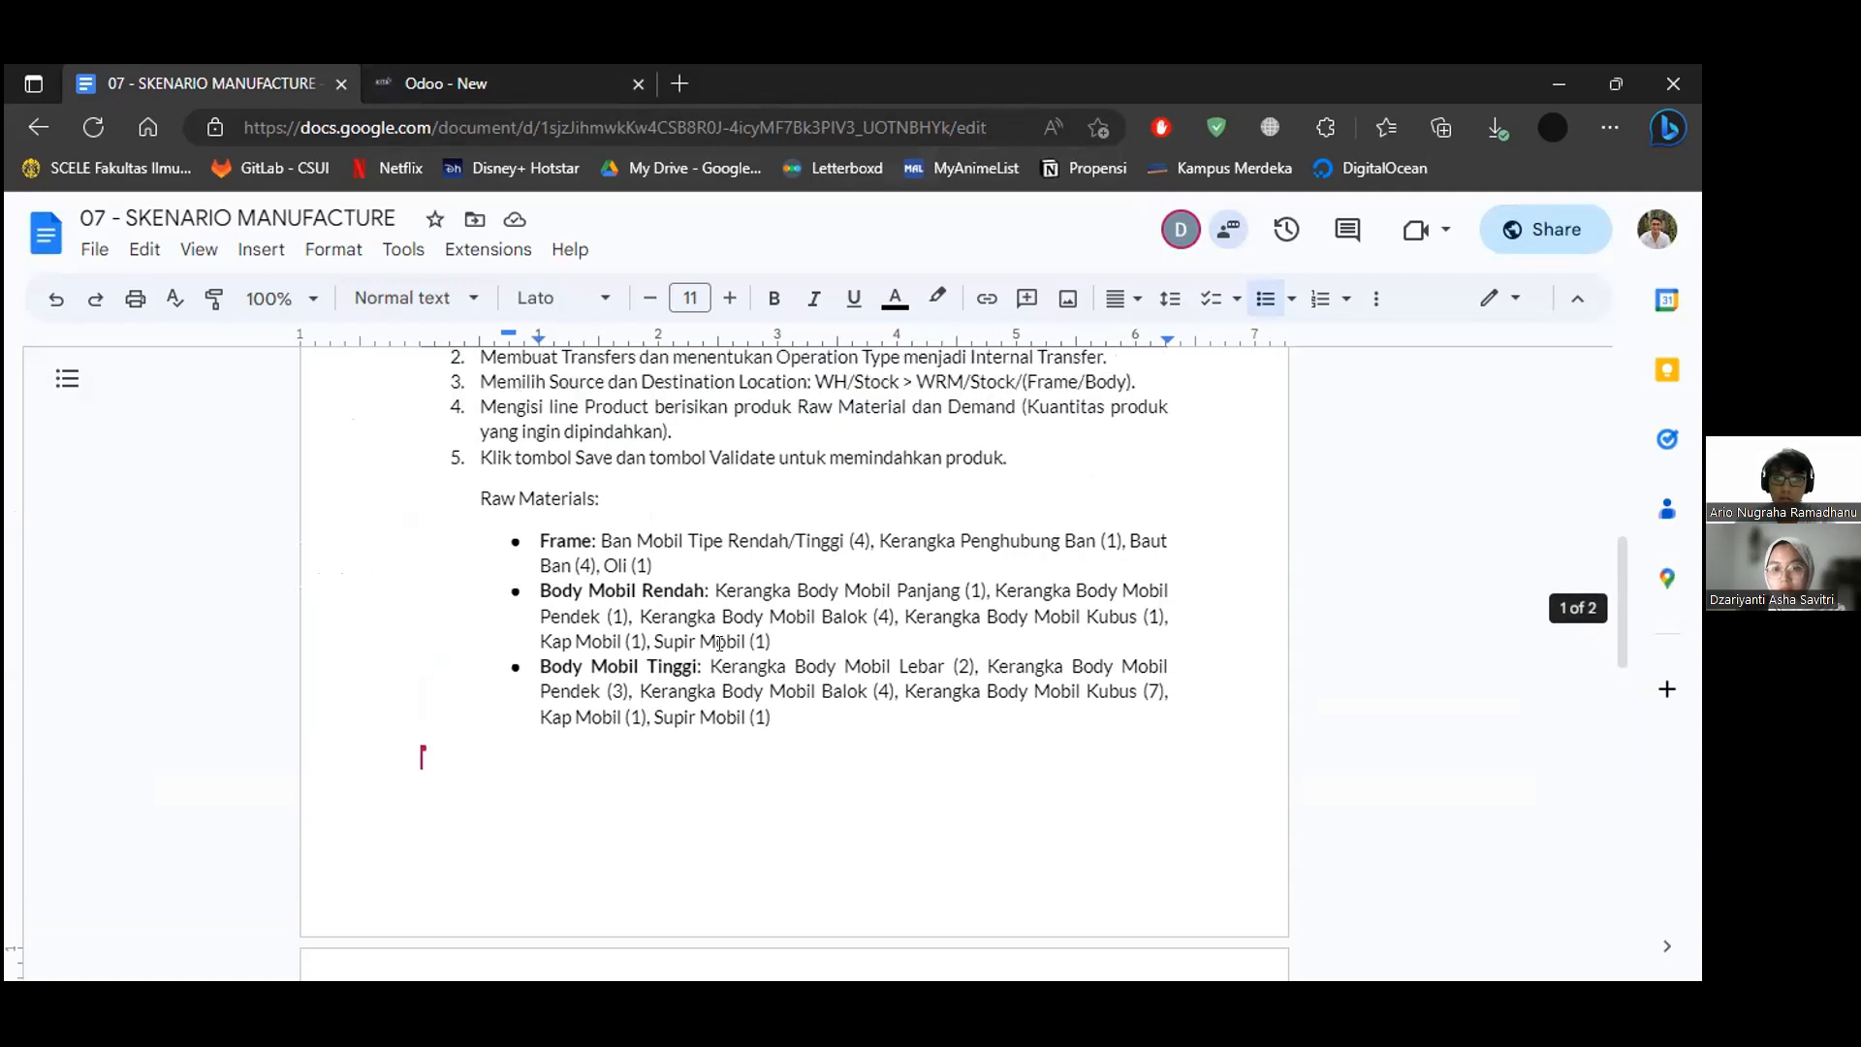
scroll(719, 641, "down", 5)
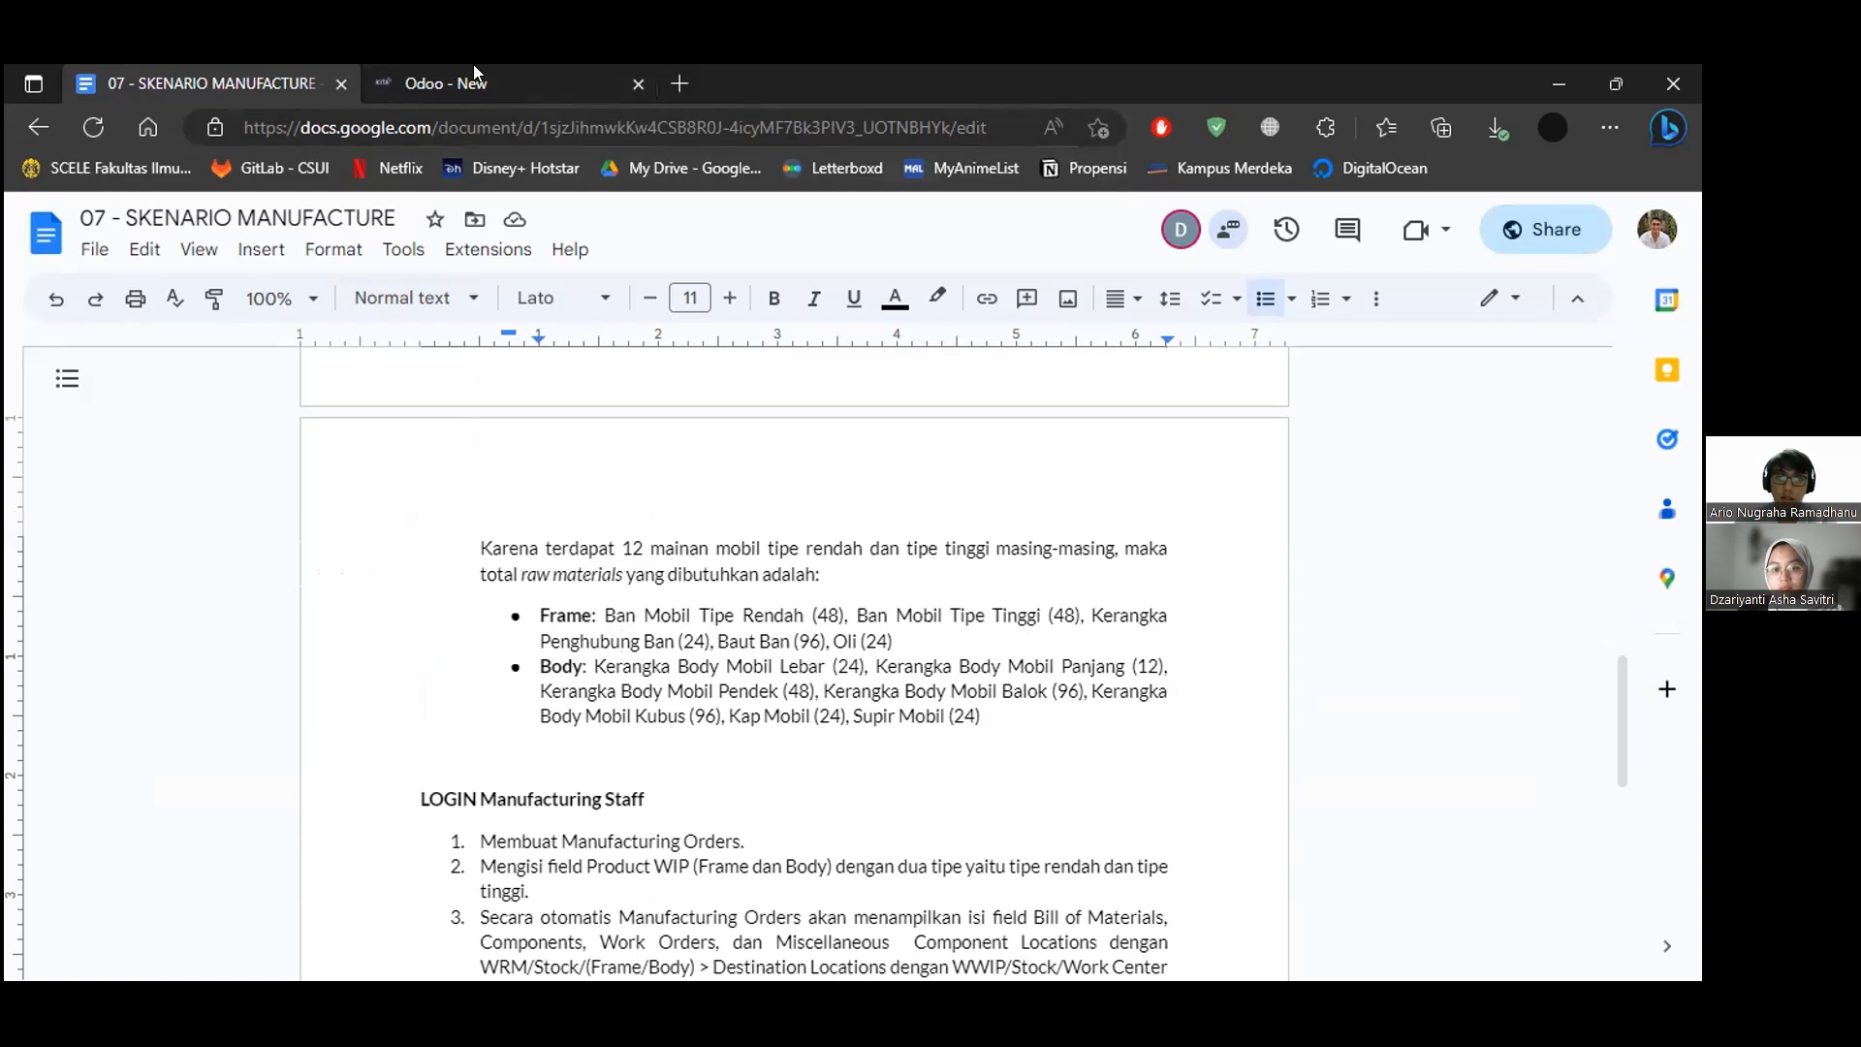
key("ctrl+Tab")
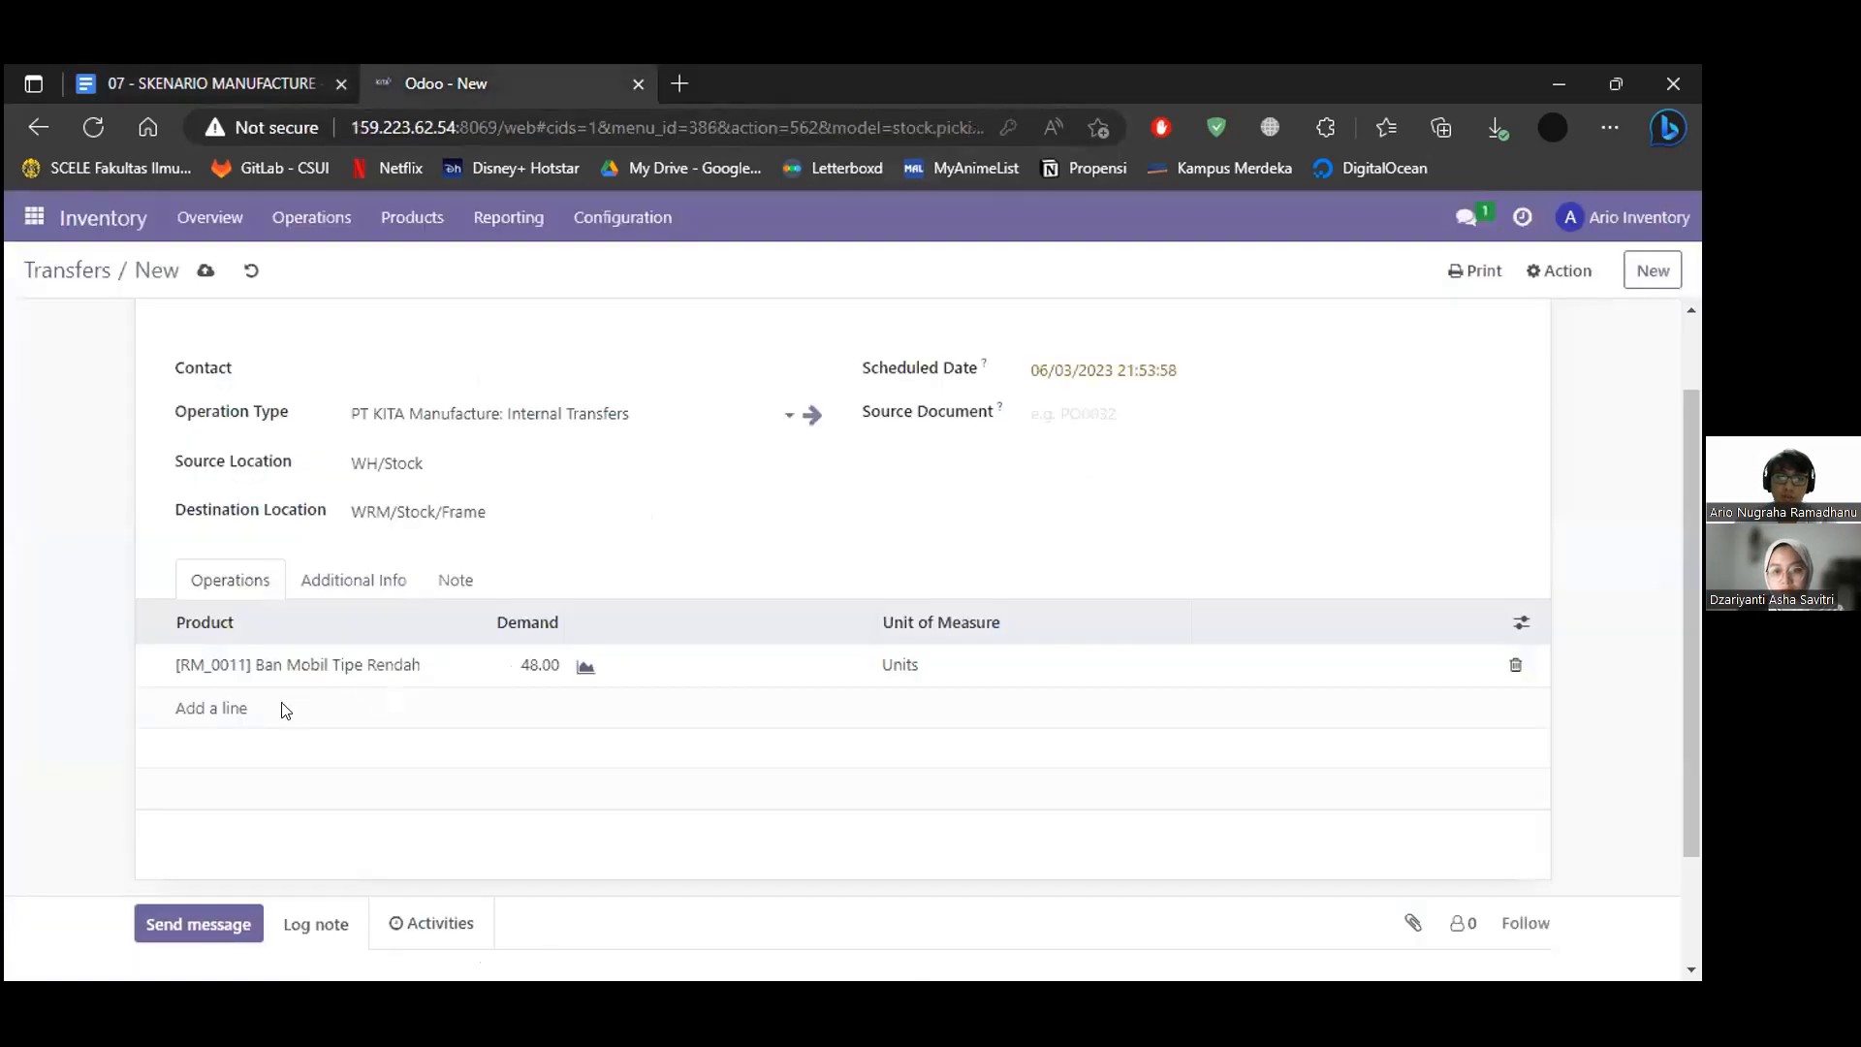
left_click(233, 709)
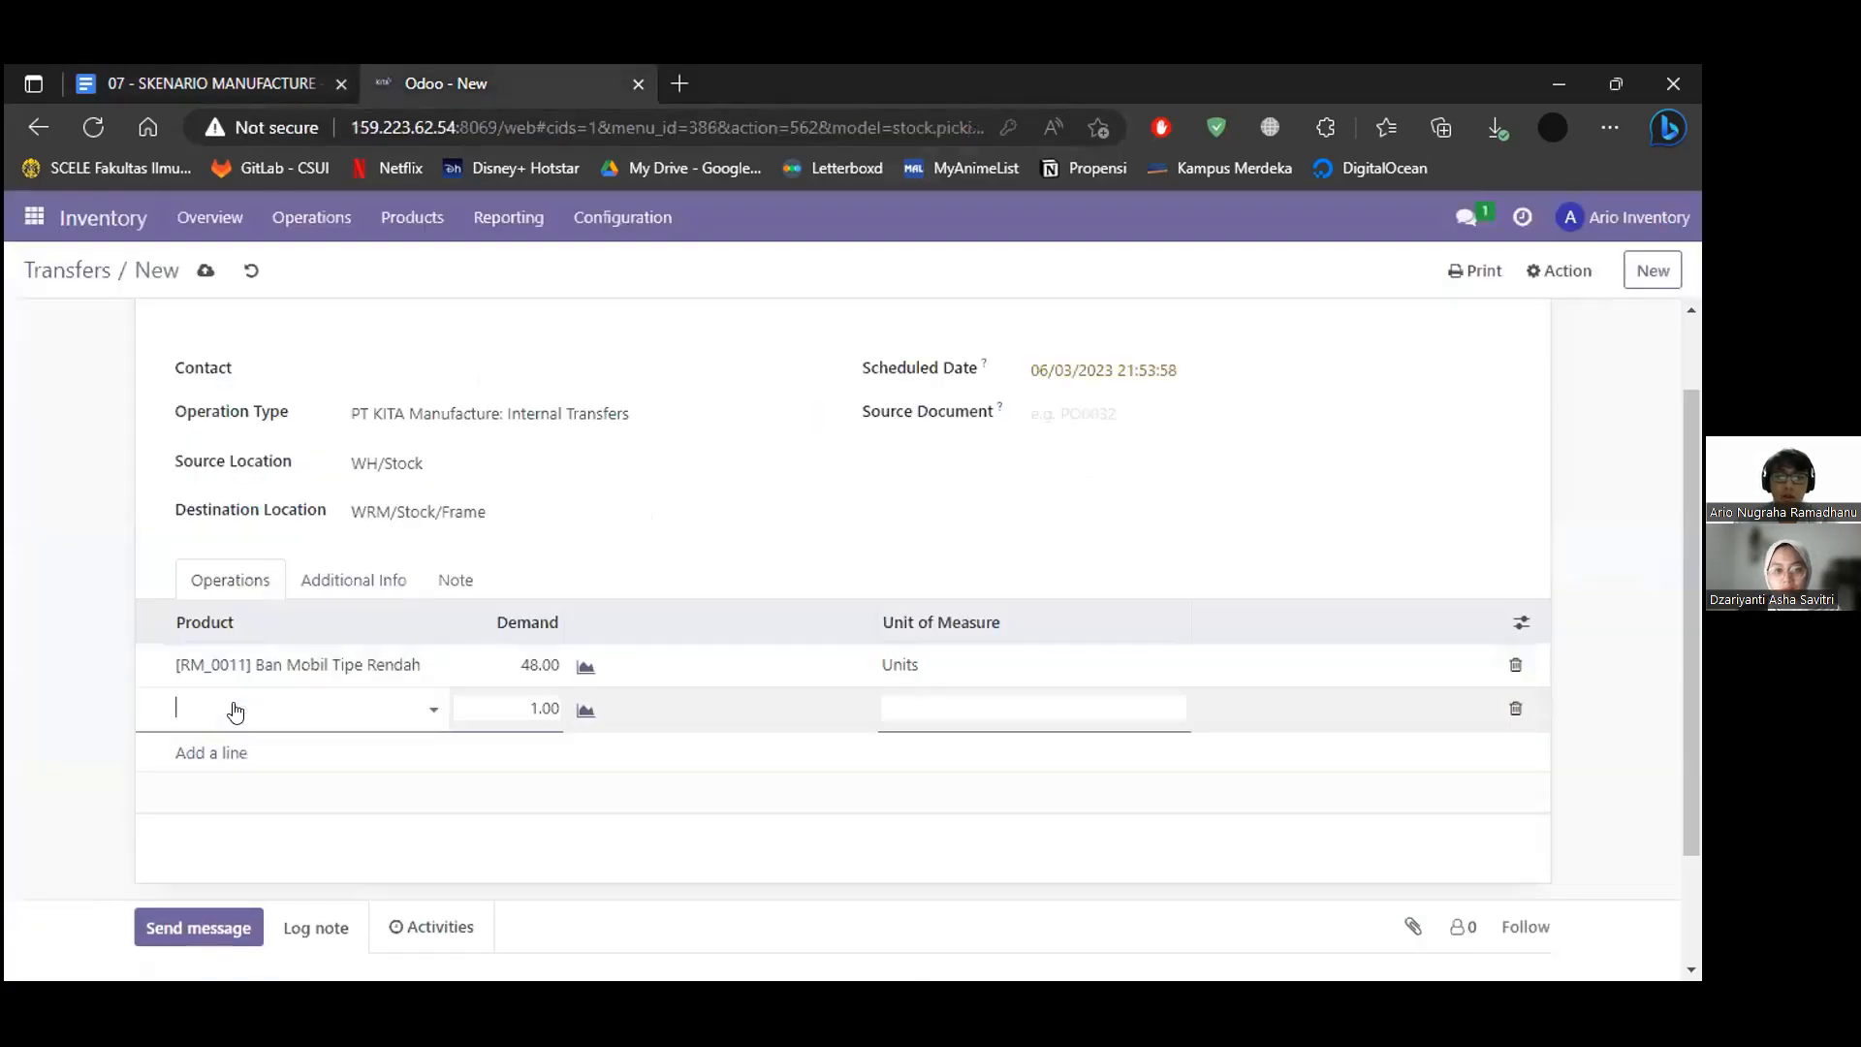
type("ban")
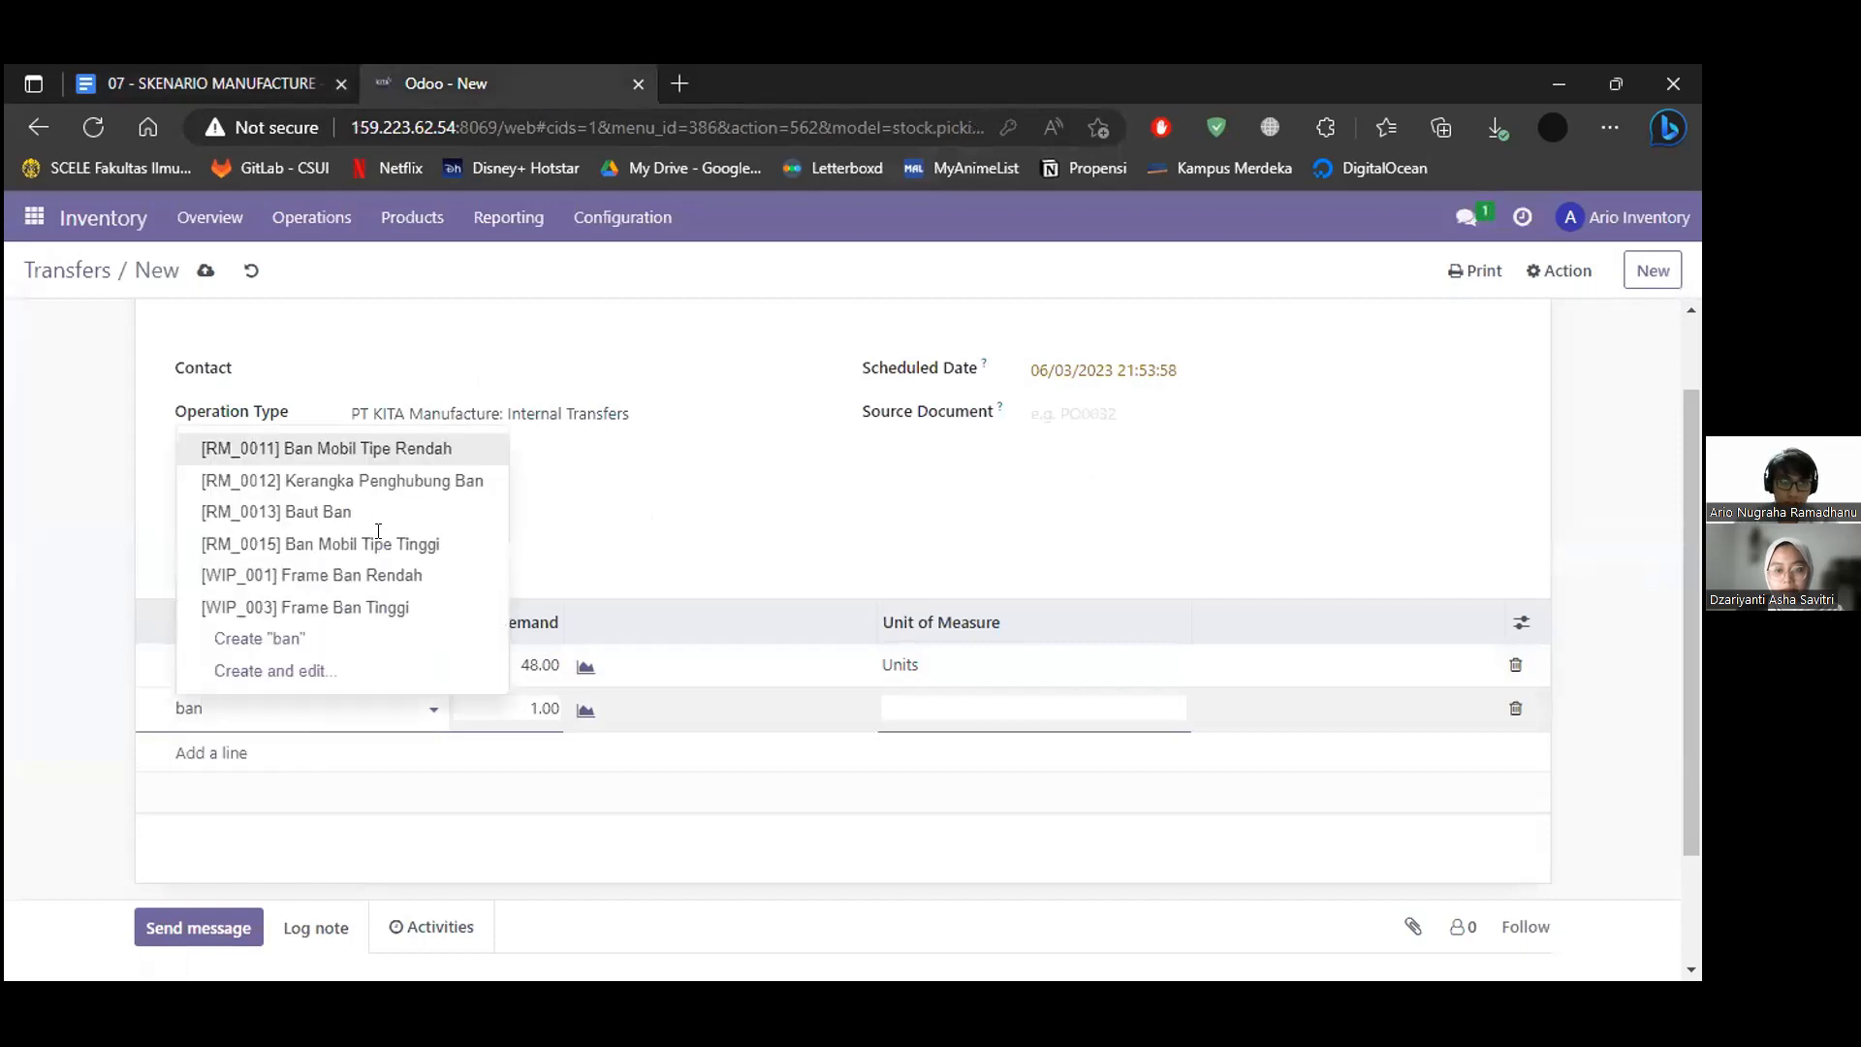
left_click(378, 544)
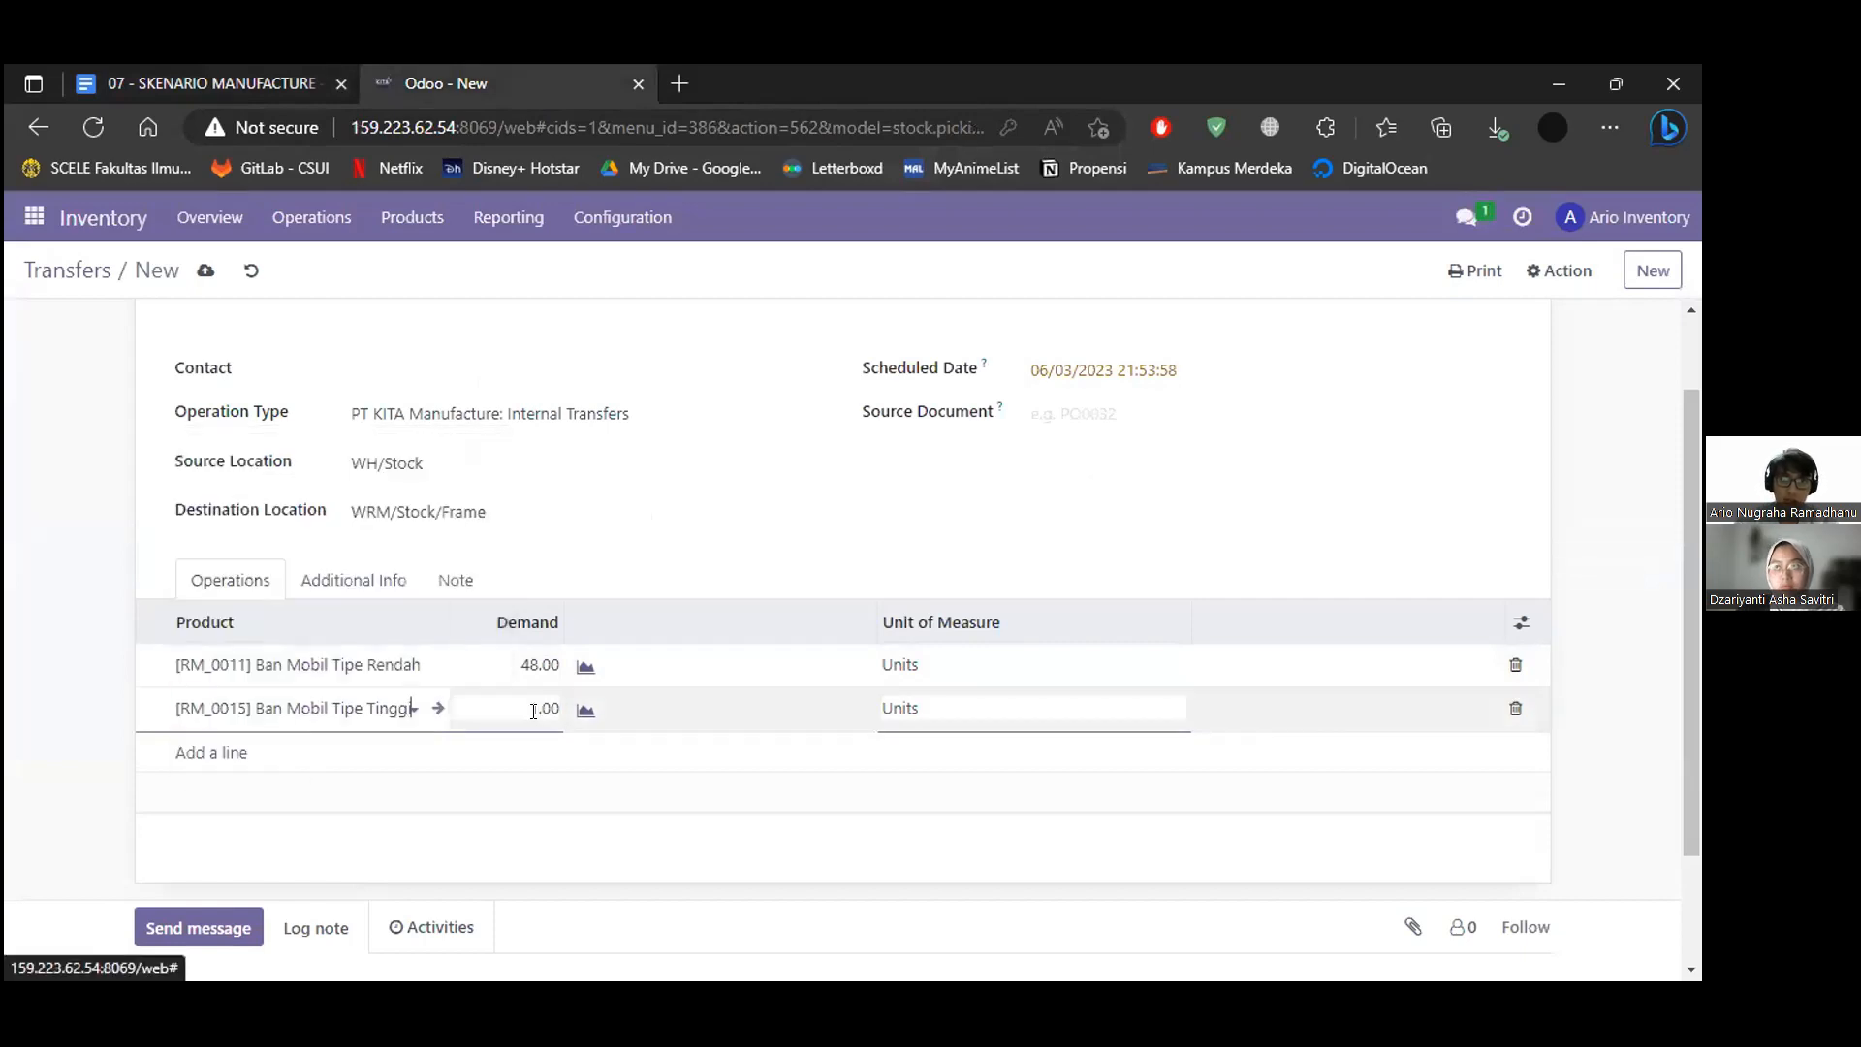
key("Tab")
type("48")
Add product [RM_0012] Kerangka Penghubung Ban to the transfer with a demand of 24, checking the quantity in the scenario document.
middle_click(236, 753)
left_click(721, 83)
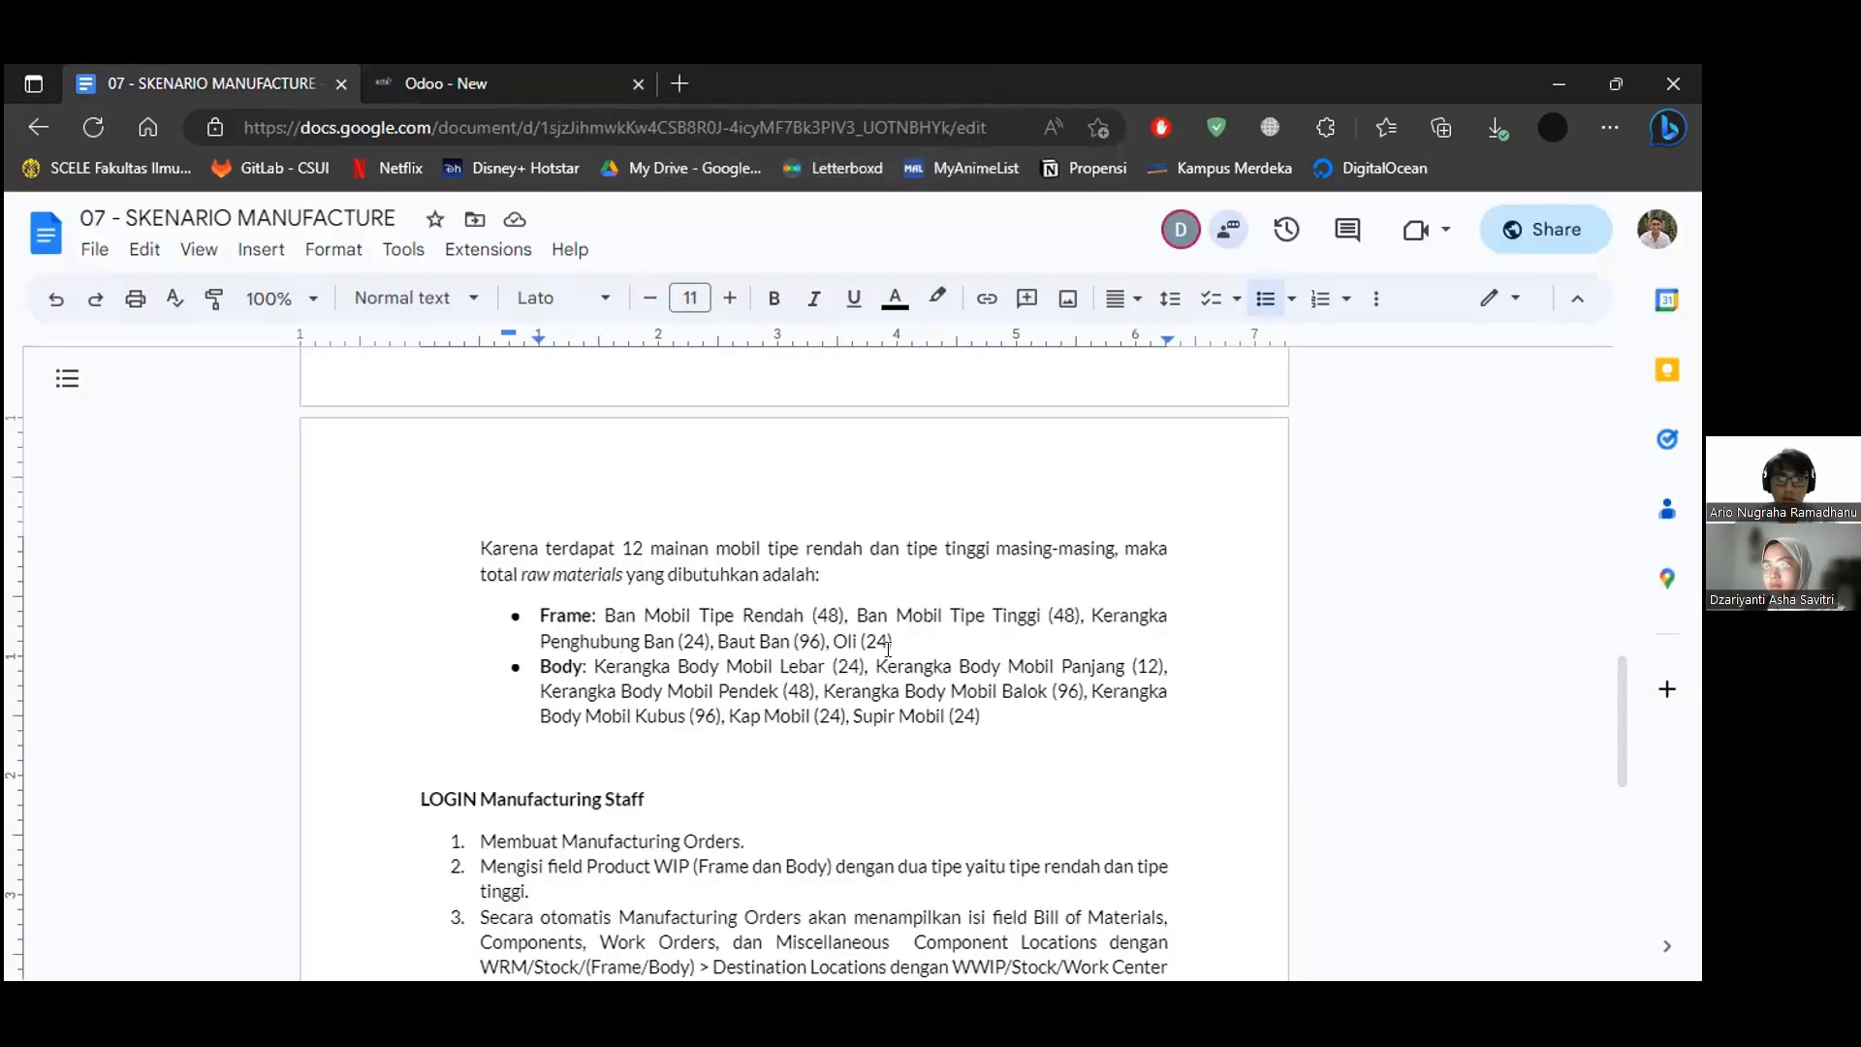
left_click(398, 96)
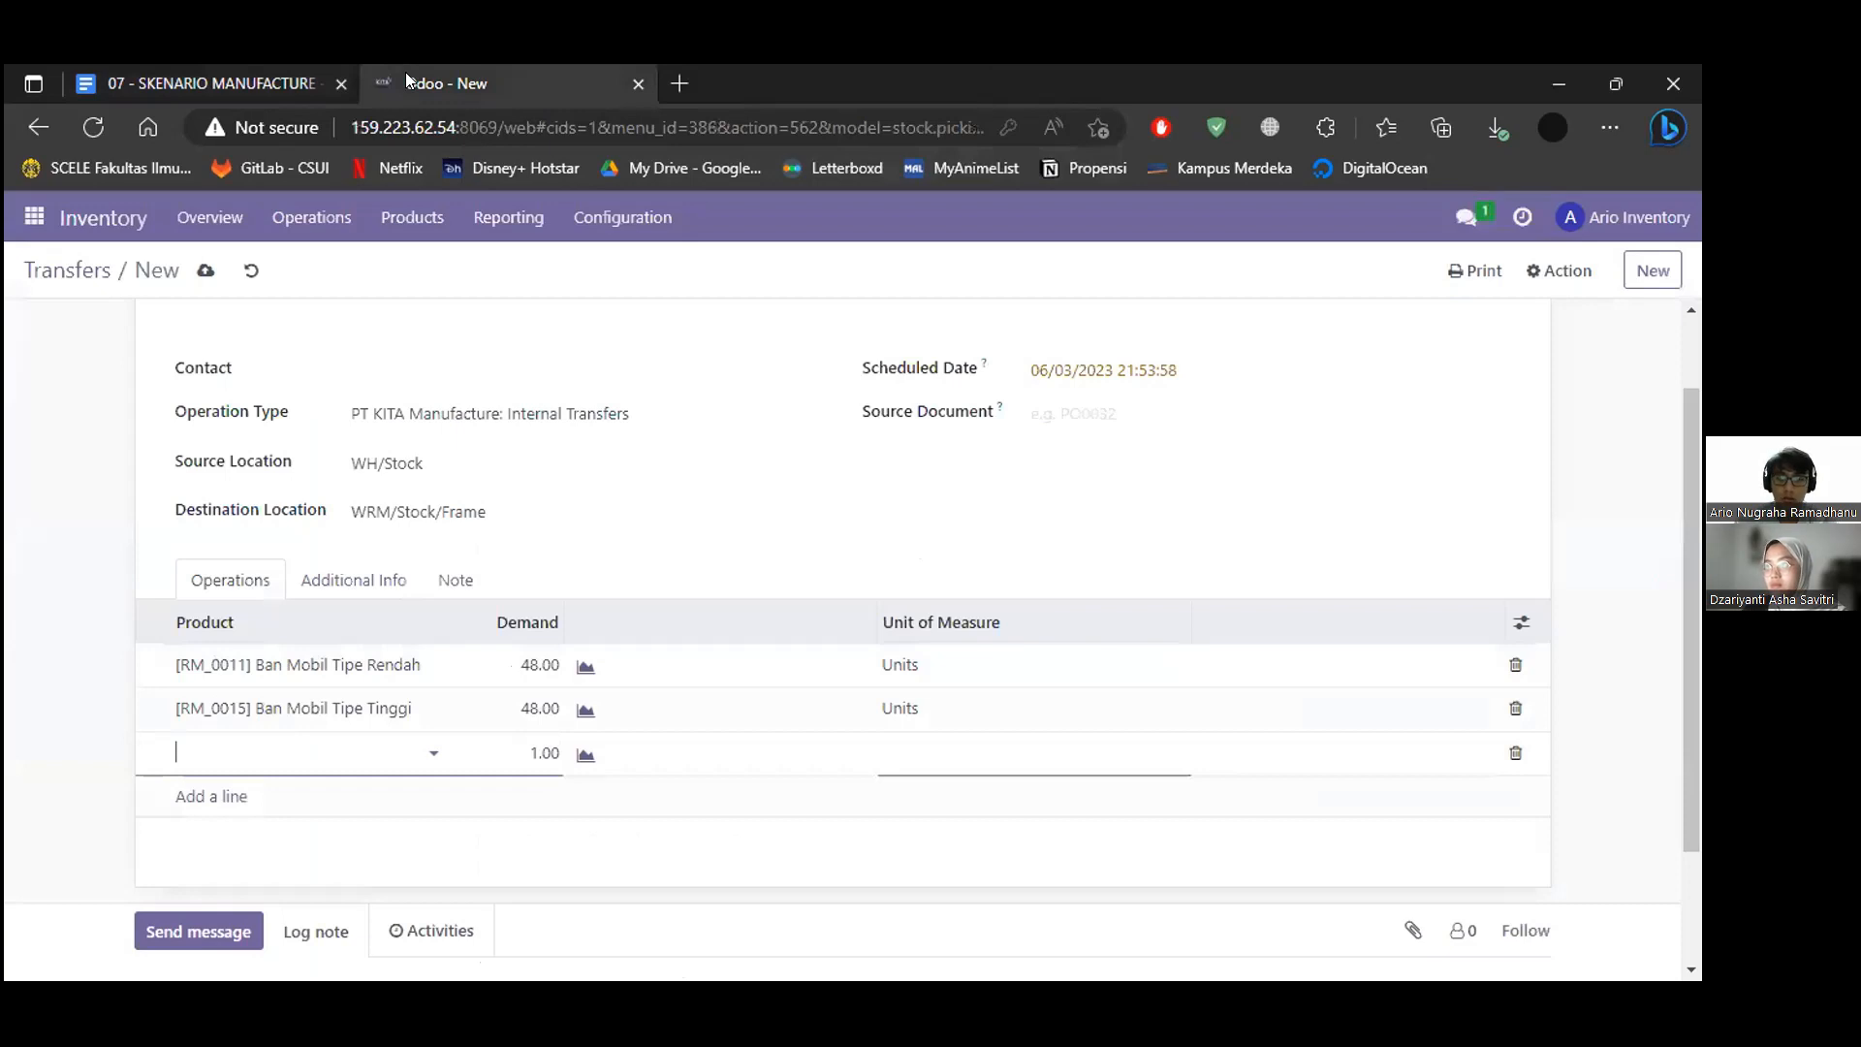
type("kerangka")
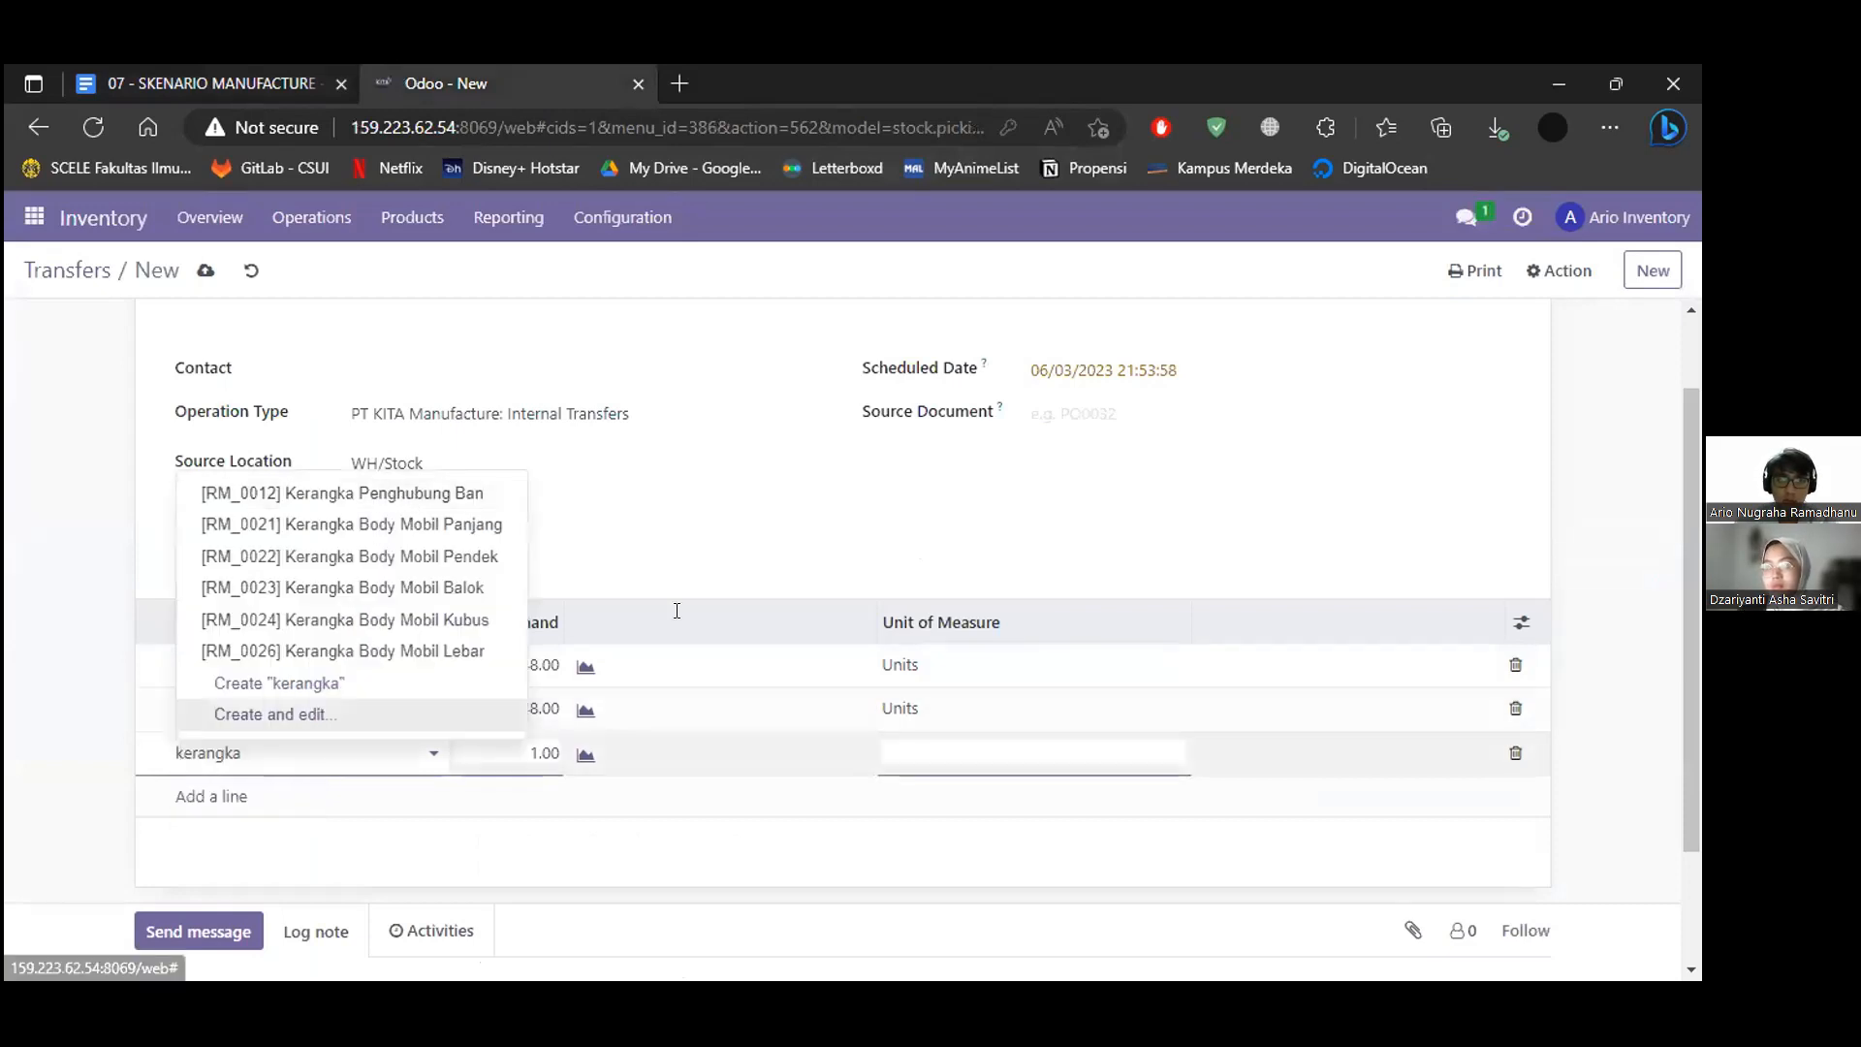
key("Up")
key("Up")
key("Up")
key("Up")
key("Up")
key("Up")
key("Up")
key("Return")
key("ctrl+Tab")
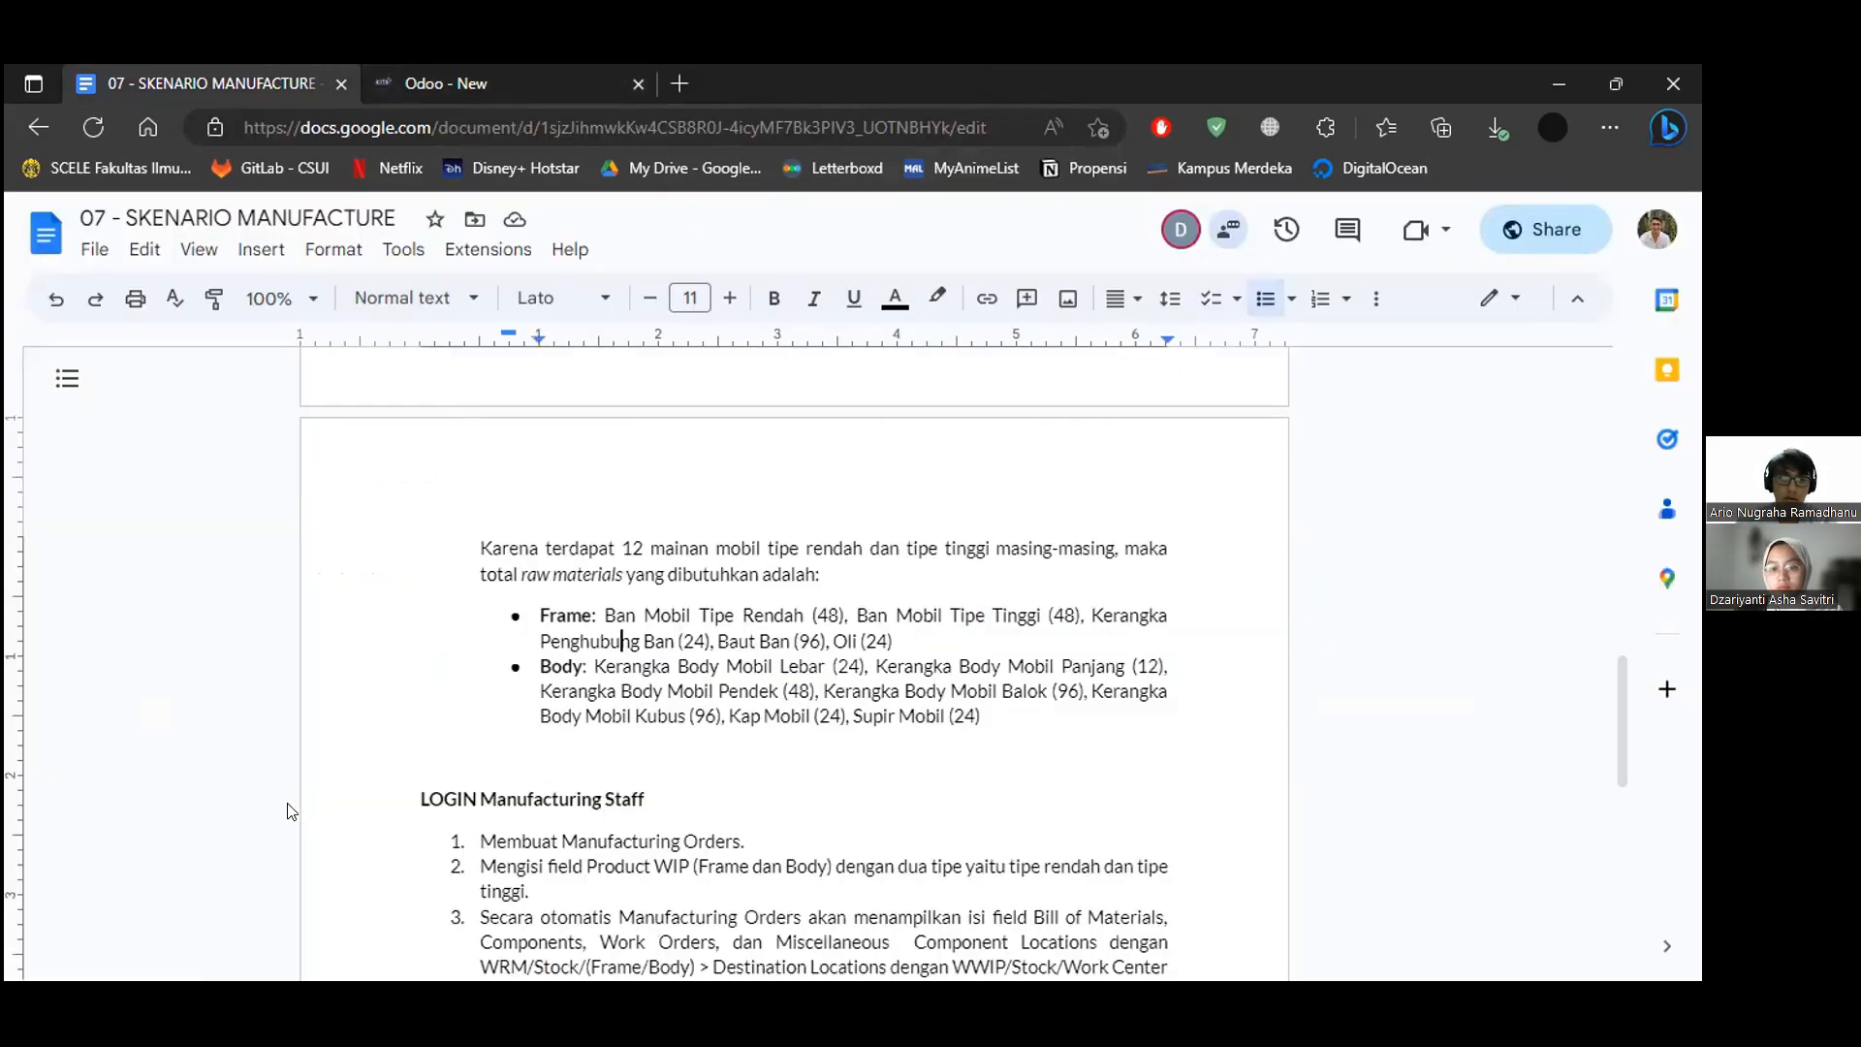
key("ctrl+Tab")
key("Tab")
type("24")
Add product [RM_0013] Baut Ban to the transfer with a demand of 96.
left_click(234, 797)
type("baut")
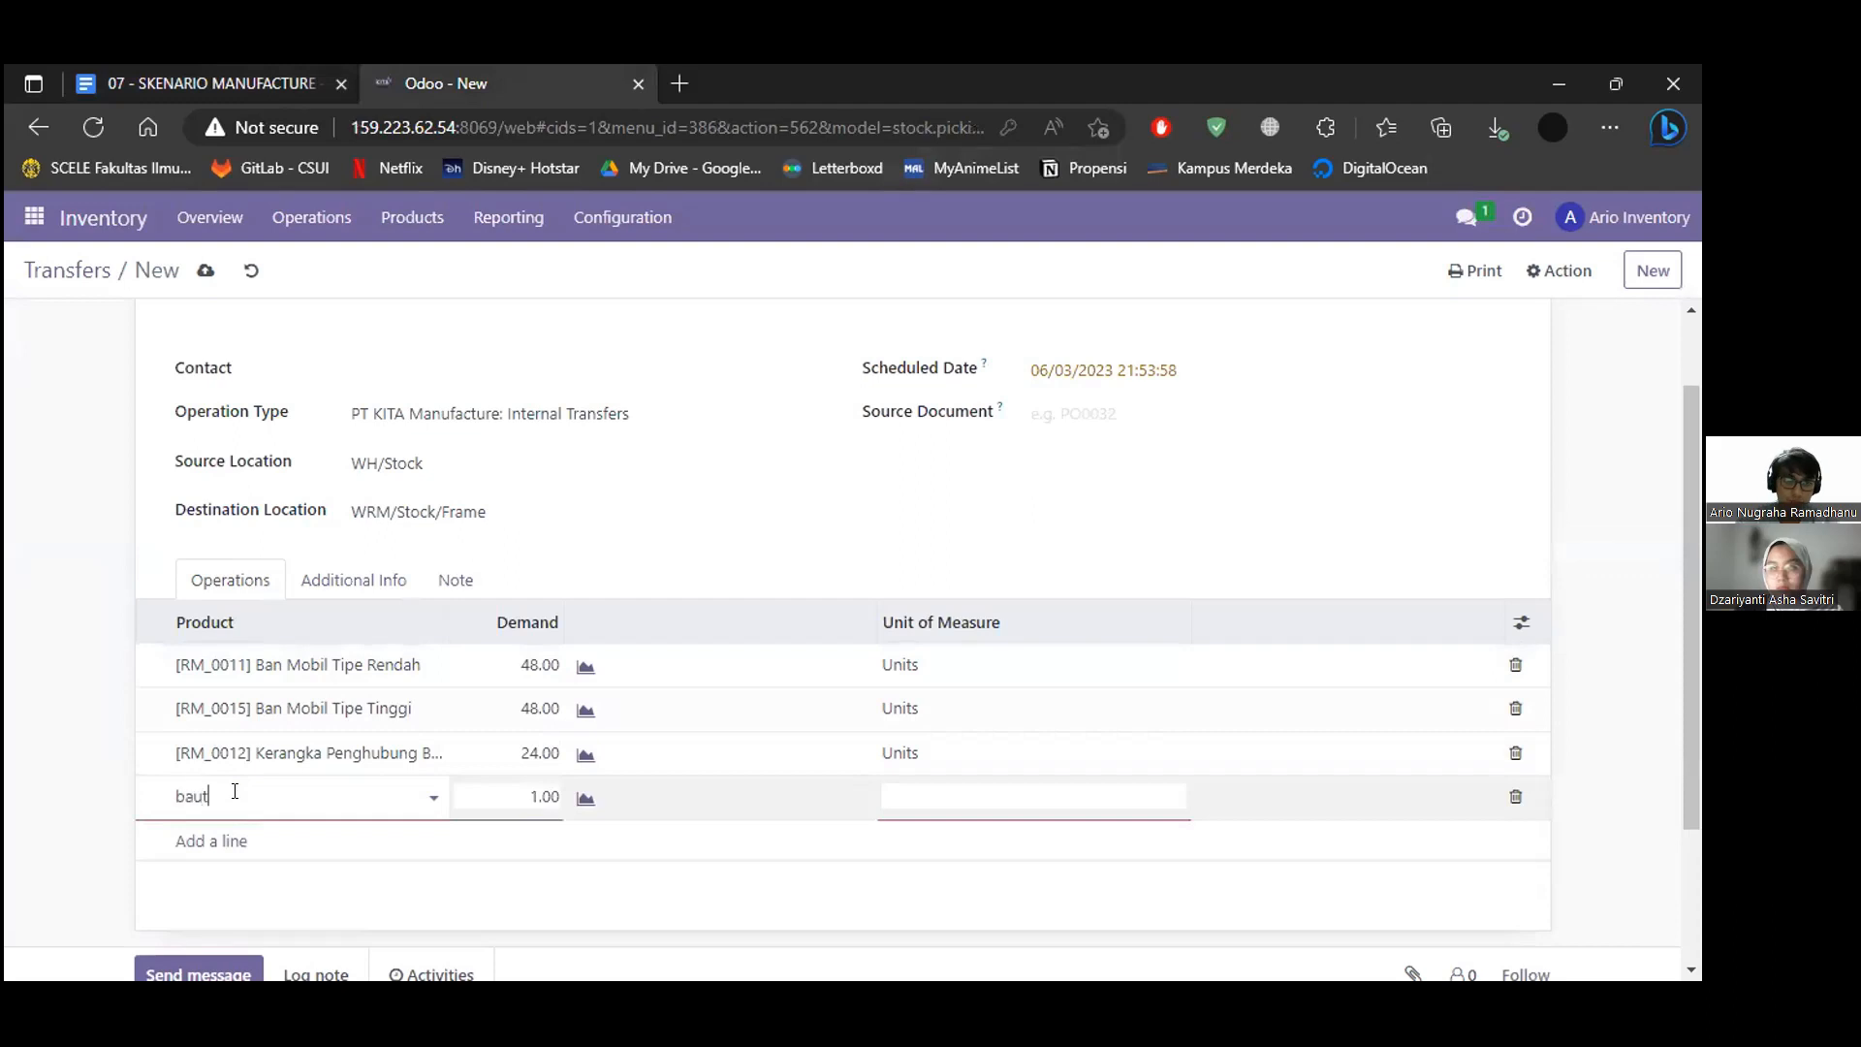
left_click(264, 830)
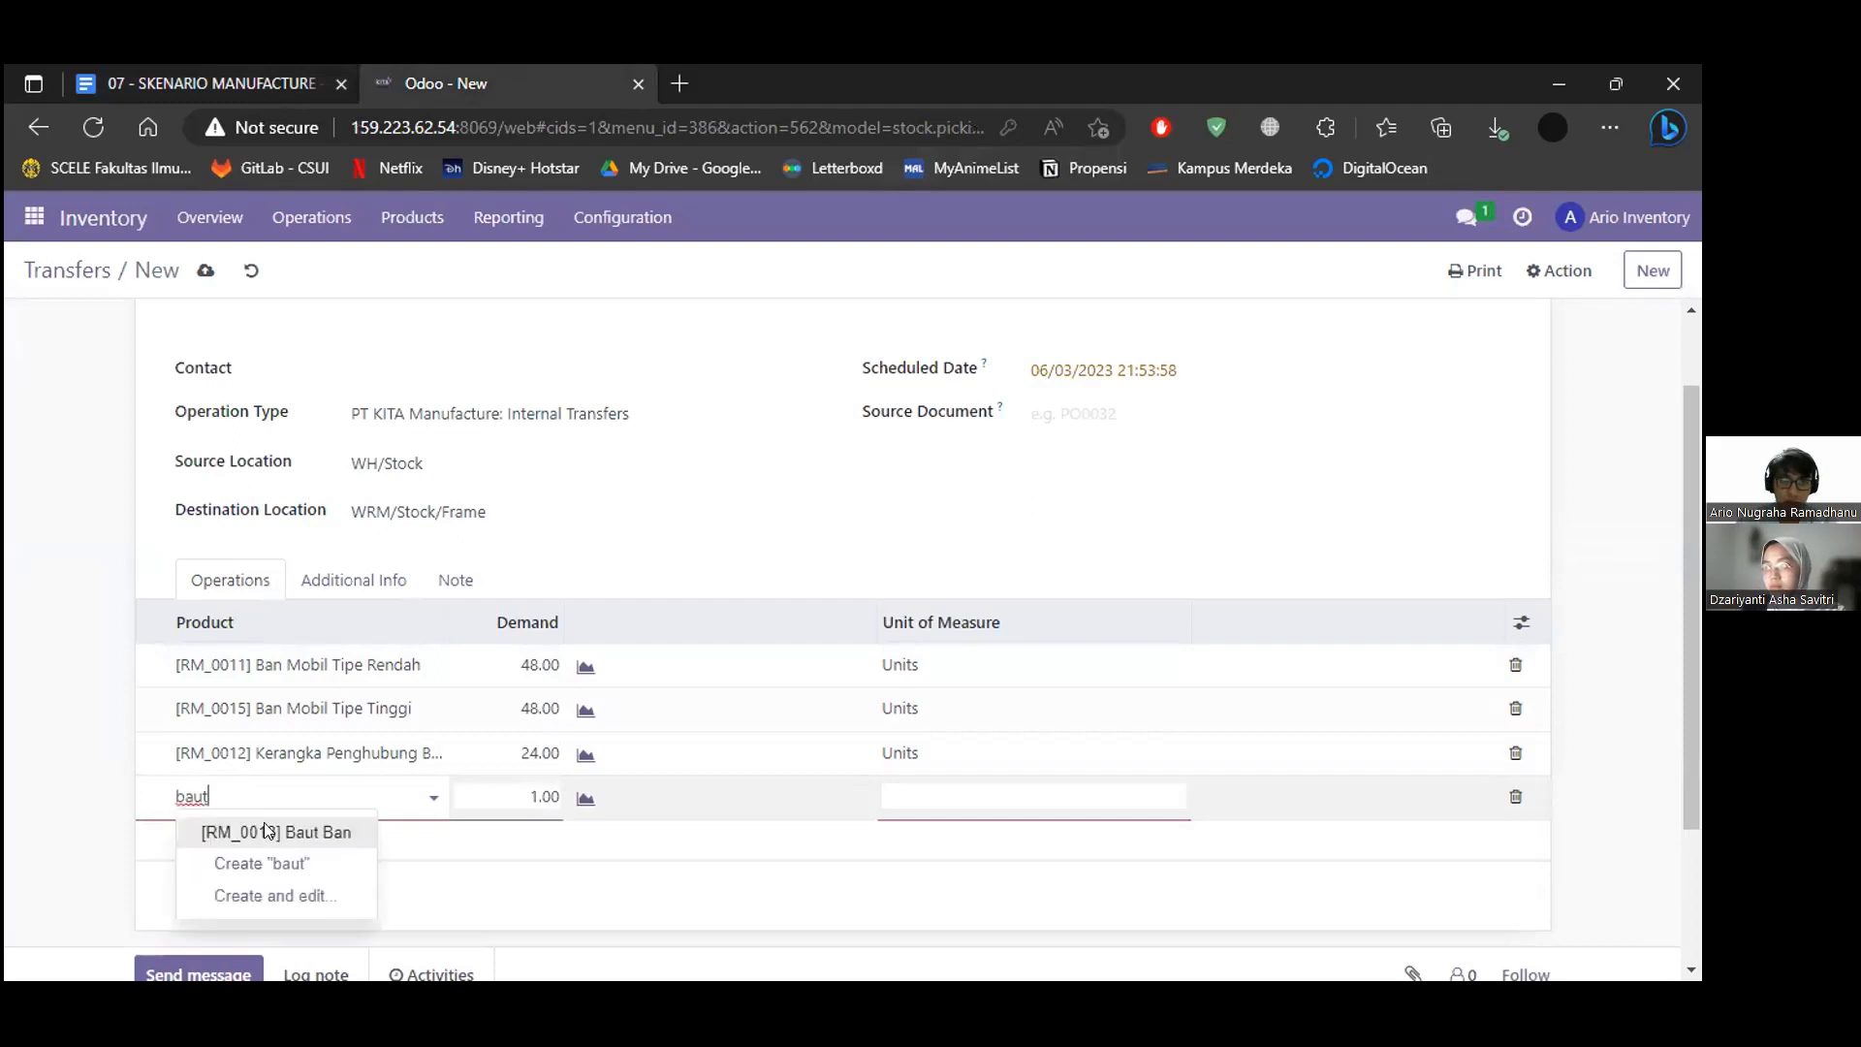
double_click(538, 798)
type("96")
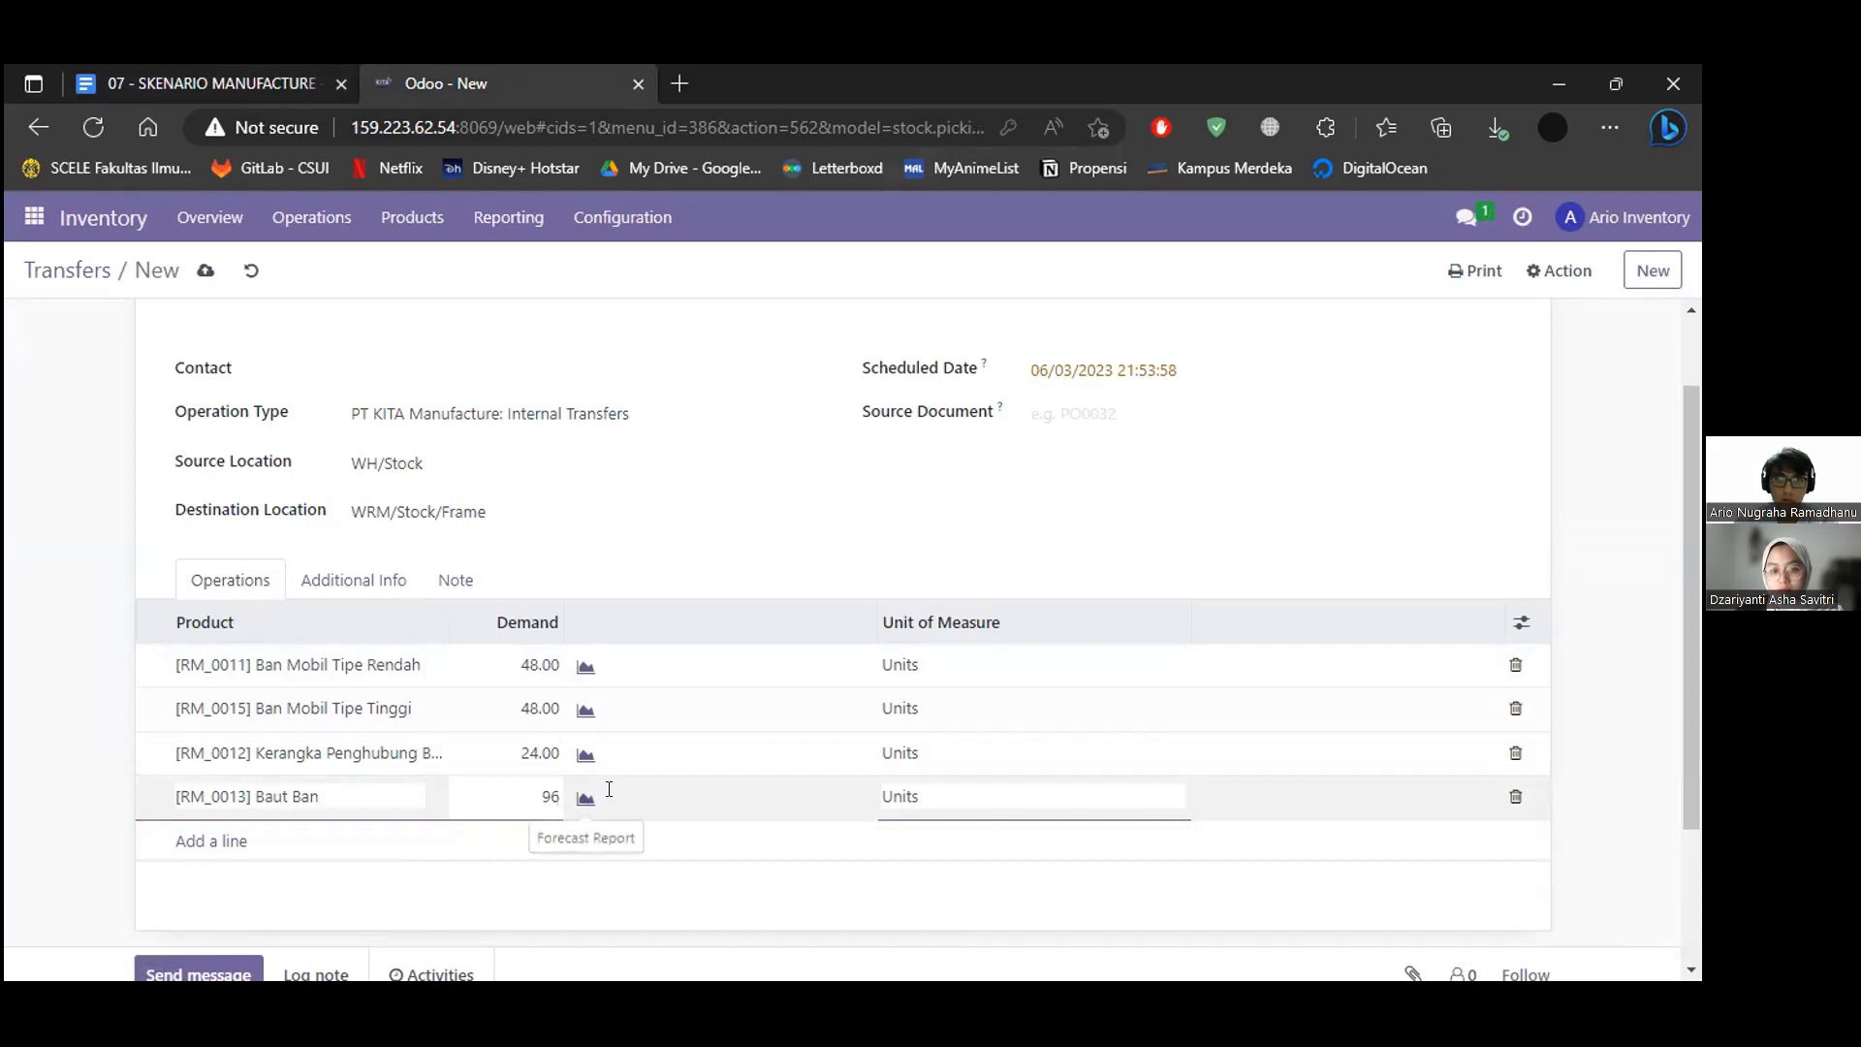
Look up the last Frame material in the scenario document, and add product [RM_0014] Oli with a demand of 24 to the transfer.
key("ctrl+shift+Tab")
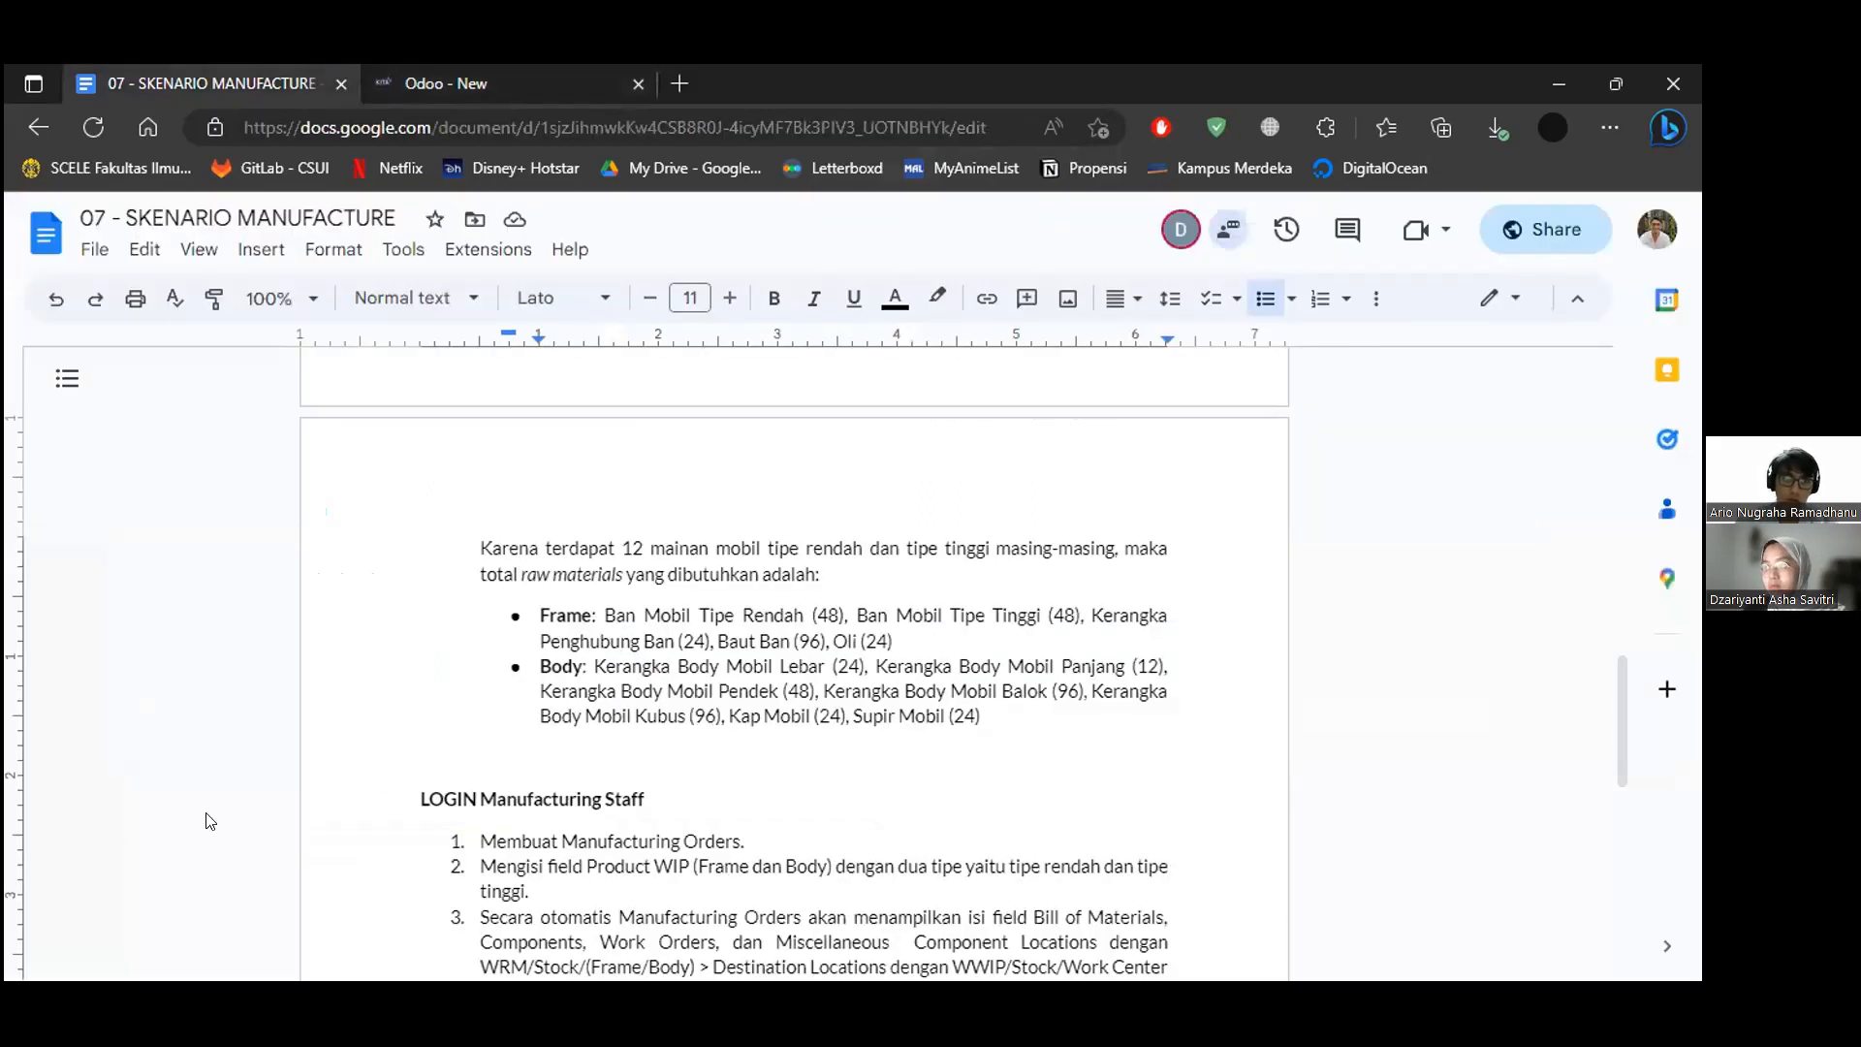
key("ctrl+Tab")
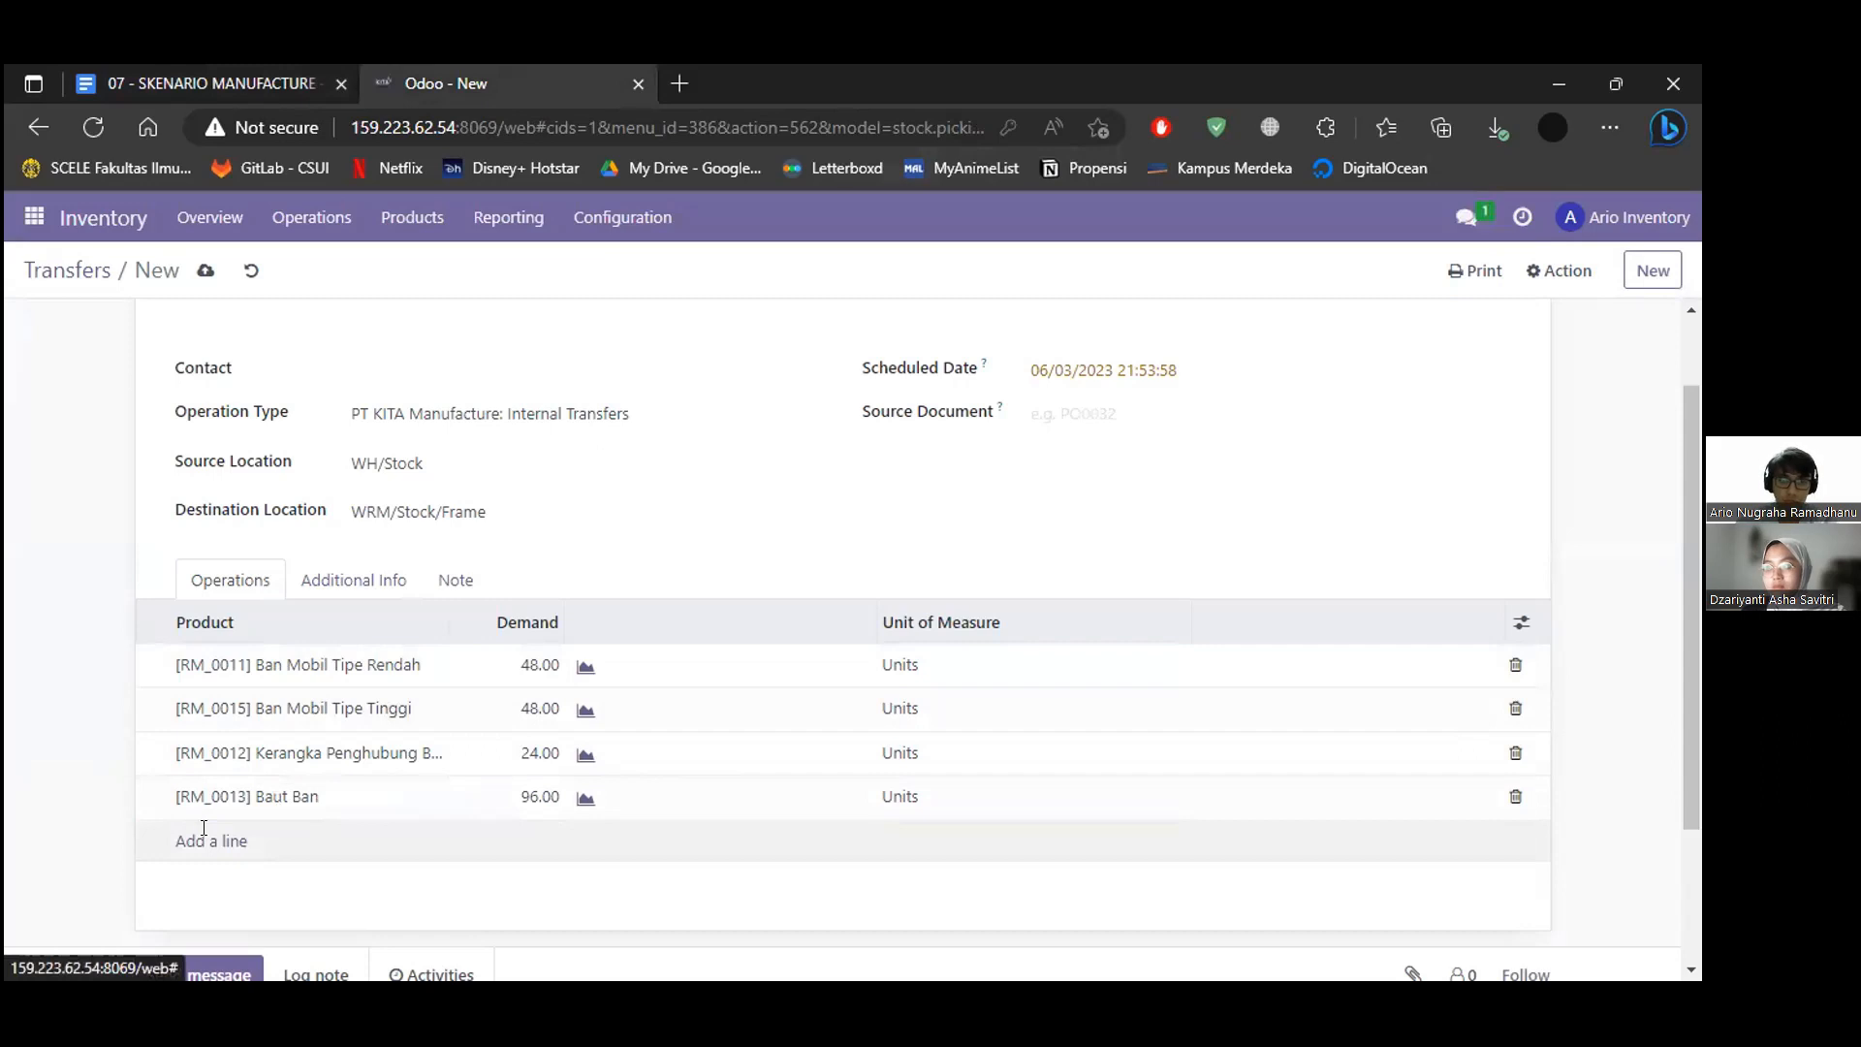
left_click(203, 826)
type("oli")
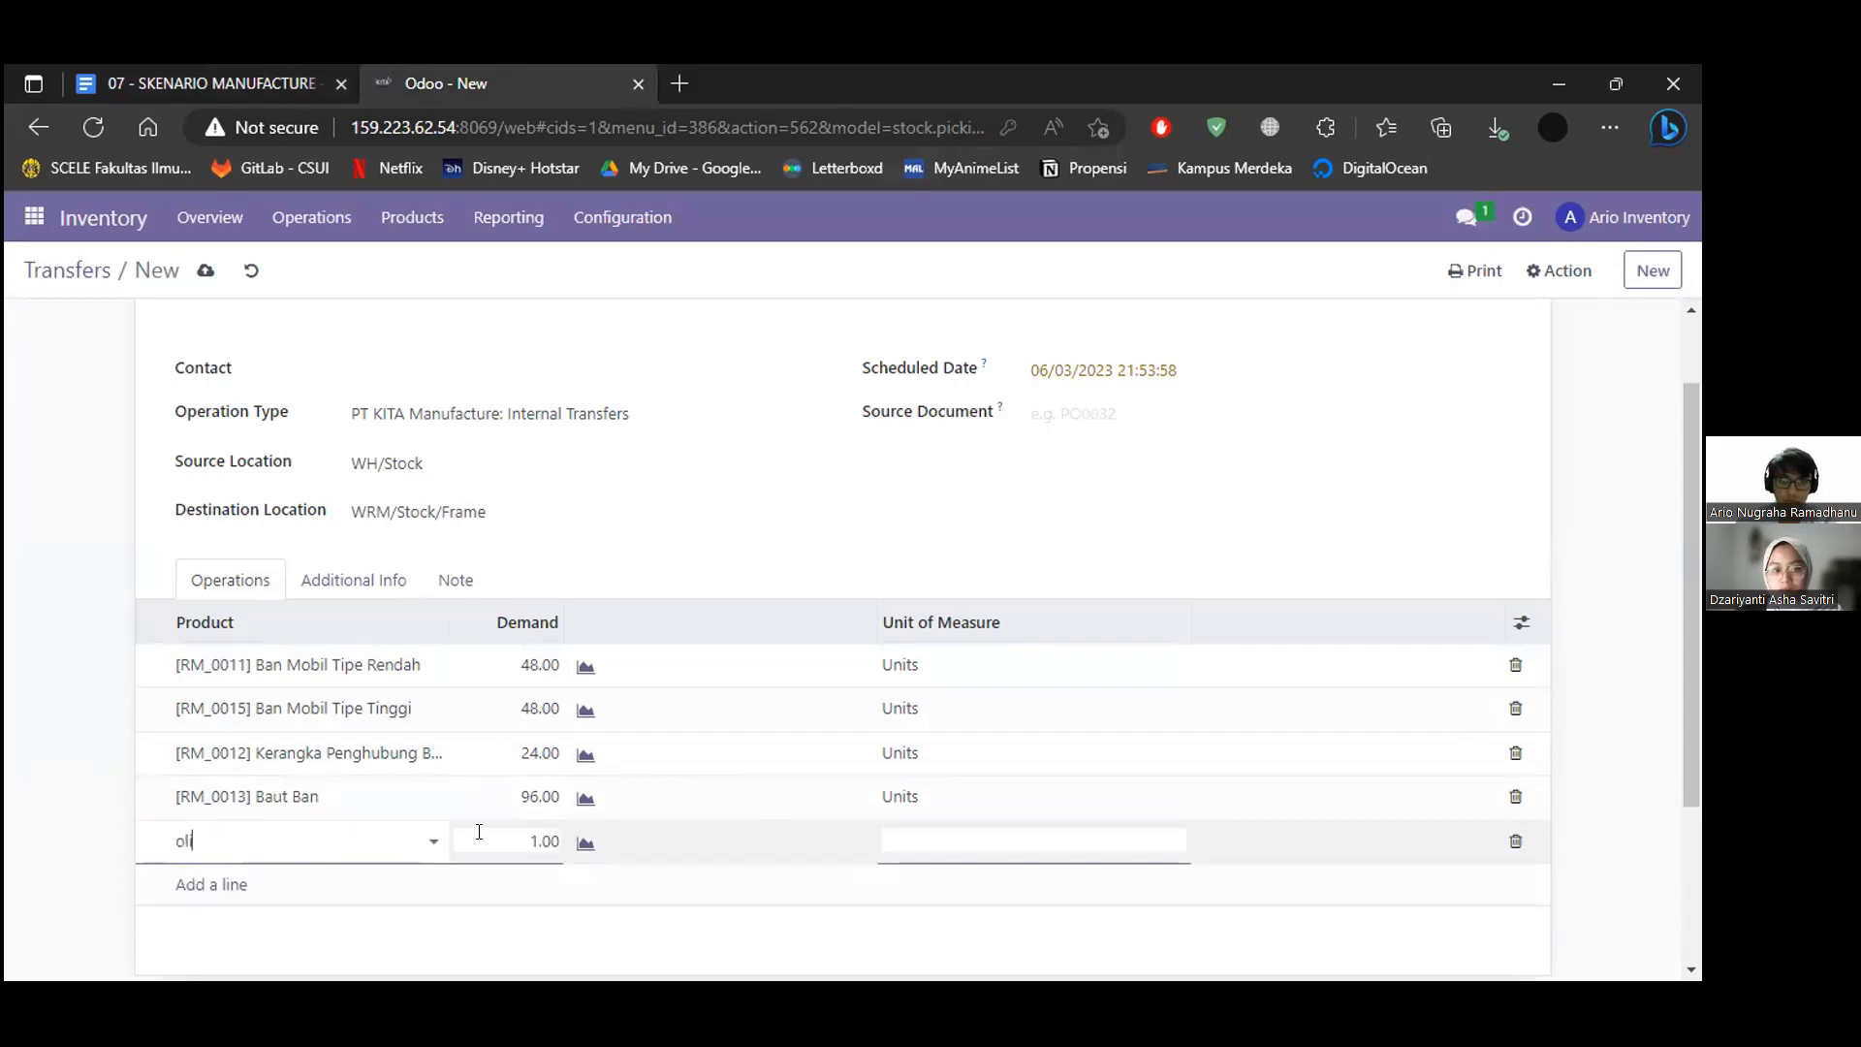
key("Tab")
type("24")
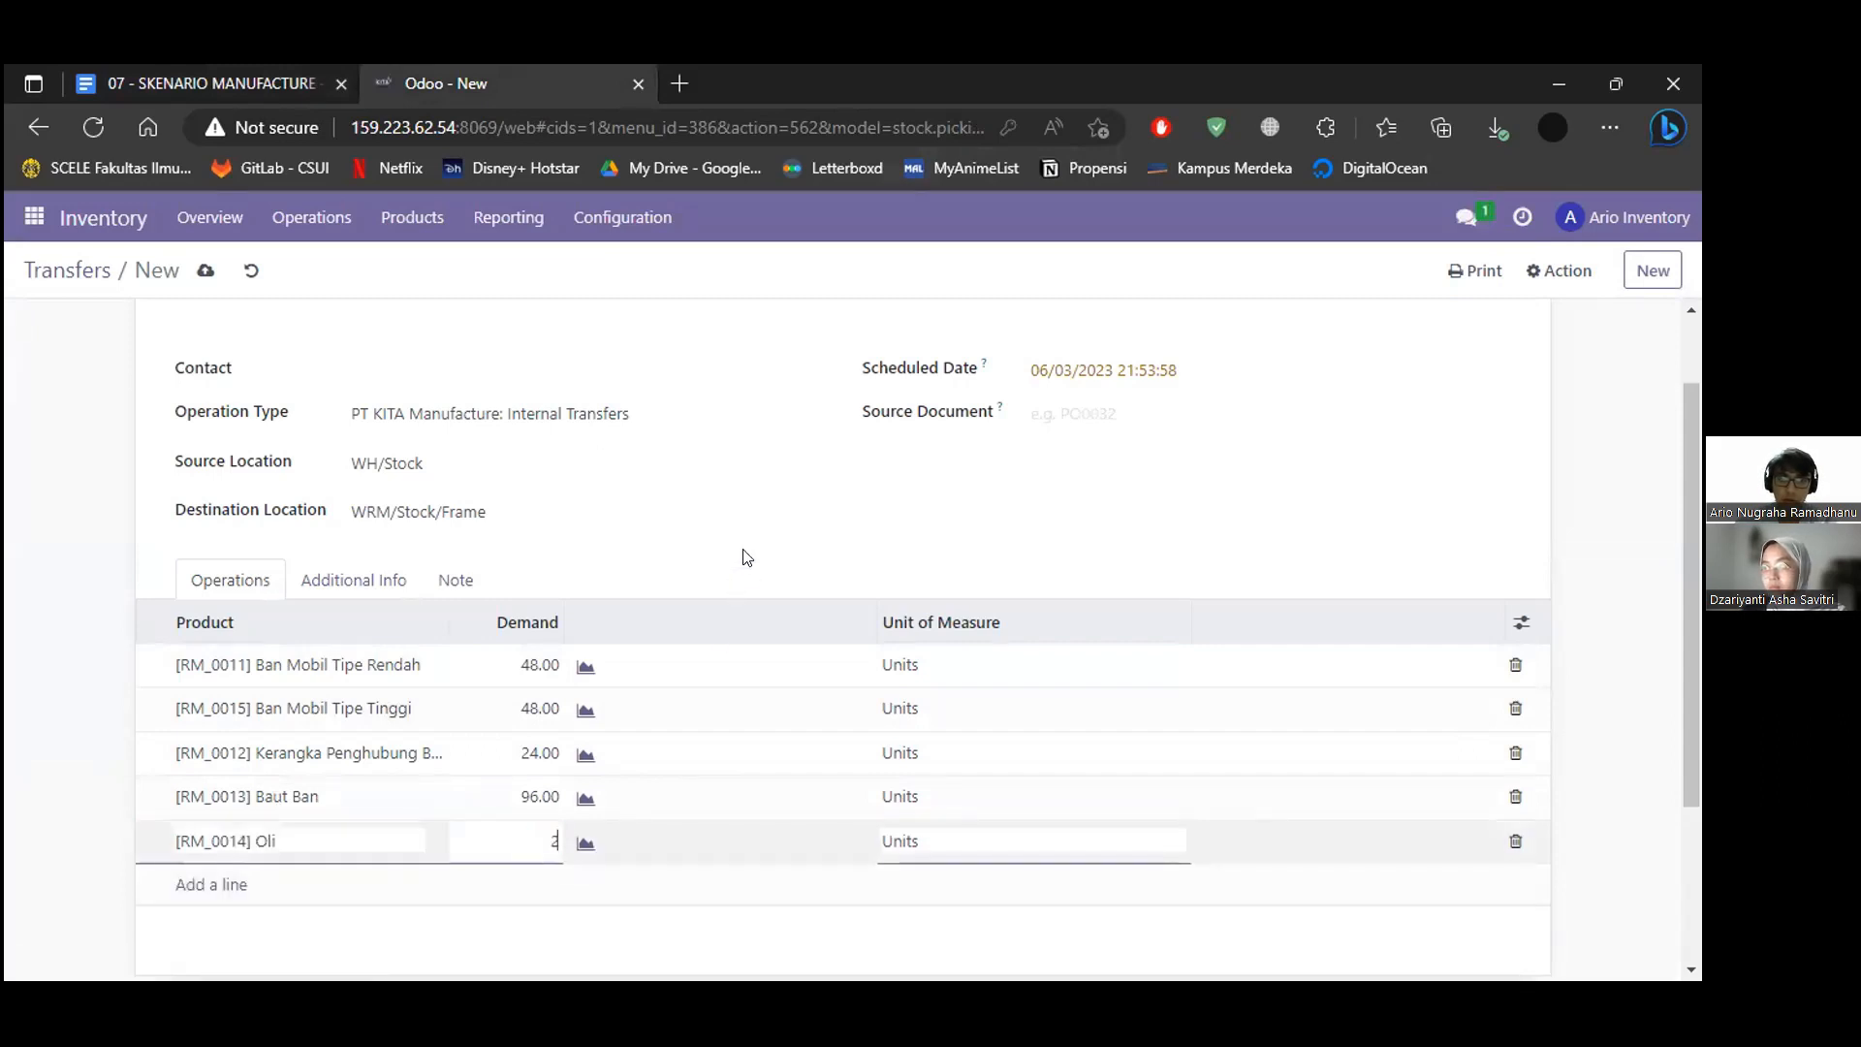
left_click(747, 557)
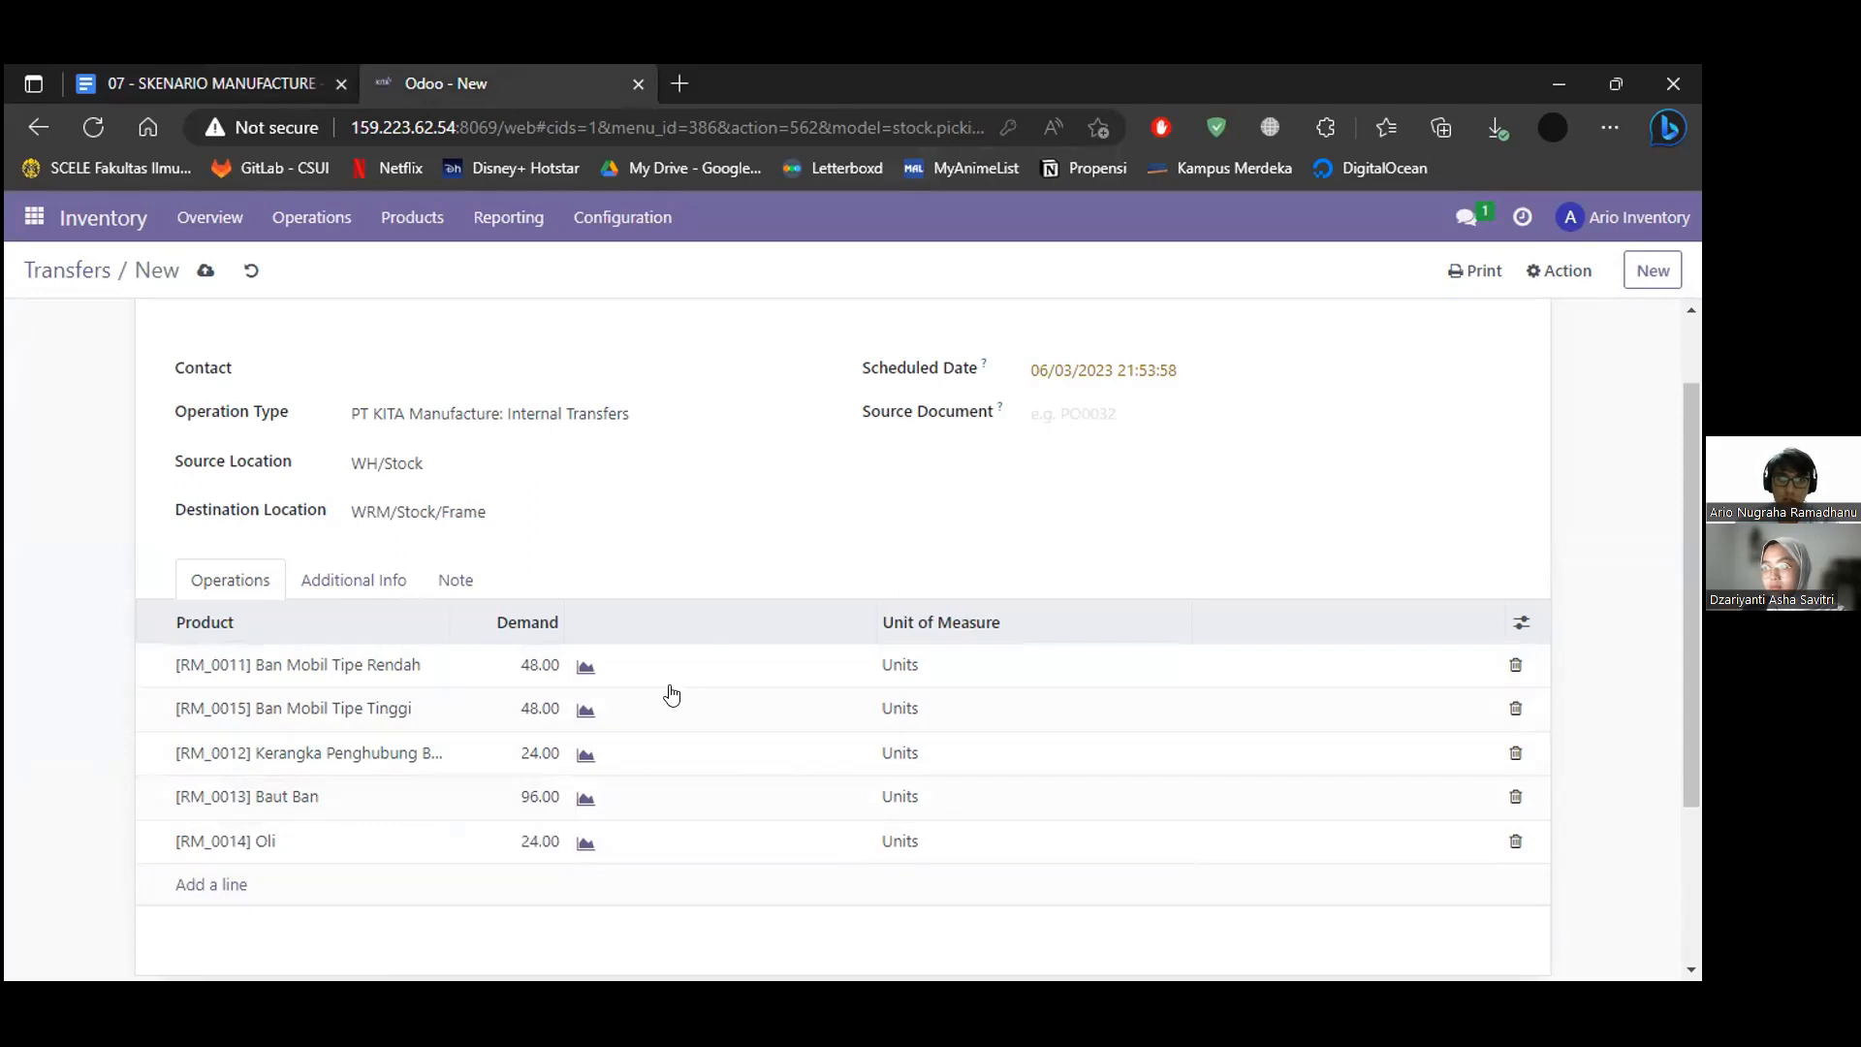
Compare the transfer's product lines and locations with the Frame raw material totals in the scenario document.
scroll(672, 696, "down", 1)
key("ctrl+Tab")
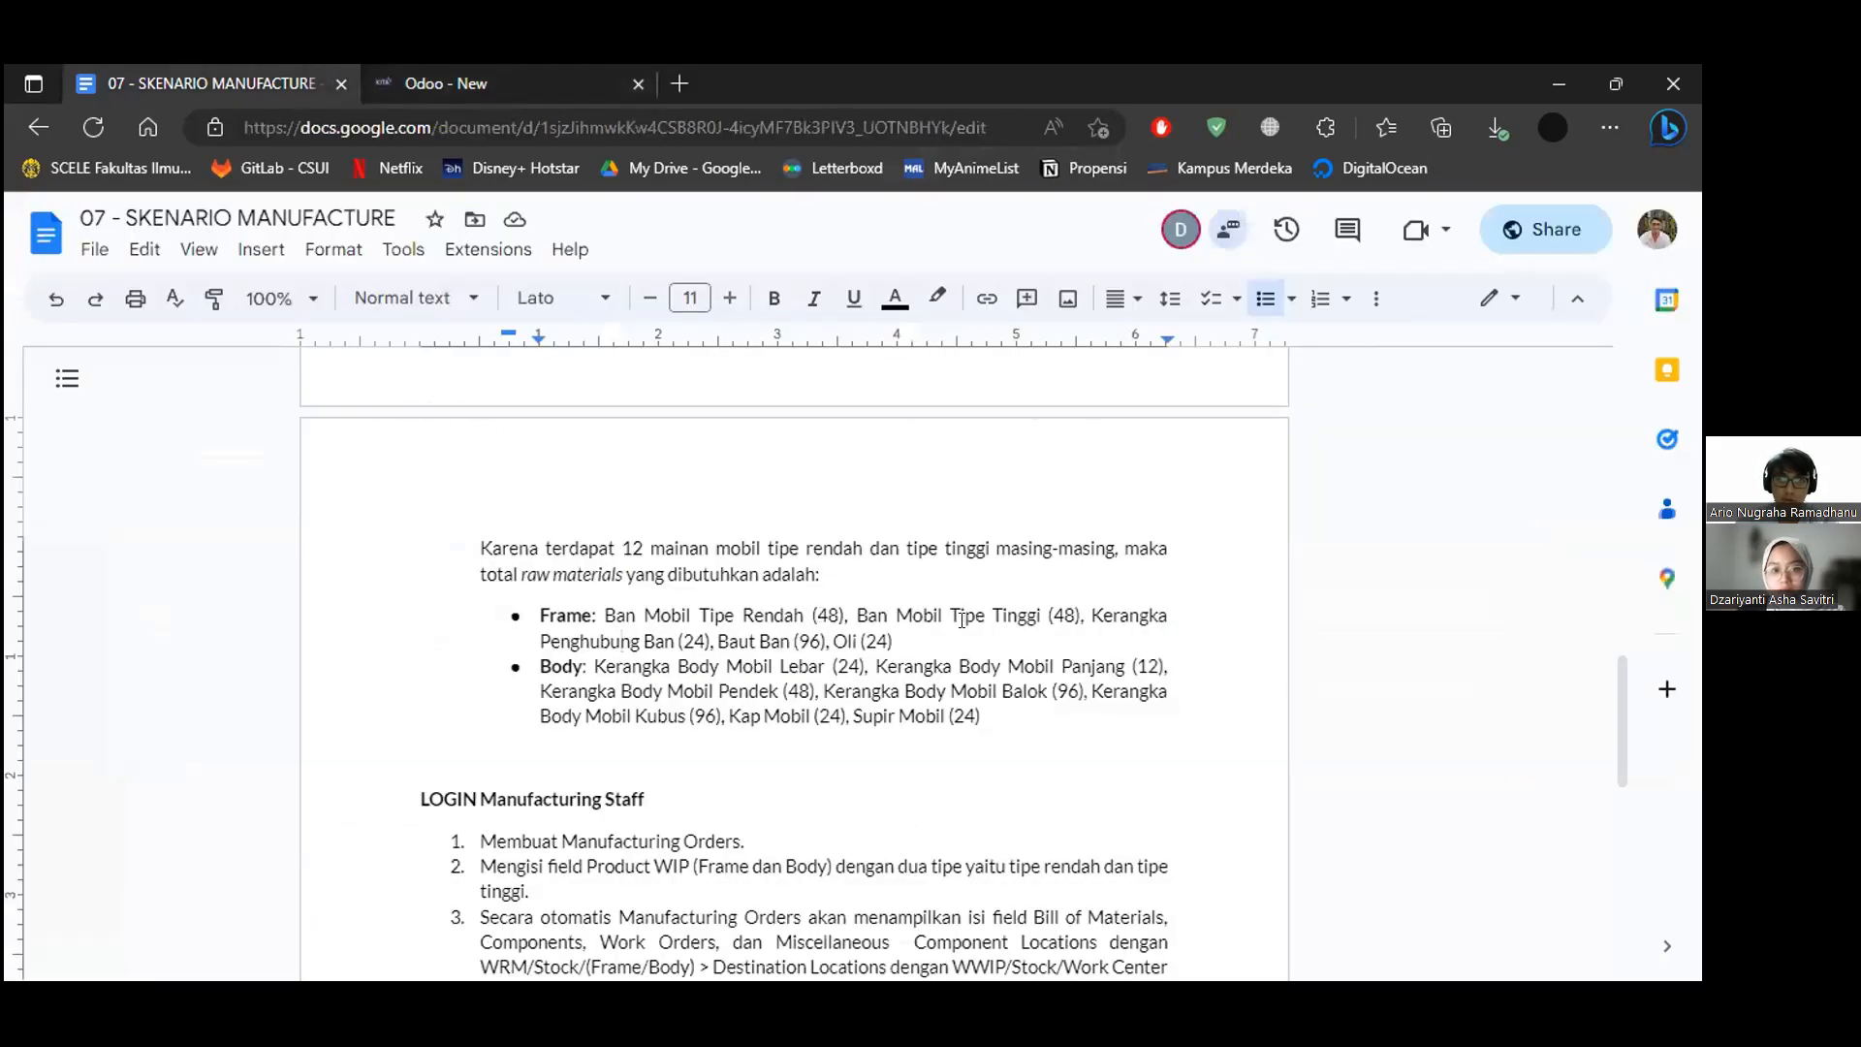
key("ctrl+Tab")
key("ctrl+Tab")
key("ctrl+Tab")
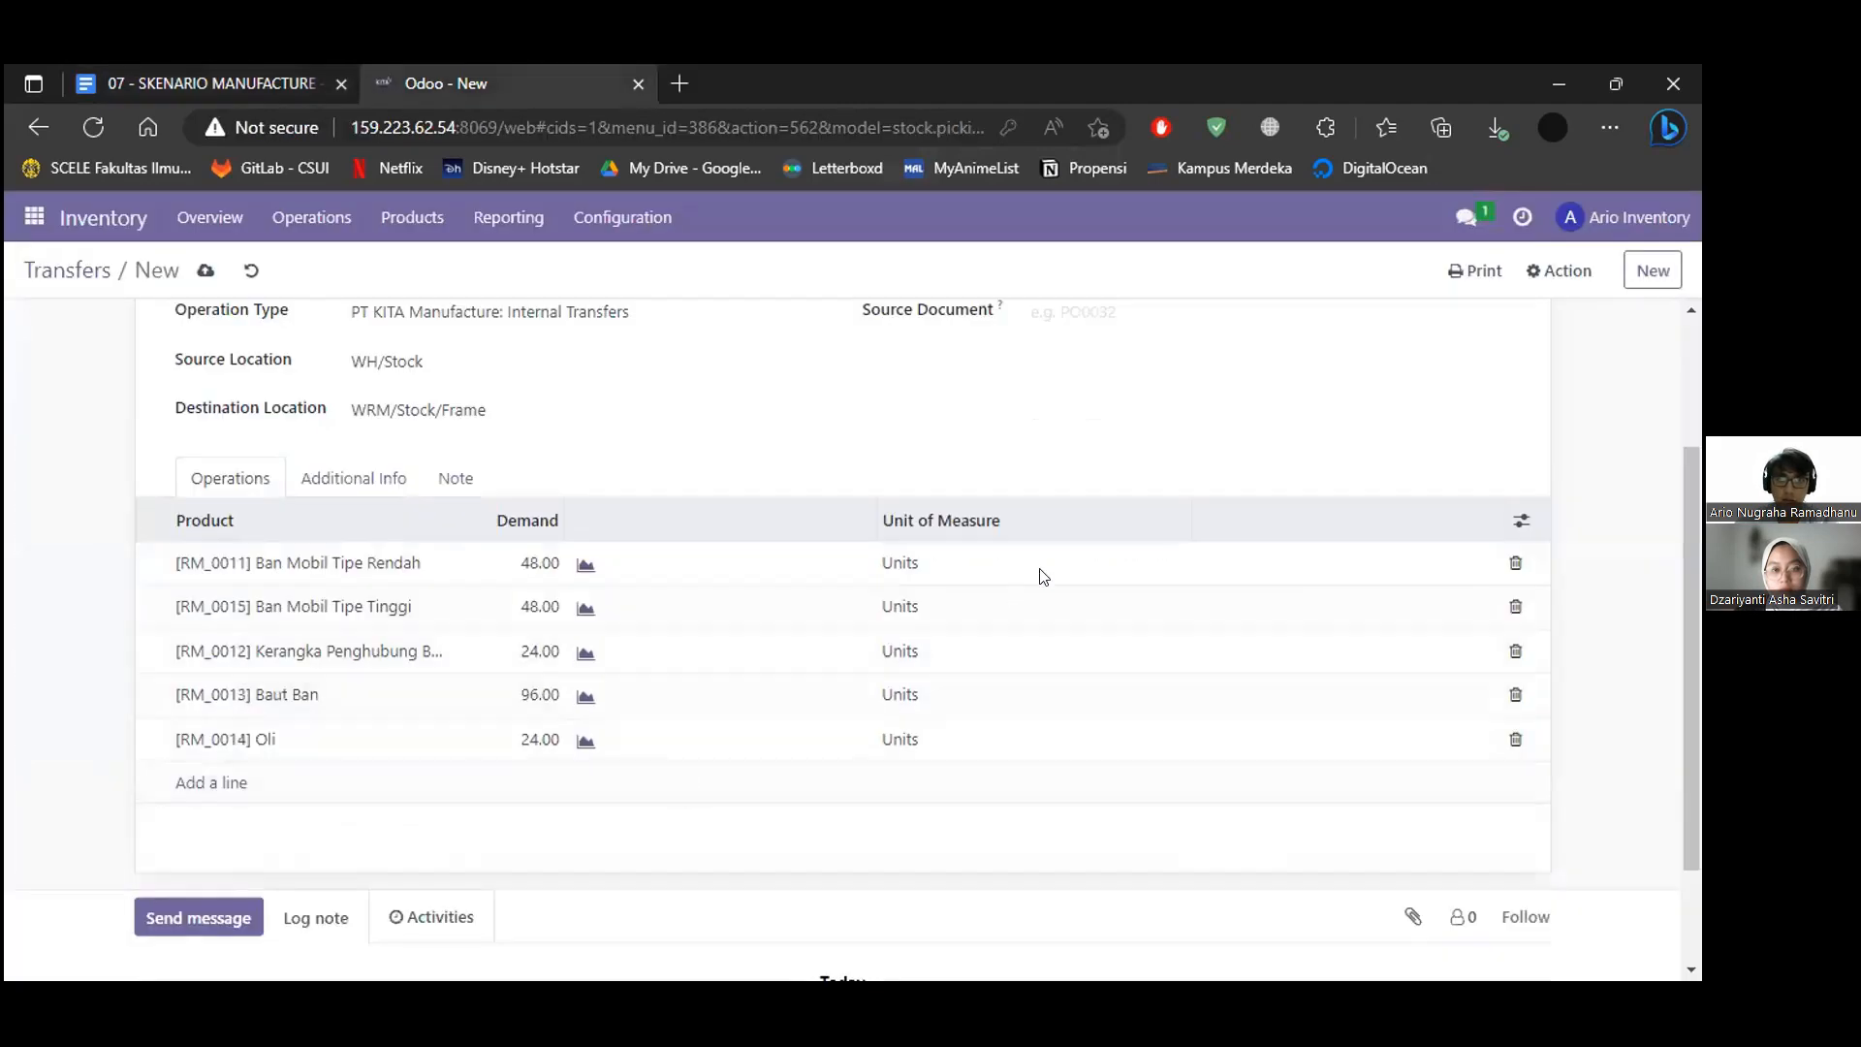
scroll(1040, 571, "up", 2)
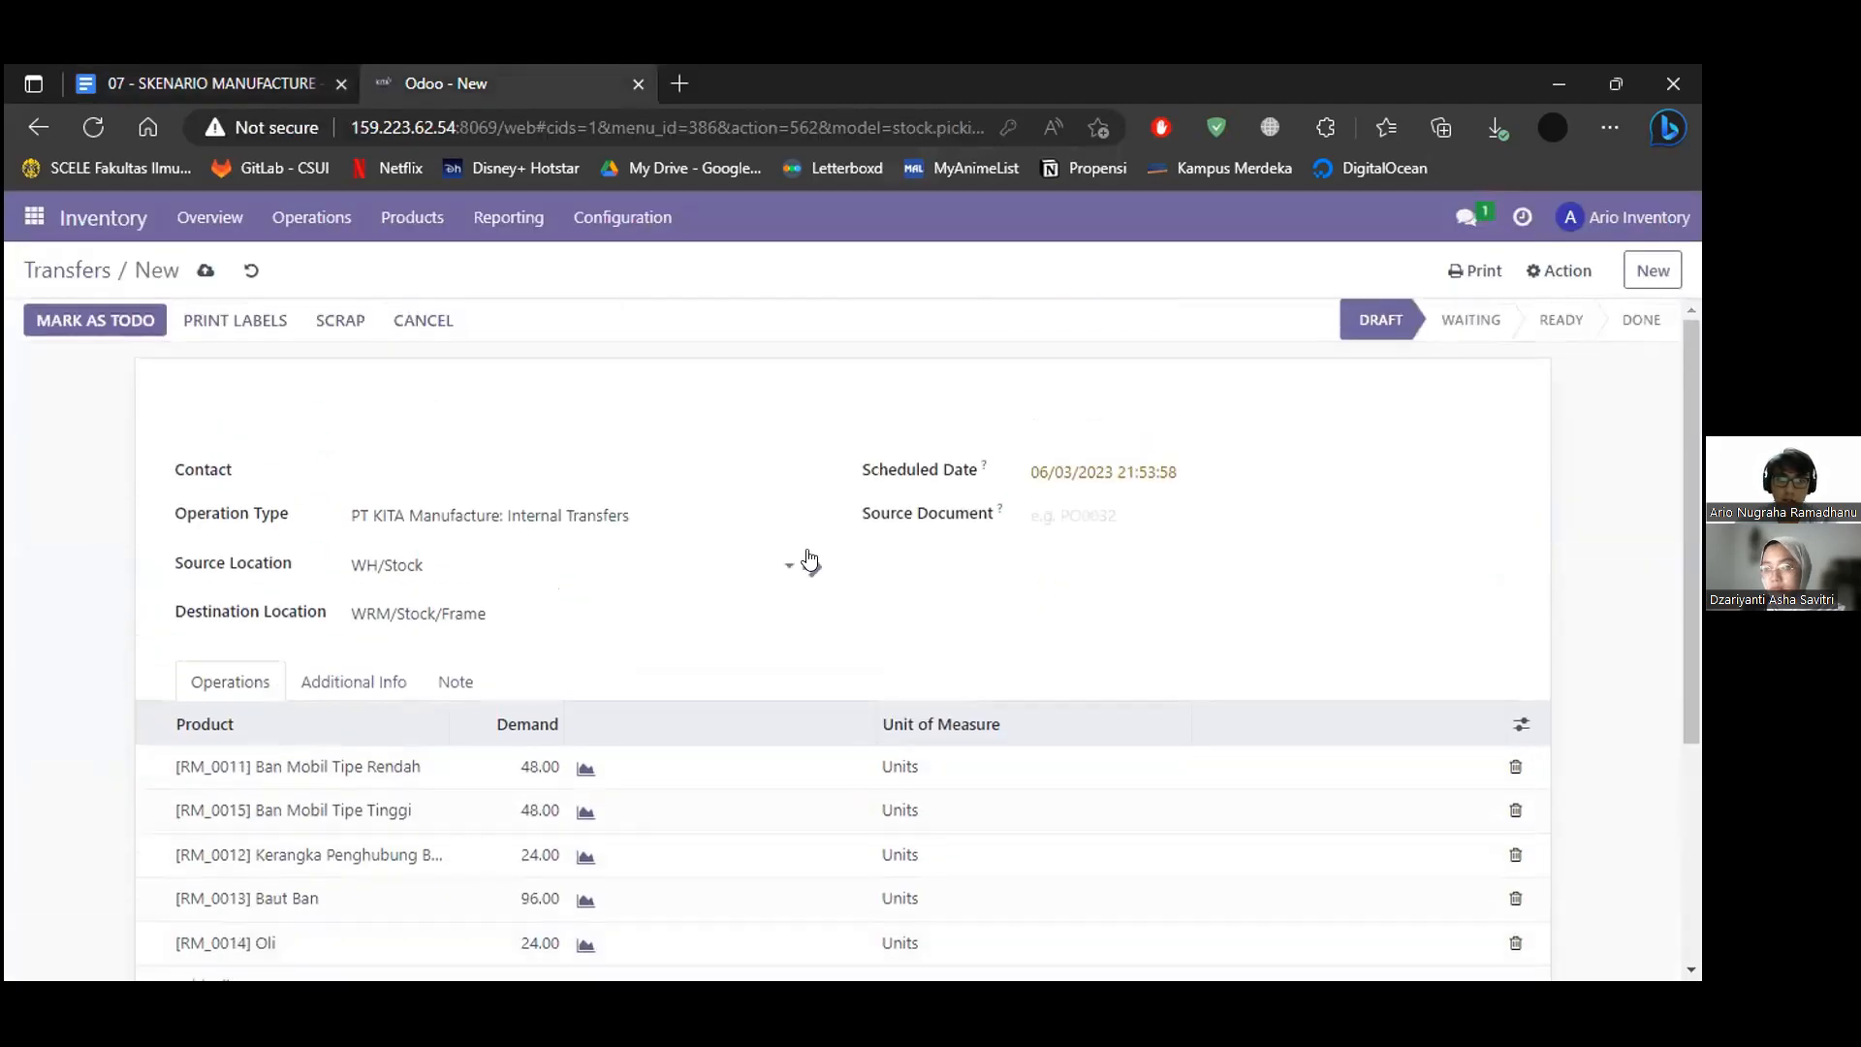
scroll(804, 566, "down", 2)
scroll(571, 551, "up", 2)
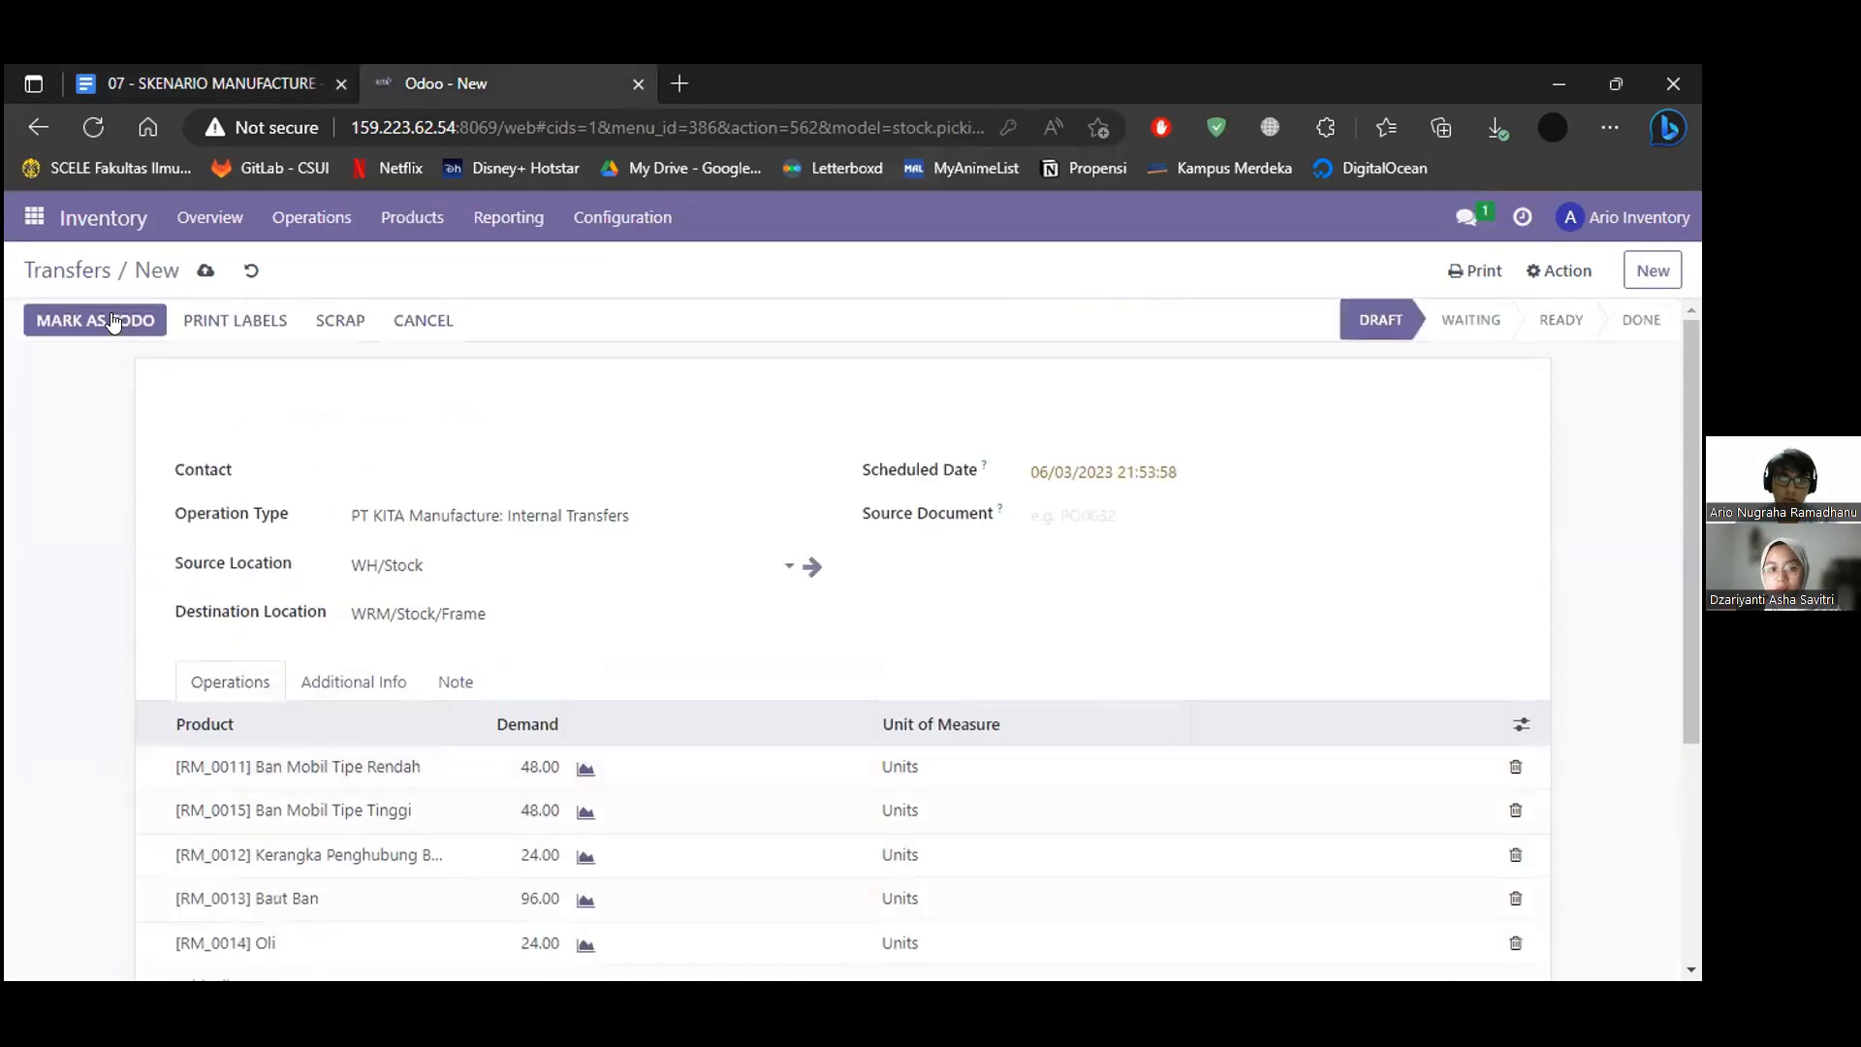
Mark the Frame transfer as to do and validate it, applying the immediate transfer for all quantities.
left_click(111, 320)
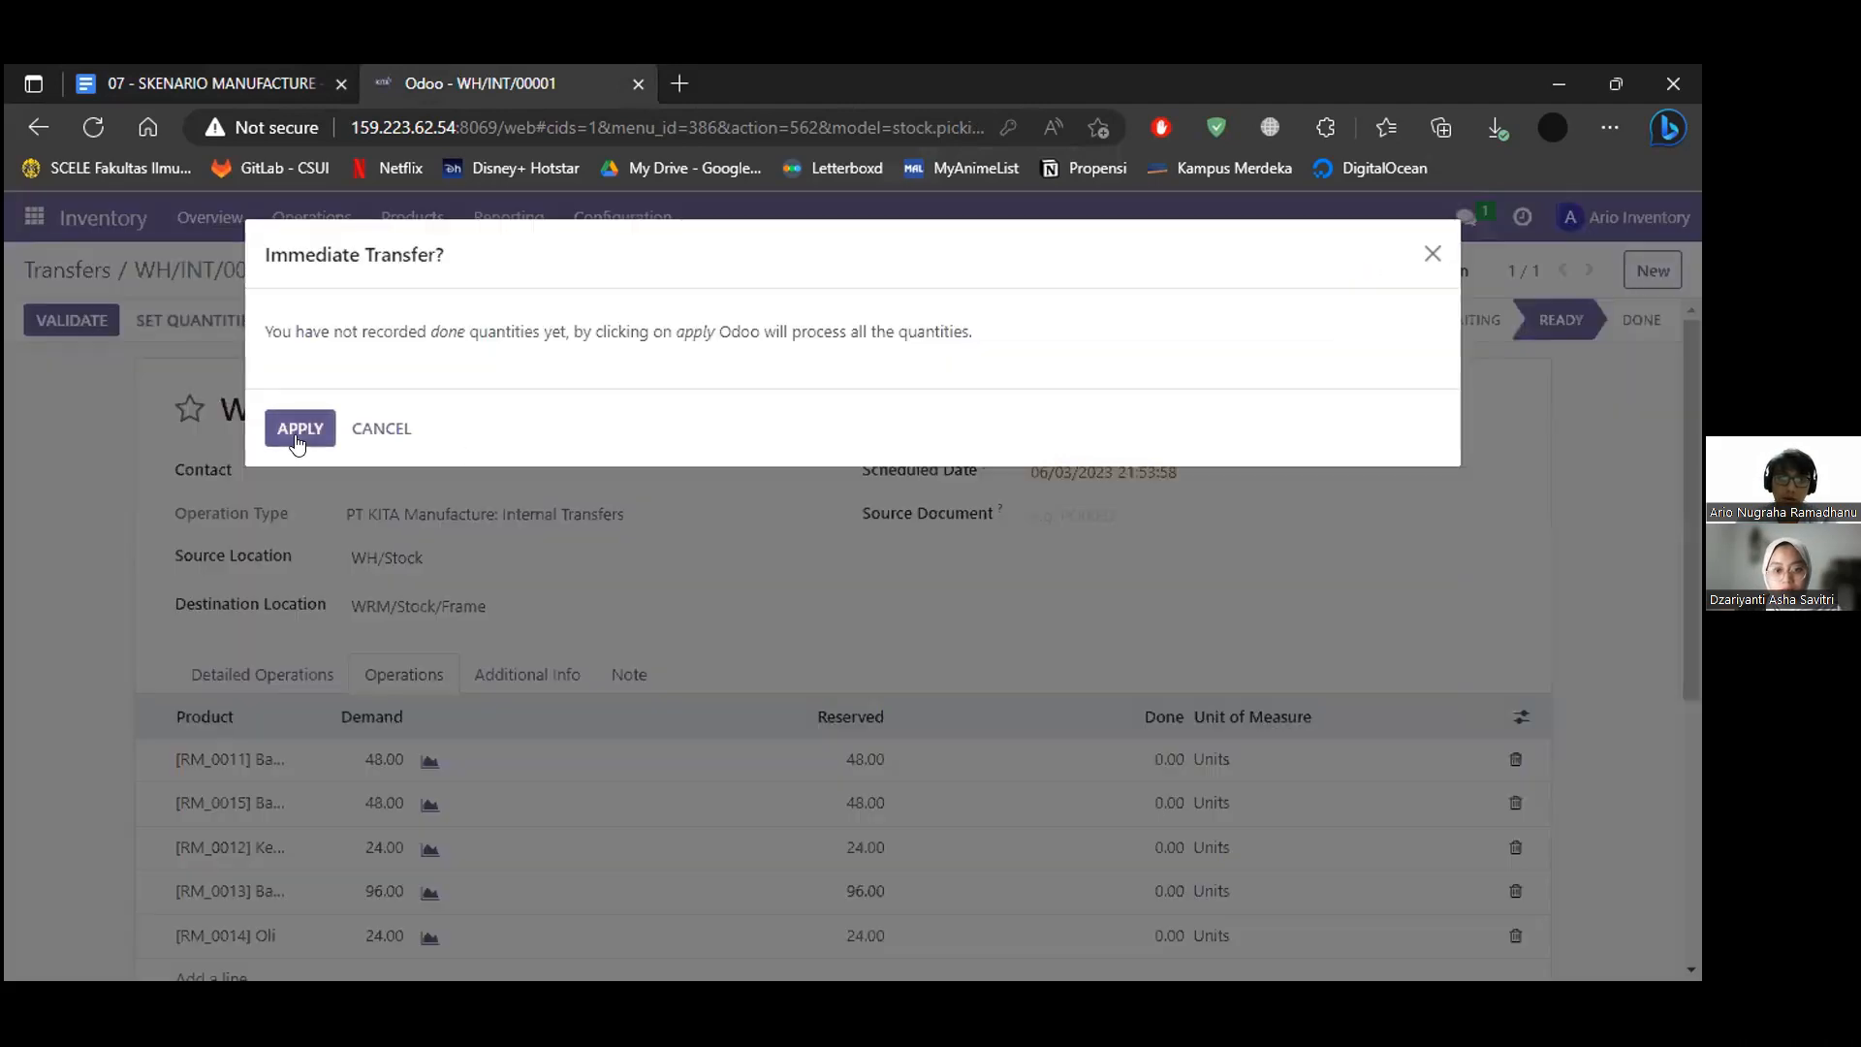
left_click(299, 430)
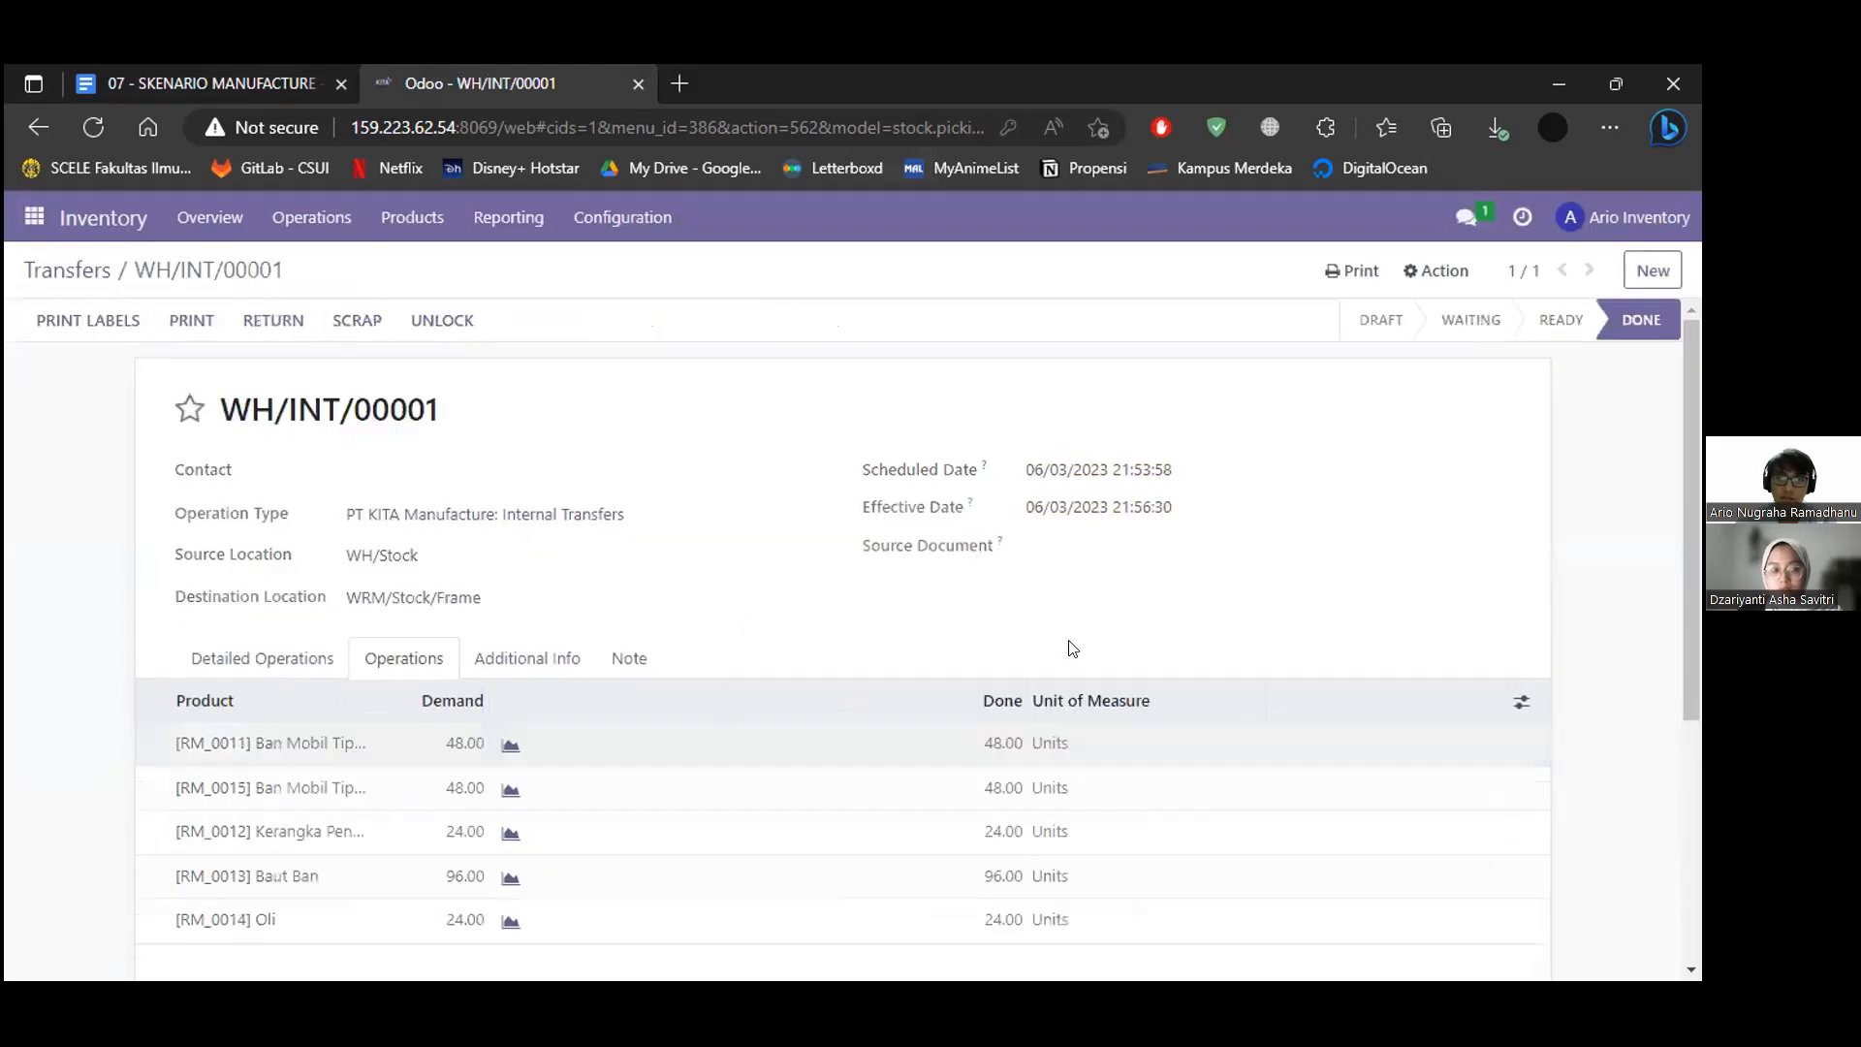
scroll(283, 392, "down", 3)
scroll(84, 281, "up", 1)
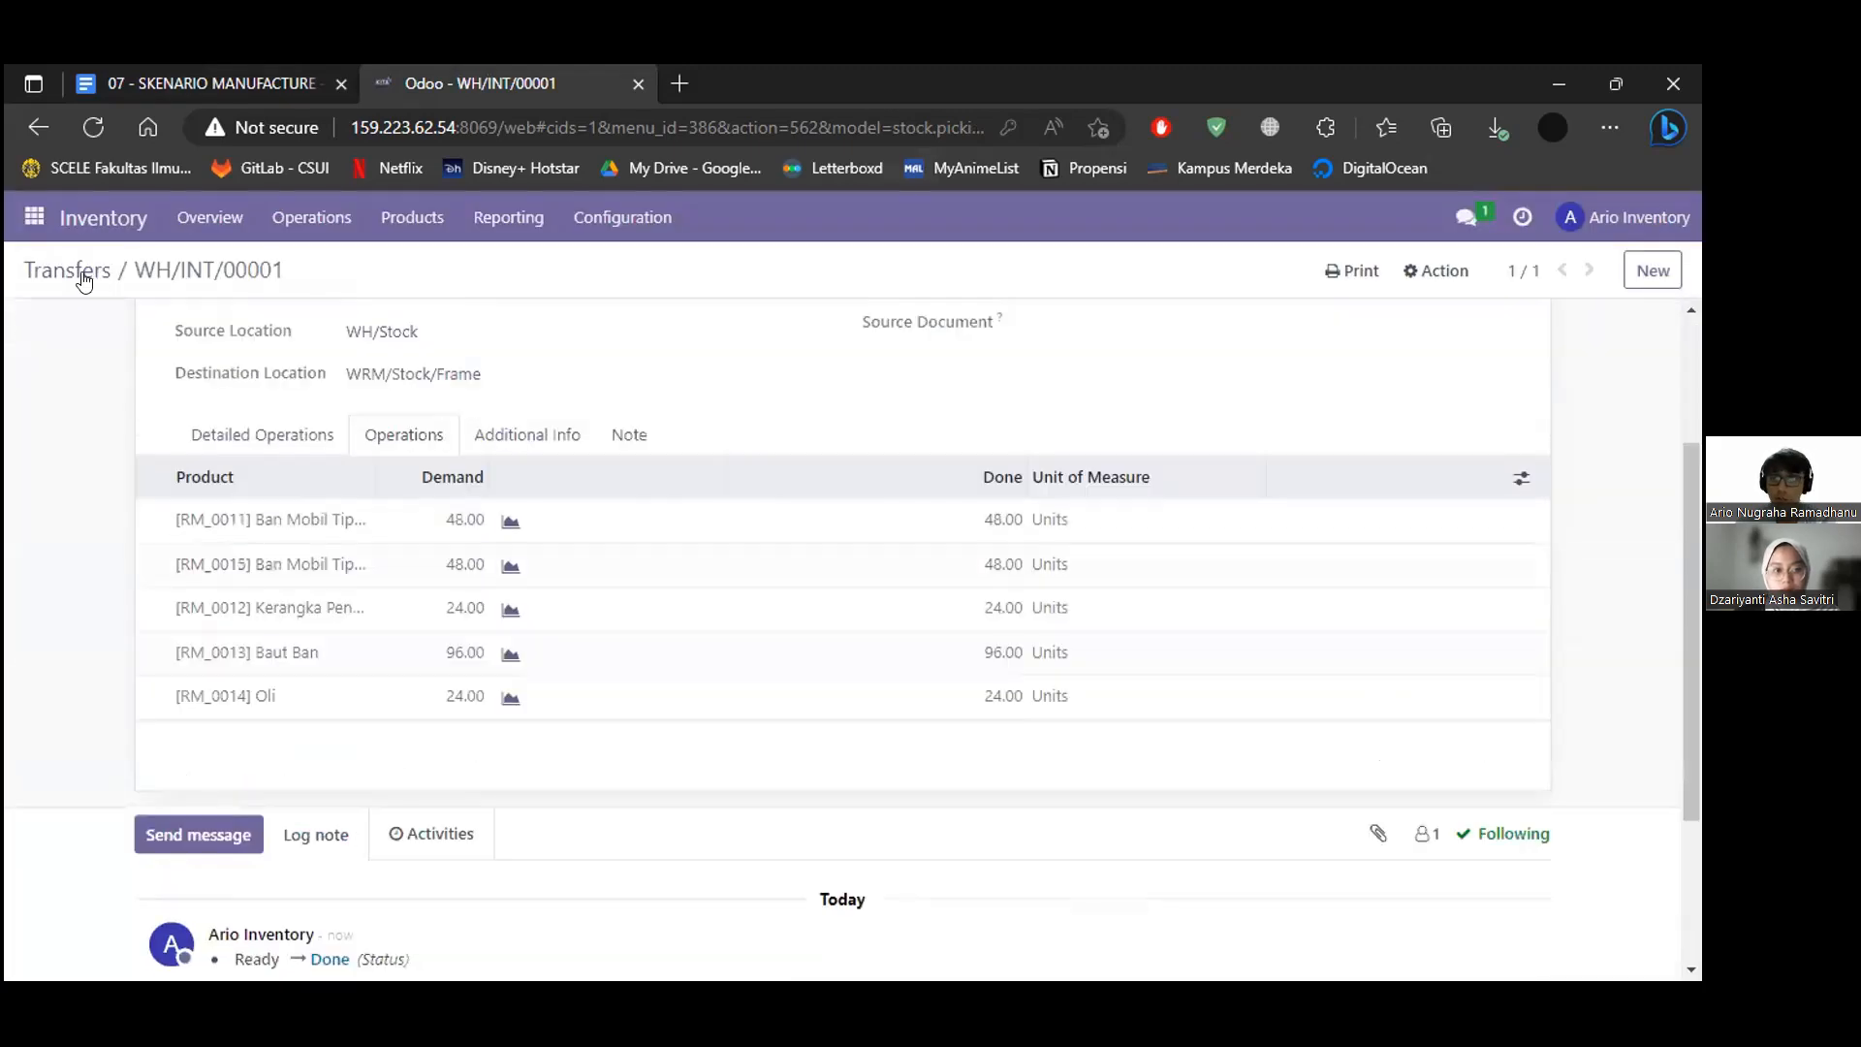
scroll(85, 281, "up", 3)
Create another transfer of type PT KITA Manufacture: Internal Transfers from WH/Stock to WRM/Stock/Body.
left_click(67, 270)
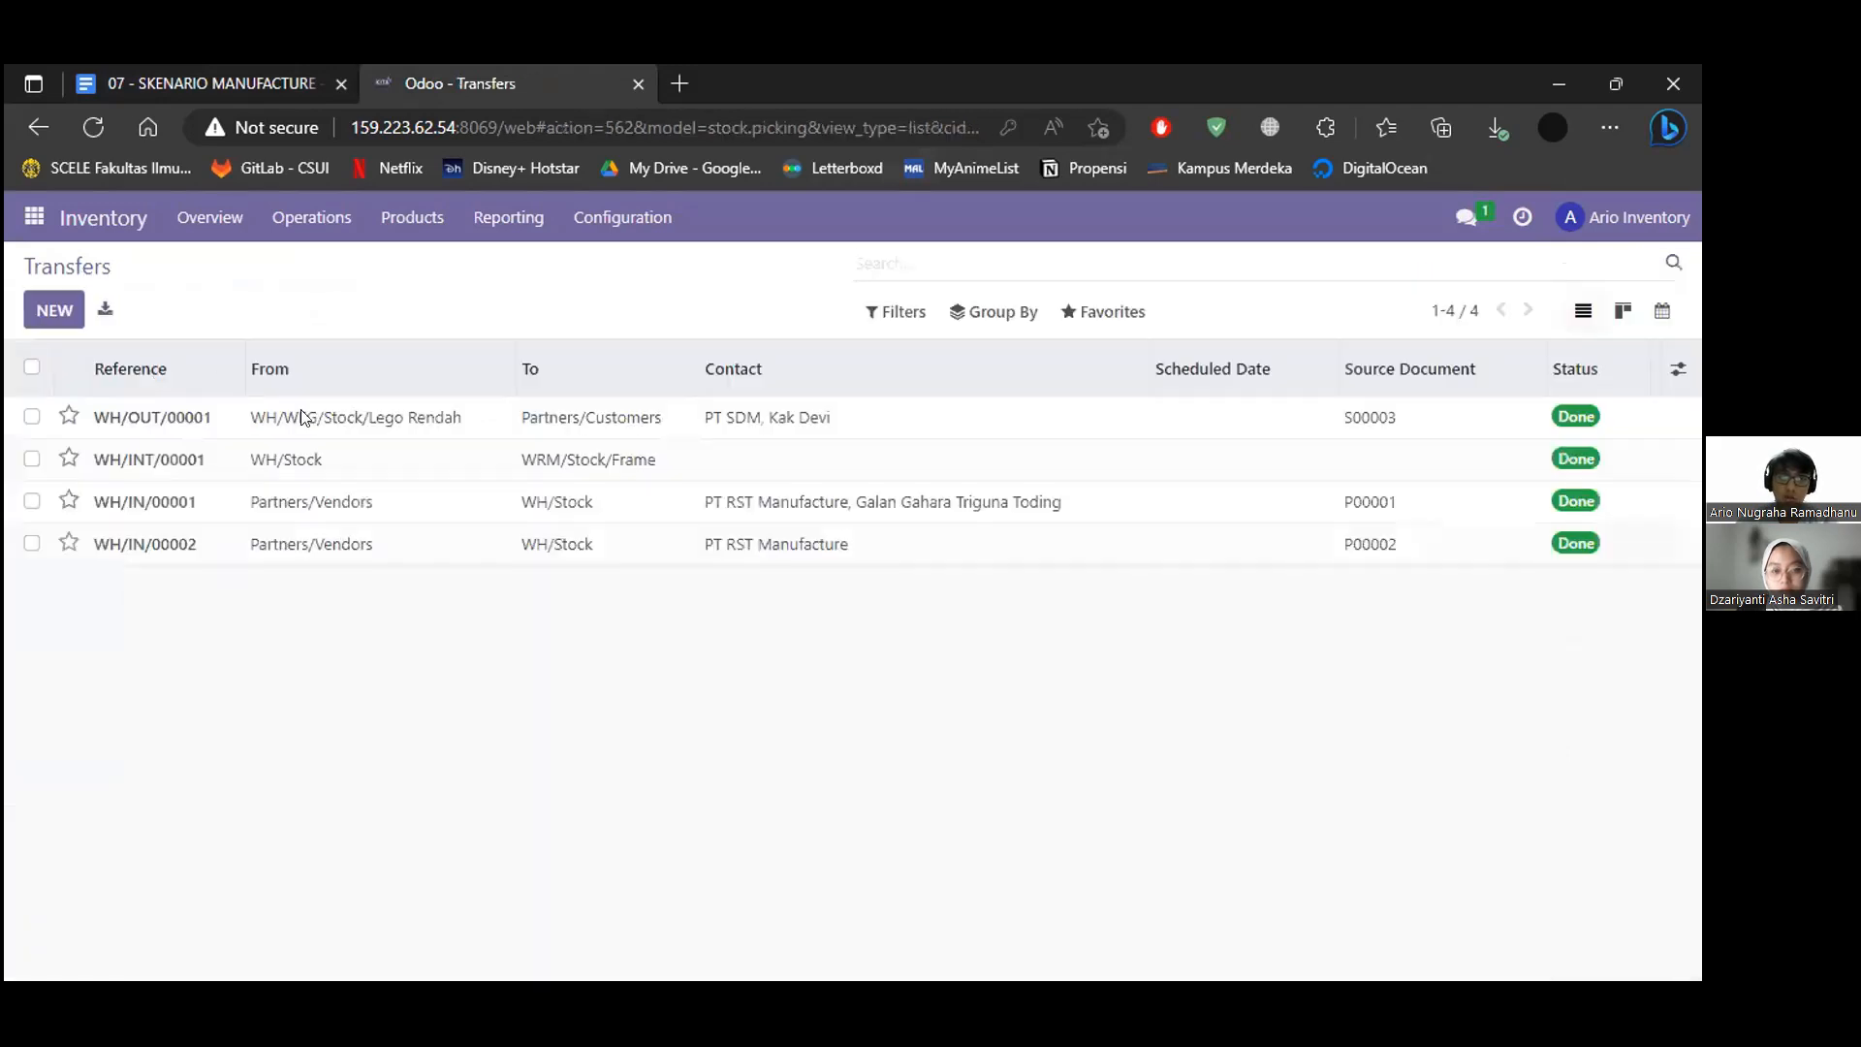
left_click(54, 308)
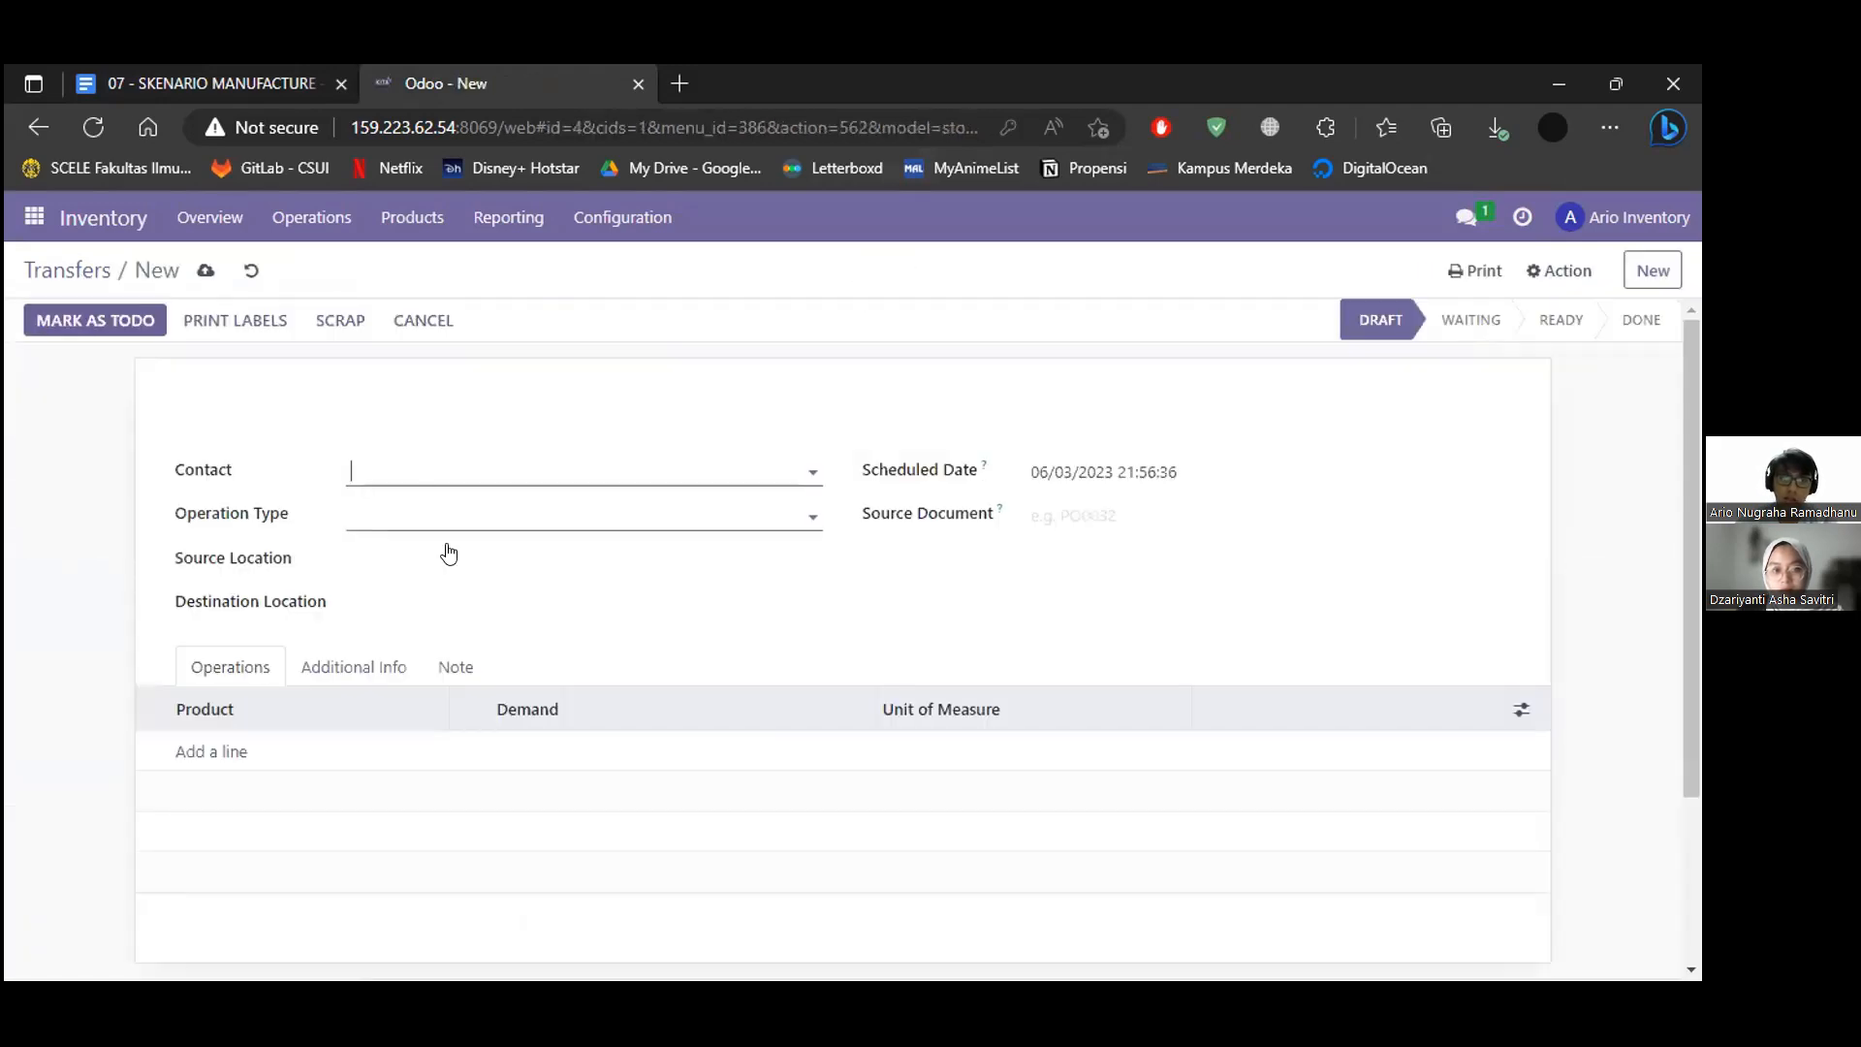
left_click(450, 518)
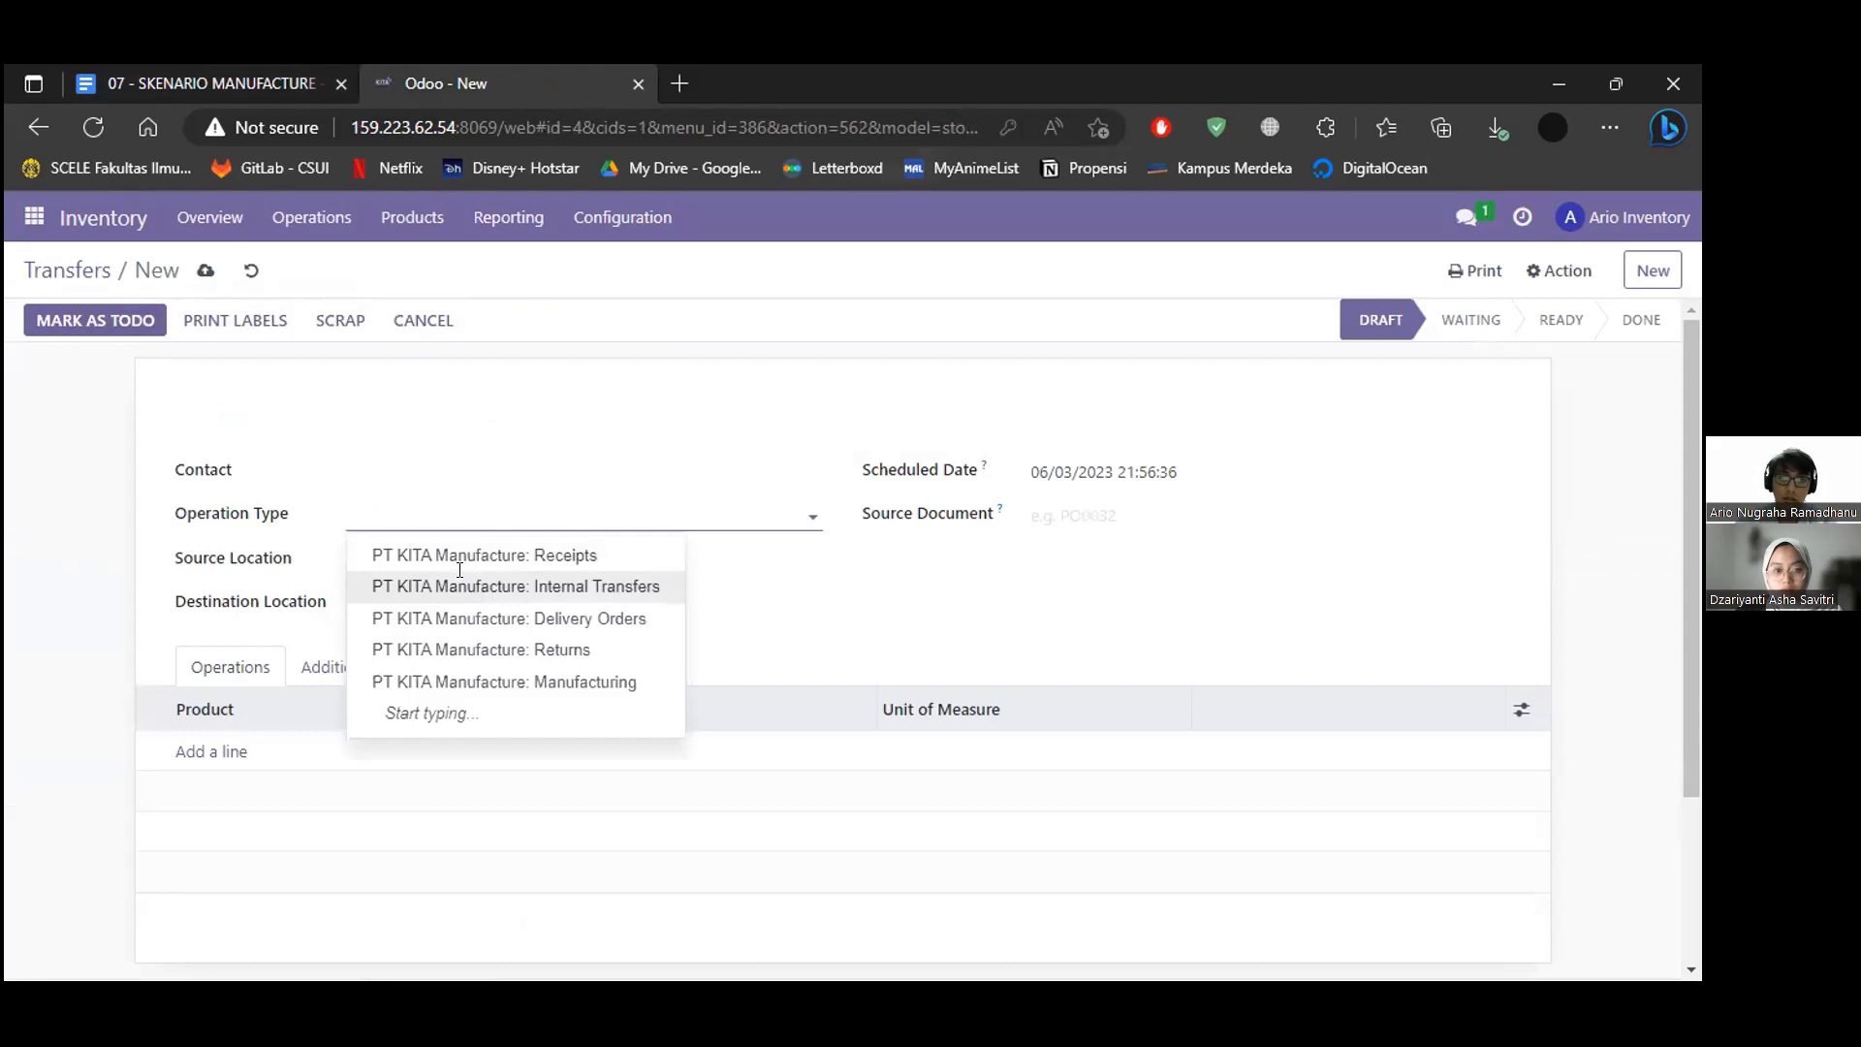
left_click(460, 579)
key("Tab")
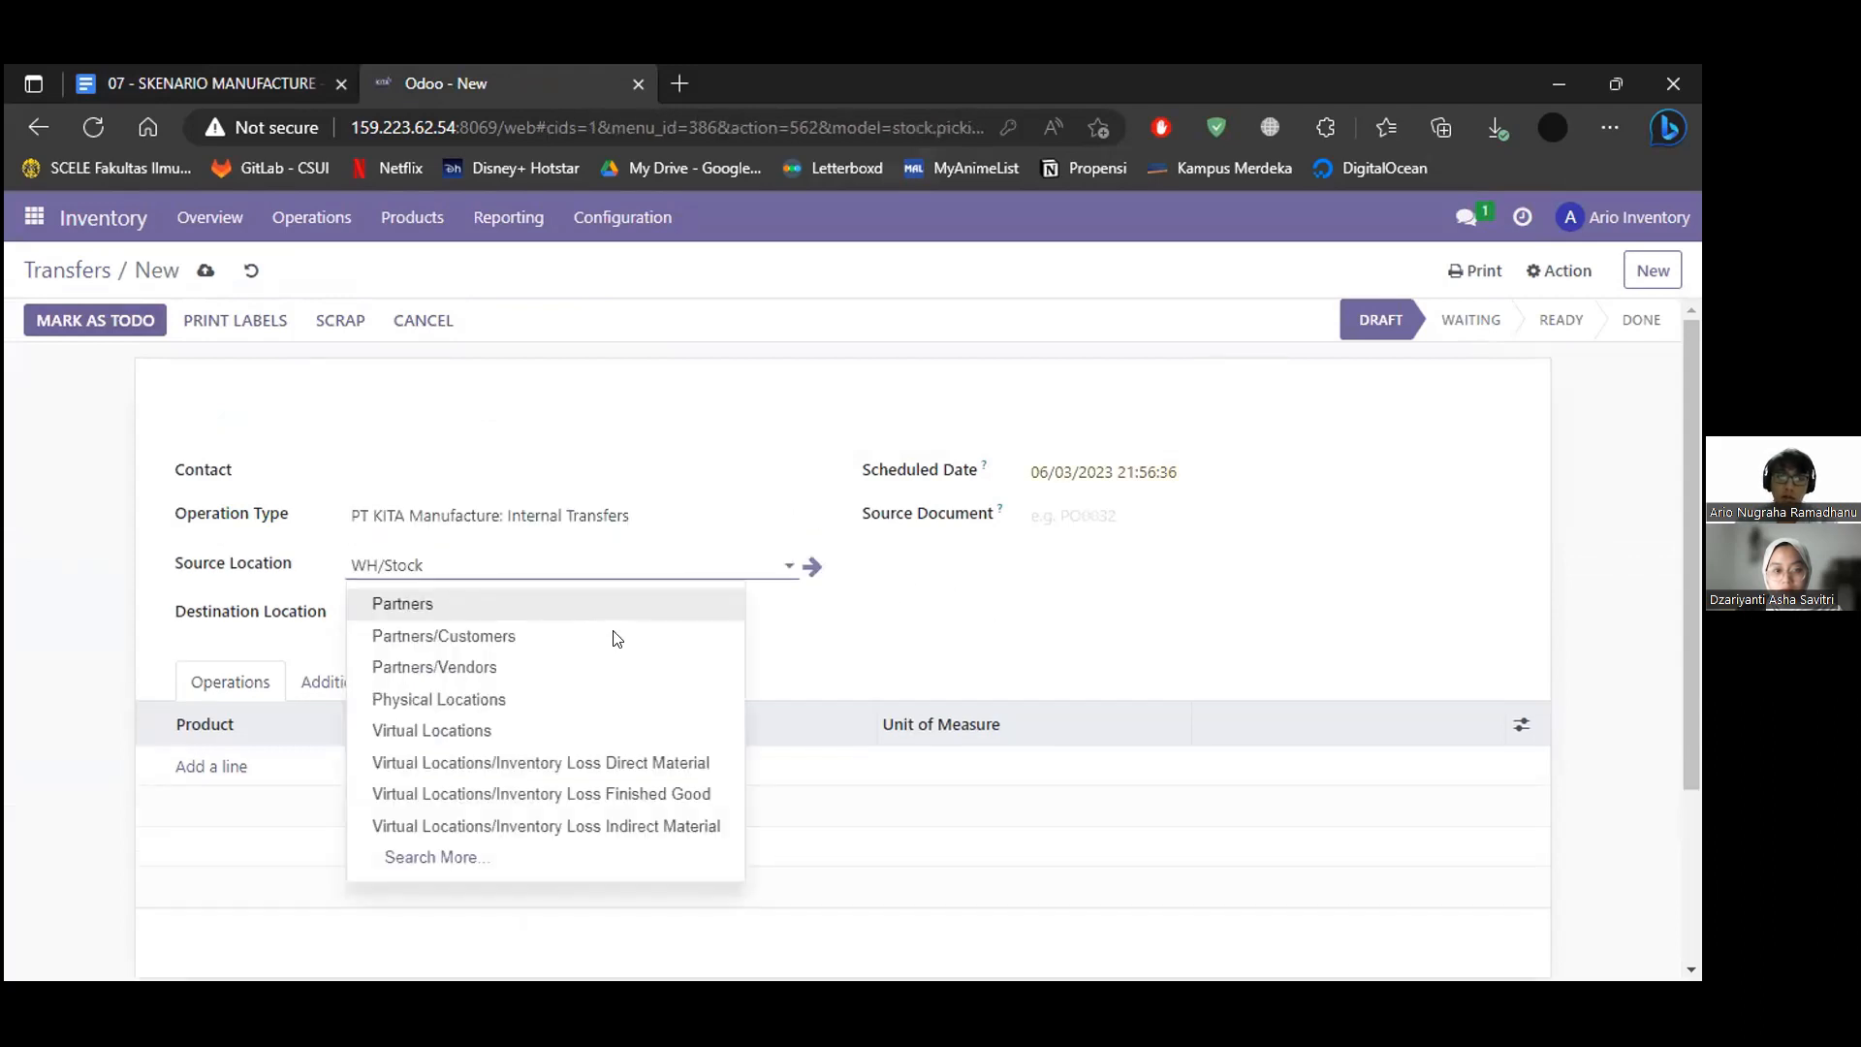
key("ctrl+shift+Tab")
key("ctrl+Tab")
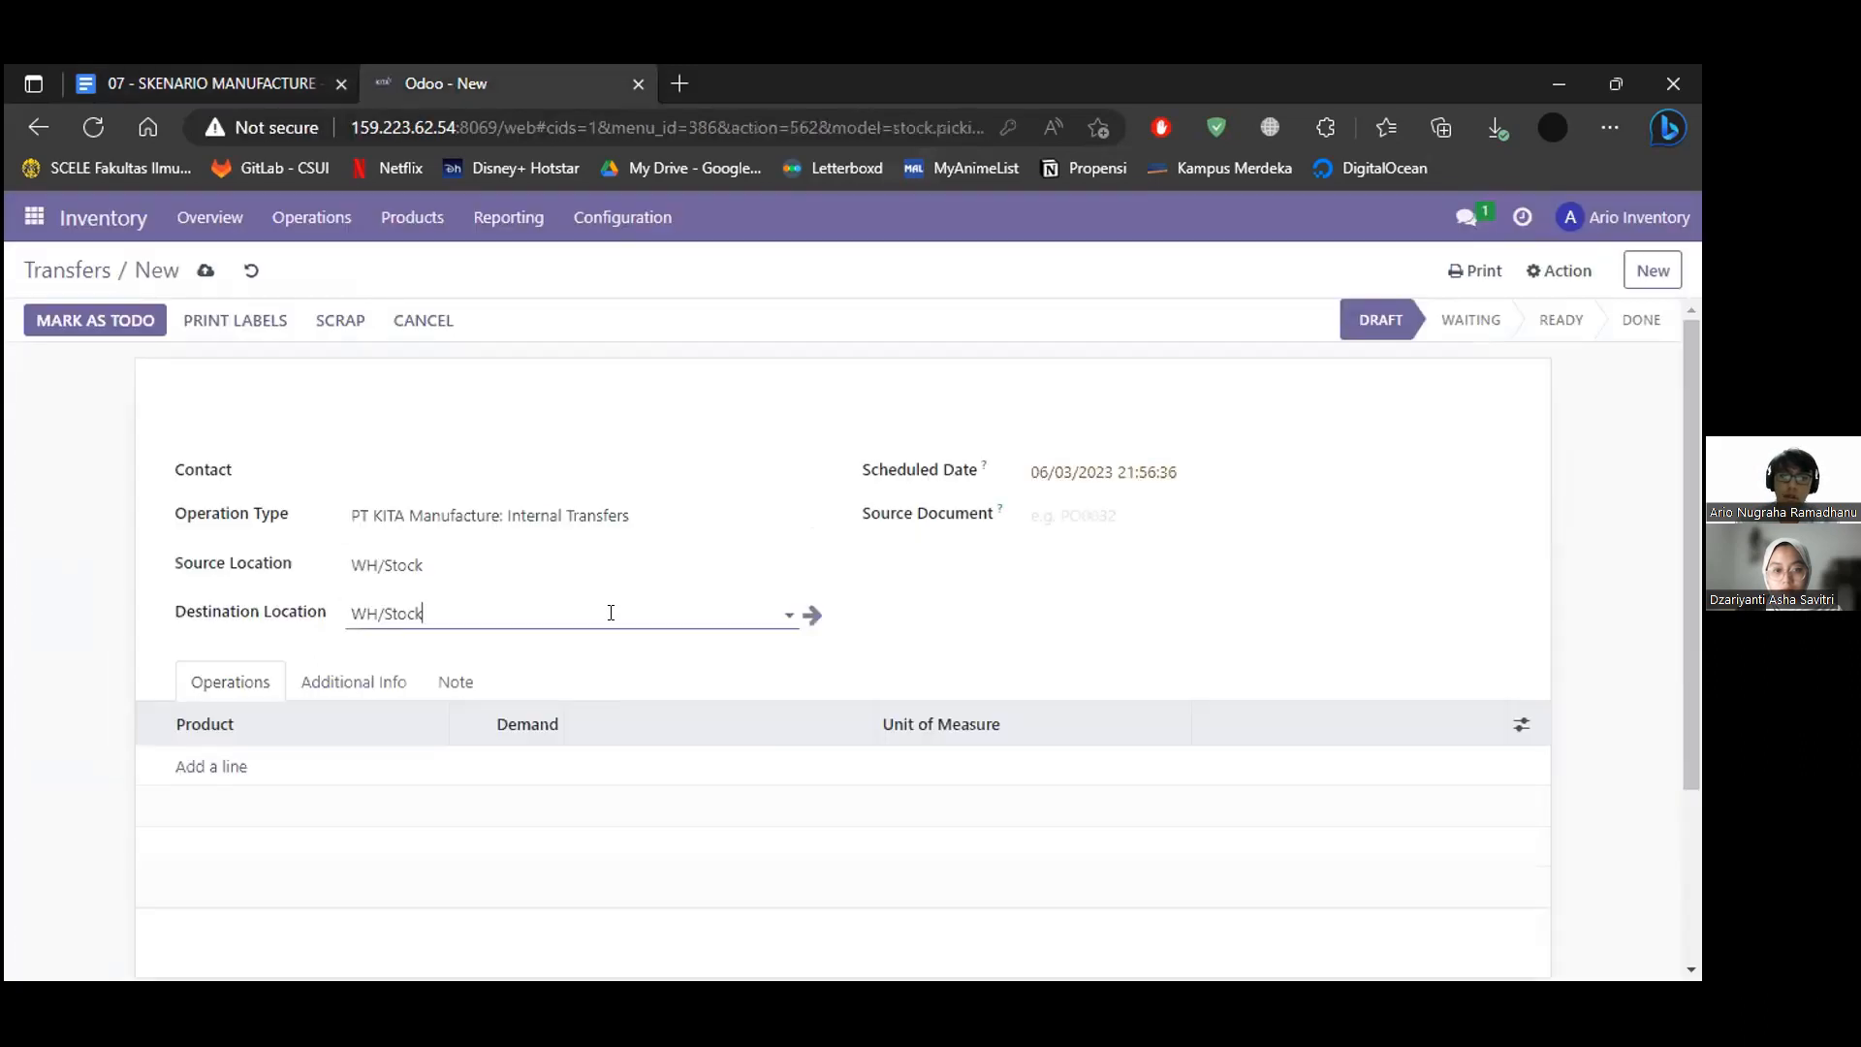
left_click(611, 613)
key("BackSpace")
type("wrm")
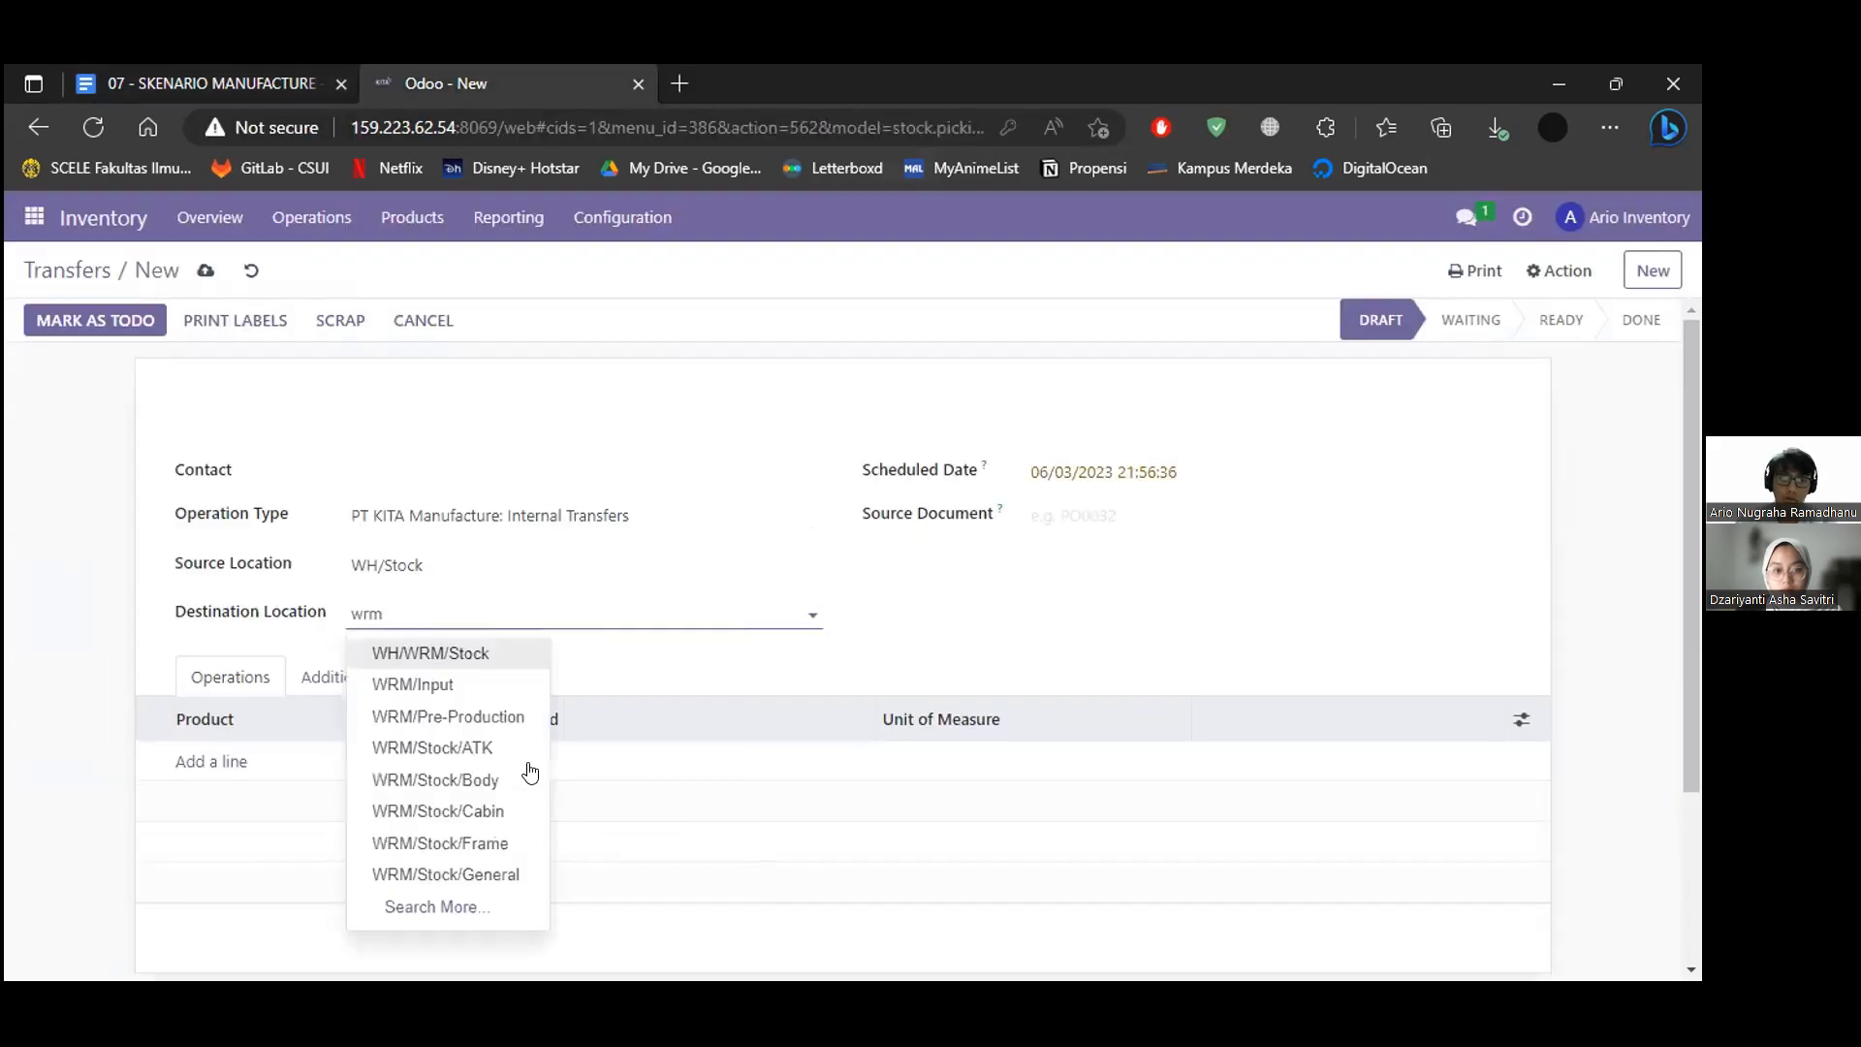
left_click(435, 780)
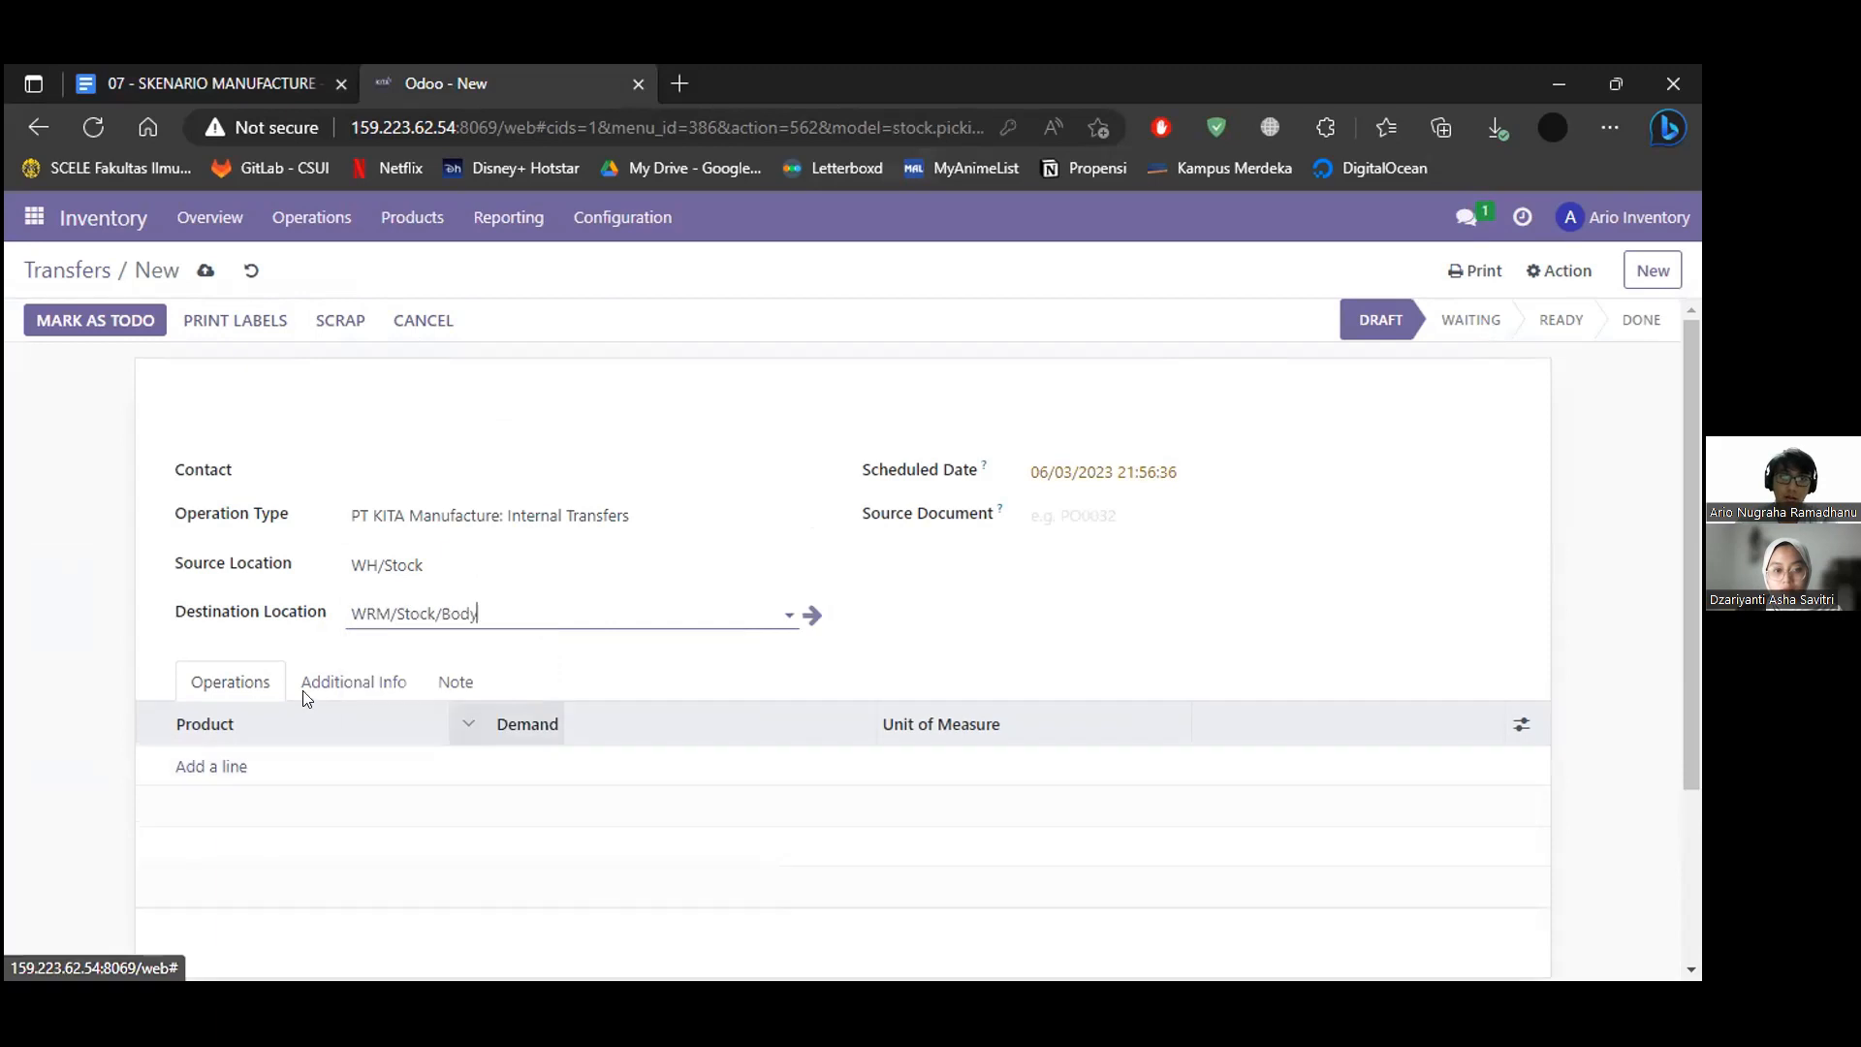
Check the Body materials in the scenario document, and add product [RM_0026] Kerangka Body Mobil Lebar with a demand of 24 to the transfer.
key("ctrl+Tab")
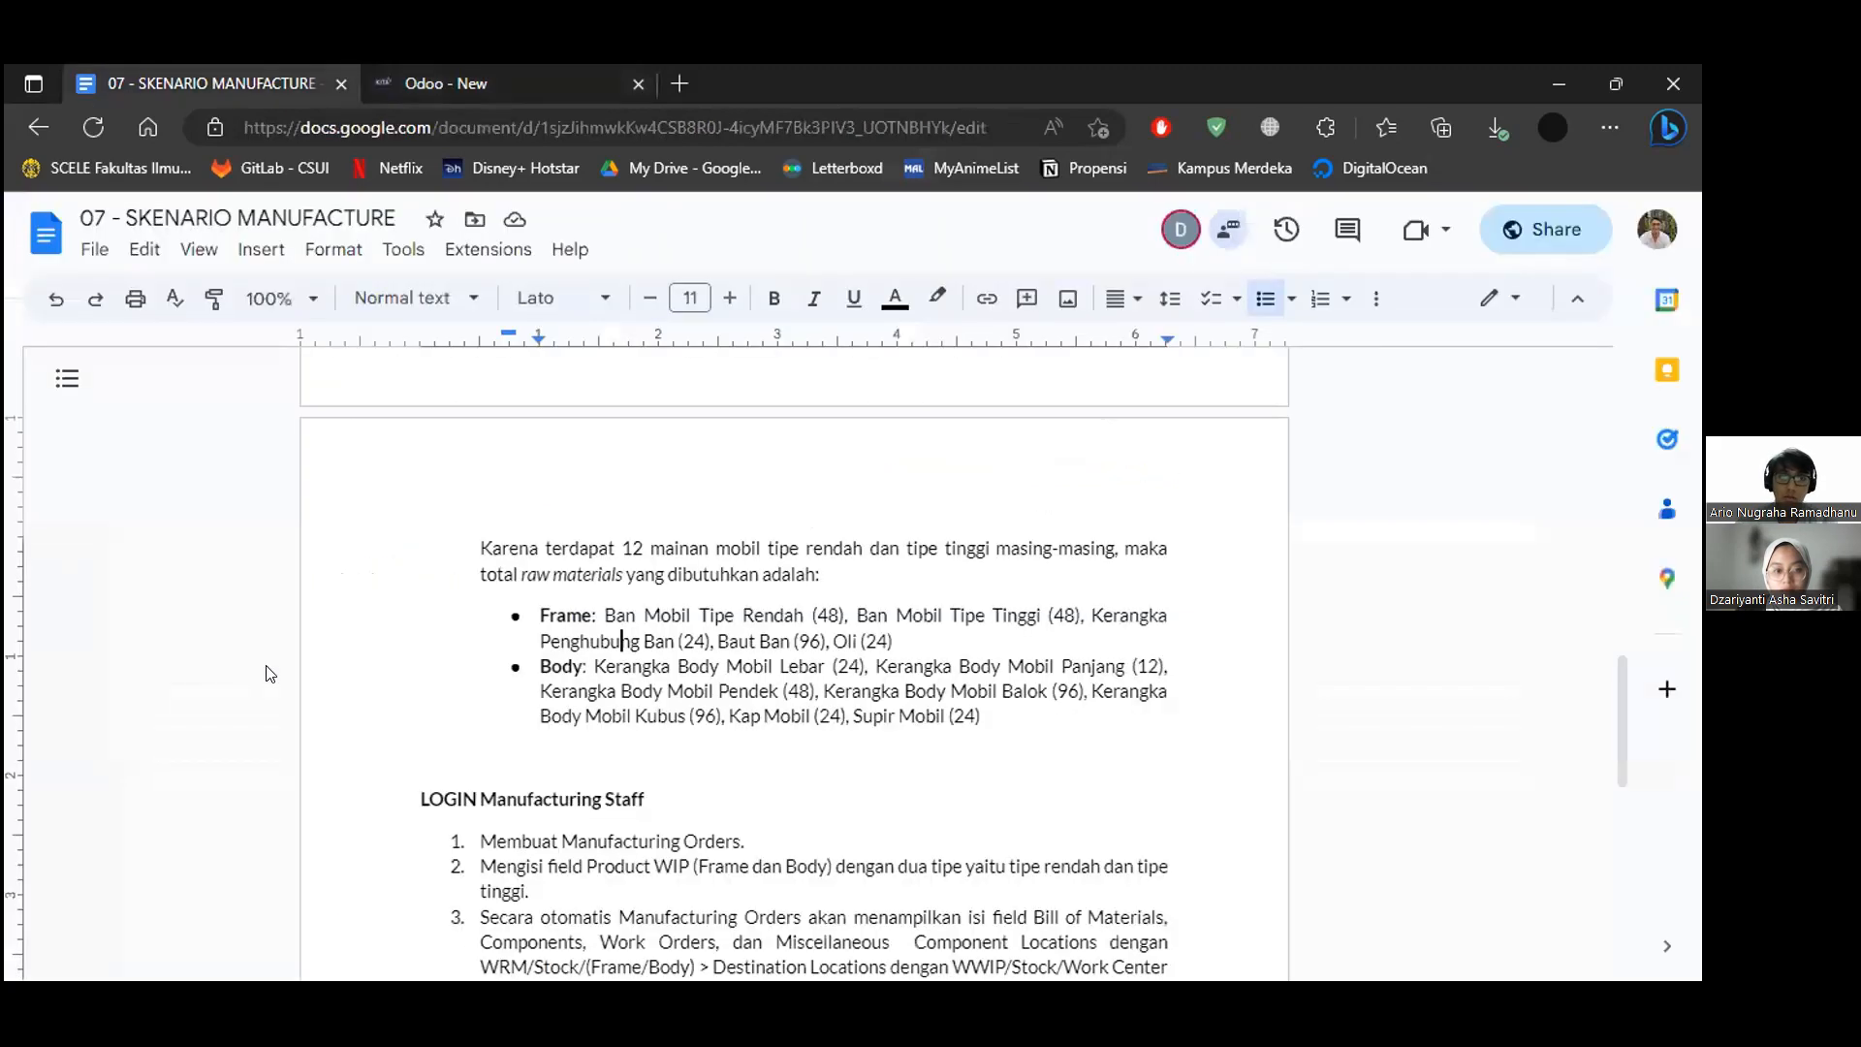
key("ctrl+Tab")
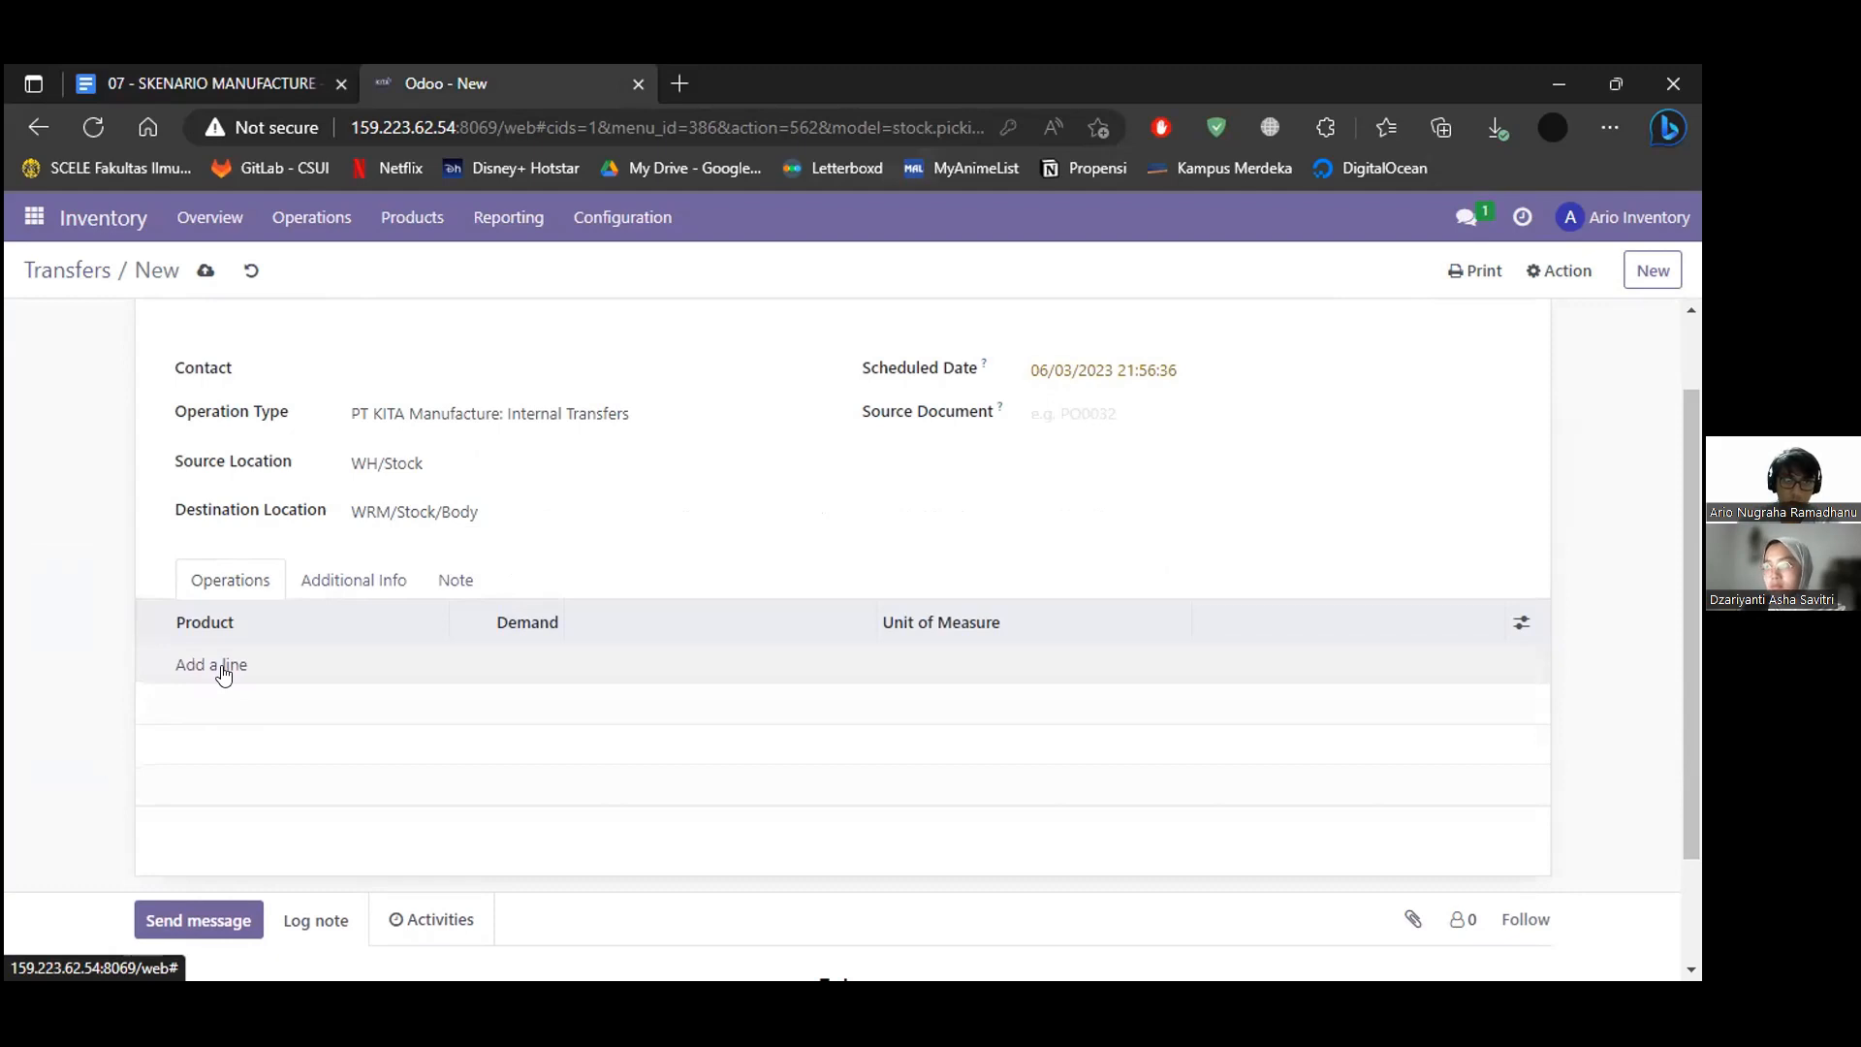
scroll(261, 707, "down", 2)
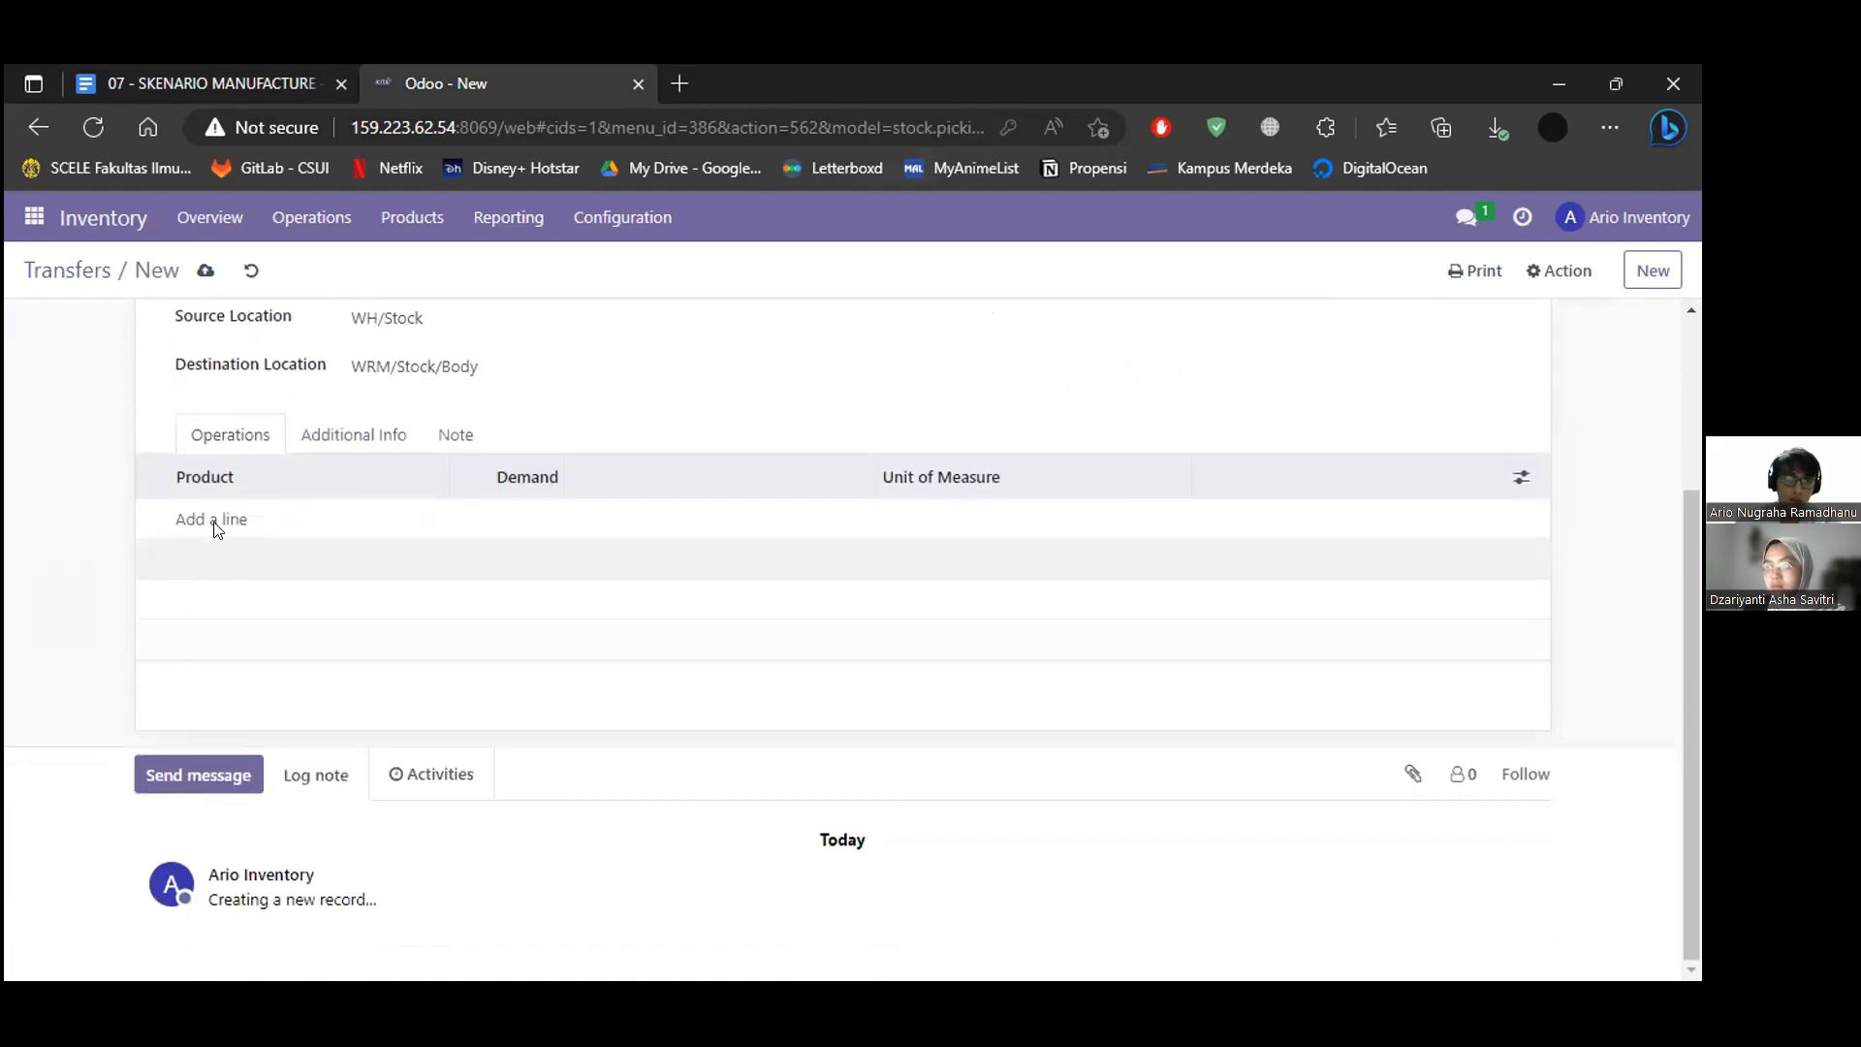
left_click(263, 560)
type("label")
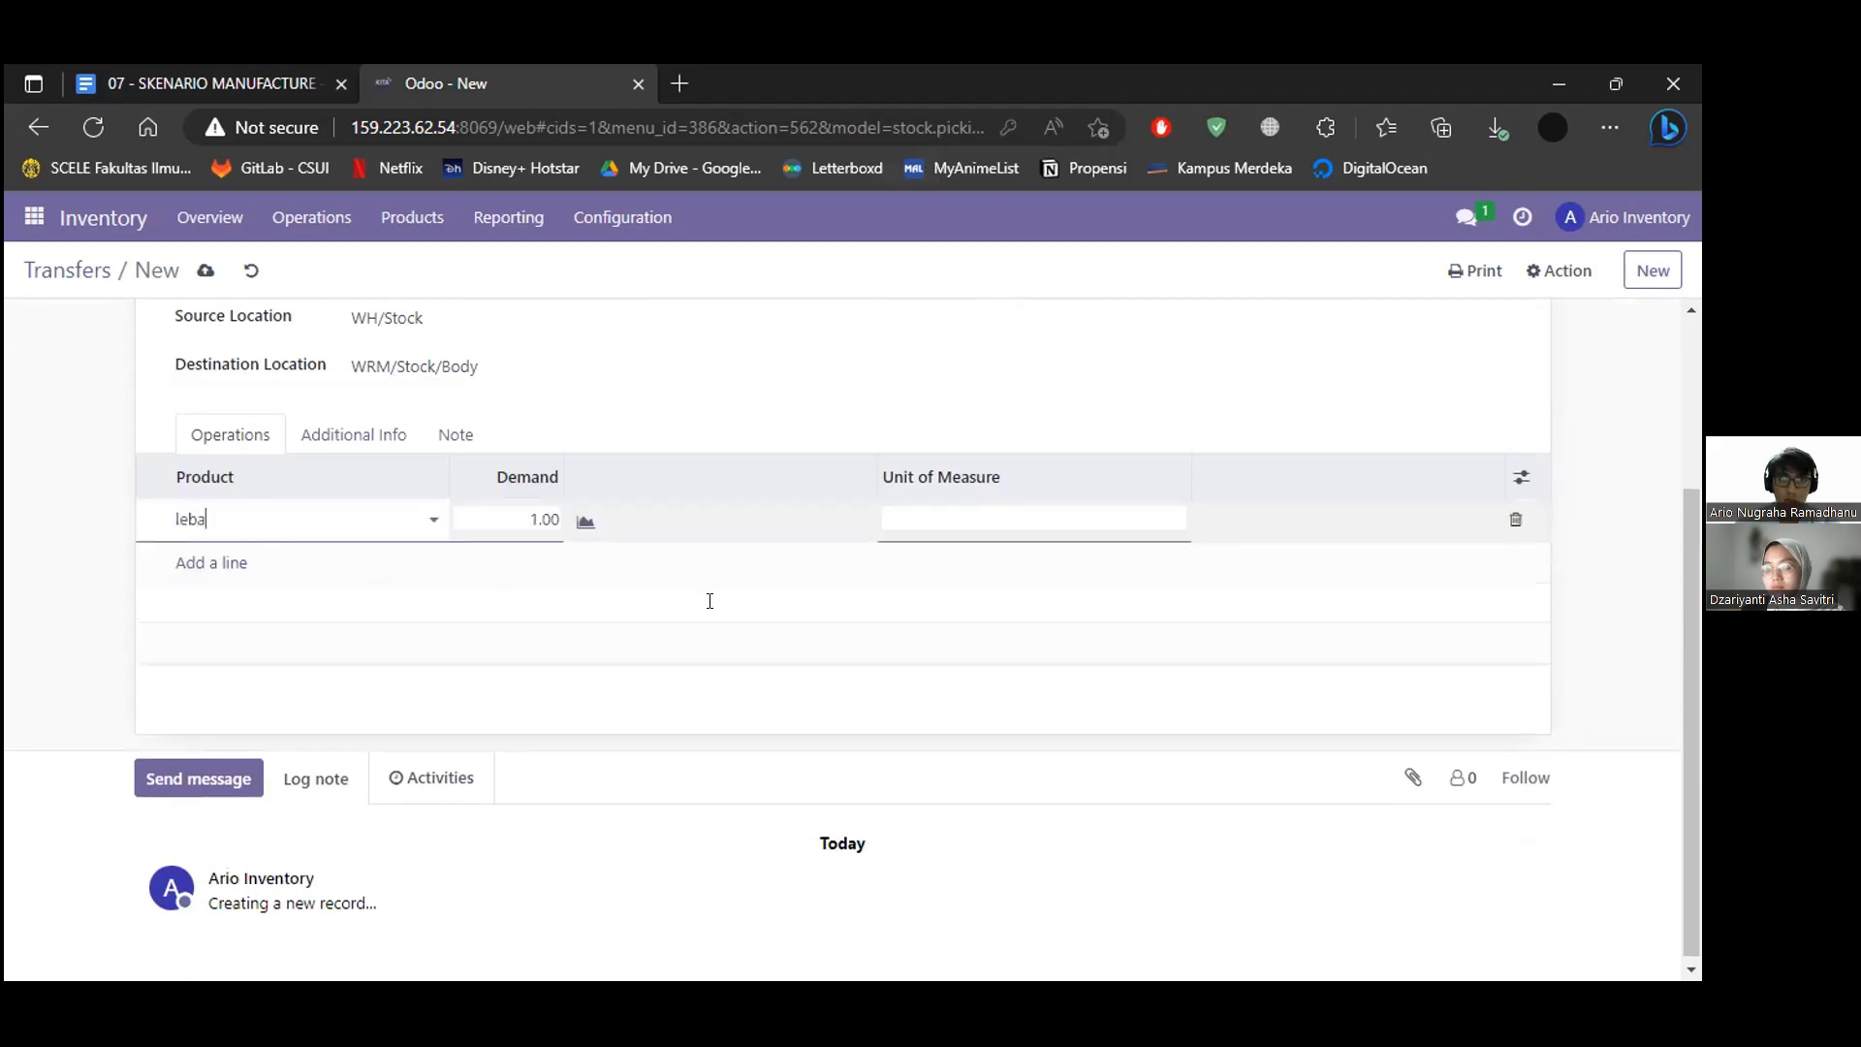
key("Return")
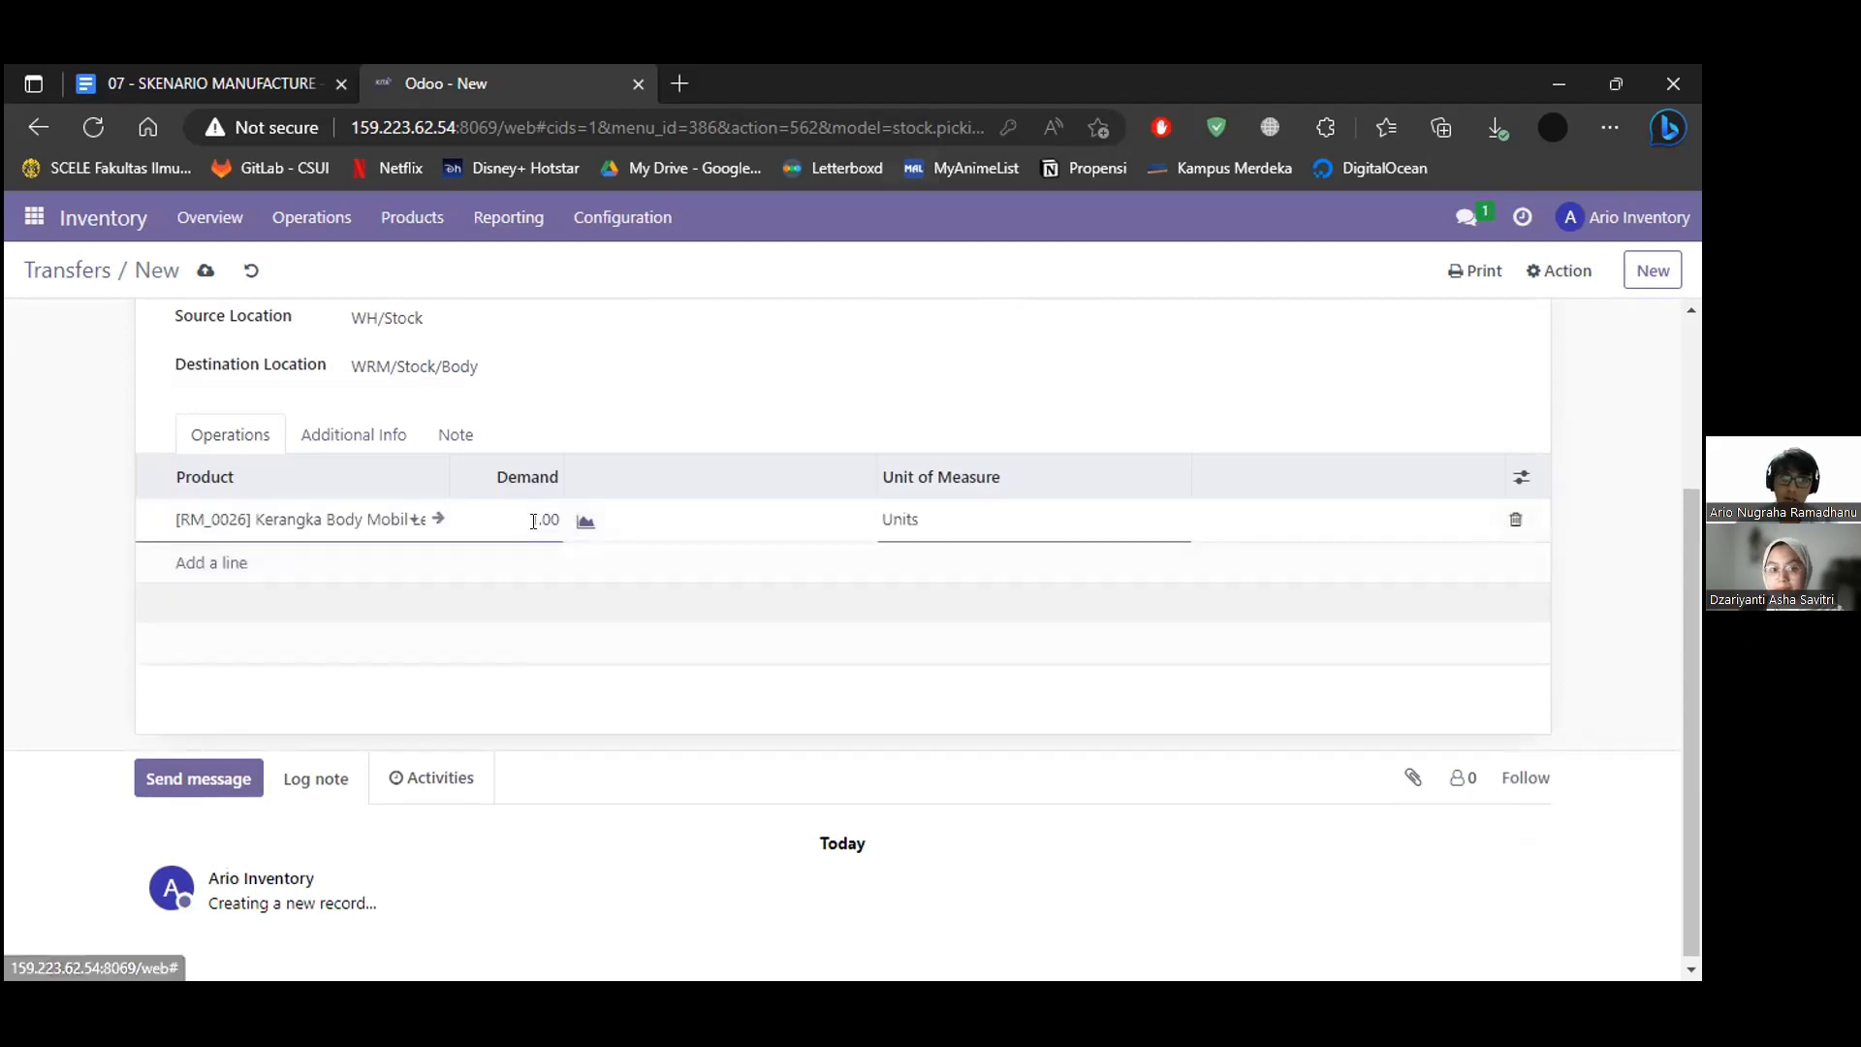
key("ctrl+Tab")
key("ctrl+Tab")
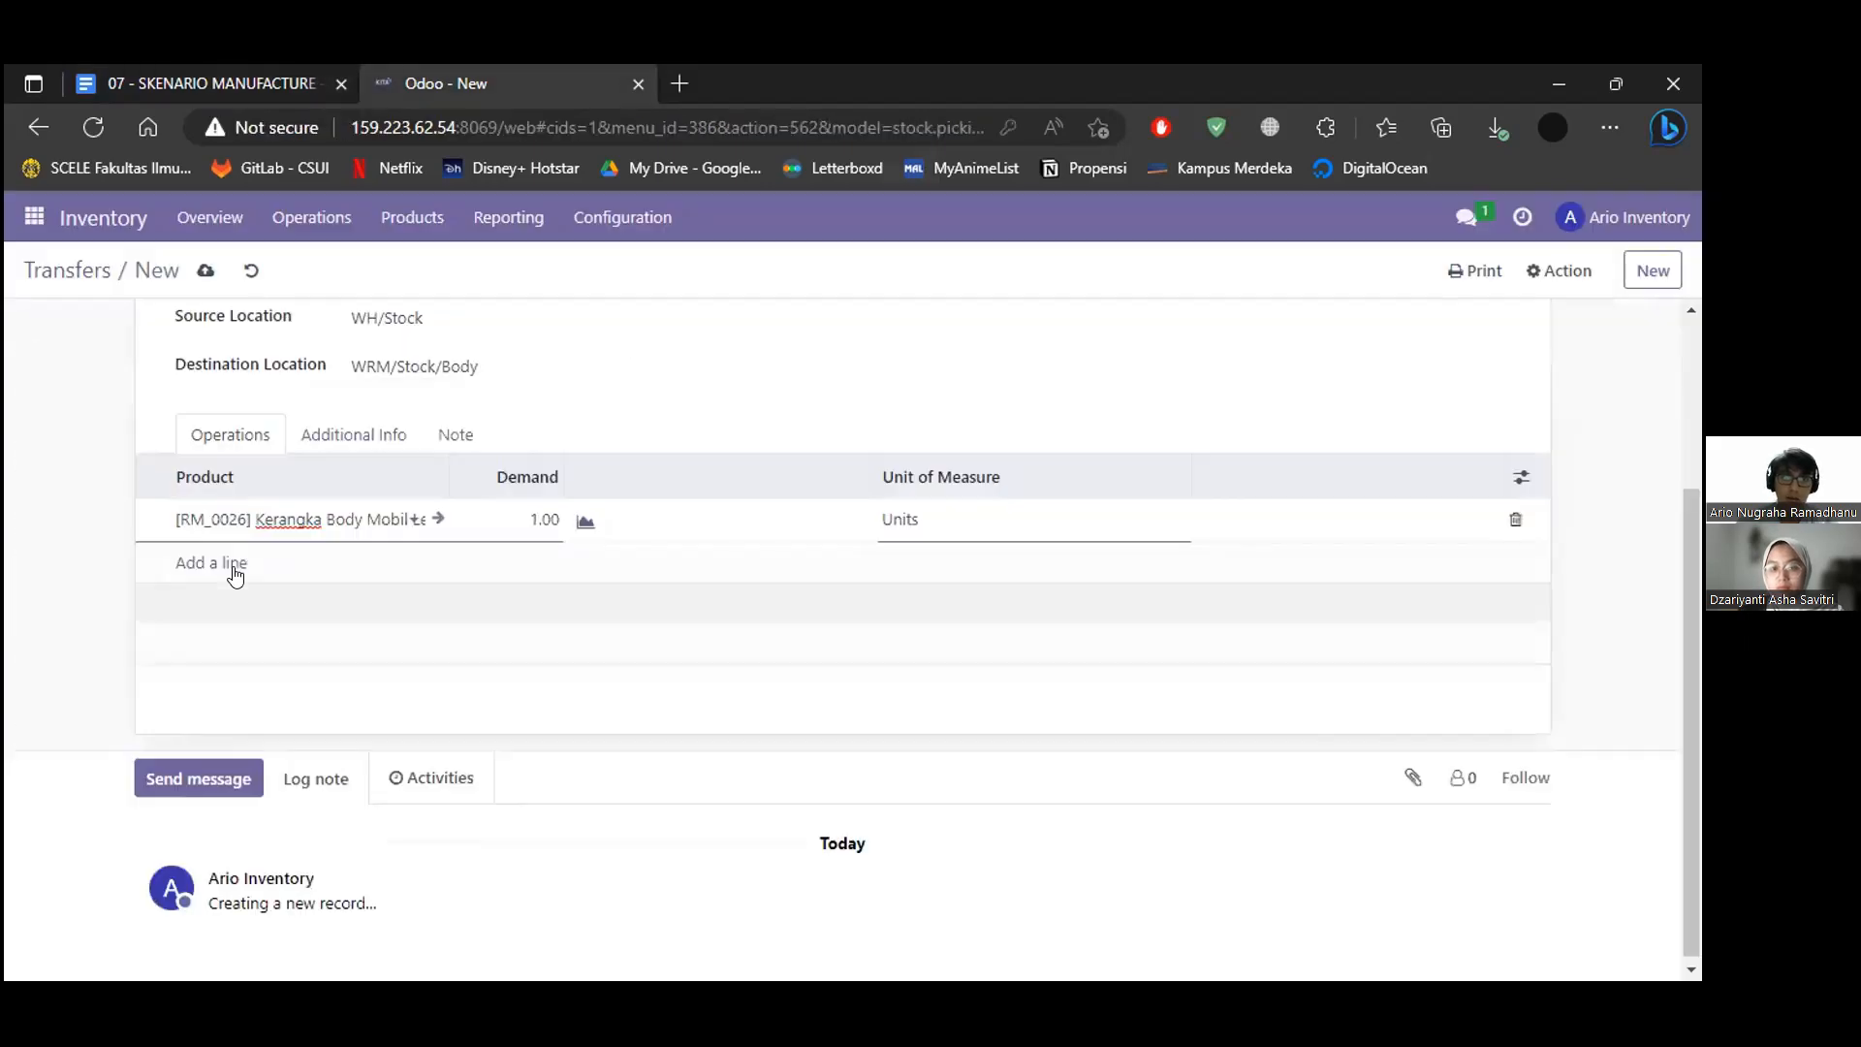
key("Tab")
type("24")
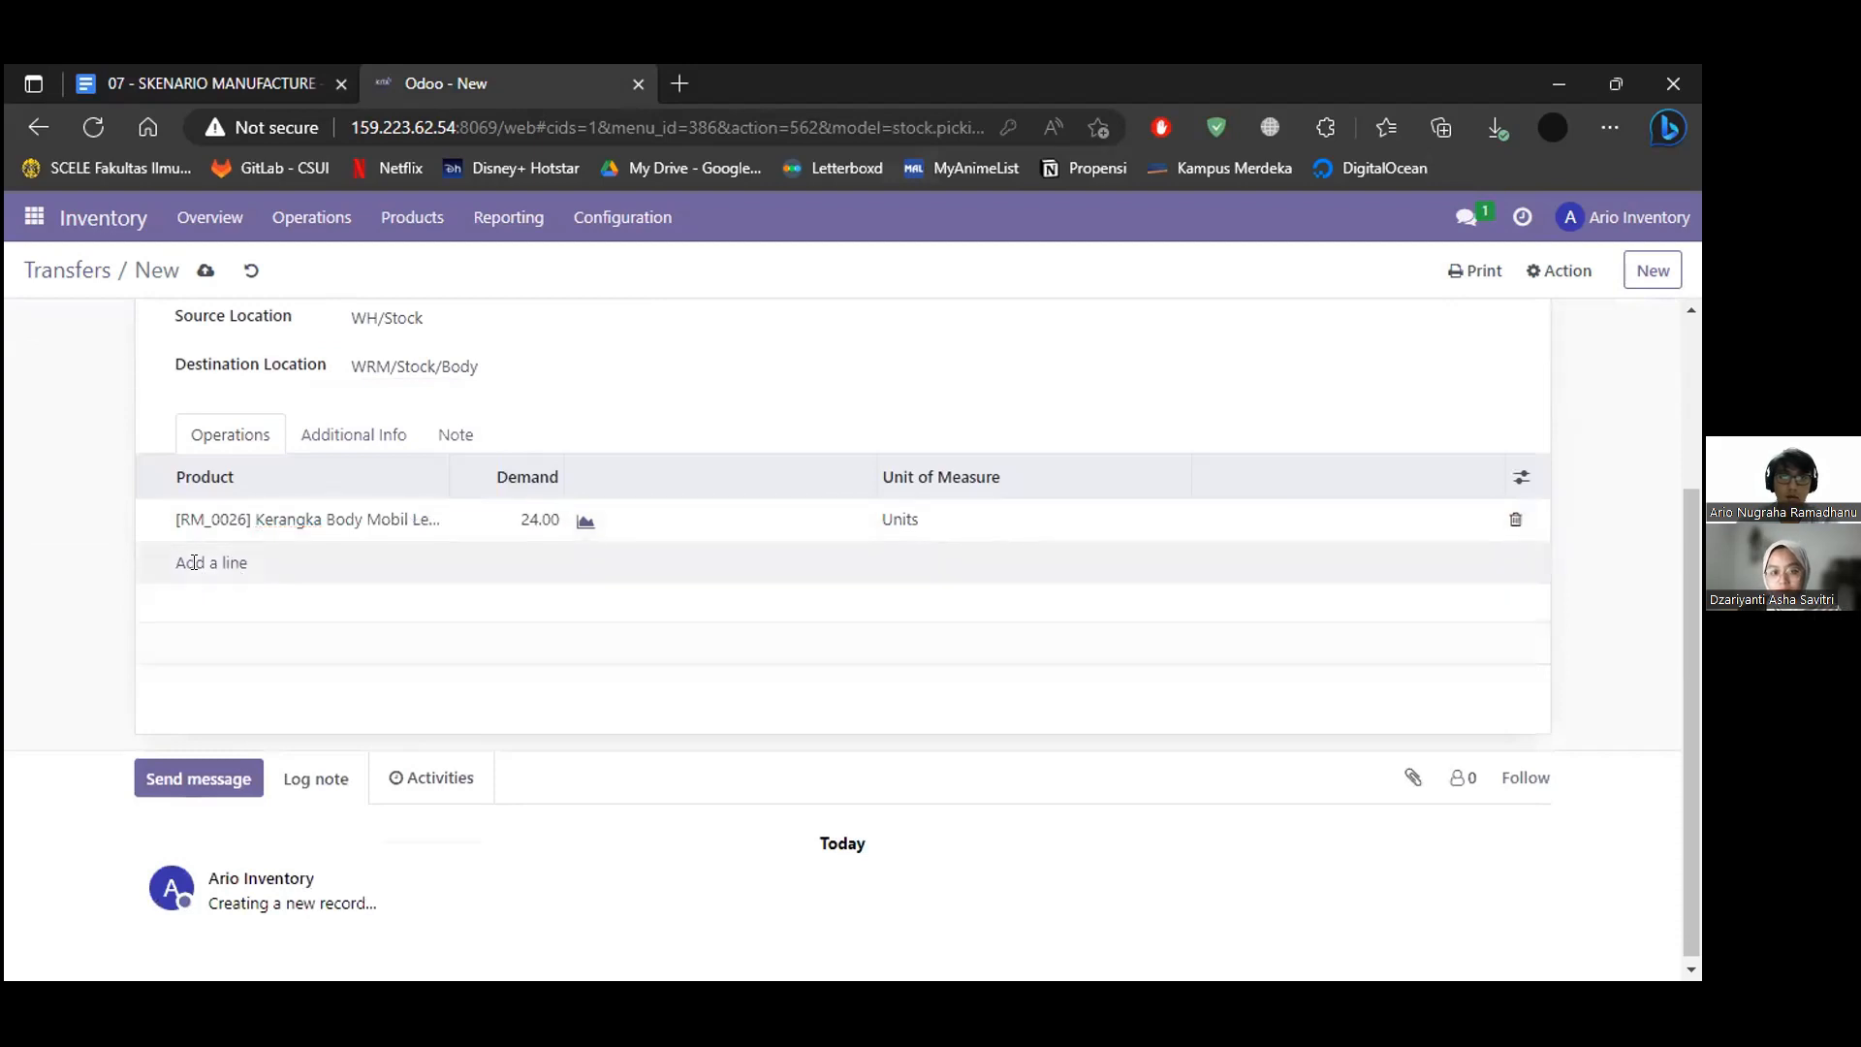
Look up the second Body material in the scenario document, and add product [RM_0021] Kerangka Body Mobil Panjang with a demand of 12.
left_click(192, 562)
left_click(295, 588)
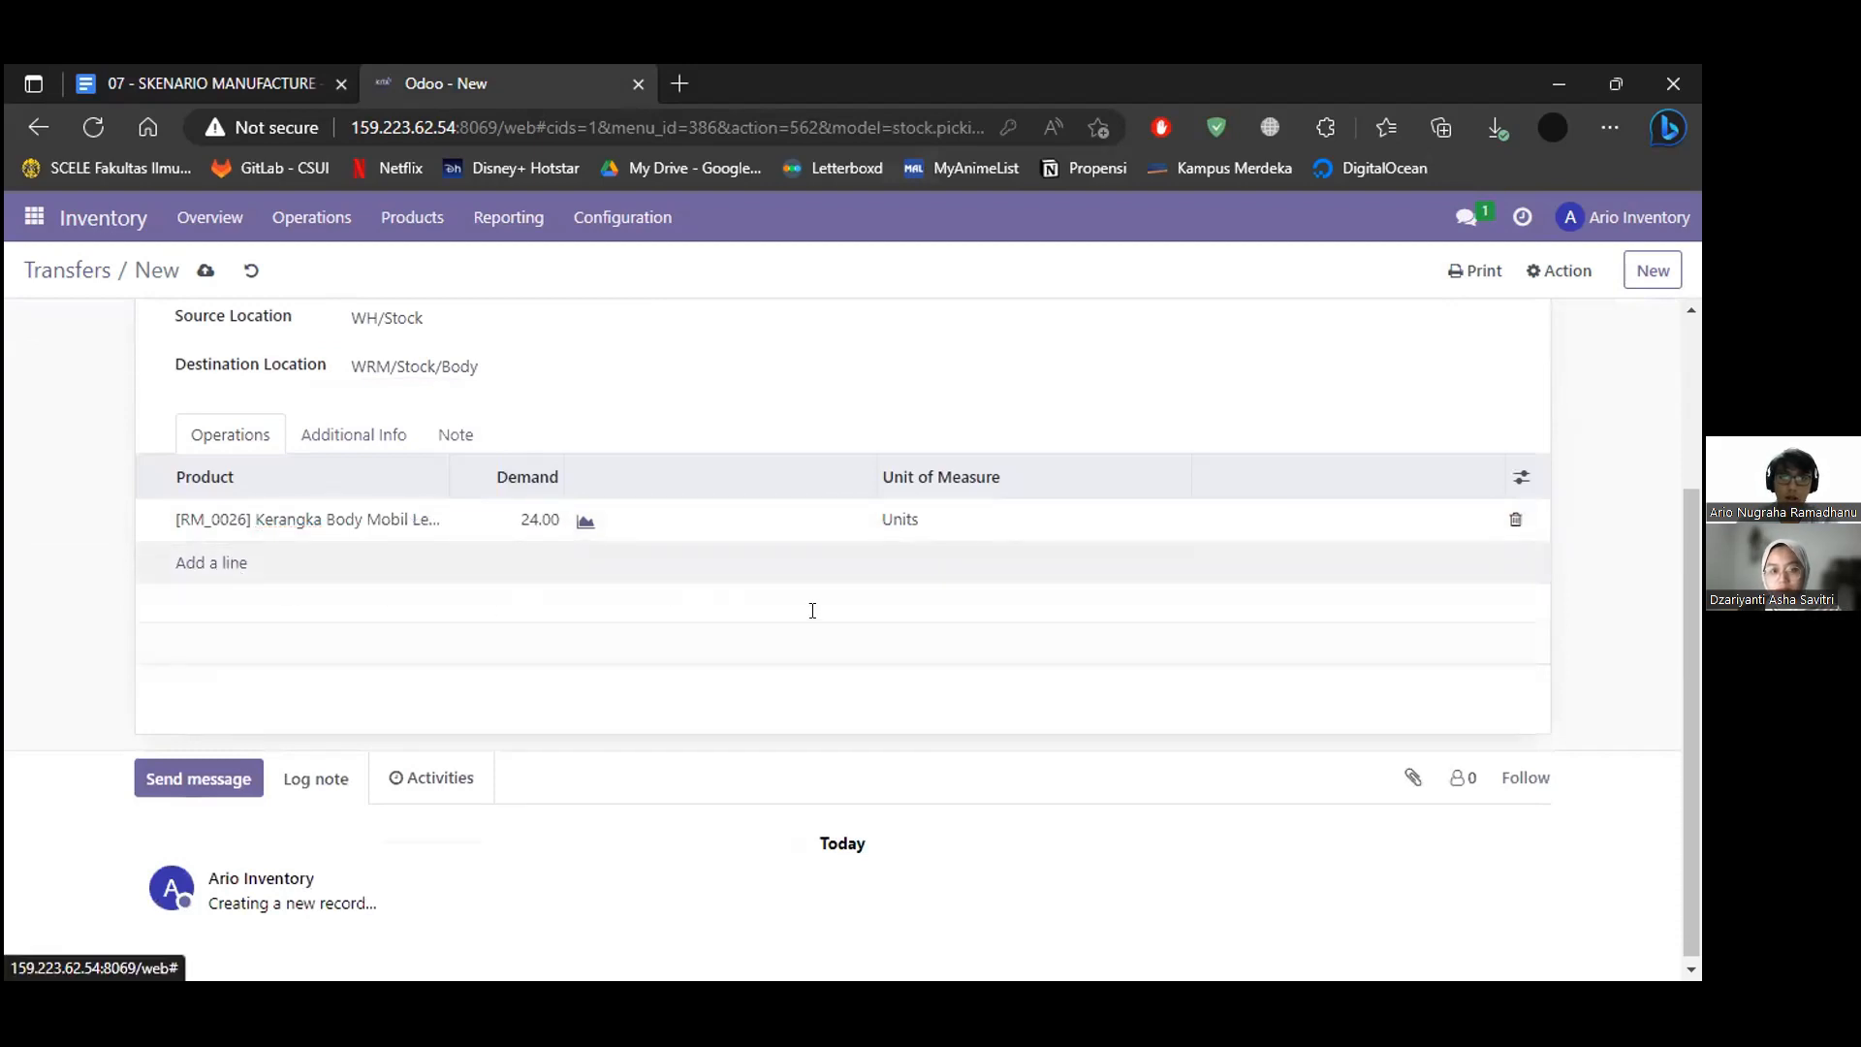
key("ctrl+Tab")
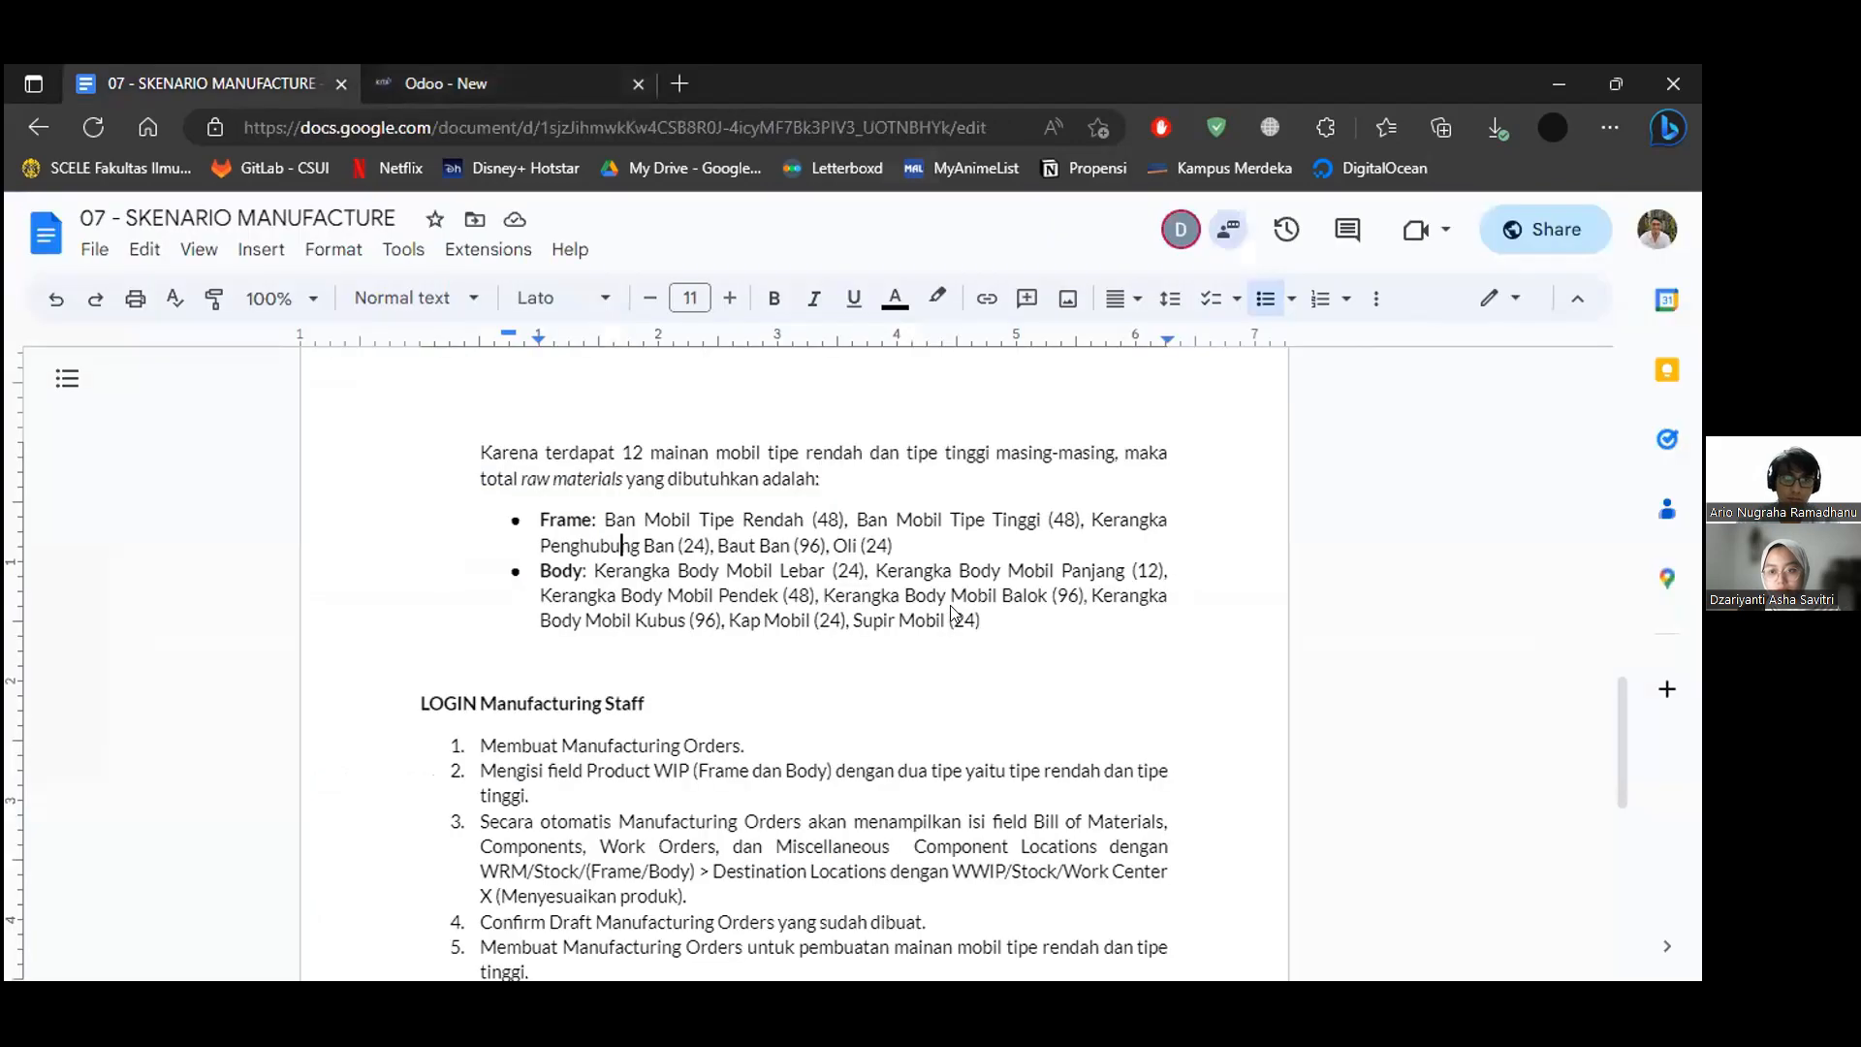
key("ctrl+Tab")
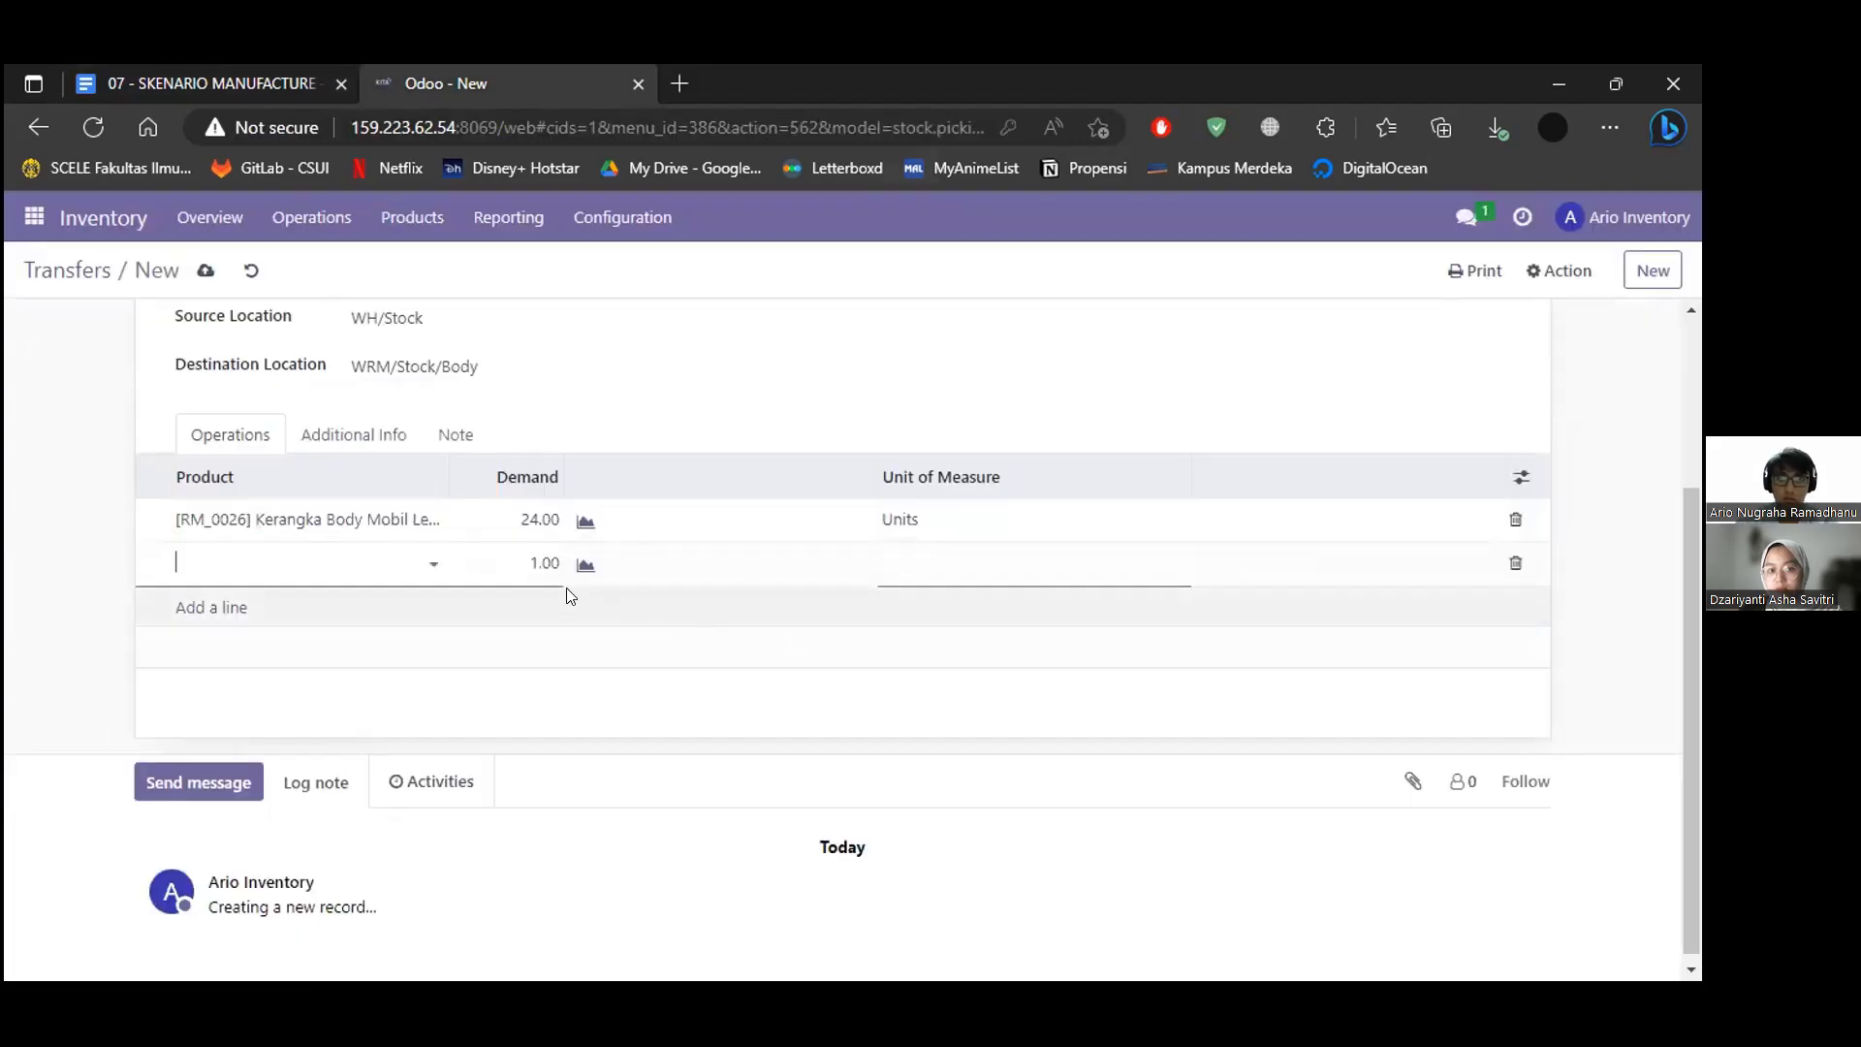
type("panjang")
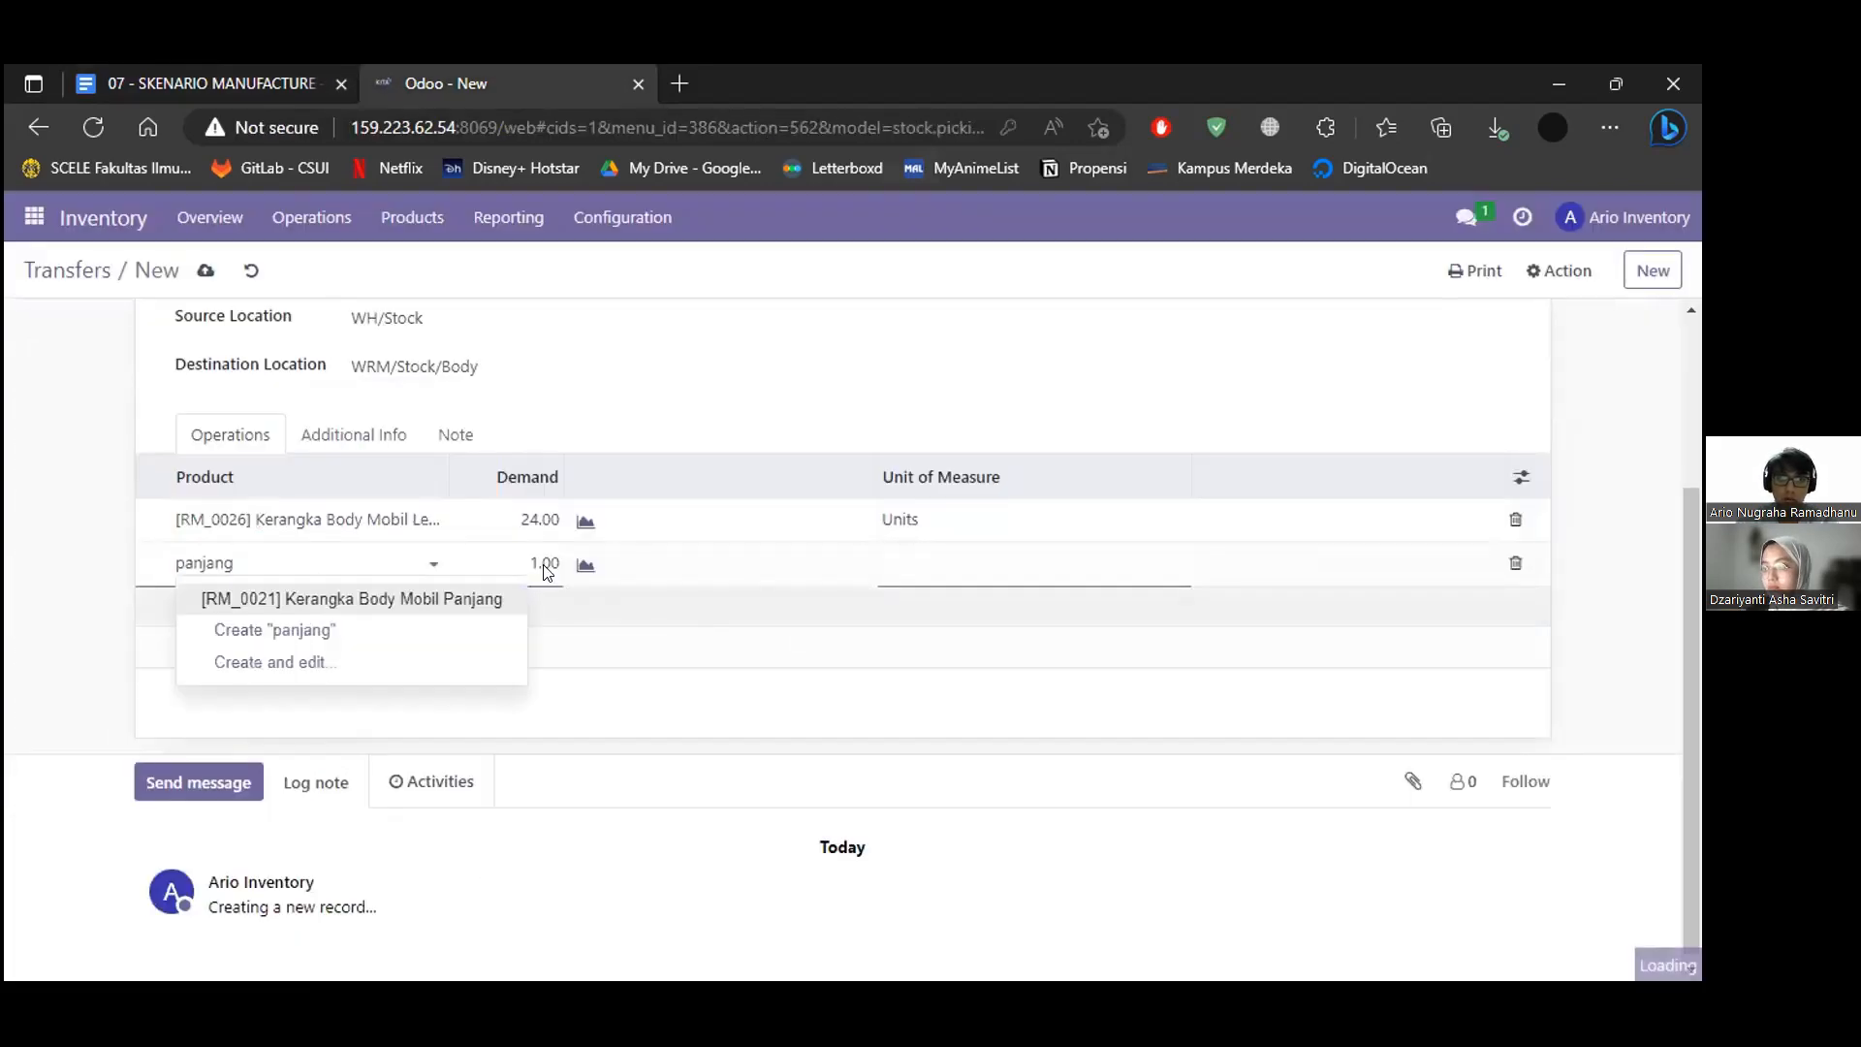
key("ctrl+Tab")
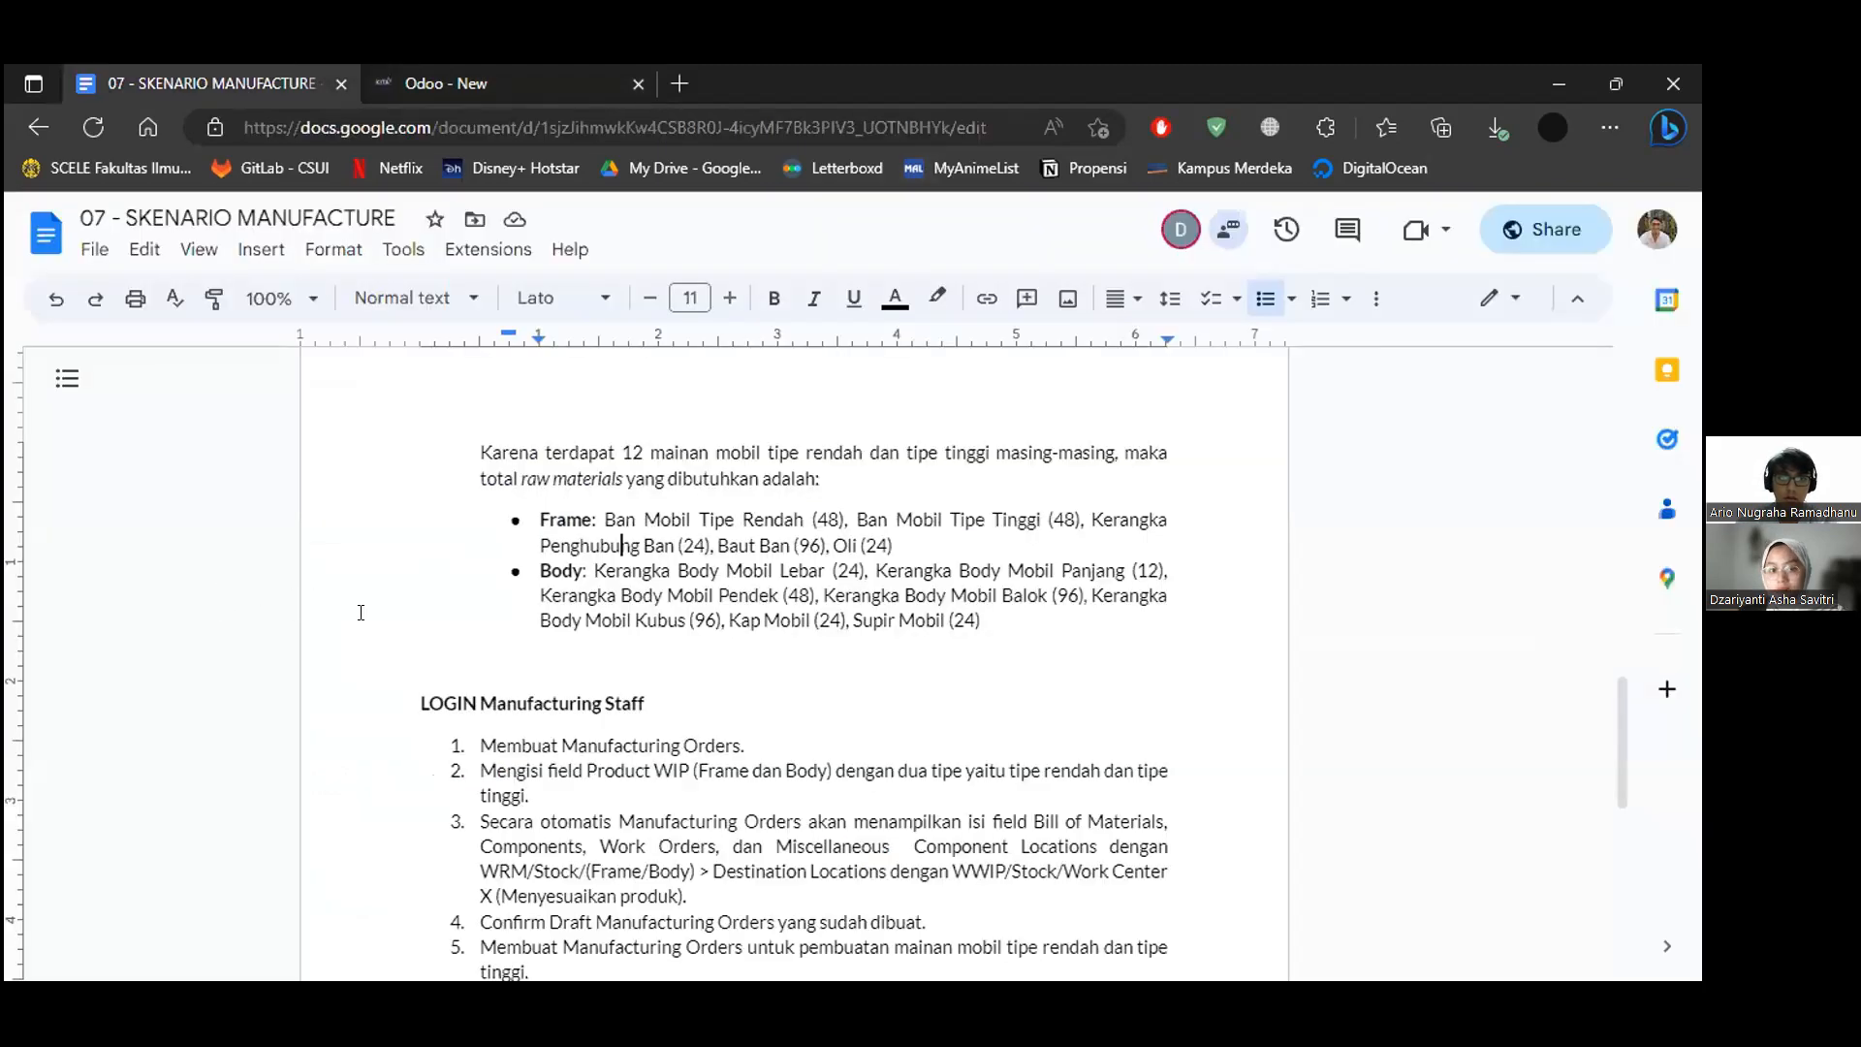
key("ctrl+Tab")
key("Tab")
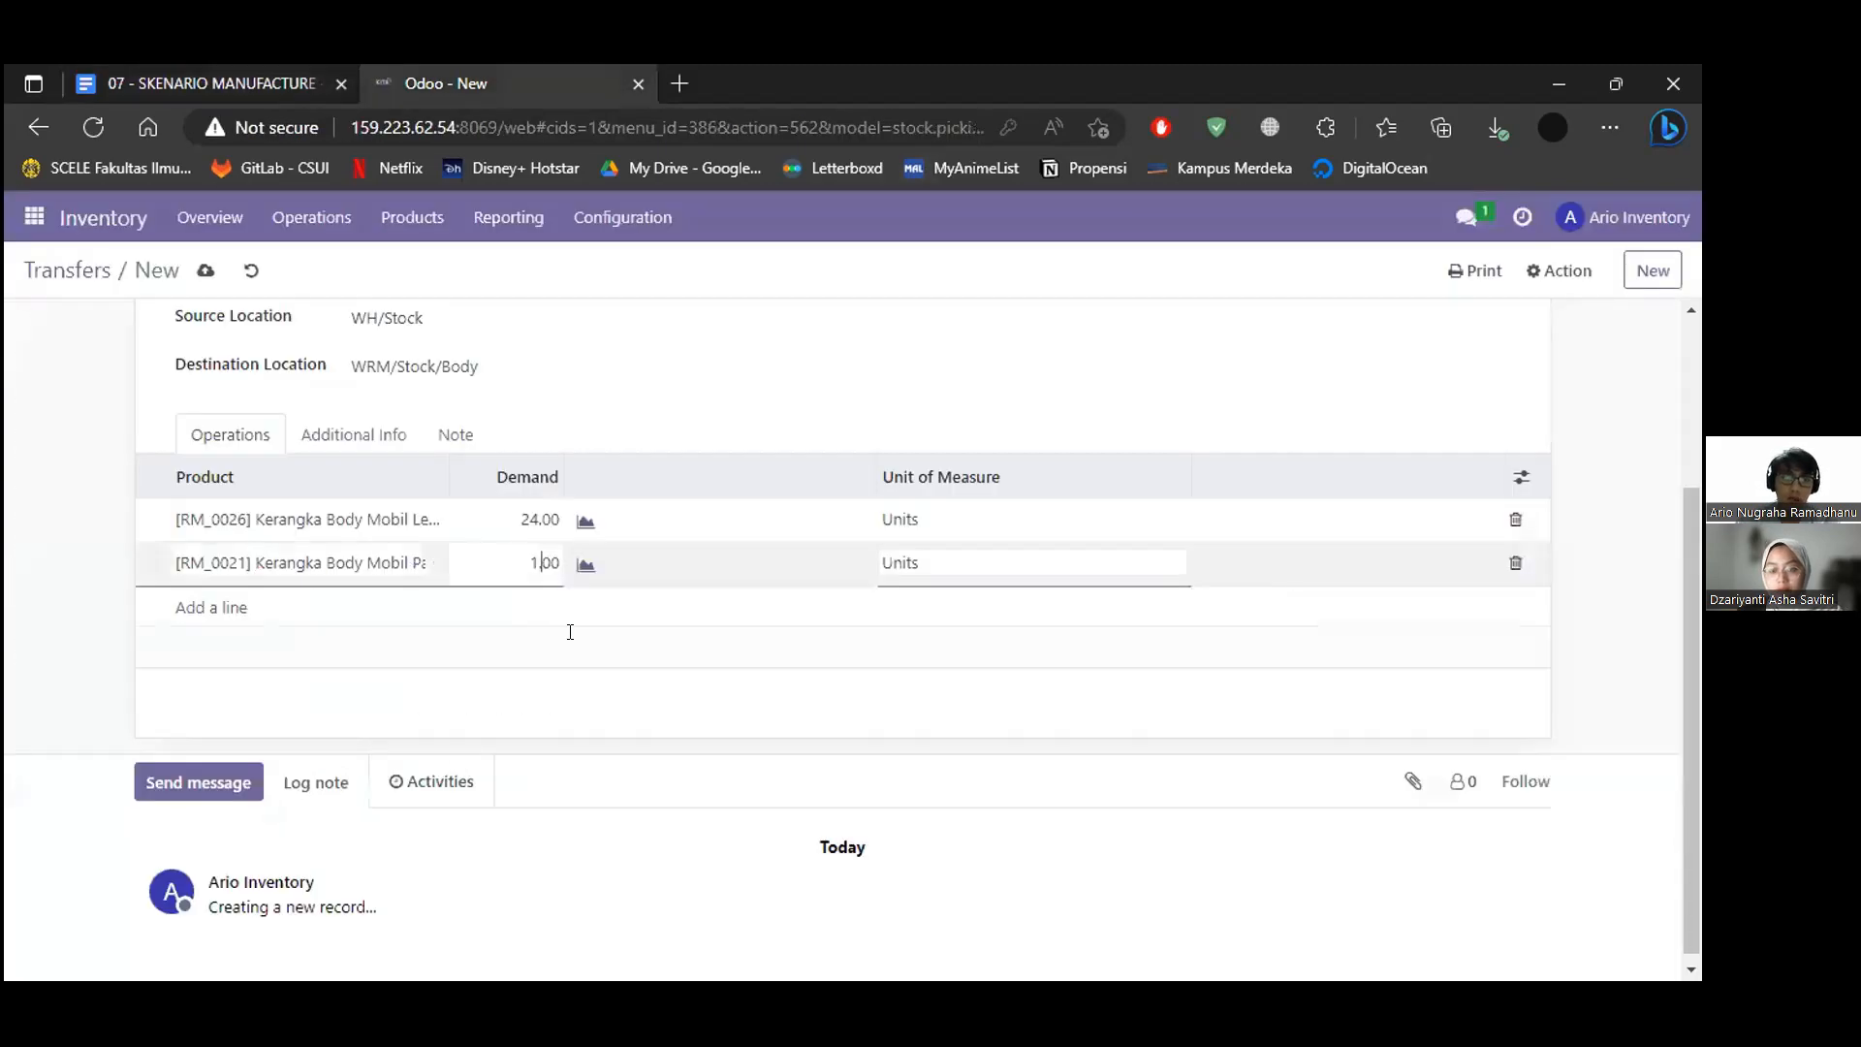
type("2")
key("Return")
Add product [RM_0022] Kerangka Body Mobil Pendek with a demand of 48, taking the quantity from the scenario document.
type("pendek")
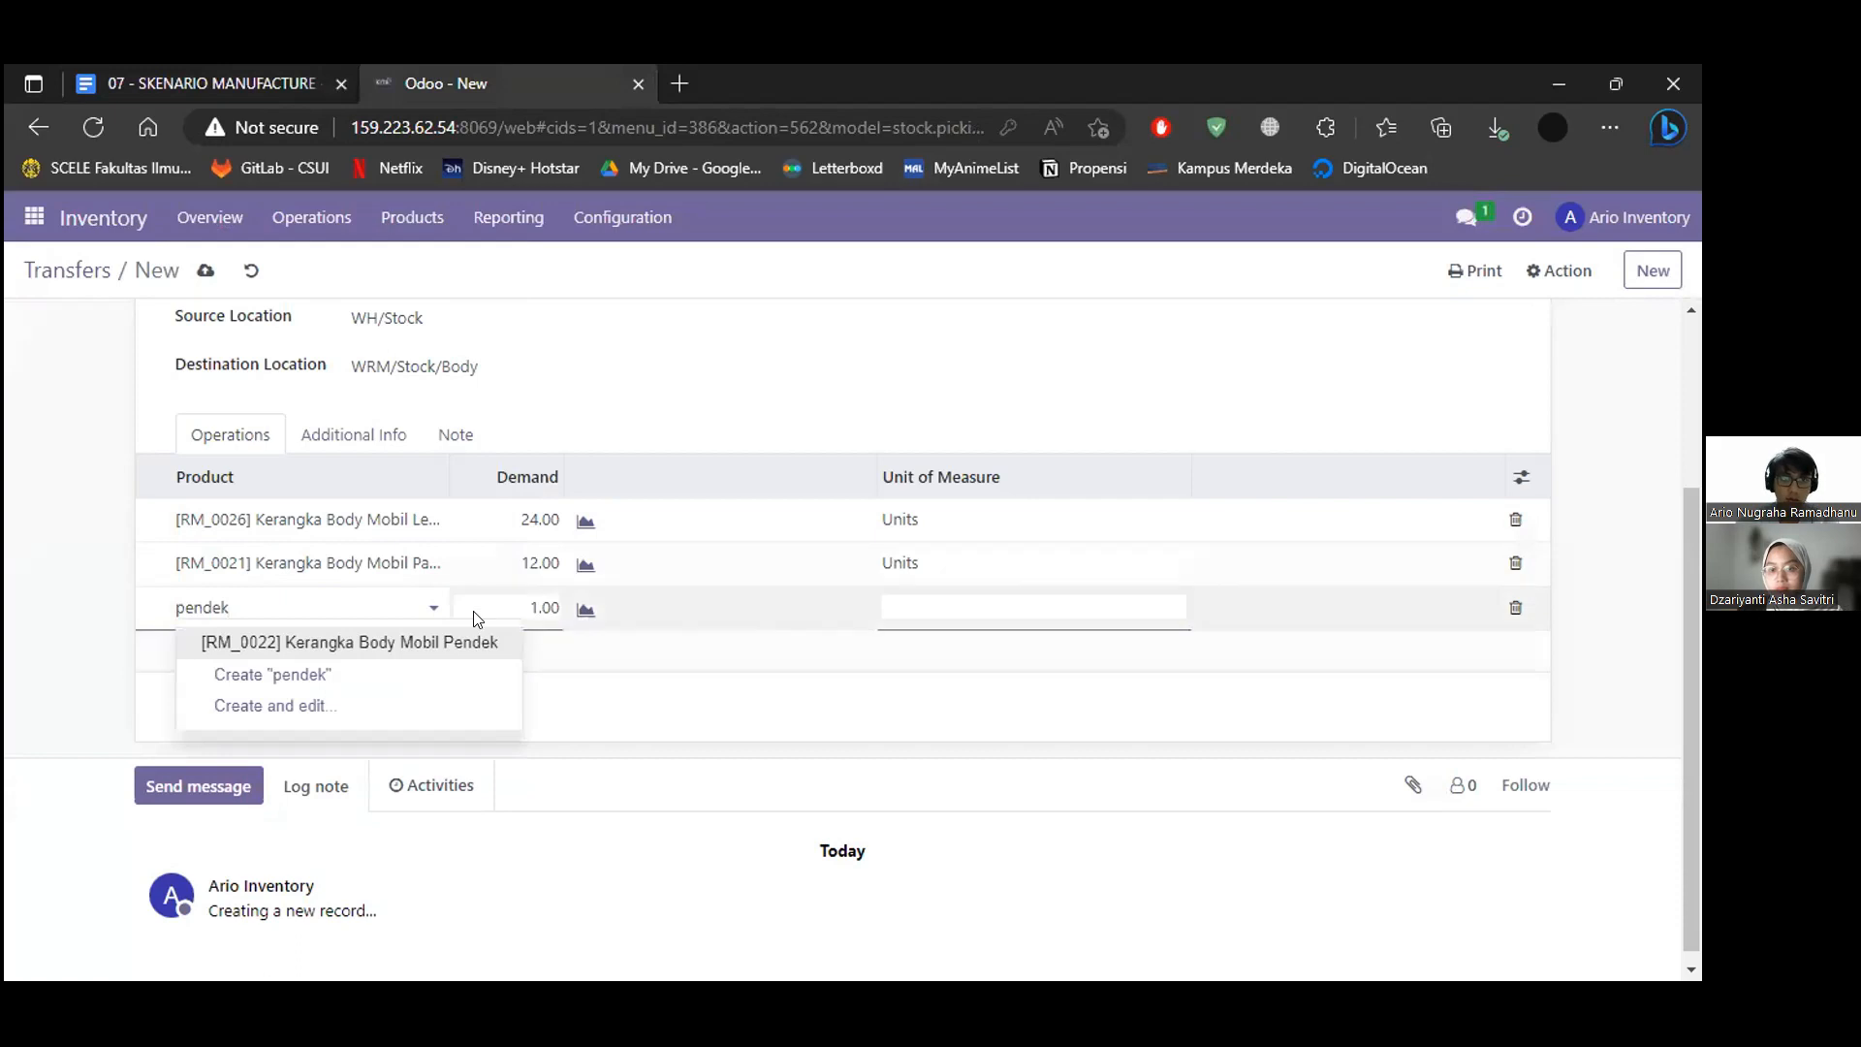
left_click(456, 640)
key("ctrl+Tab")
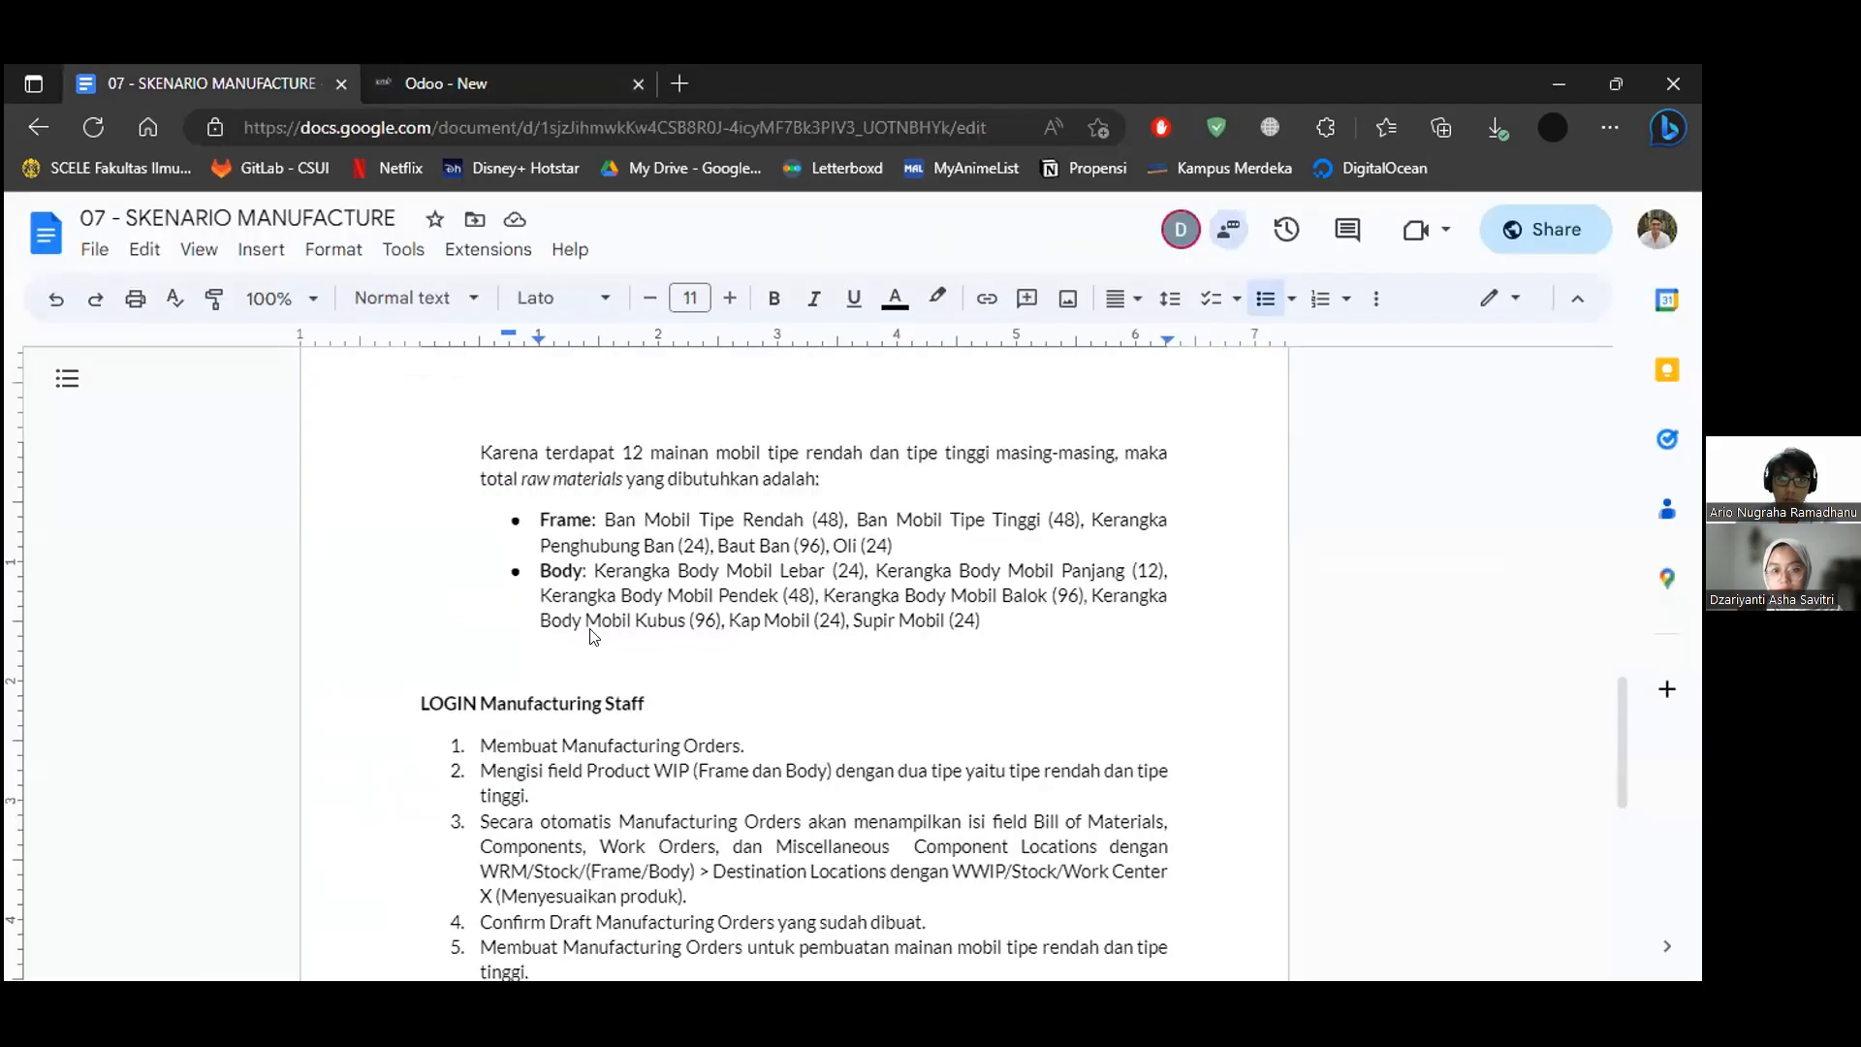
key("ctrl+Tab")
left_click(548, 608)
type("48")
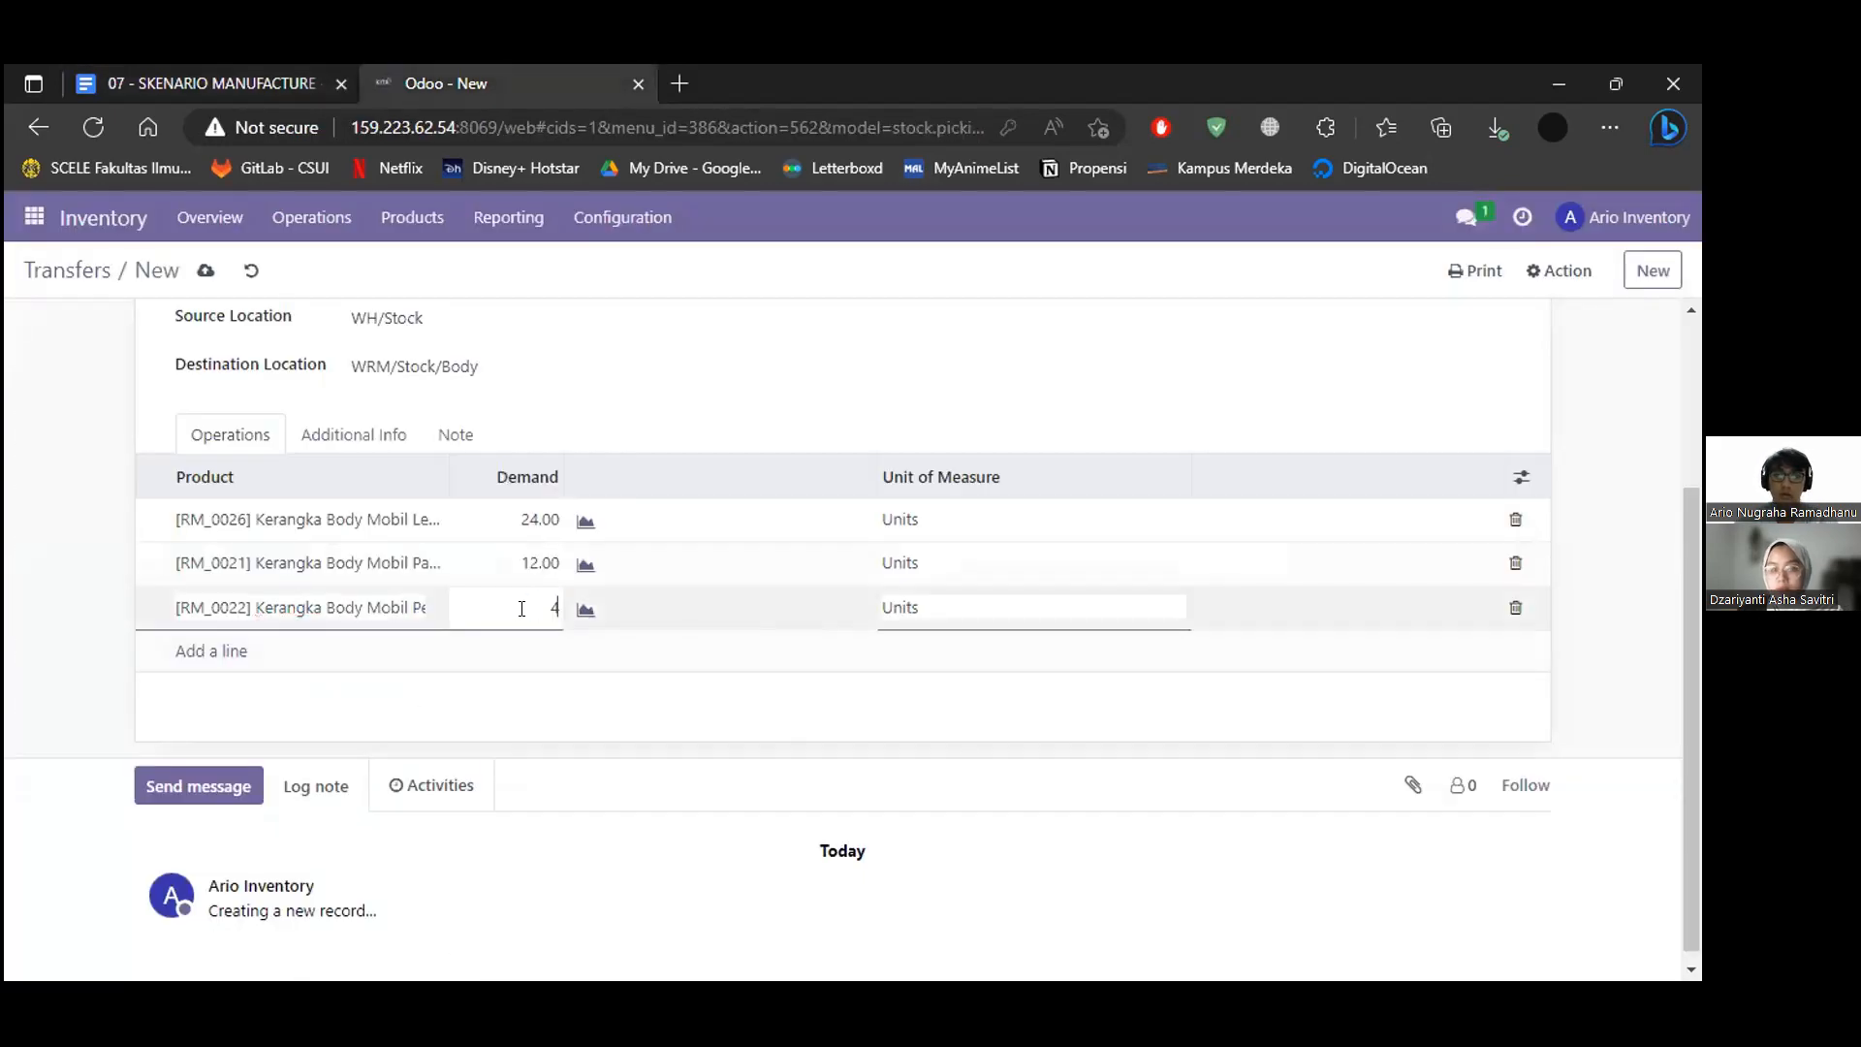
Look up the next Body material in the scenario document, and add product [RM_0023] Kerangka Body Mobil Balok with a demand of 96.
left_click(232, 650)
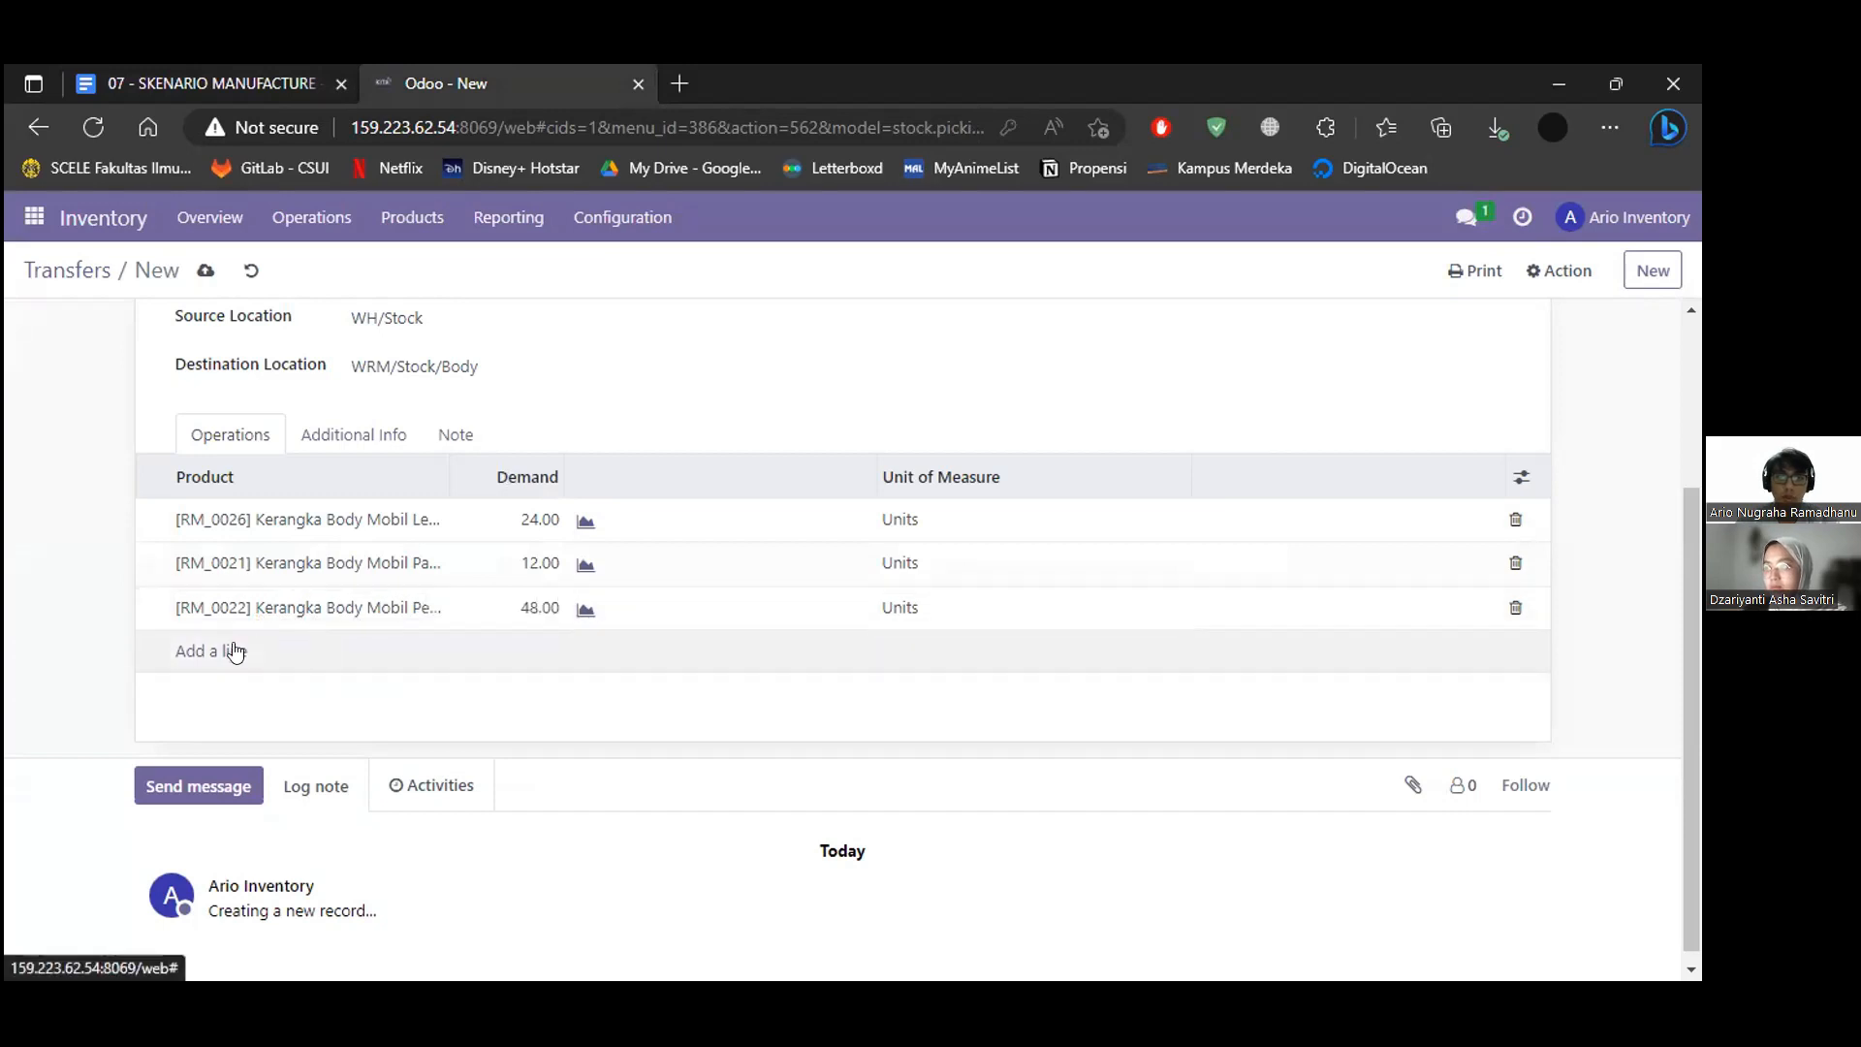
key("ctrl+Tab")
key("ctrl+Tab")
type("ba")
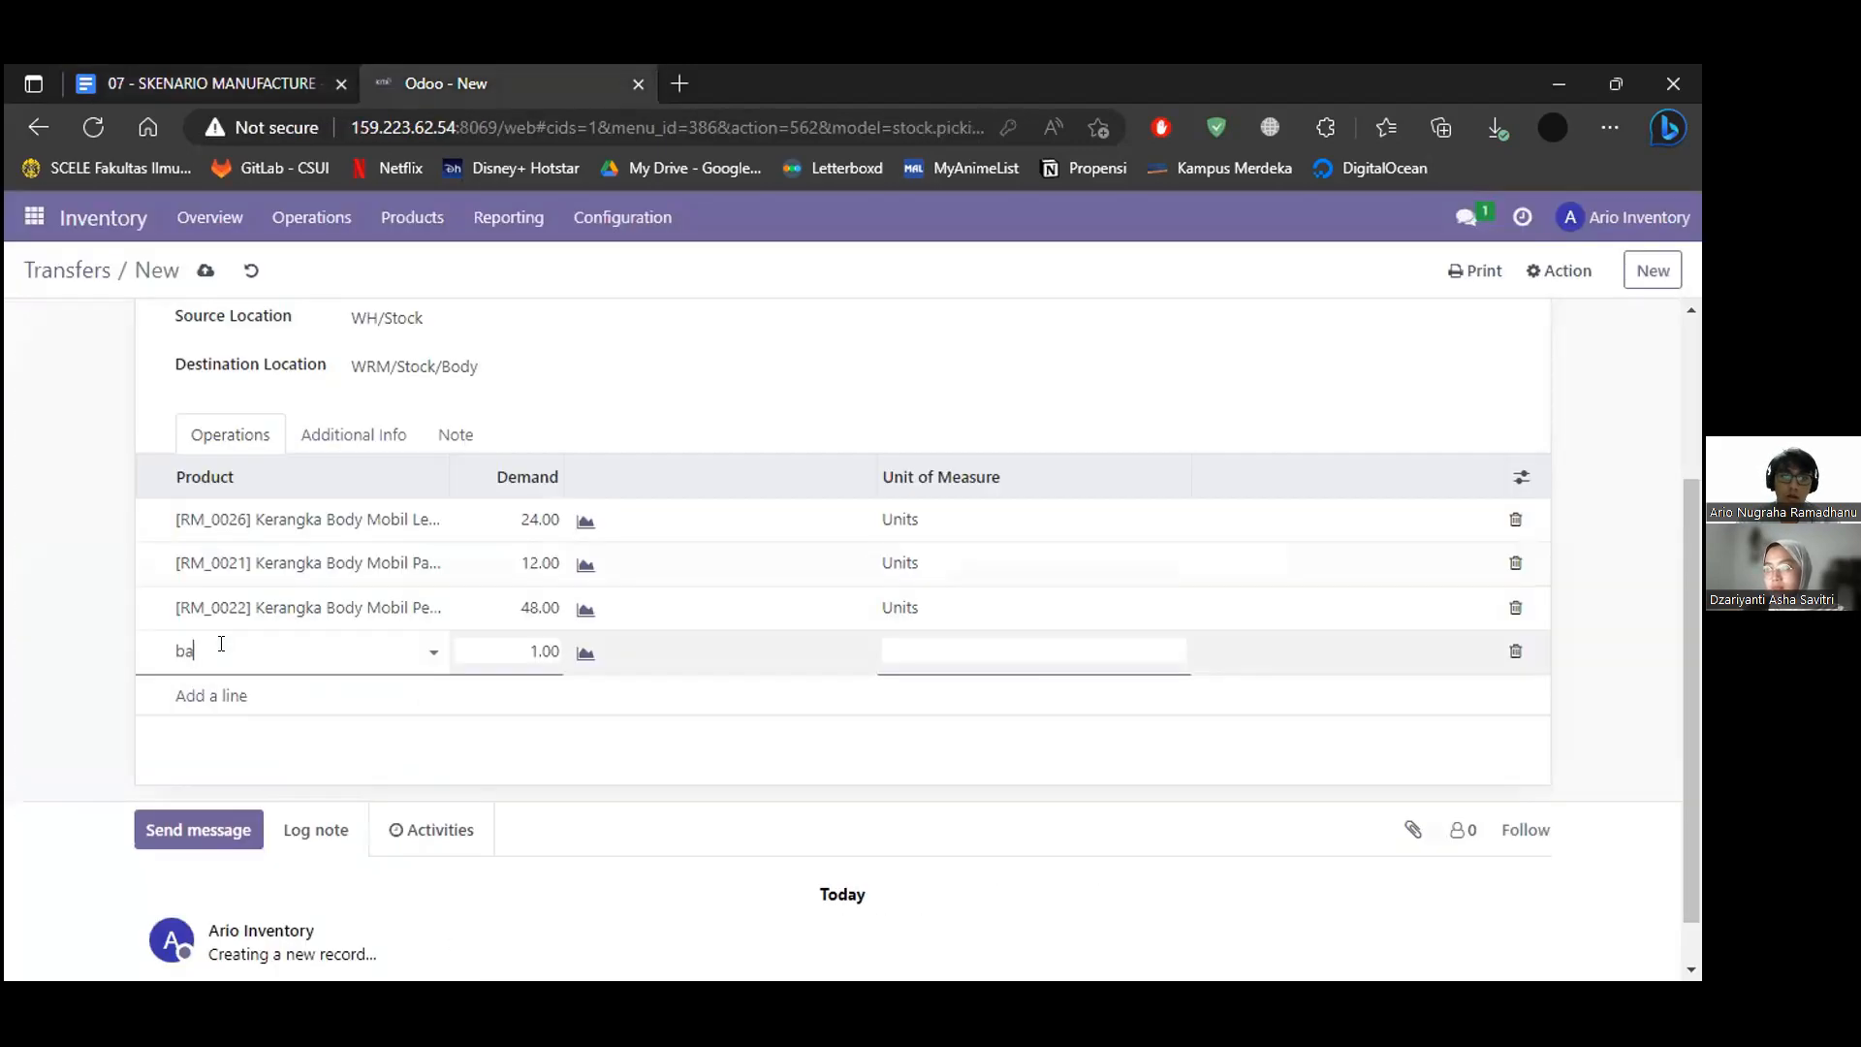
left_click(252, 685)
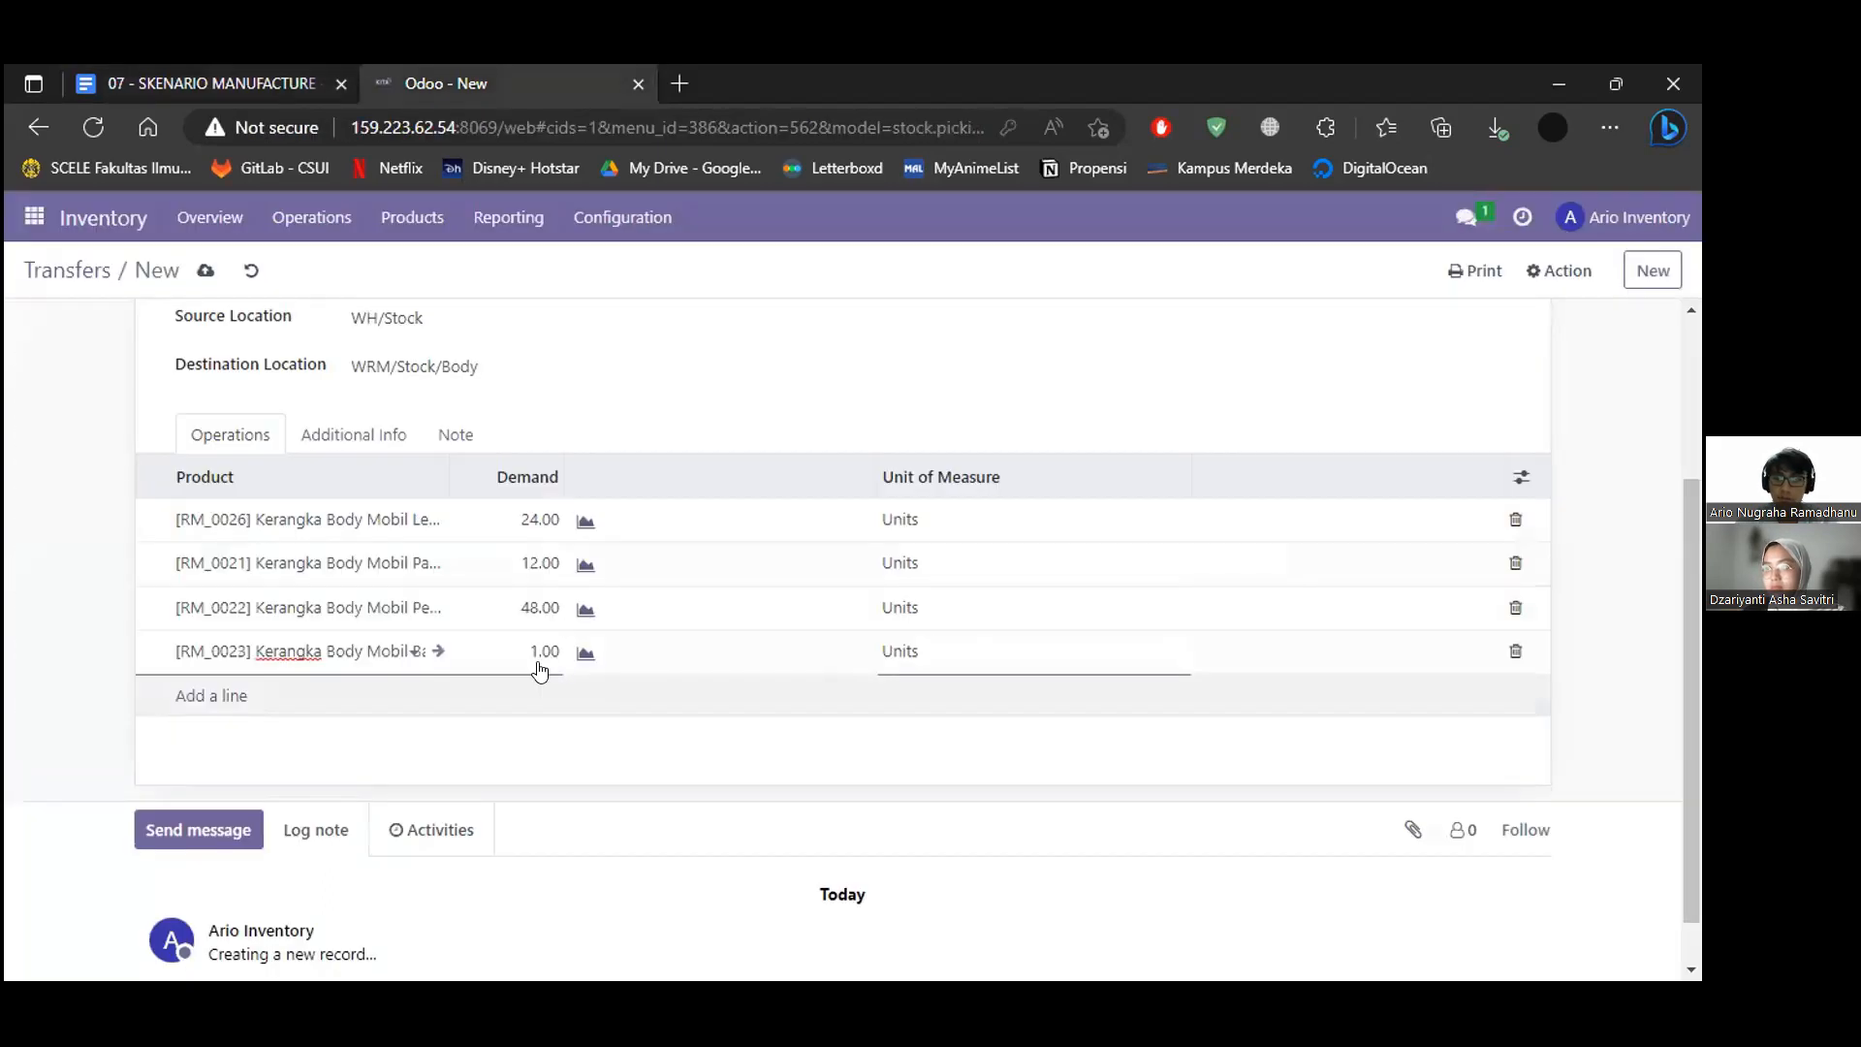
left_click(543, 659)
type("96")
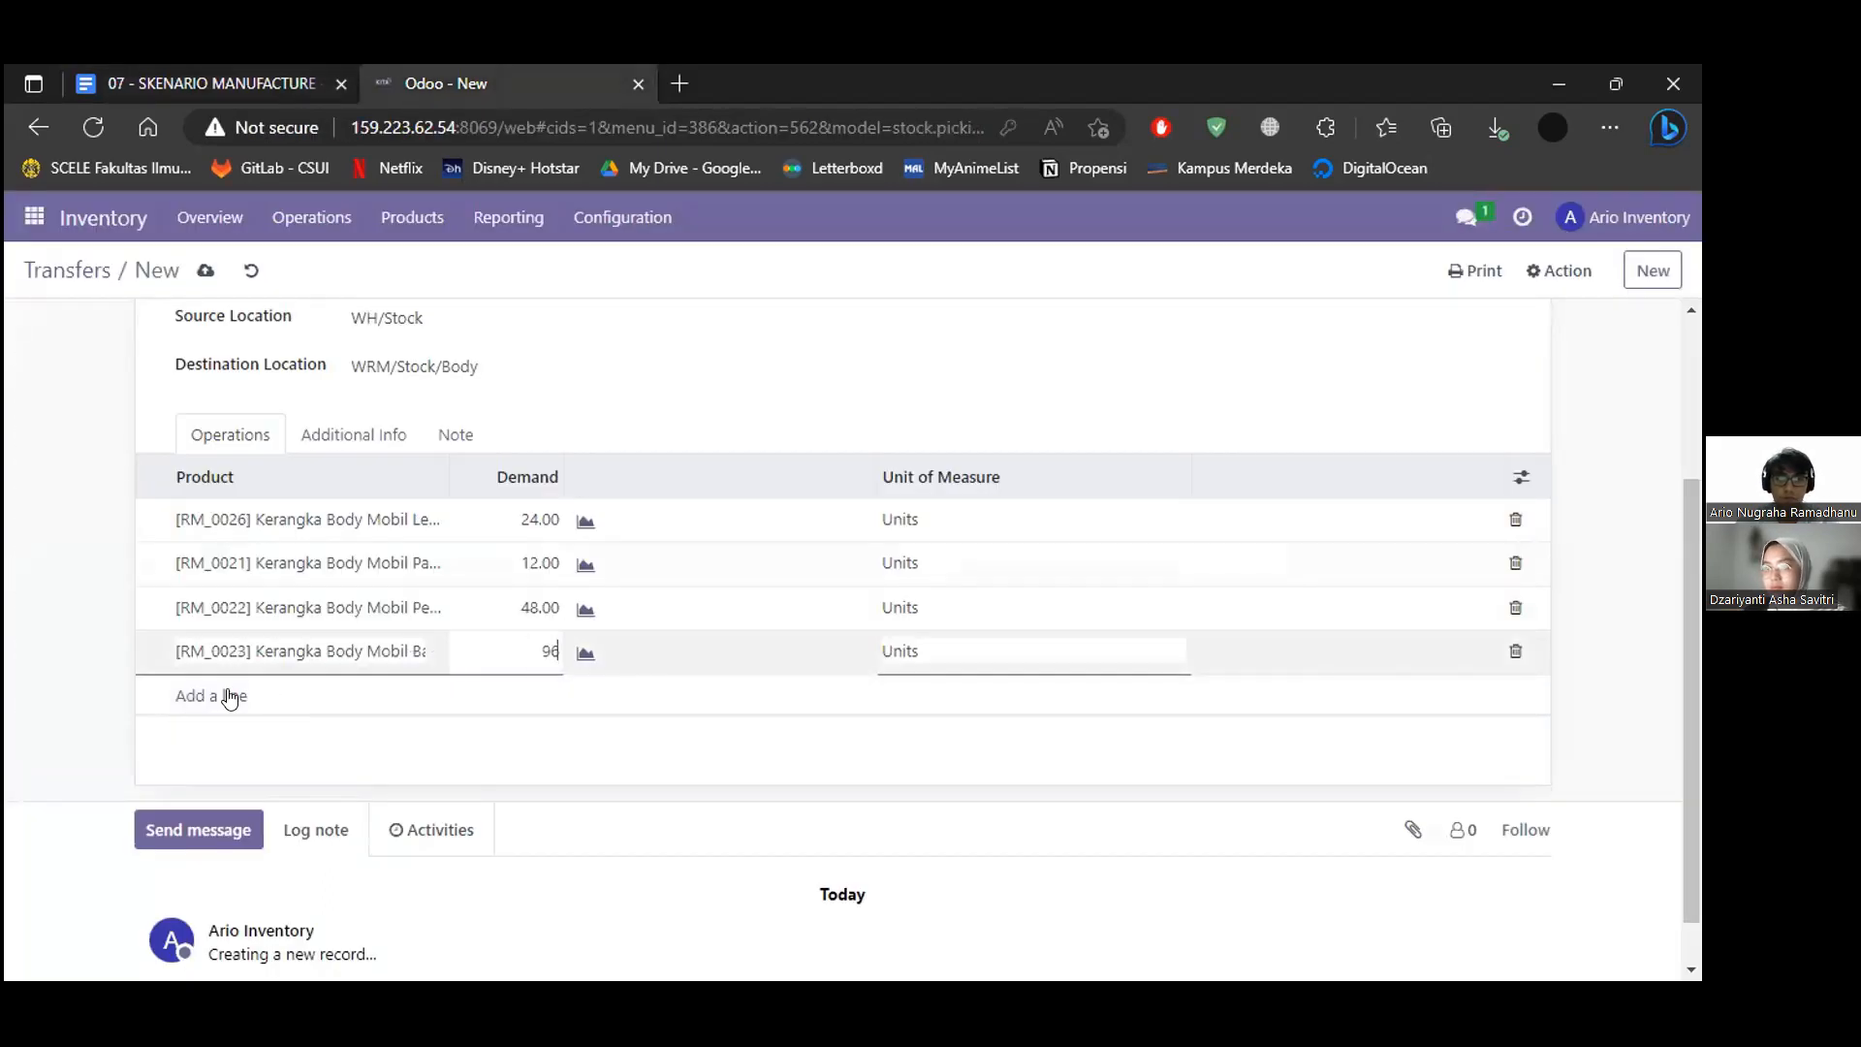
Check the scenario document for the following Body material, and add product [RM_0024] Kerangka Body Mobil Kubus with a demand of 96.
left_click(223, 690)
key("ctrl+shift+Tab")
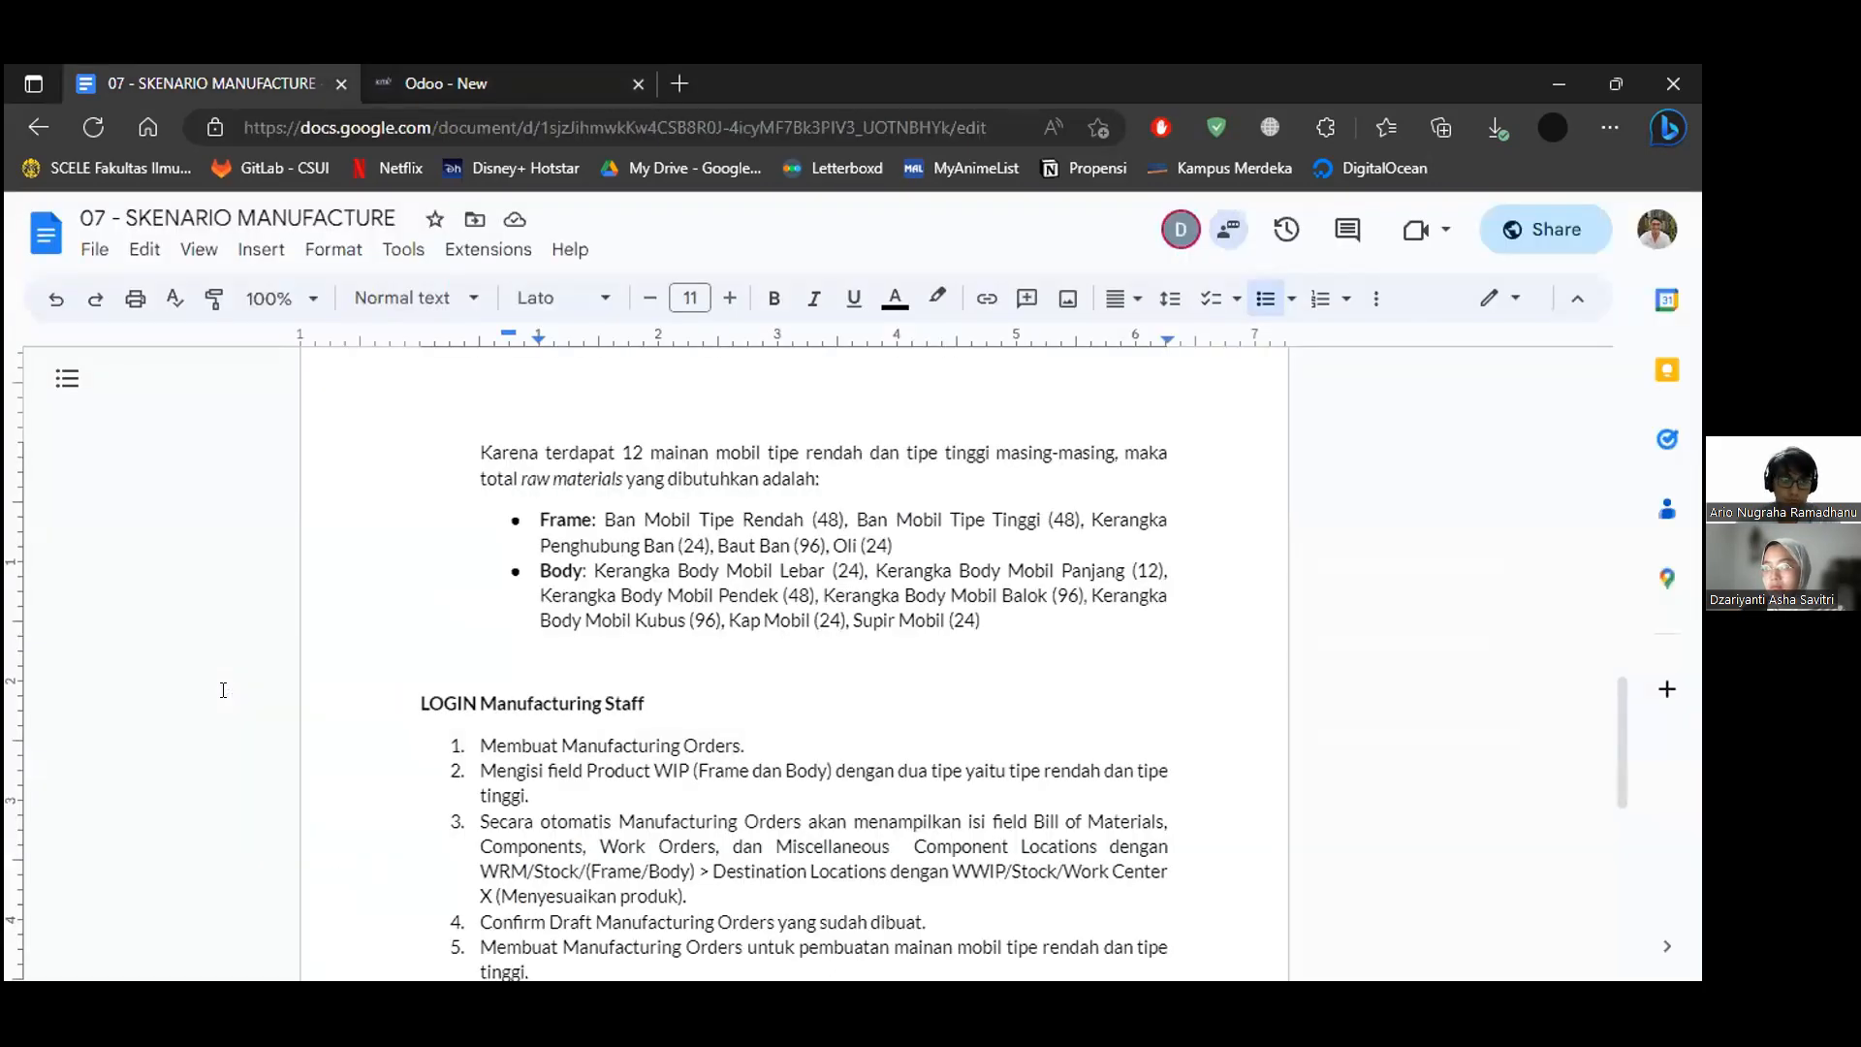
key("ctrl+Tab")
type("kubus")
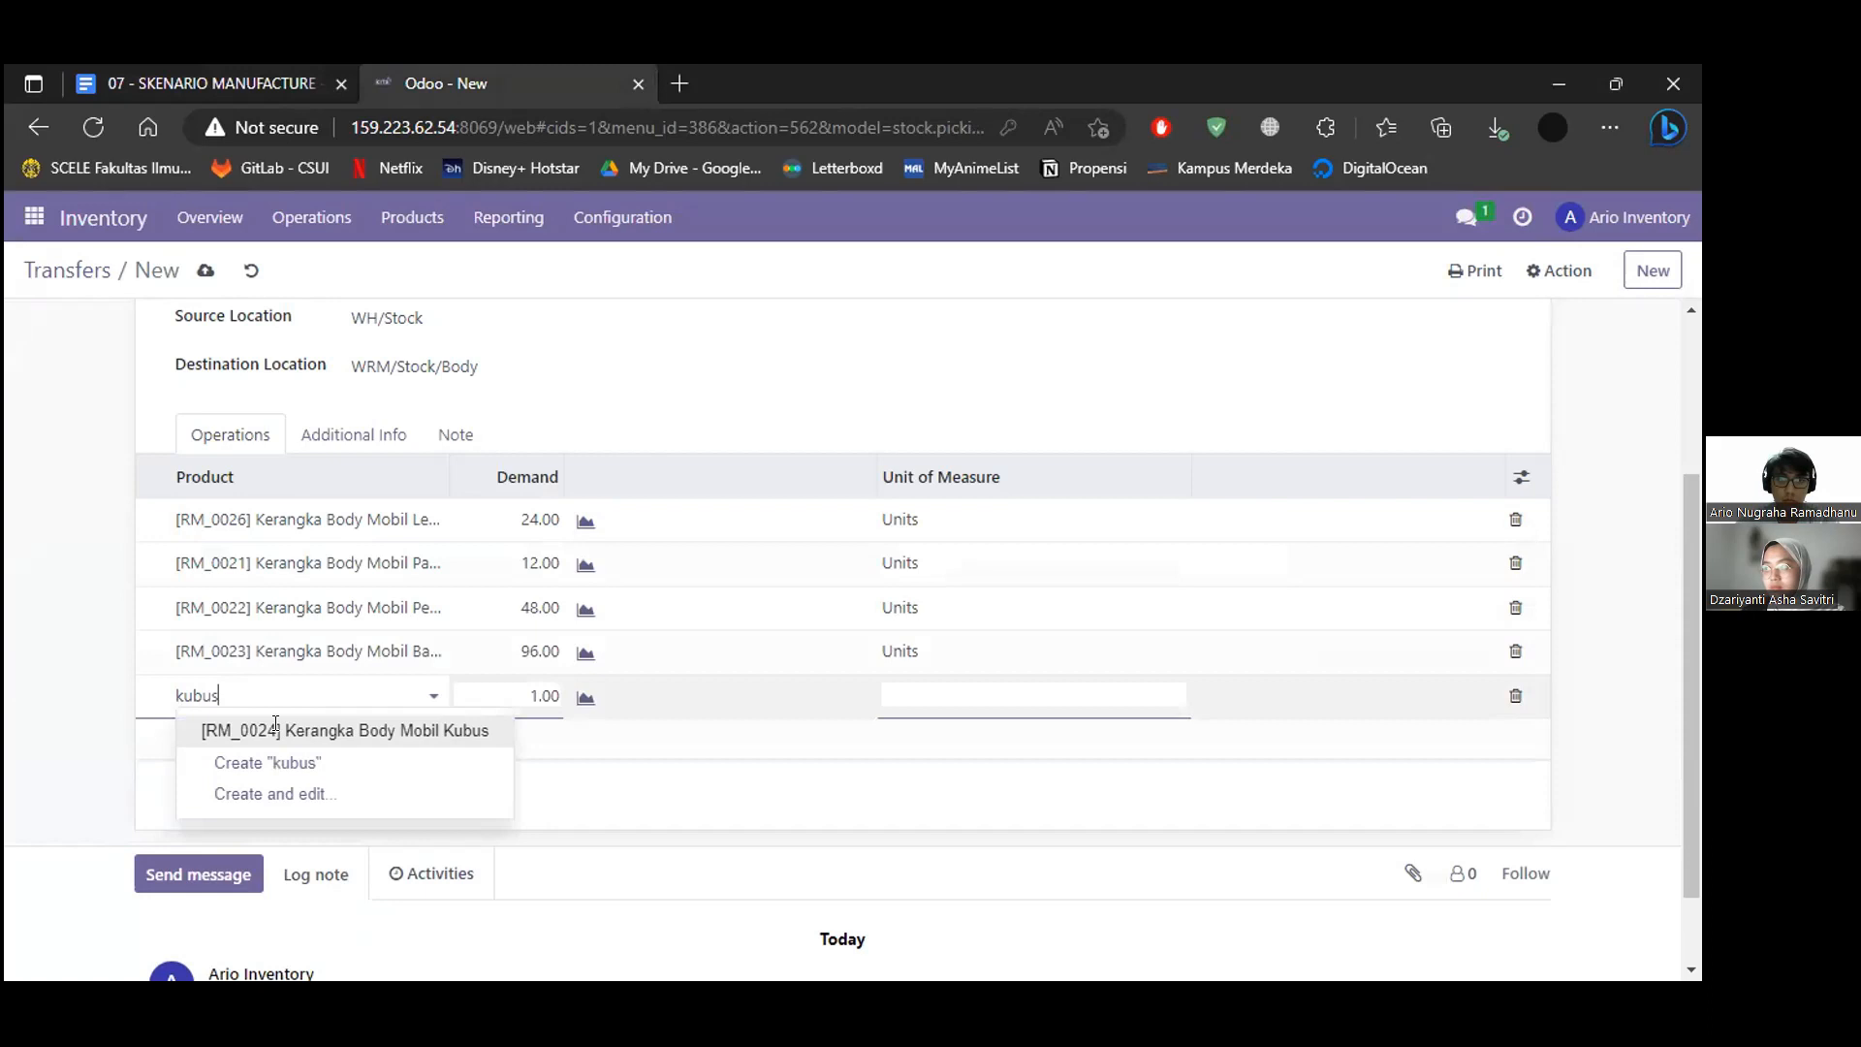
left_click(276, 730)
left_click(539, 694)
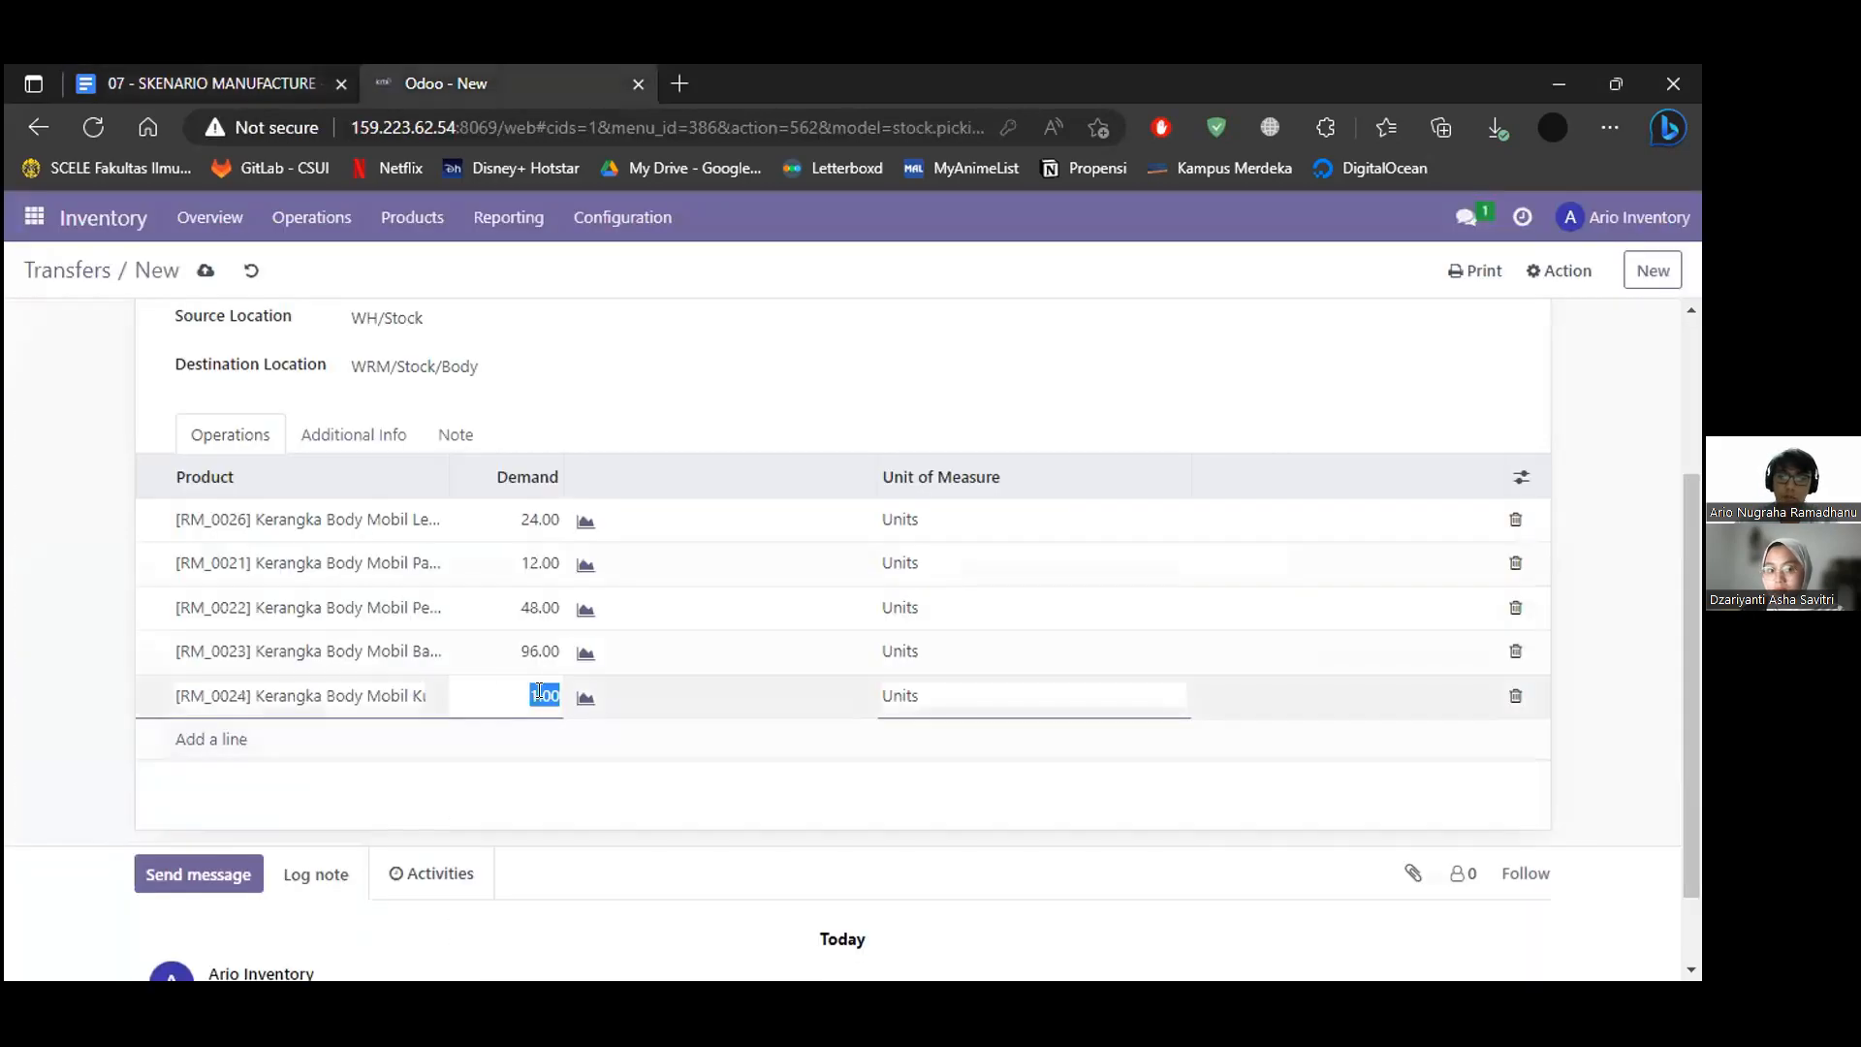
type("96")
Add product [RM_0025] Kap Mobil with a demand of 24 to the transfer, checking the quantity in the scenario document.
left_click(221, 738)
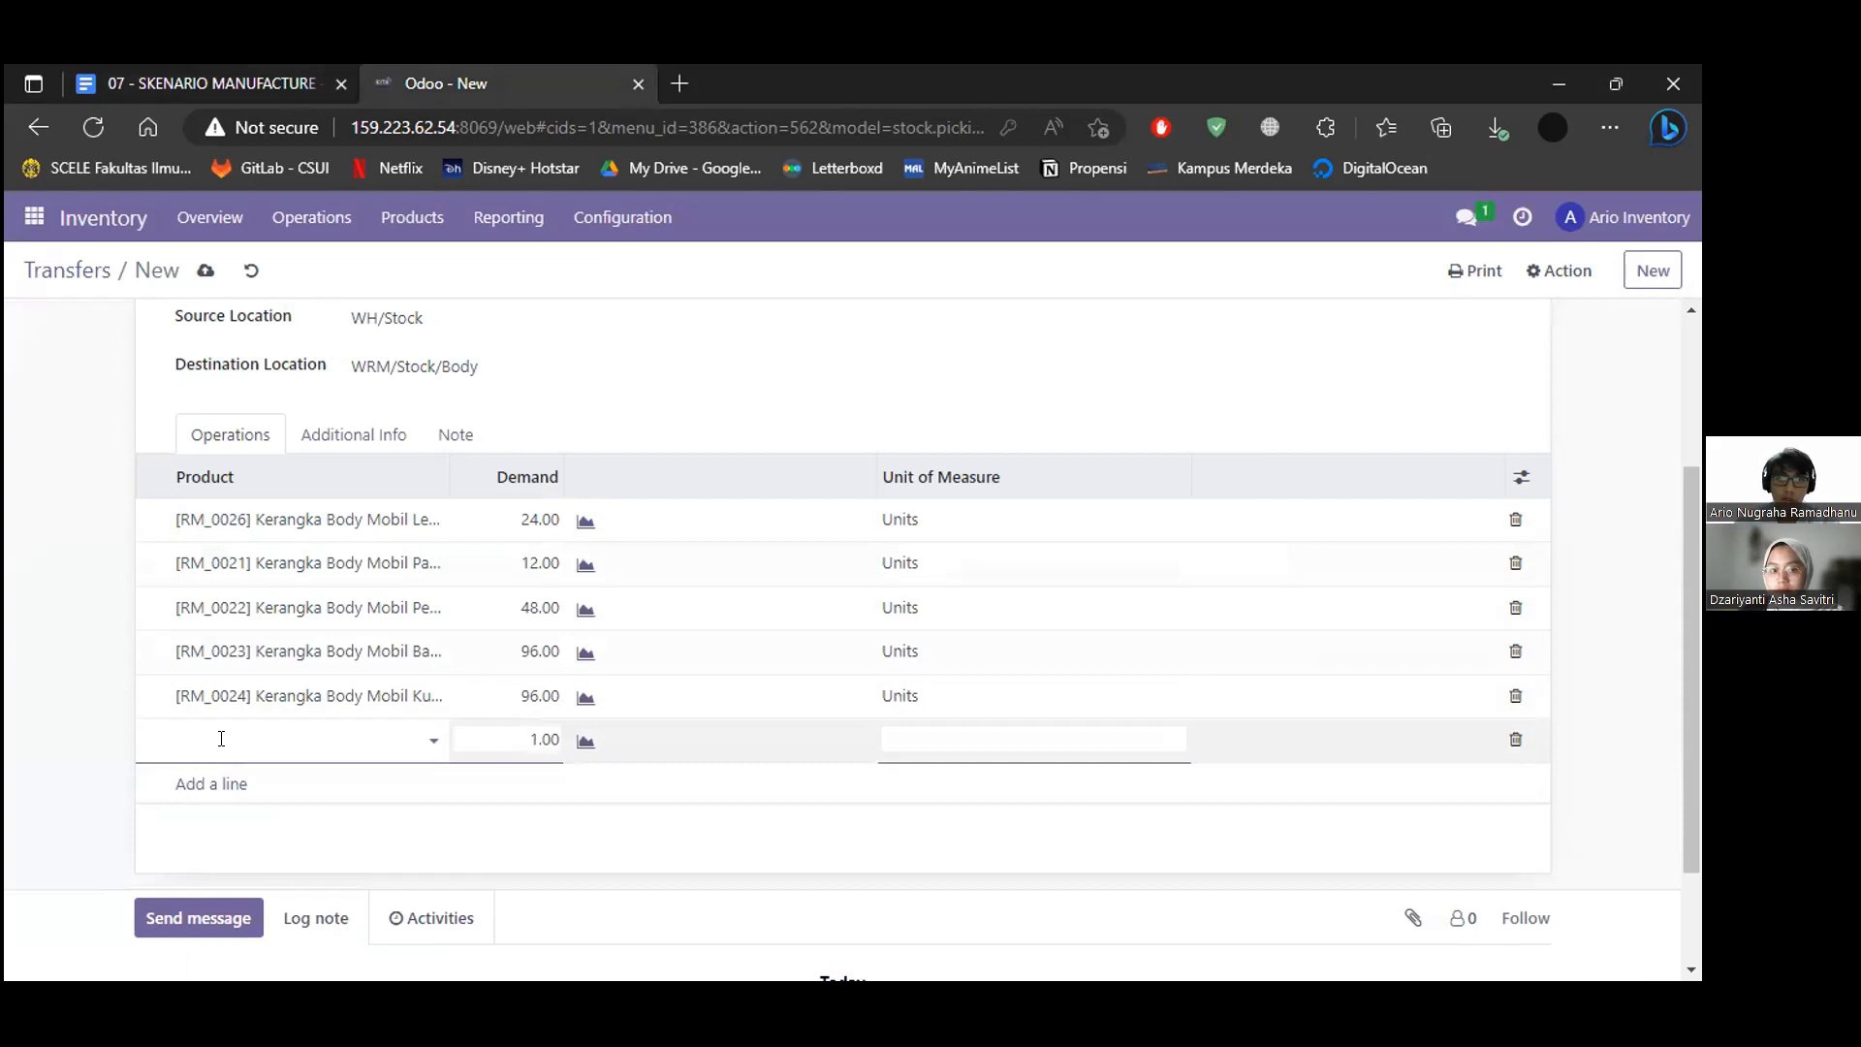
key("ctrl+Tab")
key("ctrl+Tab")
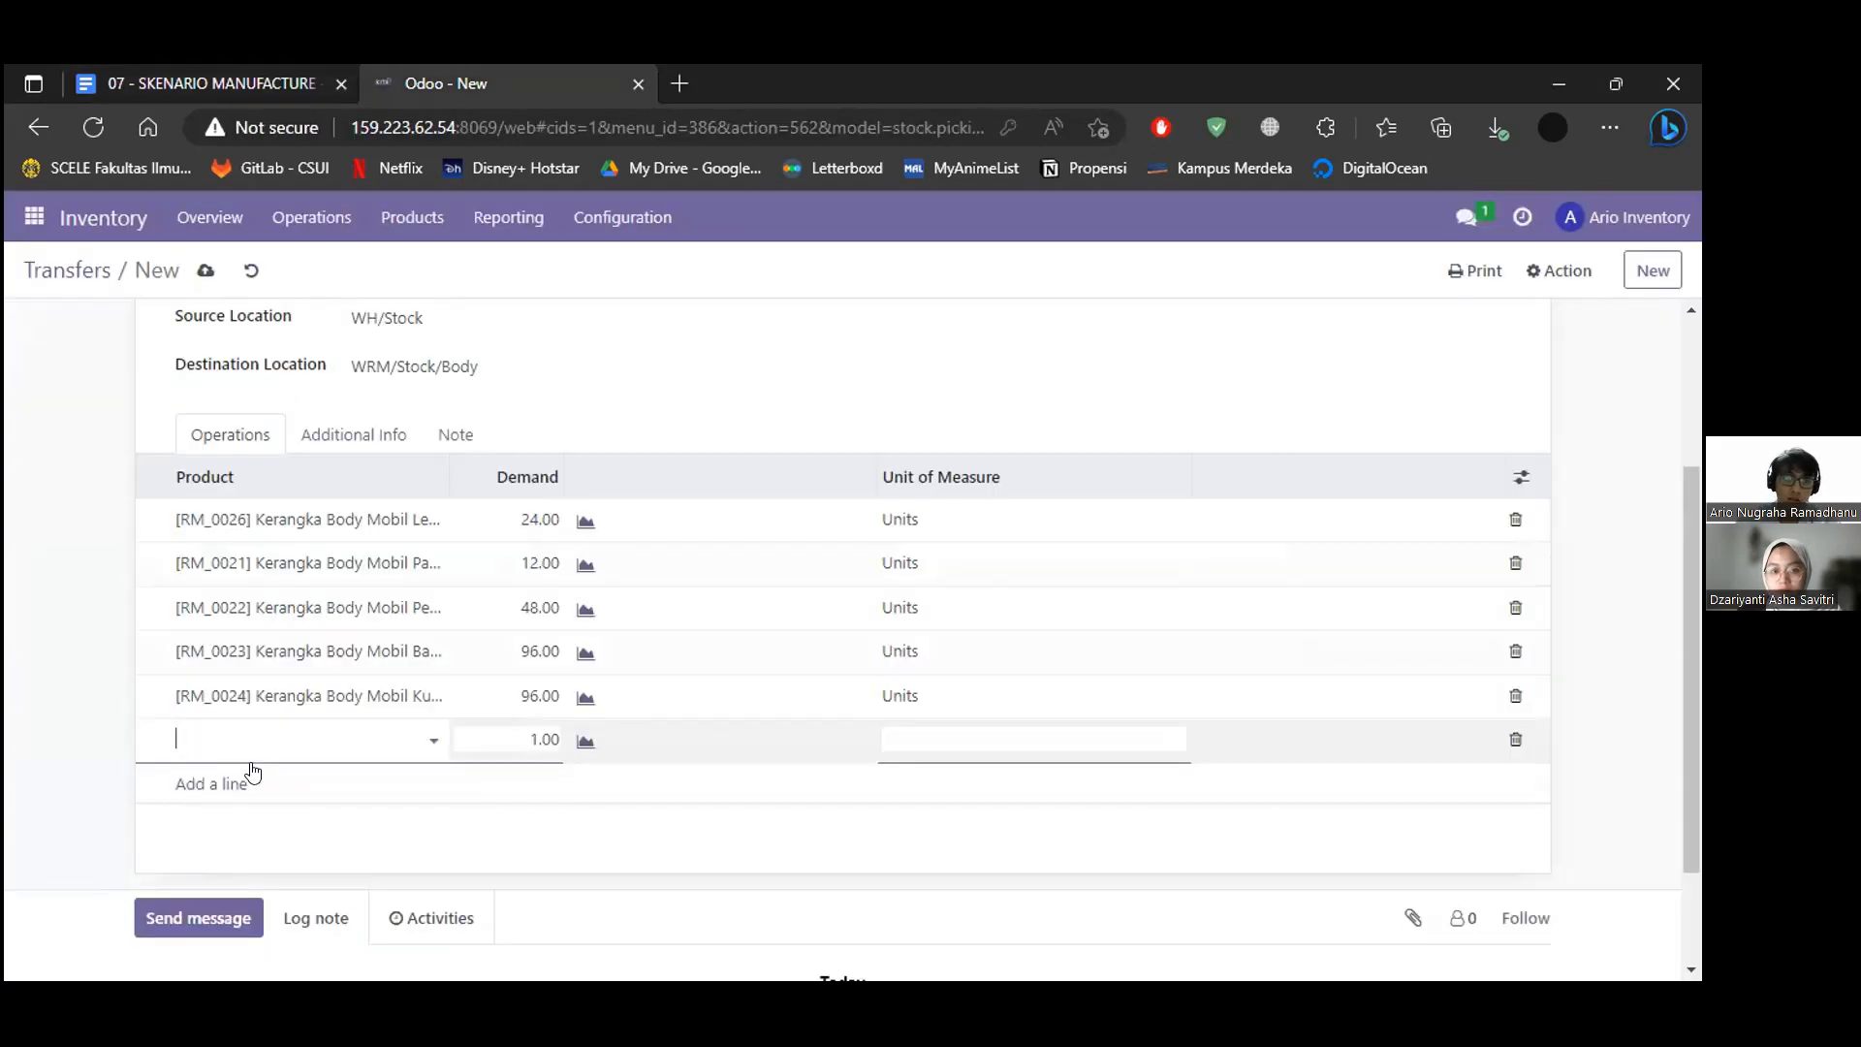
type("kap")
left_click(254, 774)
key("ctrl+Tab")
key("ctrl+Tab")
left_click(539, 734)
type("24")
Add the last Body material, product [RM_0031] Supir Mobil, with a demand of 24 to the transfer.
left_click(217, 781)
type("supir")
left_click(260, 818)
left_click(479, 793)
type("24")
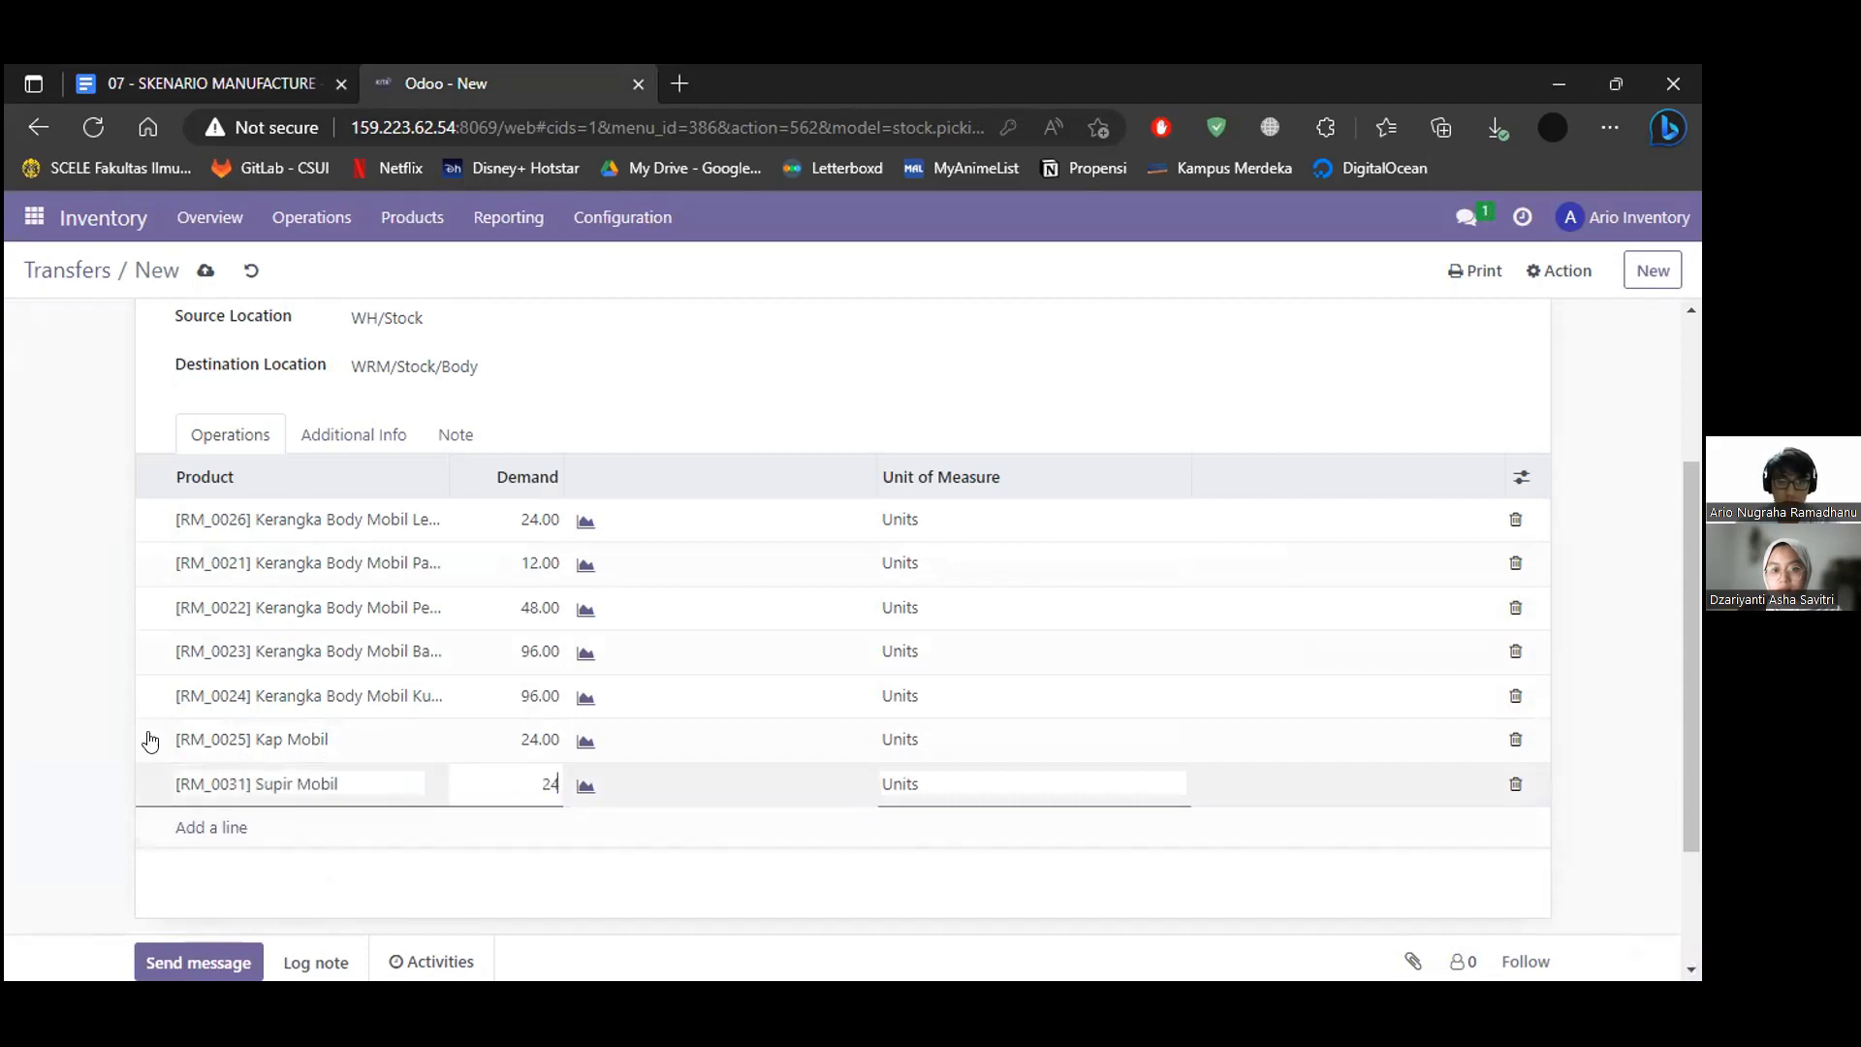
left_click(62, 714)
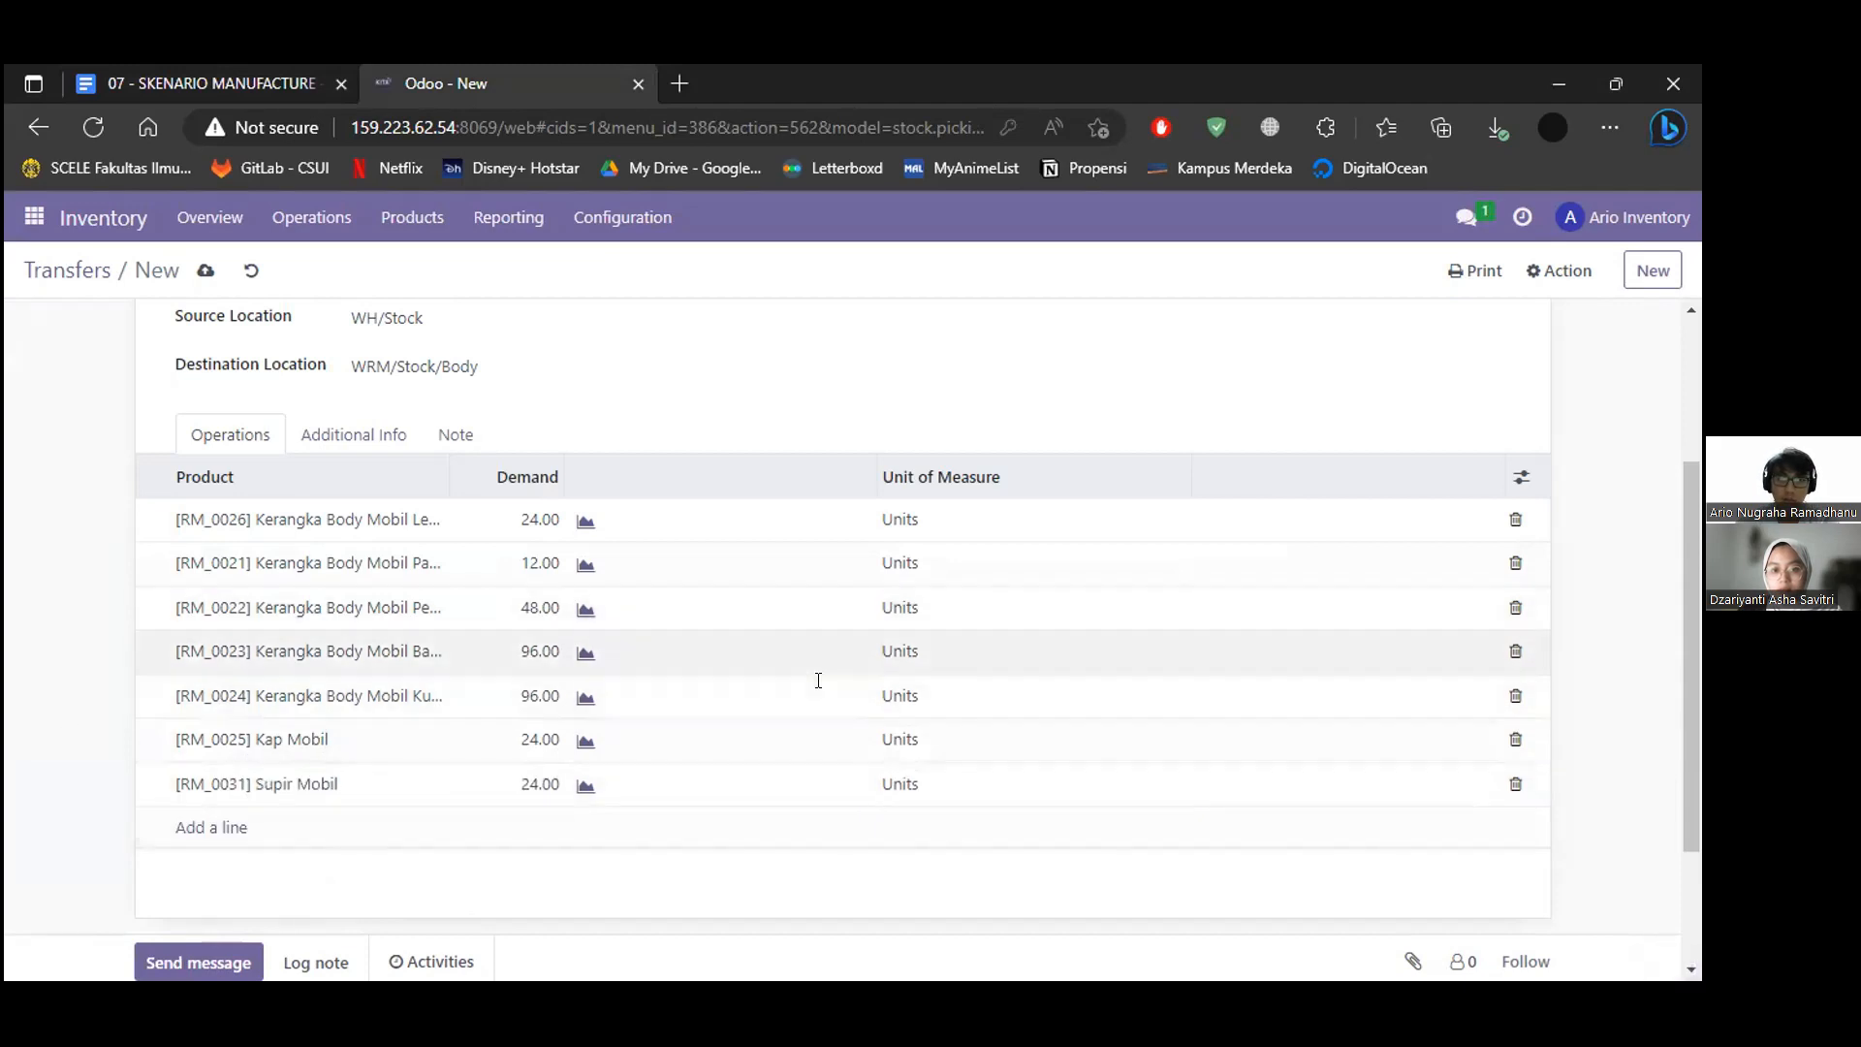
Compare the transfer's product lines and locations with the Body raw material totals in the scenario document.
scroll(939, 616, "up", 1)
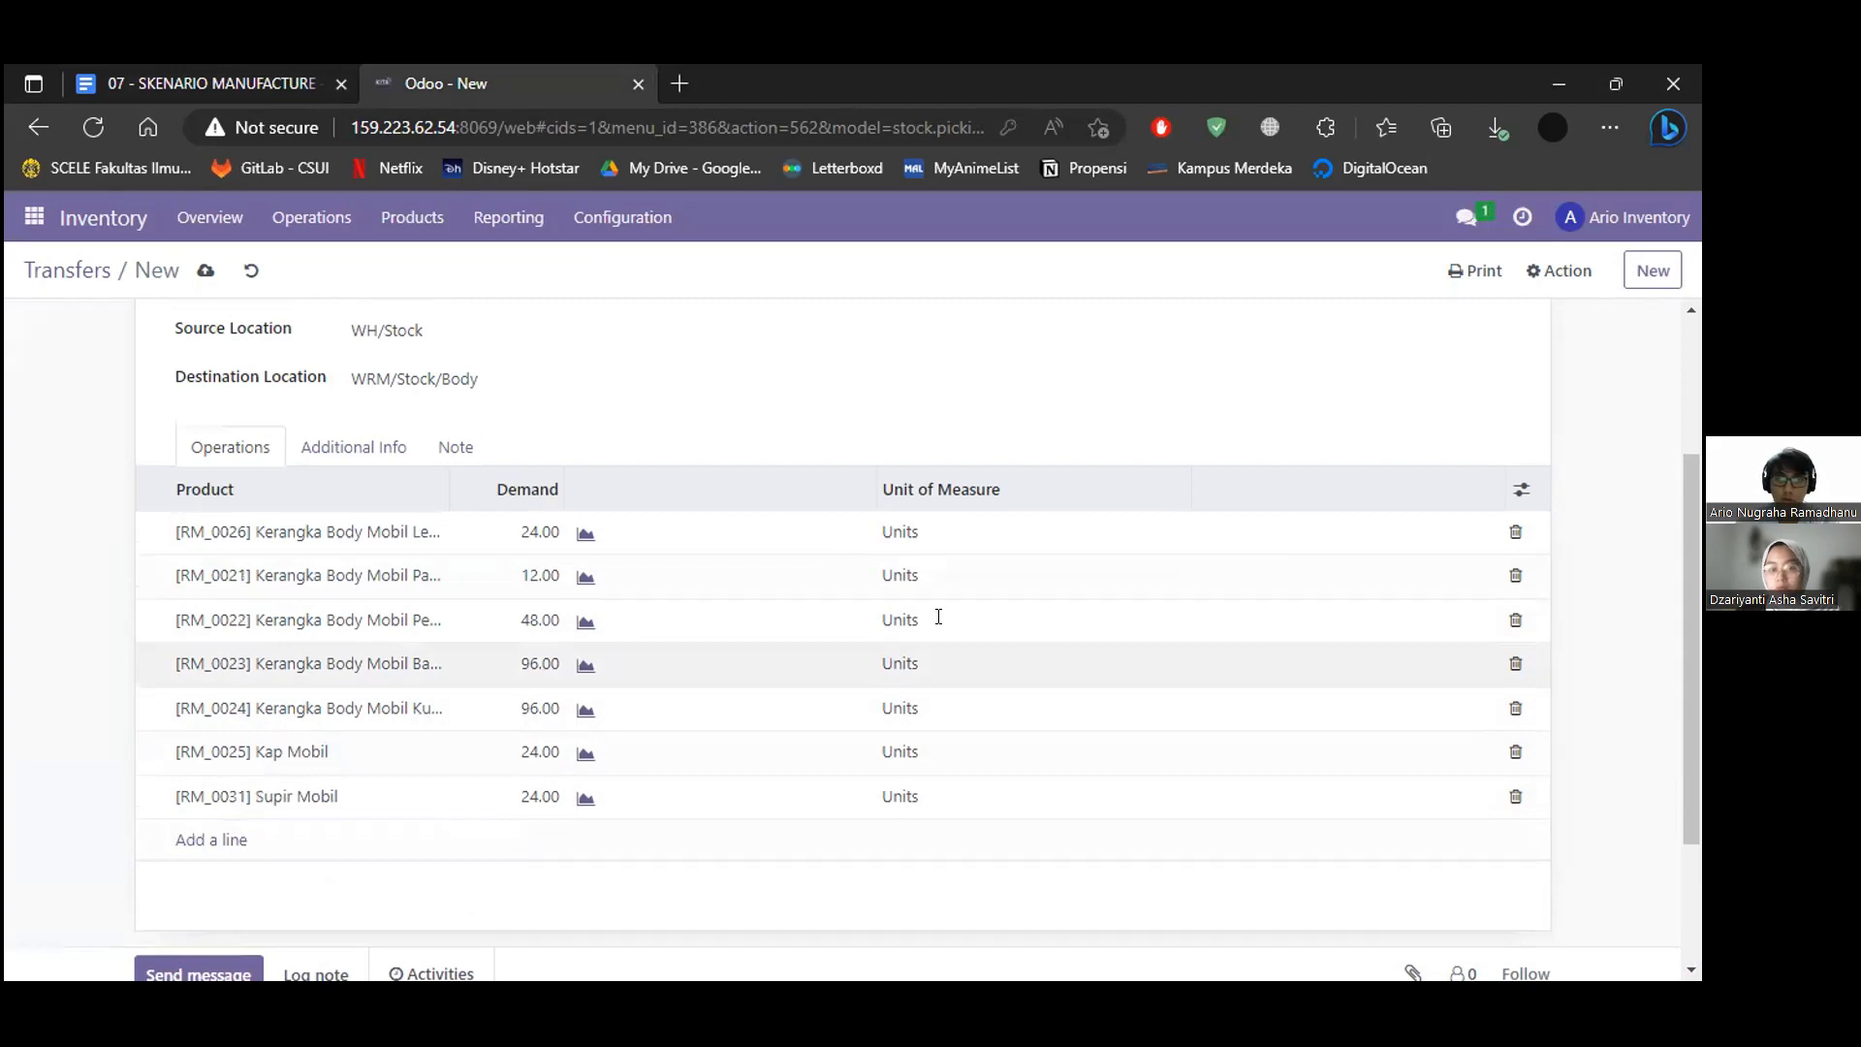
scroll(938, 617, "up", 2)
key("ctrl+Tab")
key("ctrl+Tab")
key("ctrl+Tab")
scroll(715, 715, "down", 1)
key("ctrl+Tab")
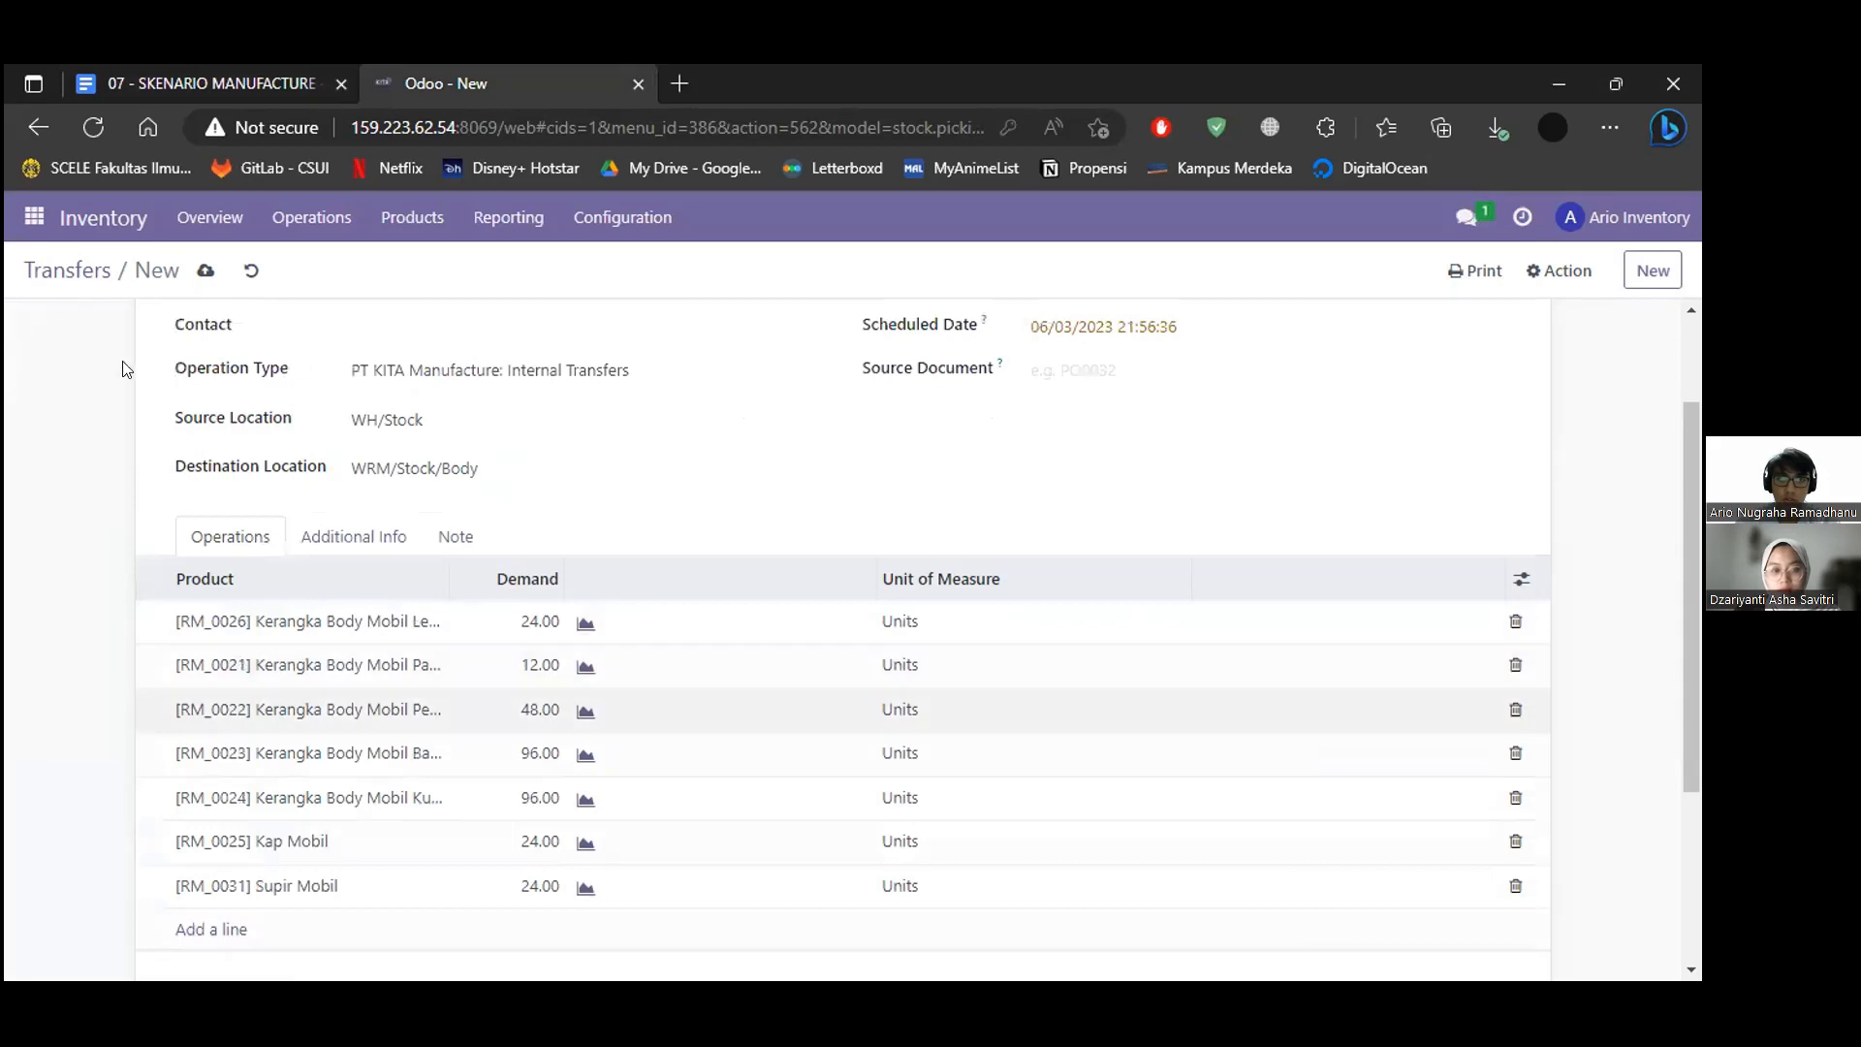
Mark the Body transfer as to do and validate it, applying the immediate transfer for all quantities.
scroll(117, 355, "up", 2)
left_click(93, 315)
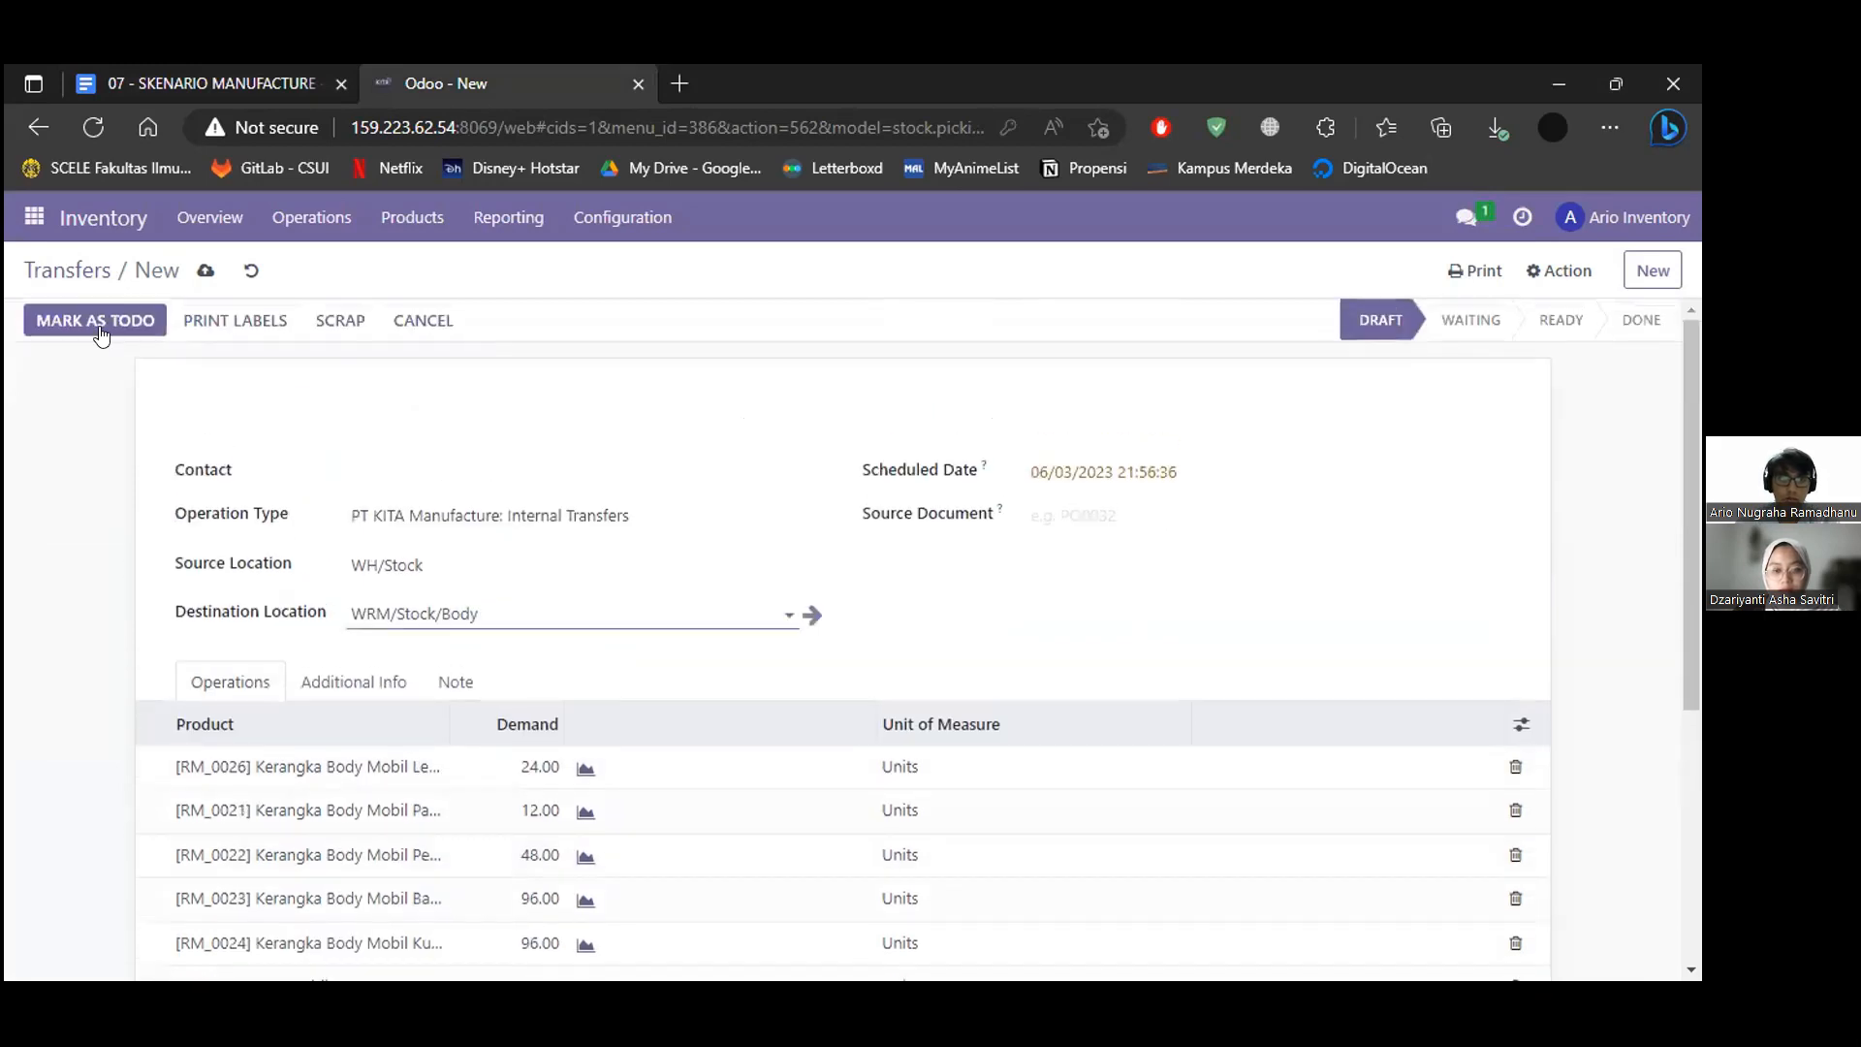
scroll(722, 403, "down", 2)
scroll(682, 407, "up", 2)
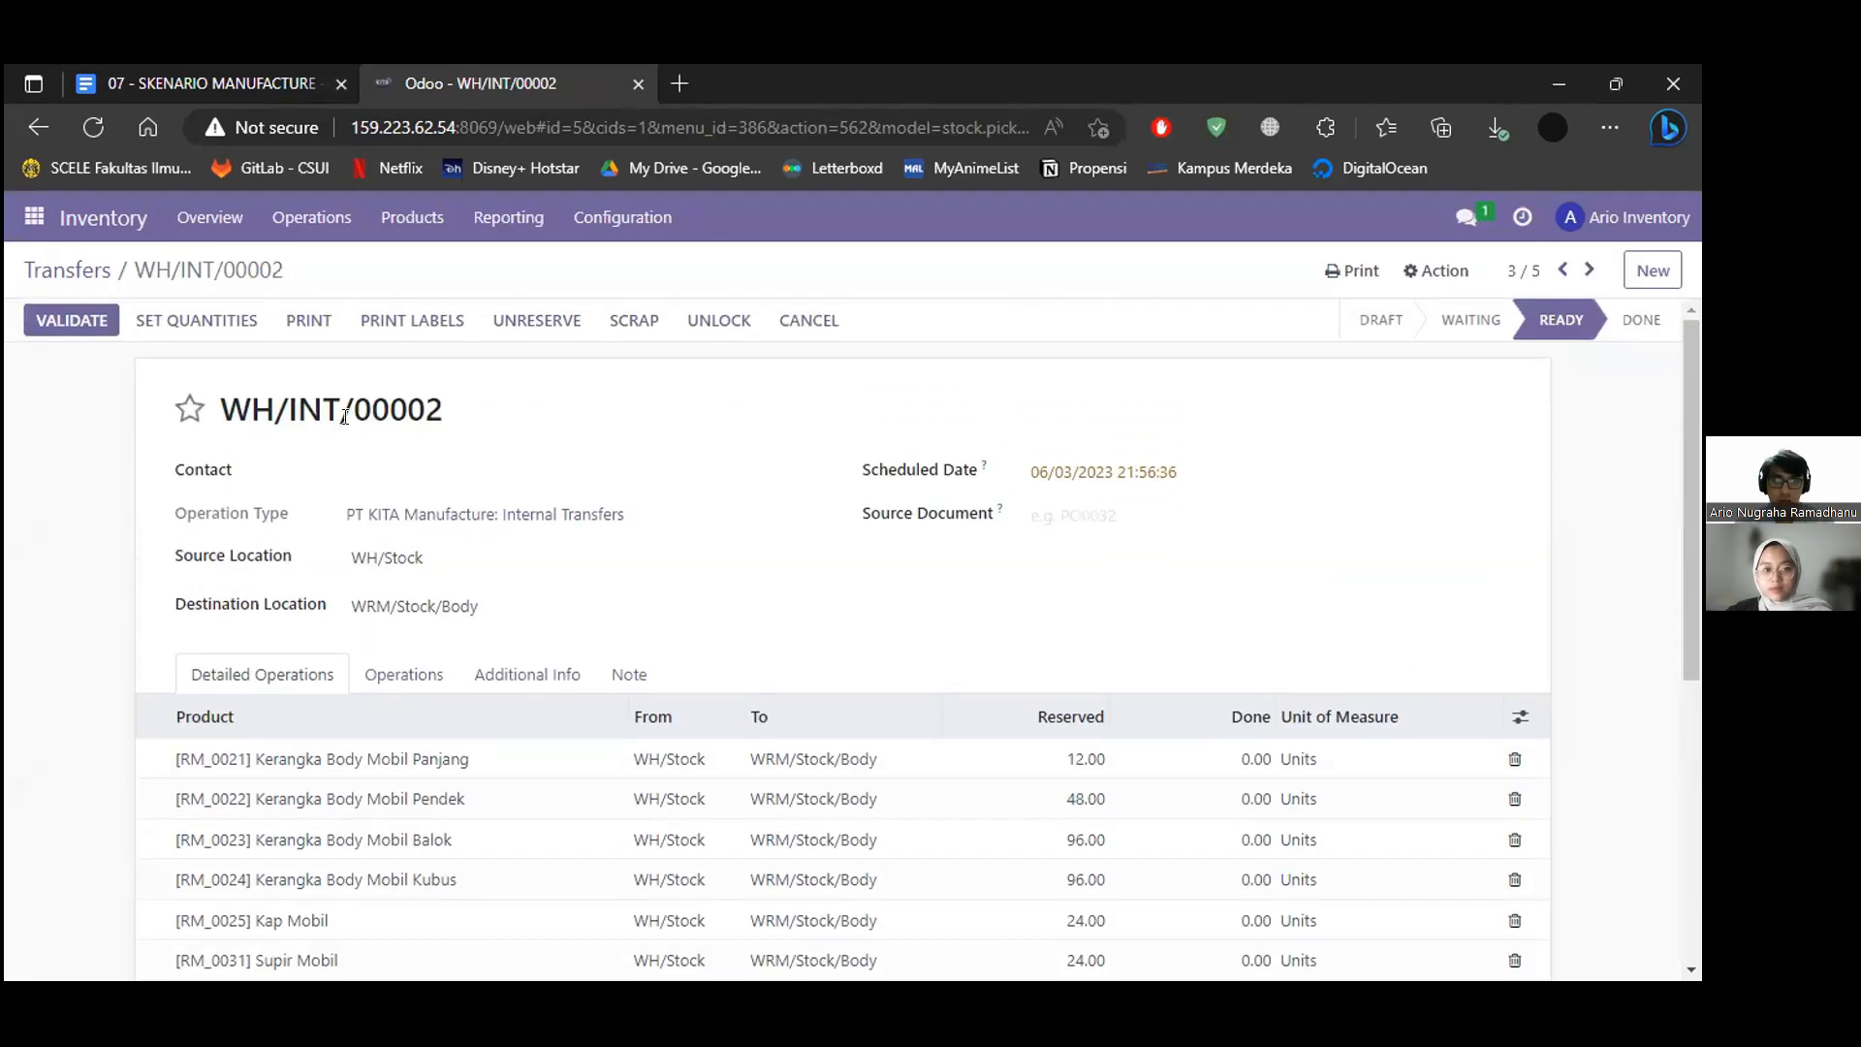
left_click(93, 330)
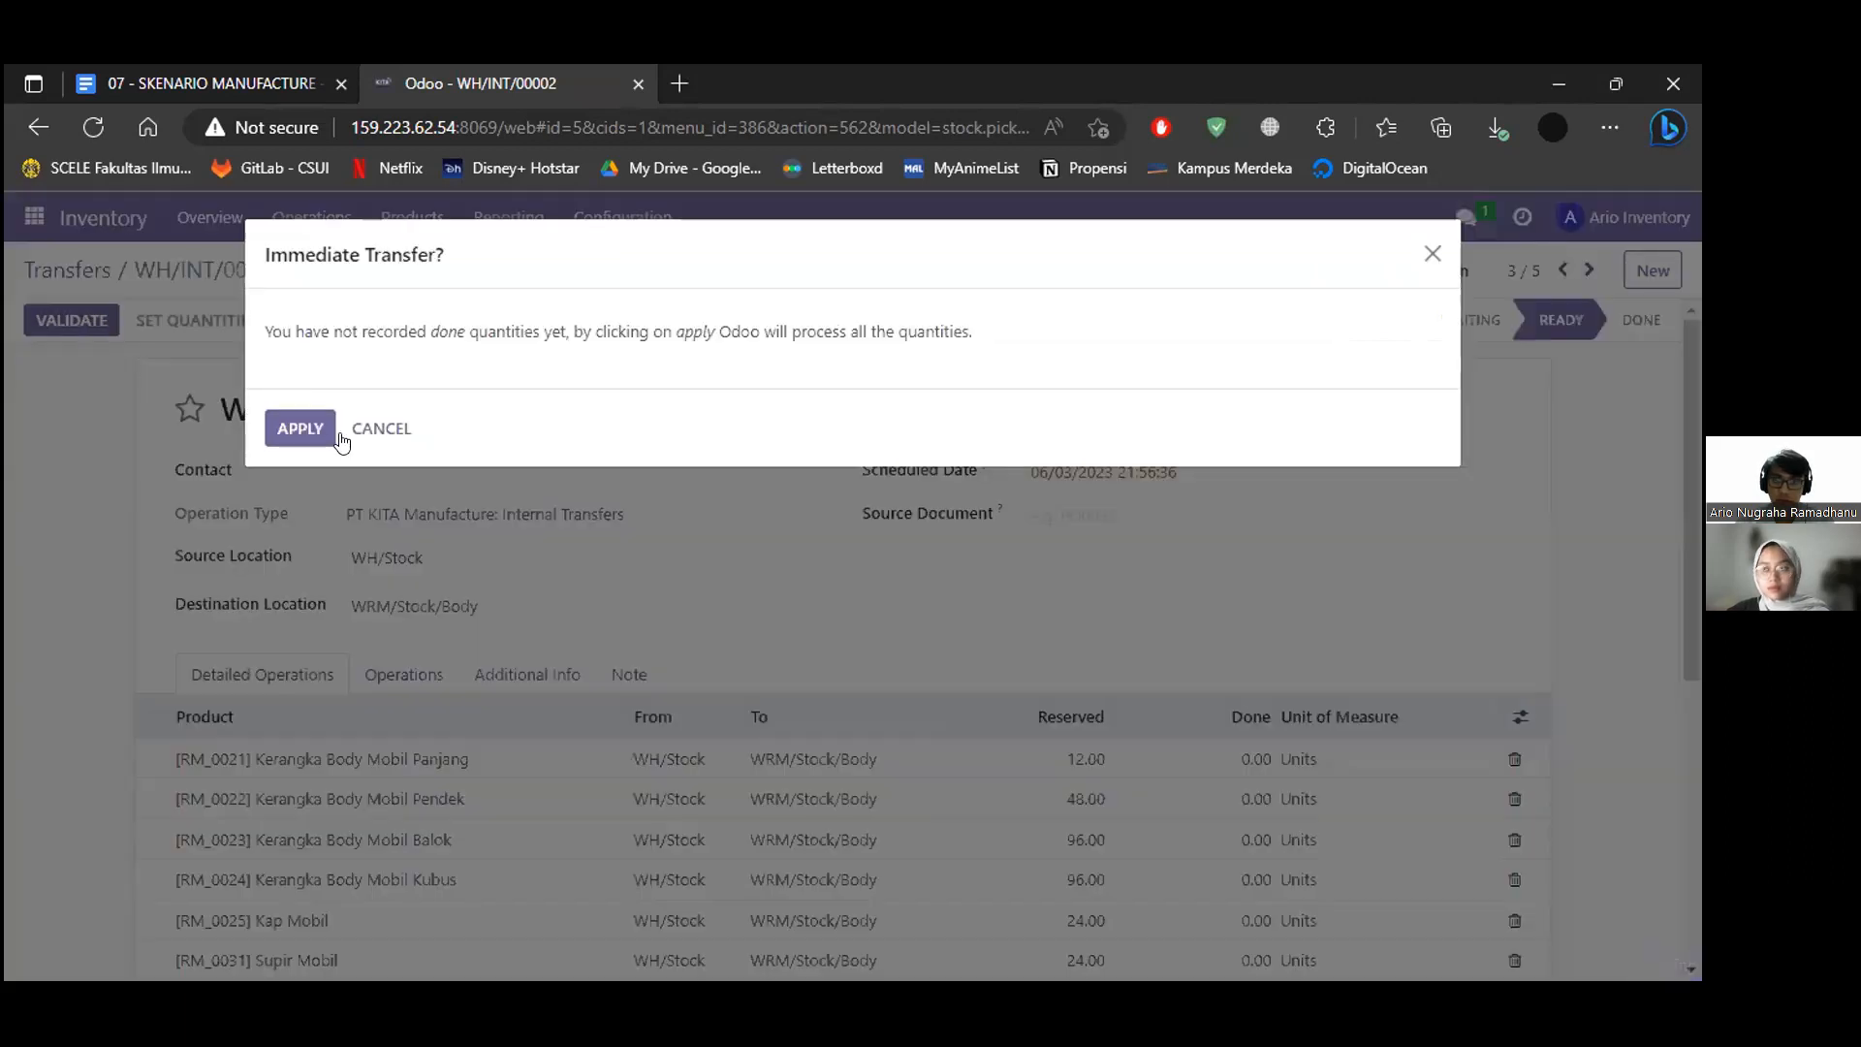
left_click(300, 427)
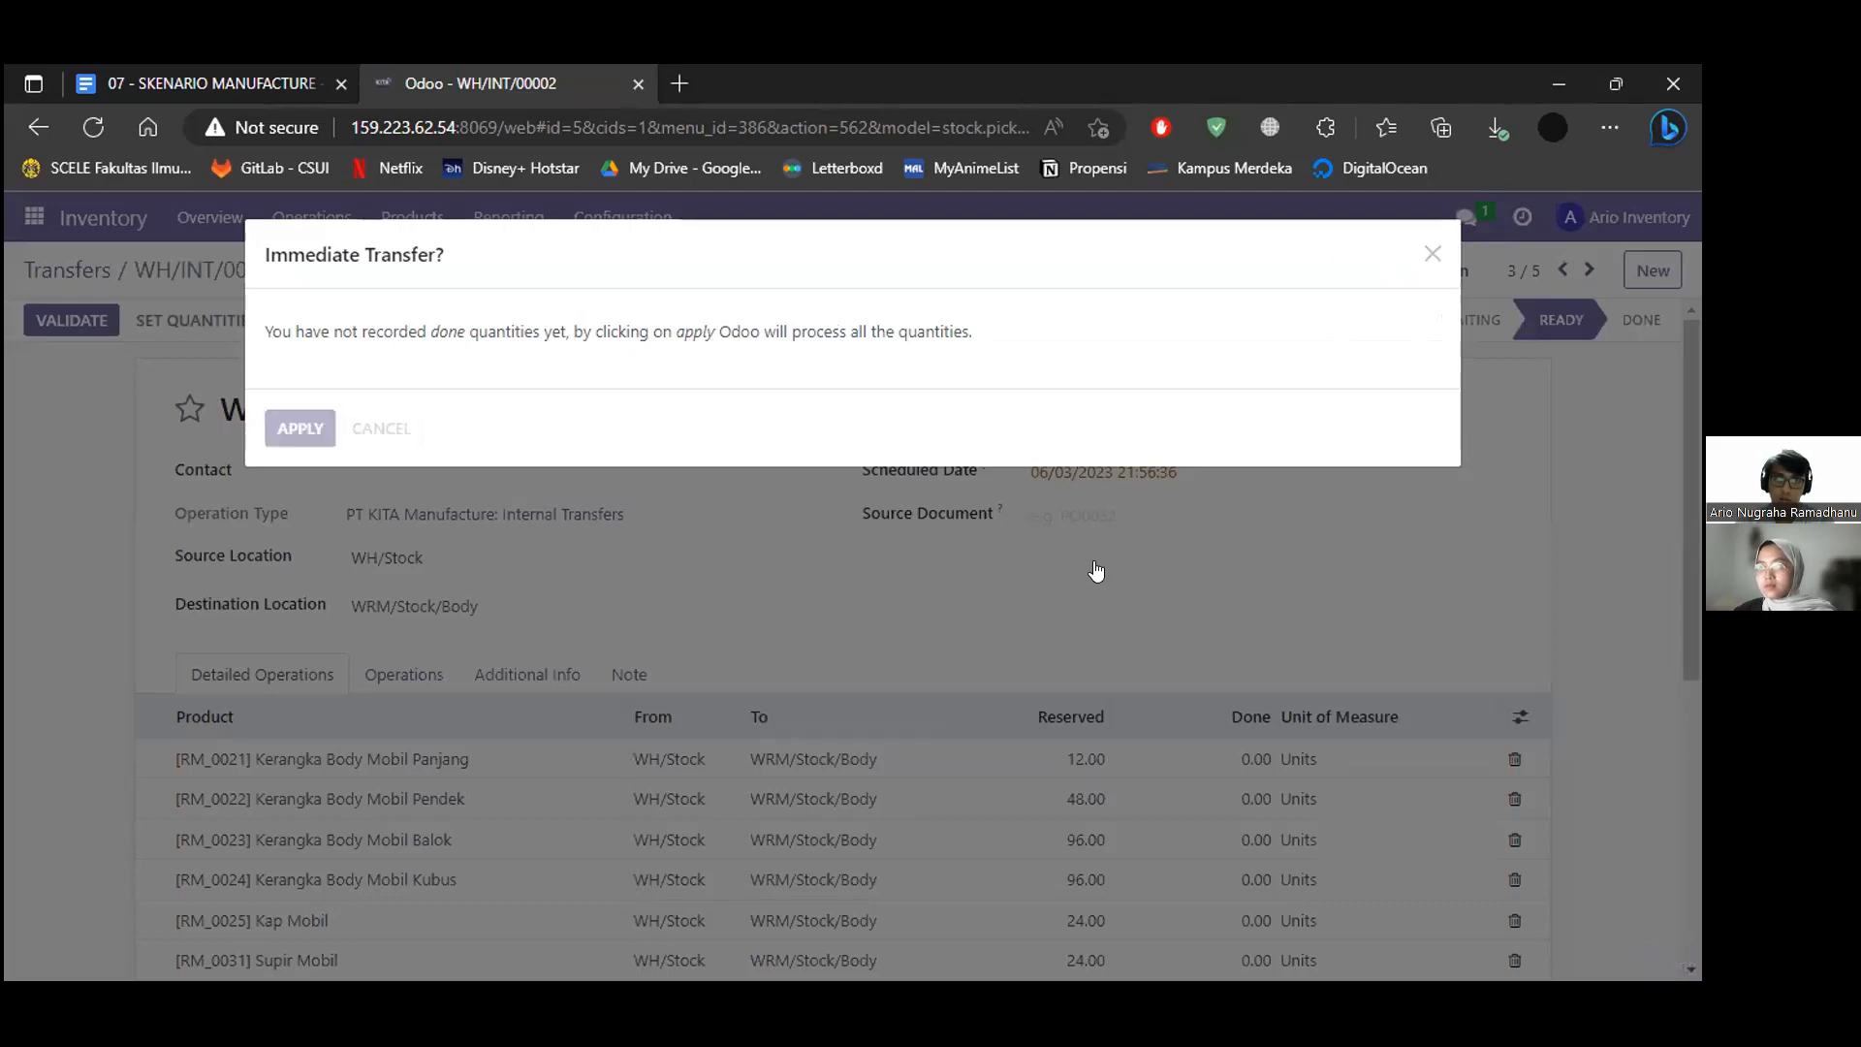
scroll(1105, 570, "down", 2)
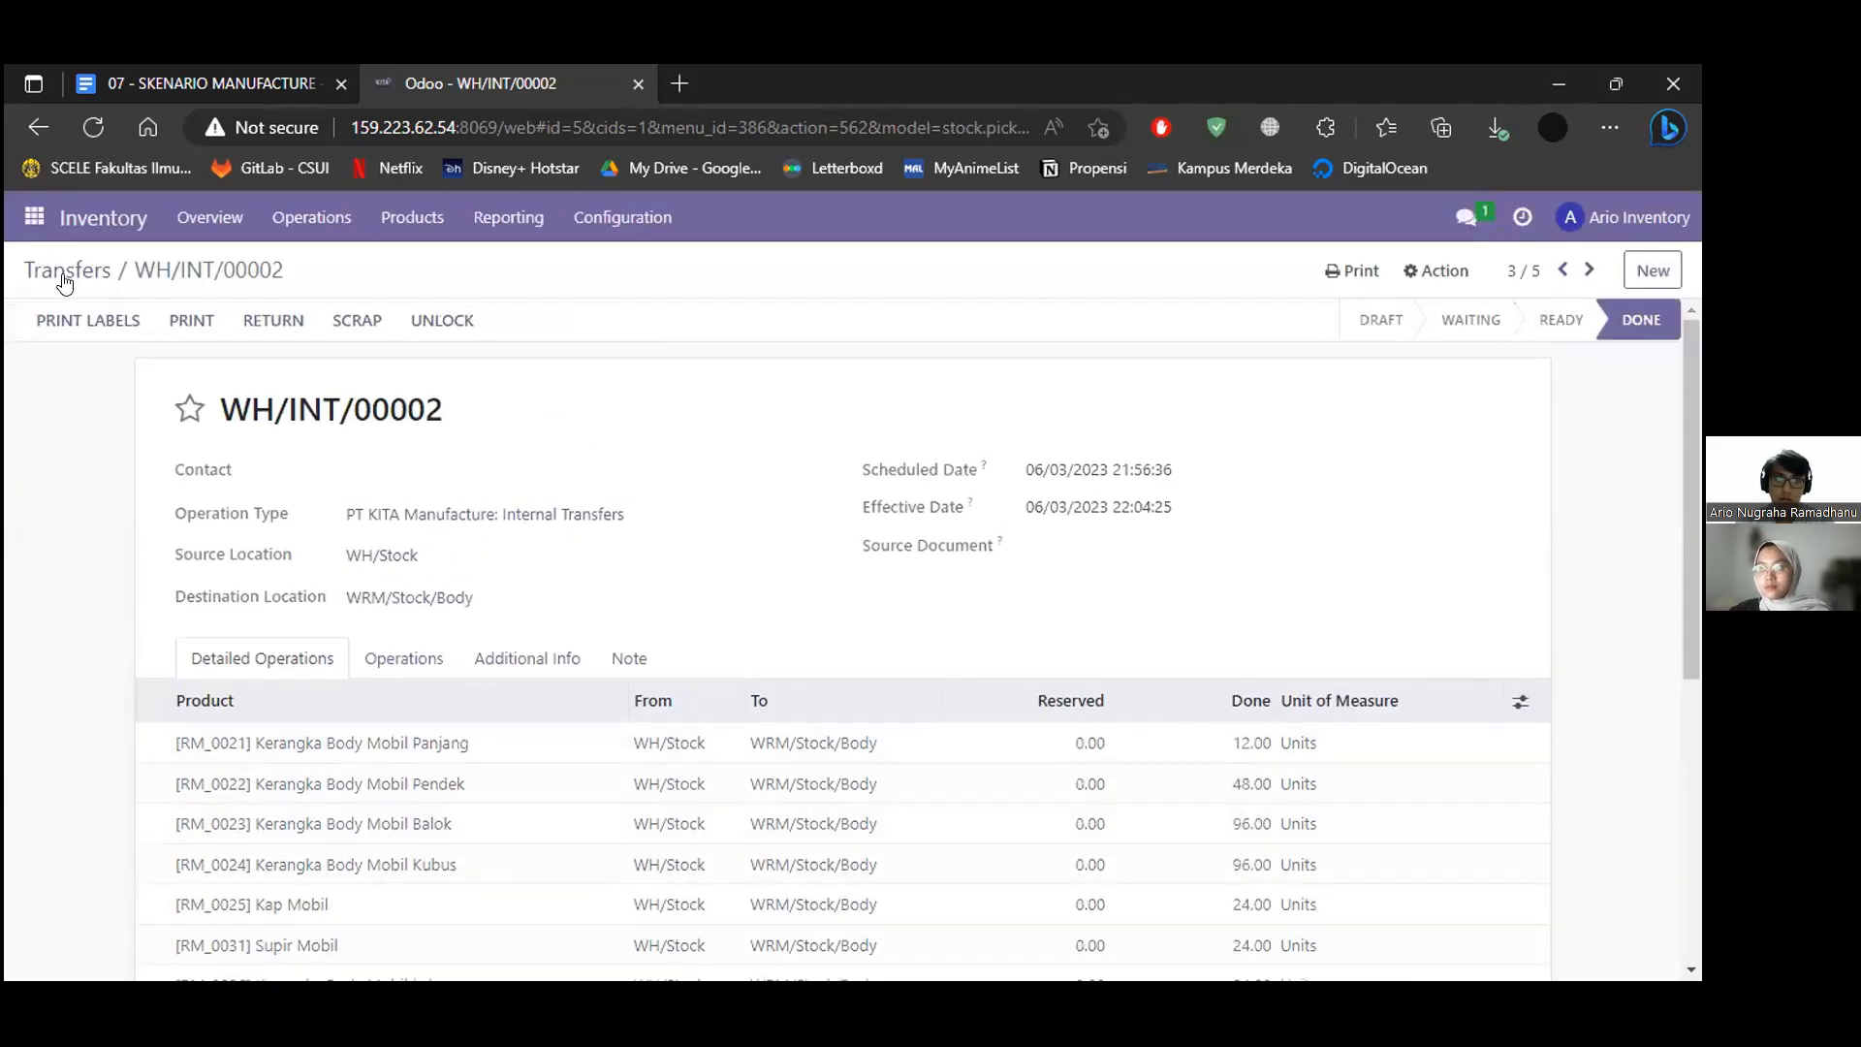
left_click(75, 288)
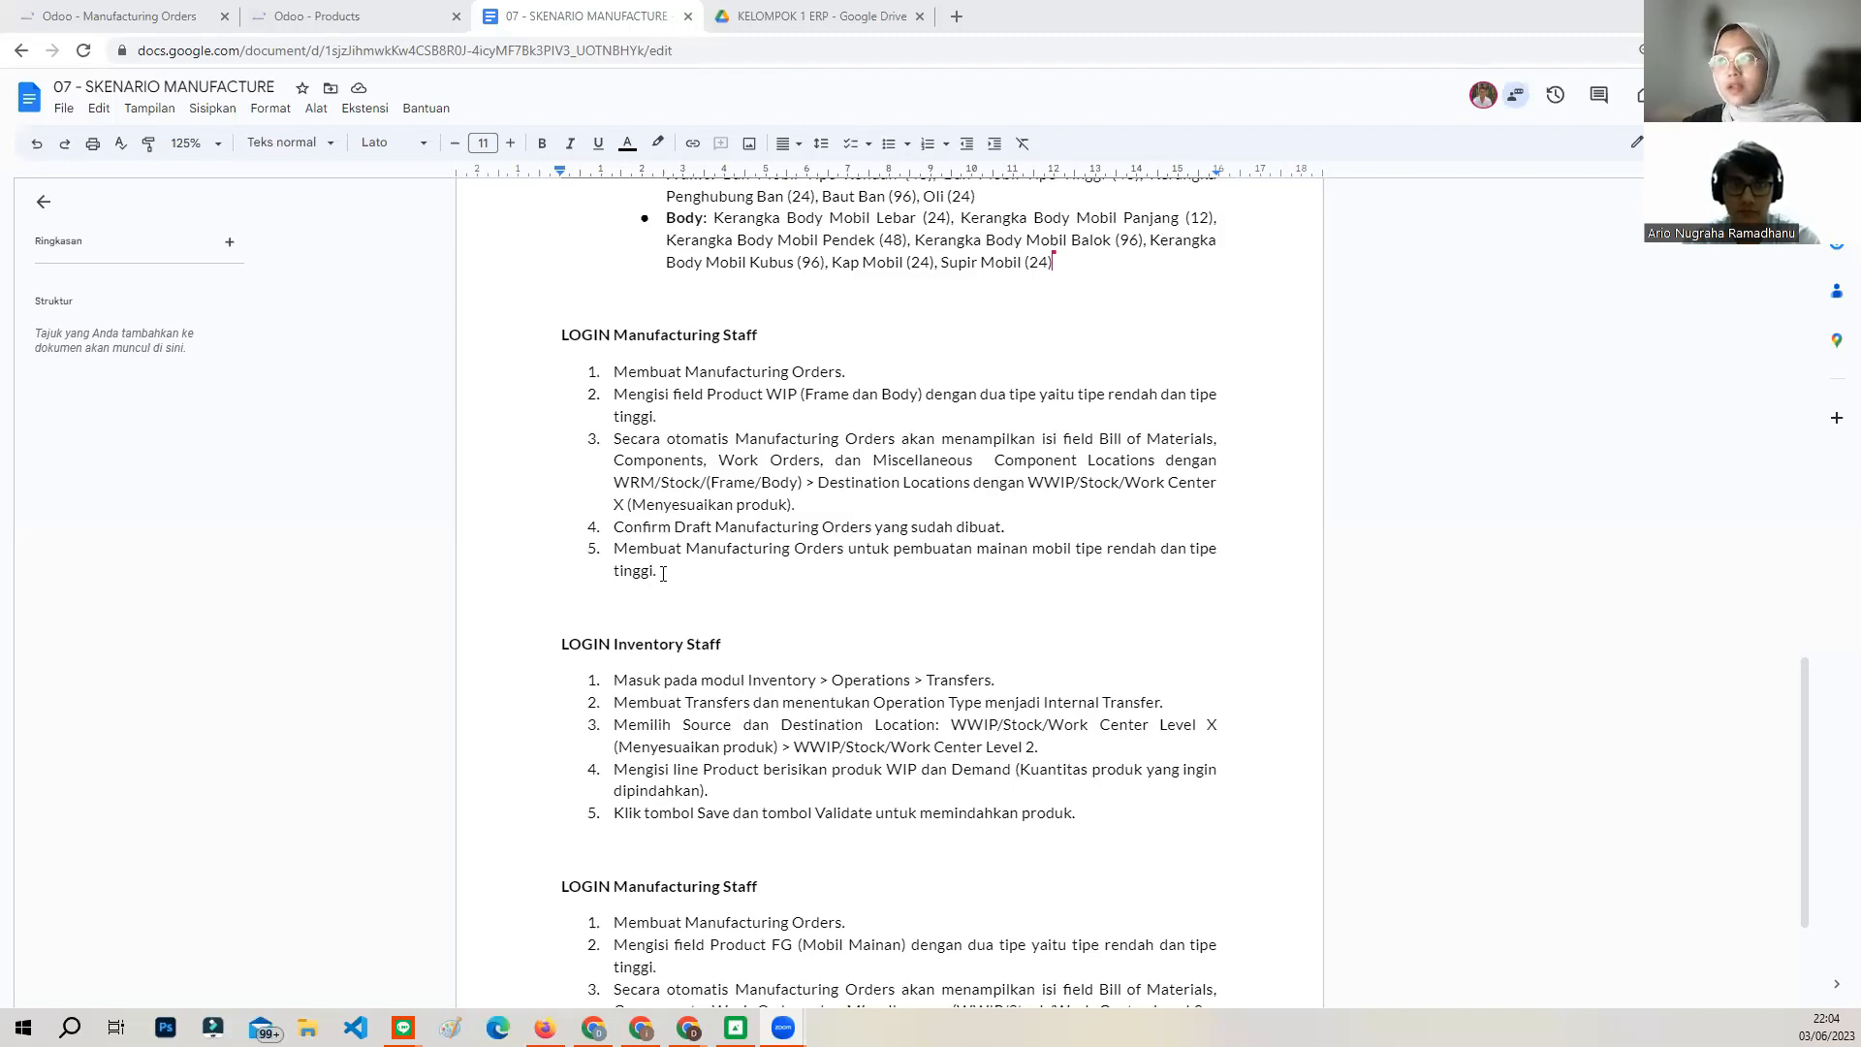
Return to Odoo from the scenario document and create a manufacturing order for product [WIP_001] Frame Ban Rendah.
scroll(670, 636, "up", 1)
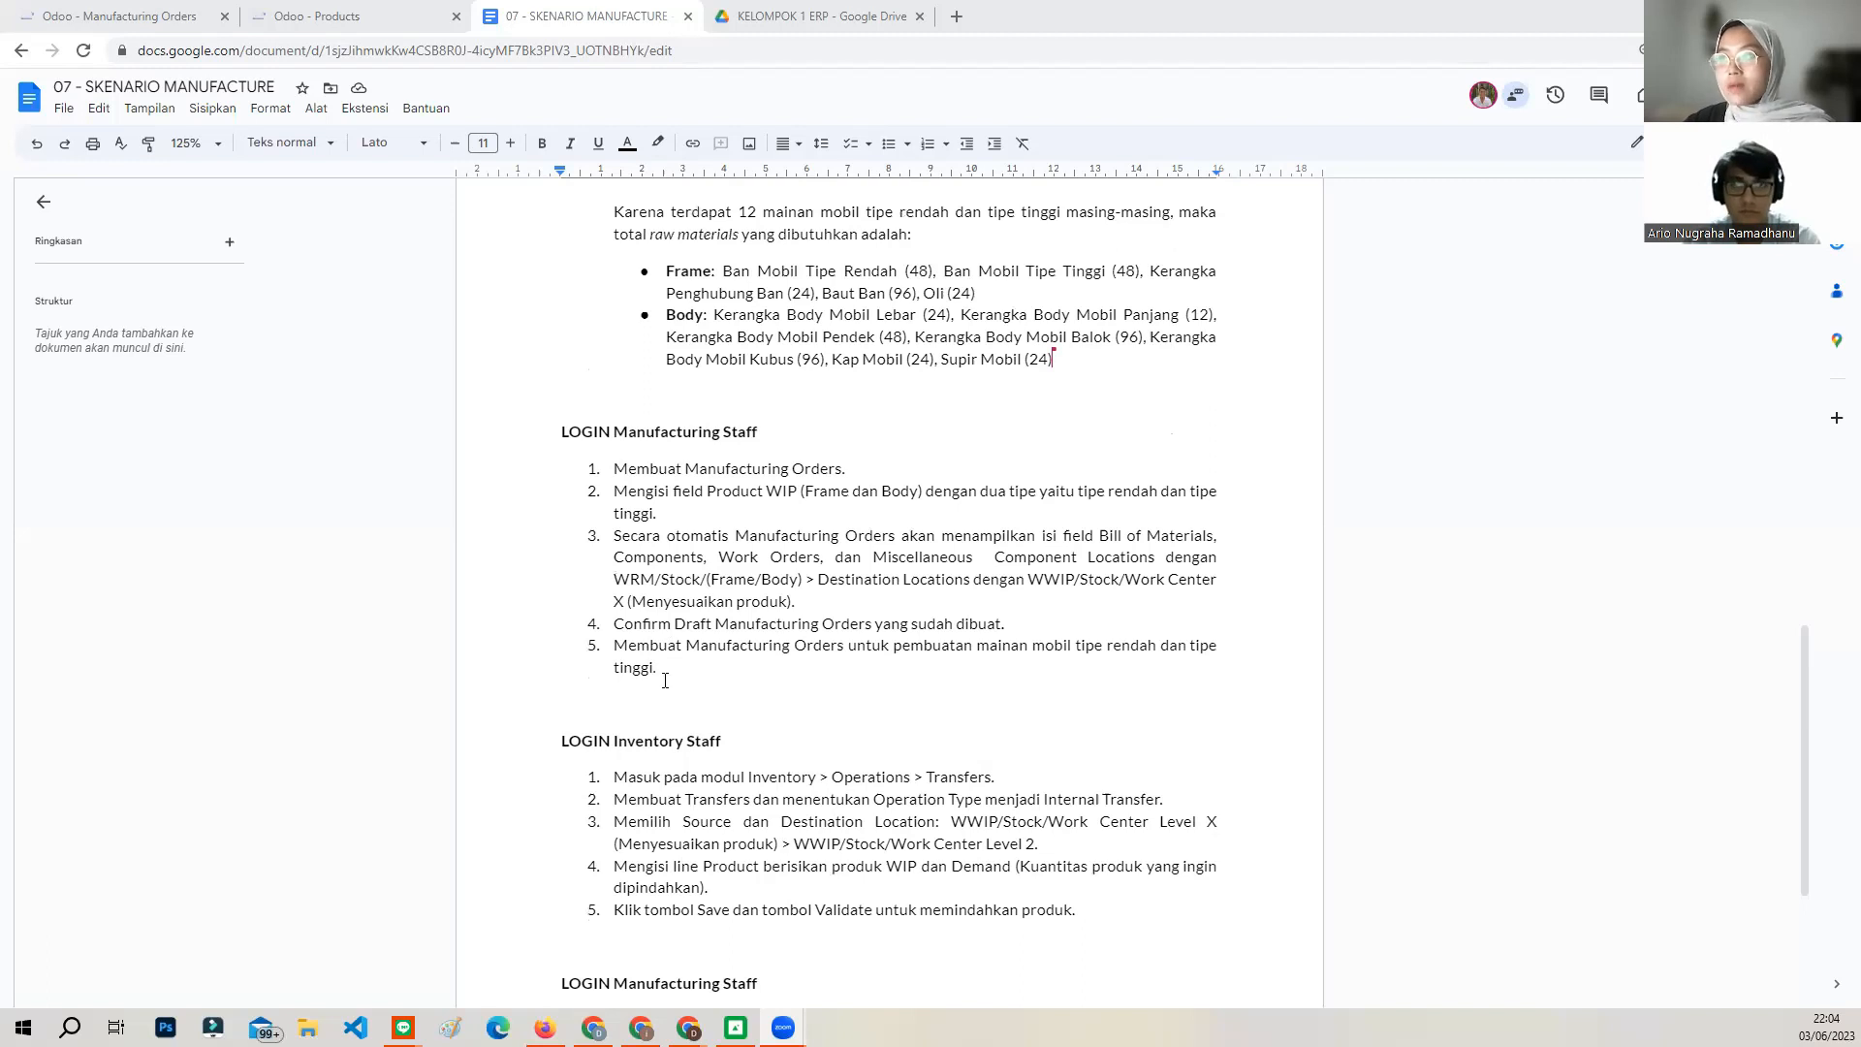
left_click(152, 19)
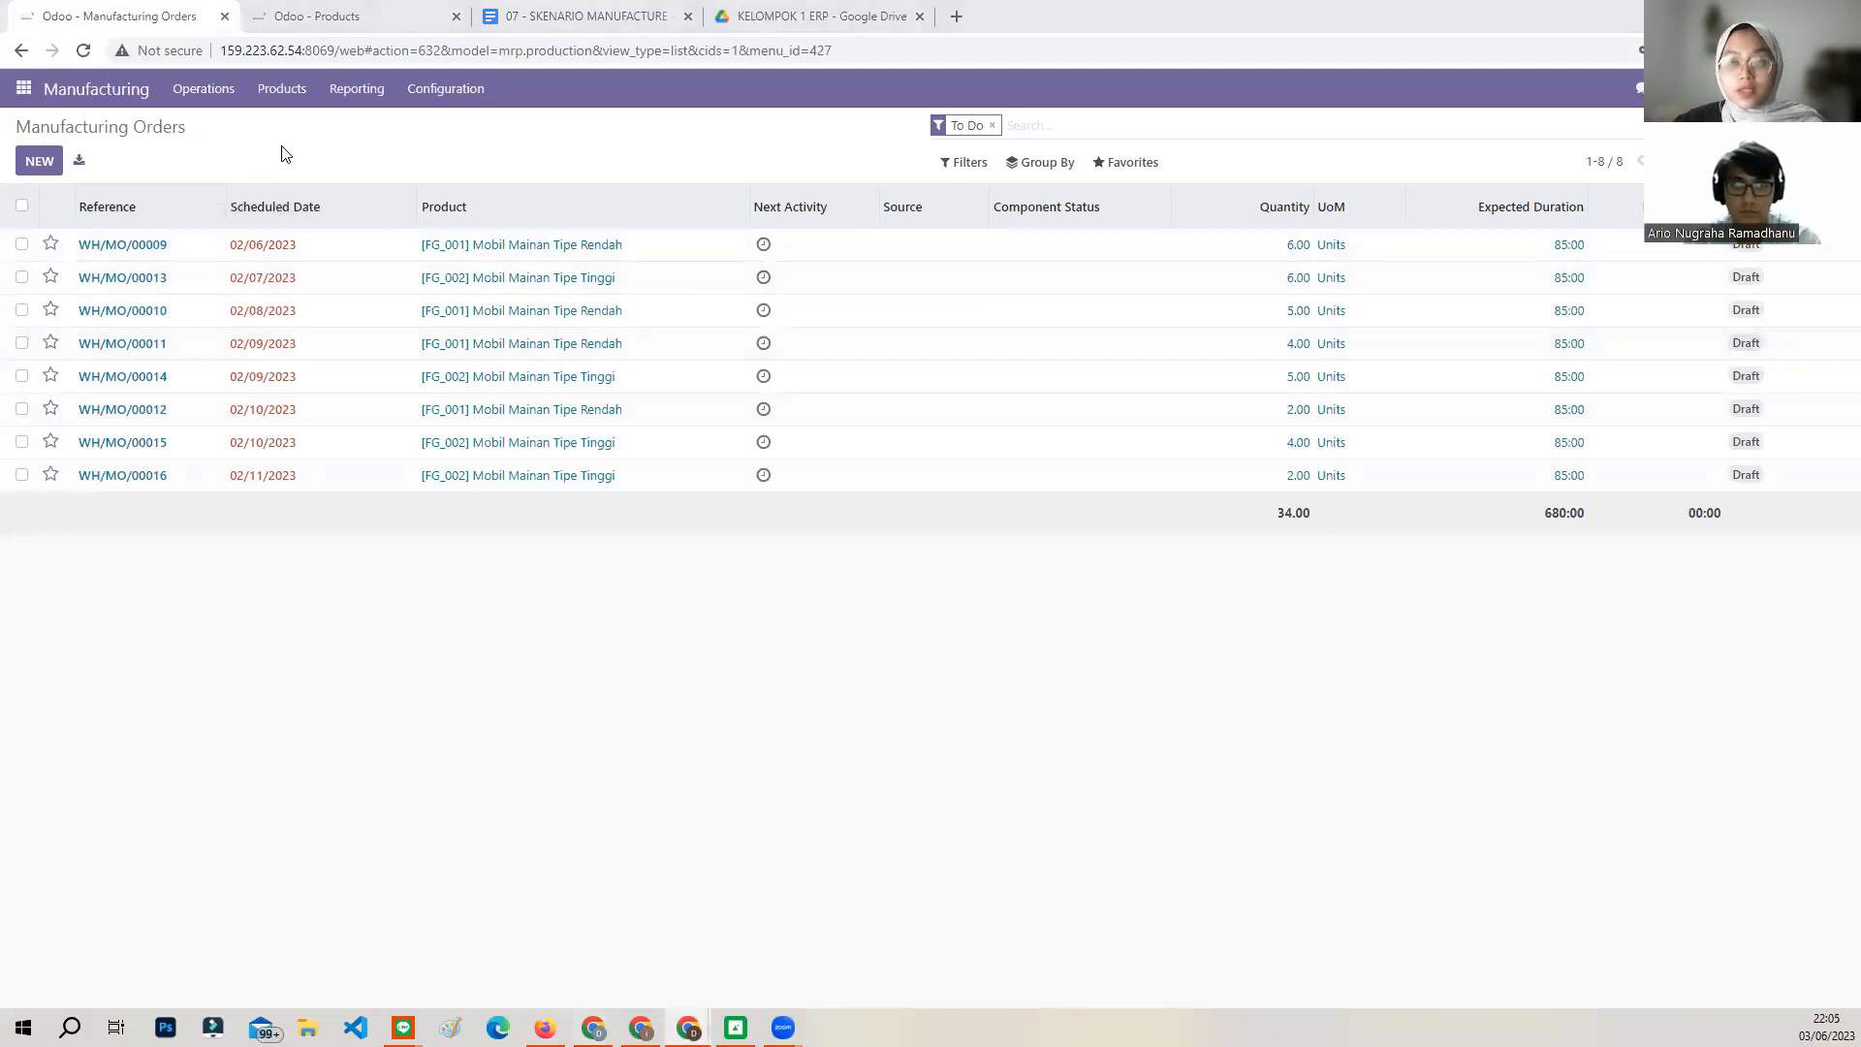
left_click(205, 89)
left_click(219, 127)
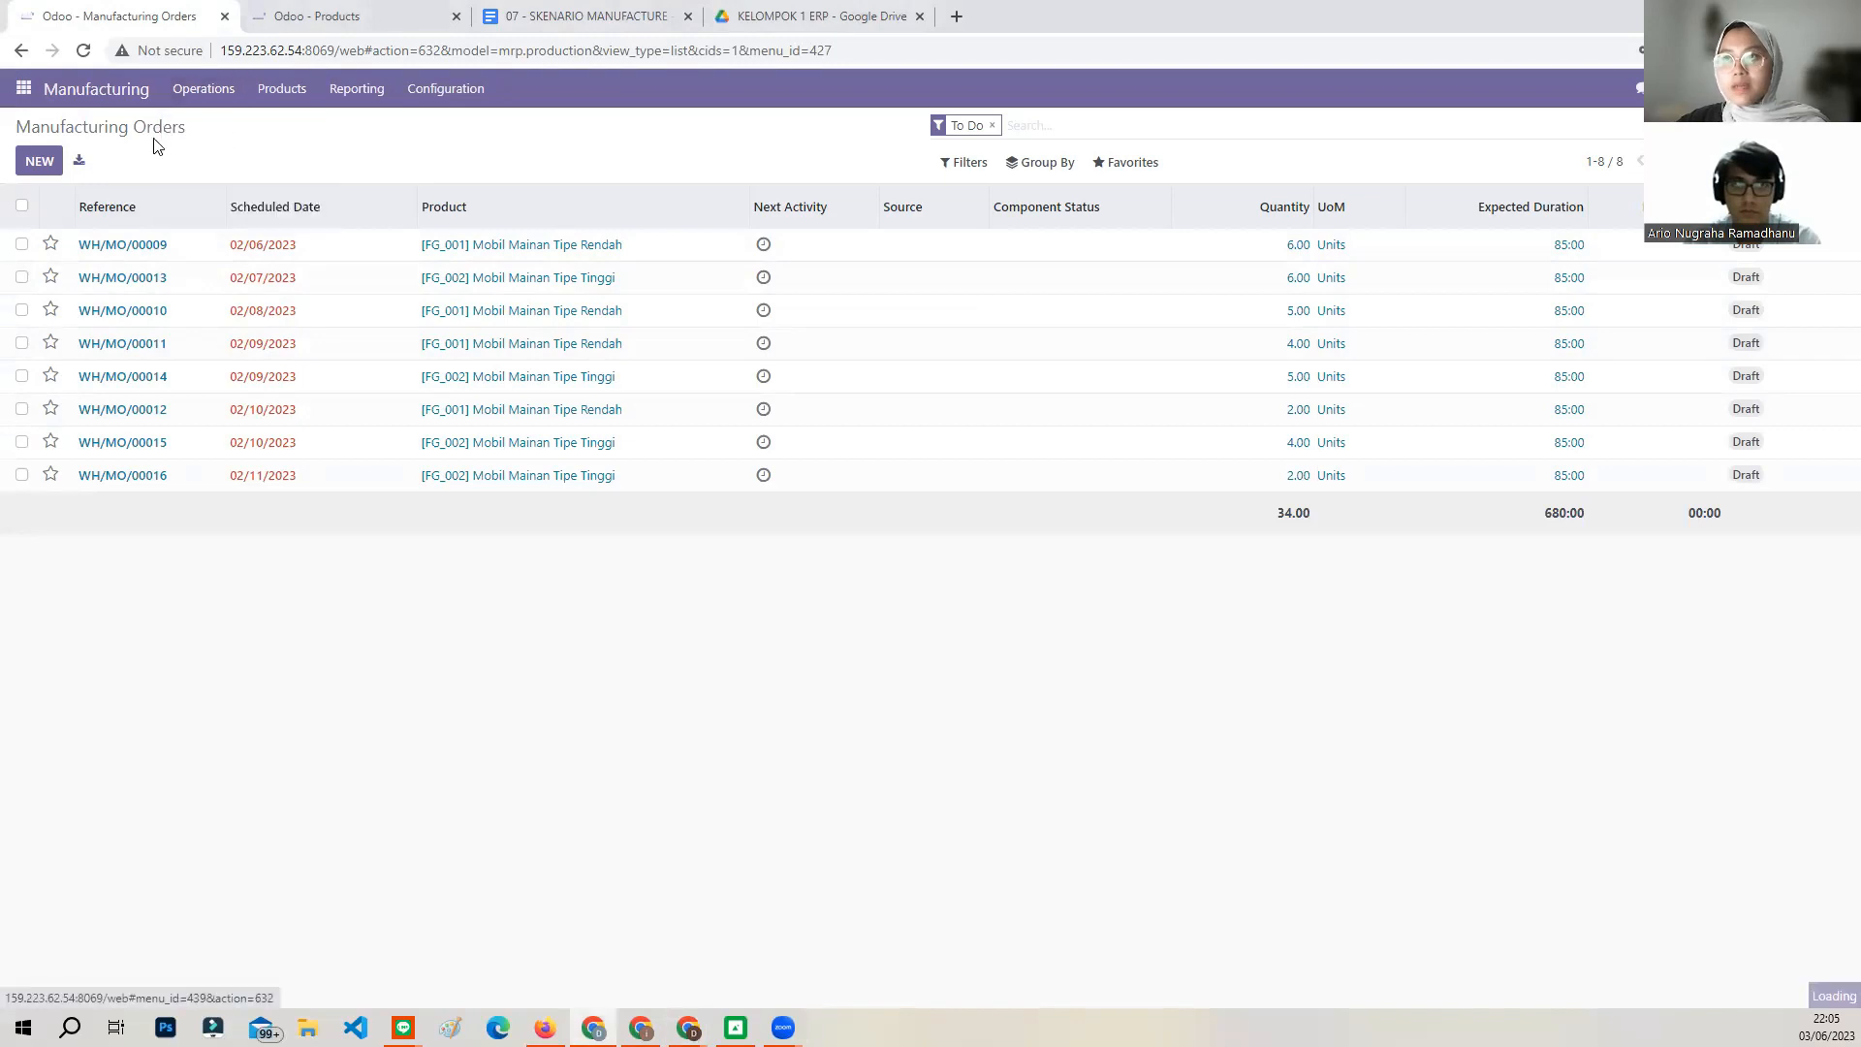
left_click(40, 162)
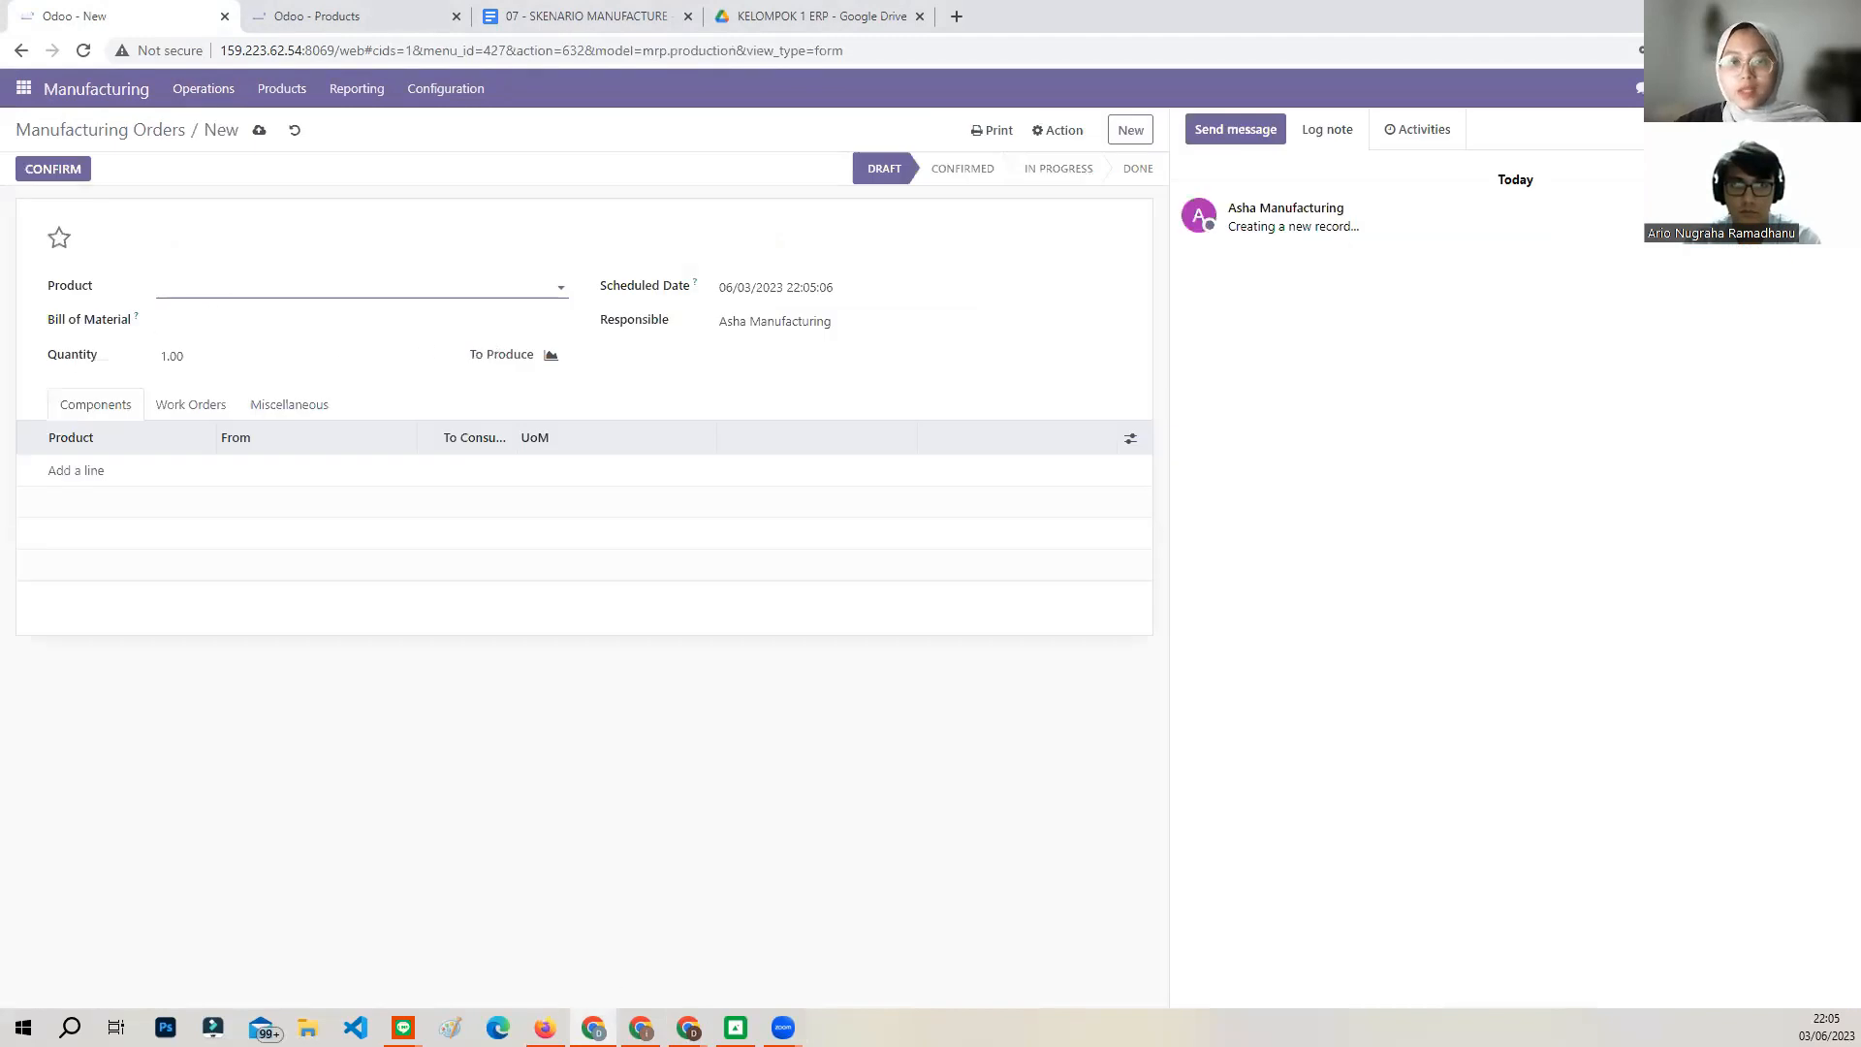
left_click(203, 288)
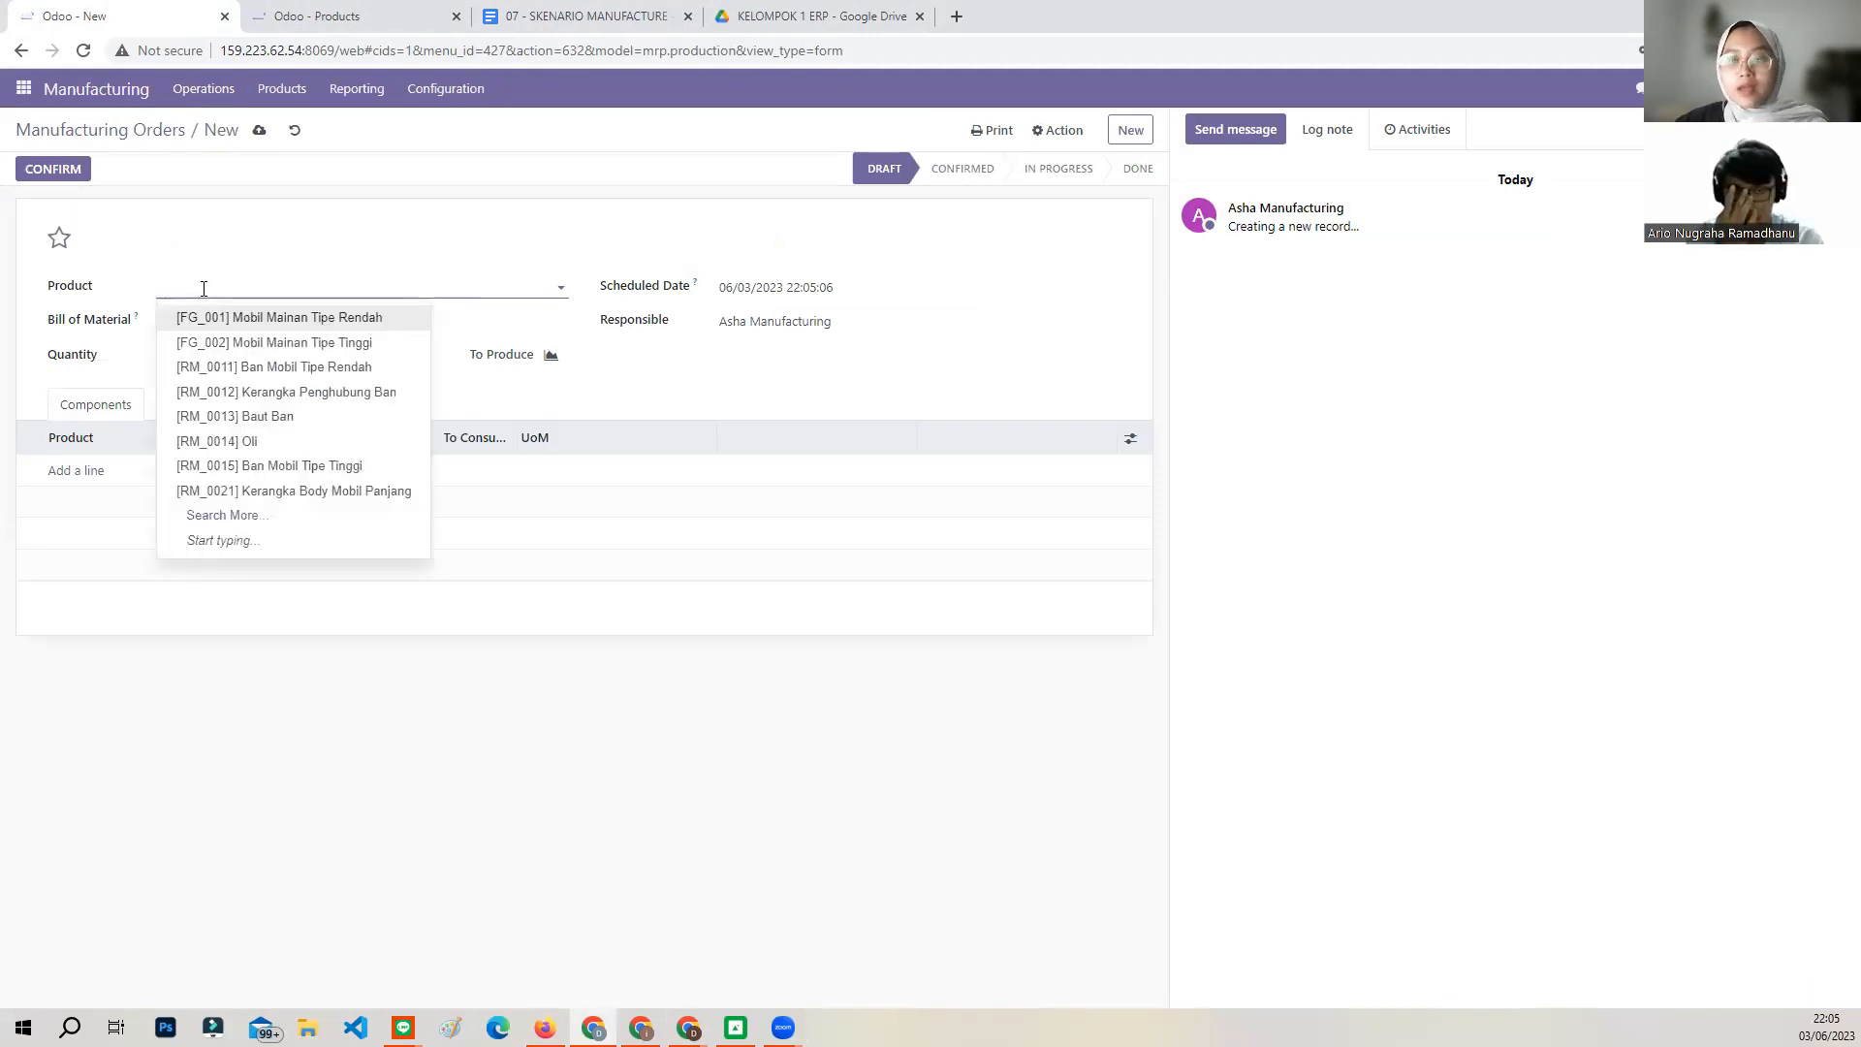
type("fr")
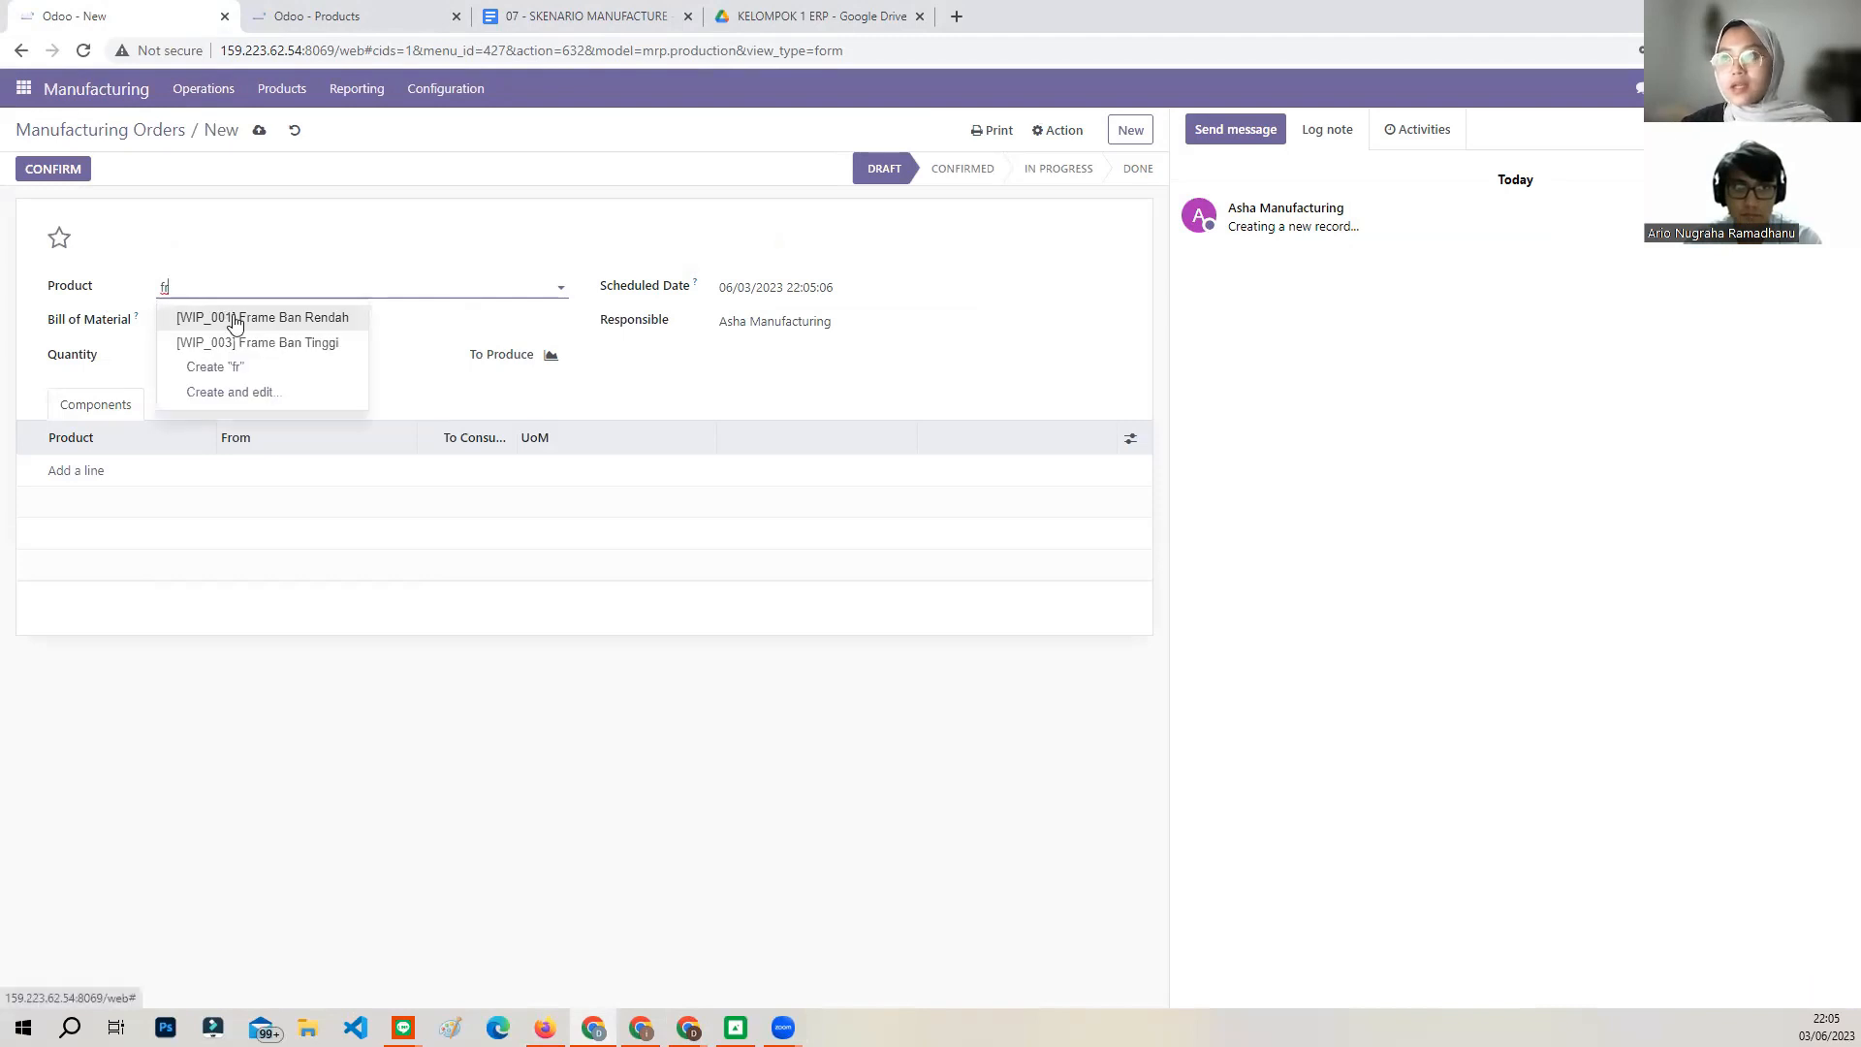
left_click(236, 323)
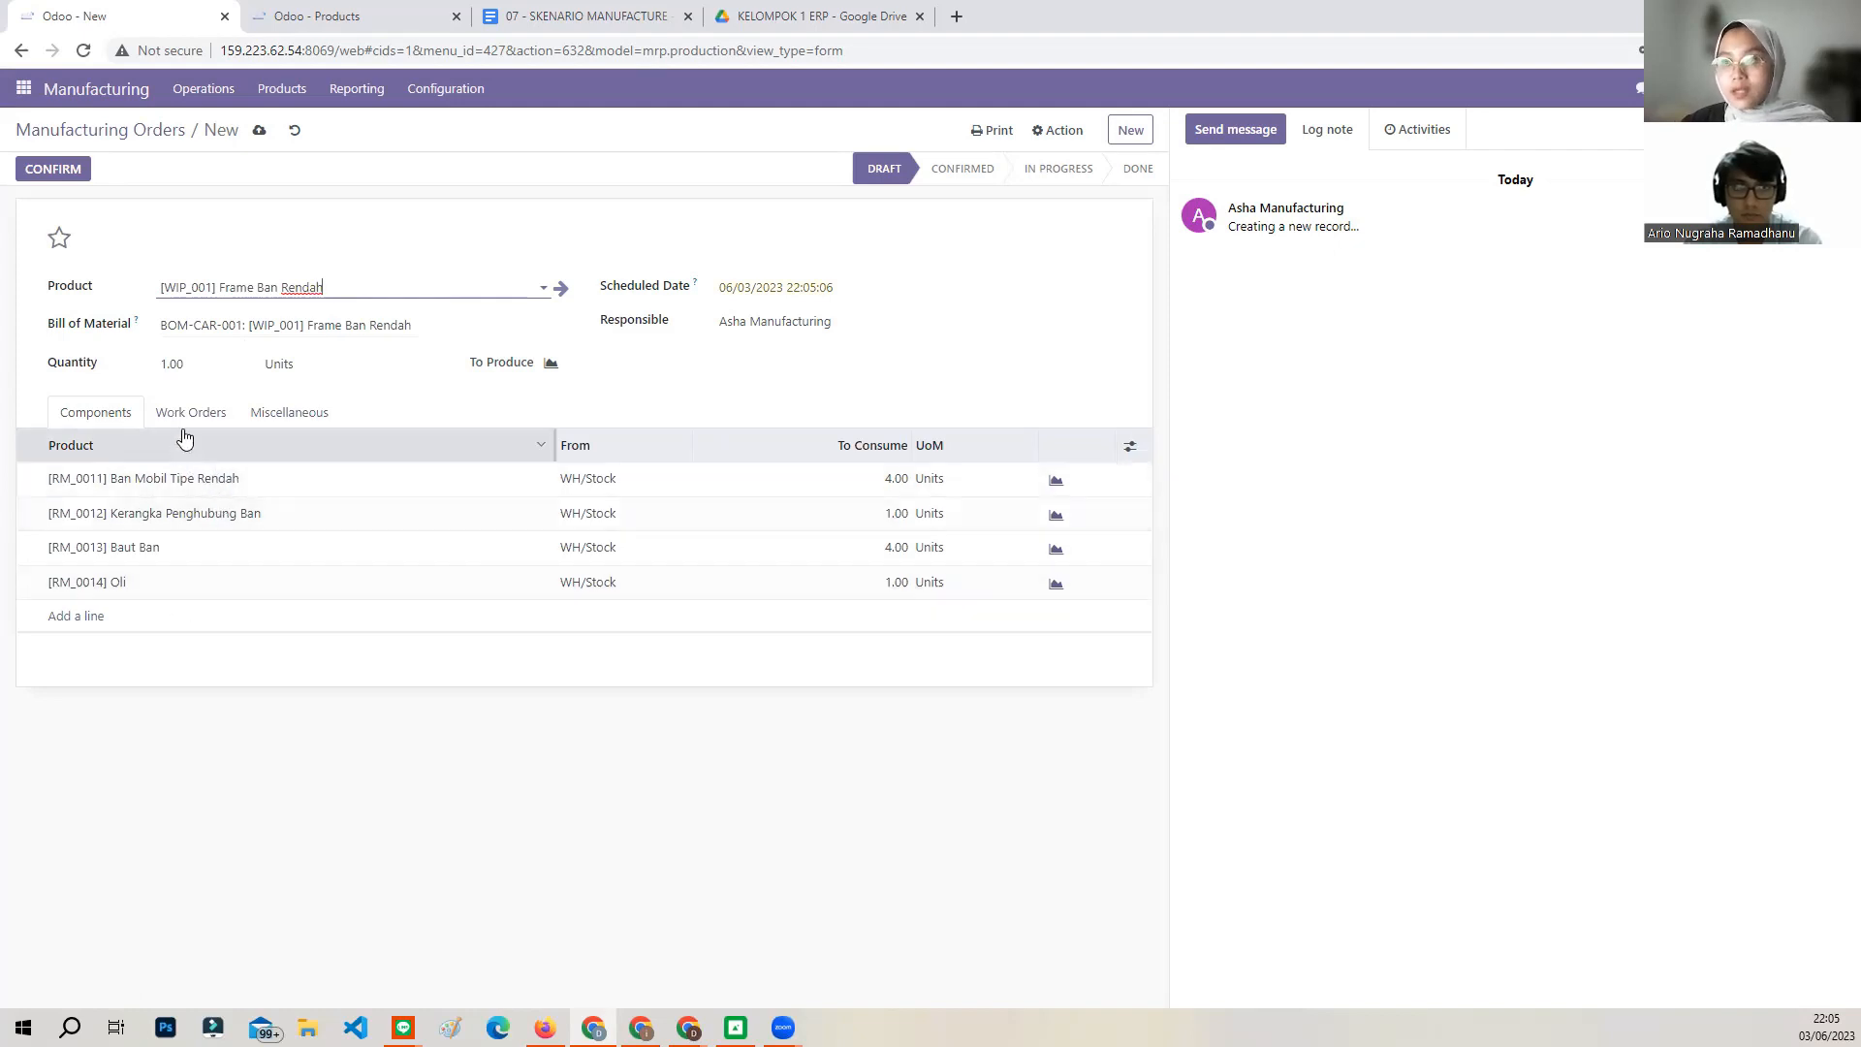
Set the order quantity to 12 units and check the order's components and work orders.
left_click(165, 365)
type("12")
left_click(242, 755)
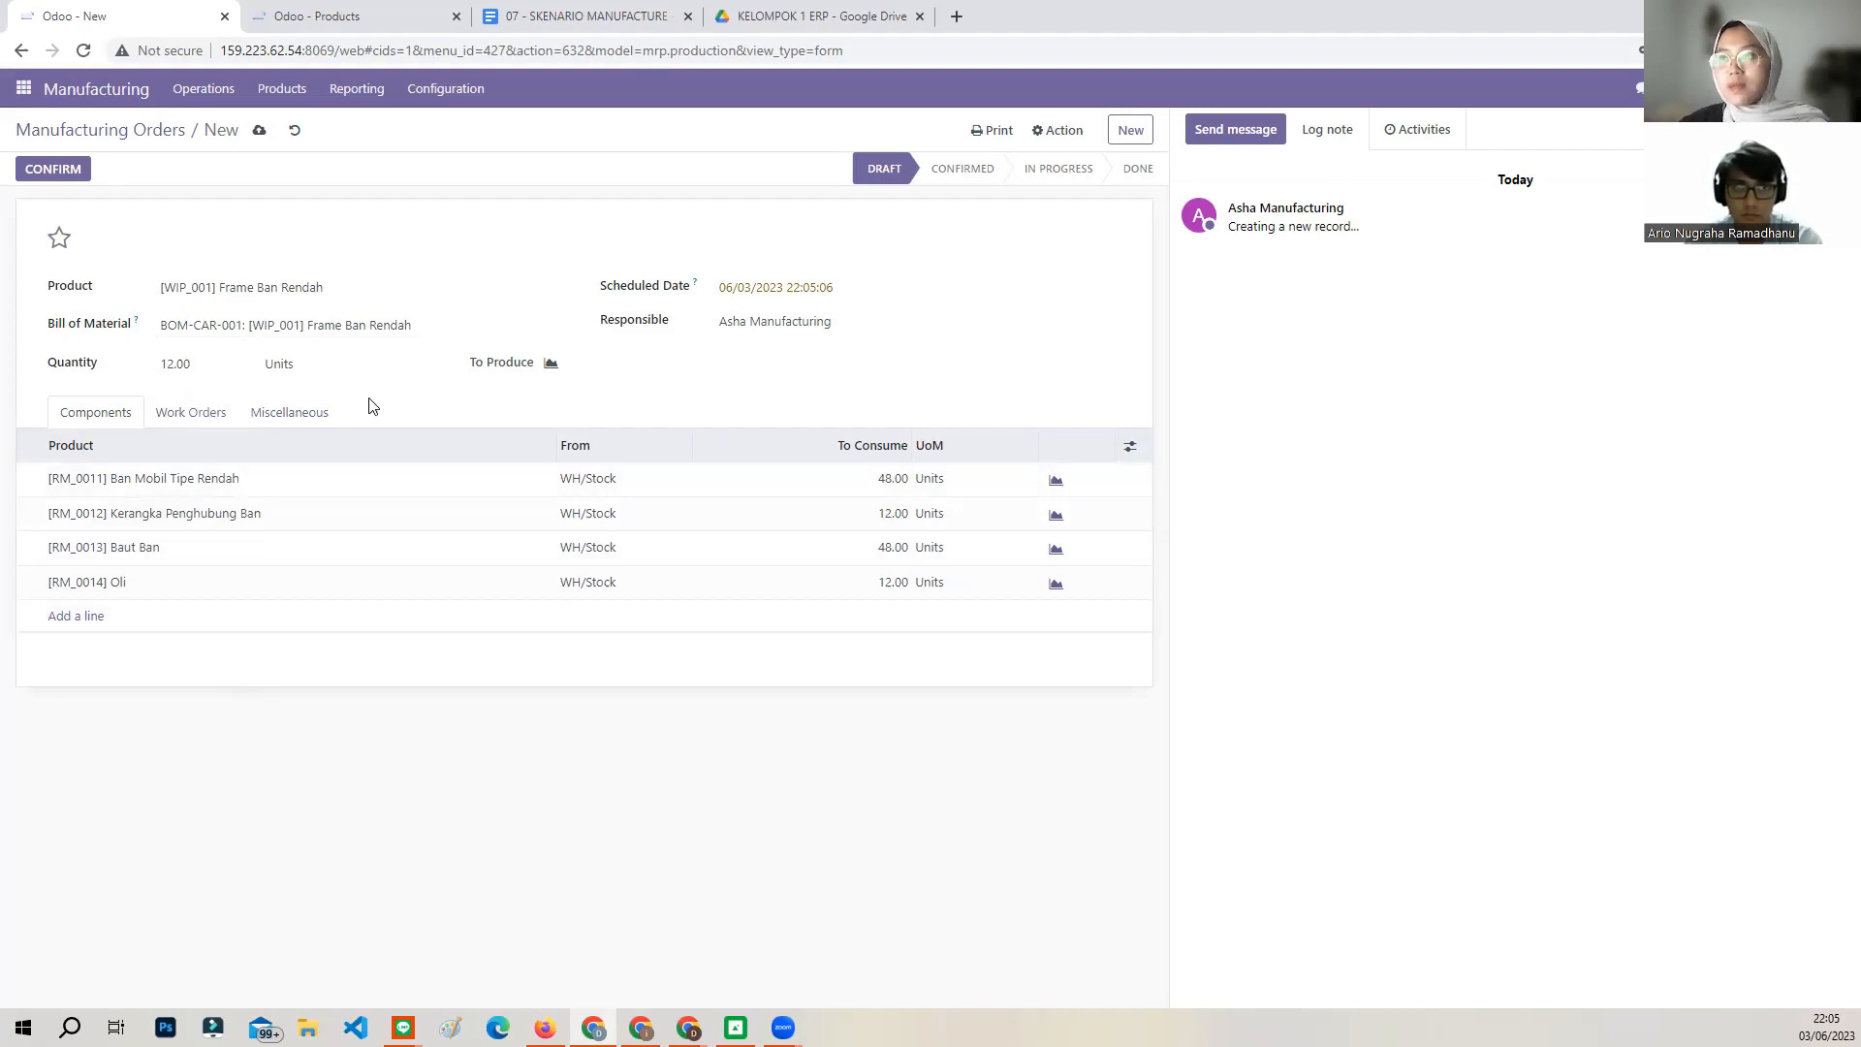
left_click(167, 422)
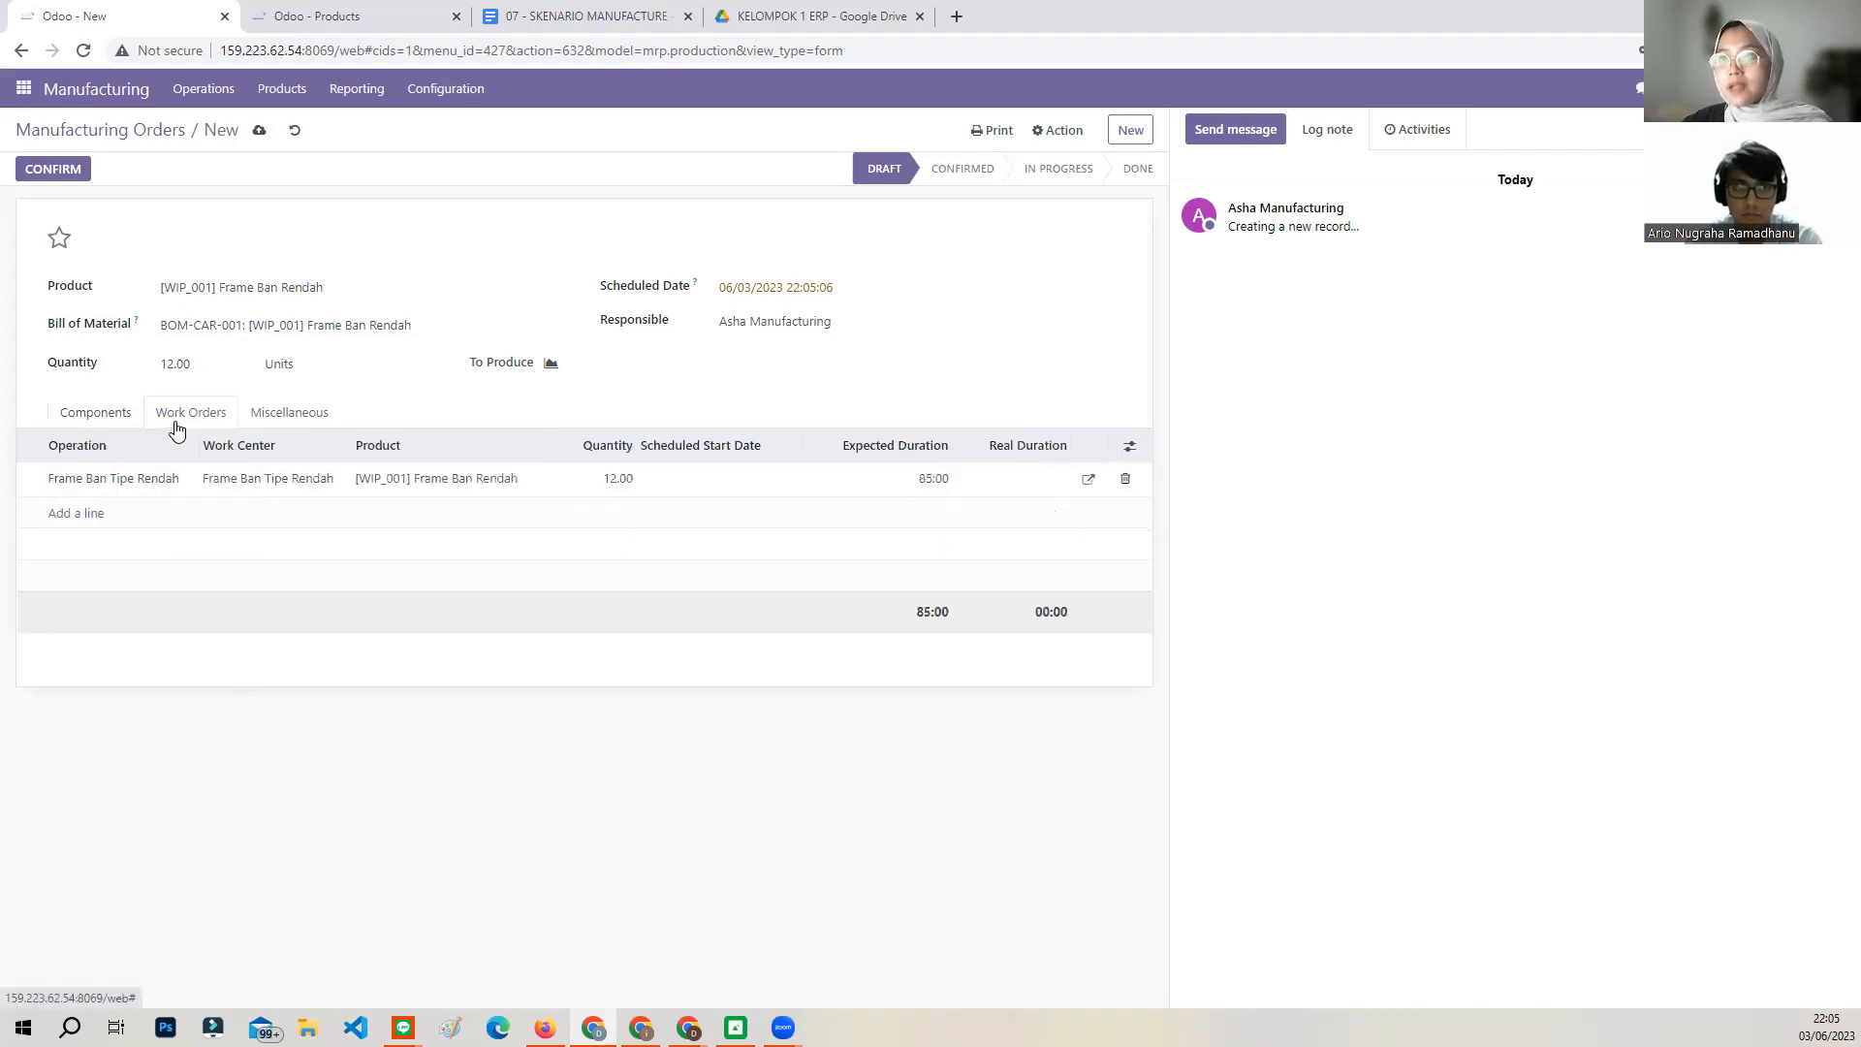
Set the components location of the Frame Ban Rendah order to WRM/Stock/Frame.
left_click(277, 418)
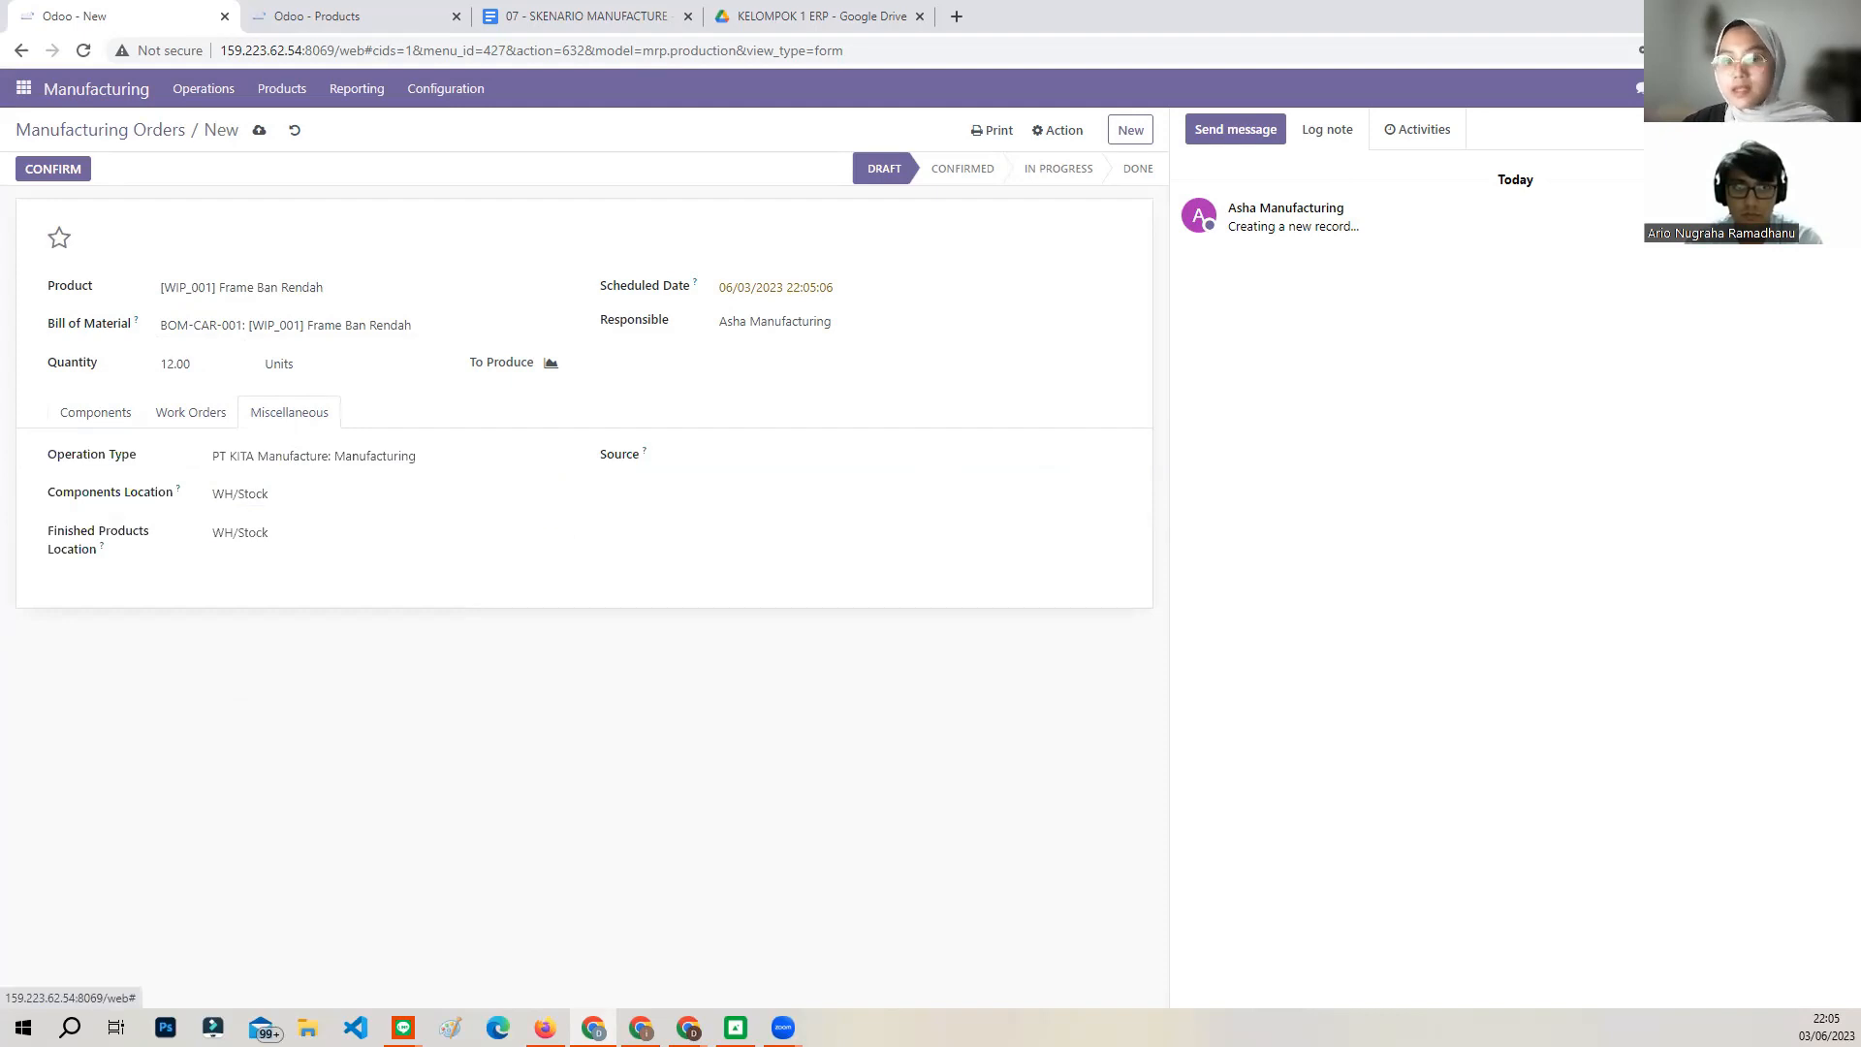
left_click(300, 492)
left_click_drag(336, 491, 216, 490)
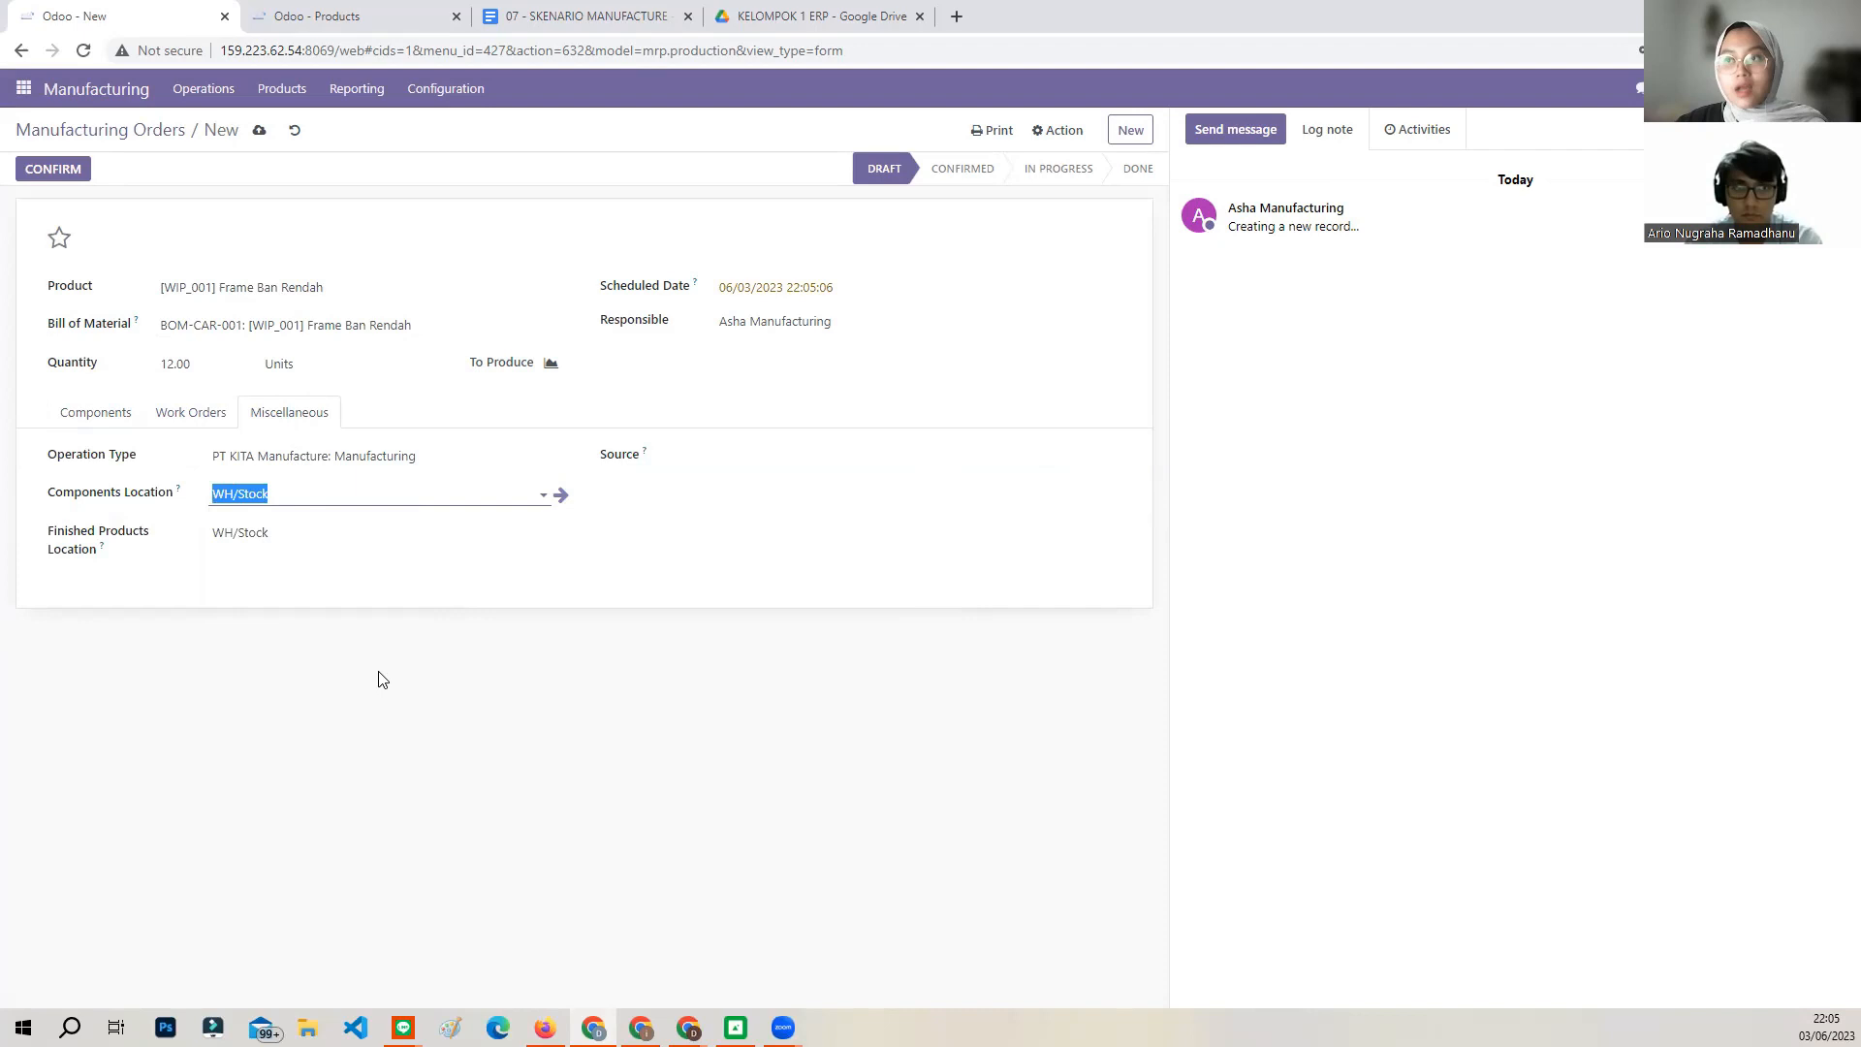
type("WR")
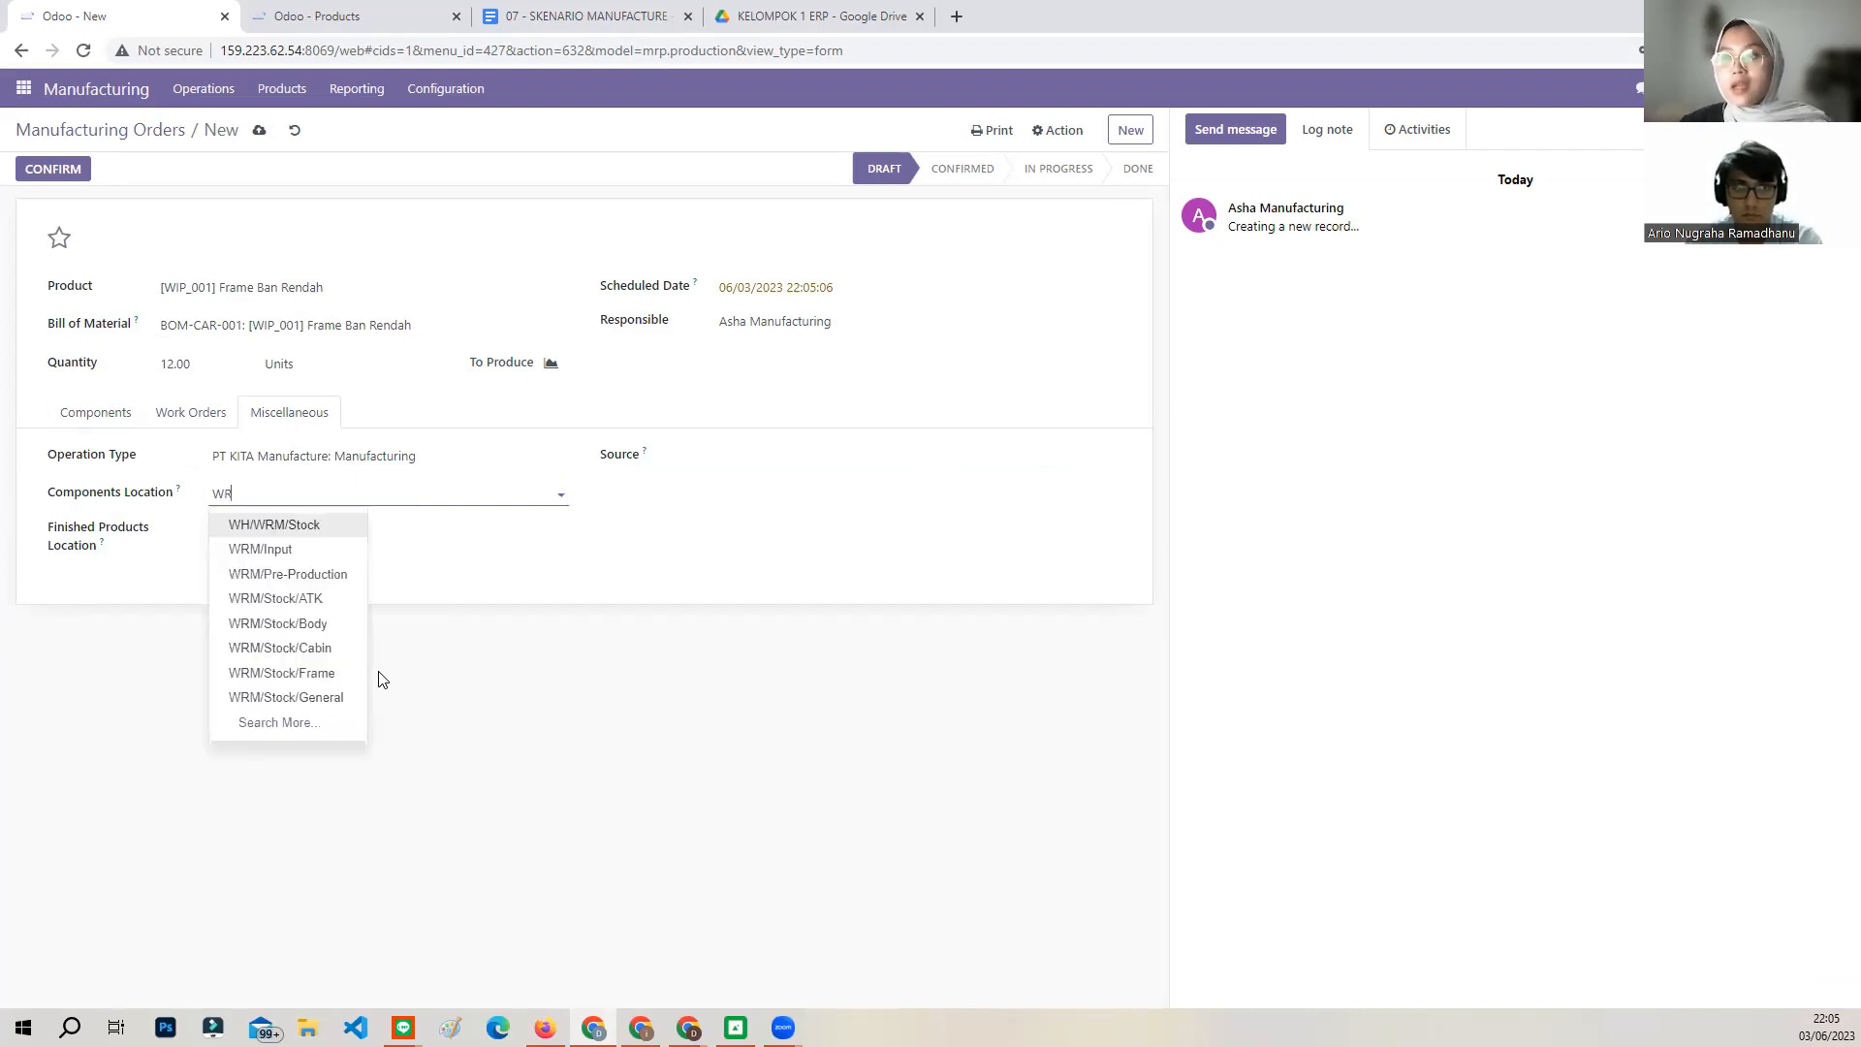
left_click(327, 683)
Set the finished products location of the Frame Ban Rendah order to WWIP/Stock/Work Center 0 Rendah.
left_click(324, 527)
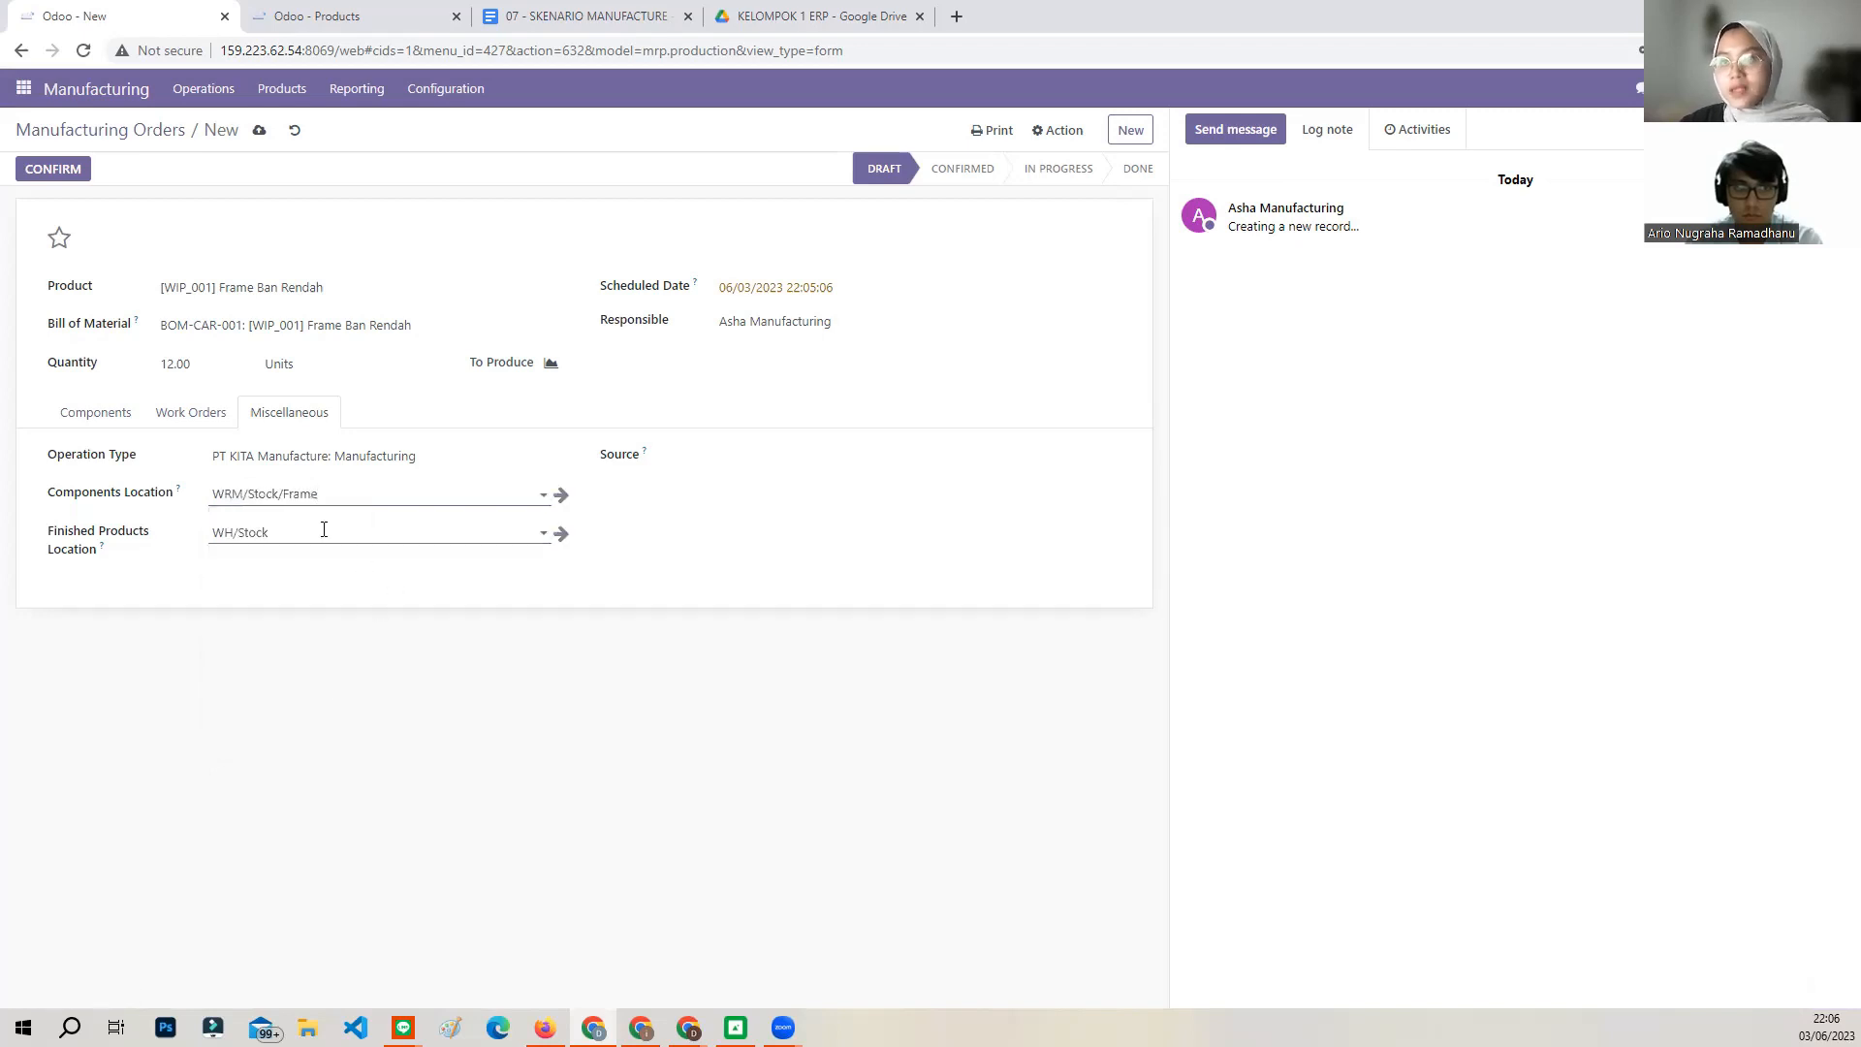
left_click_drag(217, 531, 182, 532)
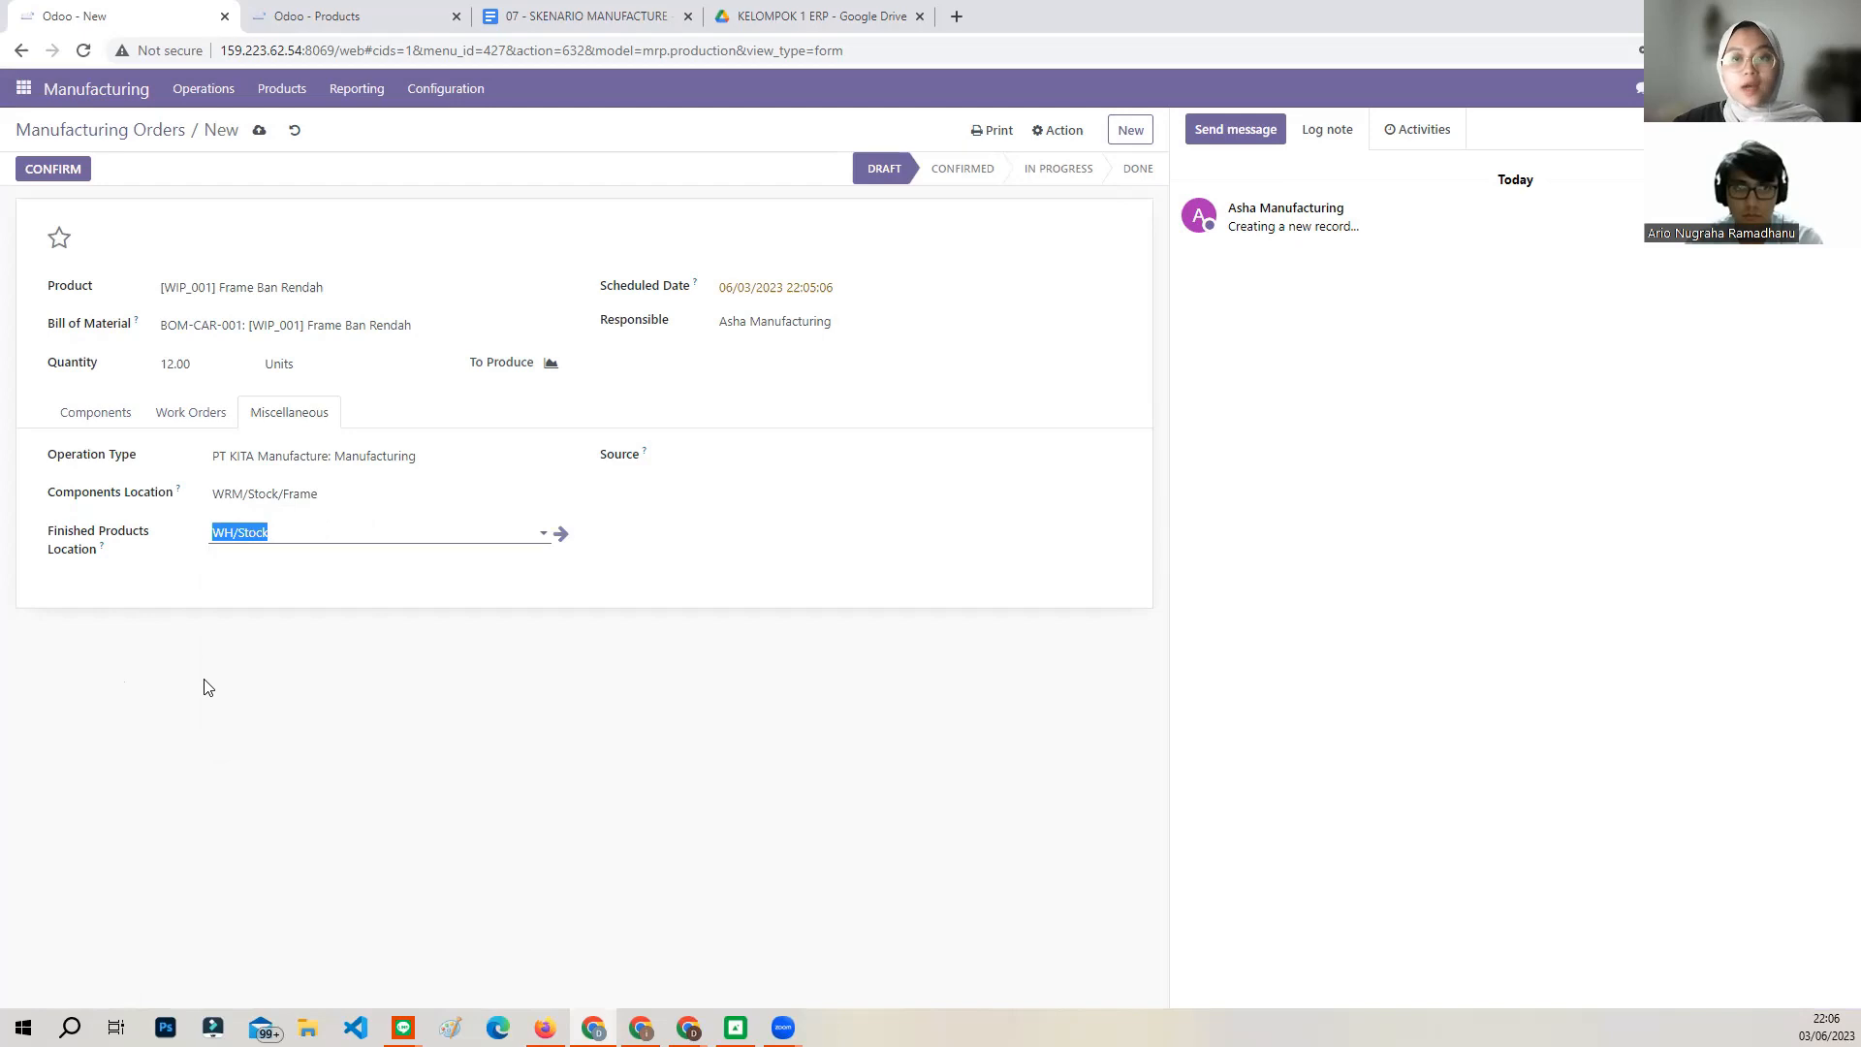
type("WW")
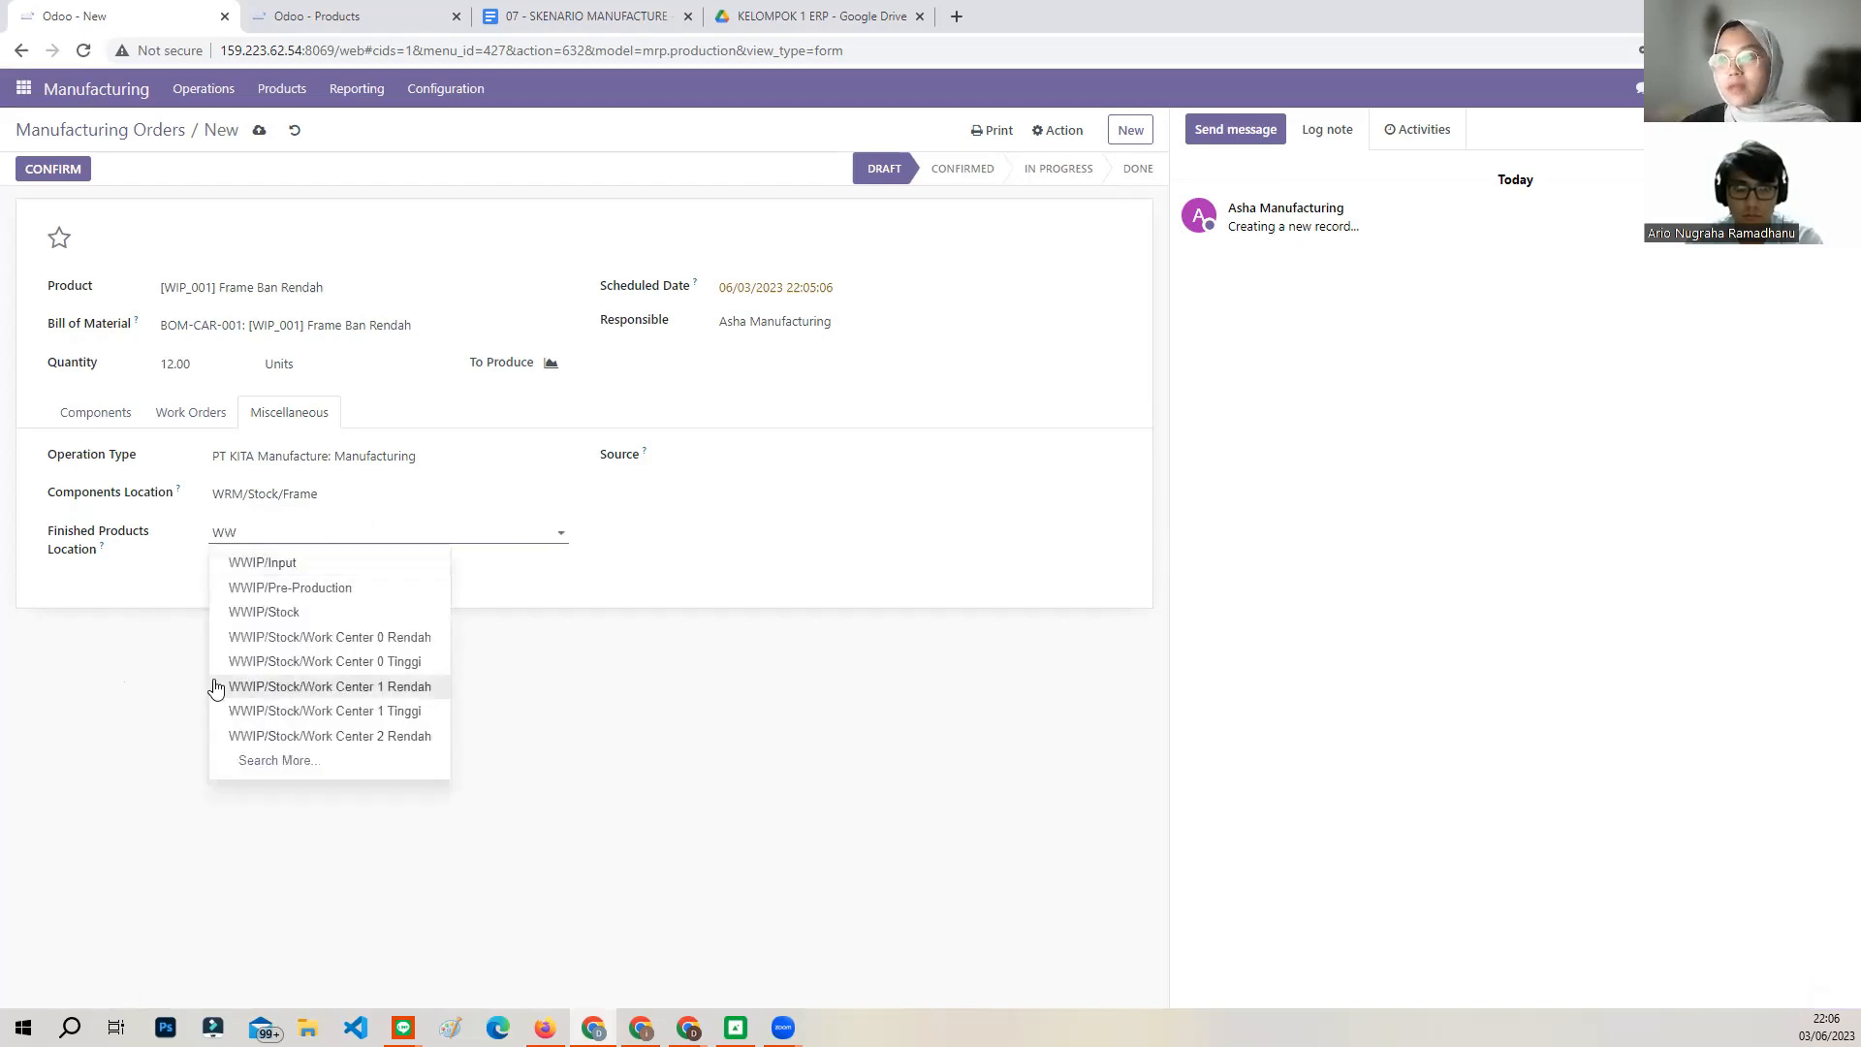
left_click(380, 639)
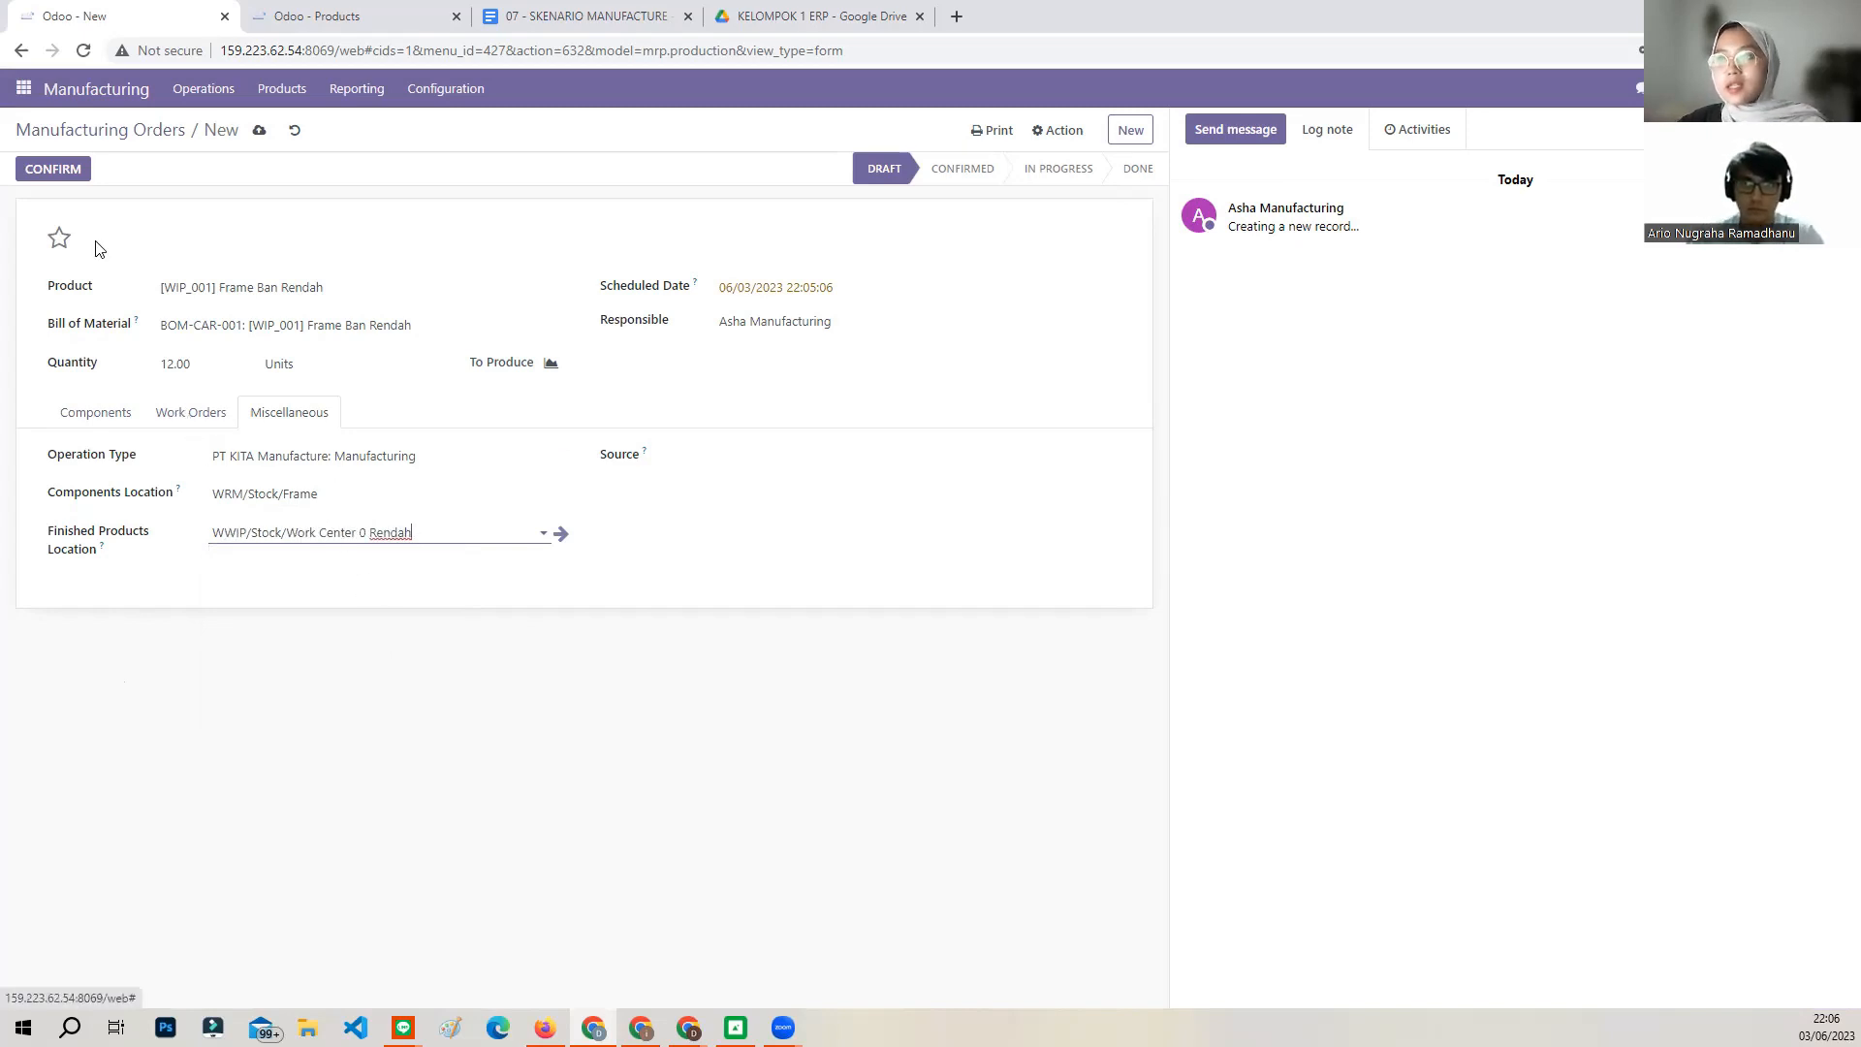
Confirm the Frame Ban Rendah order, check its work order, and mark it as done by applying immediate production.
left_click(56, 174)
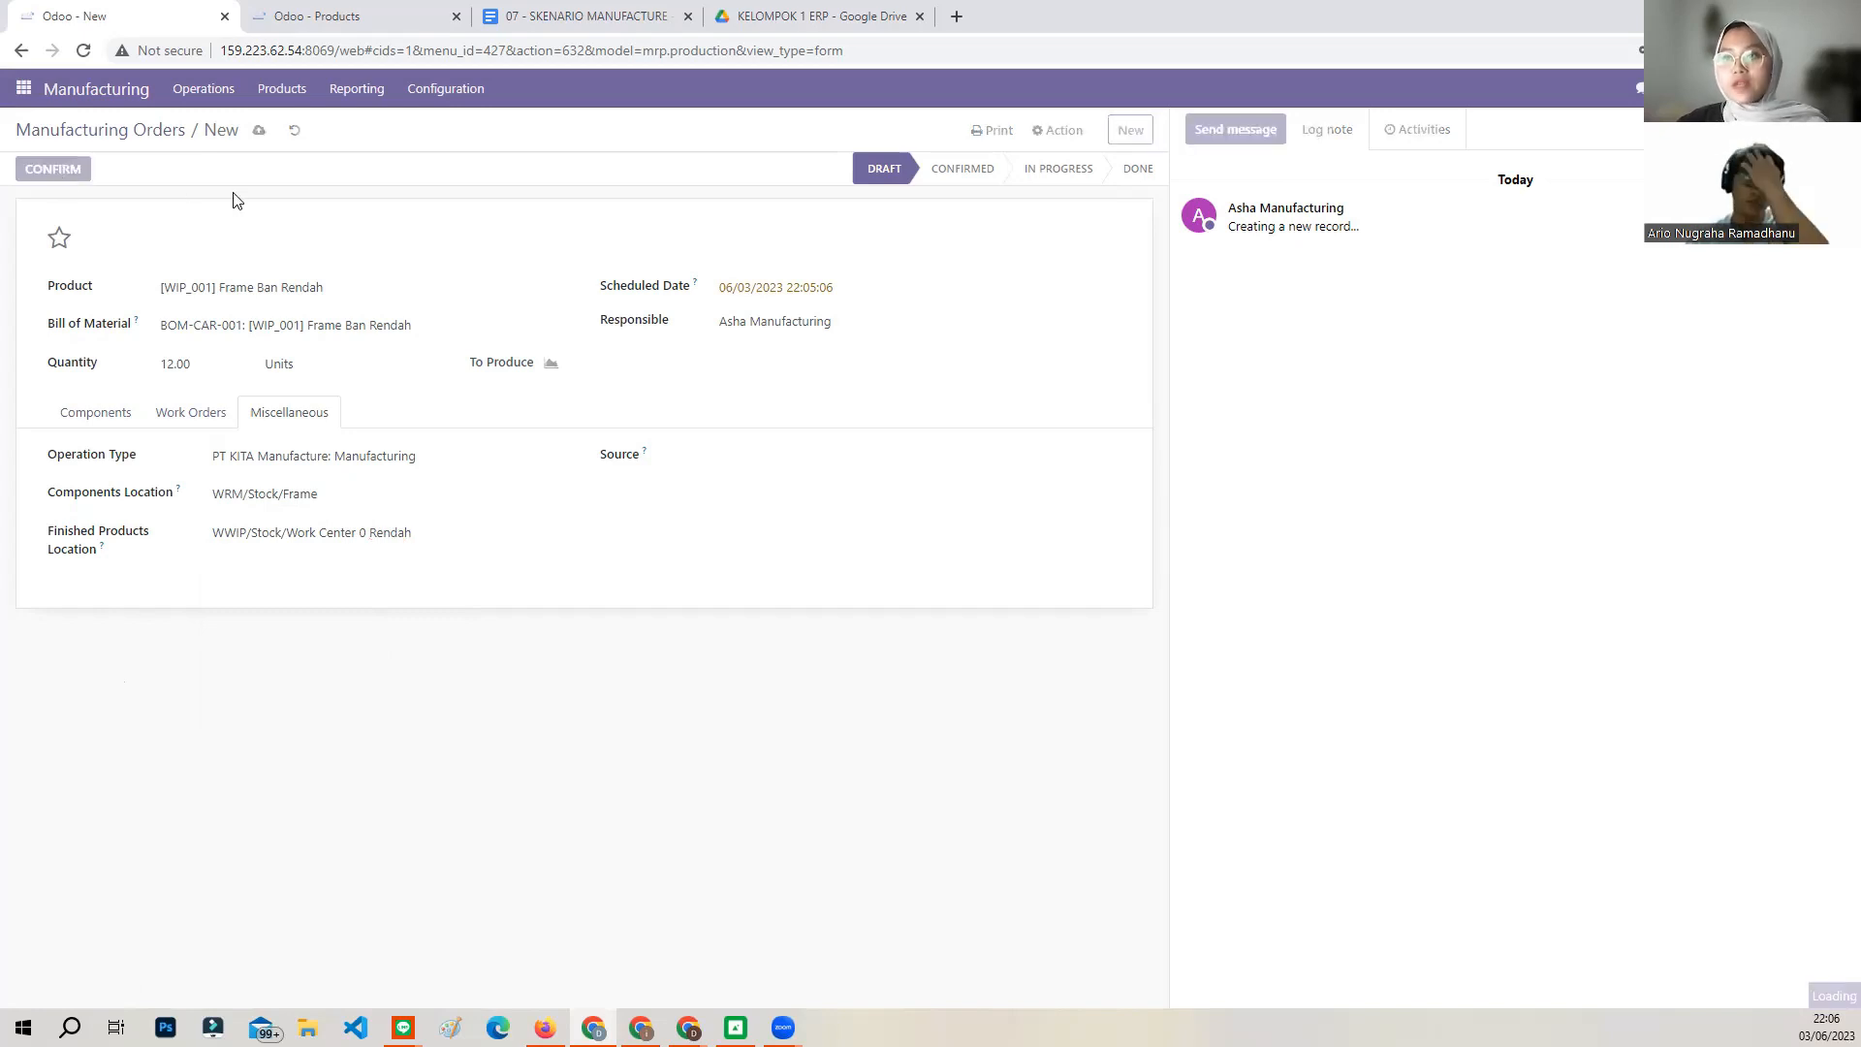
left_click(196, 405)
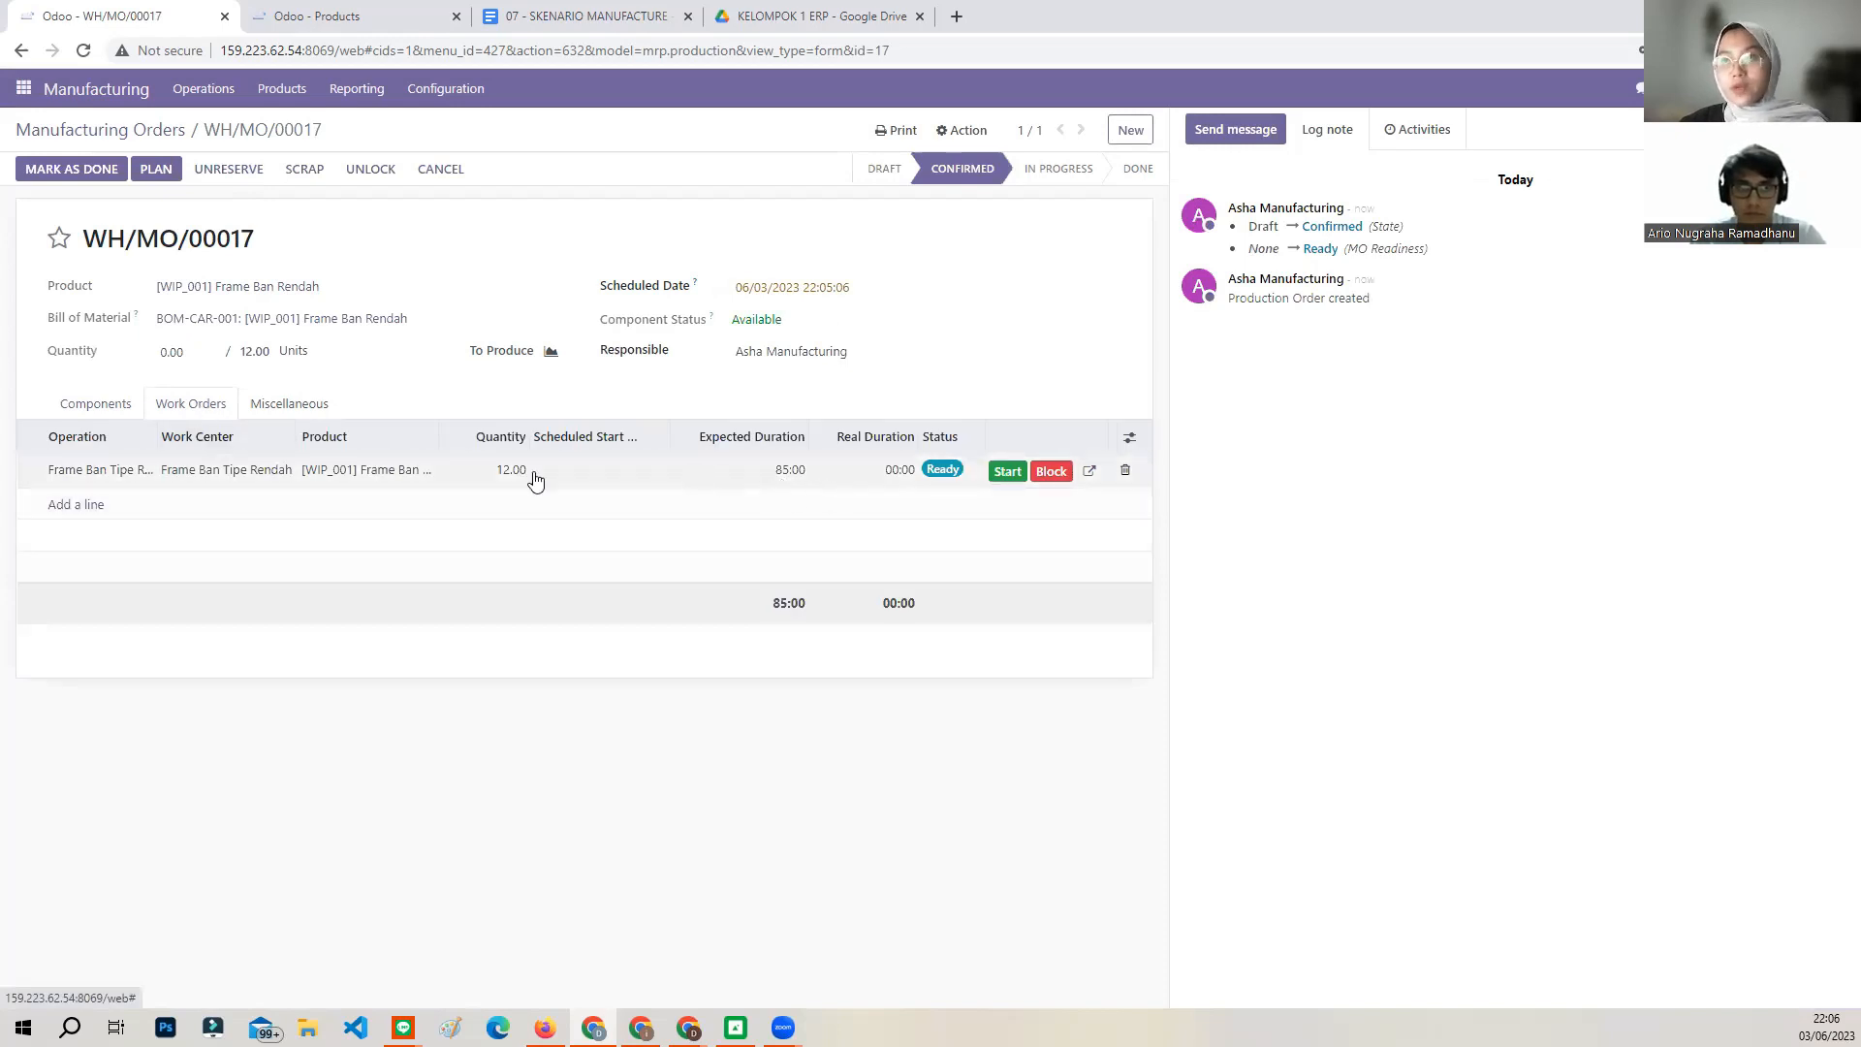
left_click(87, 173)
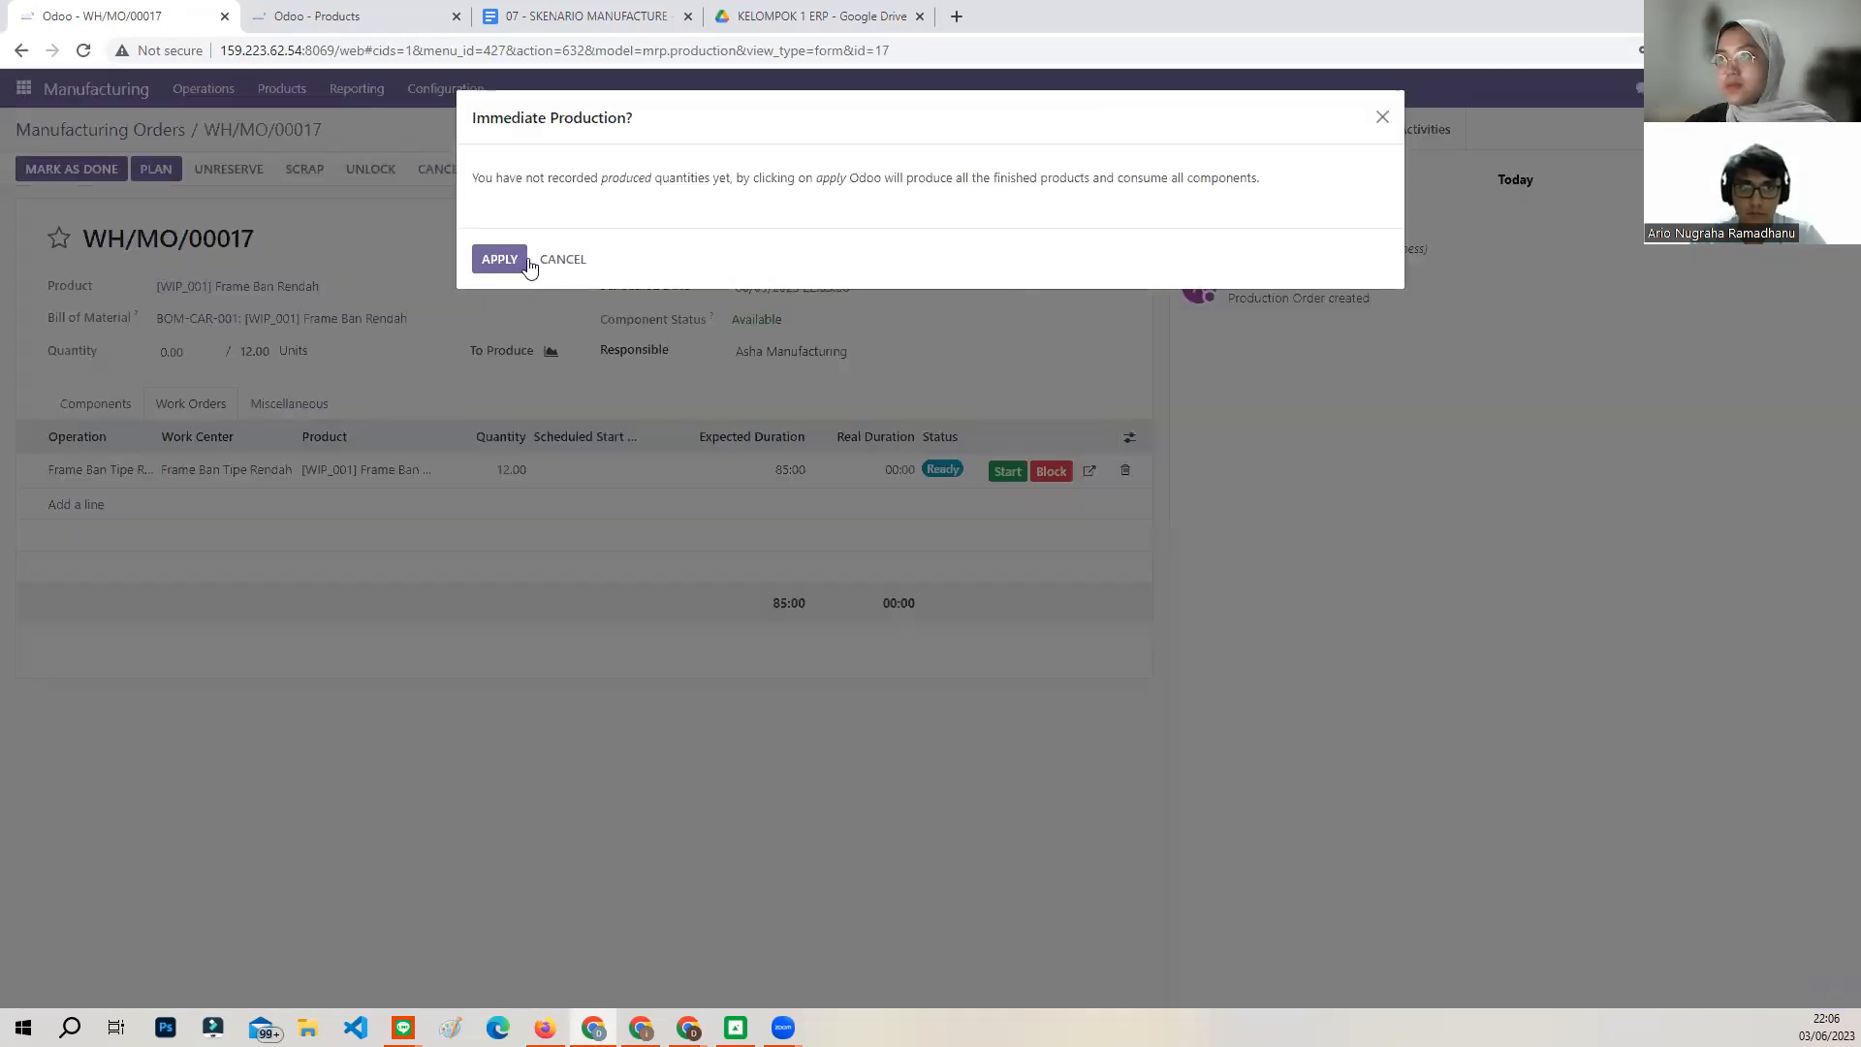
left_click(496, 263)
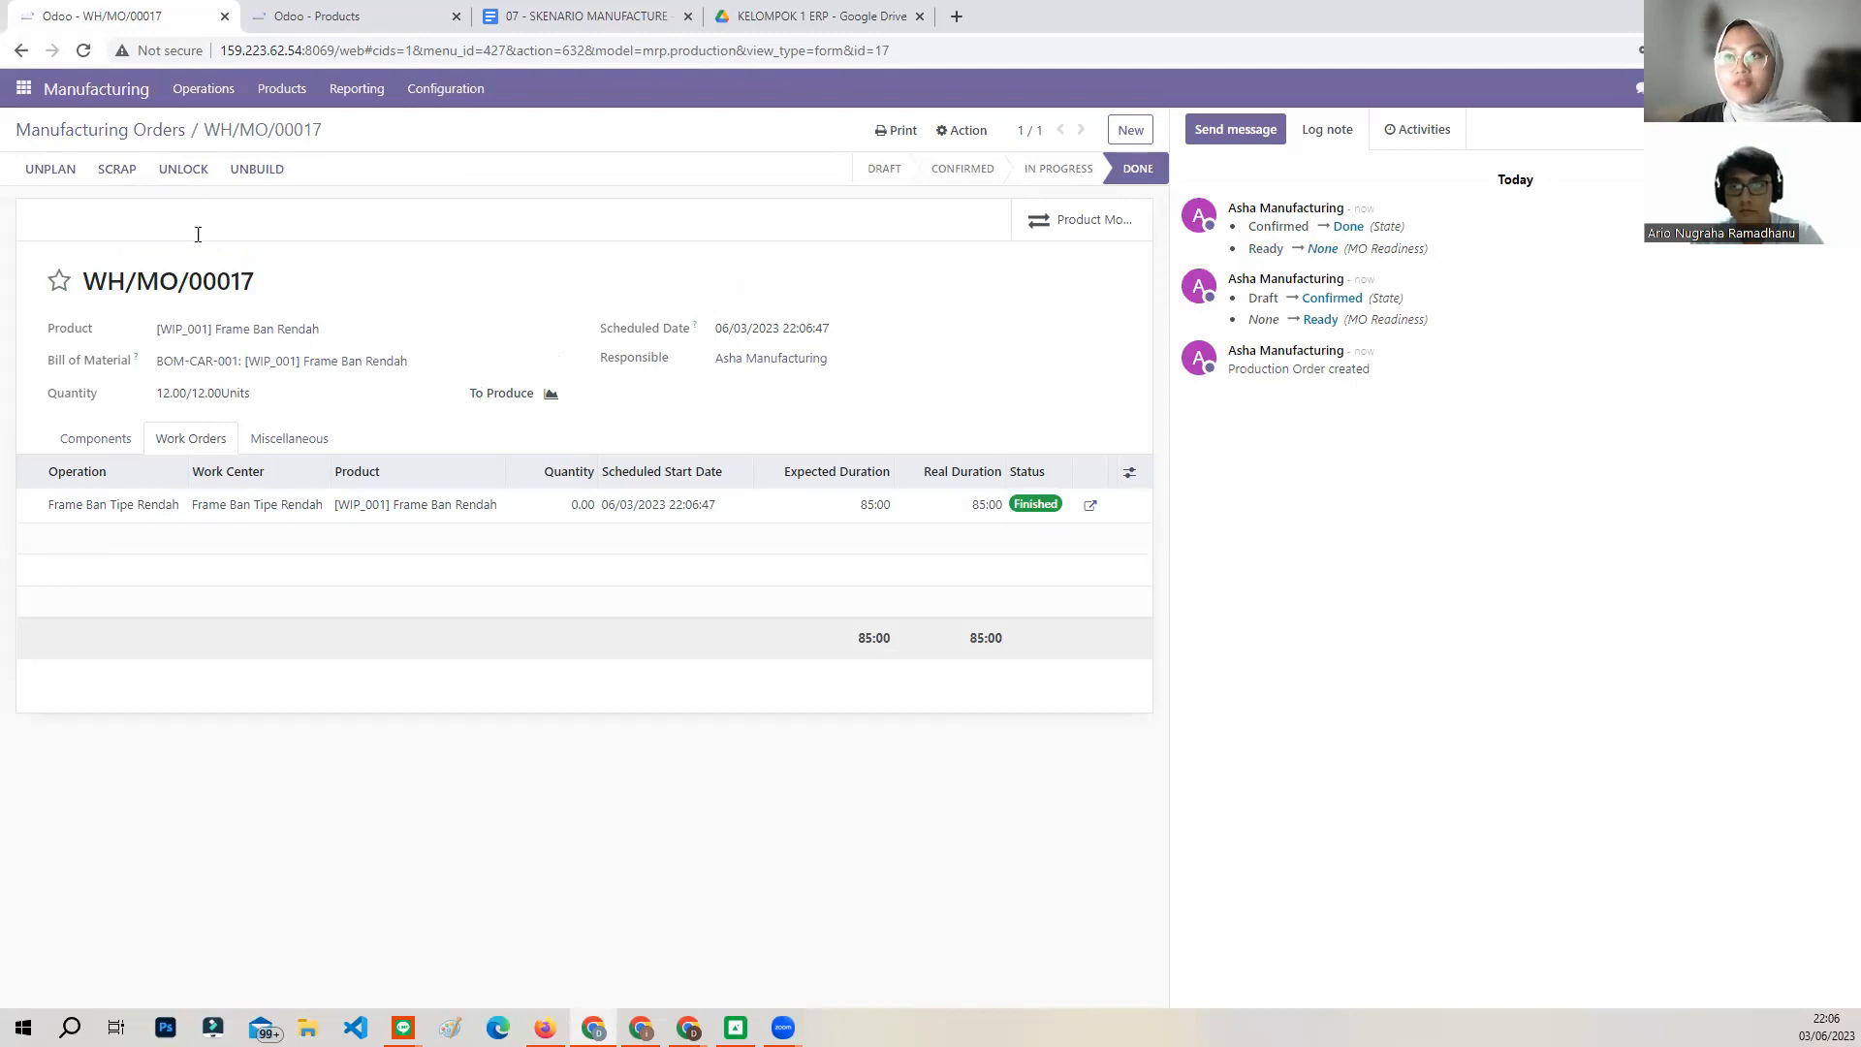
Create another manufacturing order for product [WIP_002] Body Mobil Rendah.
left_click(98, 132)
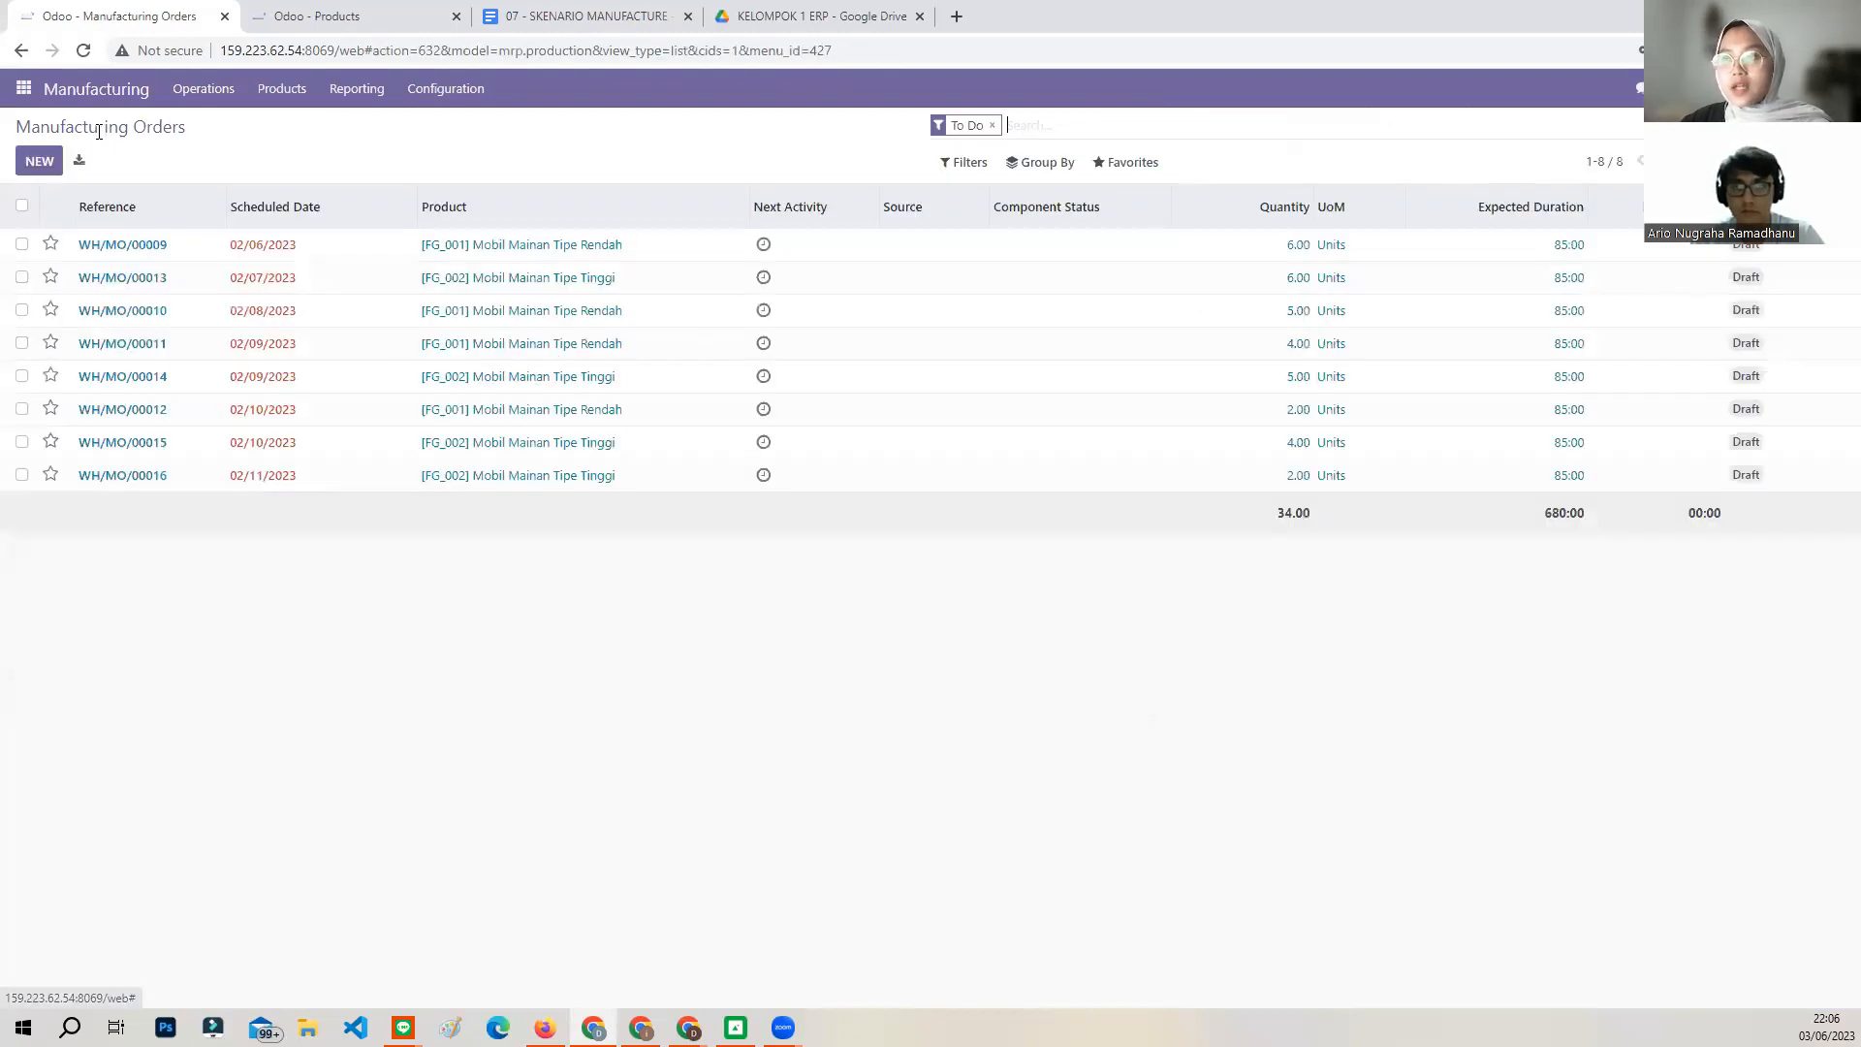
left_click(37, 160)
left_click(250, 287)
type("body")
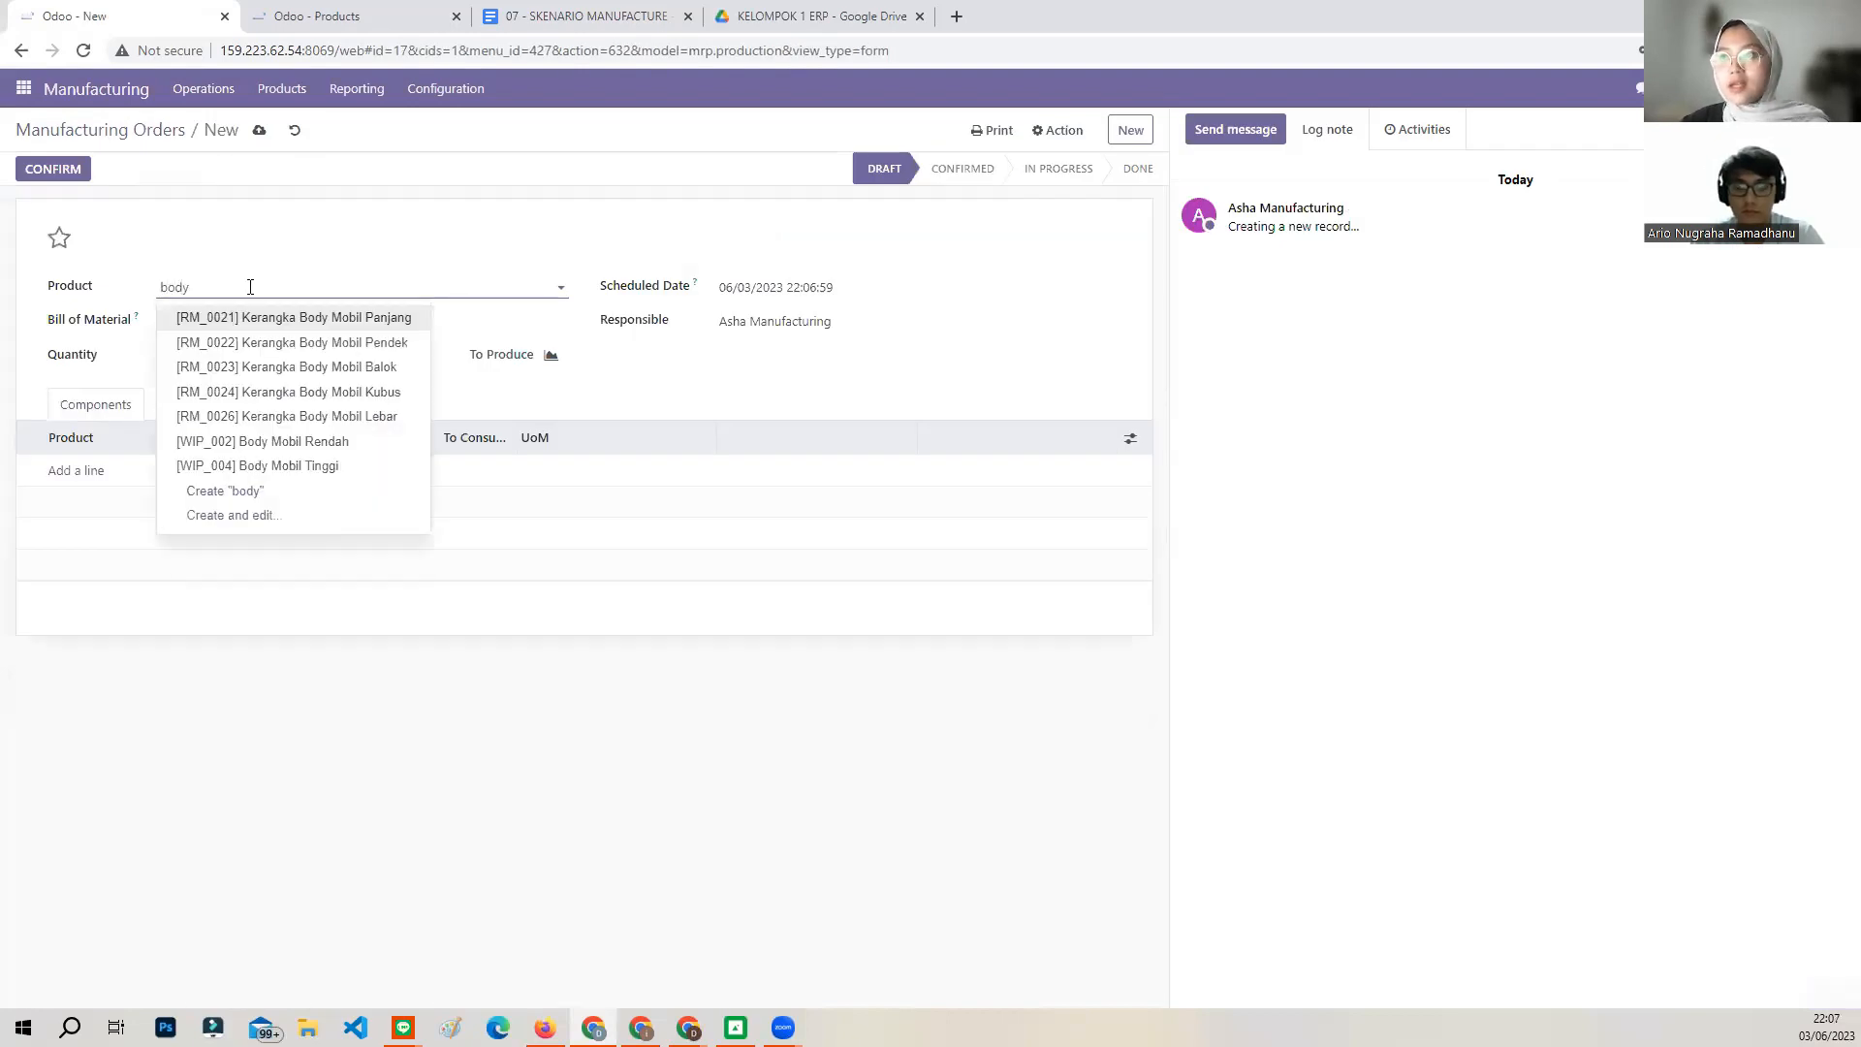
left_click(300, 452)
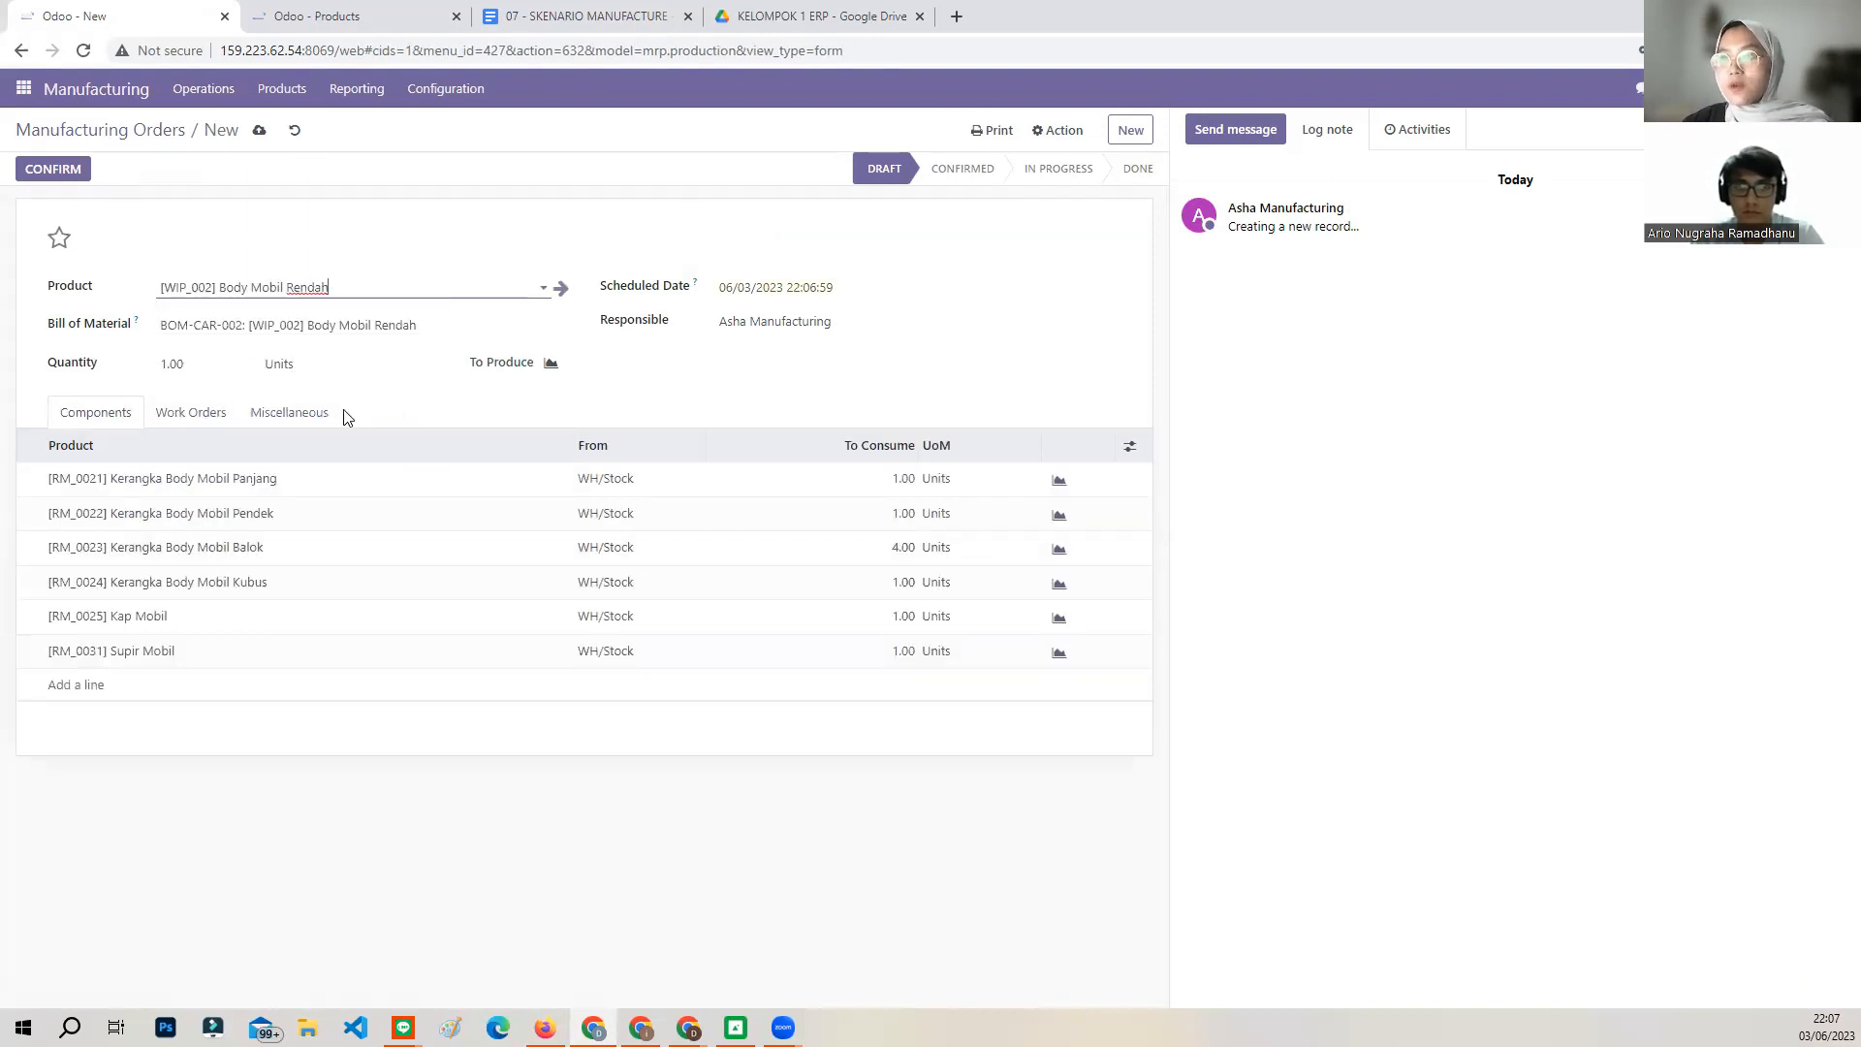
Set the components location of the Body Mobil Rendah order to WH/WRM/Stock/Body.
left_click(189, 415)
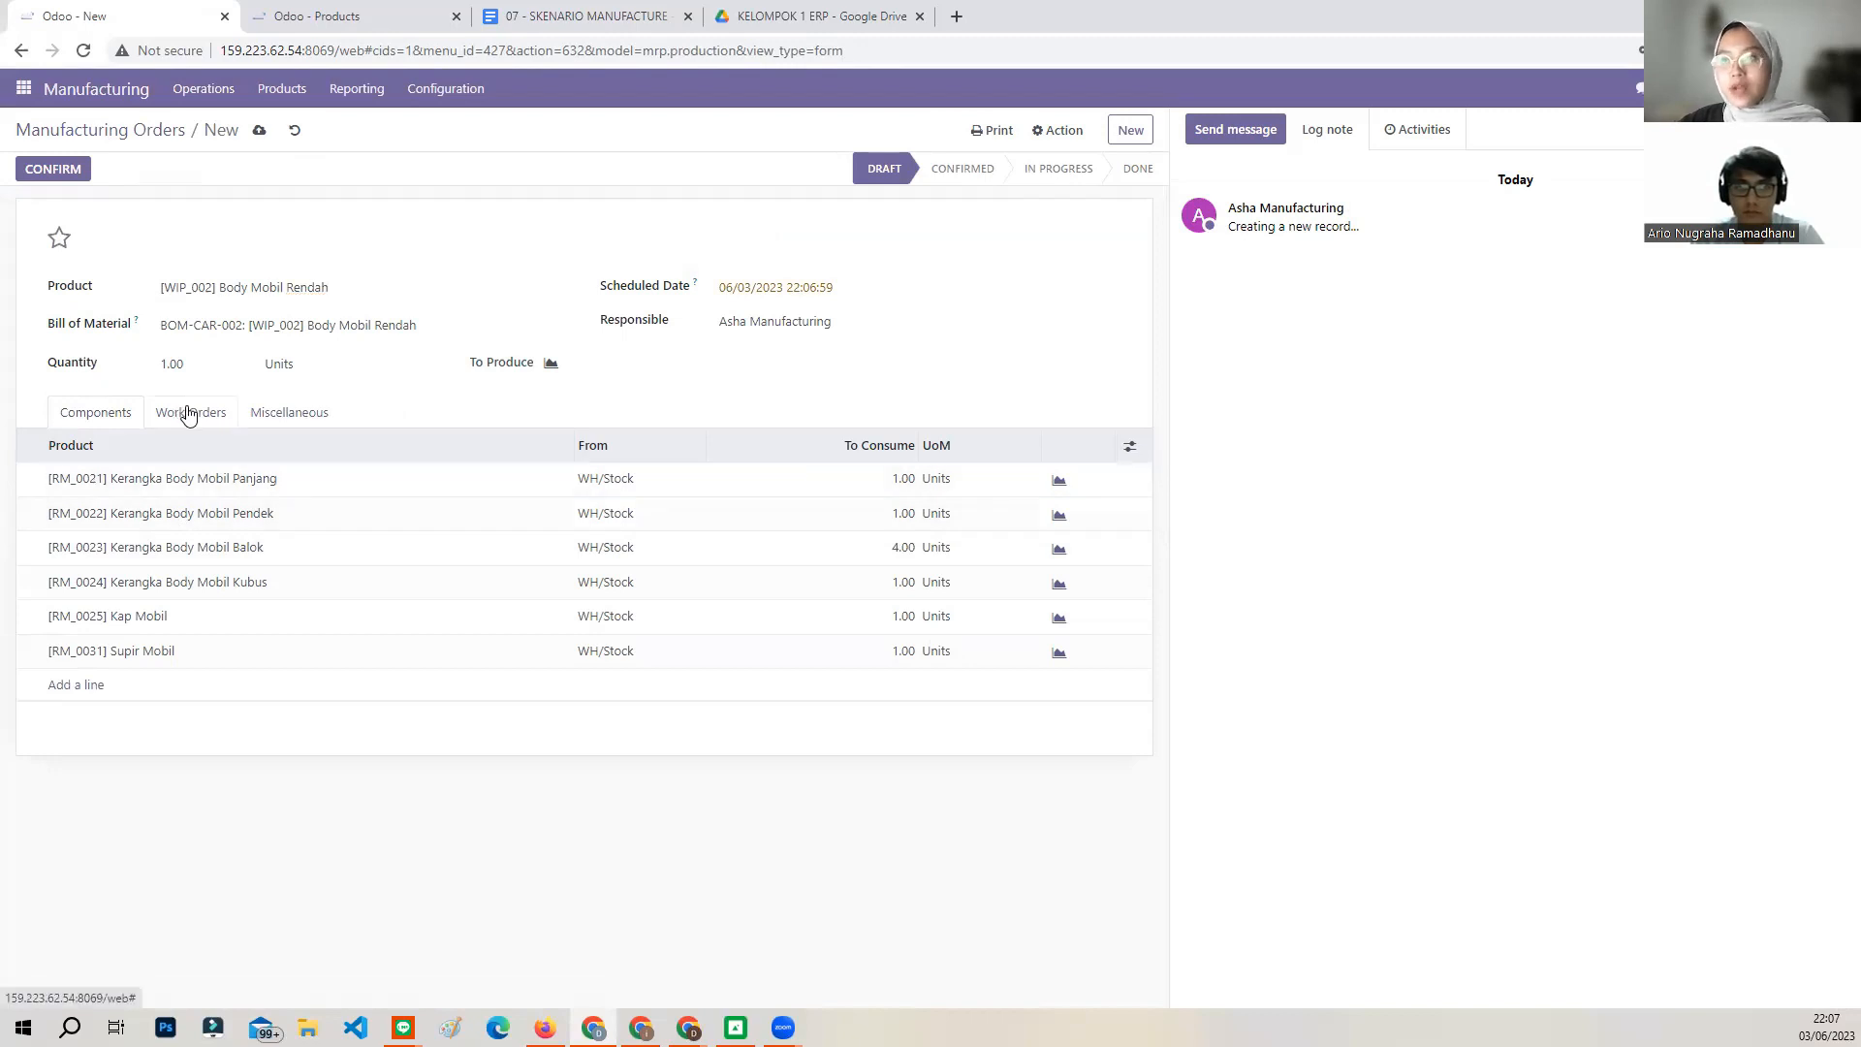
left_click(301, 417)
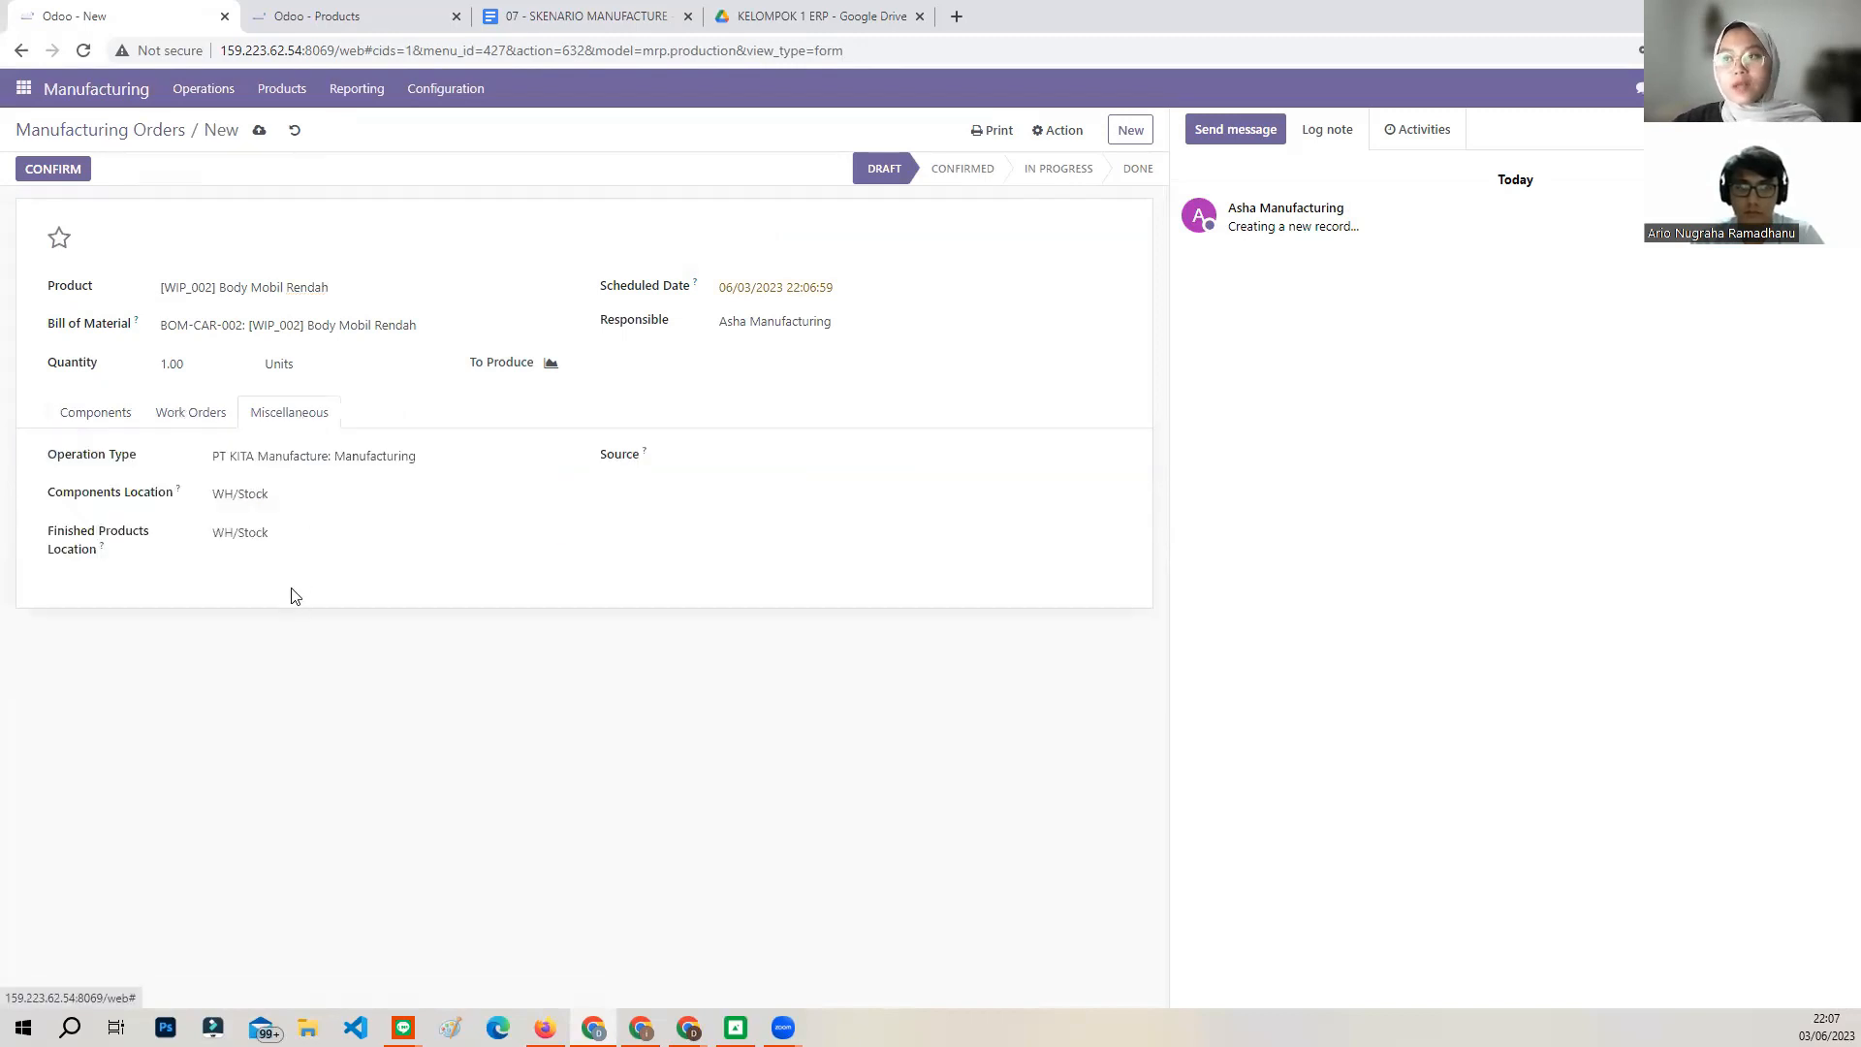
left_click(311, 493)
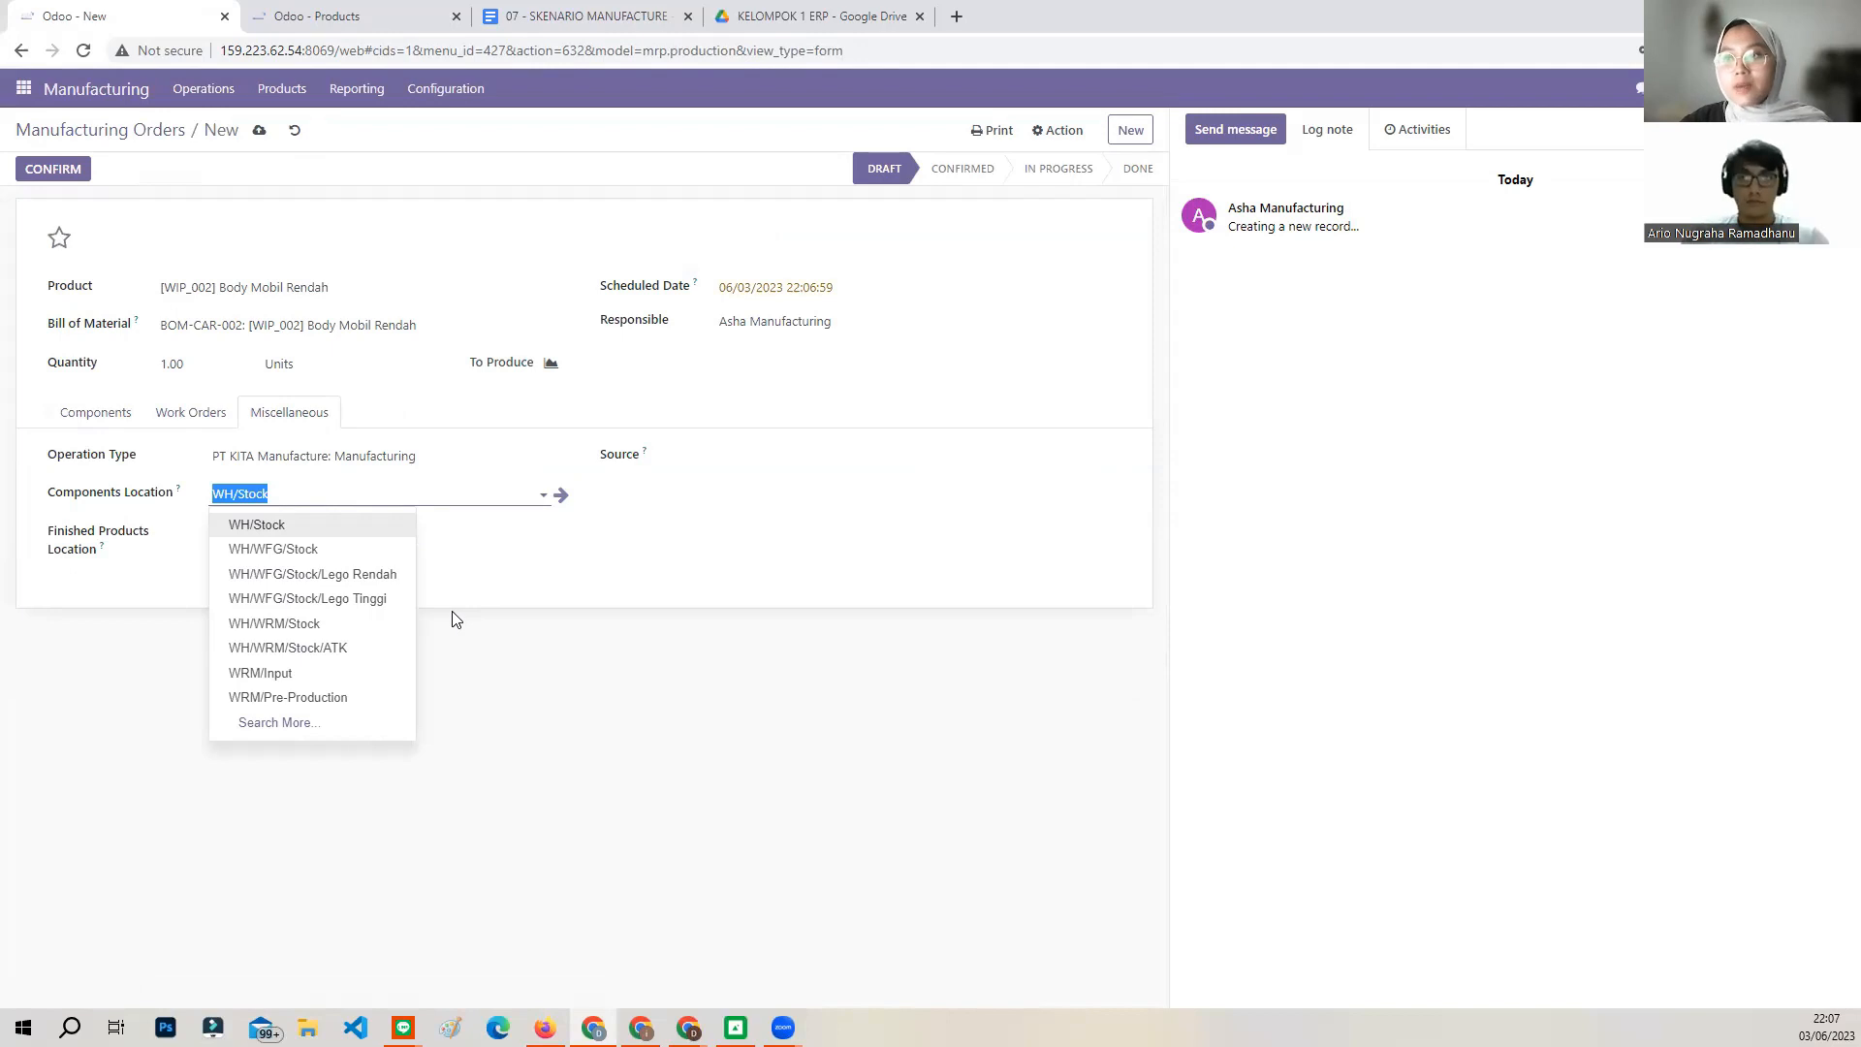
type("WR")
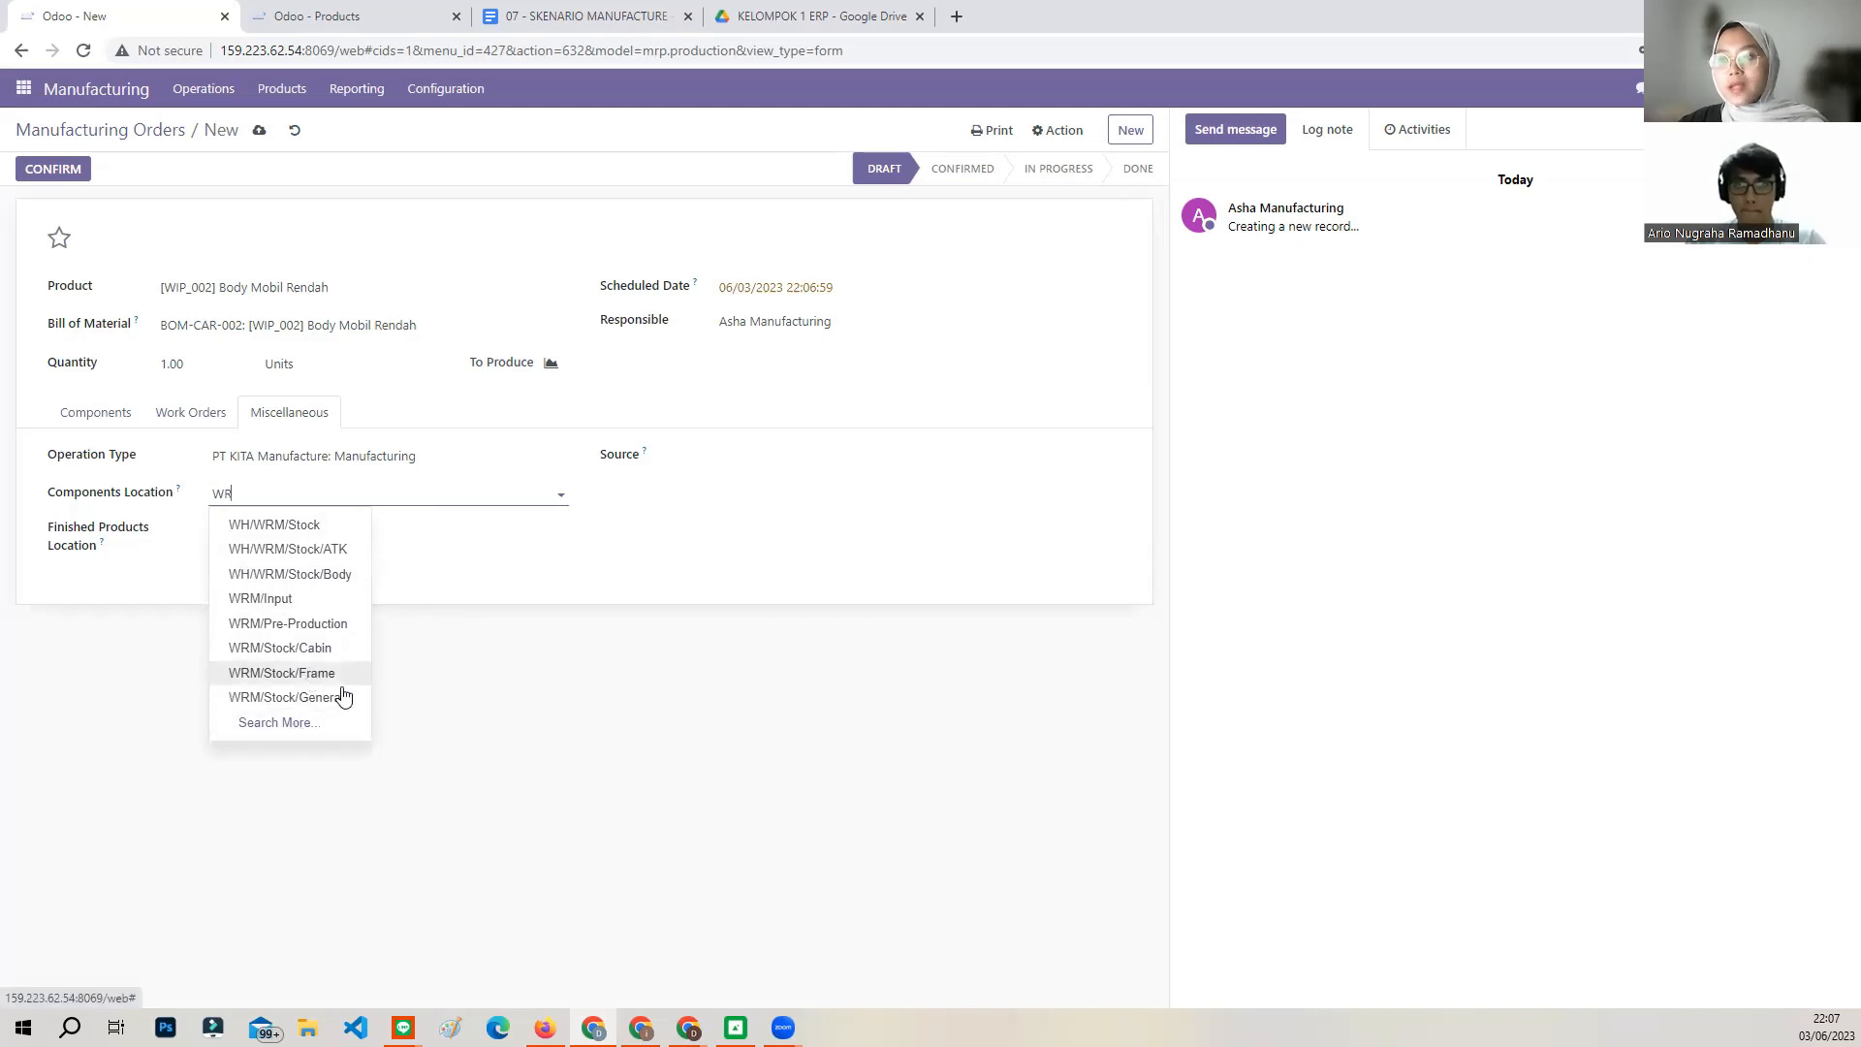
left_click(294, 727)
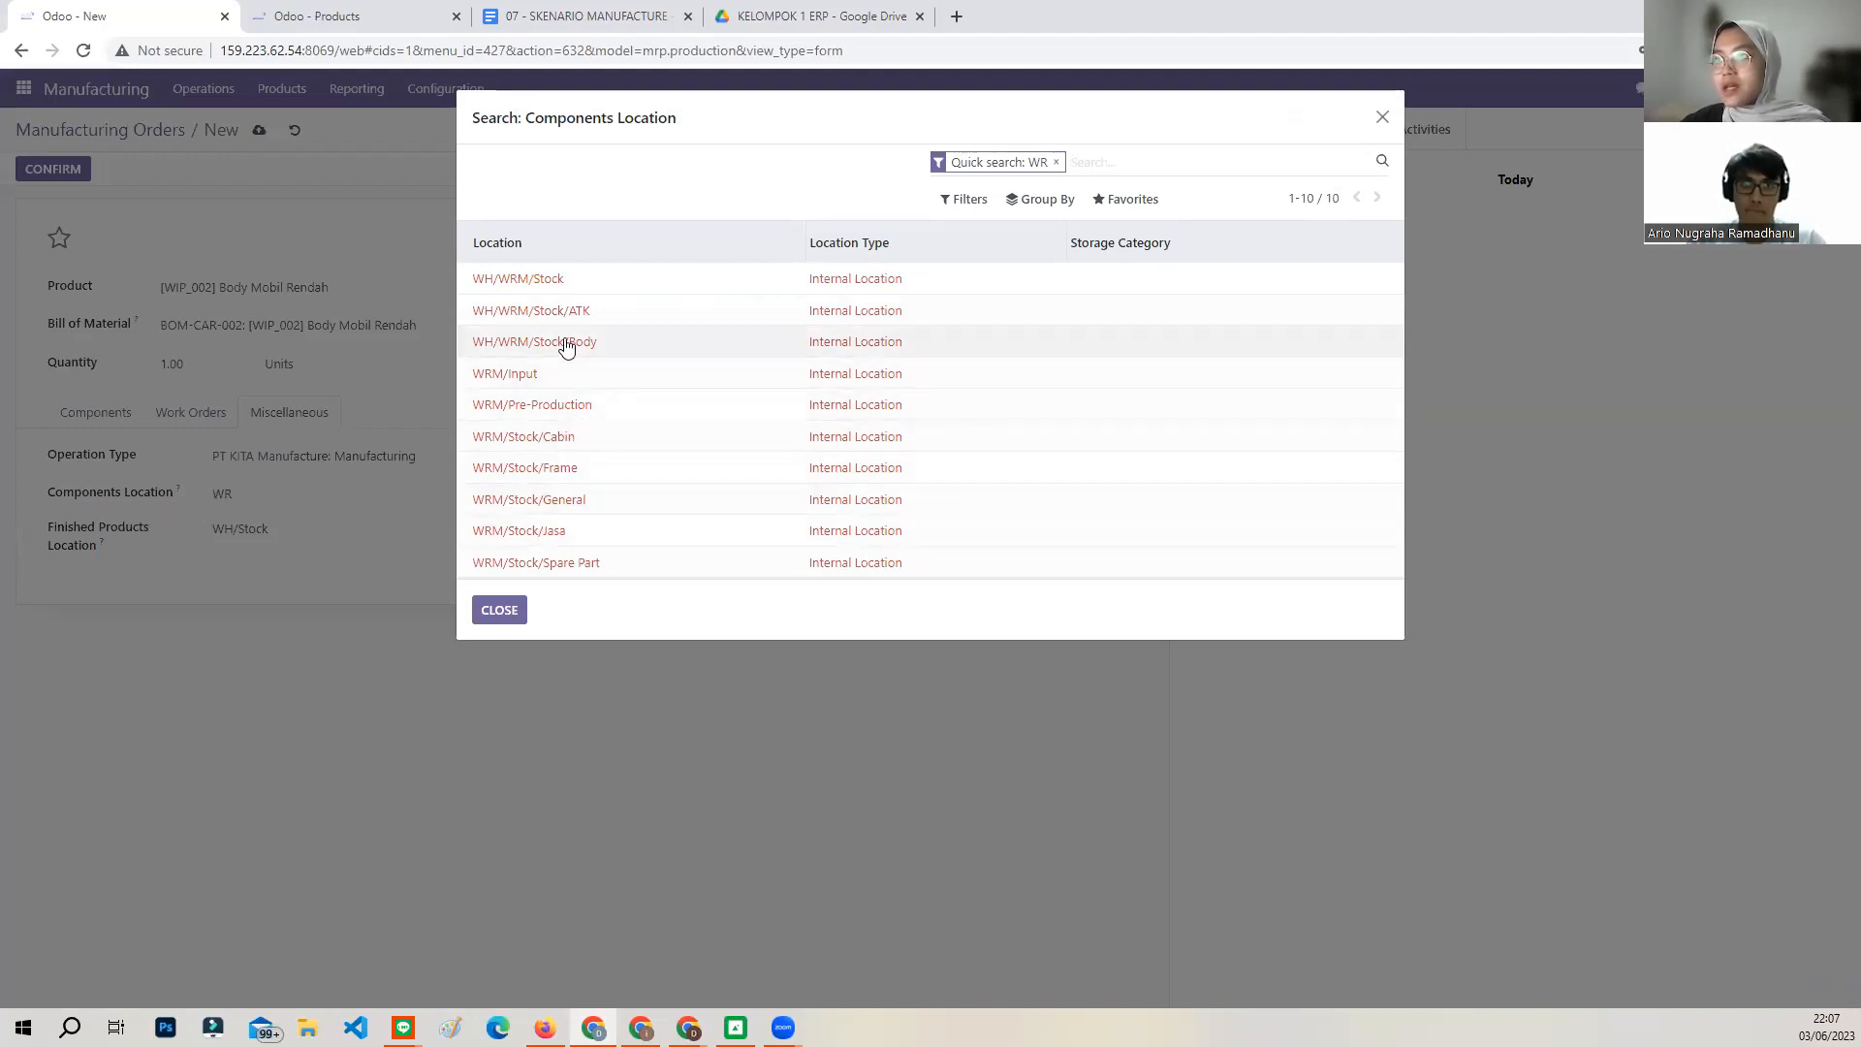
left_click(519, 606)
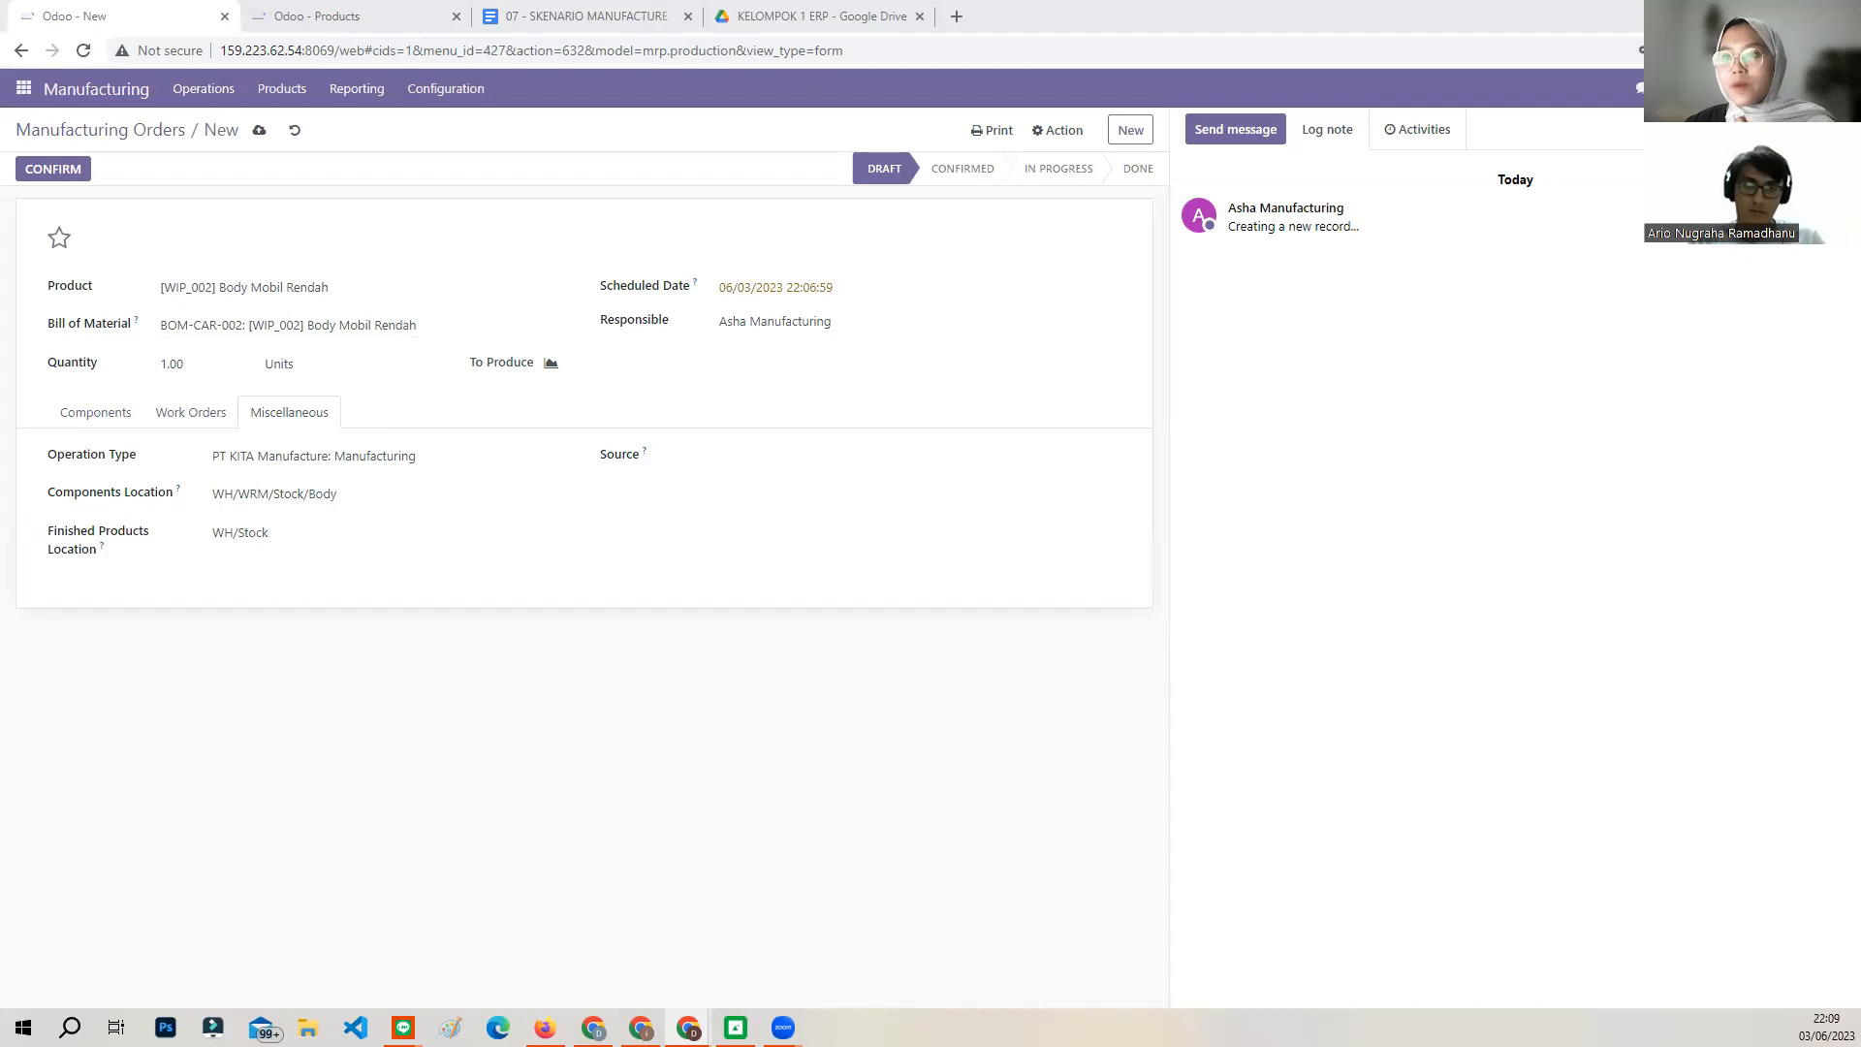
Set the finished products location of the Body Mobil Rendah order to WWIP/Stock/Work Center 1 Rendah.
left_click(299, 532)
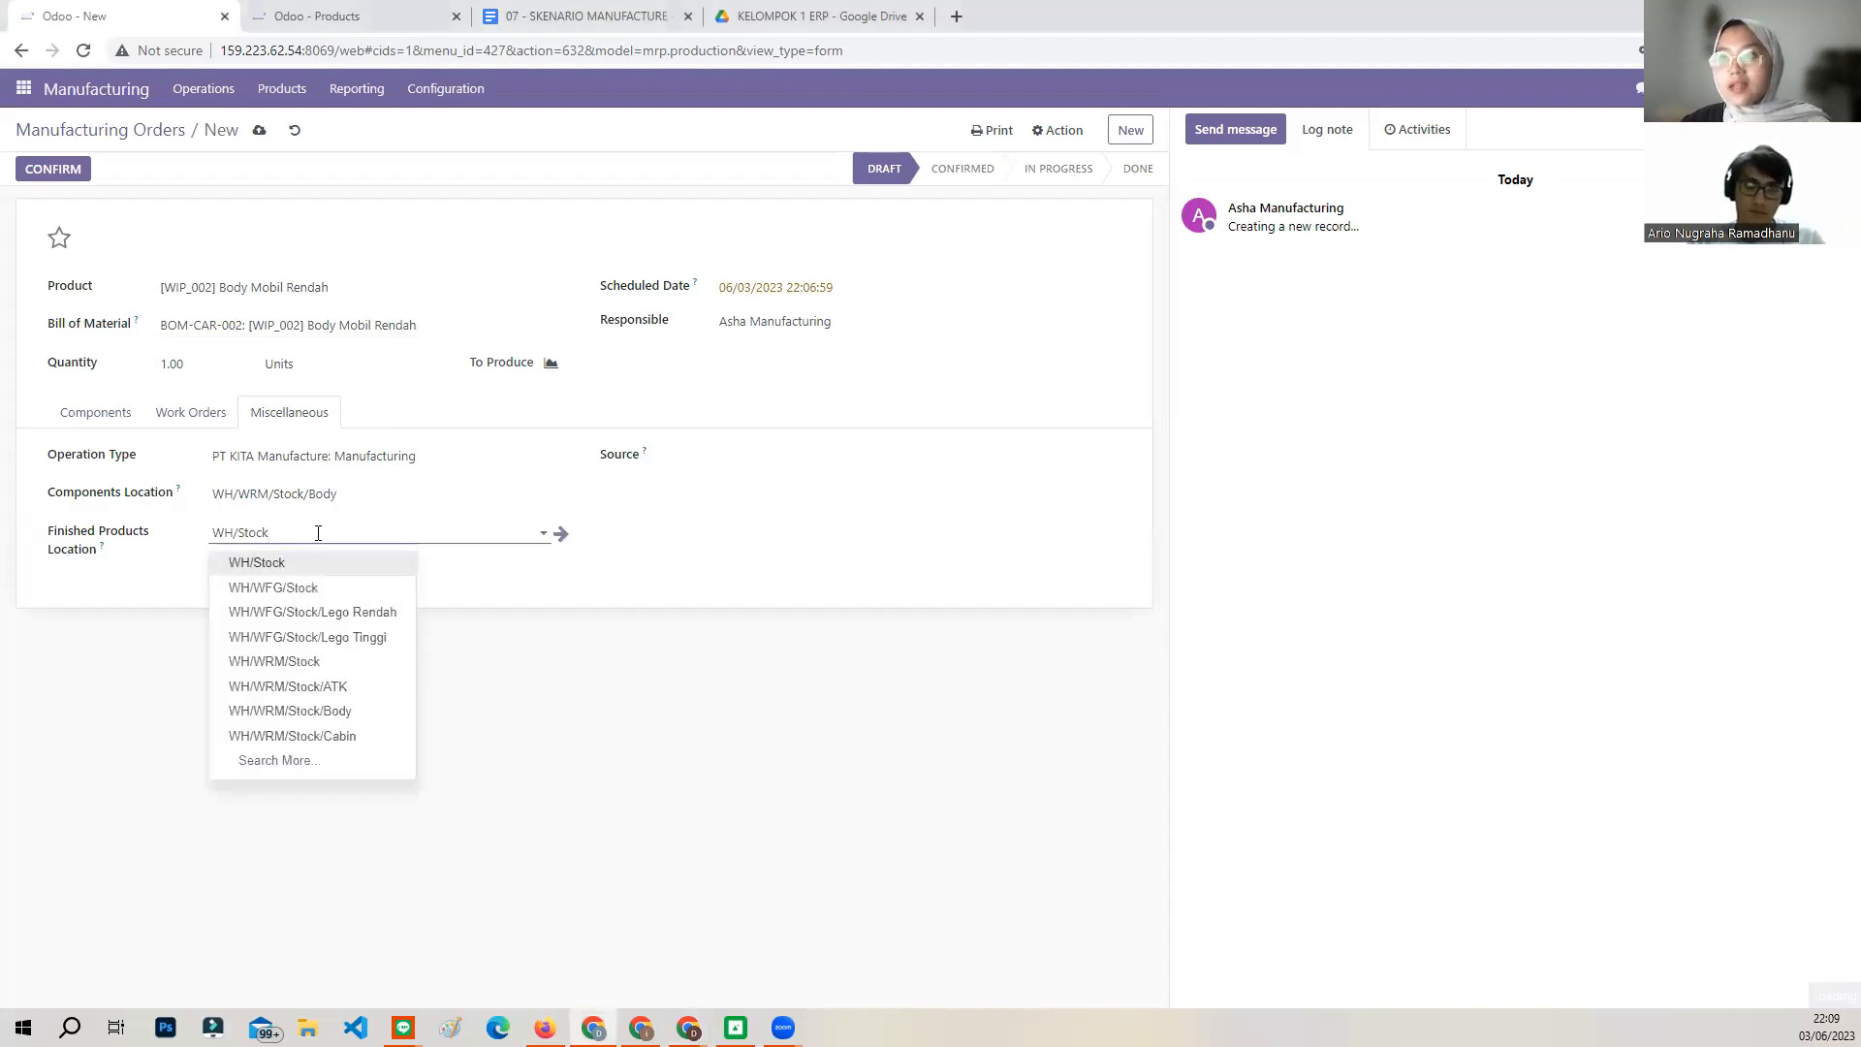
left_click_drag(339, 535, 206, 549)
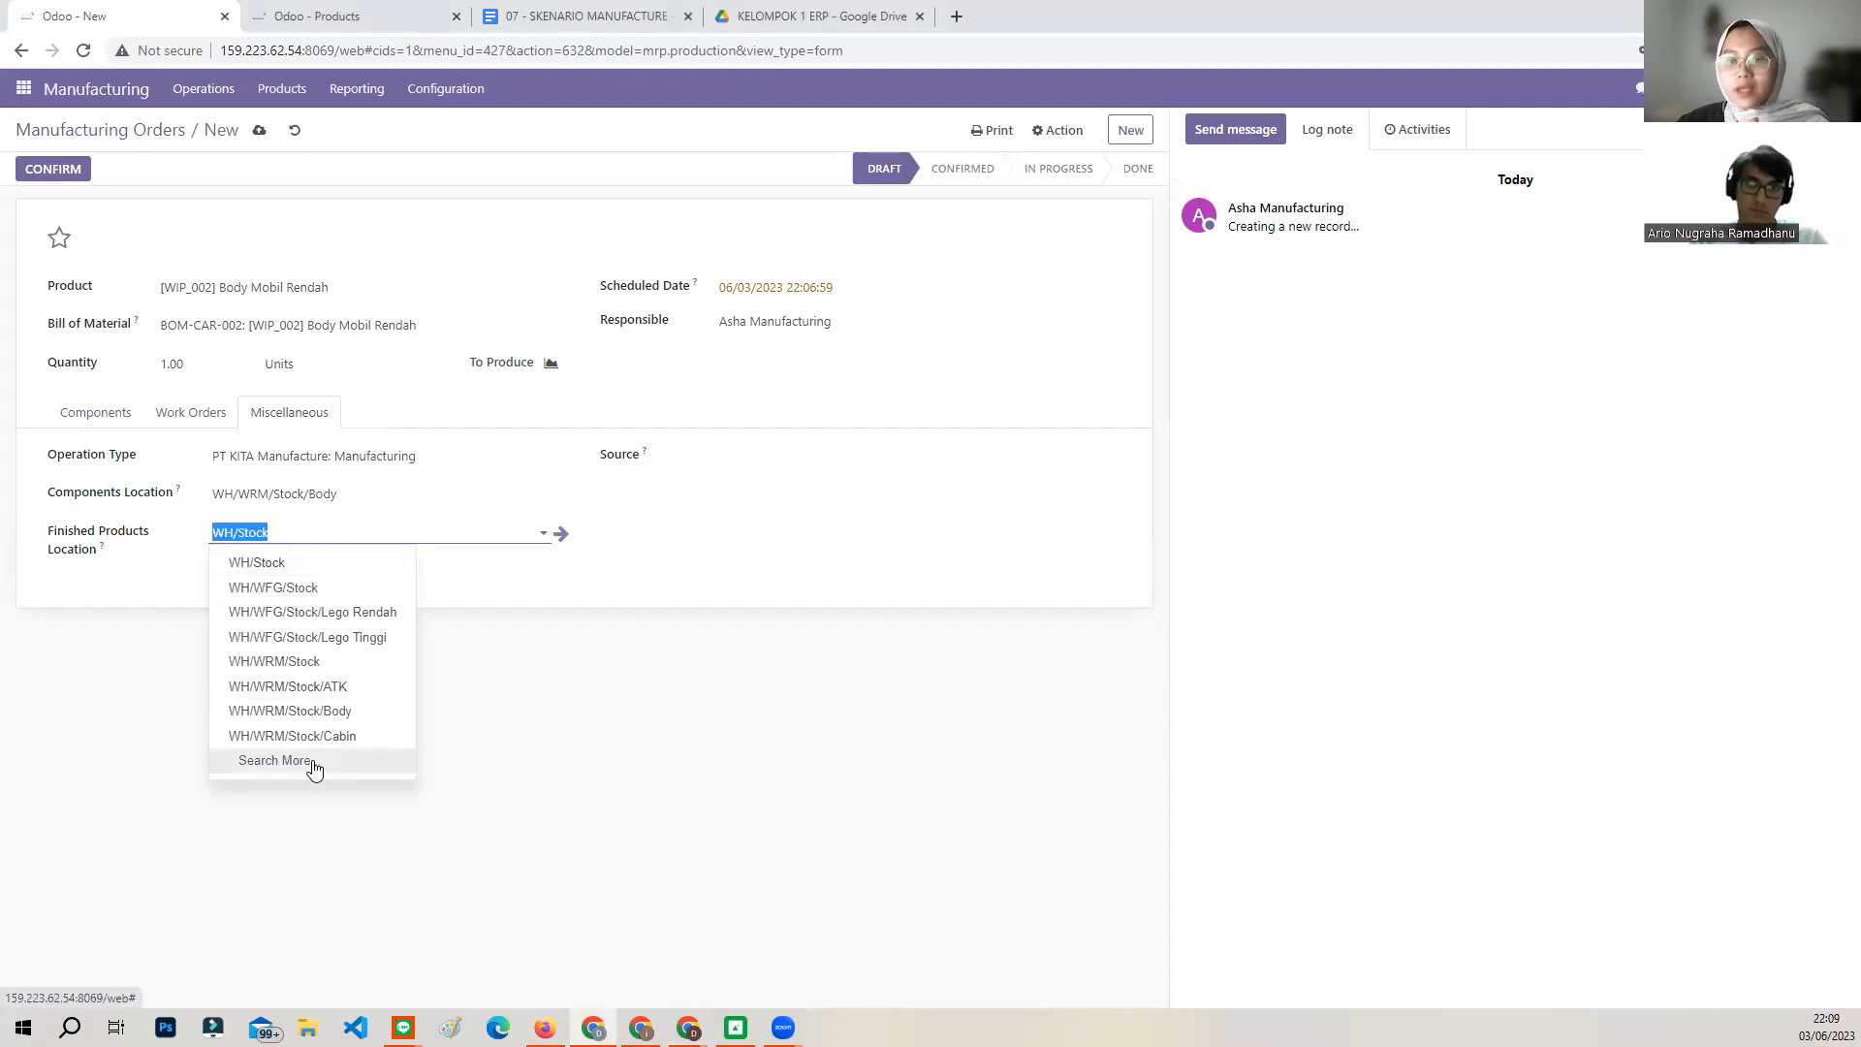
type("wwip")
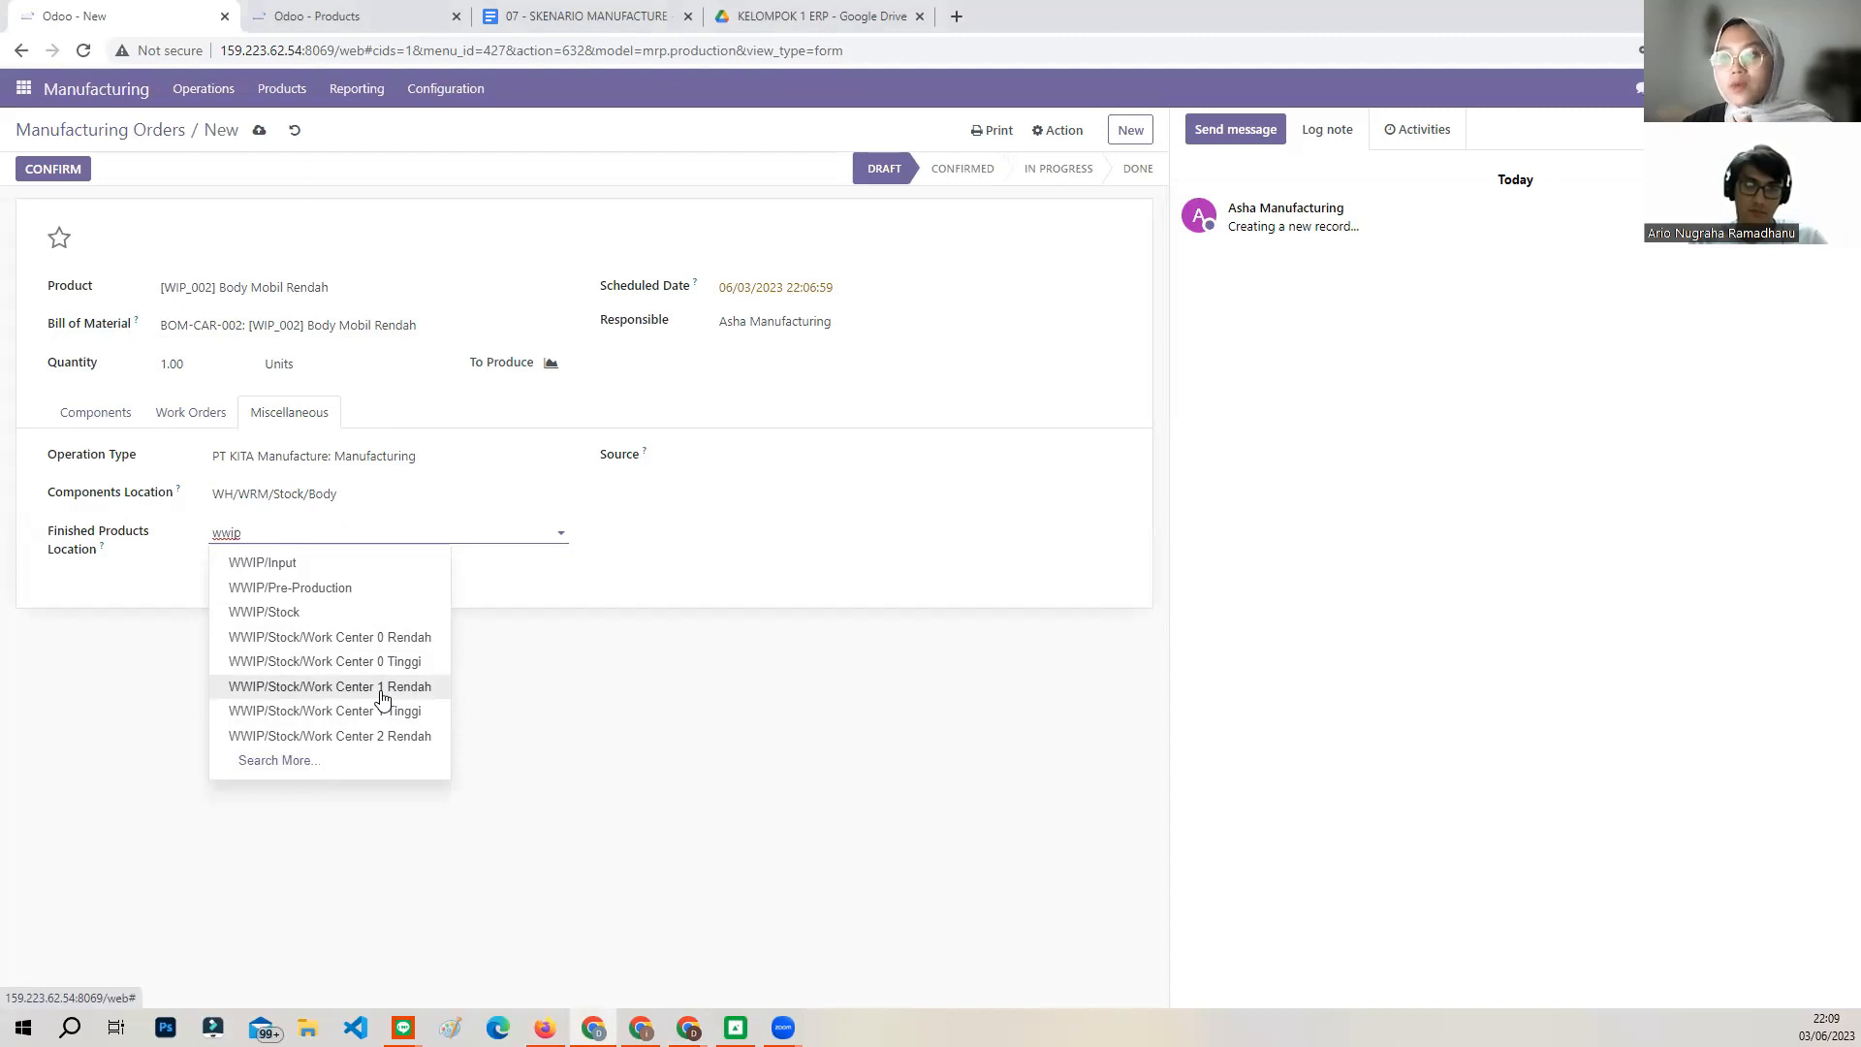
left_click(379, 688)
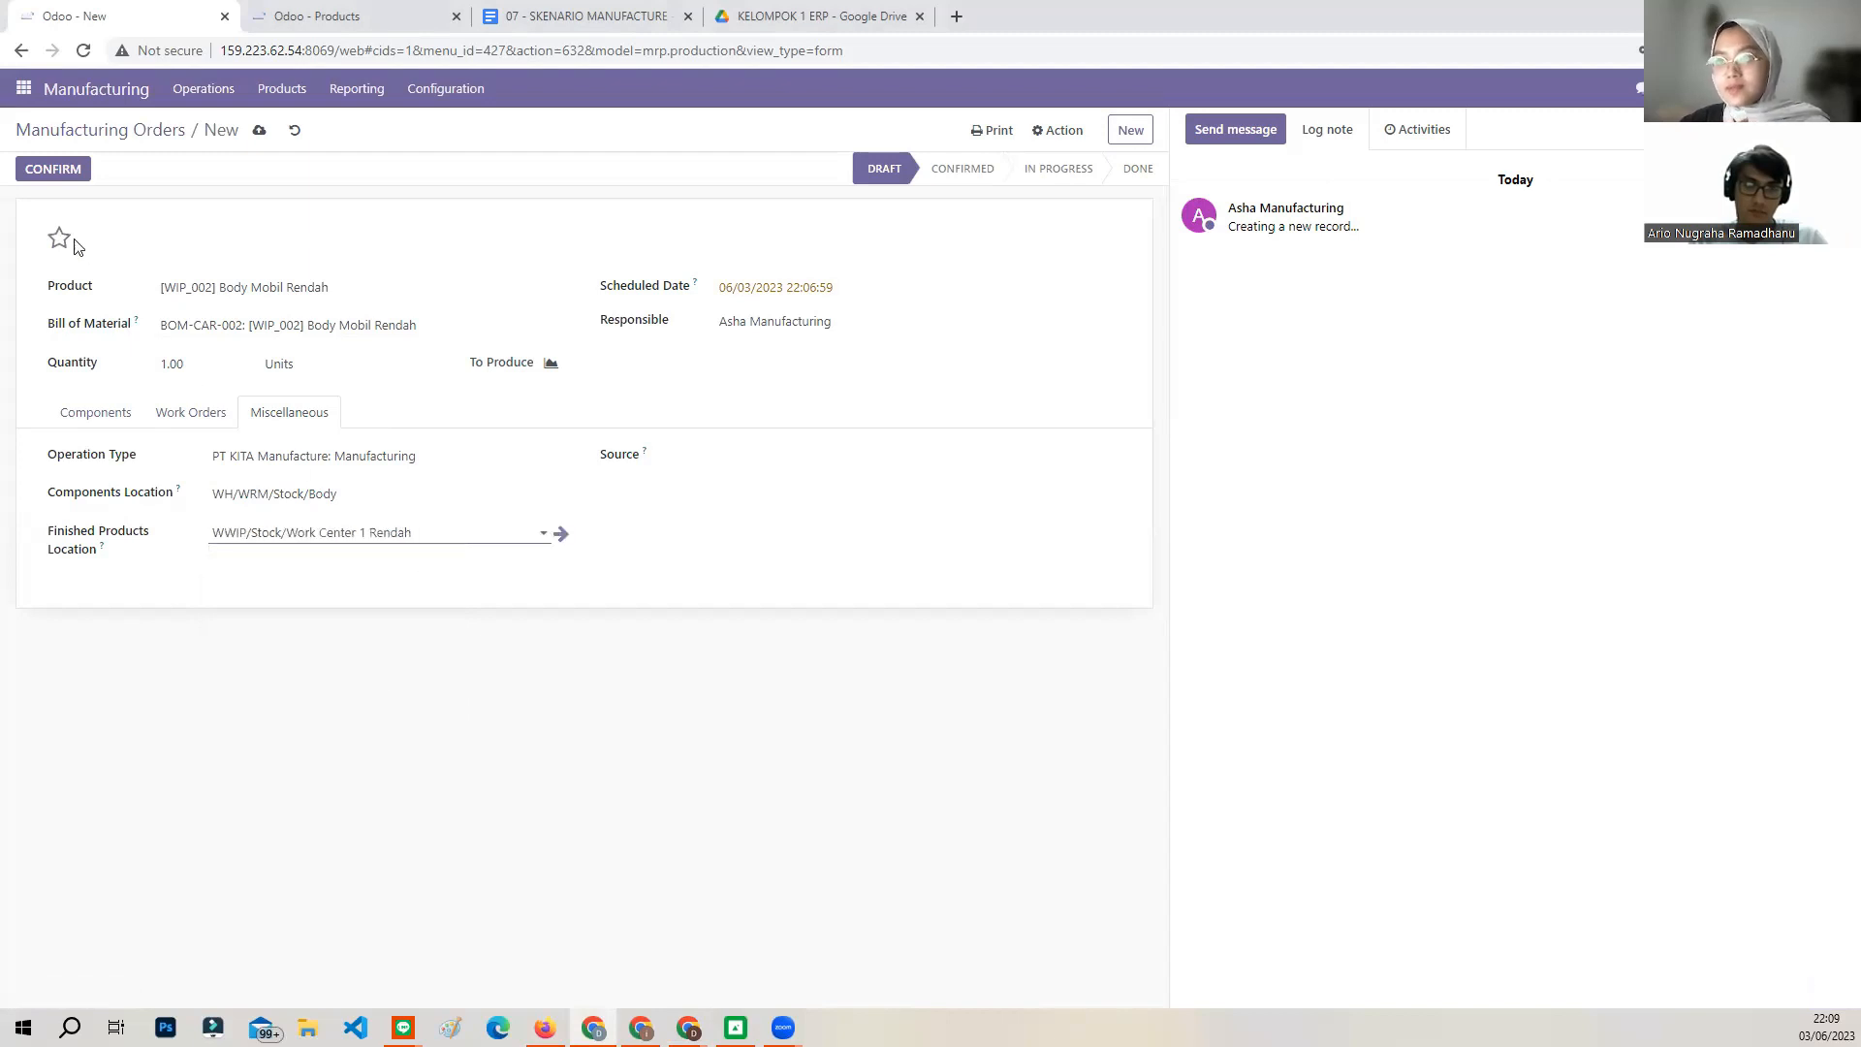
Confirm the one-unit Body Mobil Rendah manufacturing order and cancel it.
left_click(54, 168)
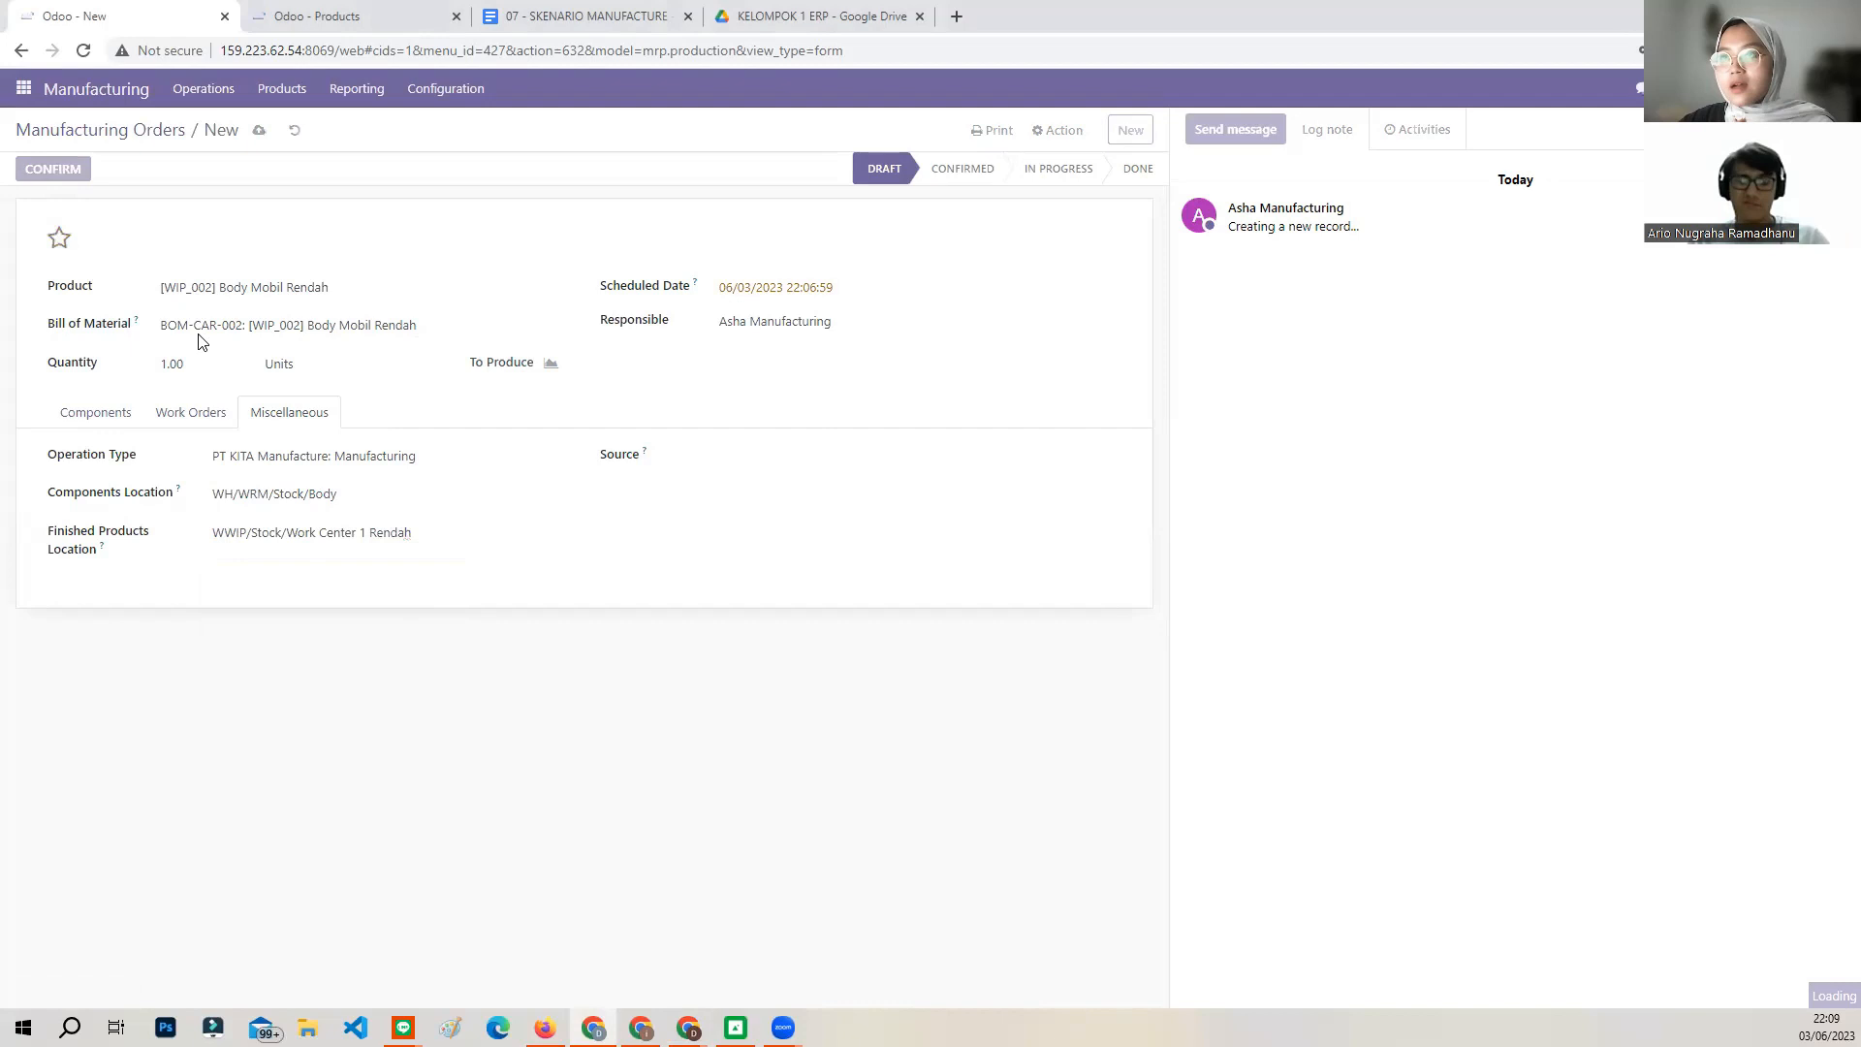
left_click(196, 370)
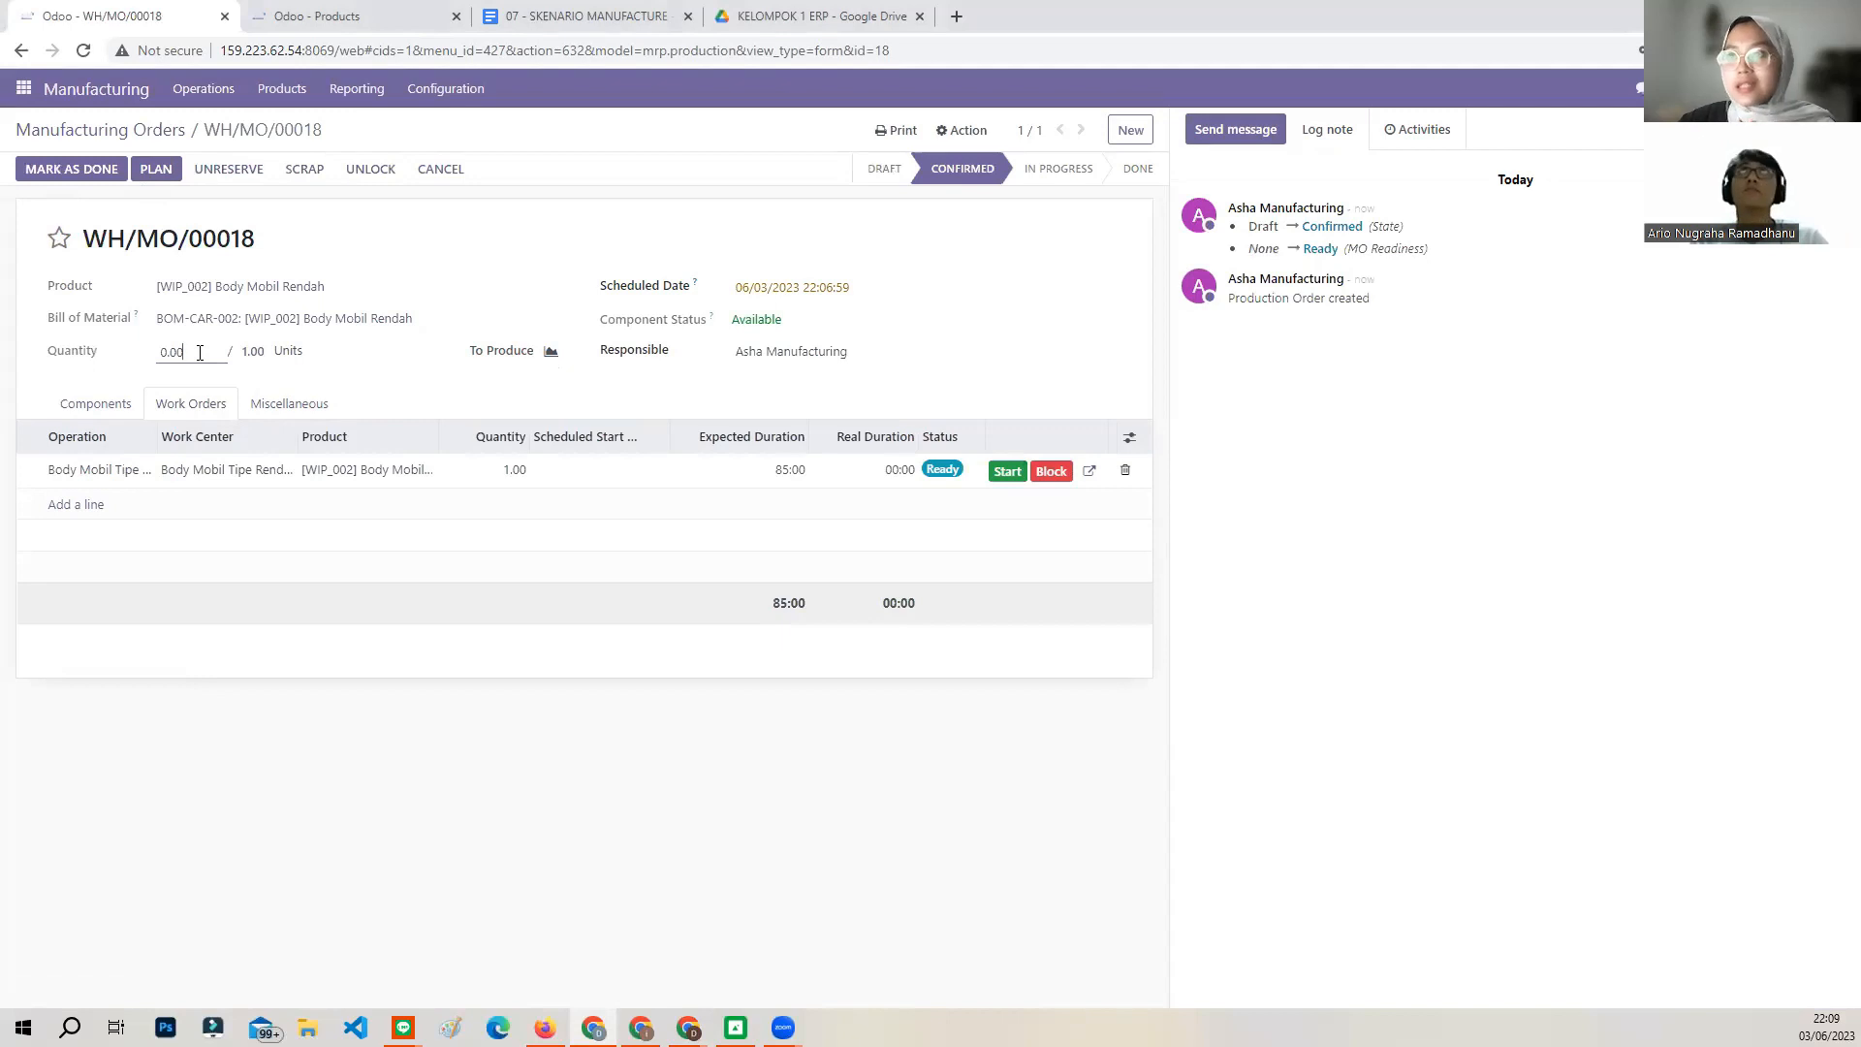
left_click(424, 171)
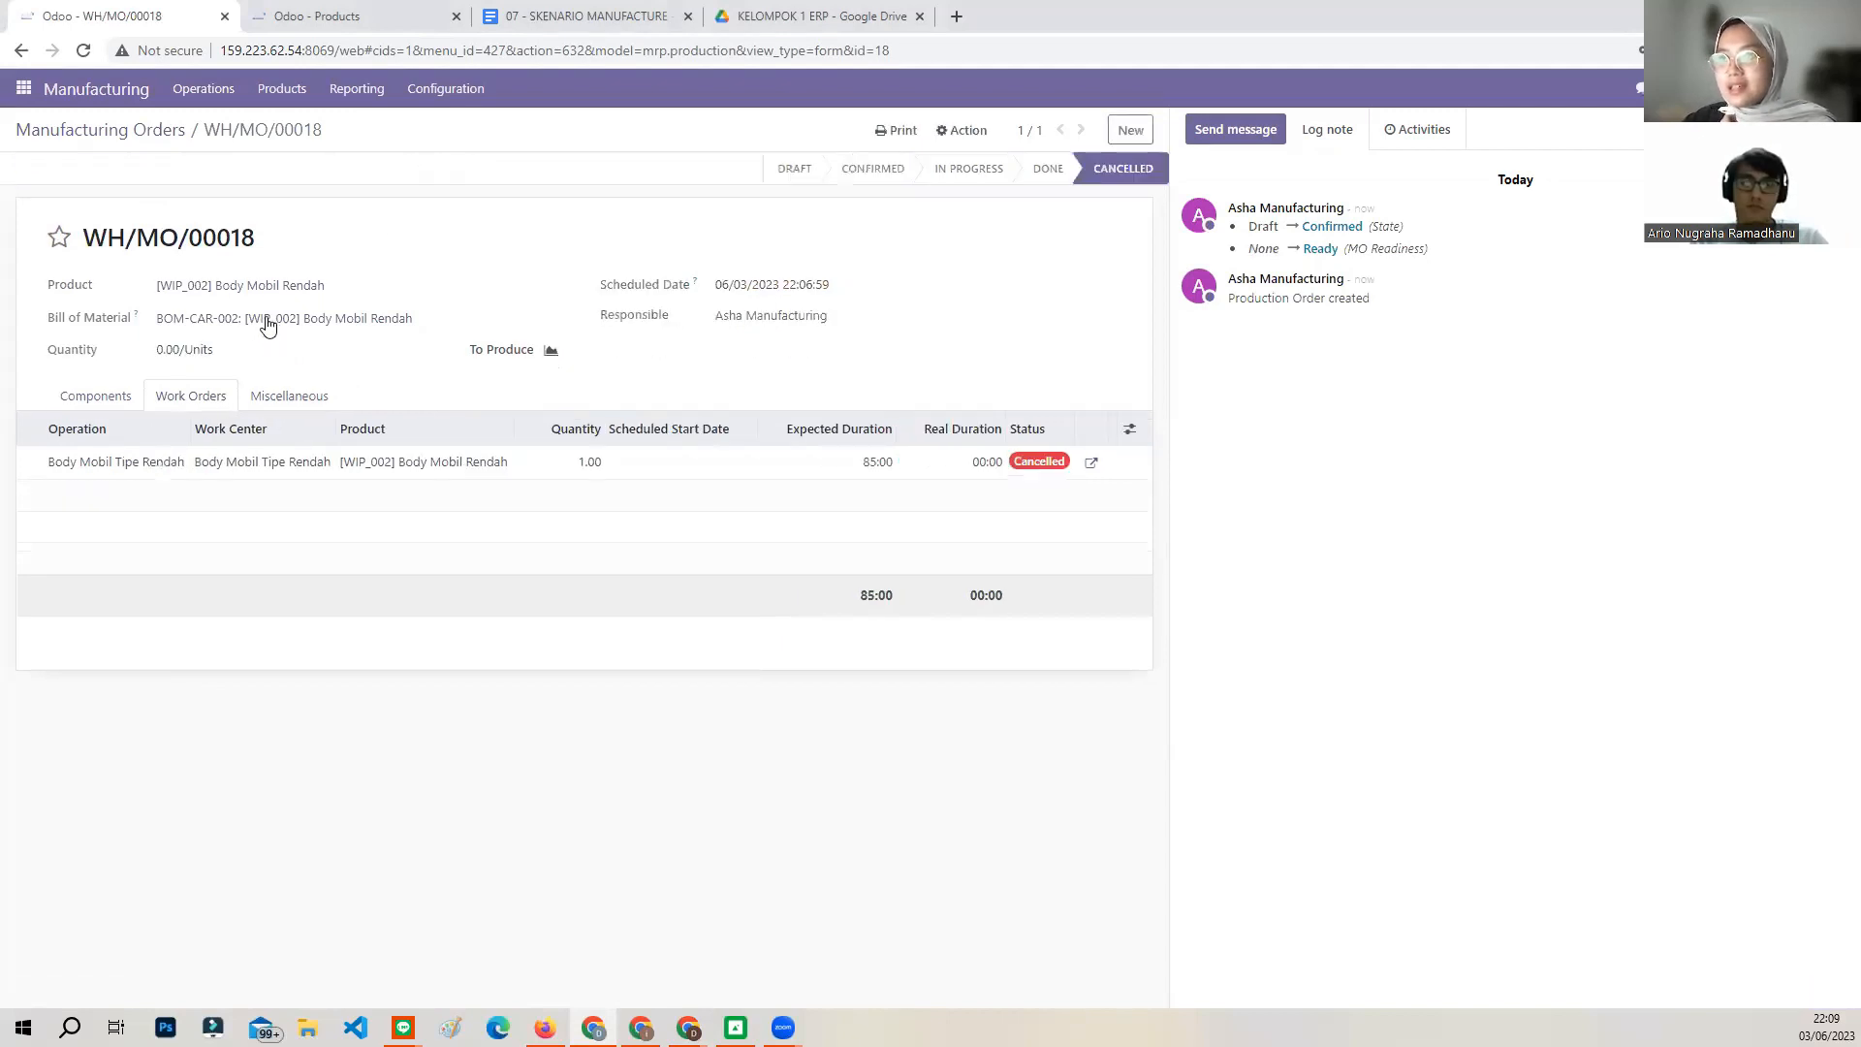
Create a new manufacturing order for product [WIP_002] Body Mobil Rendah with a quantity of 12 units.
left_click(136, 137)
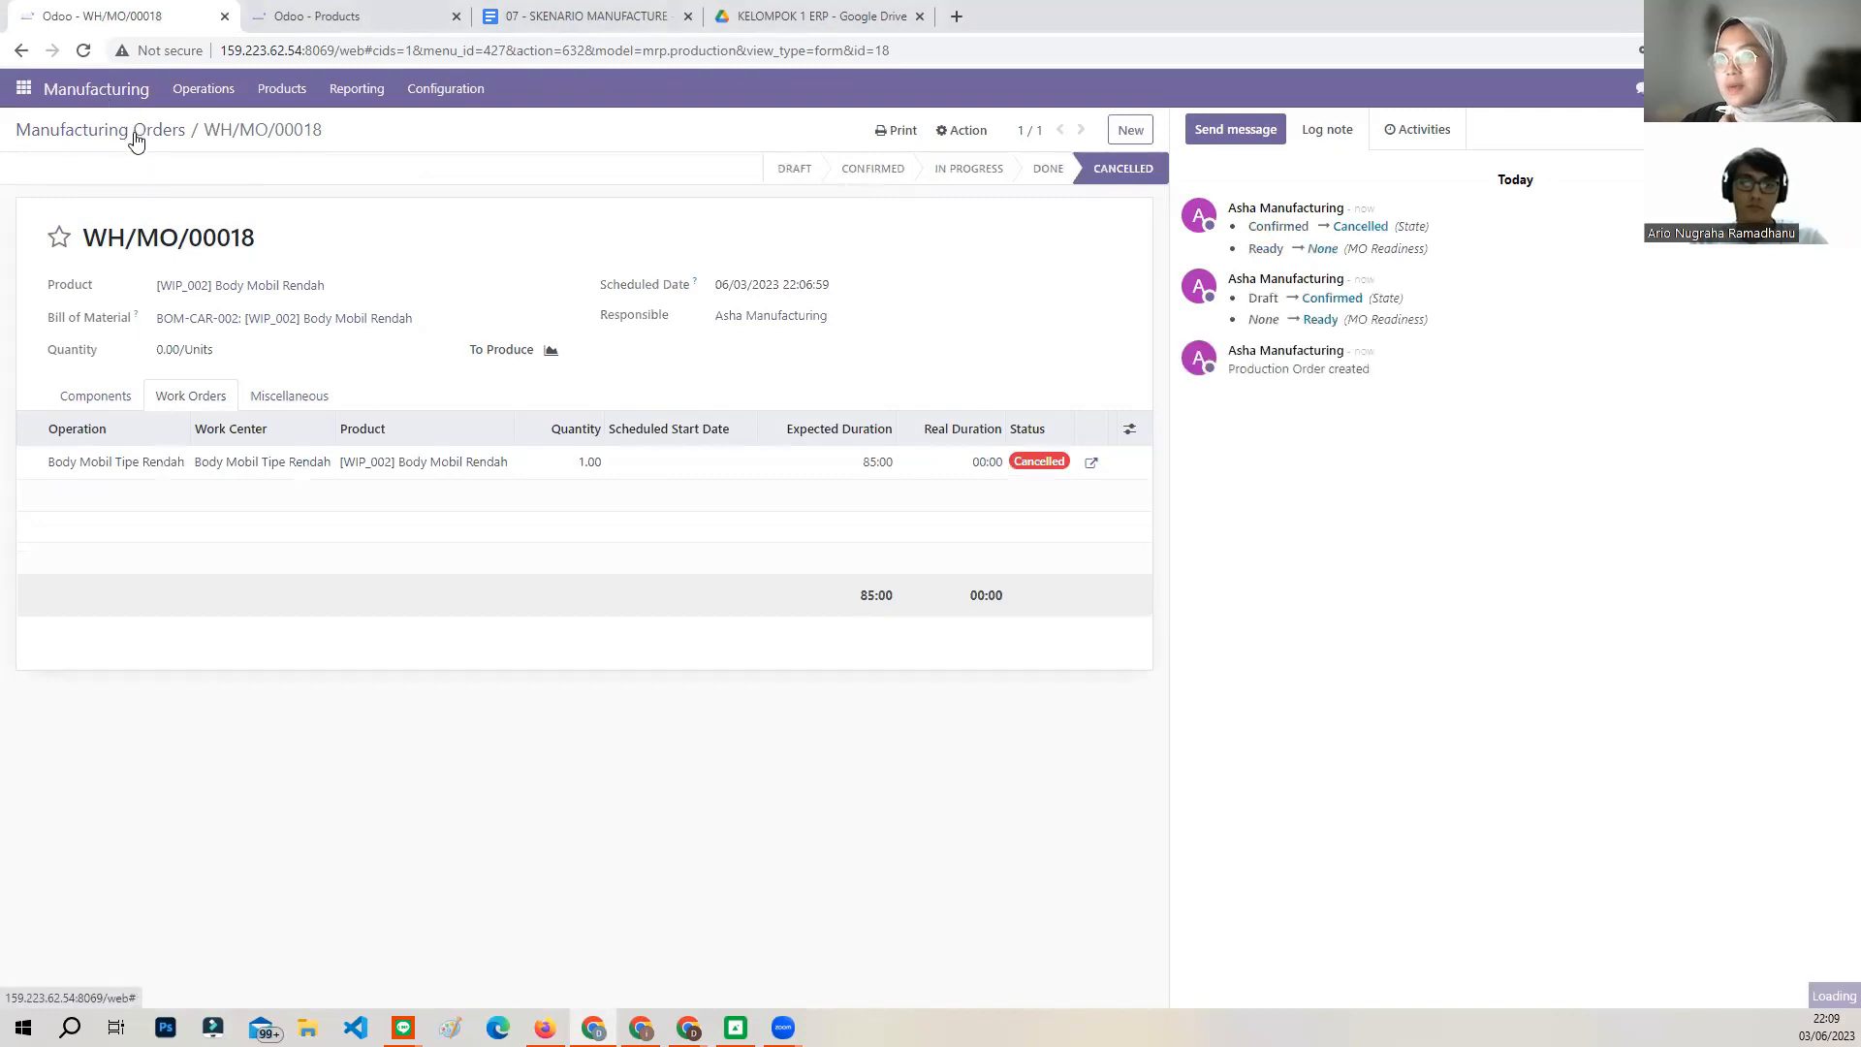
left_click(40, 161)
left_click(197, 290)
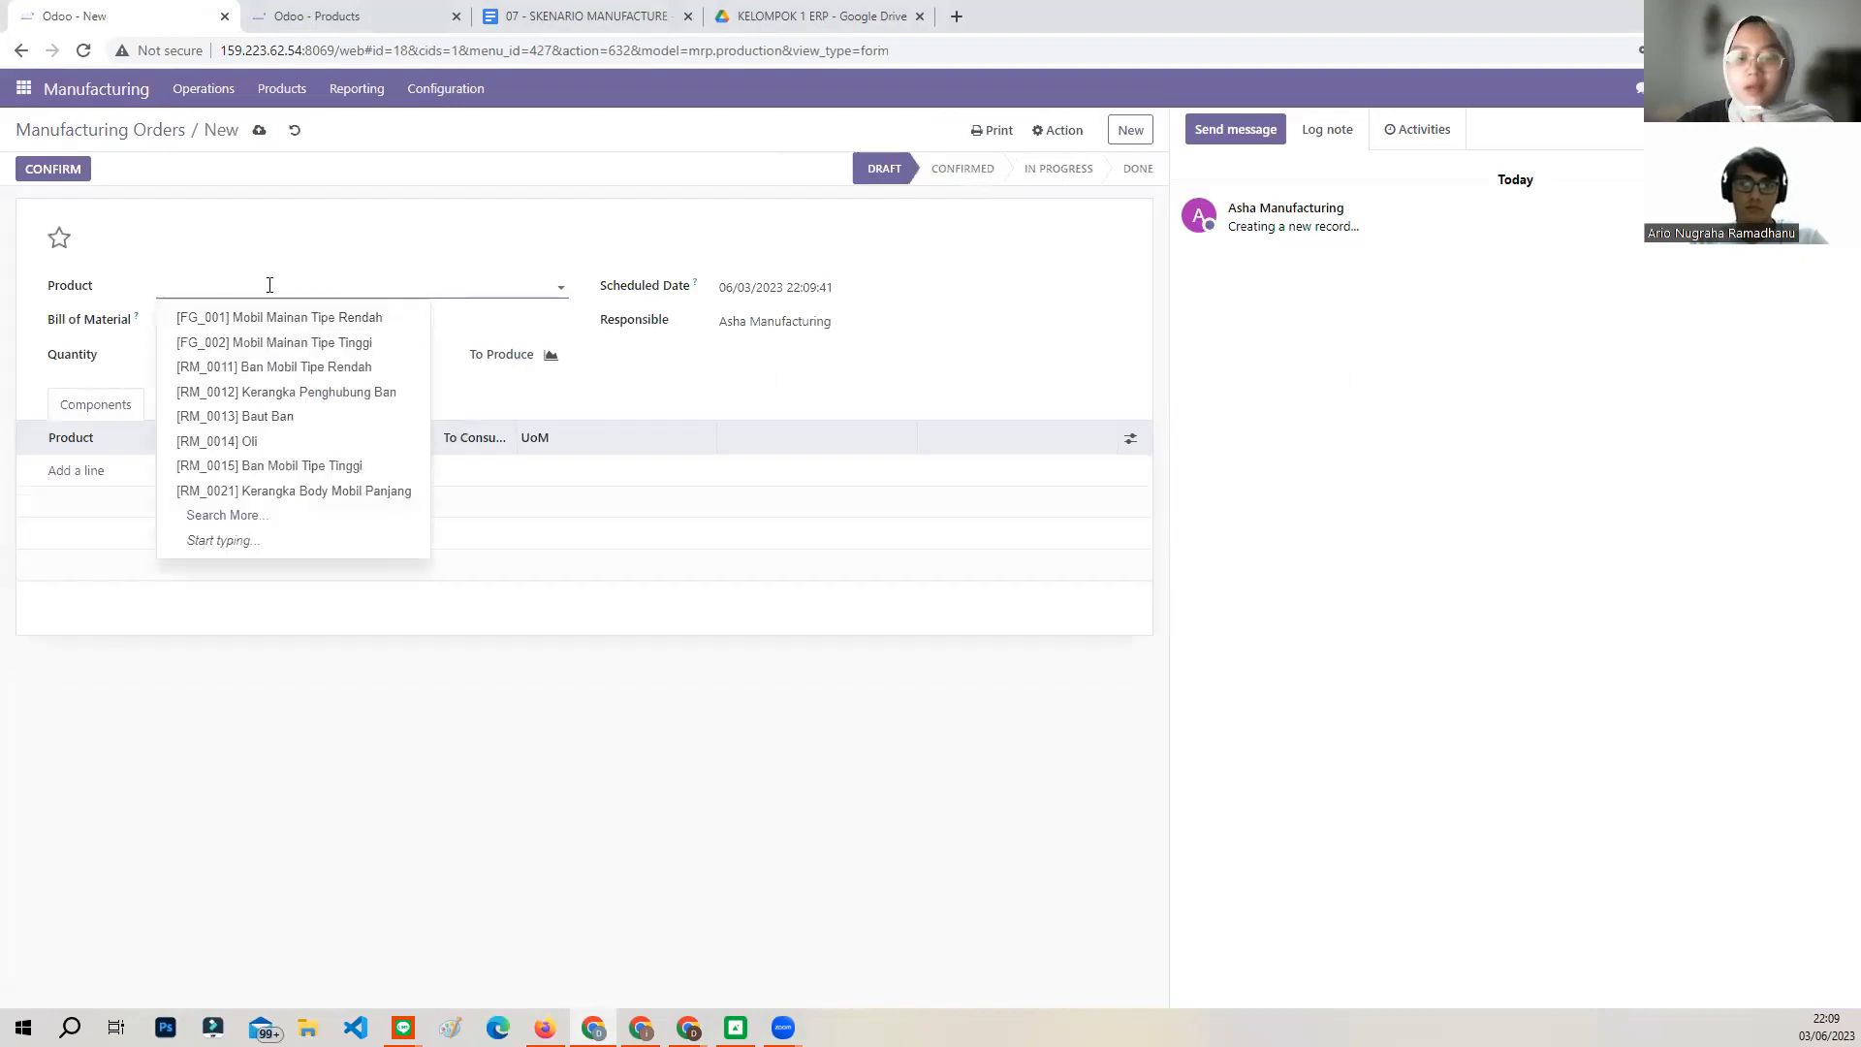
type("body")
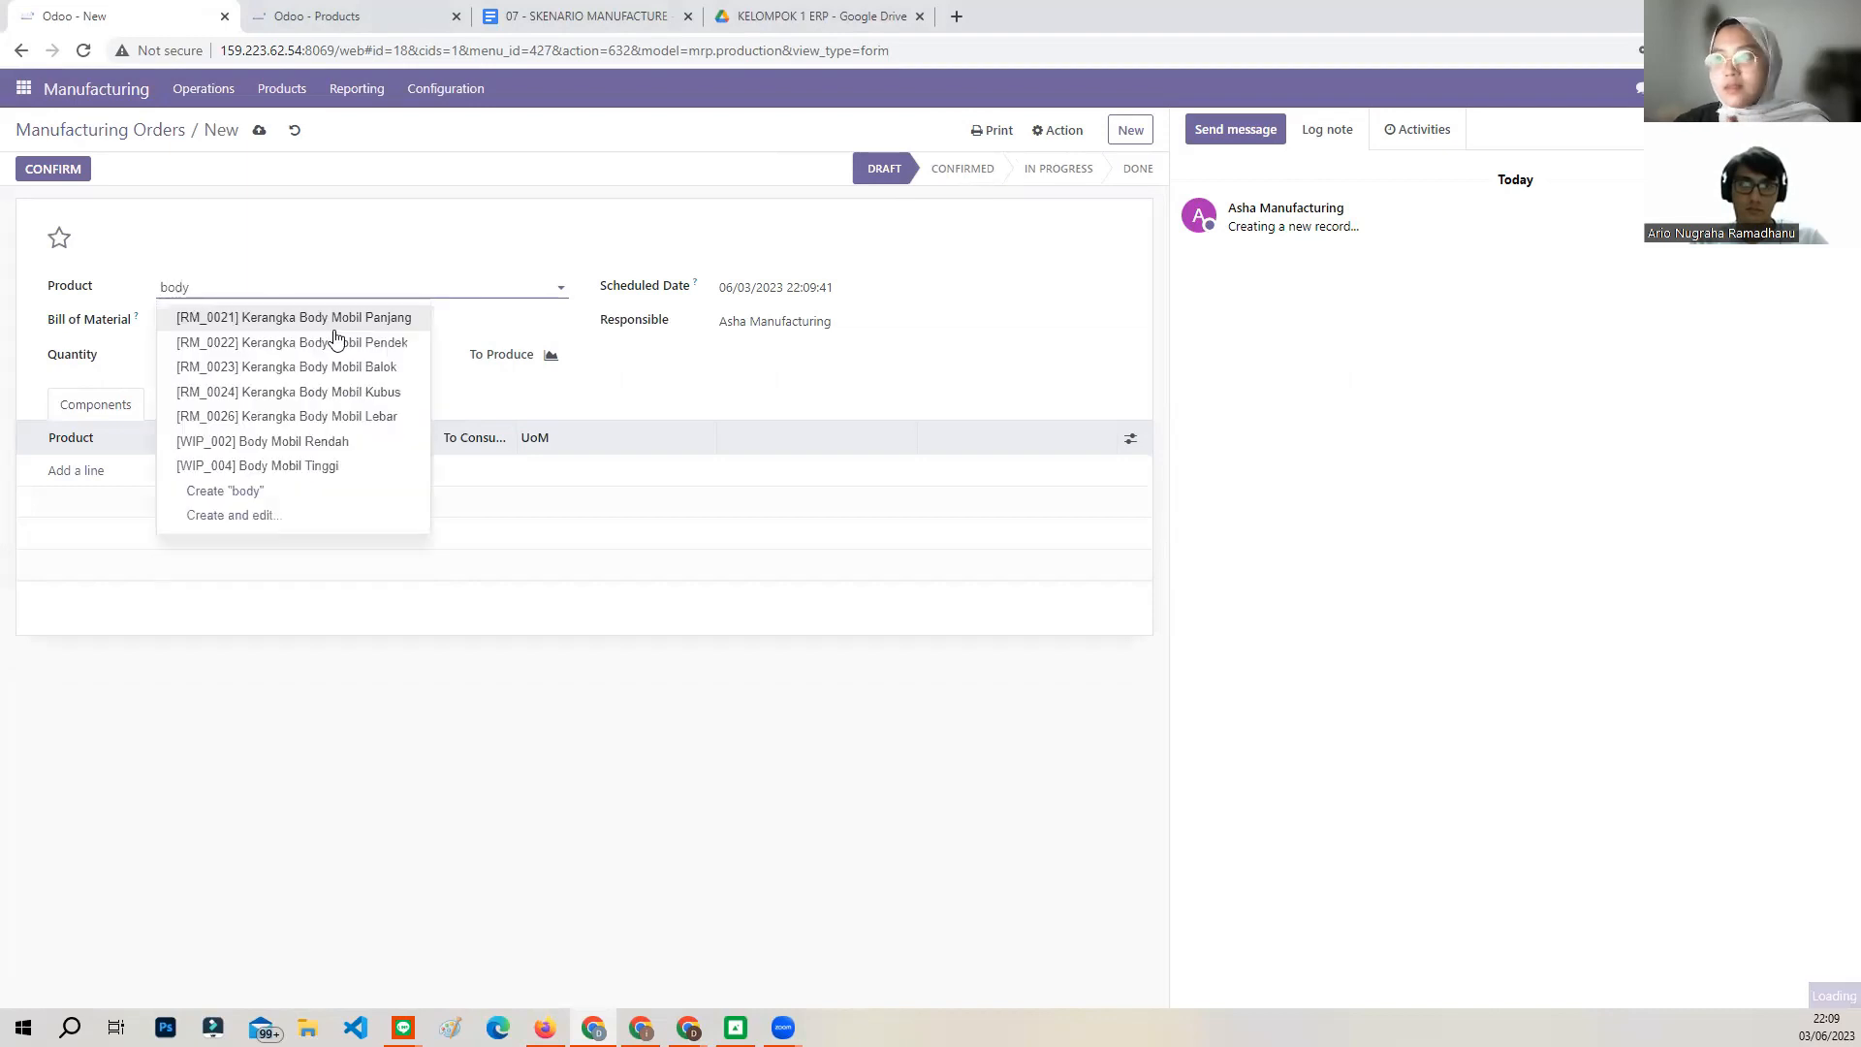
left_click(288, 443)
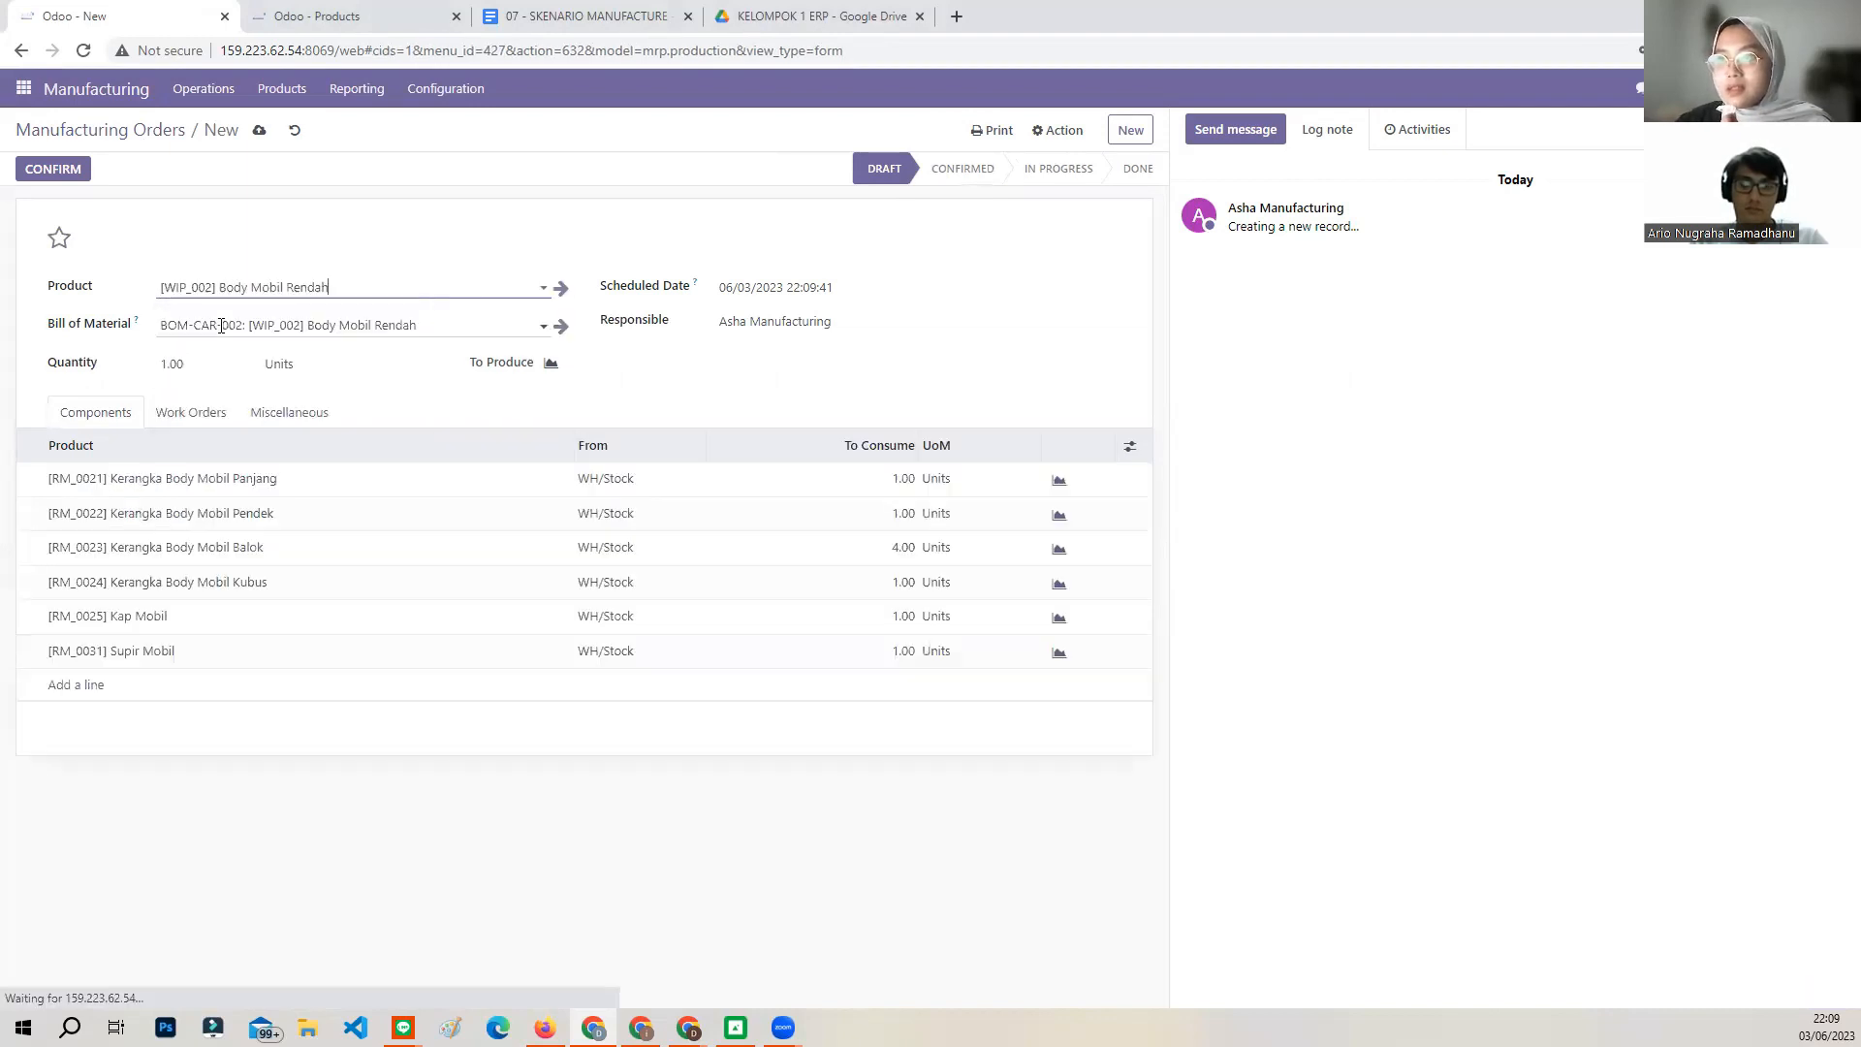
left_click_drag(184, 365, 152, 369)
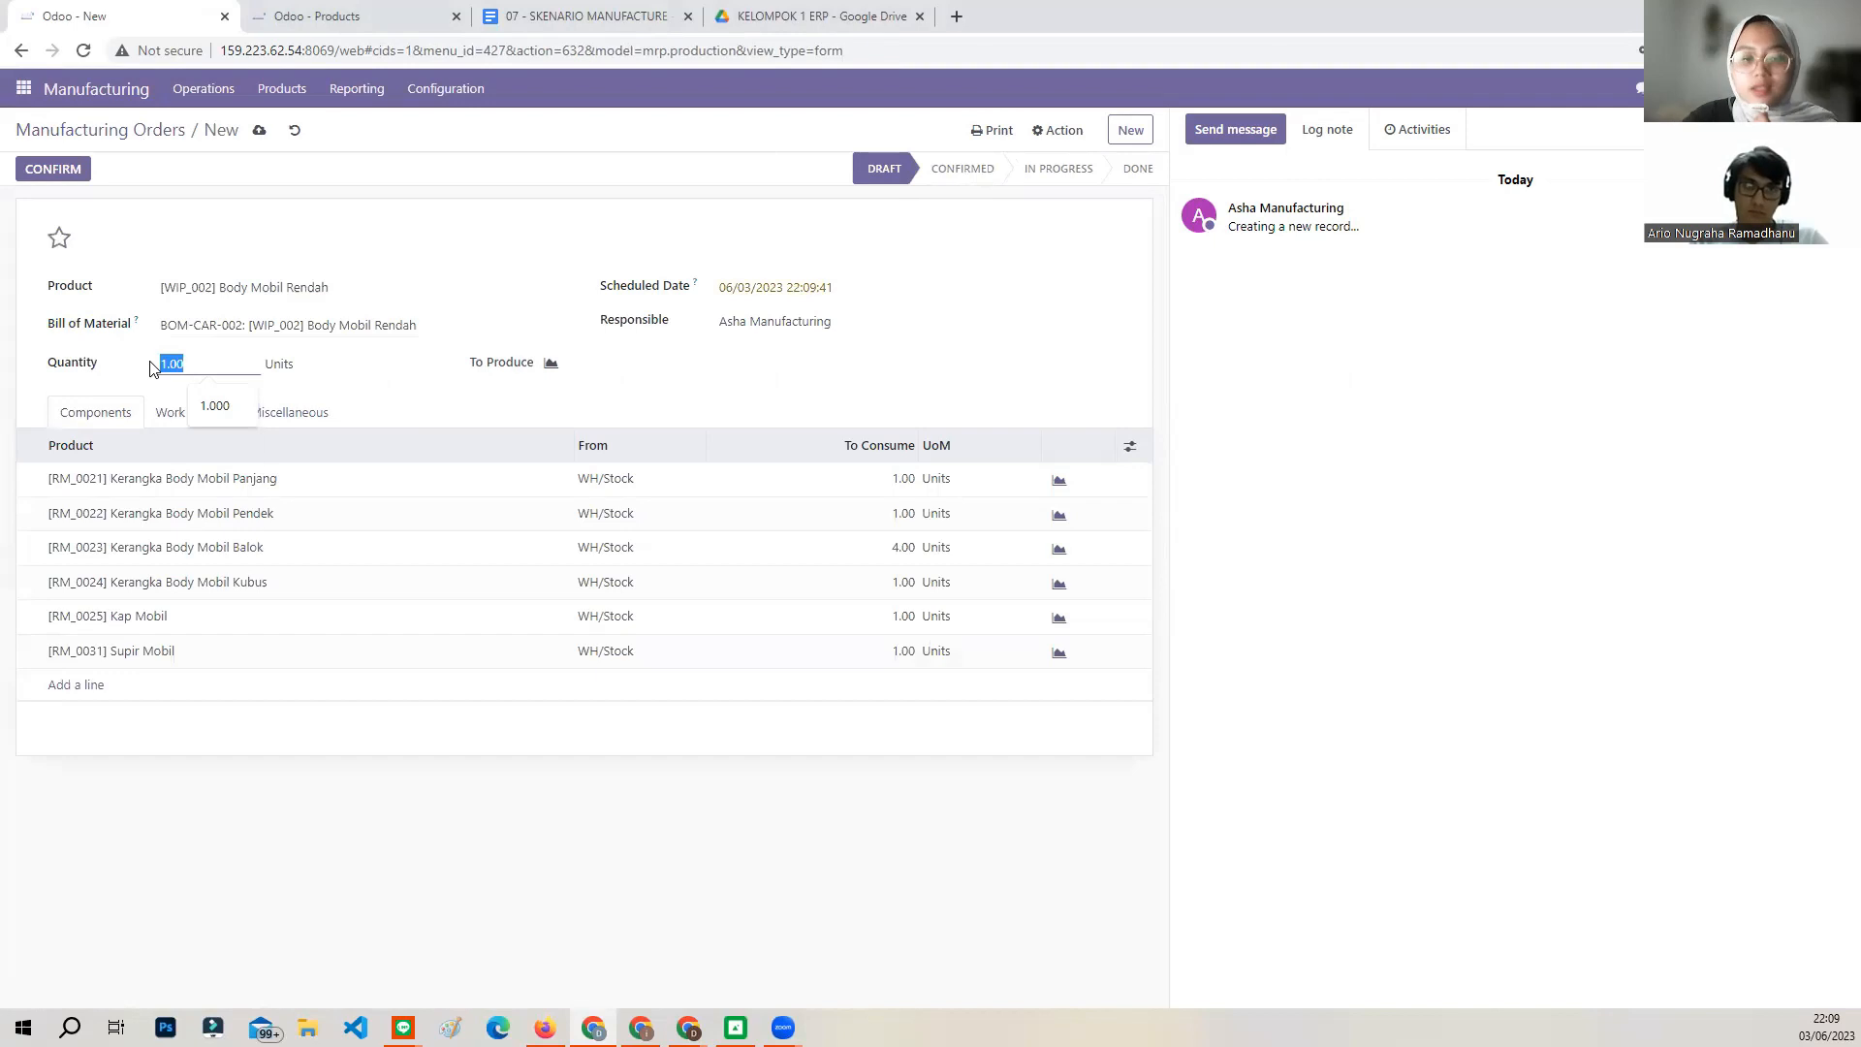
Set the Body Mobil Rendah order's components location to WH/WRM/Stock/Body and its finished products location to WWIP/Stock/Work Center 1 Rendah.
left_click(308, 413)
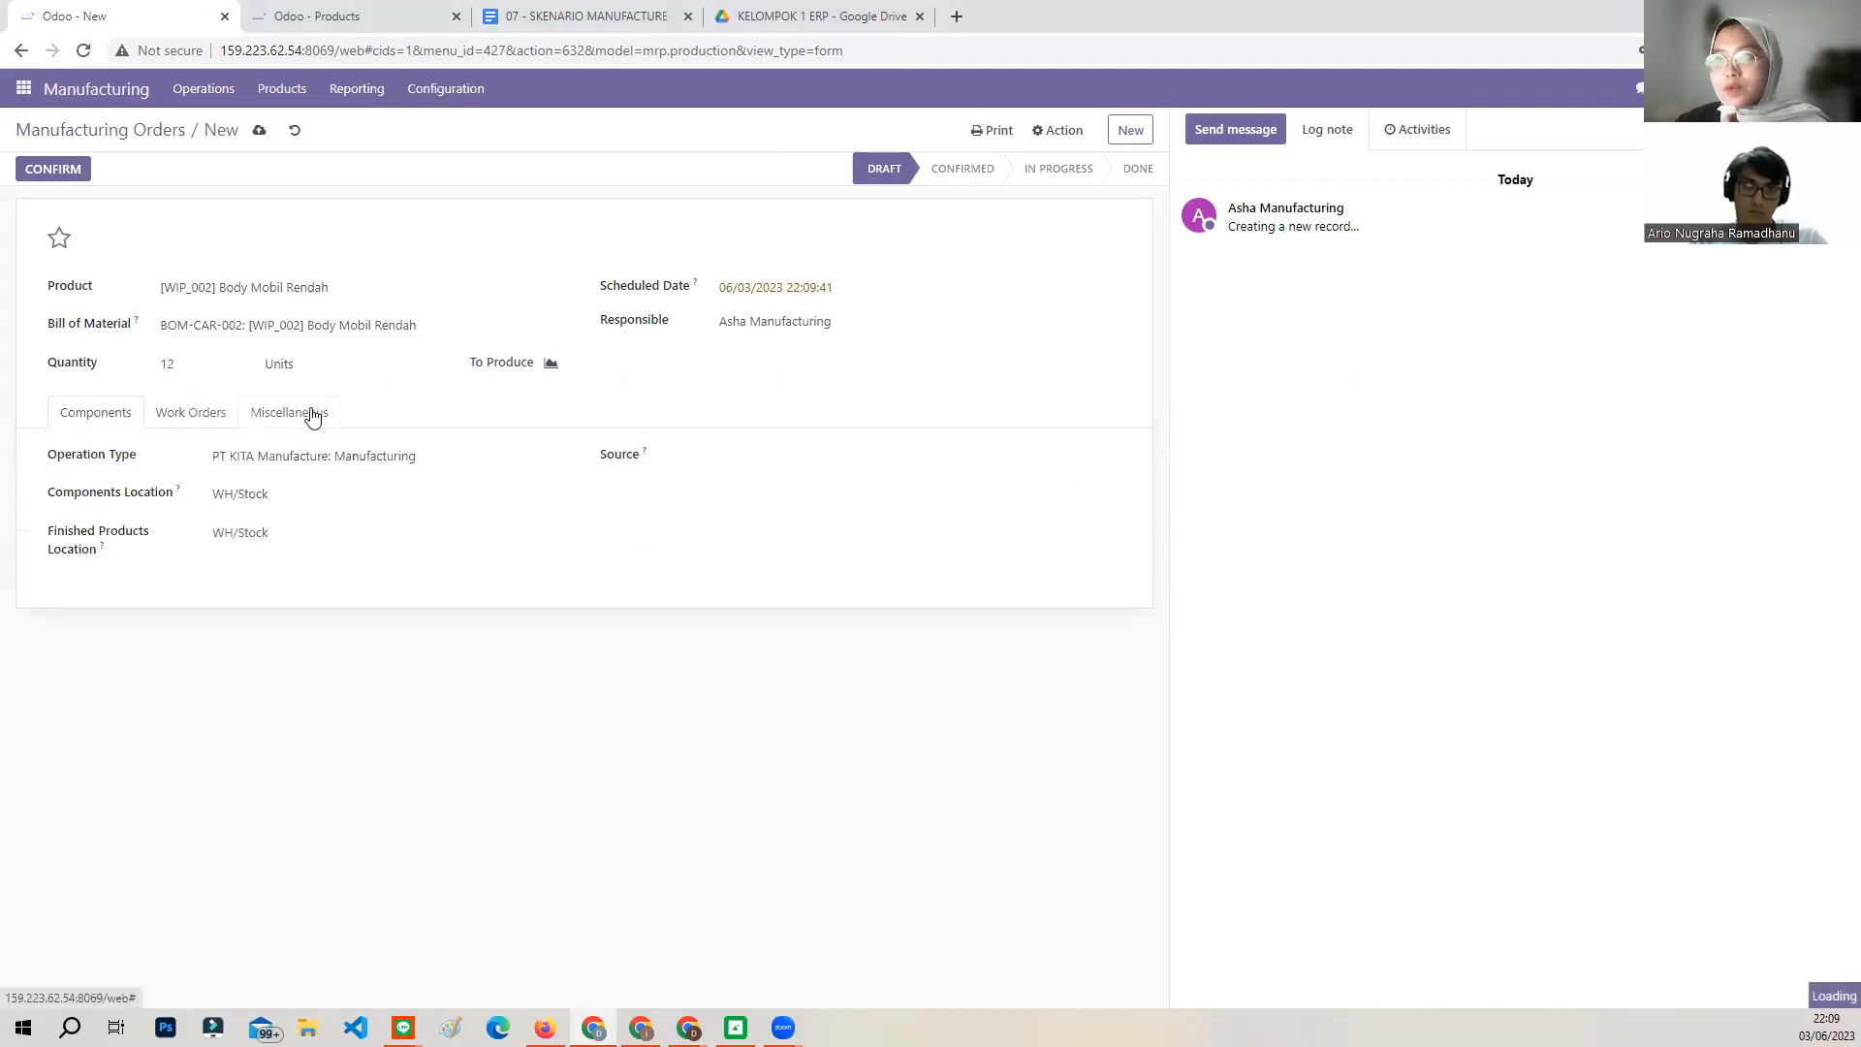
left_click(254, 492)
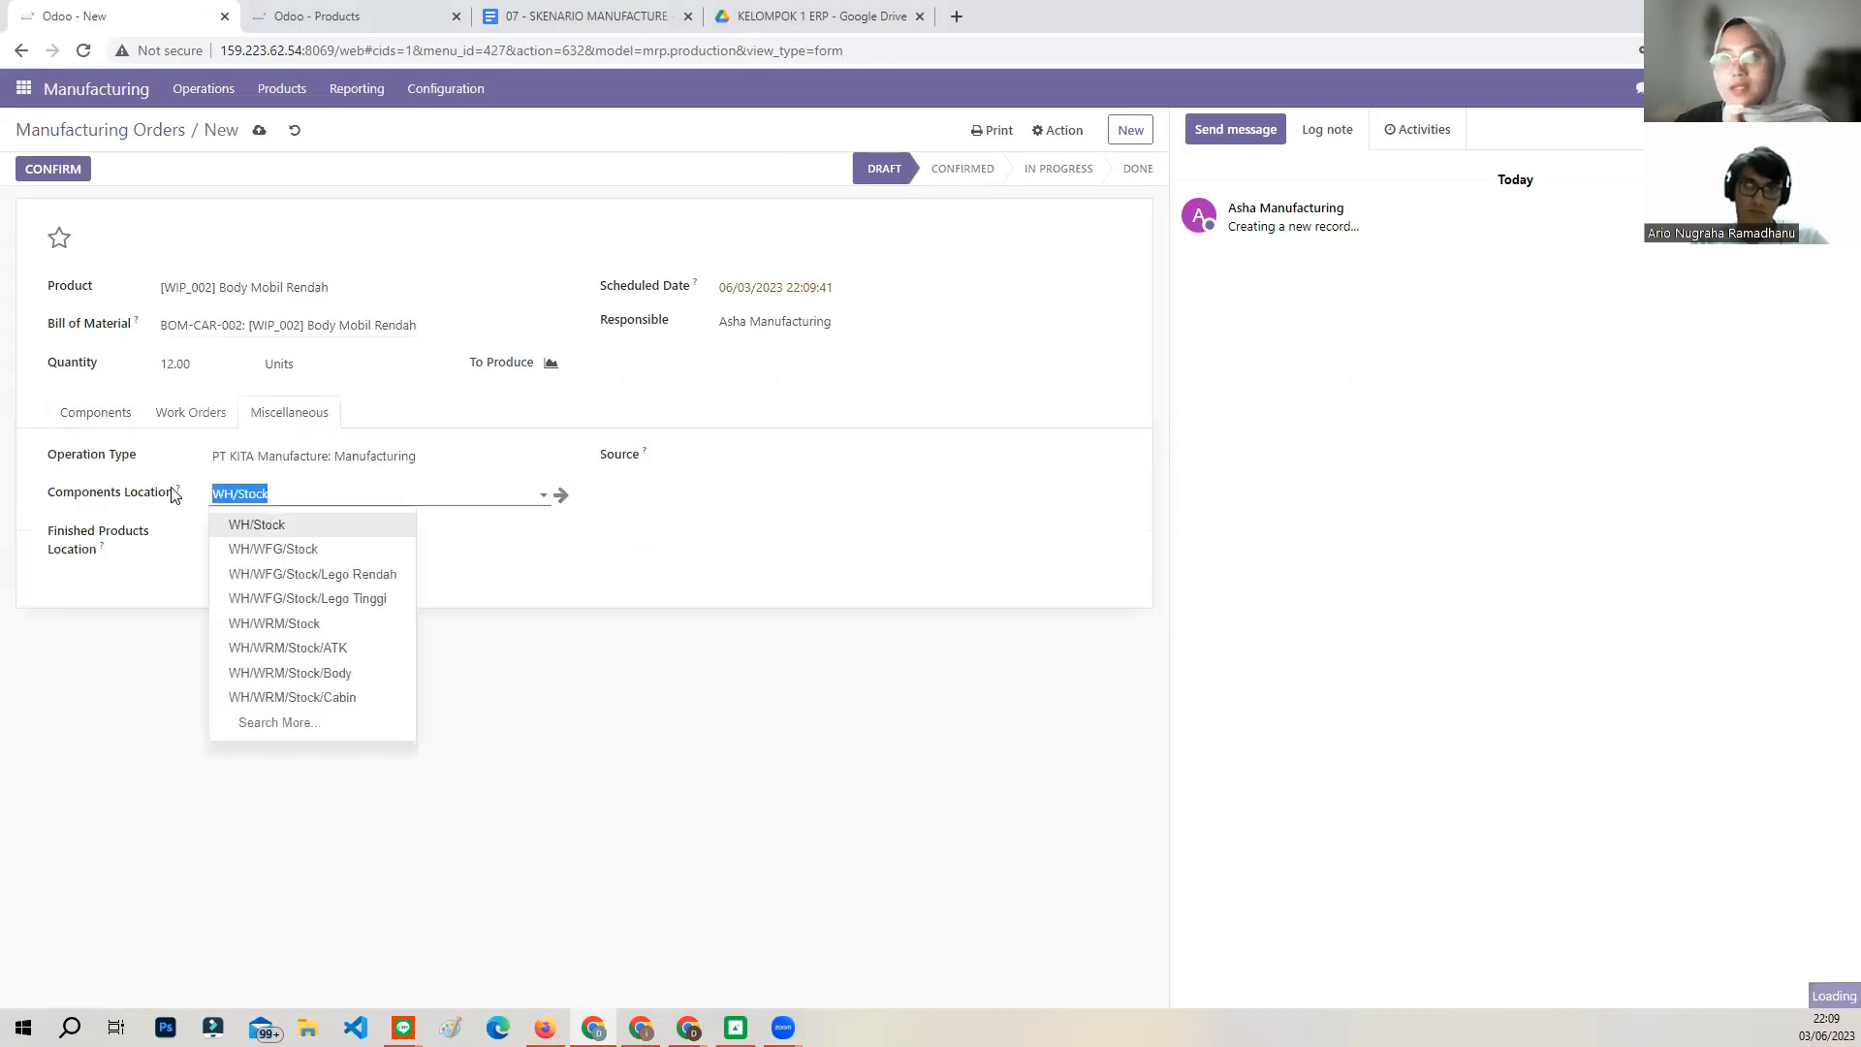
type("w")
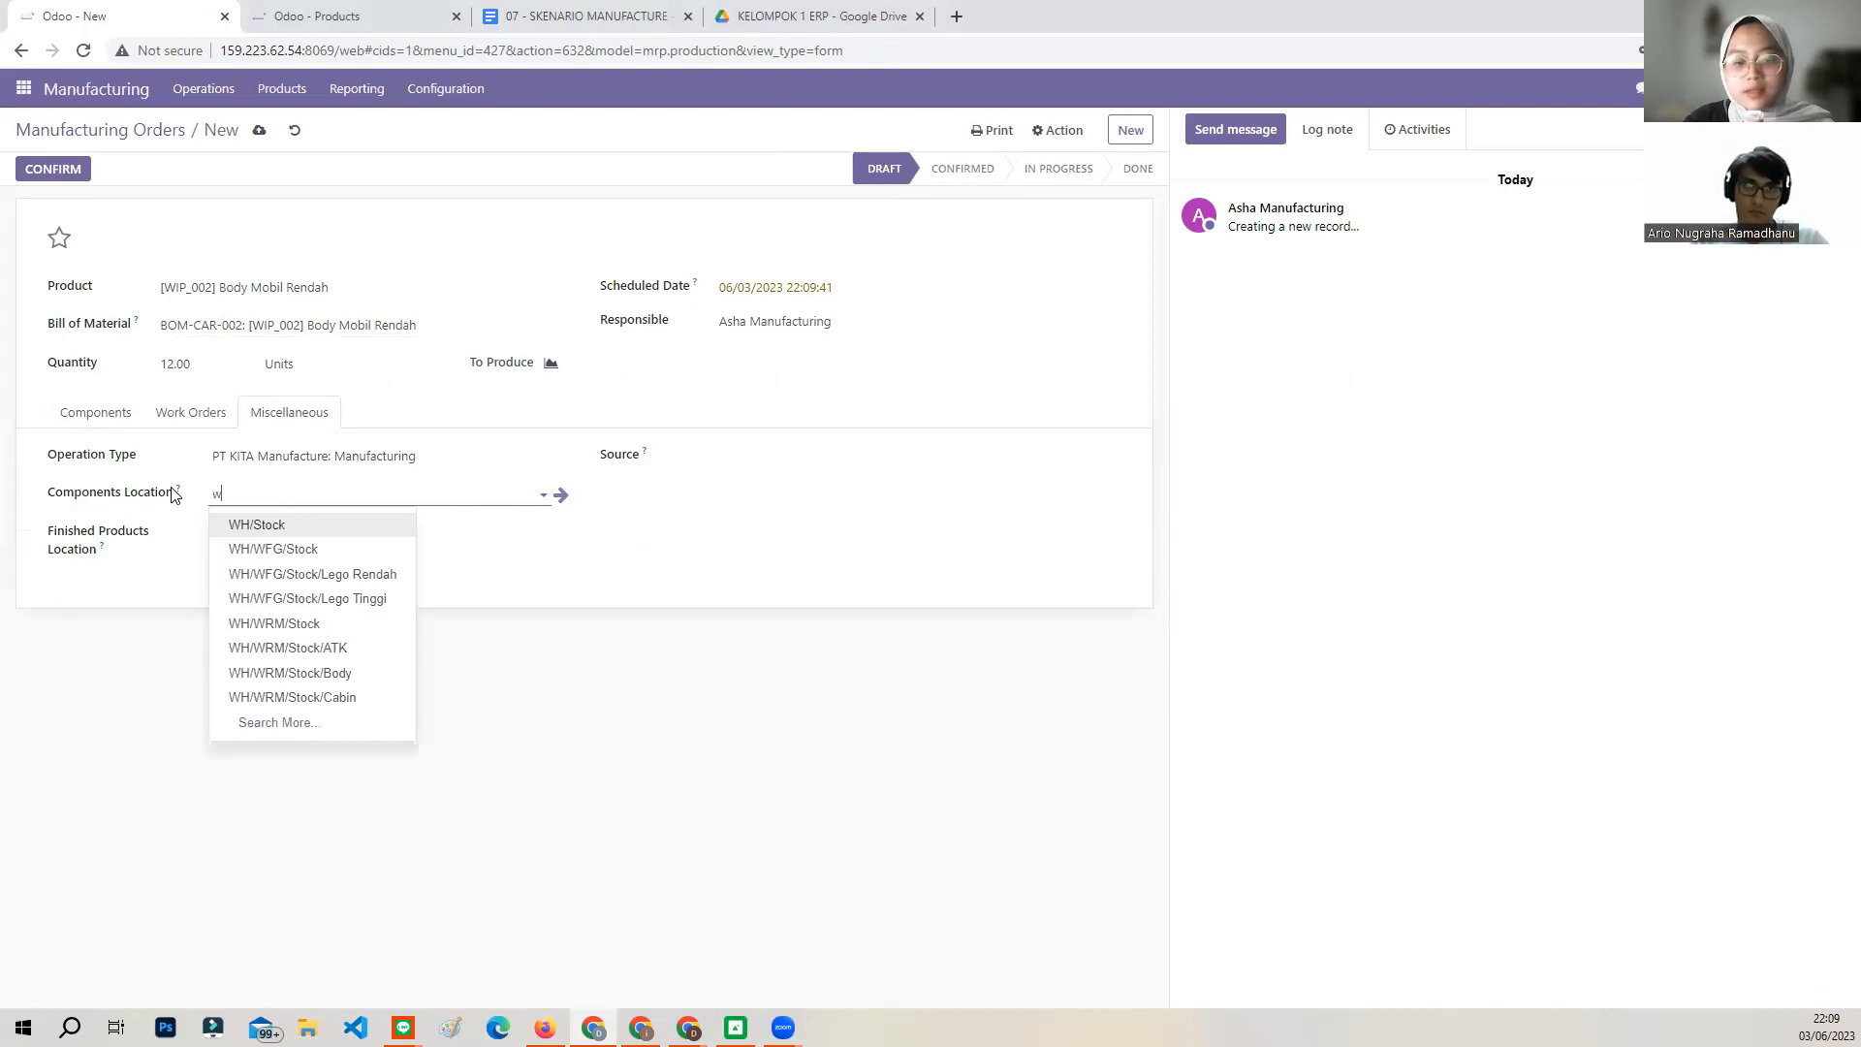
type("h")
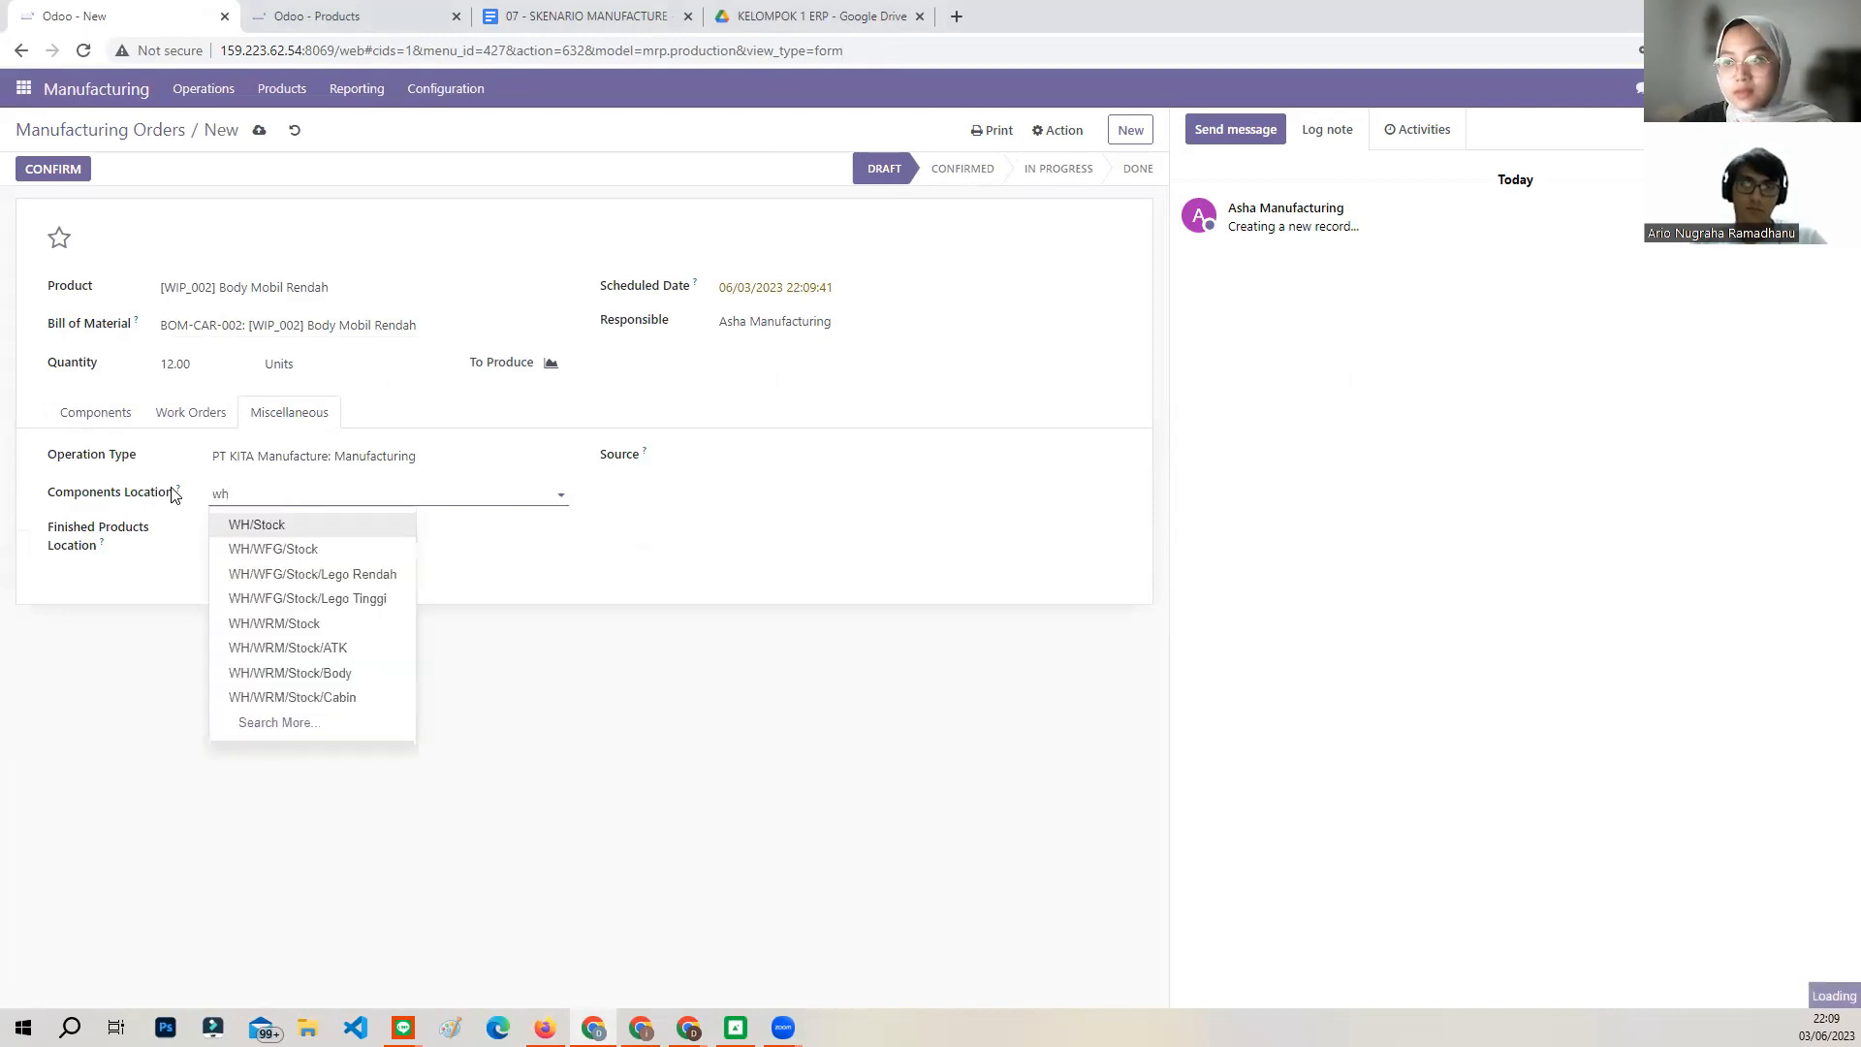
left_click(328, 677)
left_click(291, 532)
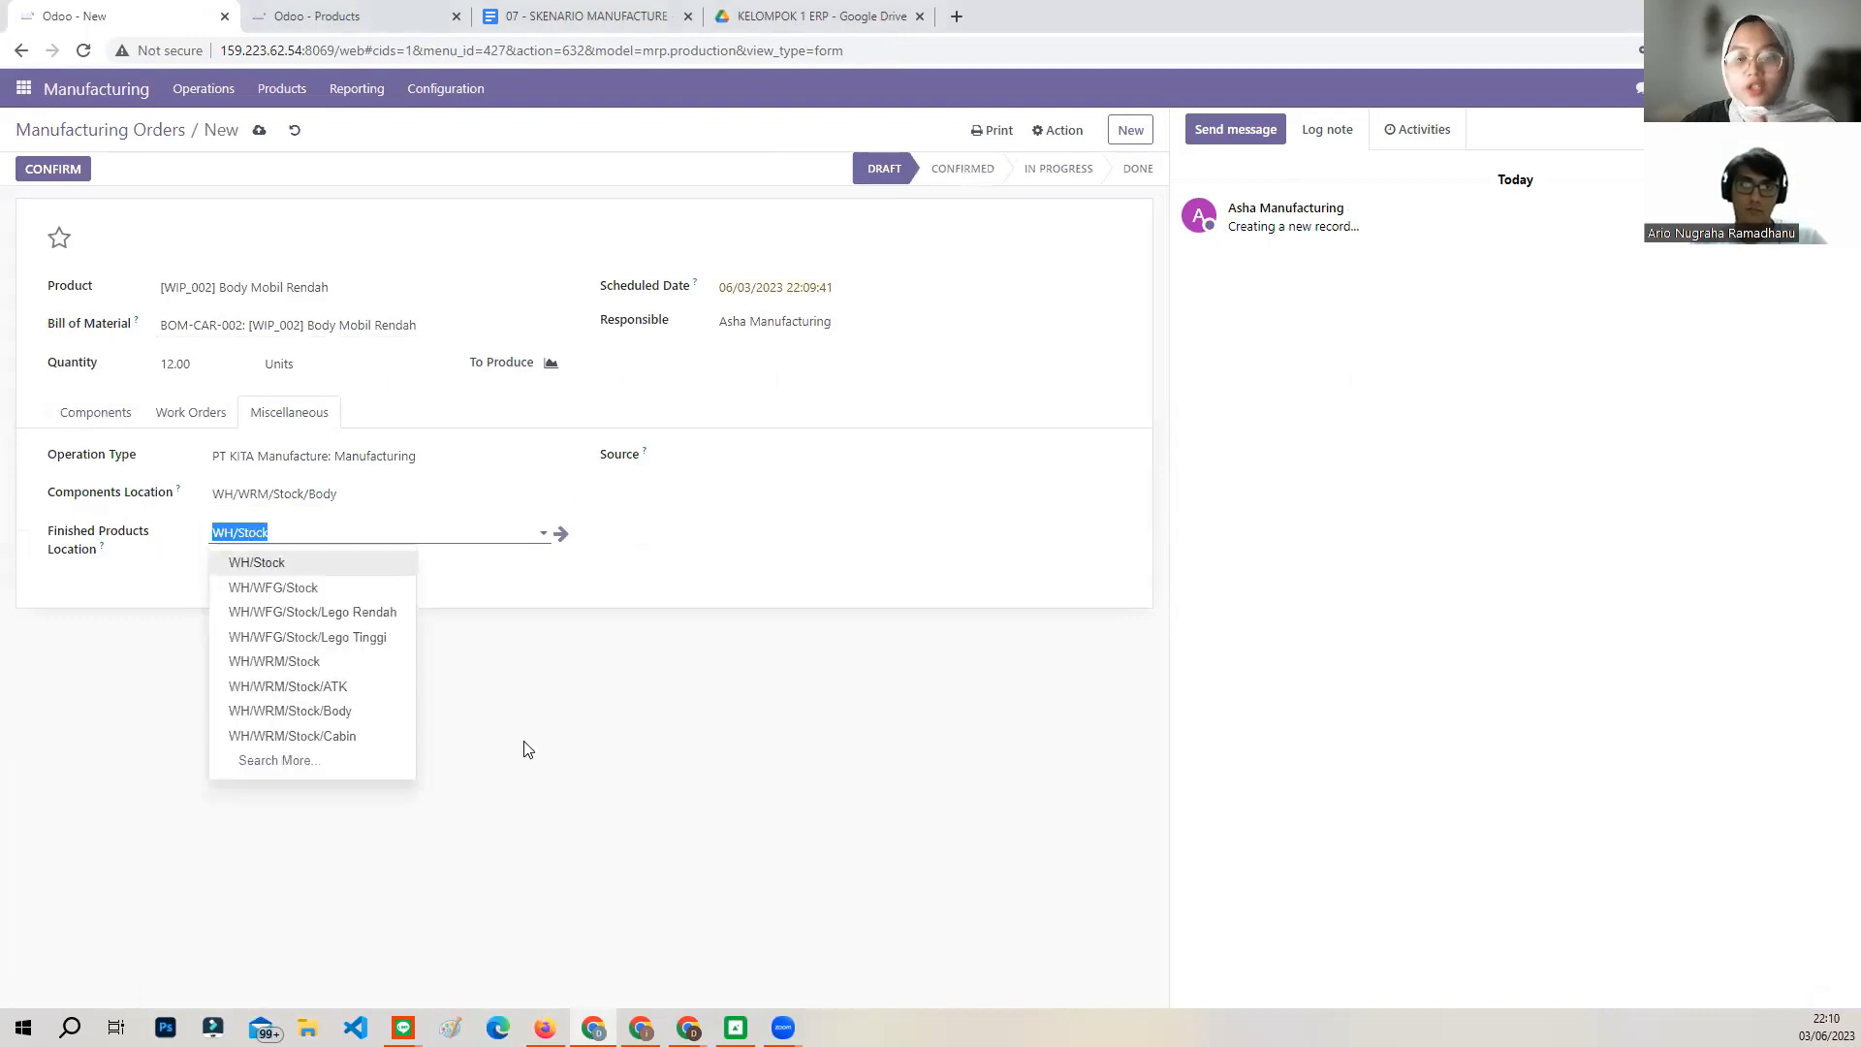
type("wwip")
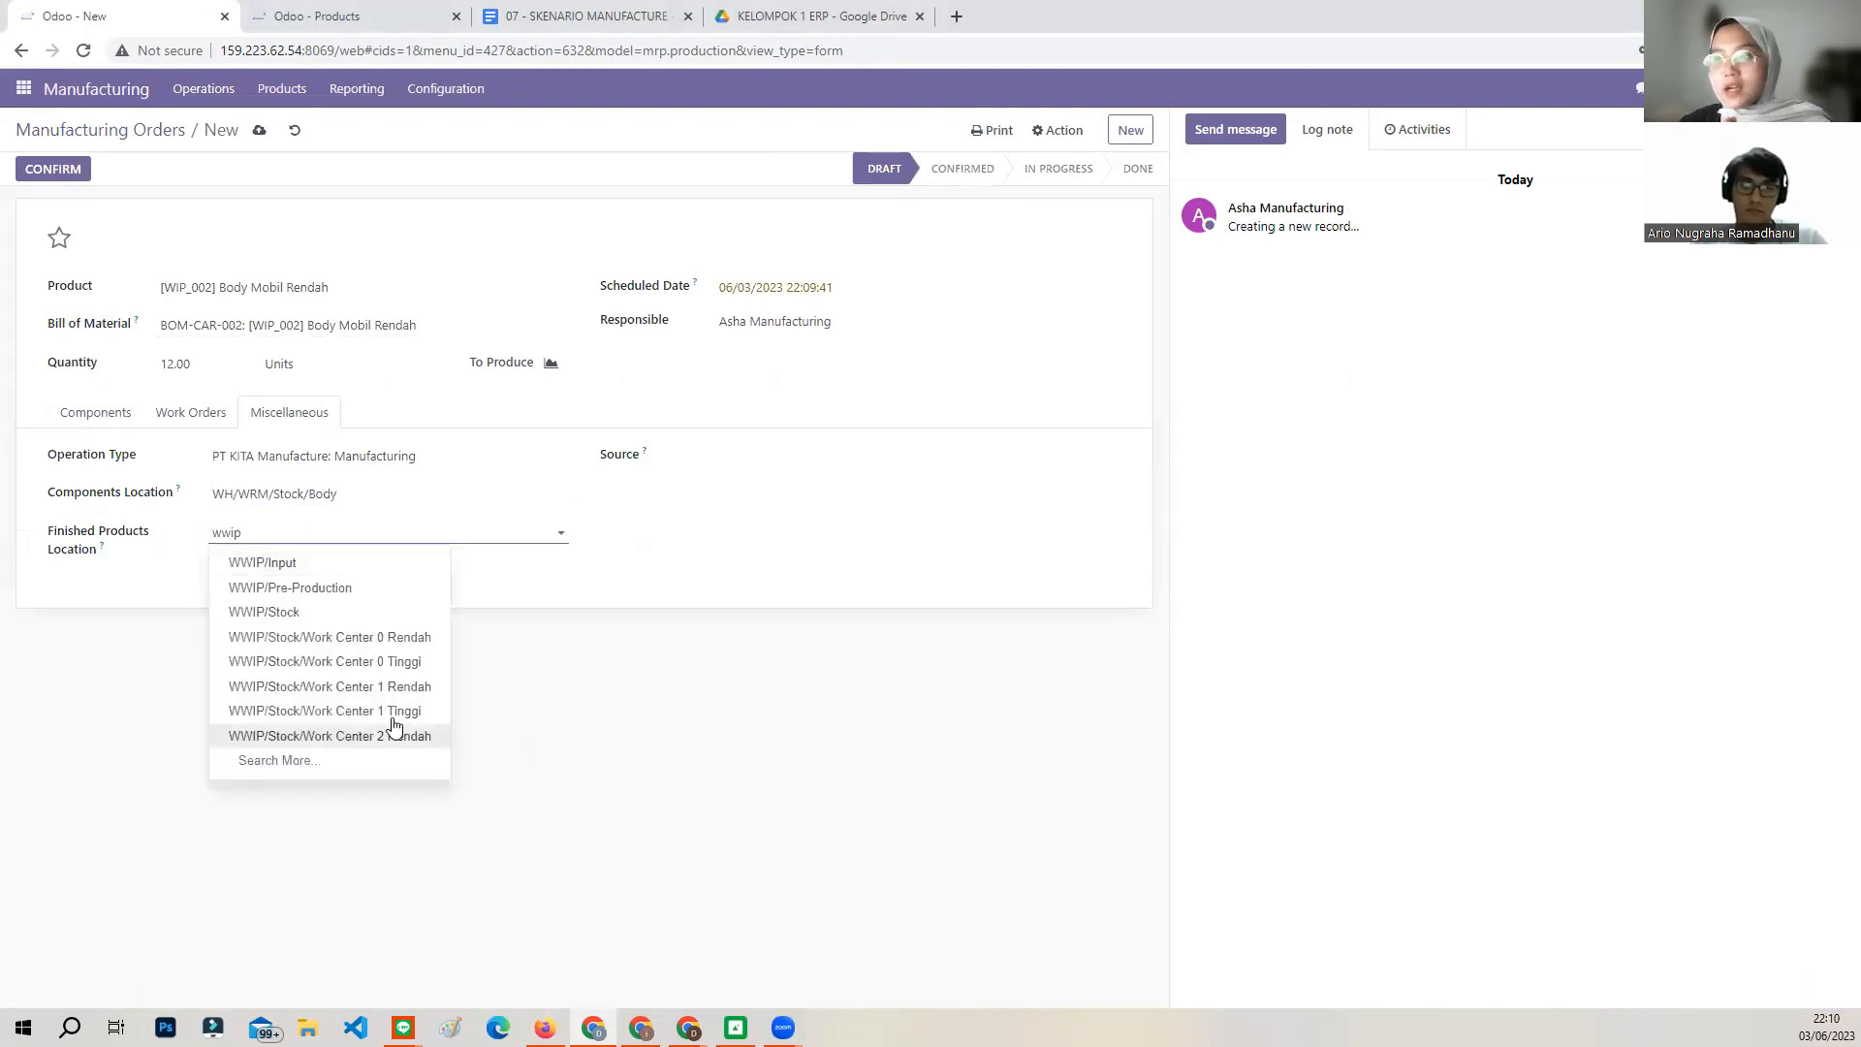
left_click(386, 685)
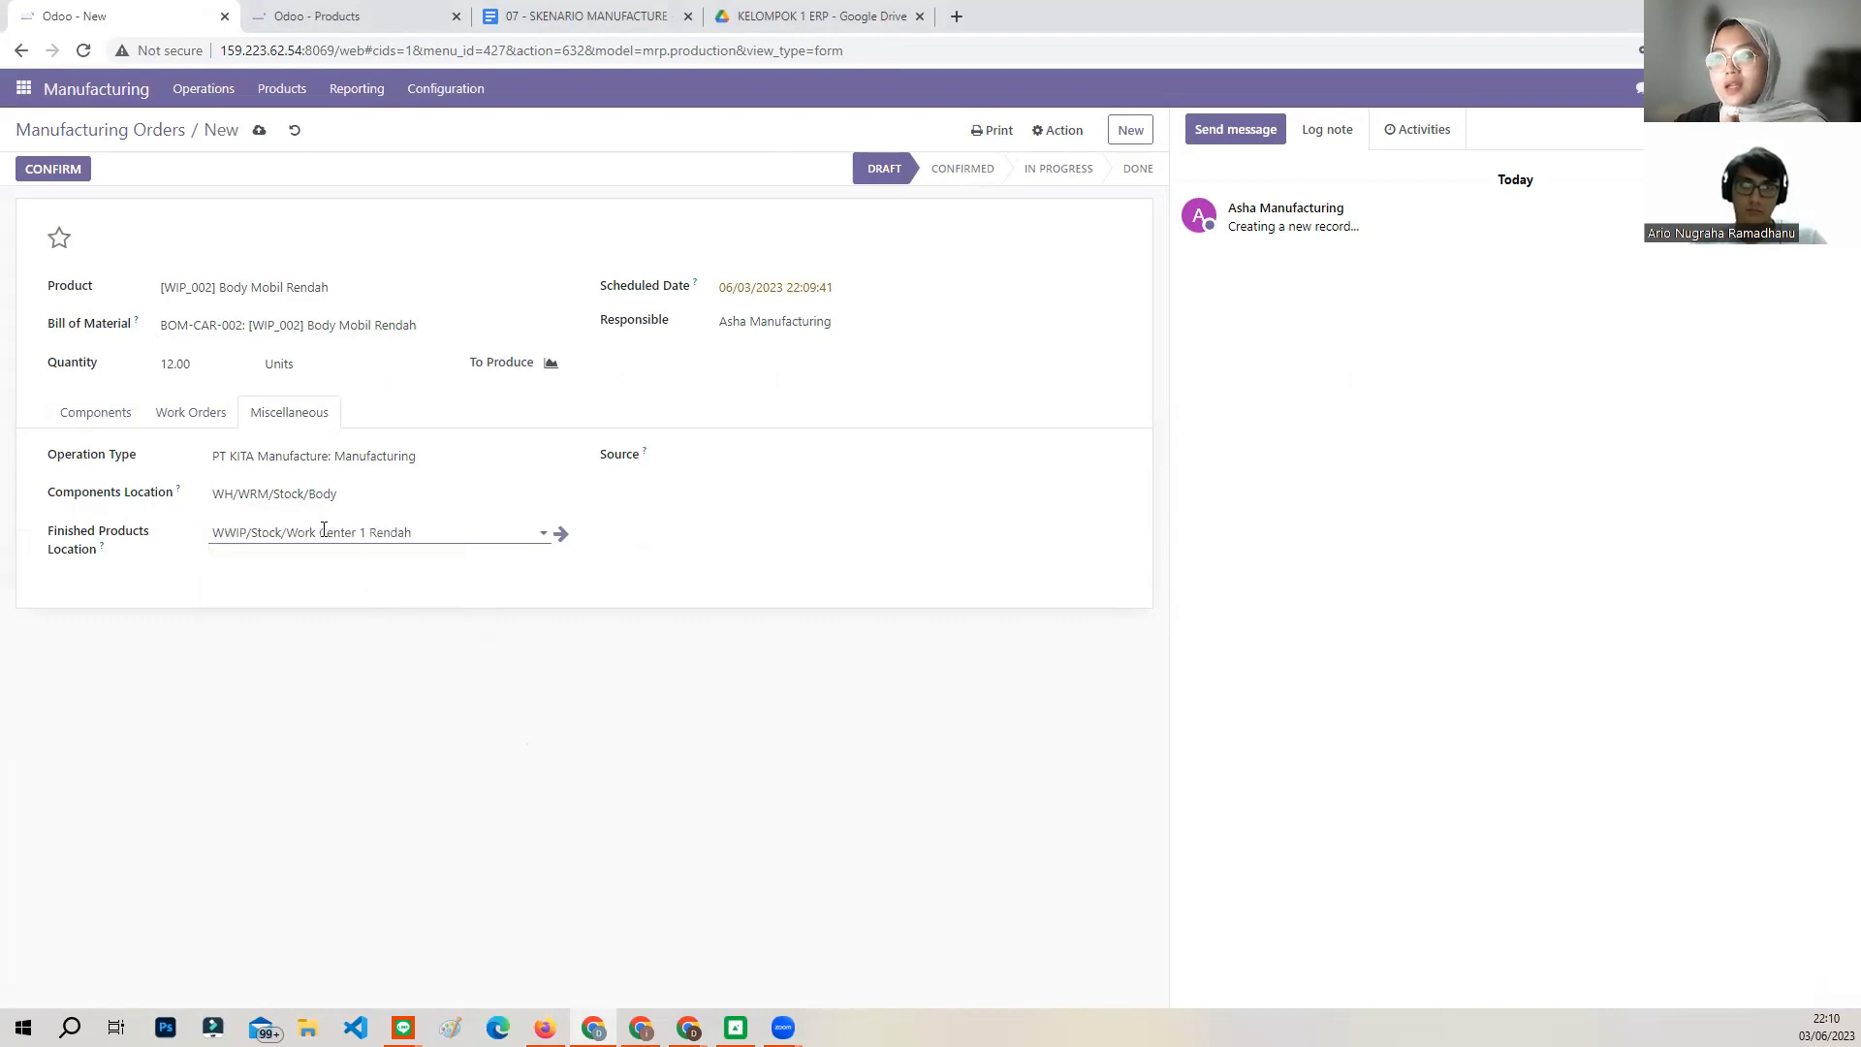
Check the Body Mobil Rendah work order, confirm the manufacturing order, and mark it as done by applying immediate production.
left_click(194, 417)
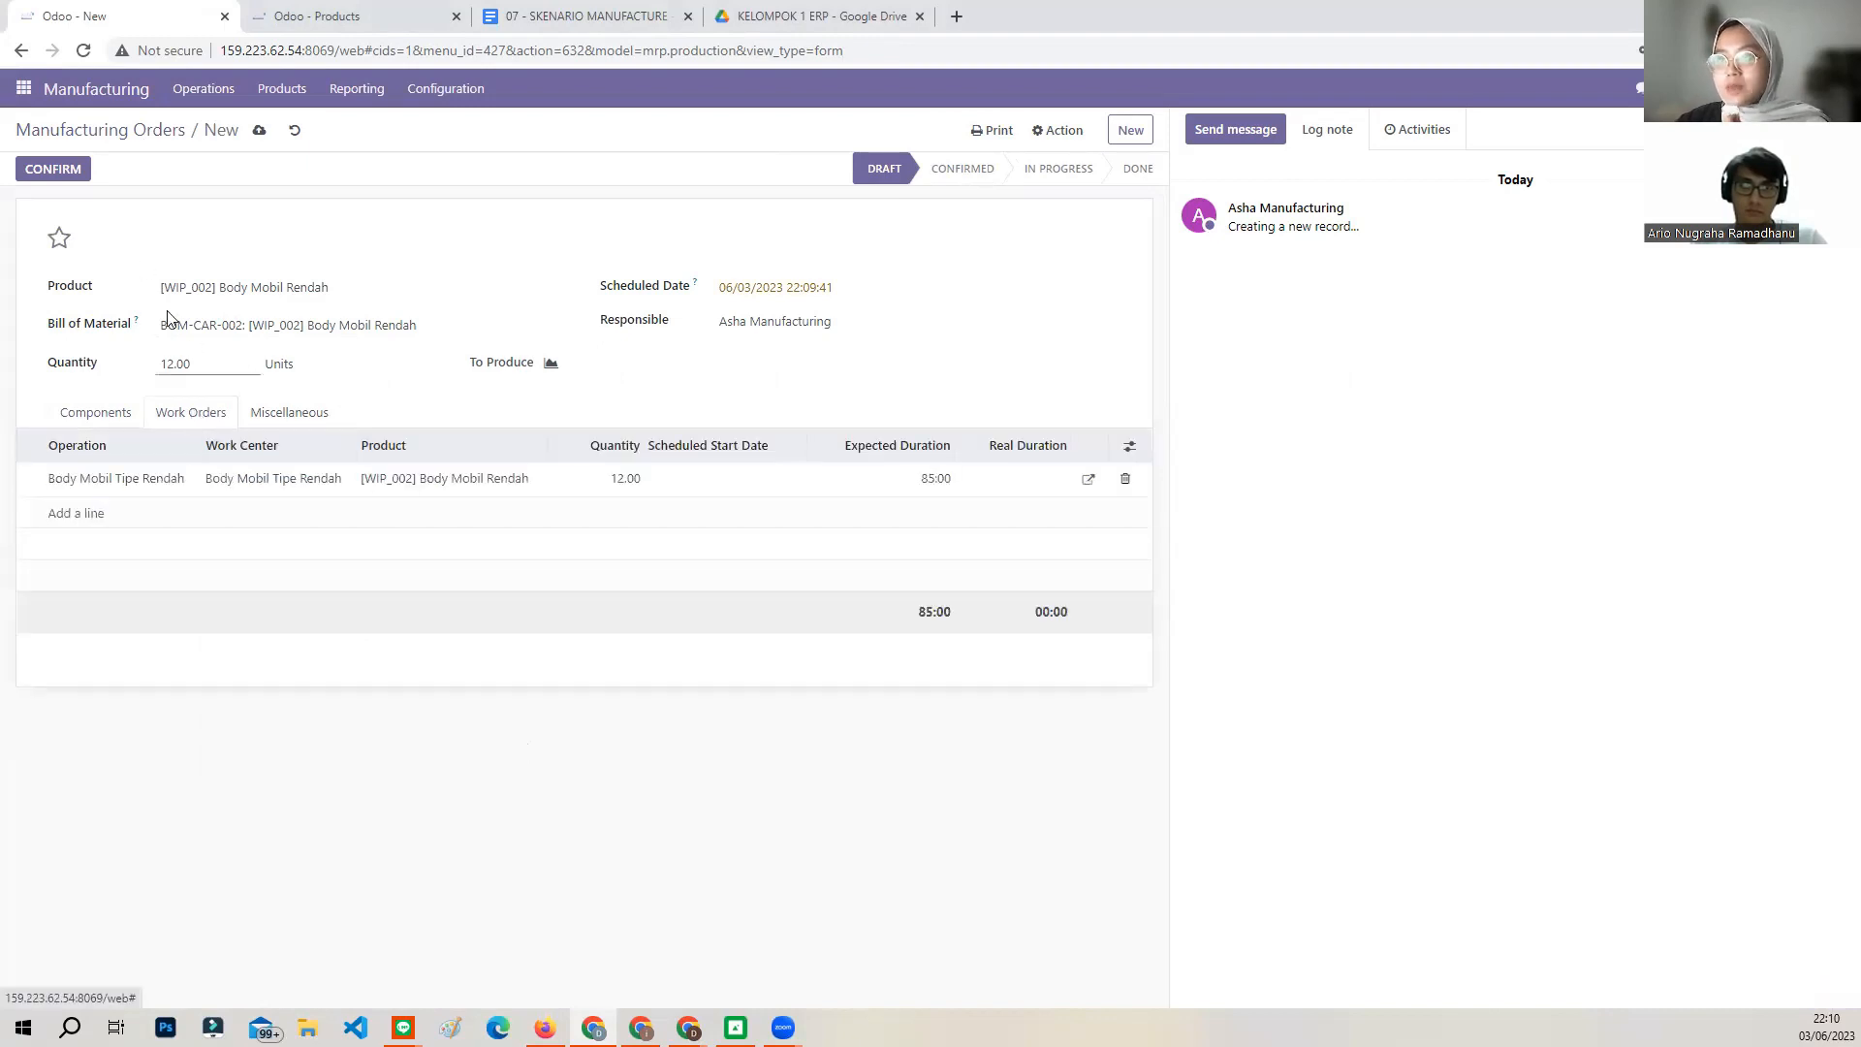
left_click(79, 176)
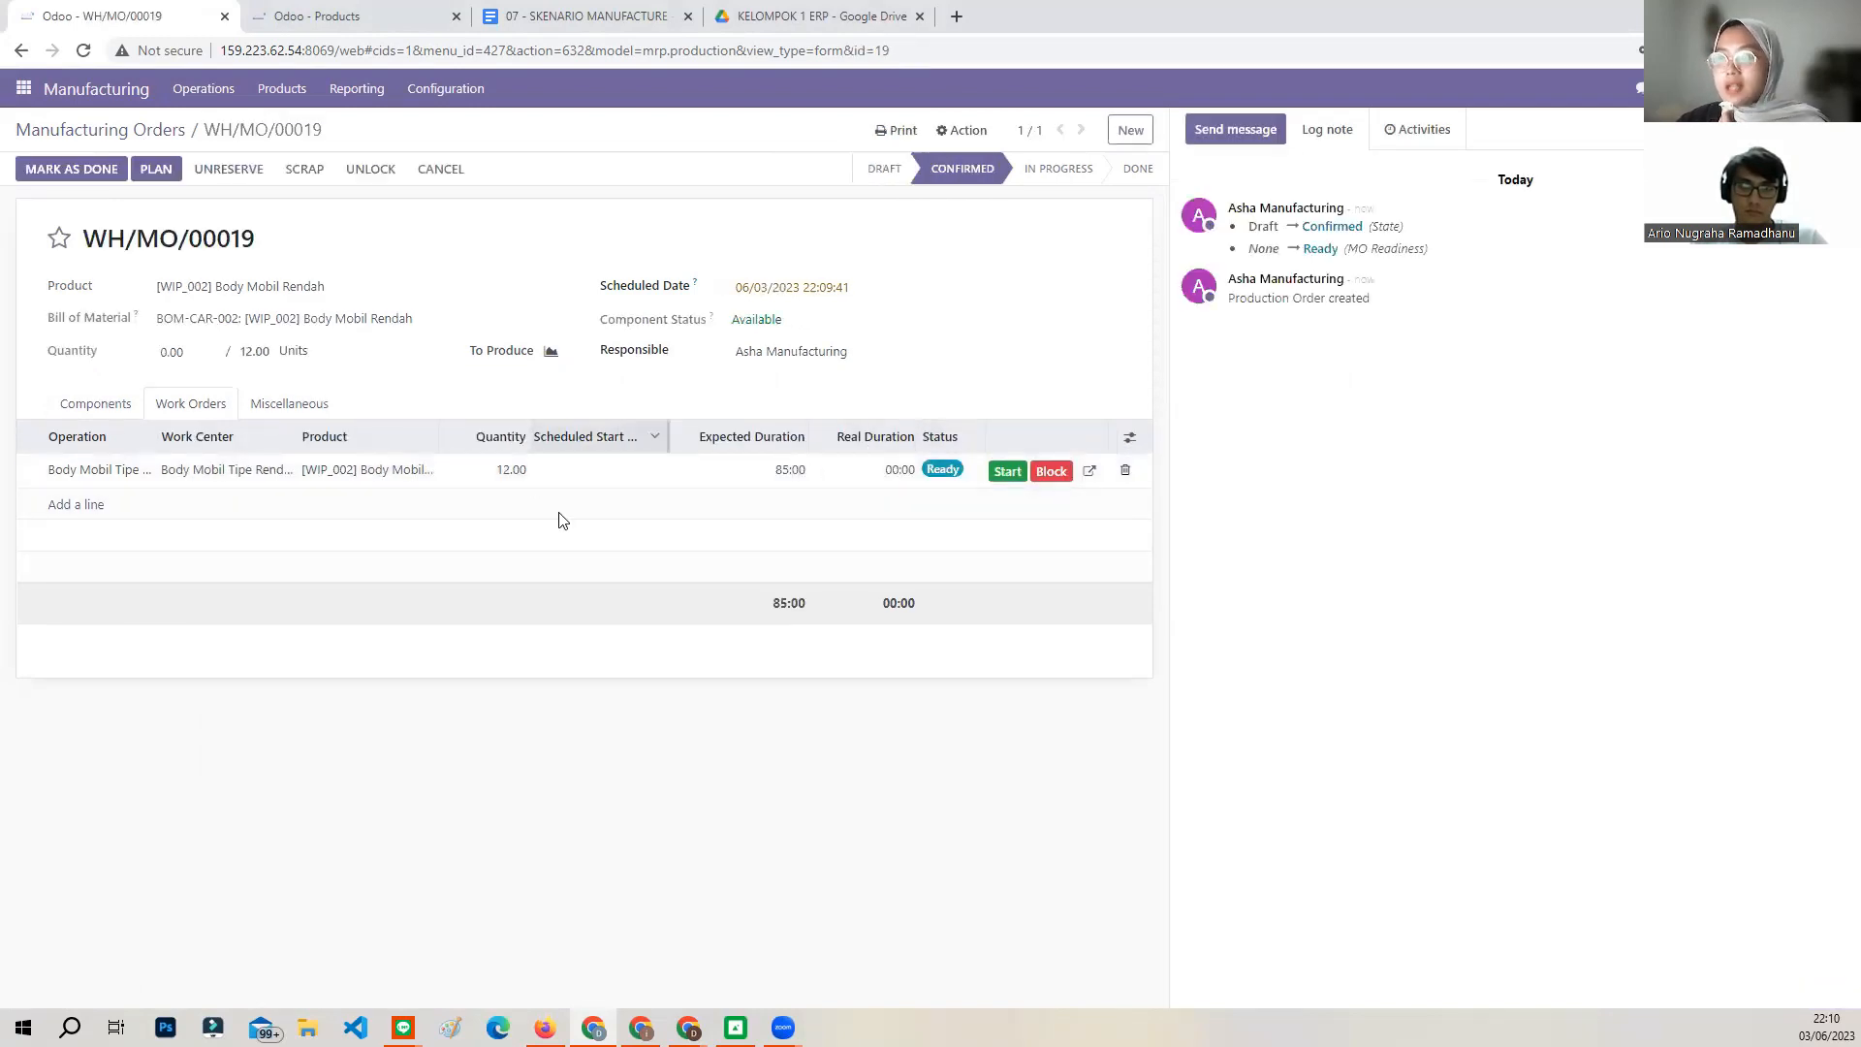
left_click(55, 170)
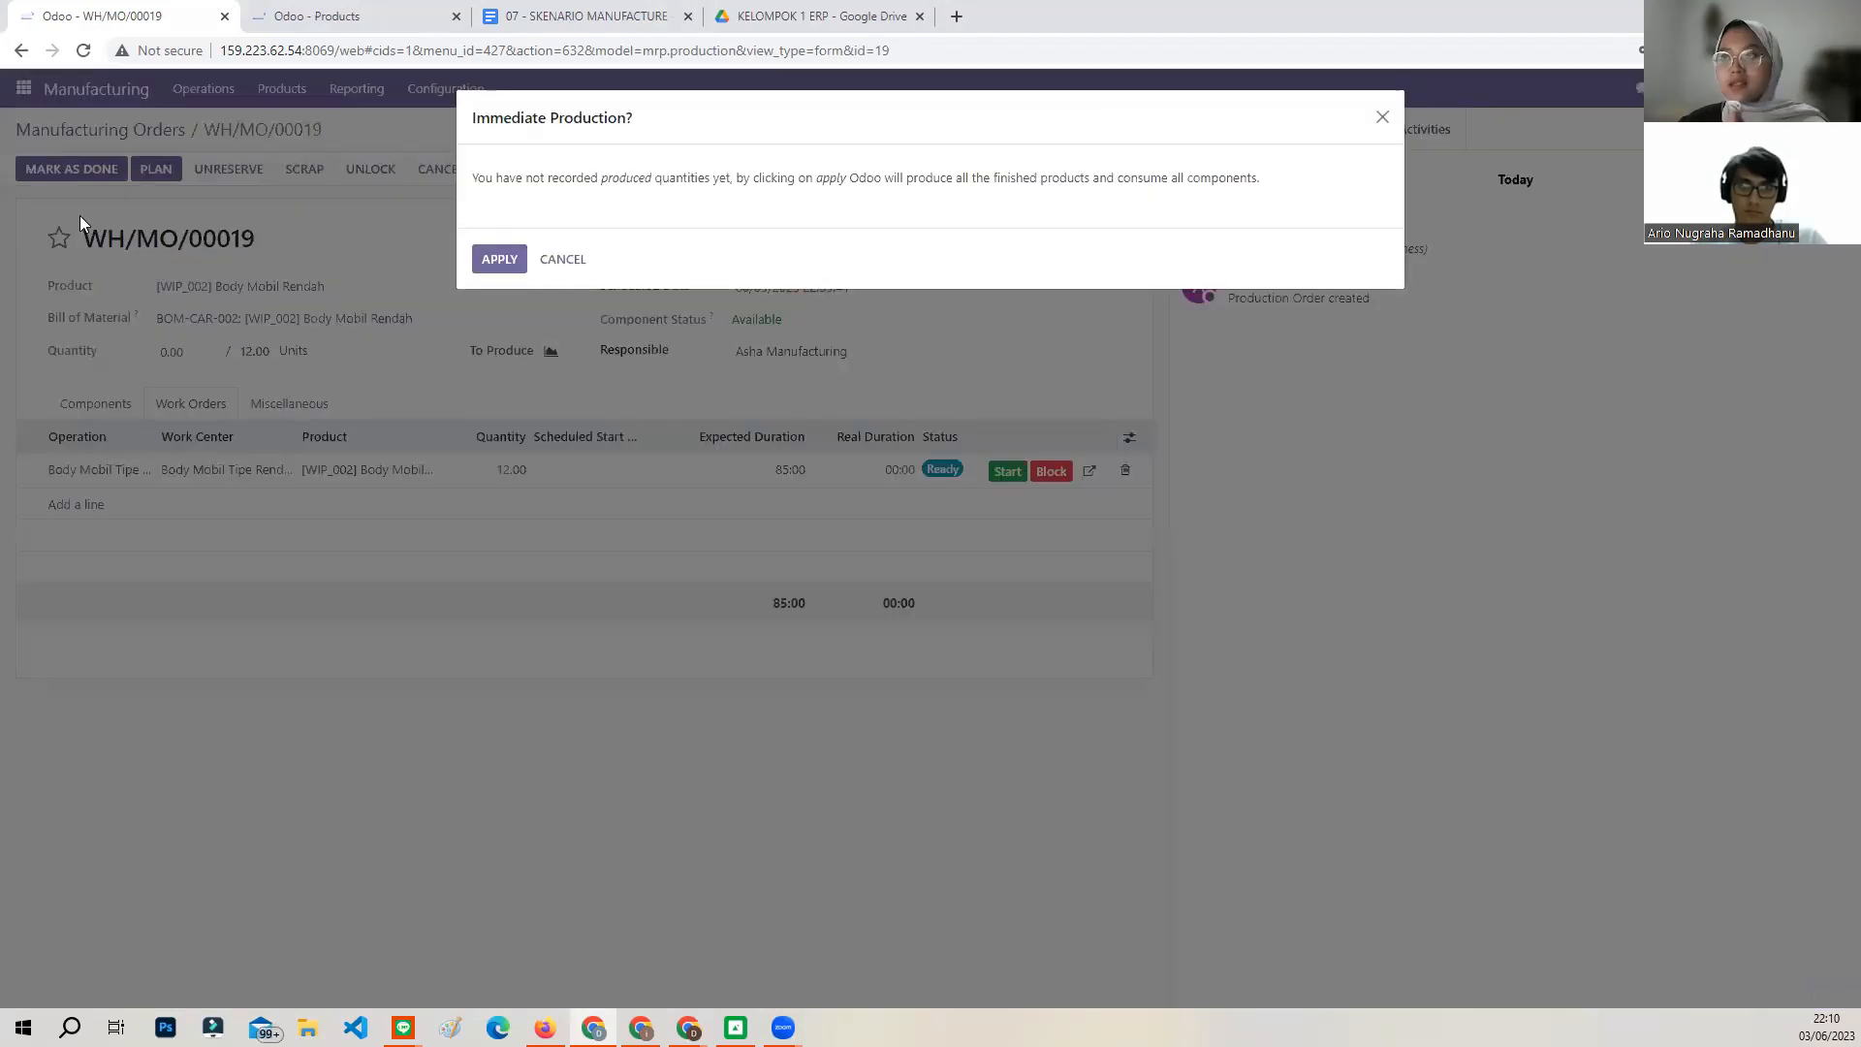
left_click(500, 259)
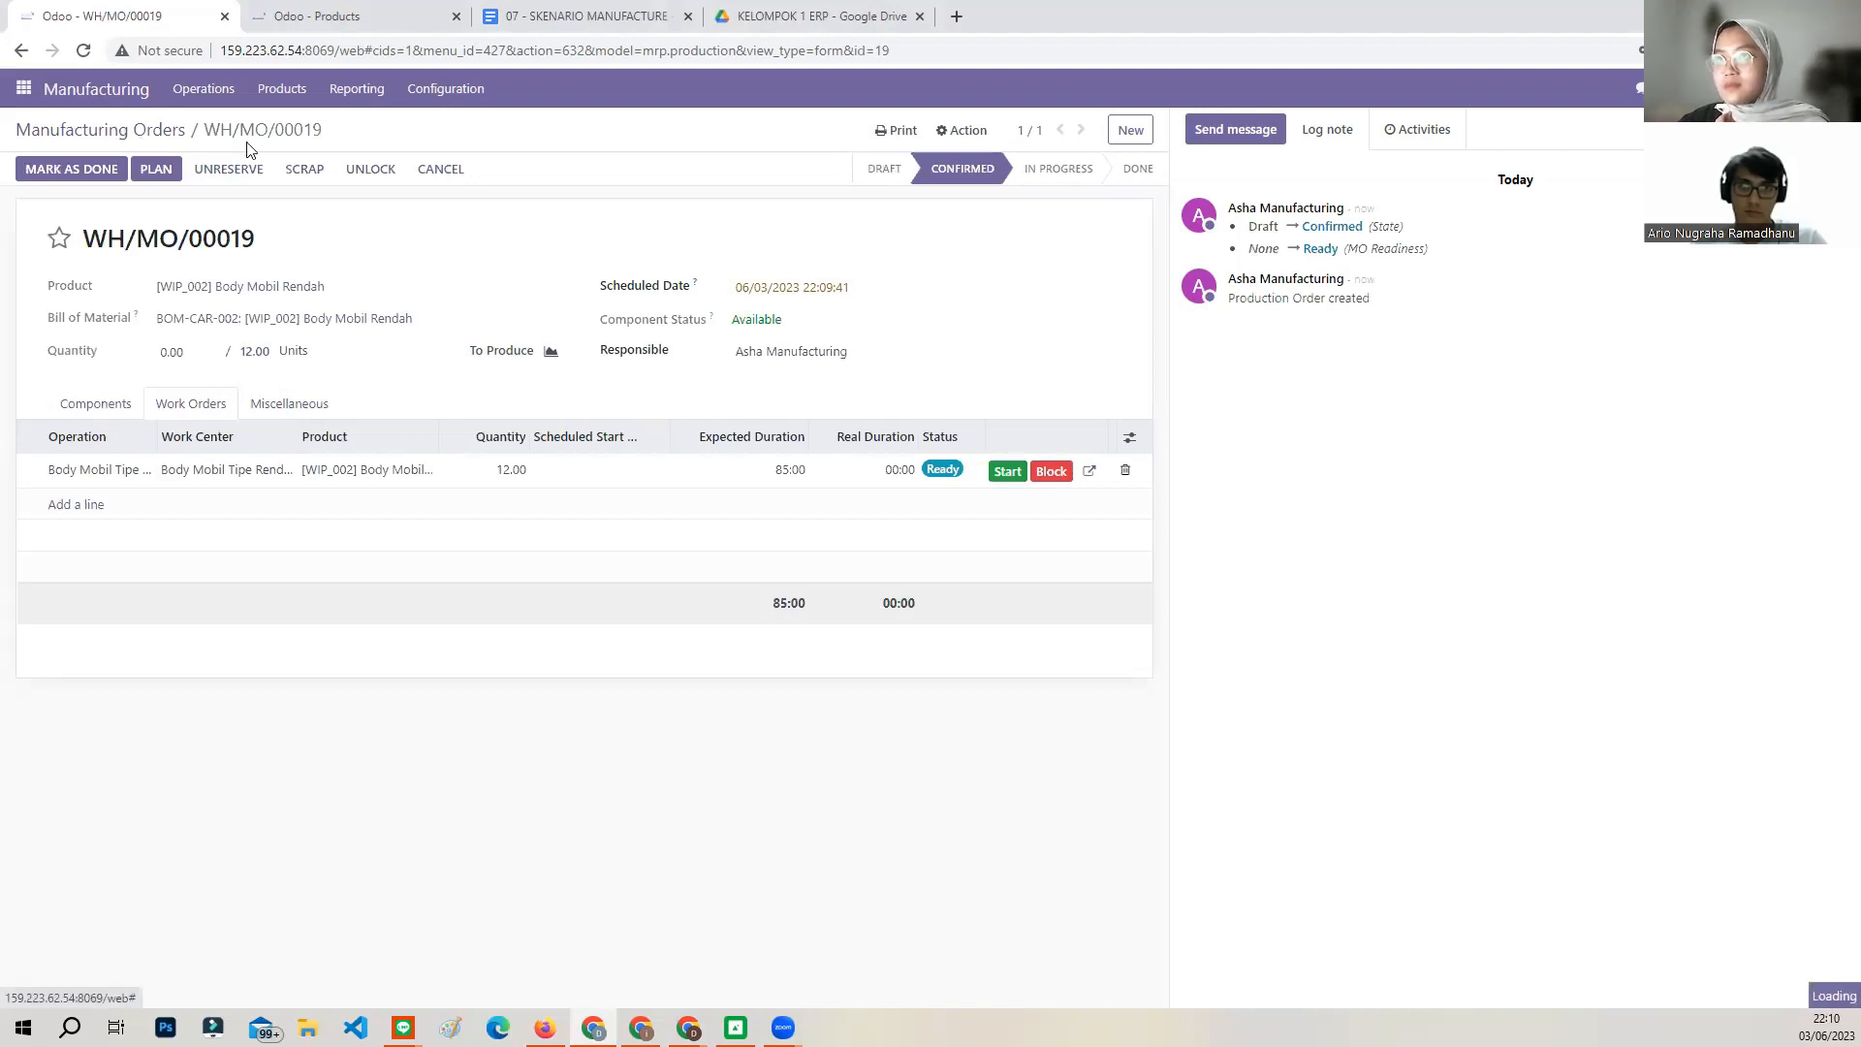
Create a new manufacturing order for product [WIP_003] Frame Ban Tinggi with a quantity of 12 units.
left_click(95, 133)
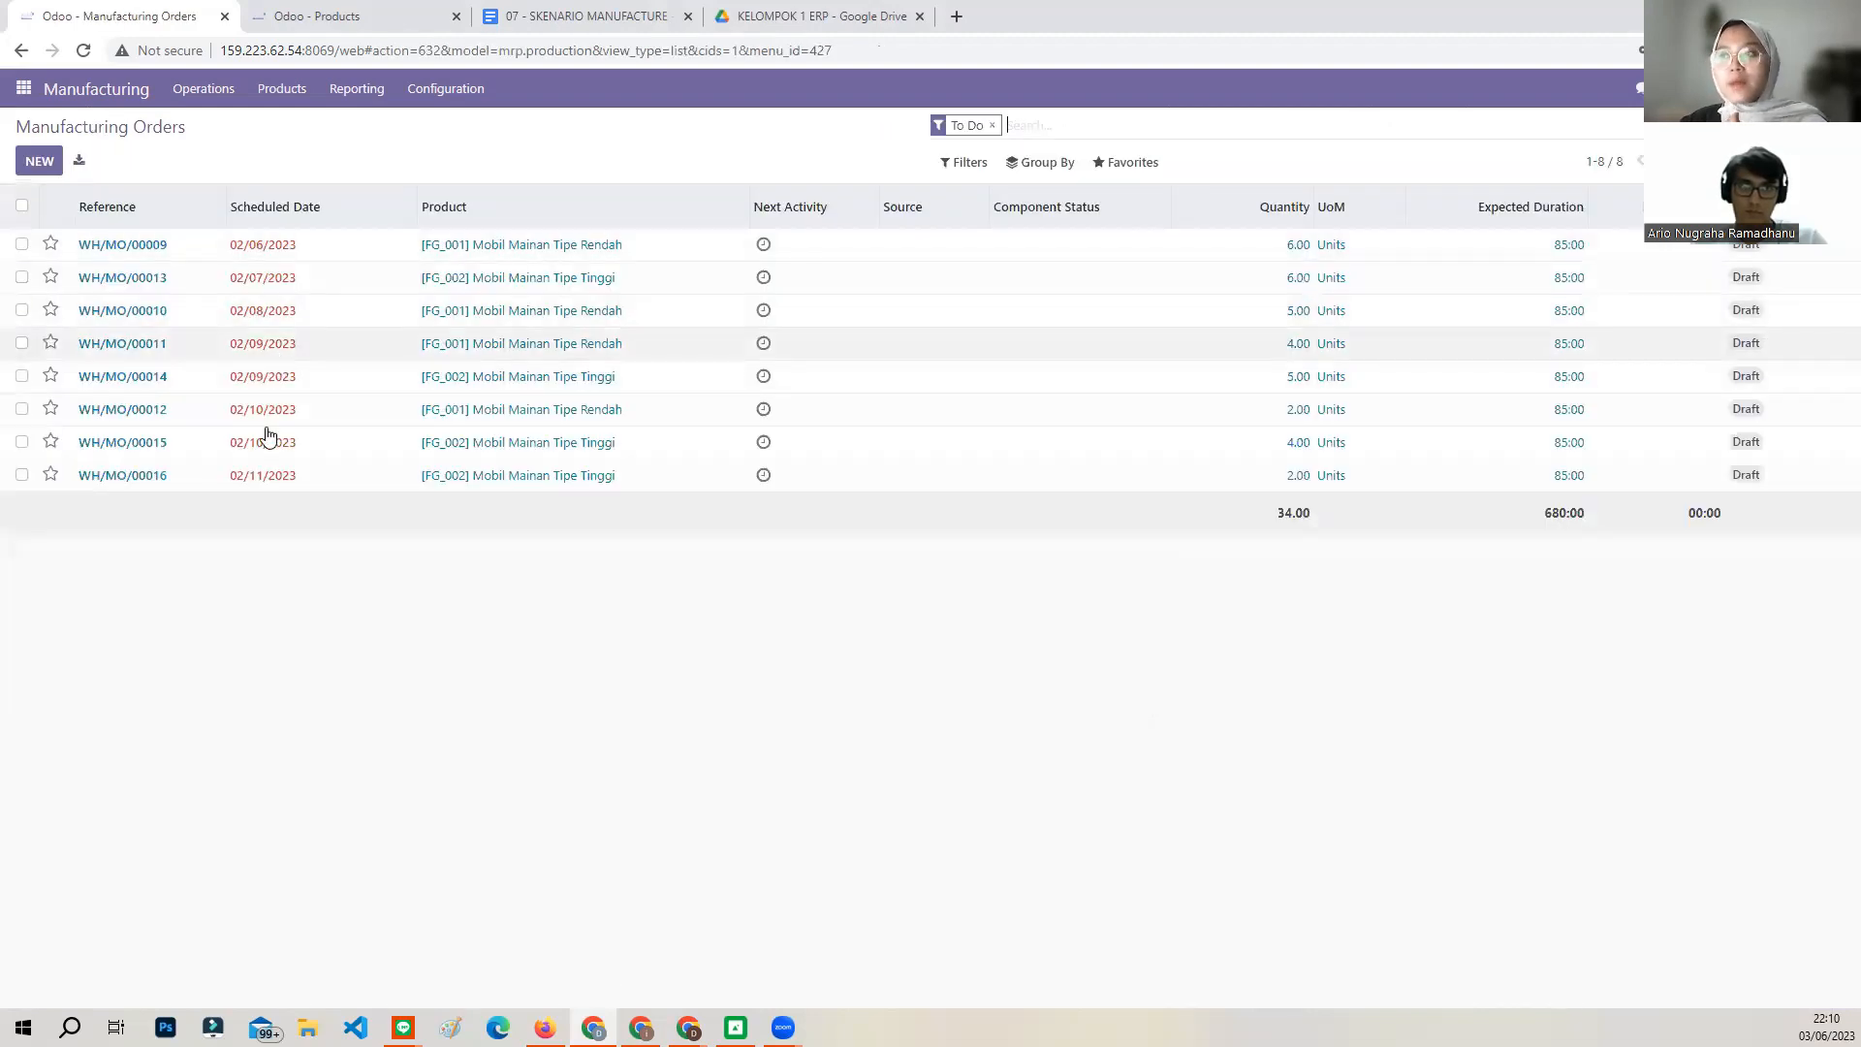
left_click(39, 161)
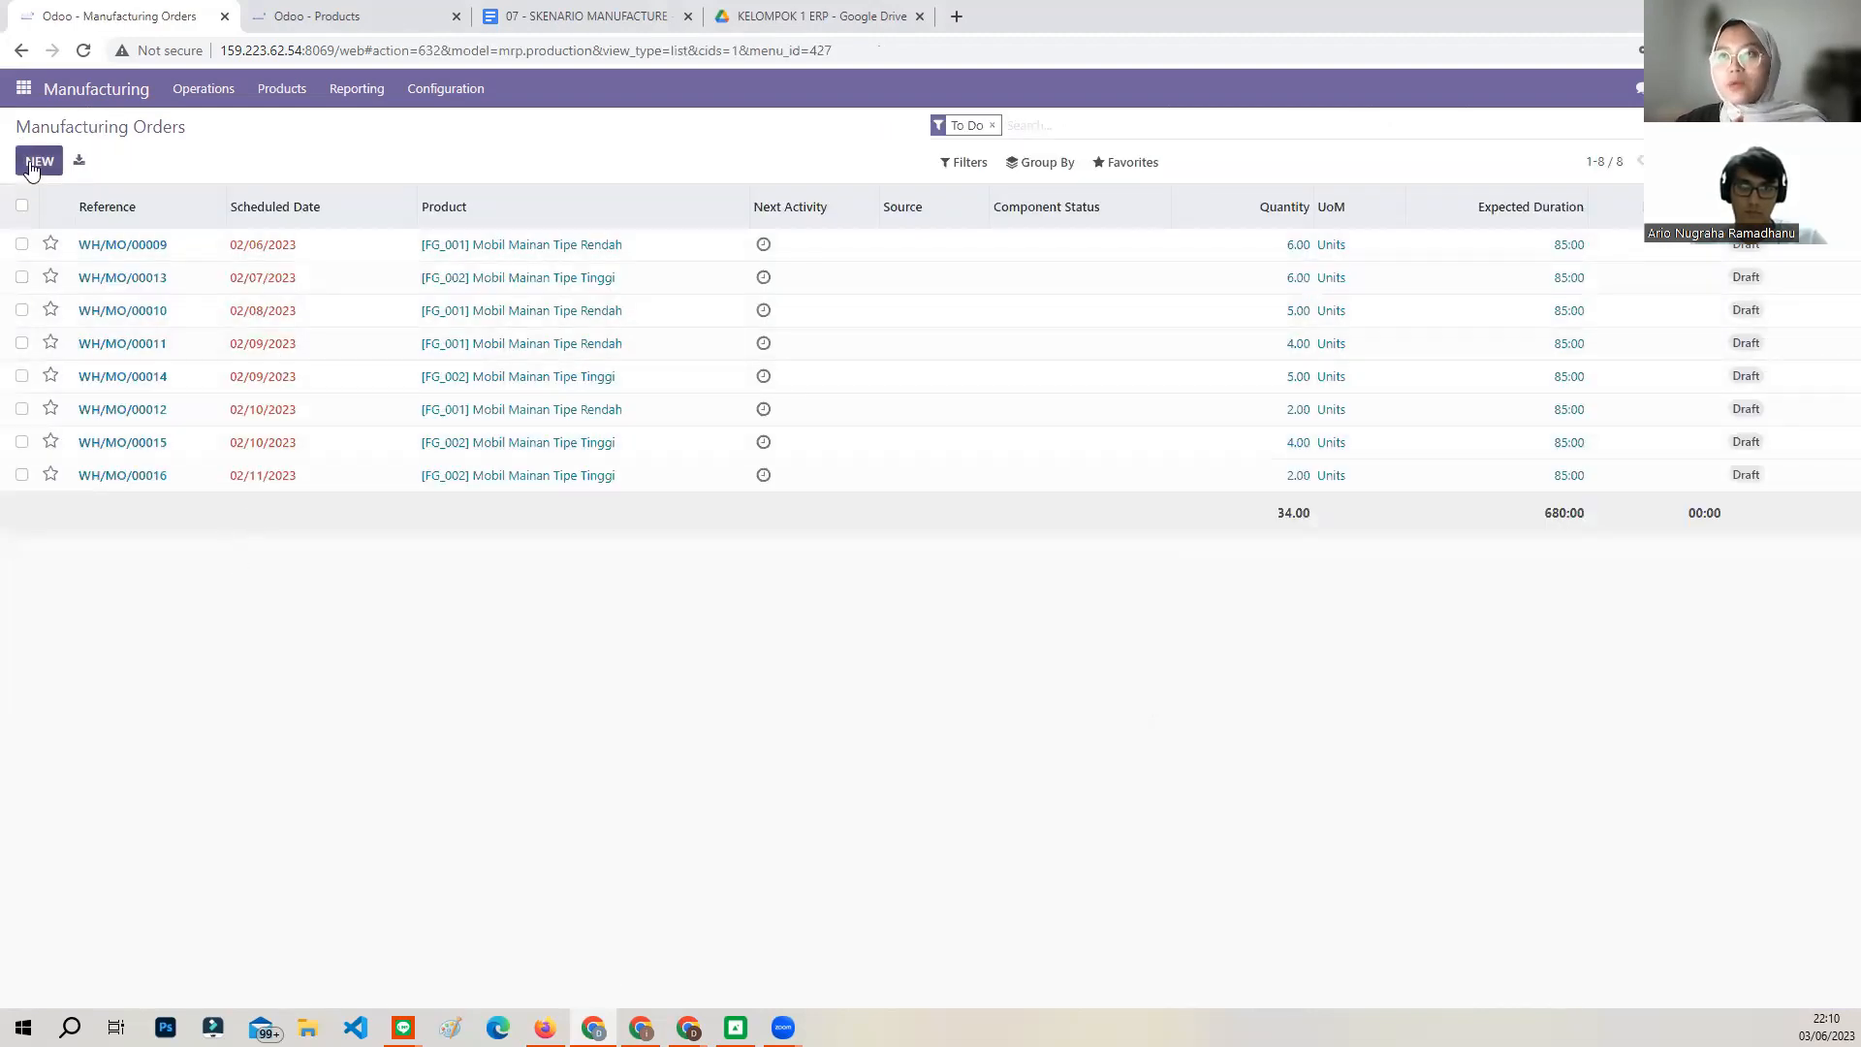
left_click(213, 288)
type("frame")
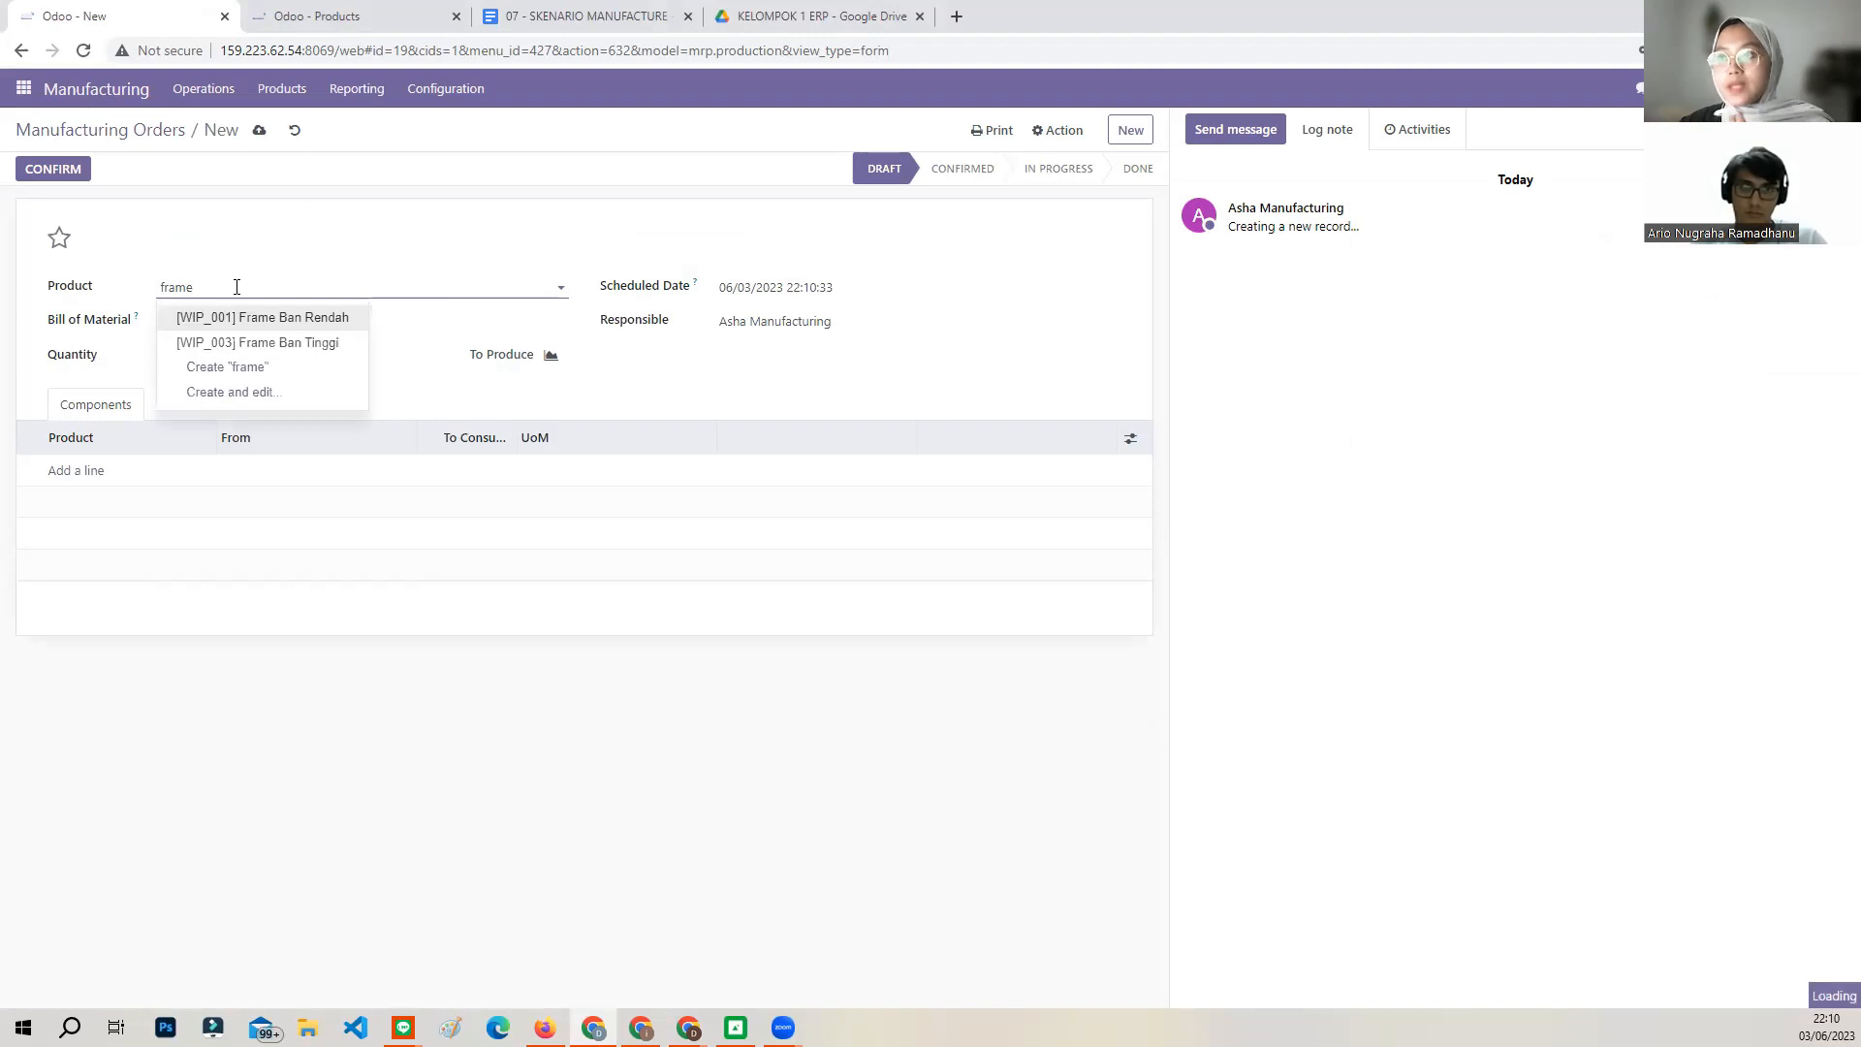
left_click(336, 342)
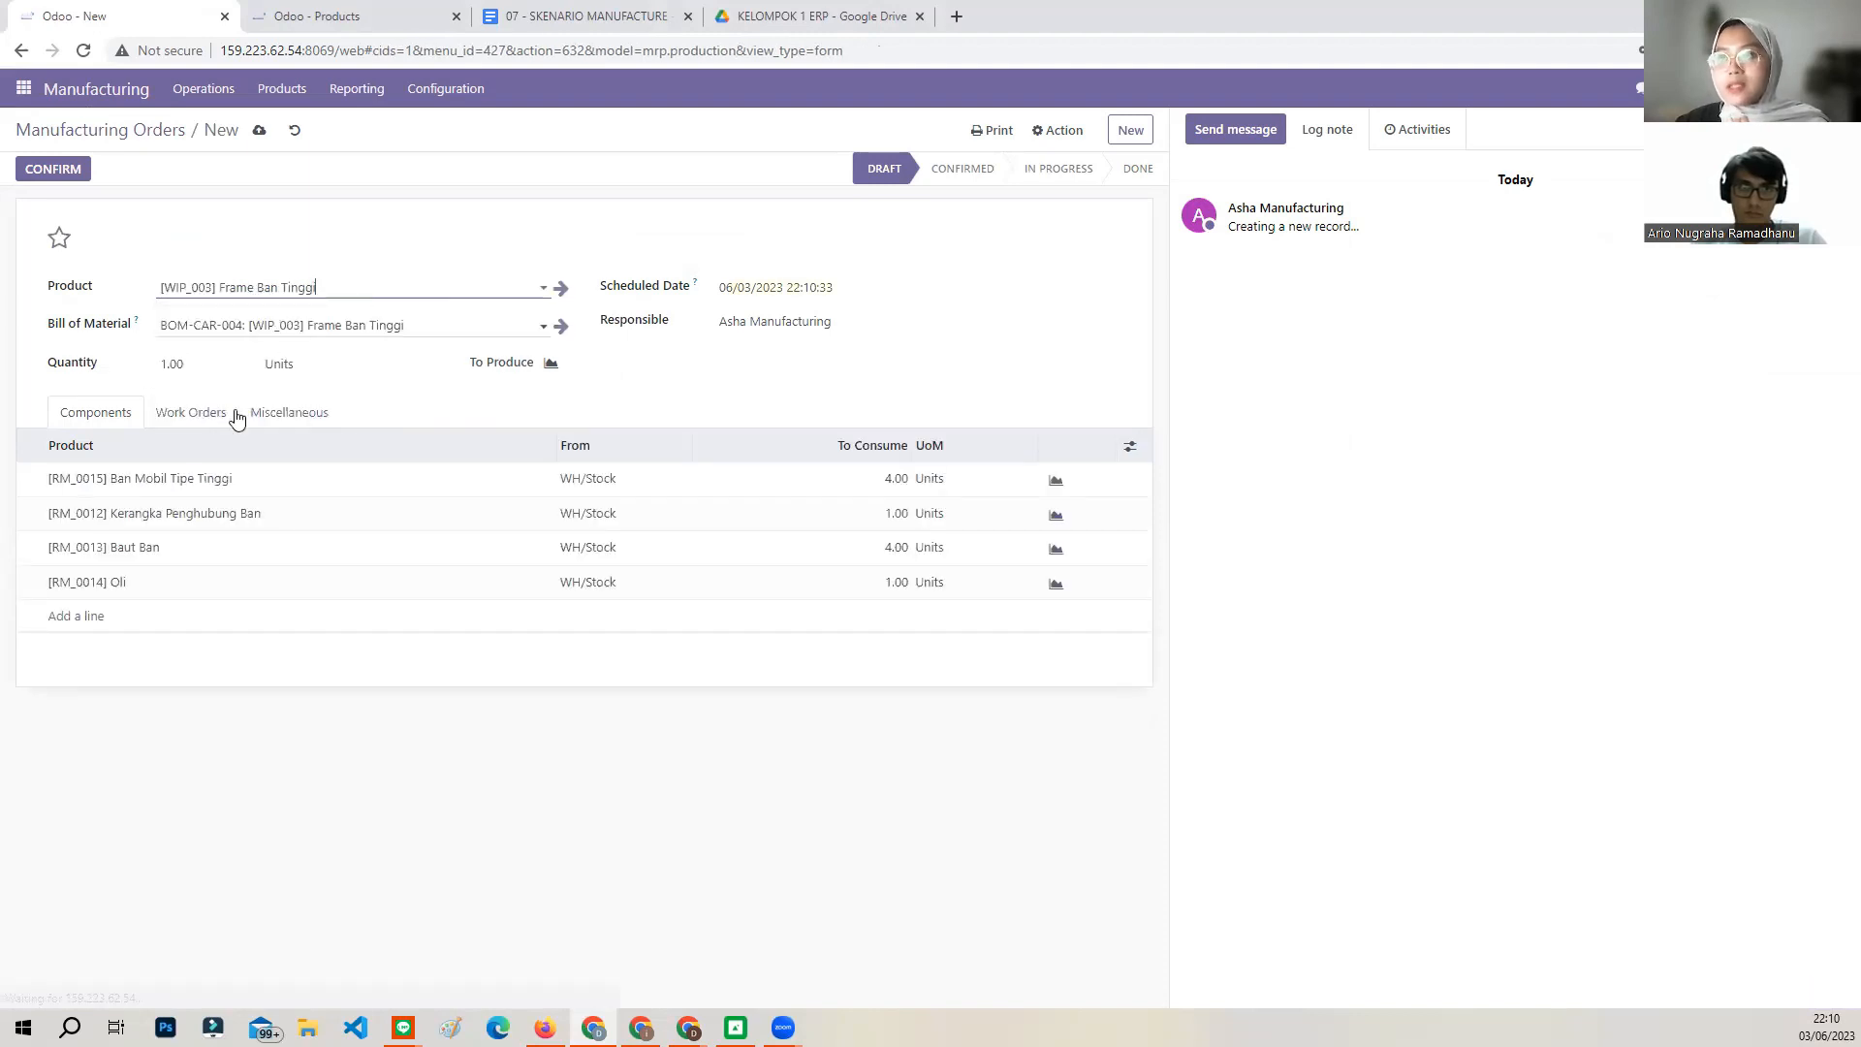
left_click_drag(194, 365, 128, 363)
type("12")
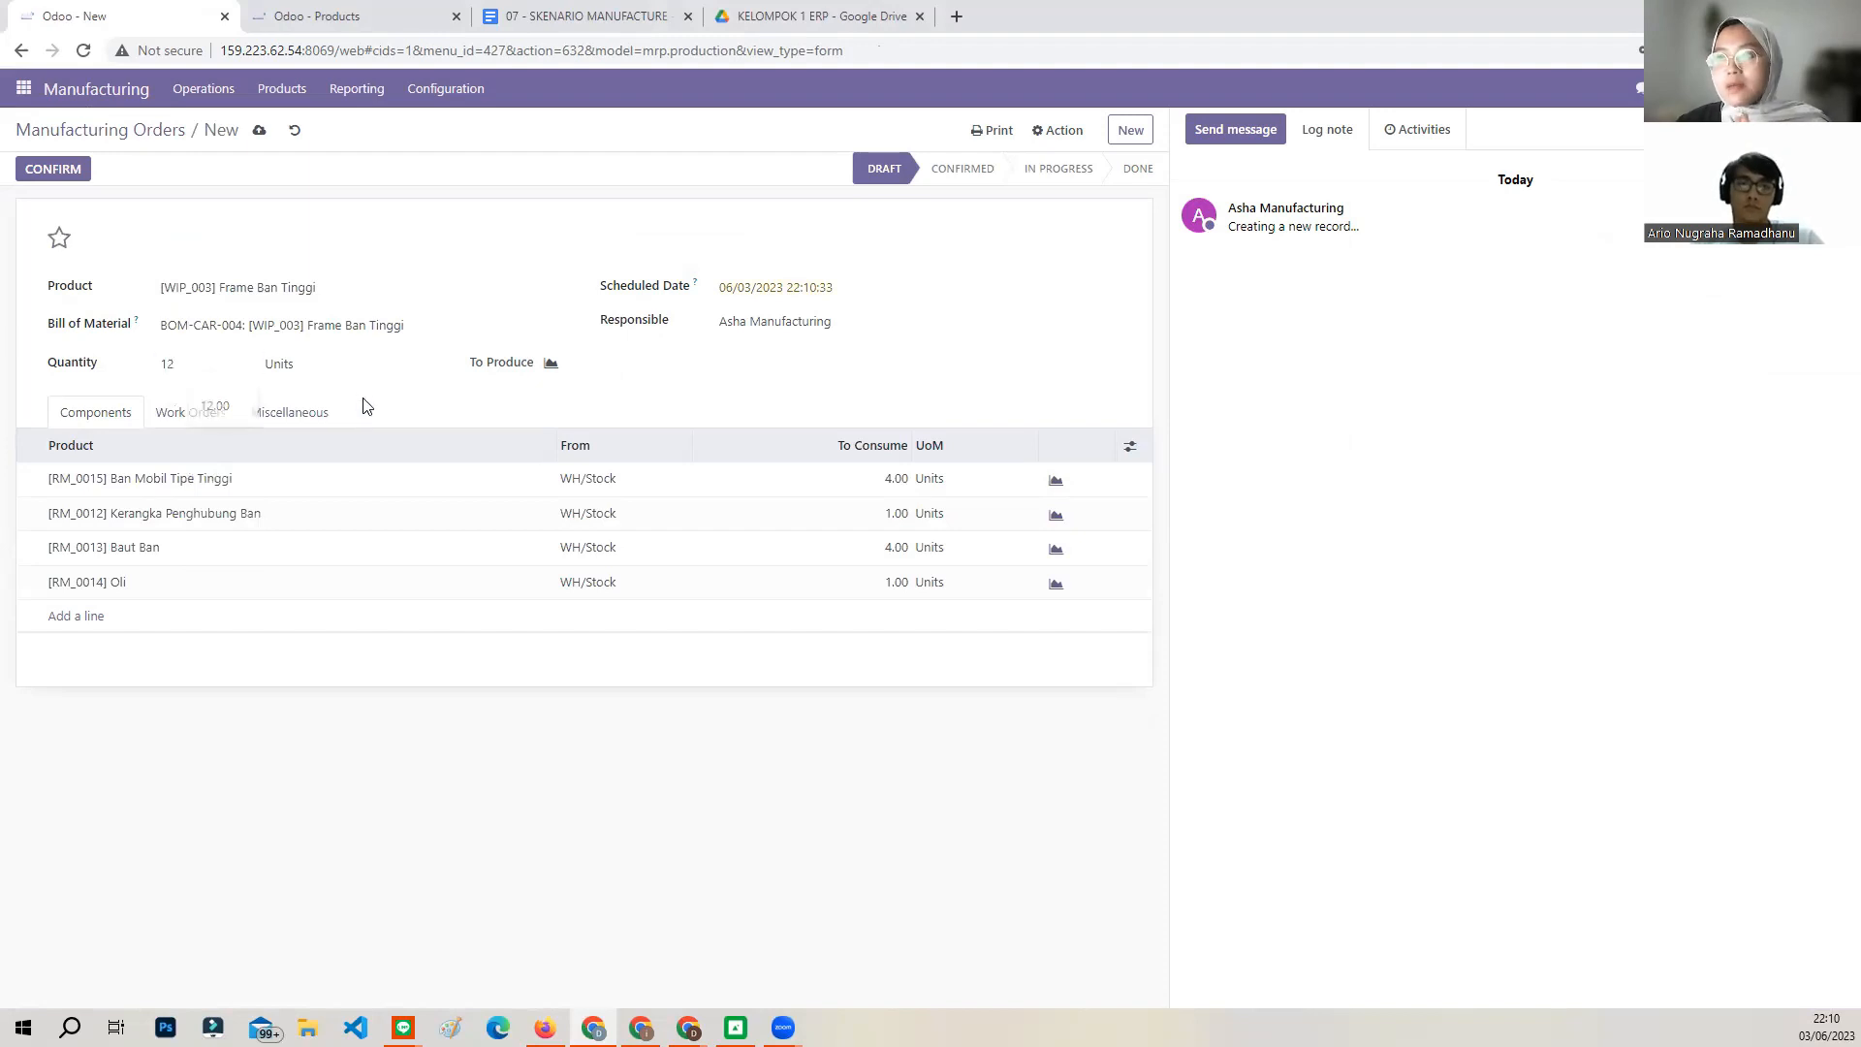
Set the Frame Ban Tinggi order's components location to WH/WRM/Stock/Frame and its finished products location to WWIP/Stock/Work Center 0 Tinggi.
left_click(206, 414)
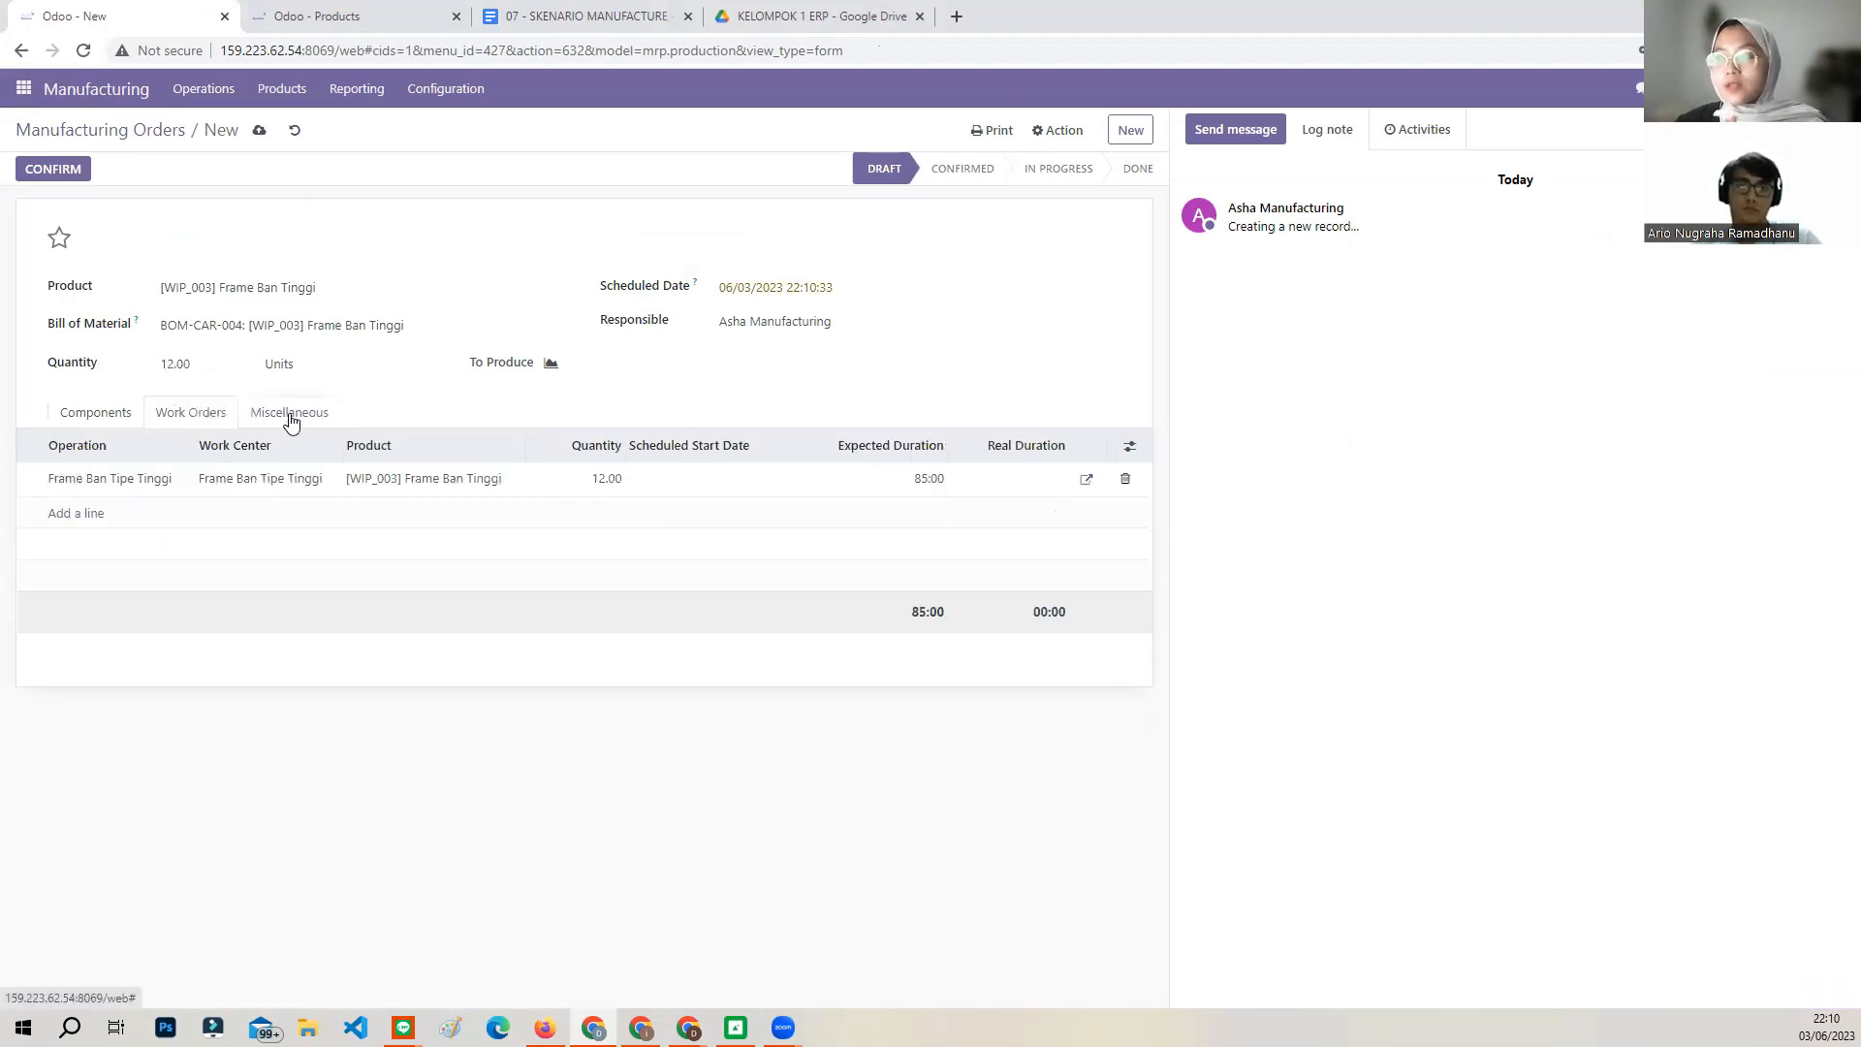
left_click(291, 417)
left_click_drag(306, 499, 198, 496)
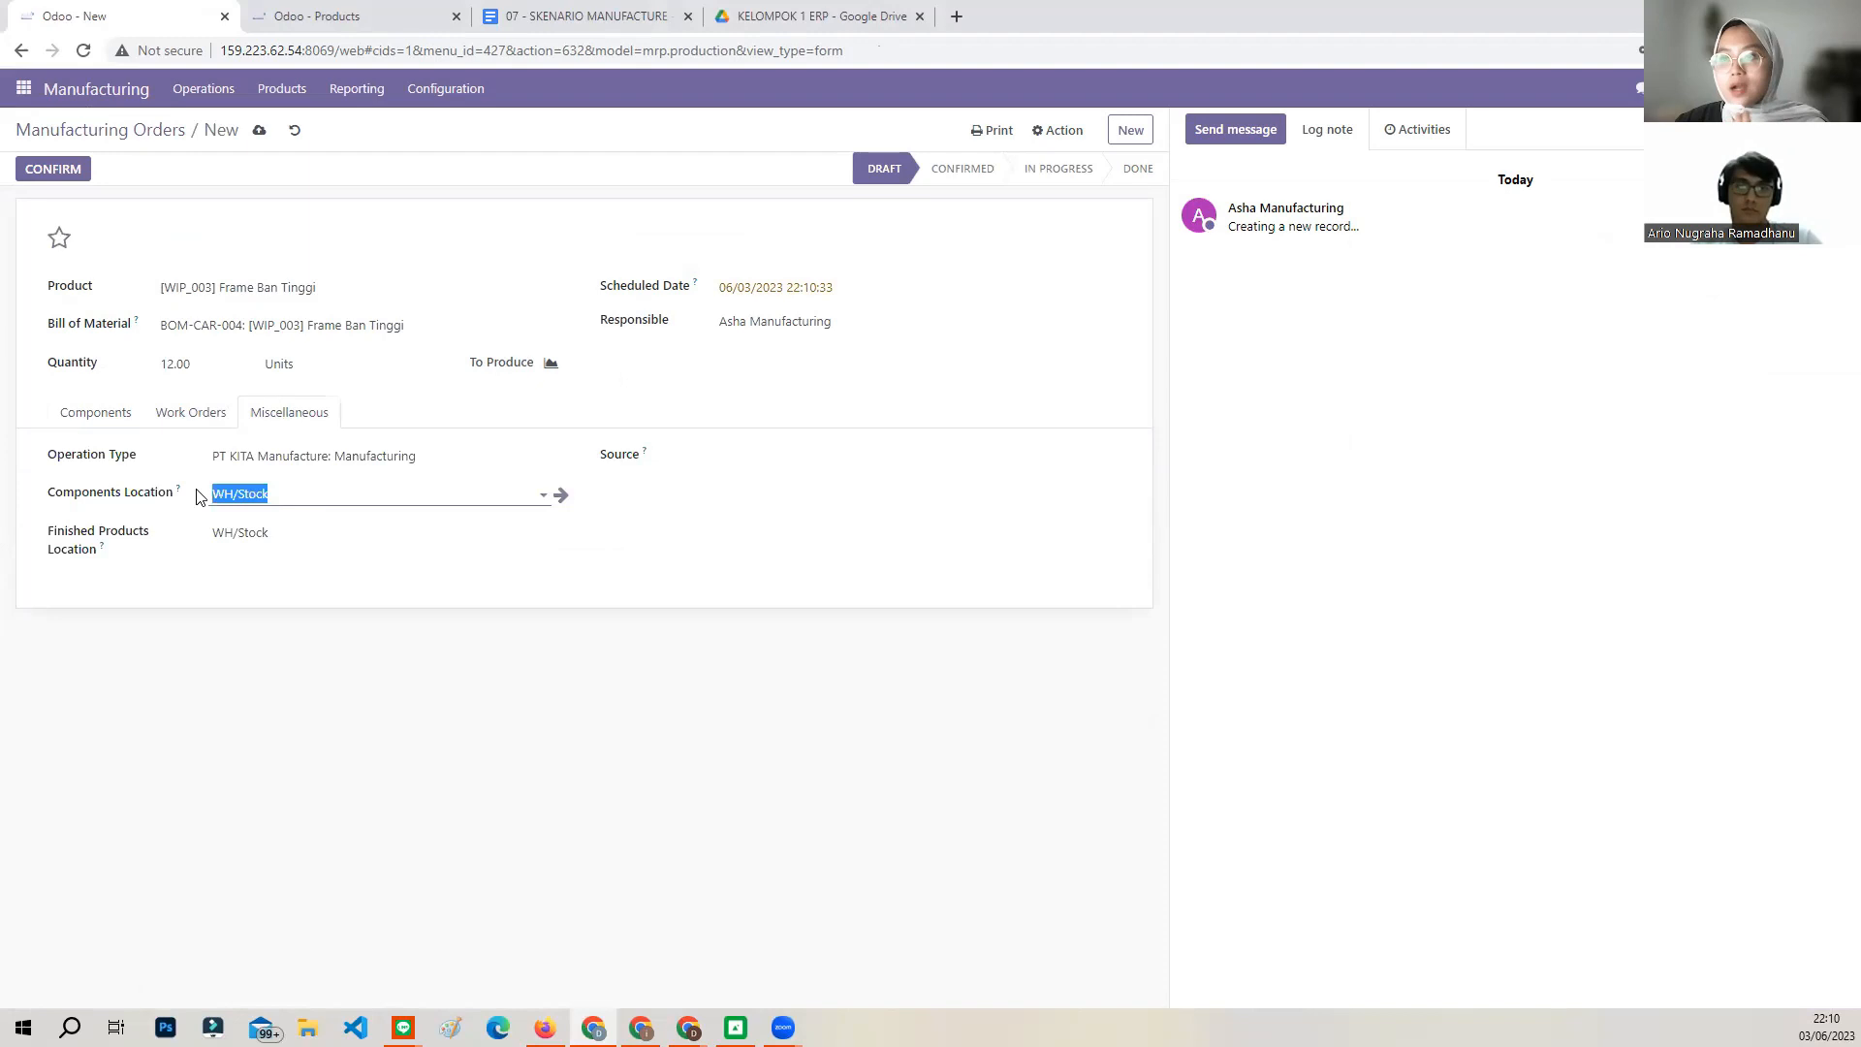
type("wh/wrm")
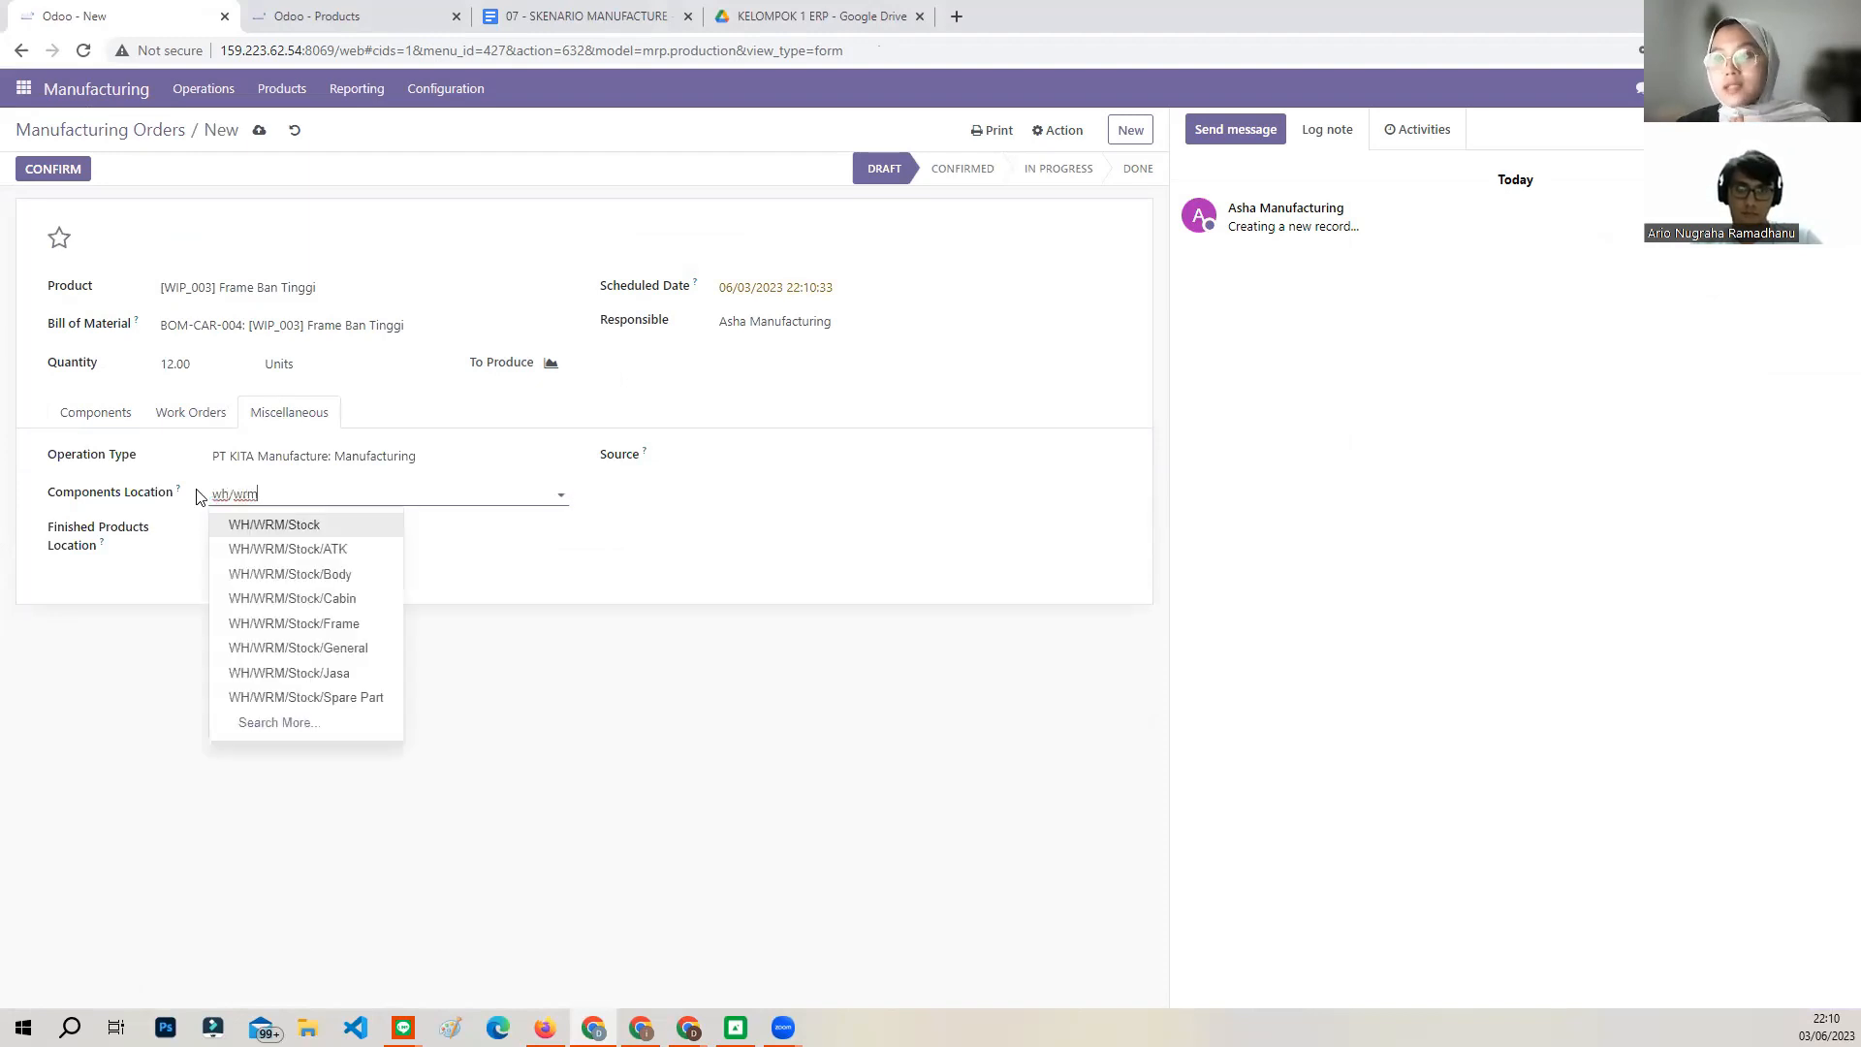
left_click(307, 630)
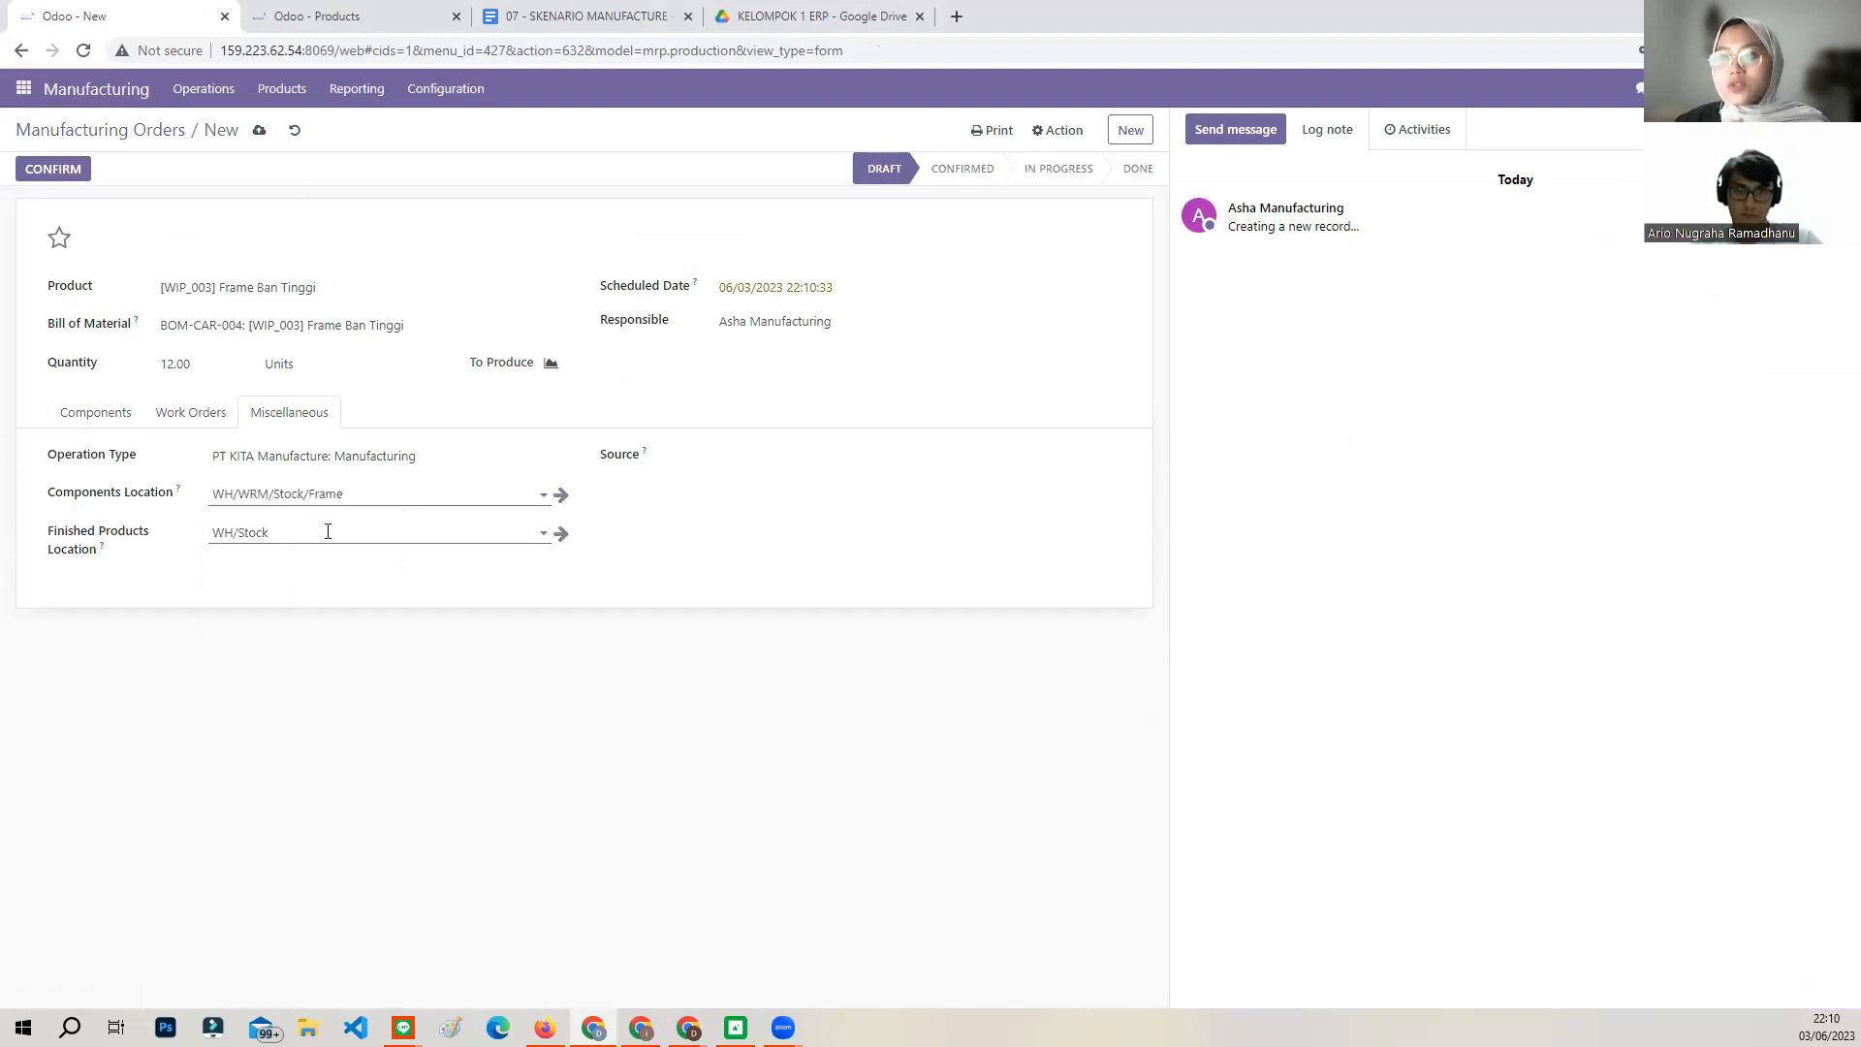
left_click_drag(329, 532, 203, 540)
type("wwip")
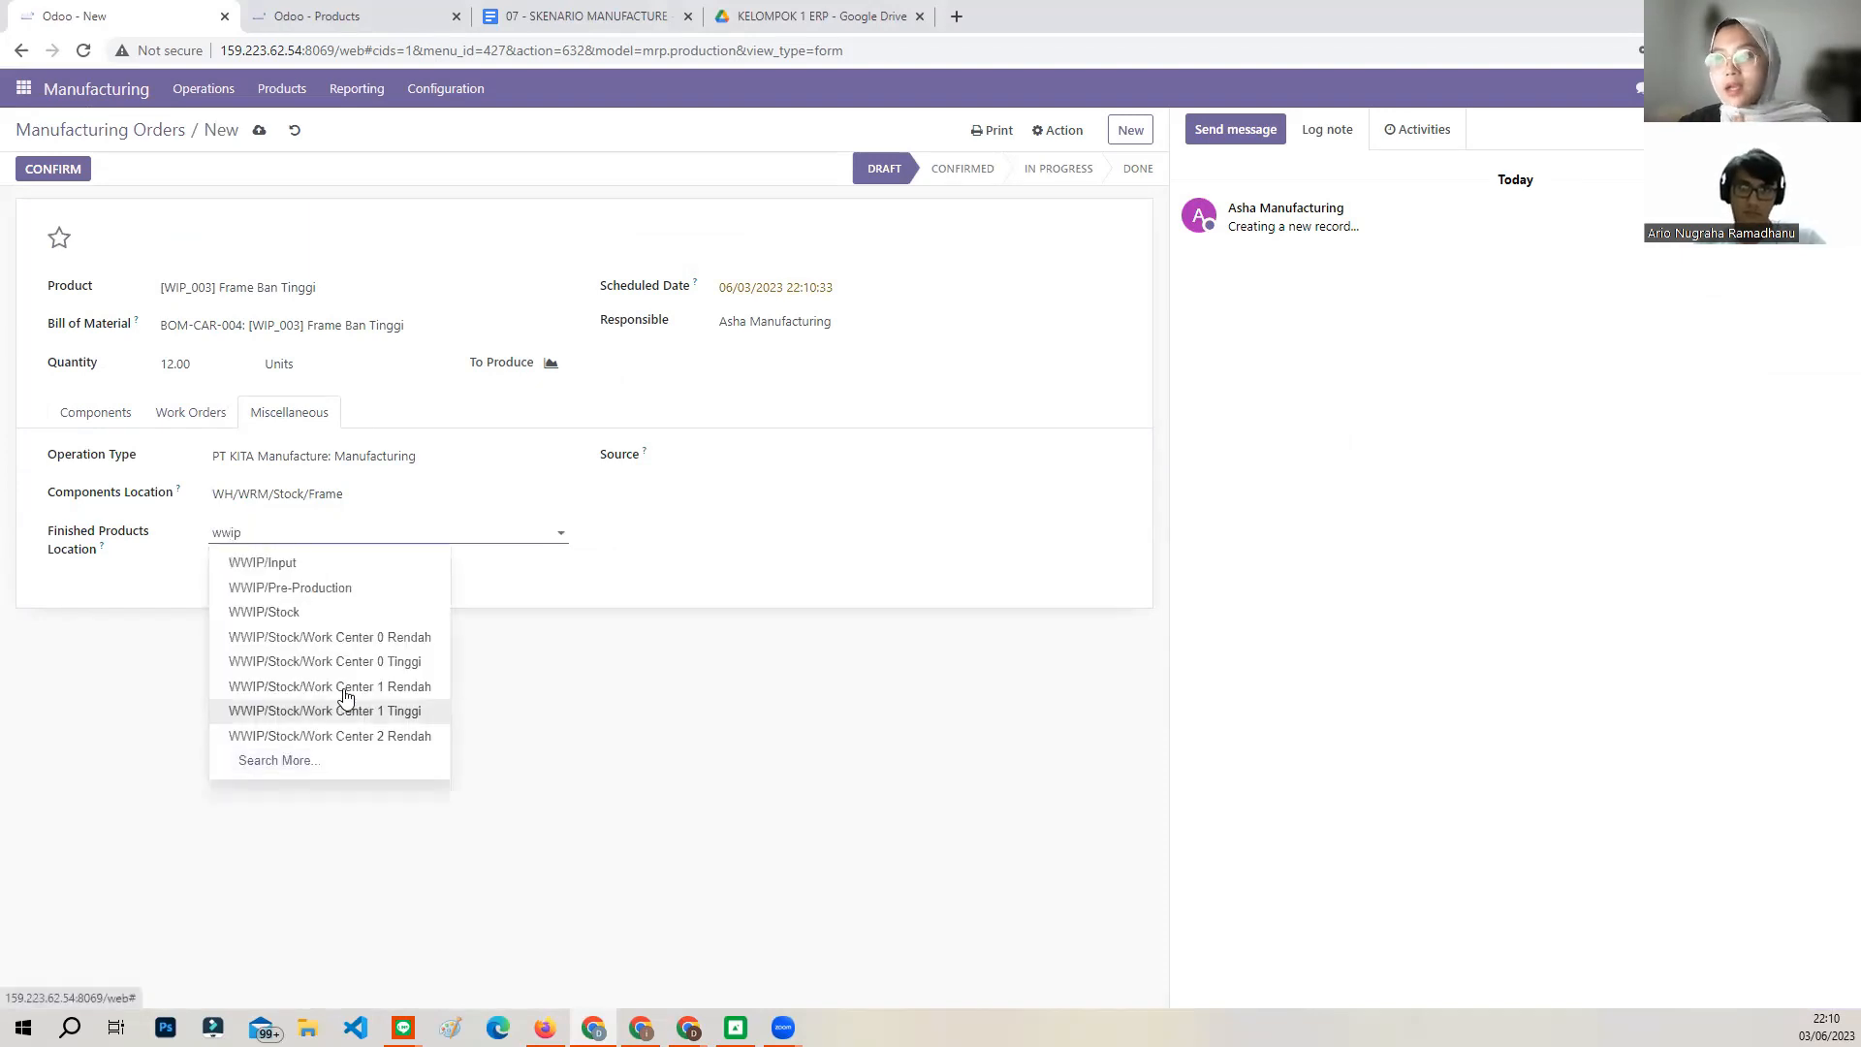
left_click(393, 666)
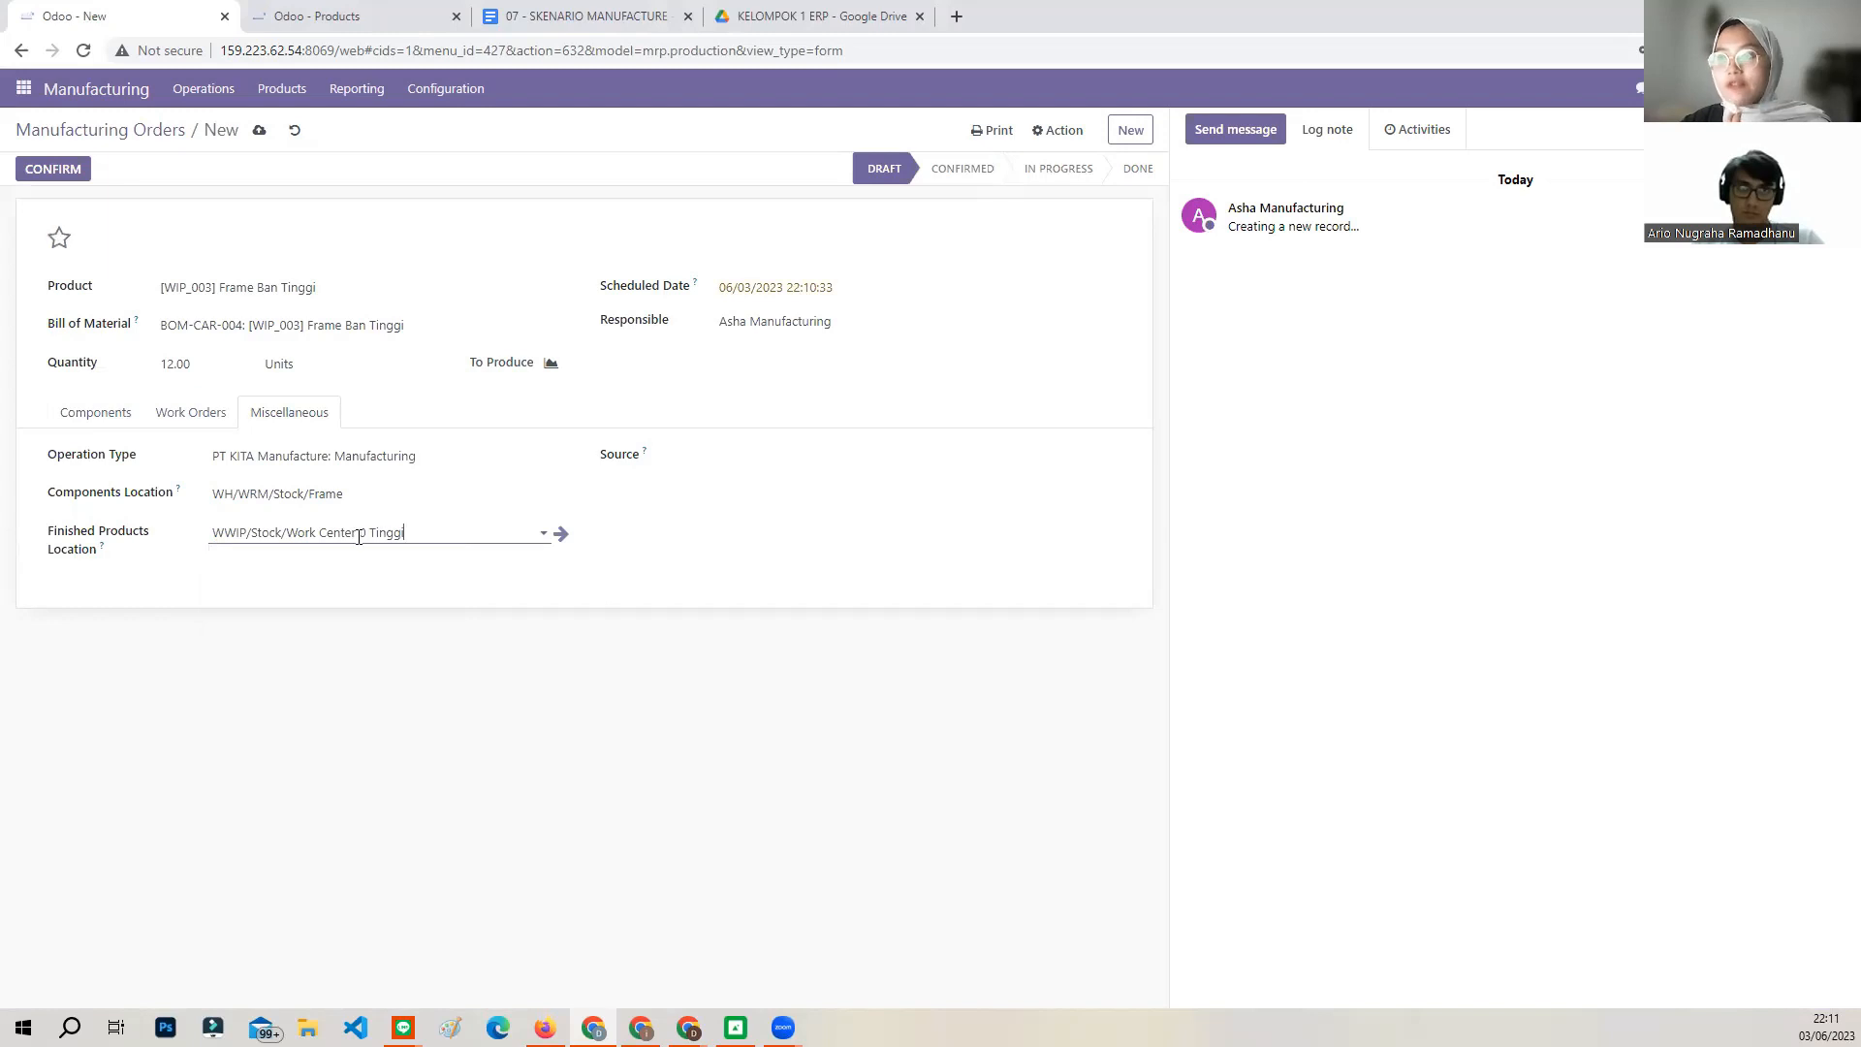
left_click_drag(380, 536, 419, 536)
left_click(440, 535)
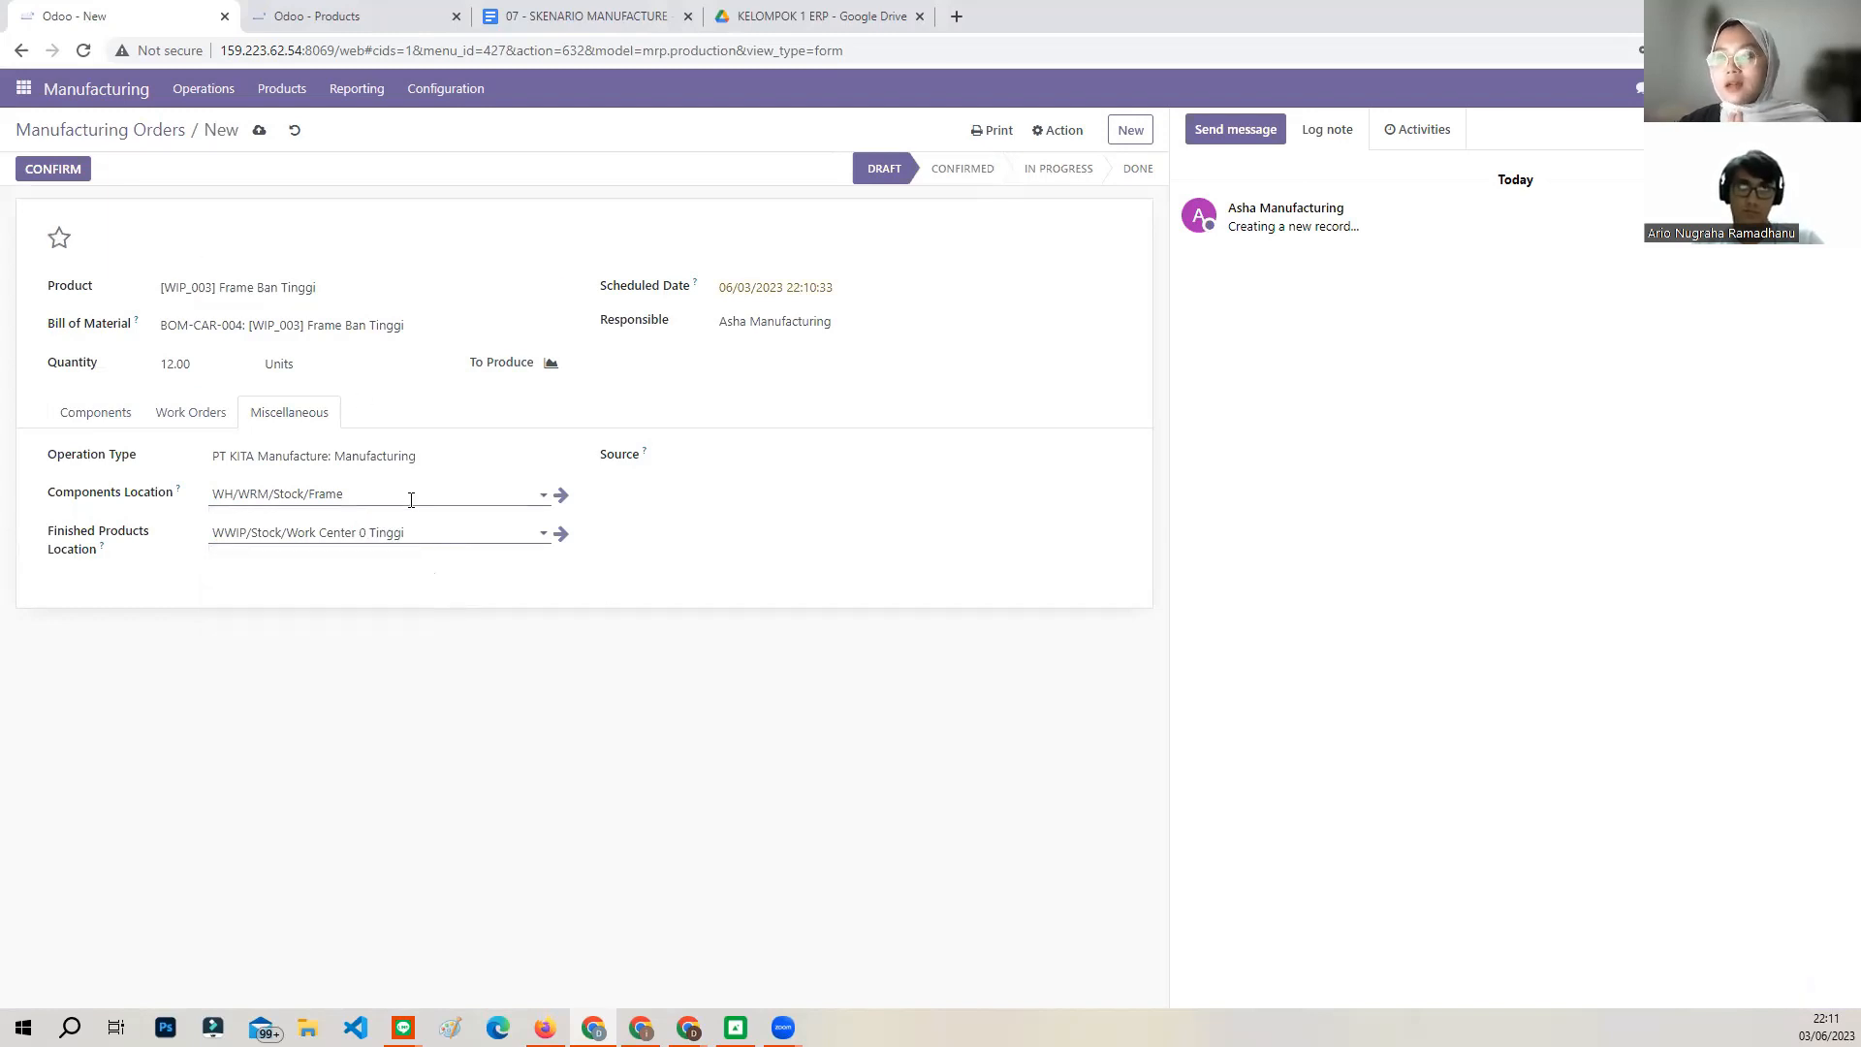
Check the Frame Ban Tinggi work order, confirm the manufacturing order, and mark it as done by applying immediate production.
left_click(175, 421)
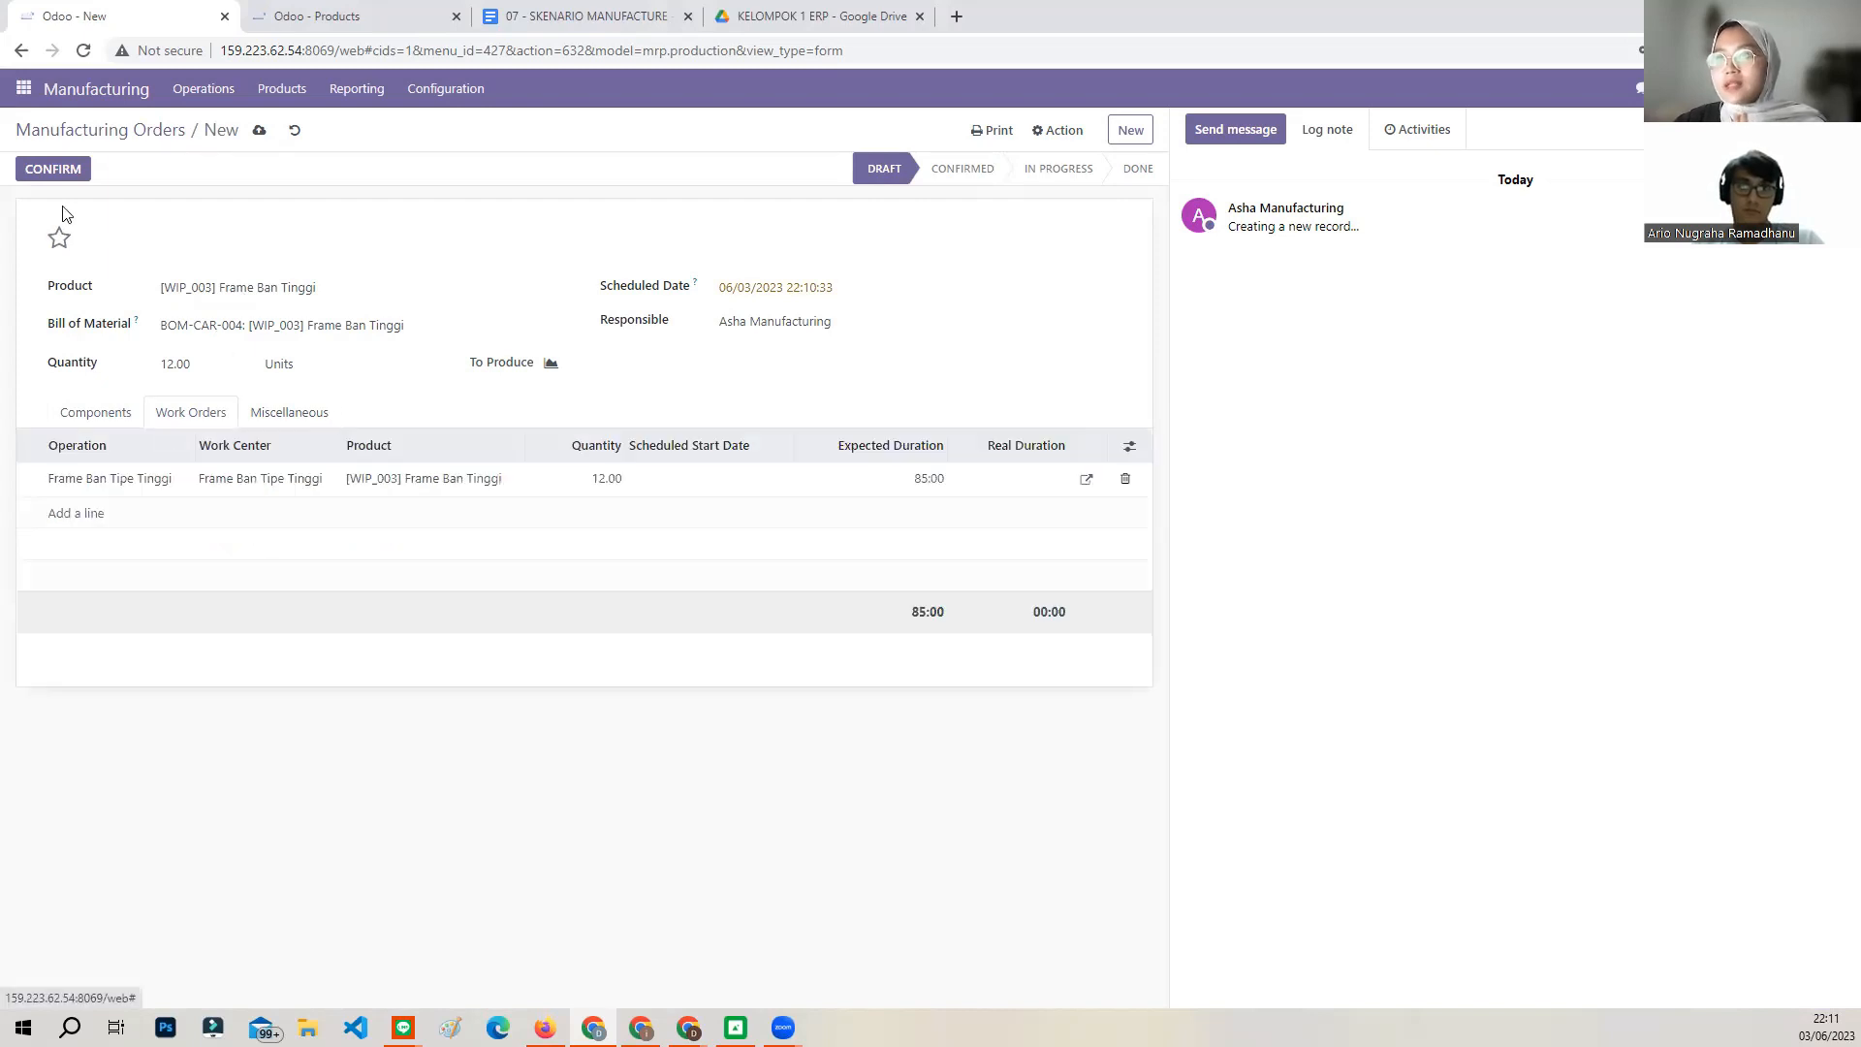
left_click(53, 170)
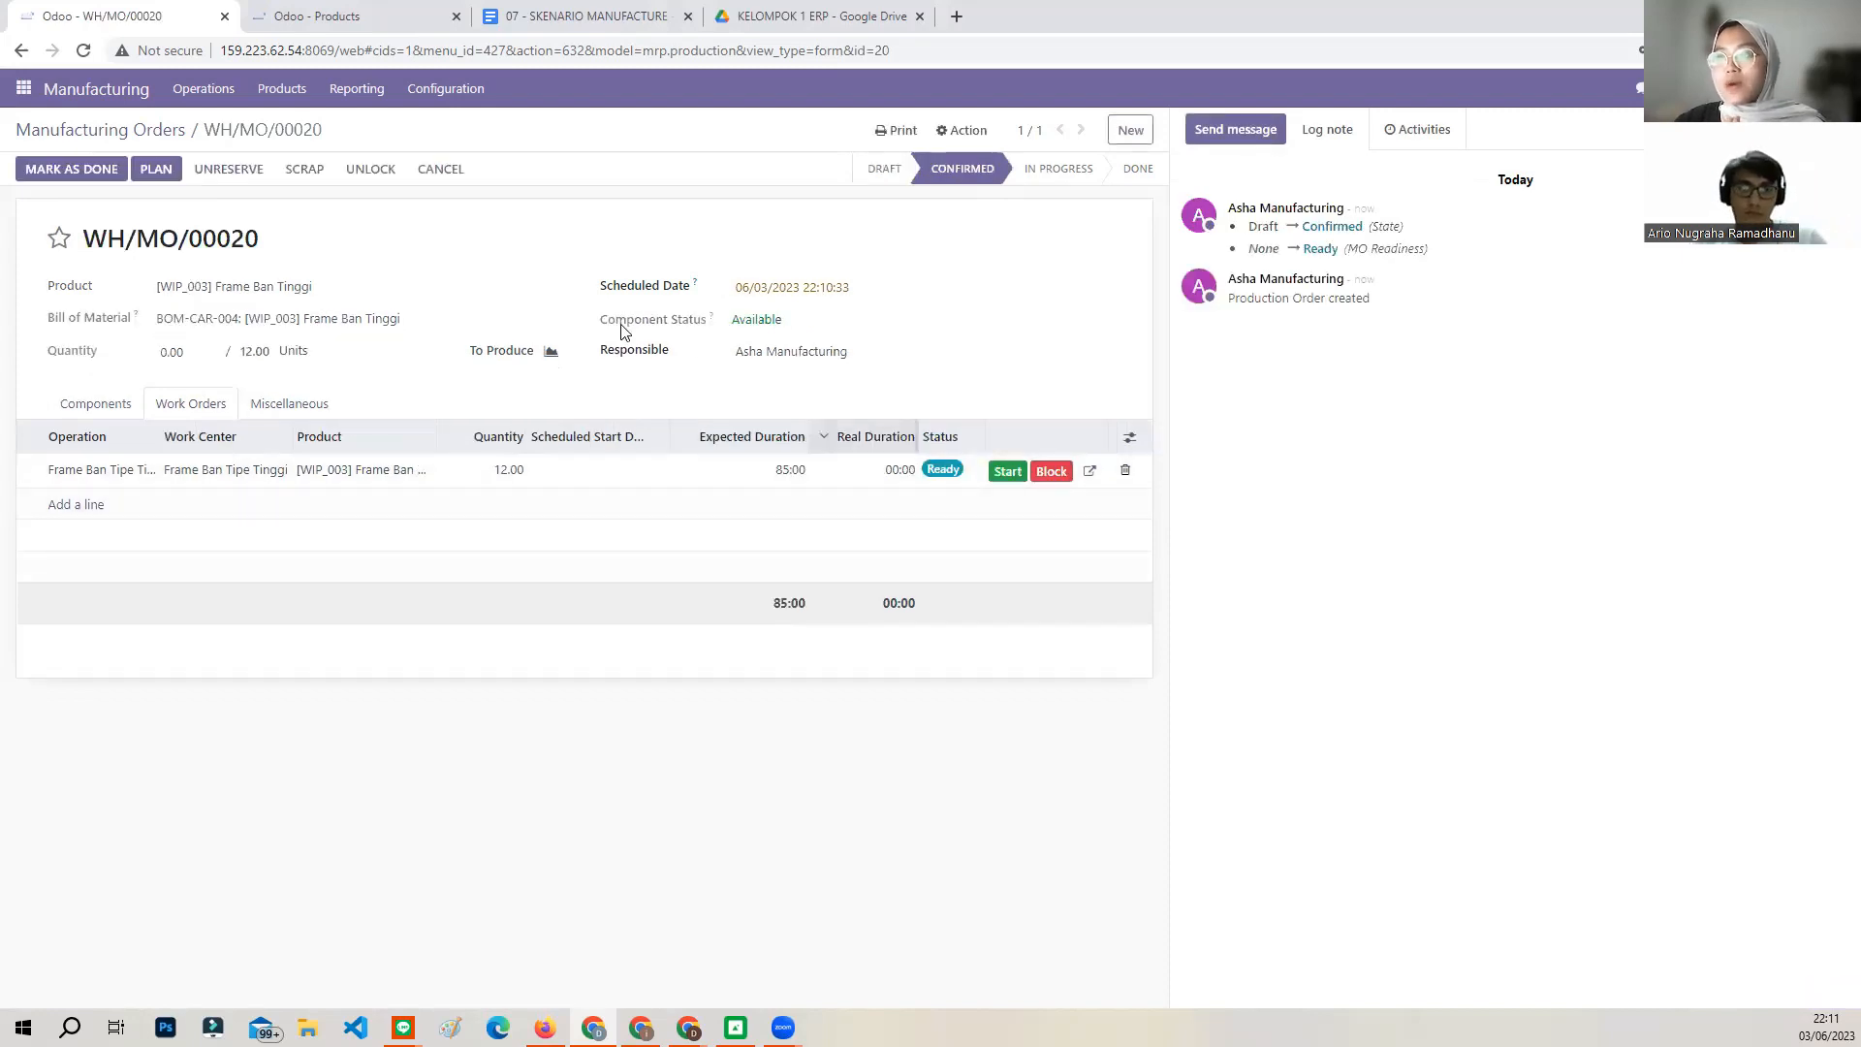
left_click(93, 169)
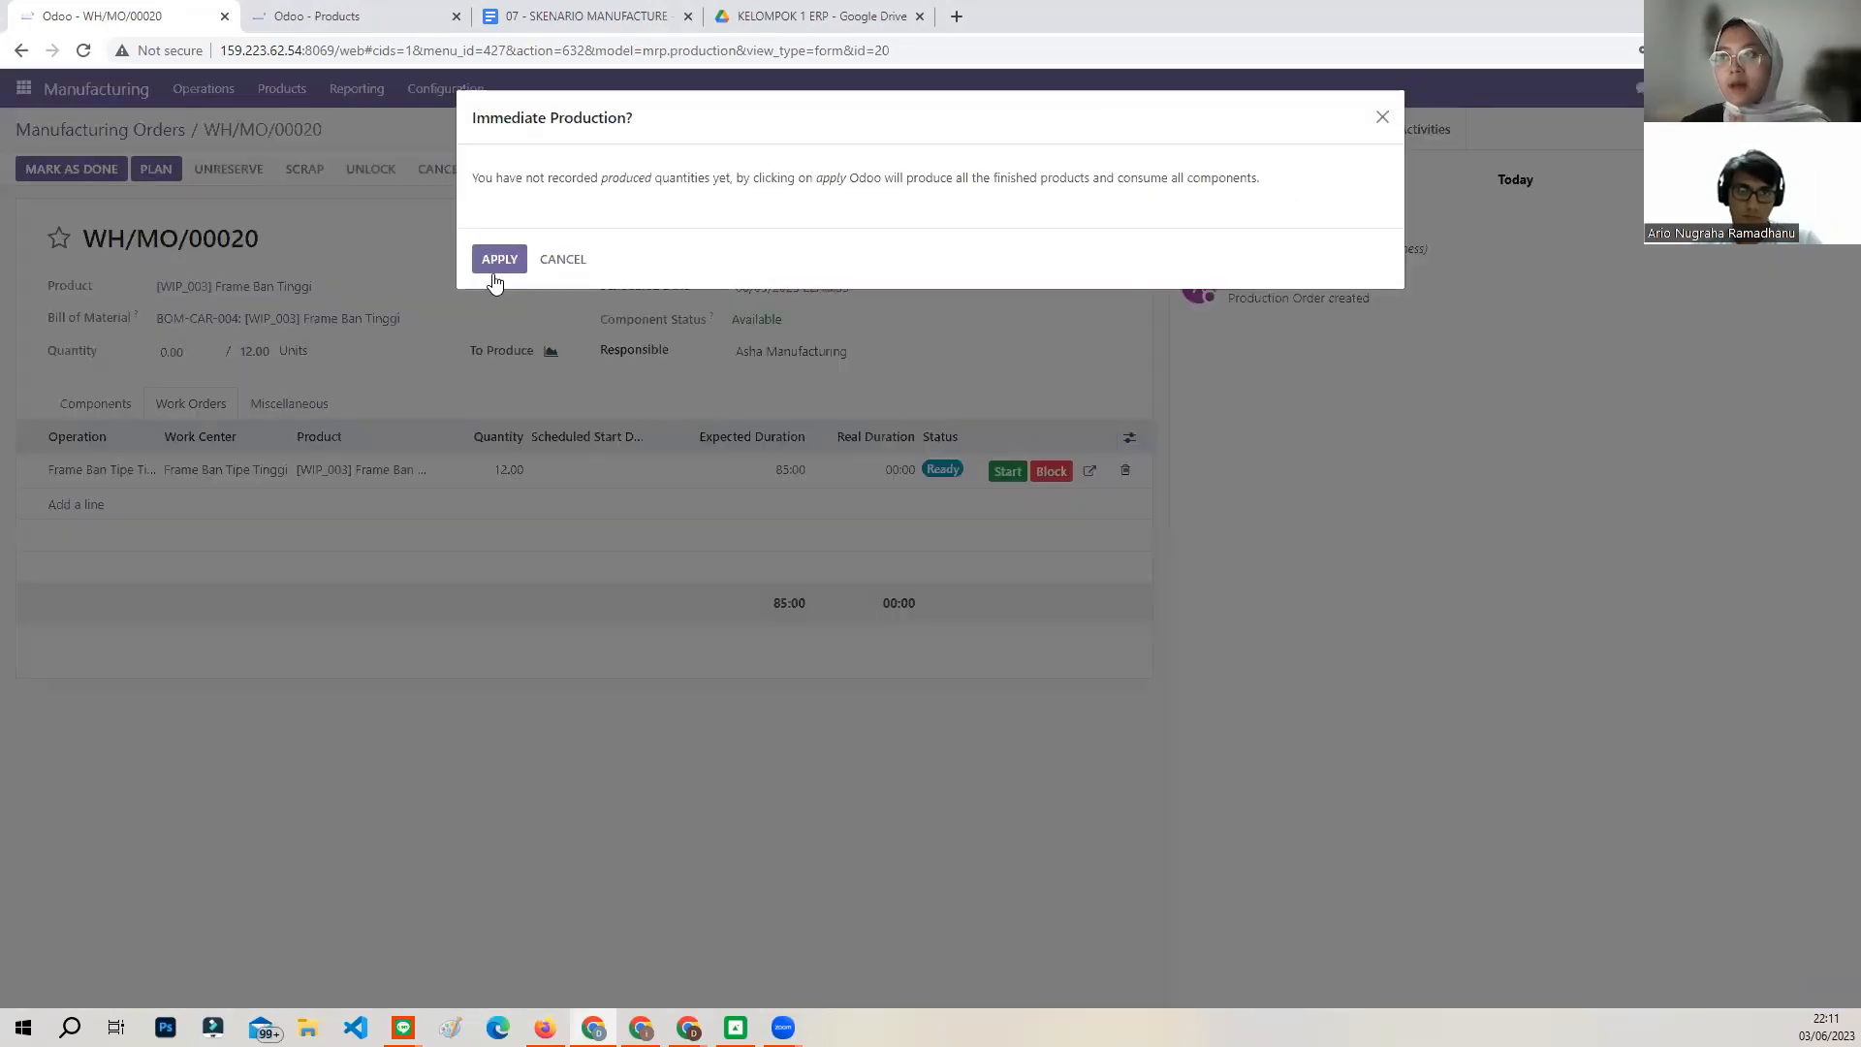
left_click(498, 260)
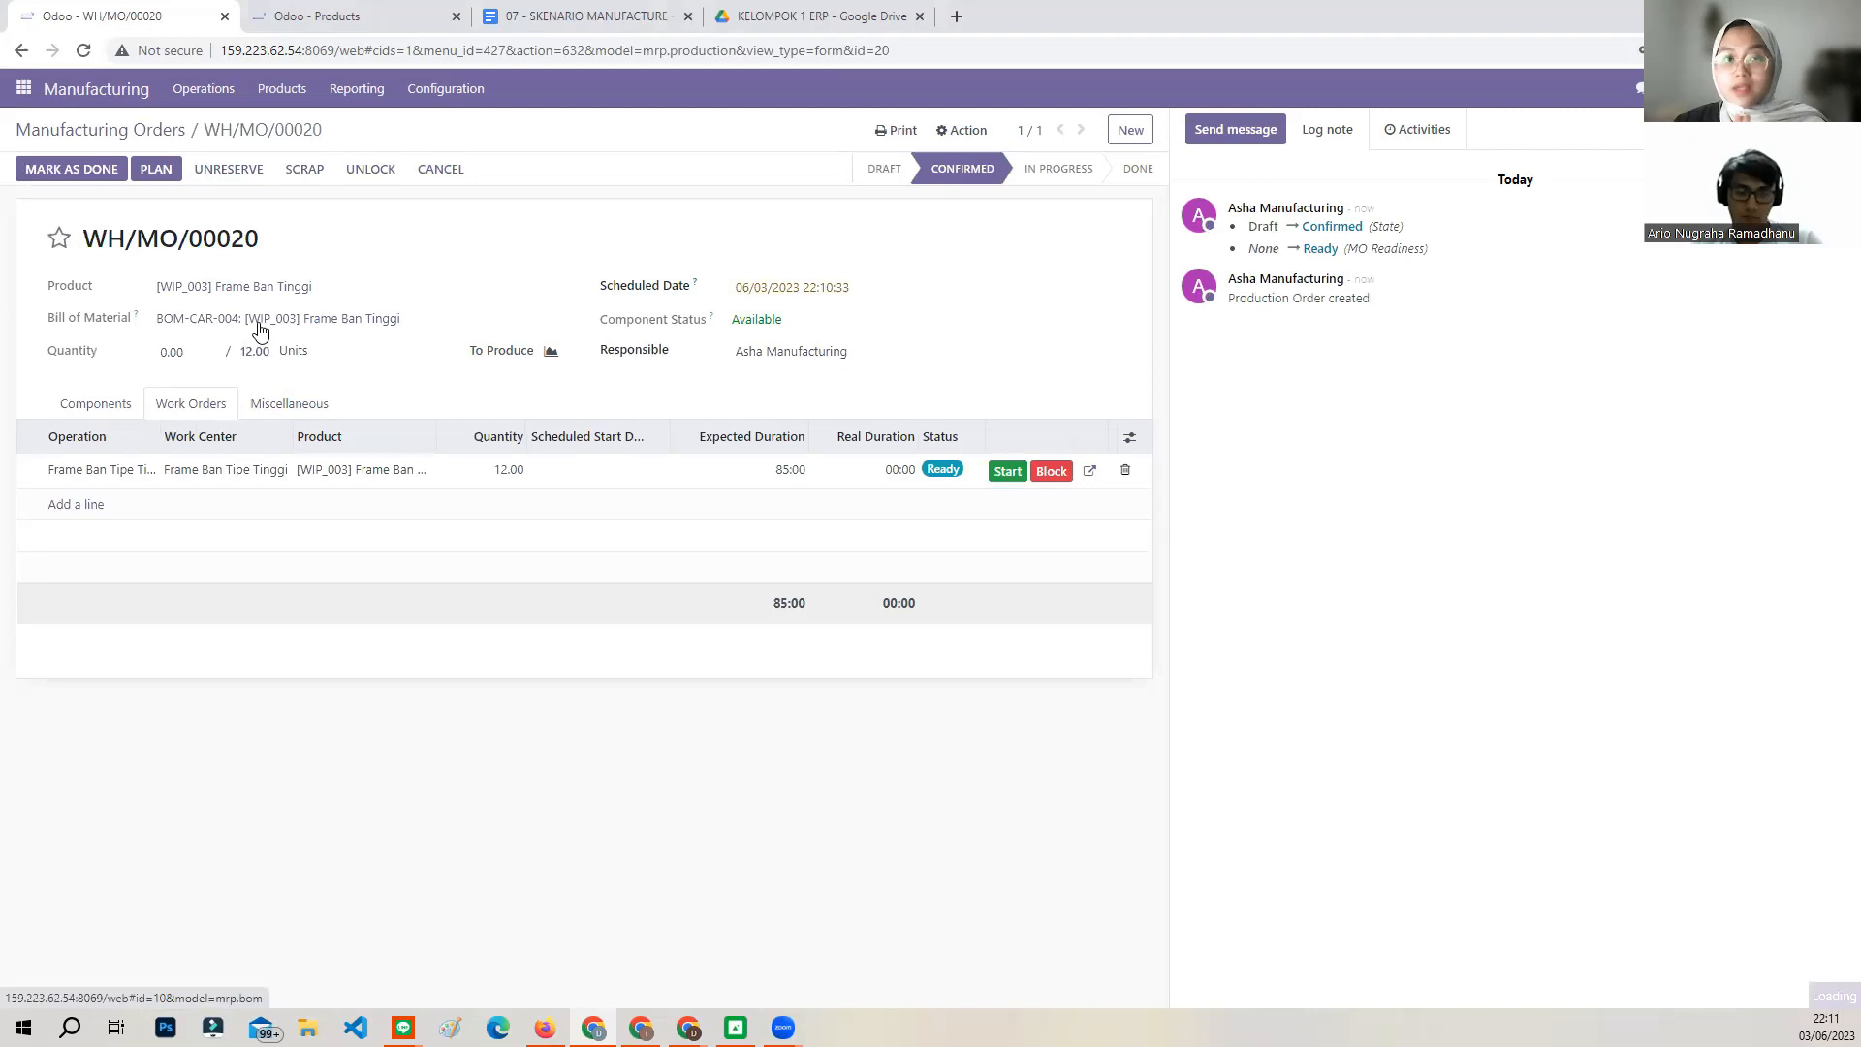
Create a new manufacturing order for product [WIP_004] Body Mobil Tinggi with a quantity of 12 units.
left_click(108, 136)
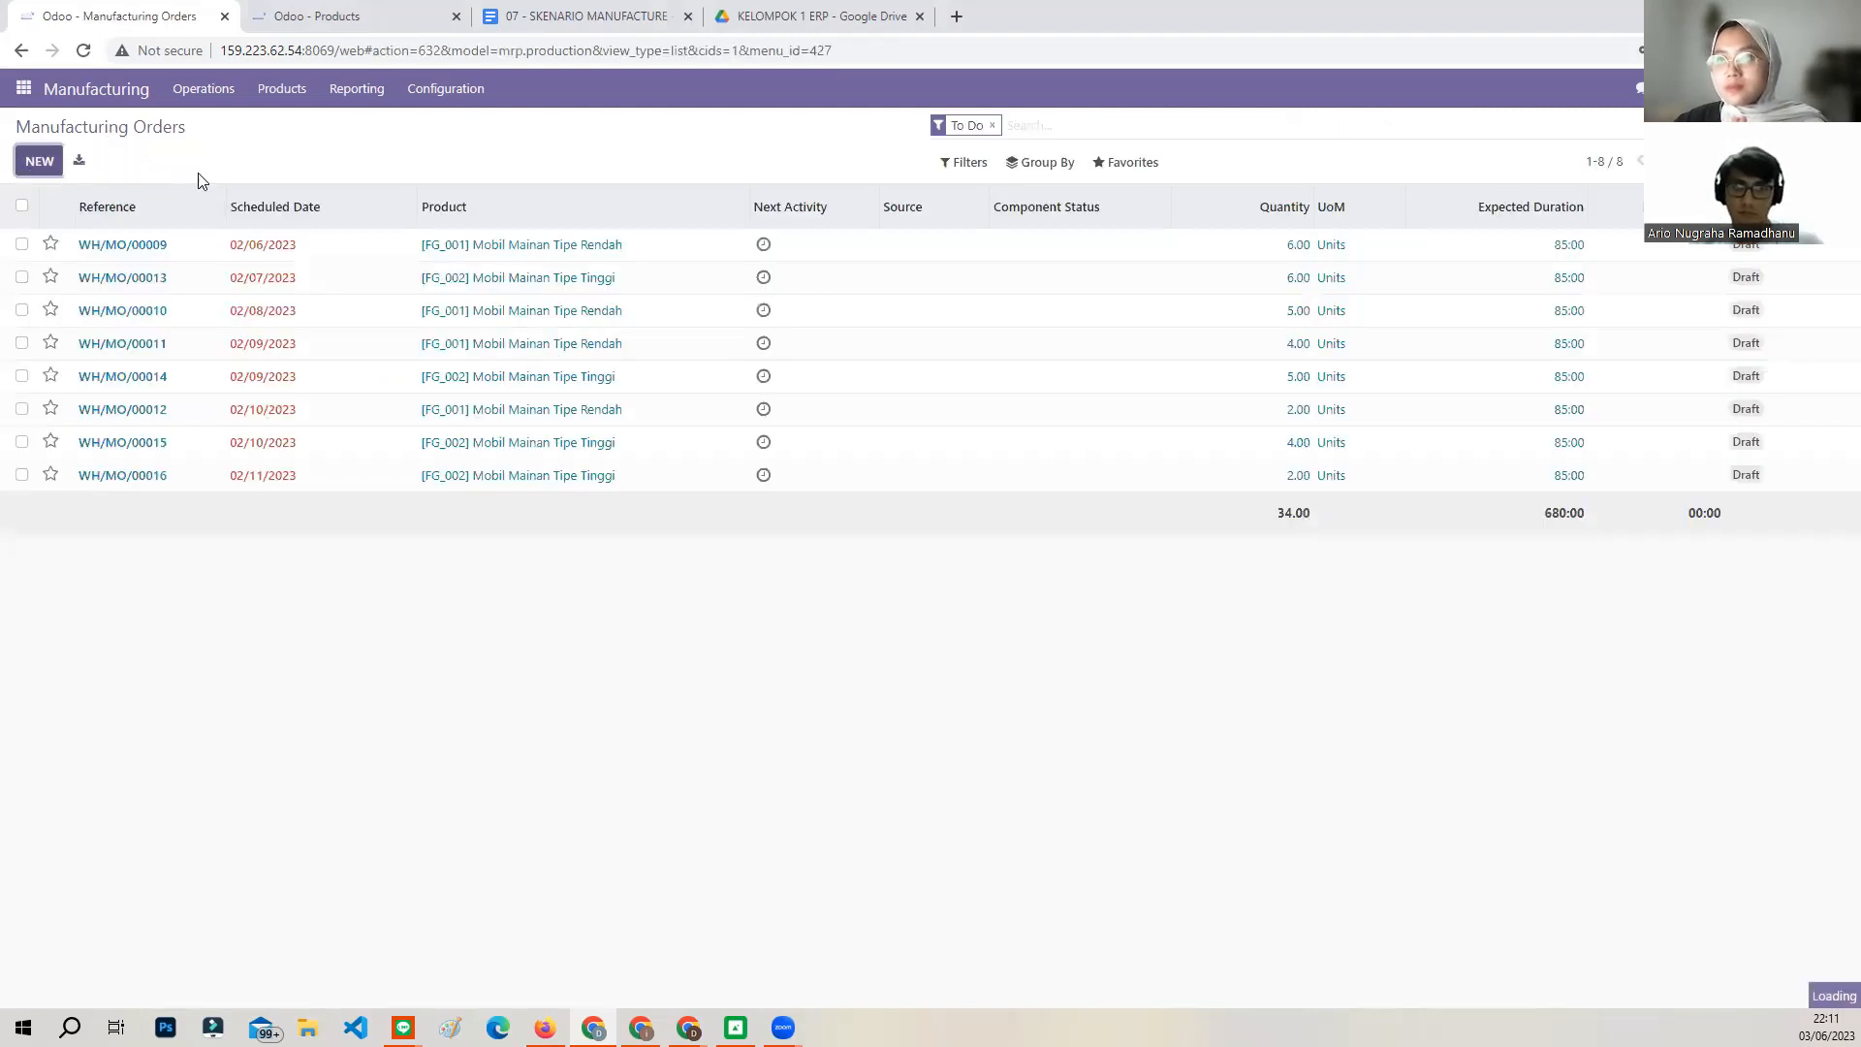
left_click(39, 161)
left_click(211, 283)
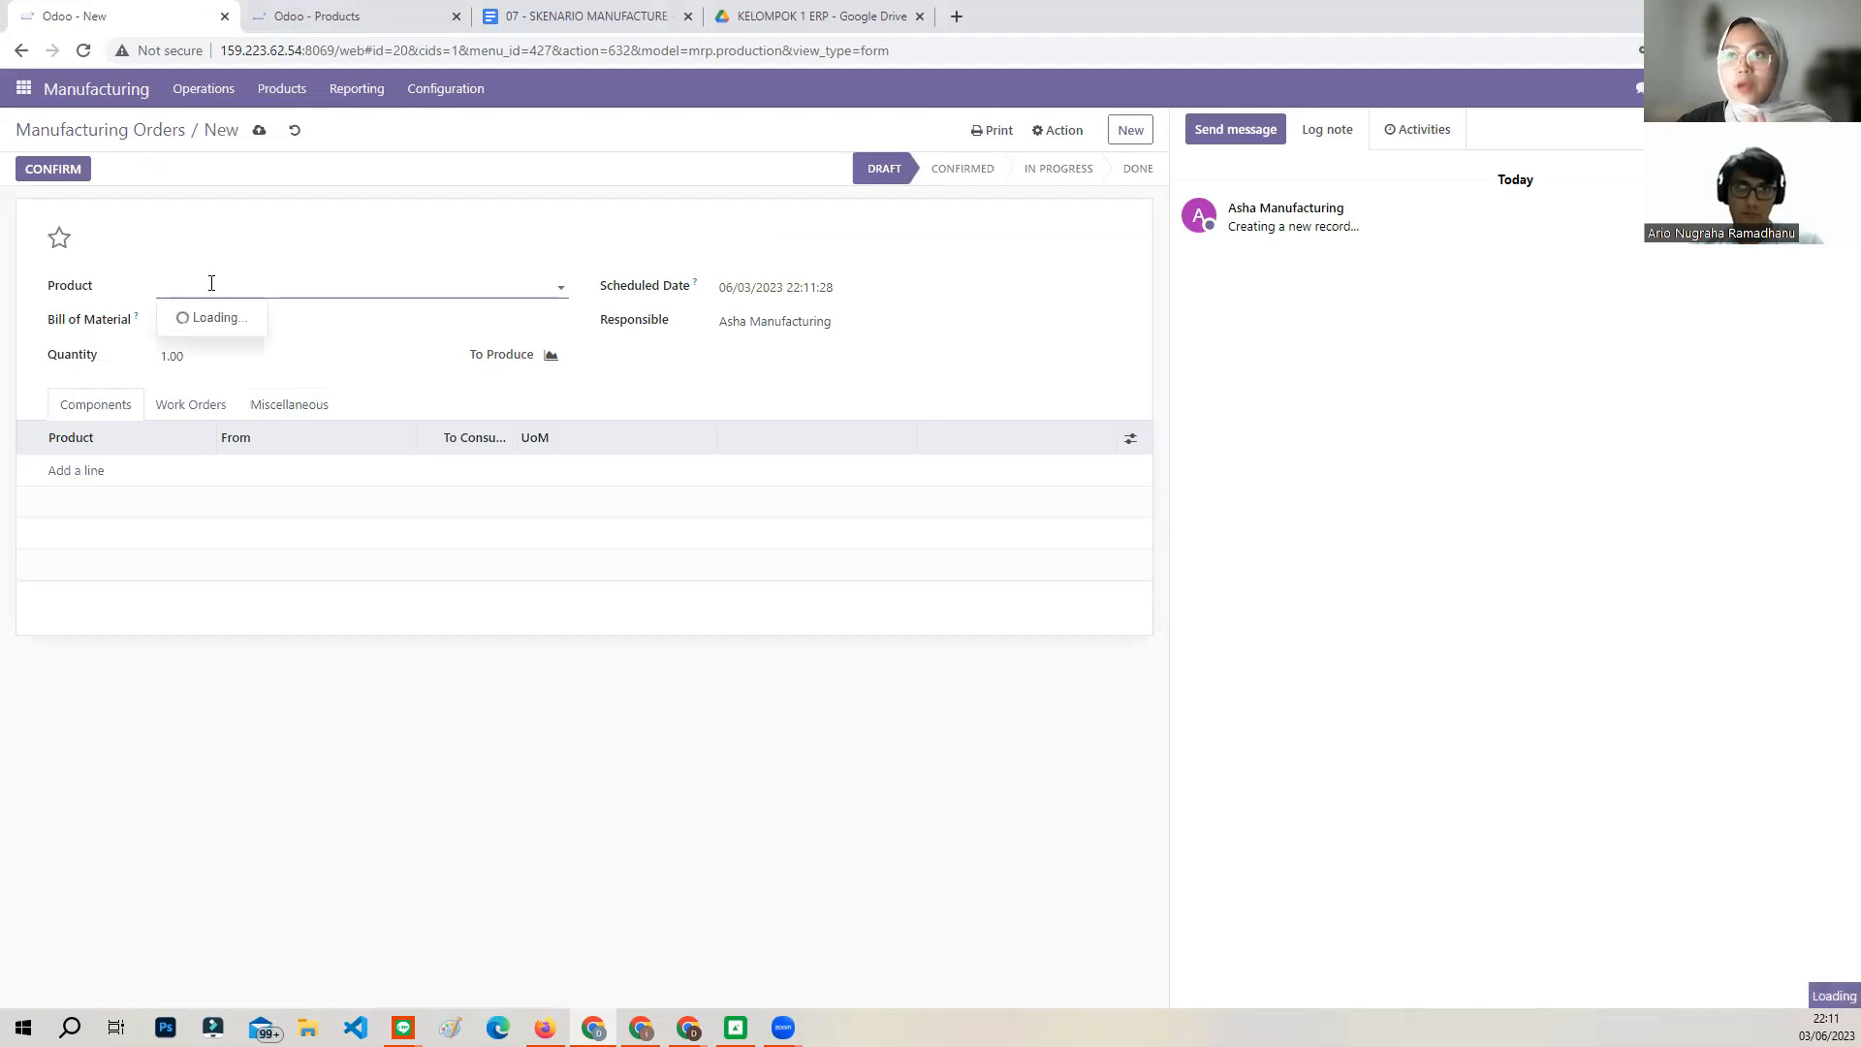
type("body")
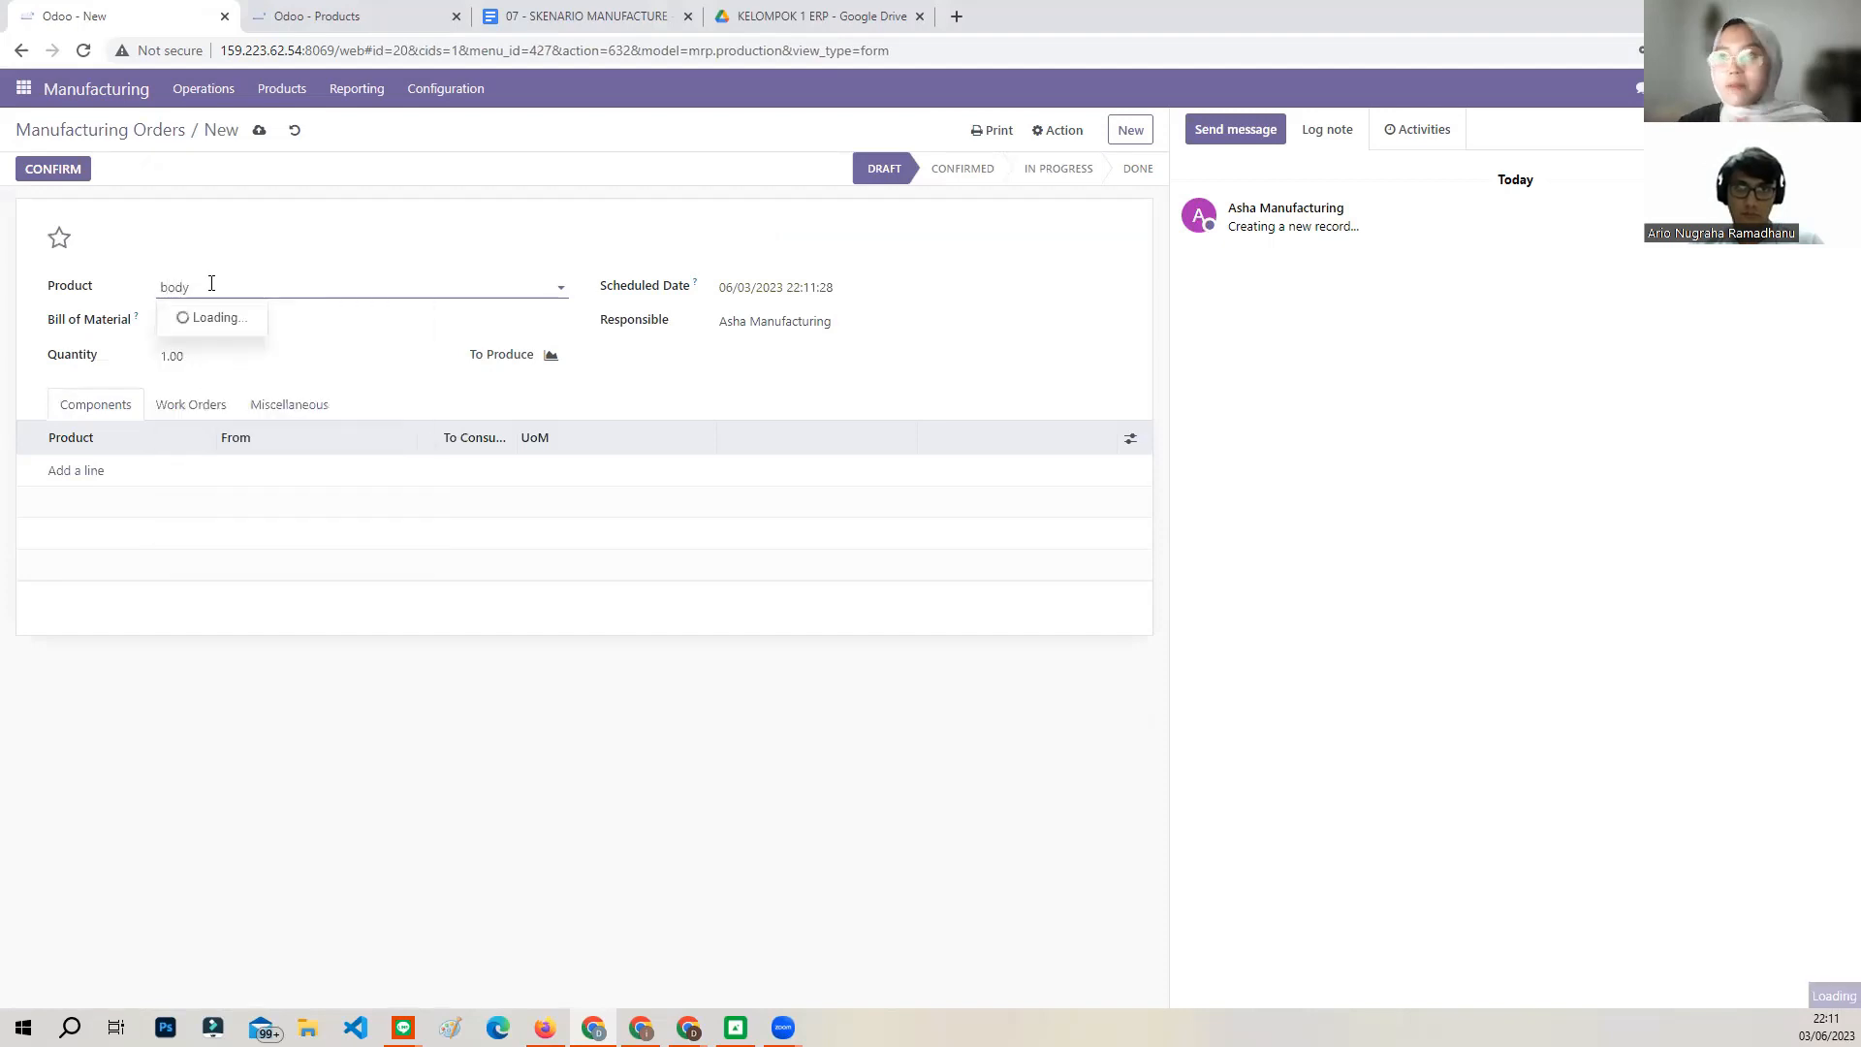
left_click(274, 465)
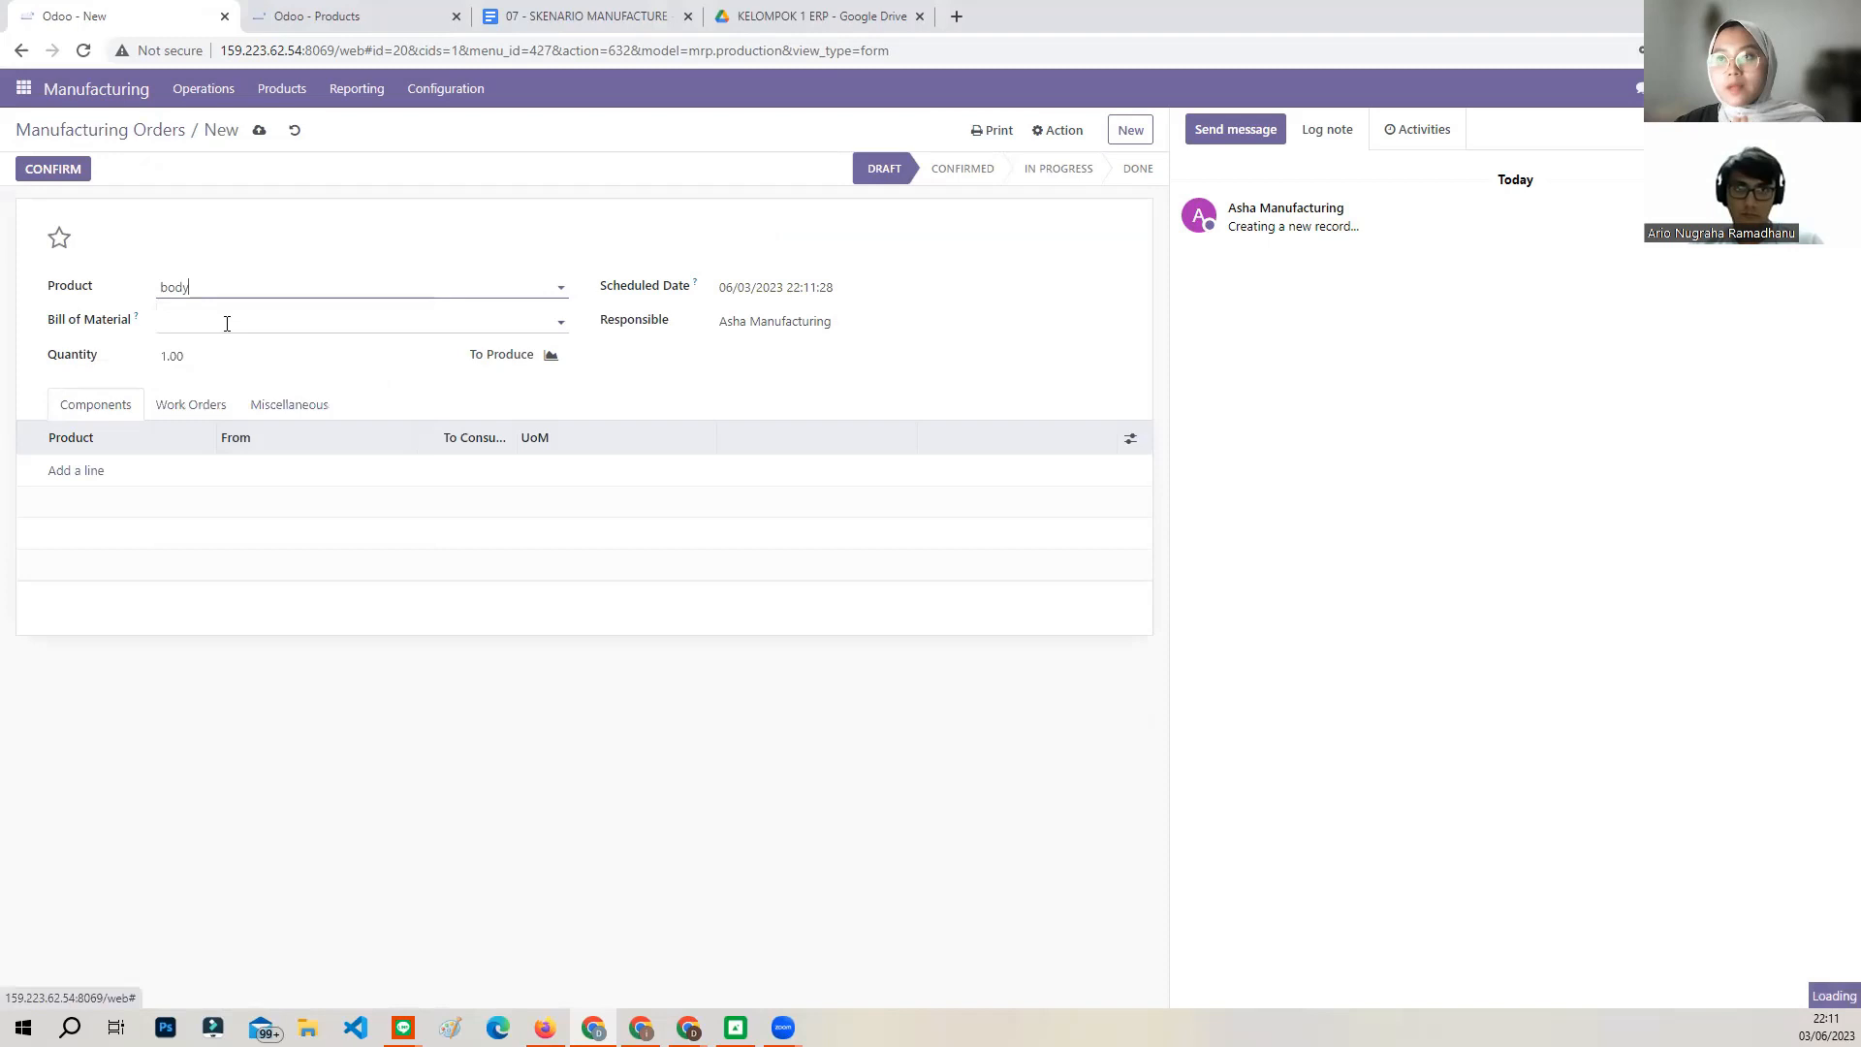
left_click_drag(199, 363, 105, 362)
type("12")
left_click(372, 407)
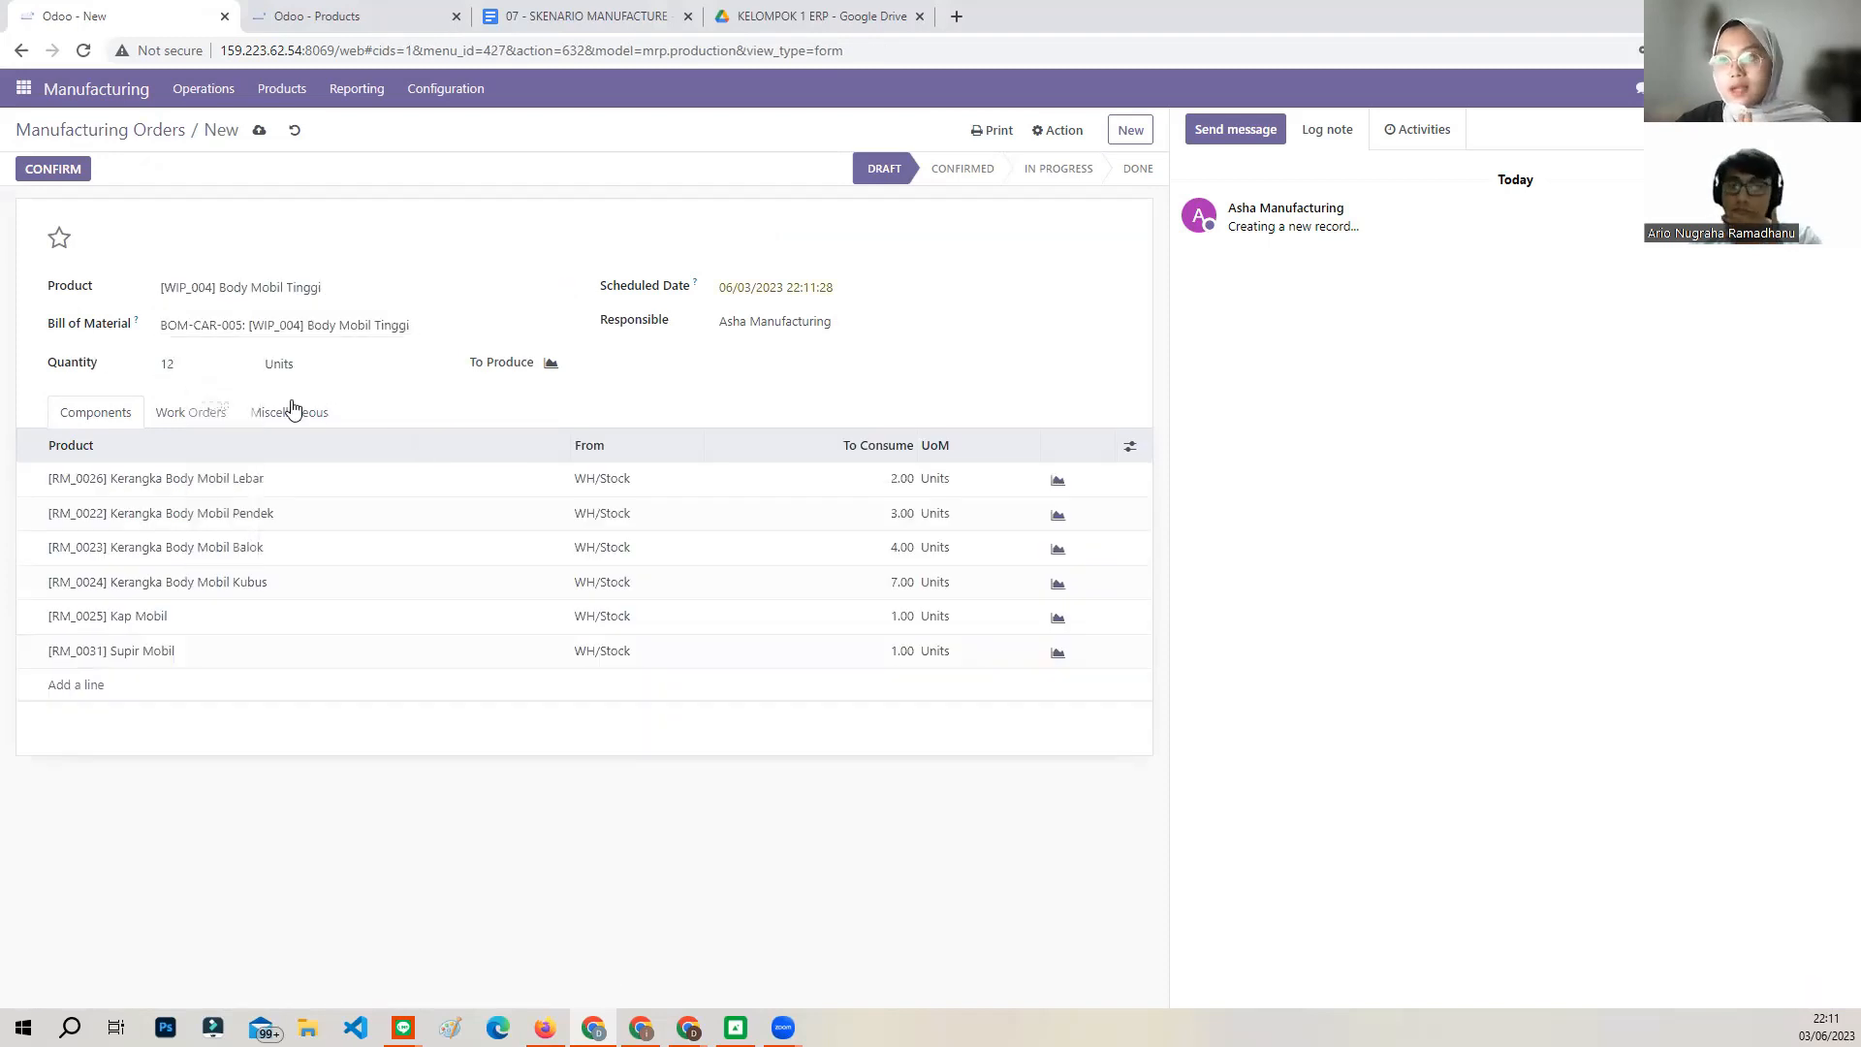
Set the Body Mobil Tinggi order's components location to WH/WRM/Stock/Body and its finished products location to WWIP/Stock/Work Center 1 Tinggi.
left_click(190, 415)
left_click(290, 413)
left_click(286, 494)
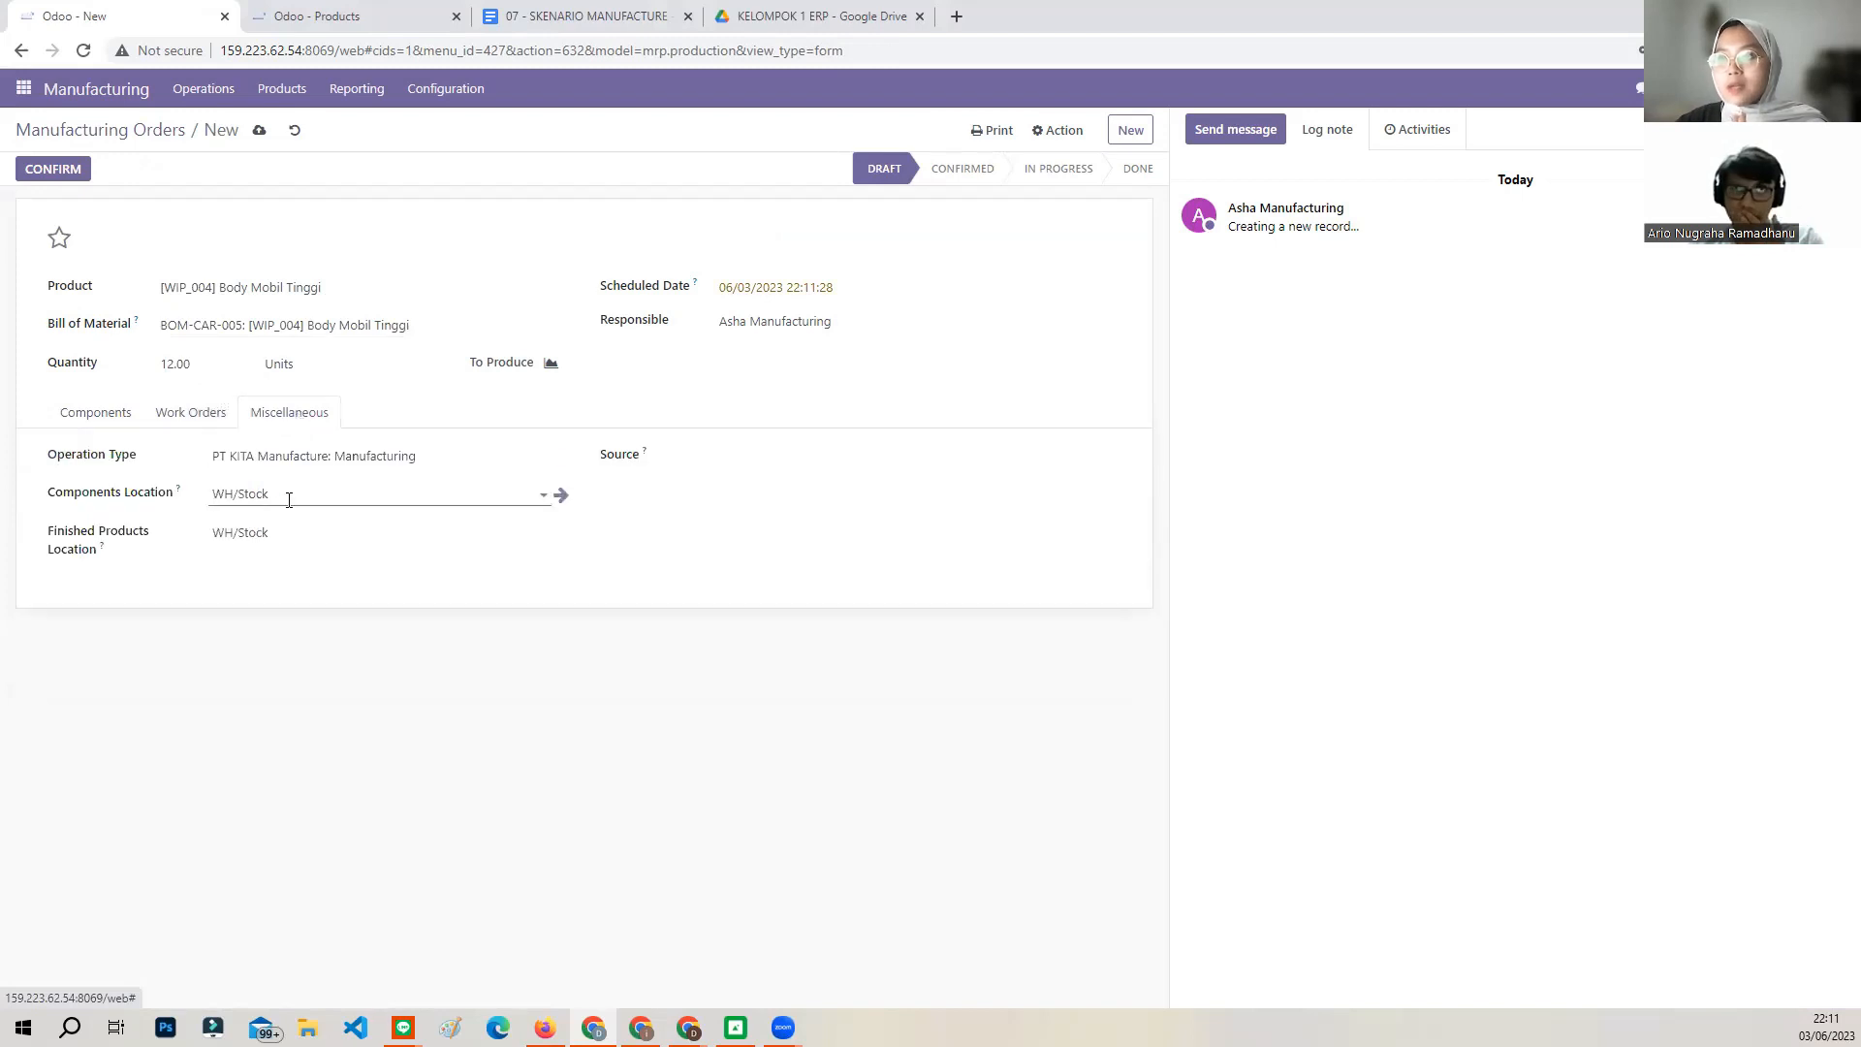
type("wh")
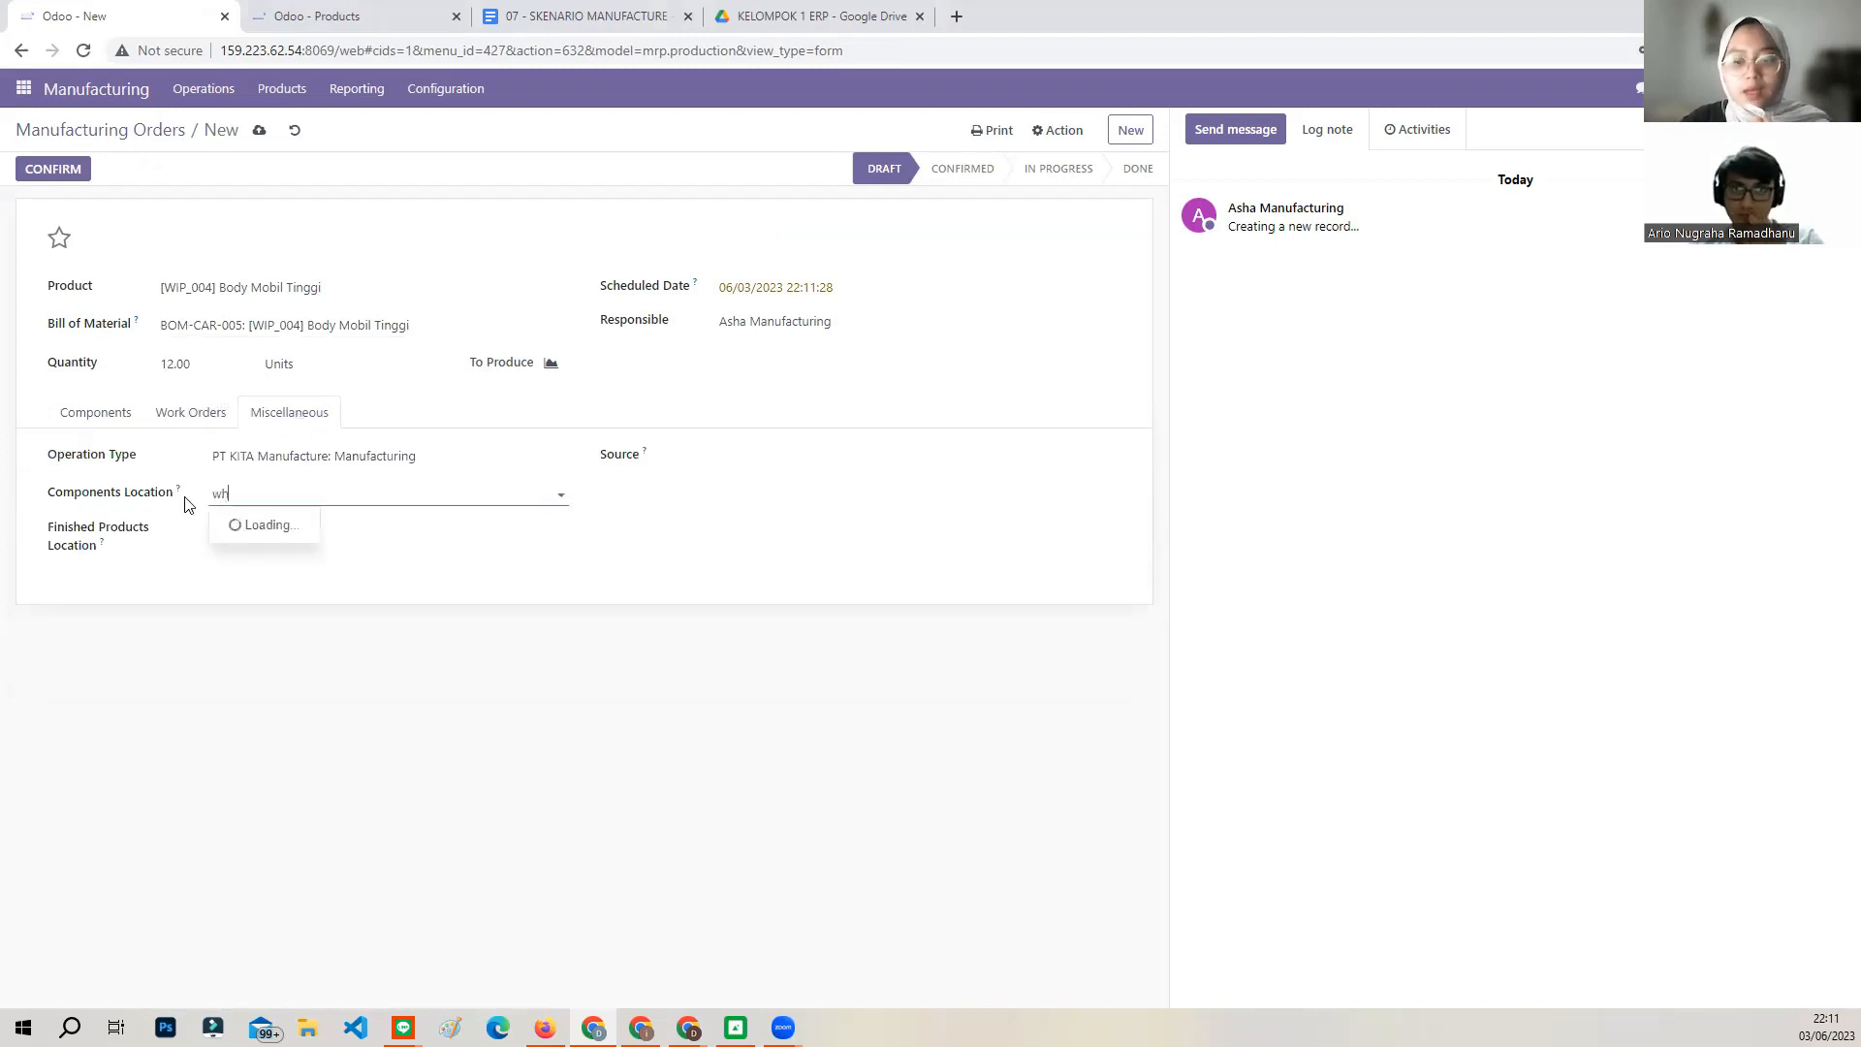
type("/wr")
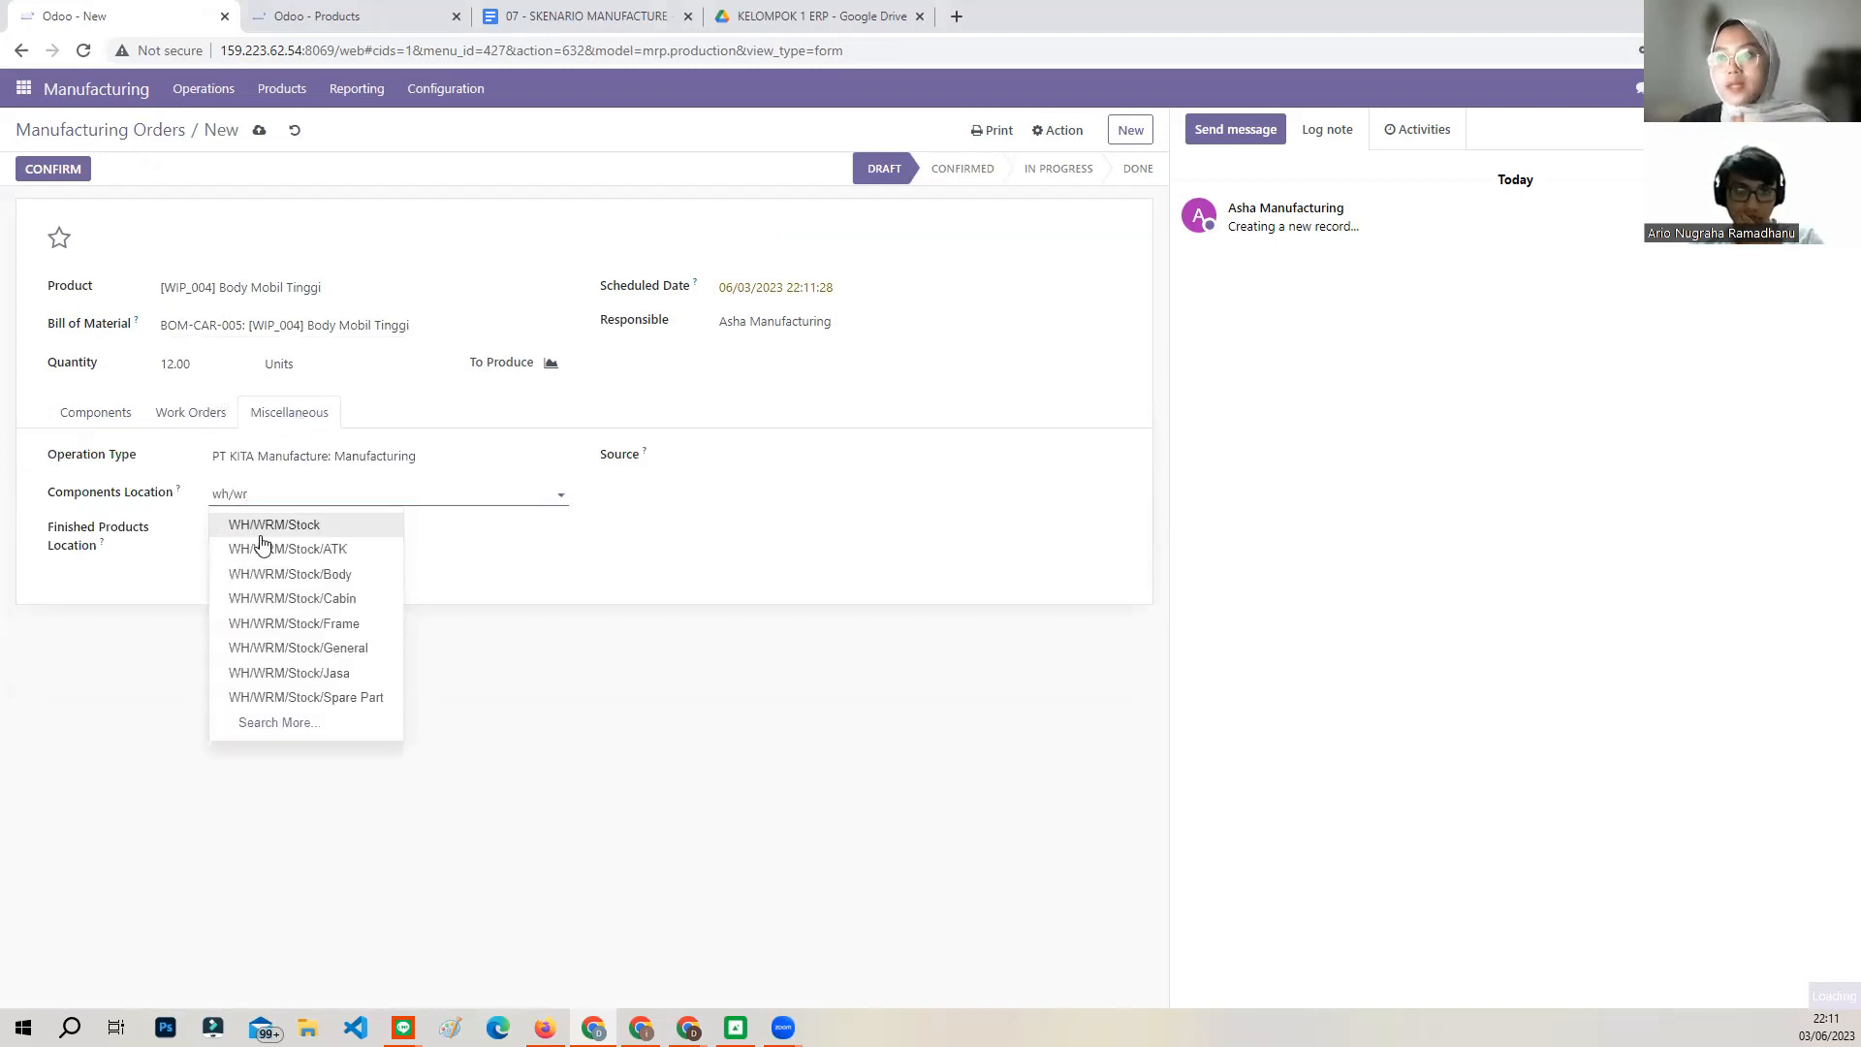
left_click(301, 580)
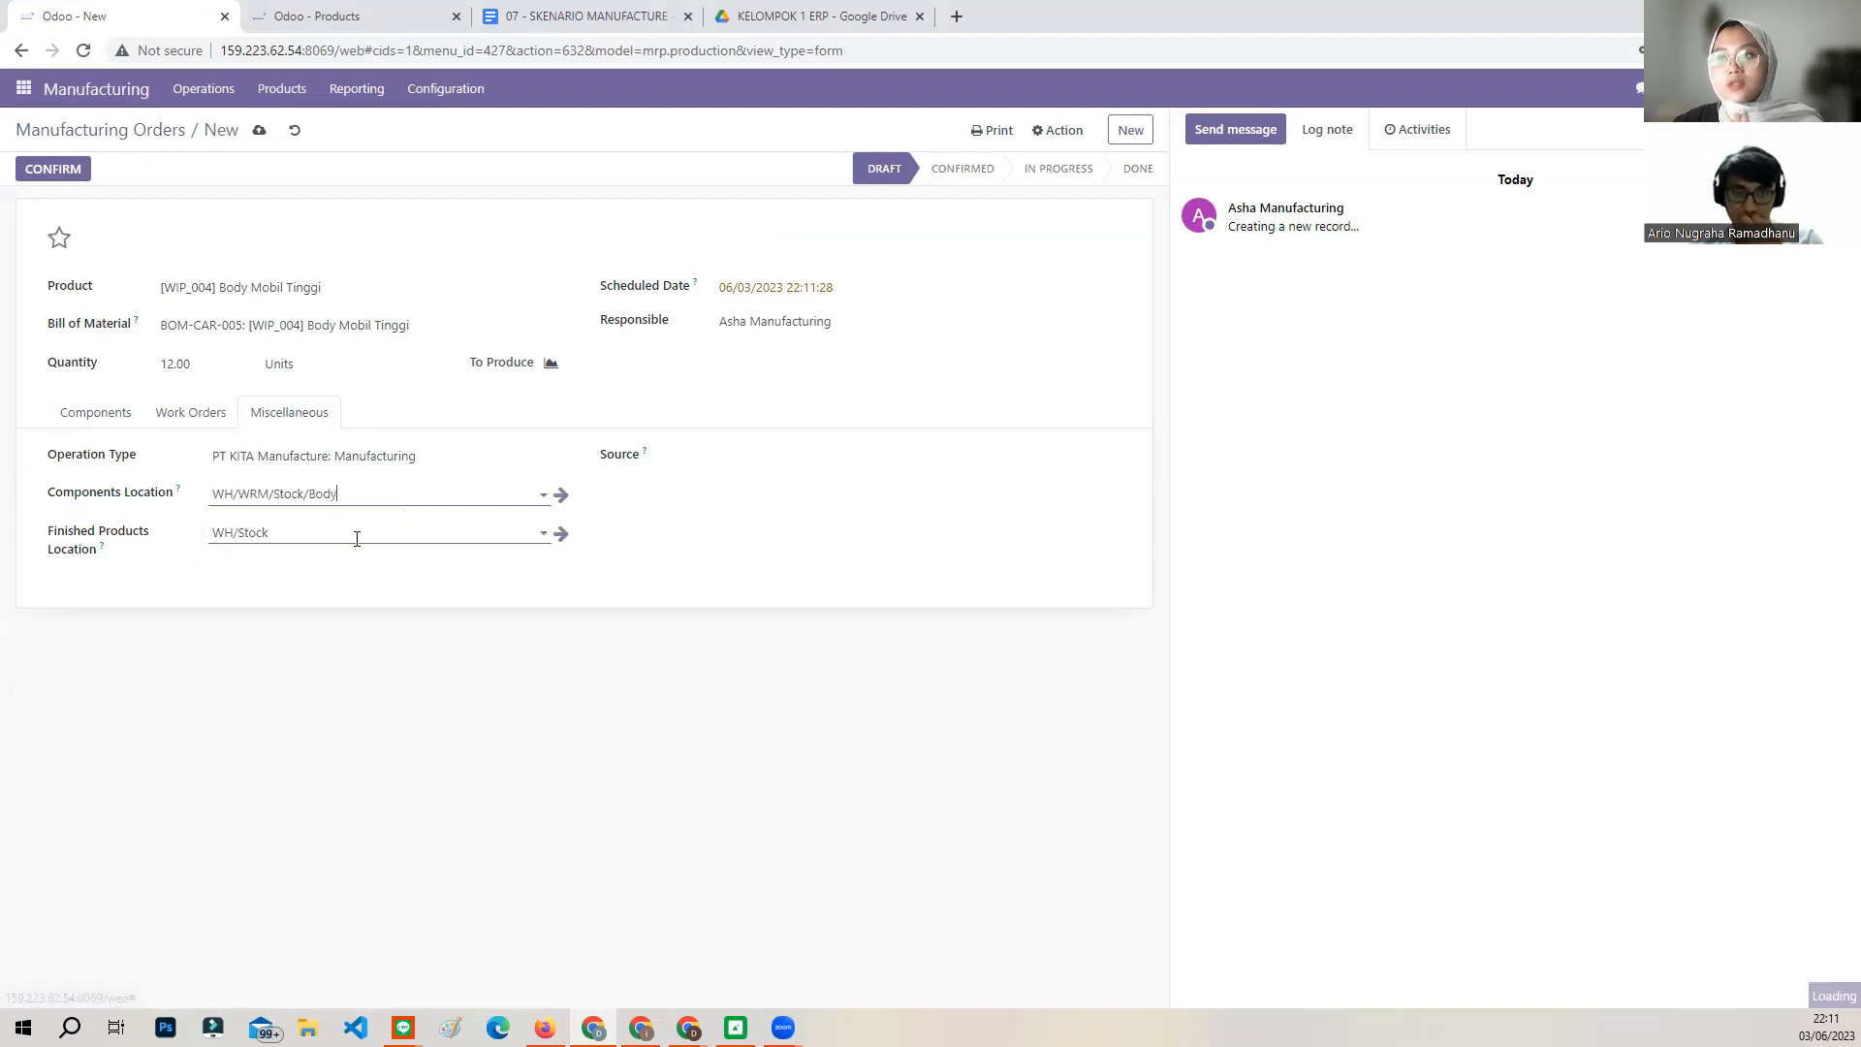
left_click_drag(341, 539, 170, 540)
type("wwip")
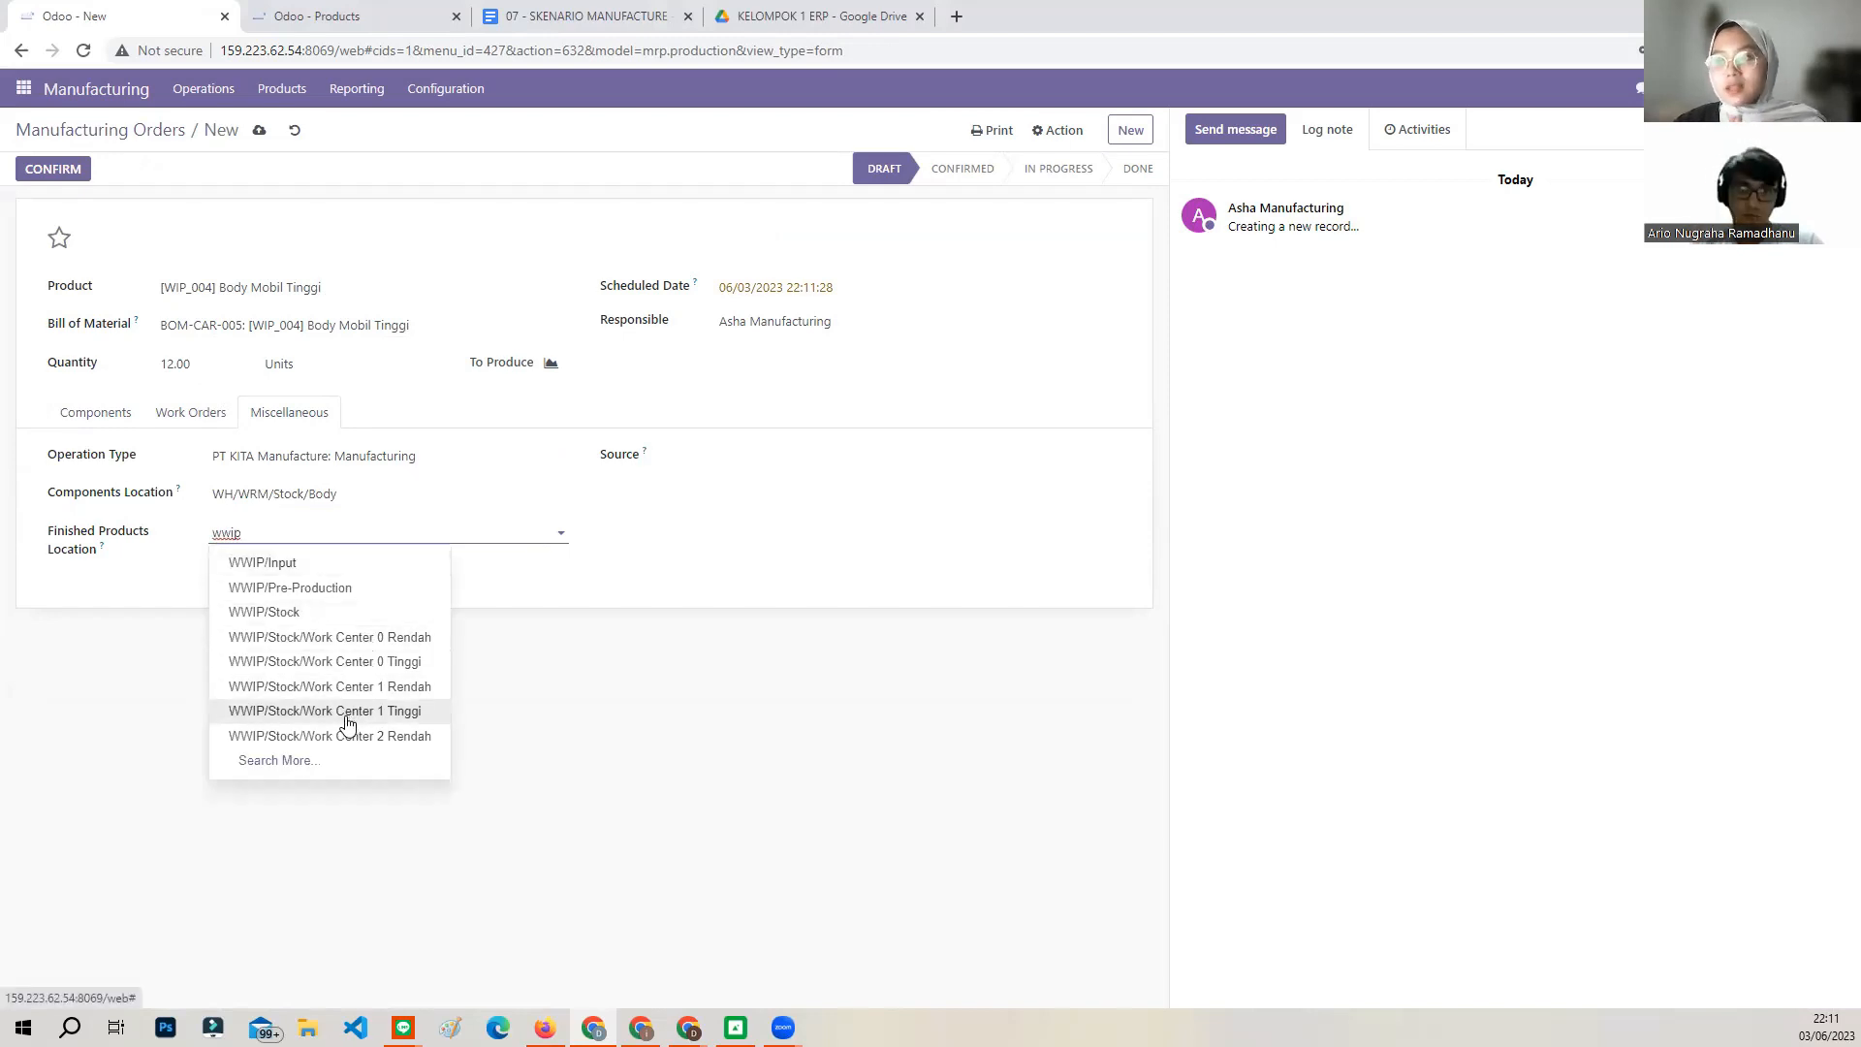
key("Escape")
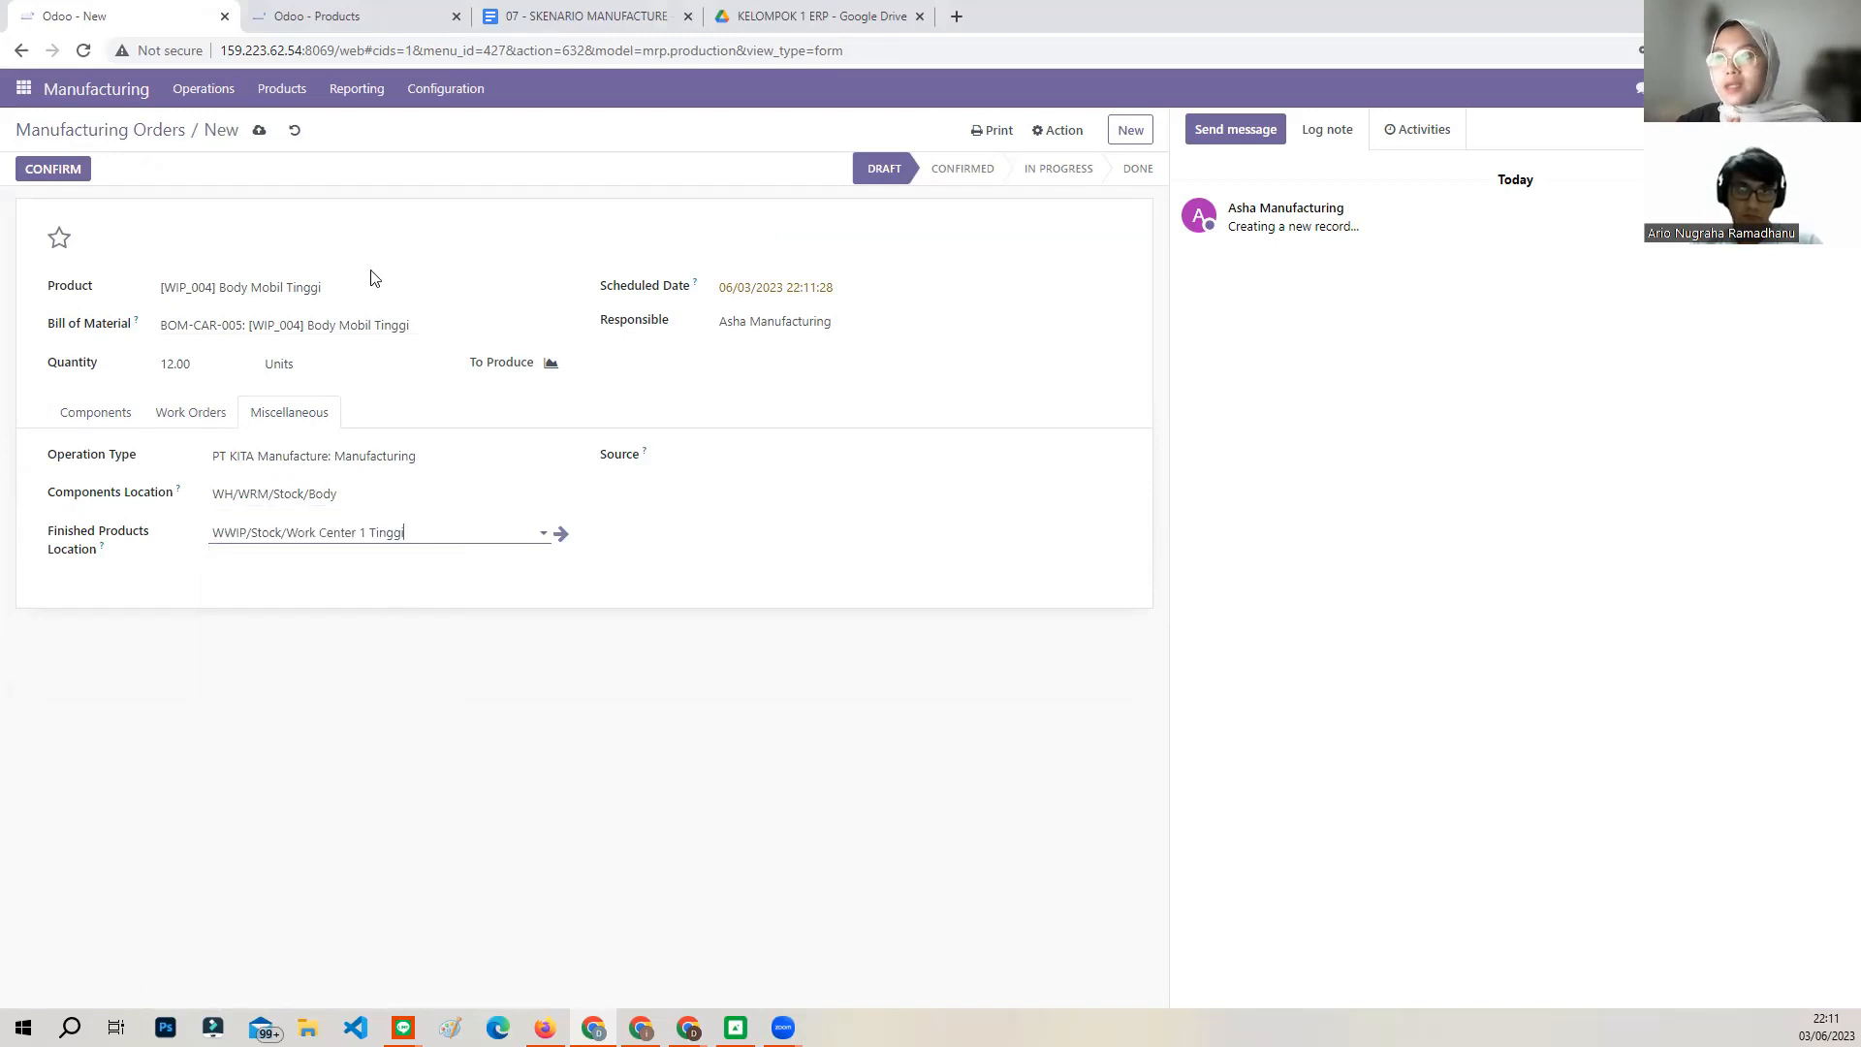
Check the Body Mobil Tinggi work order, confirm the manufacturing order, and mark it as done by applying immediate production.
left_click(213, 413)
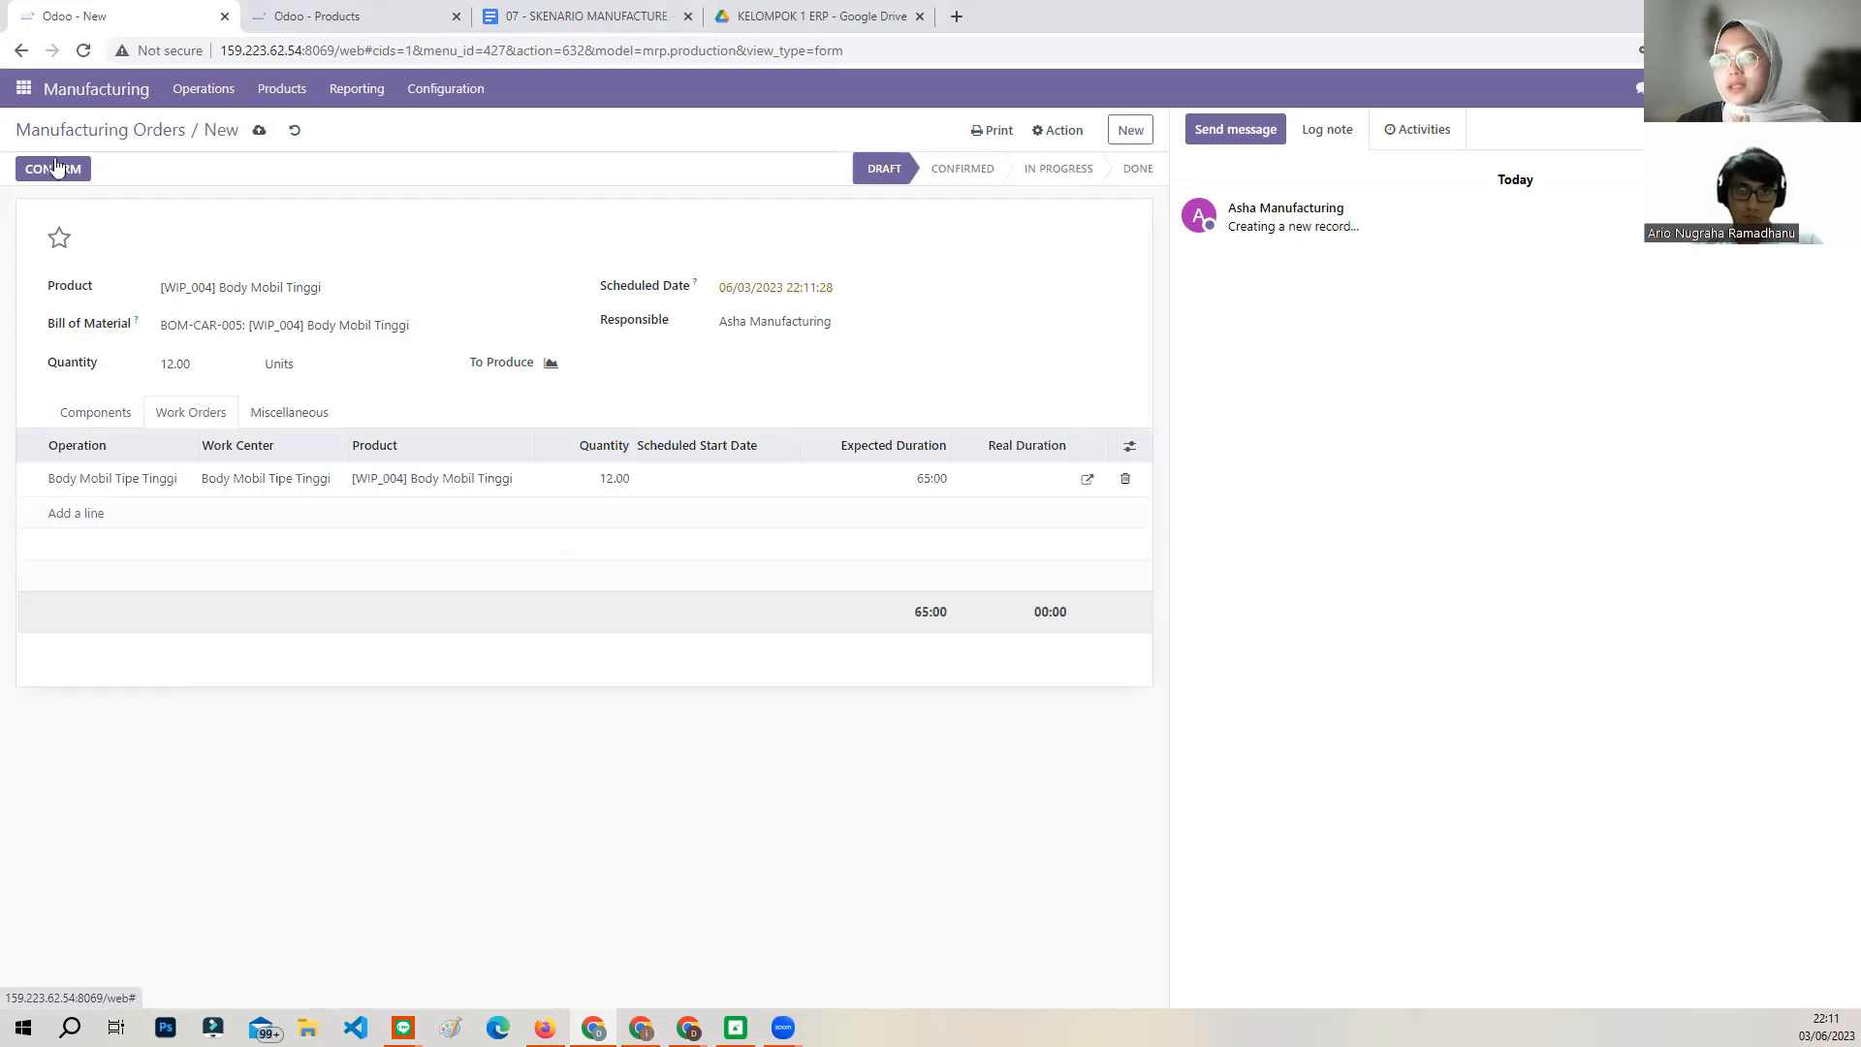
left_click(56, 169)
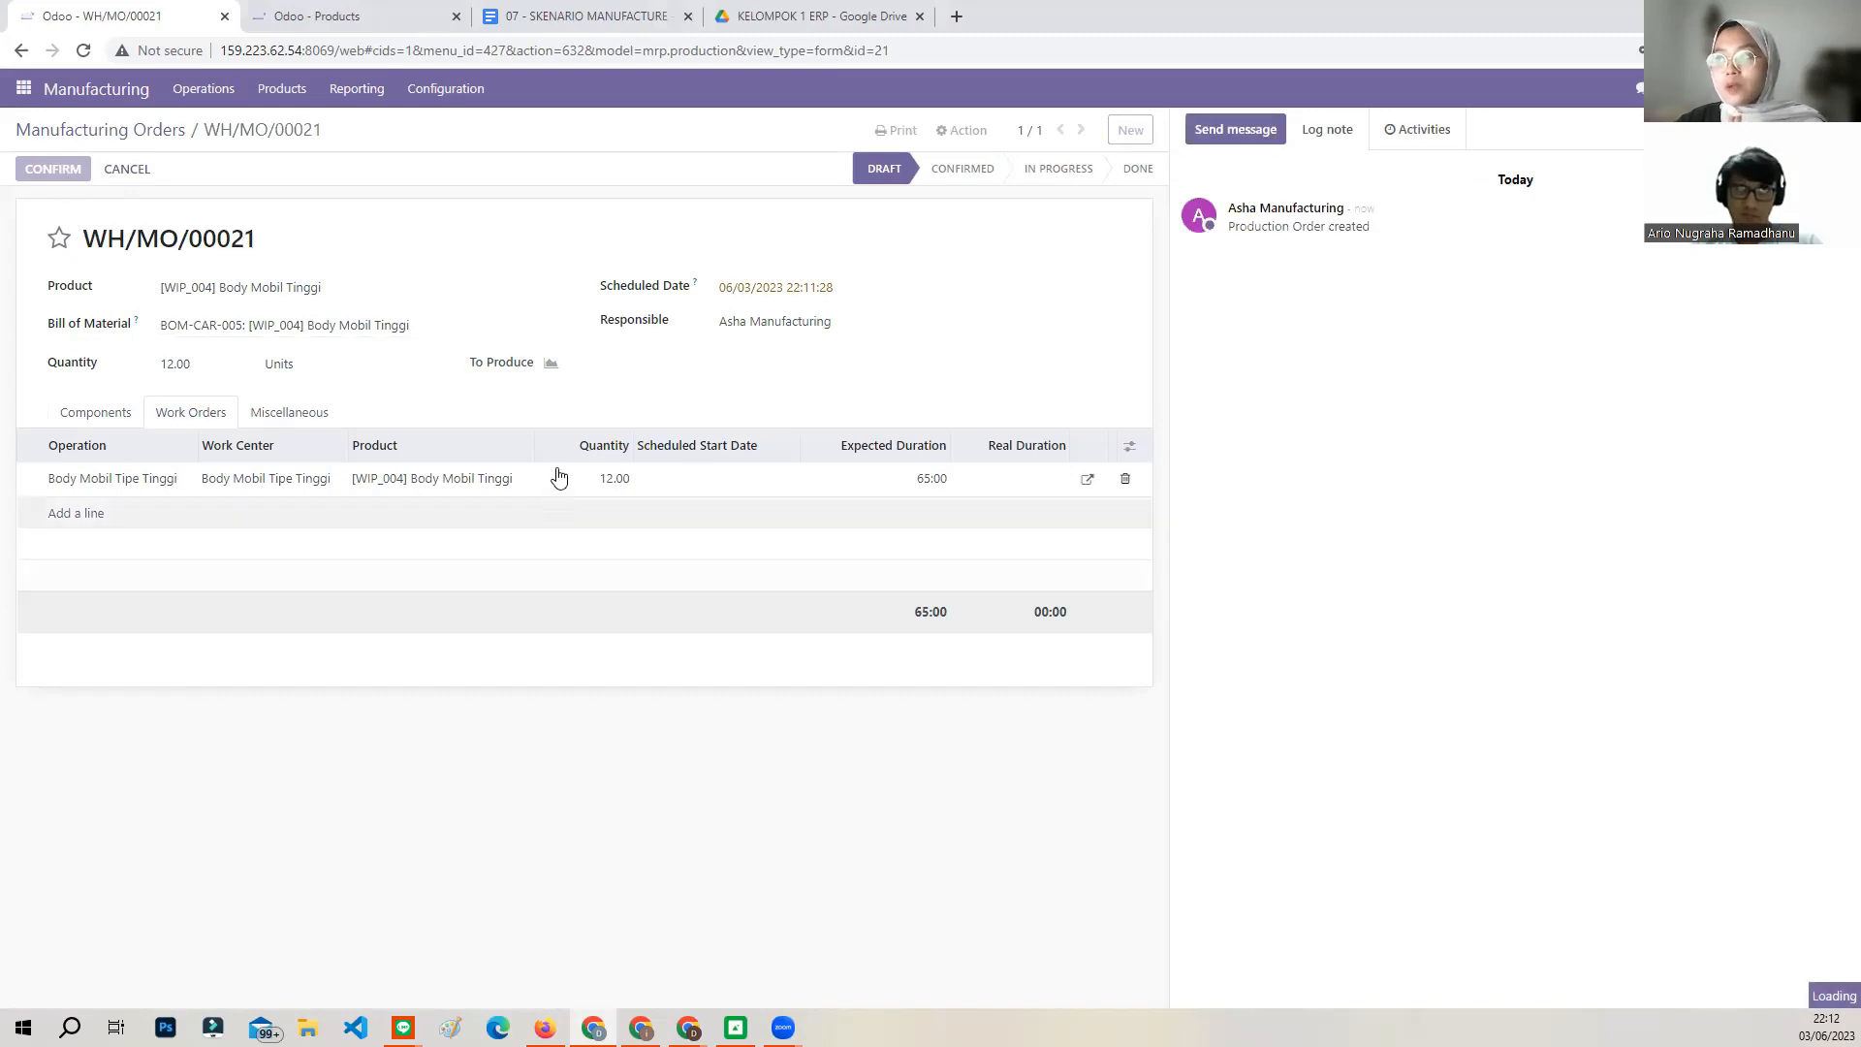
left_click(117, 170)
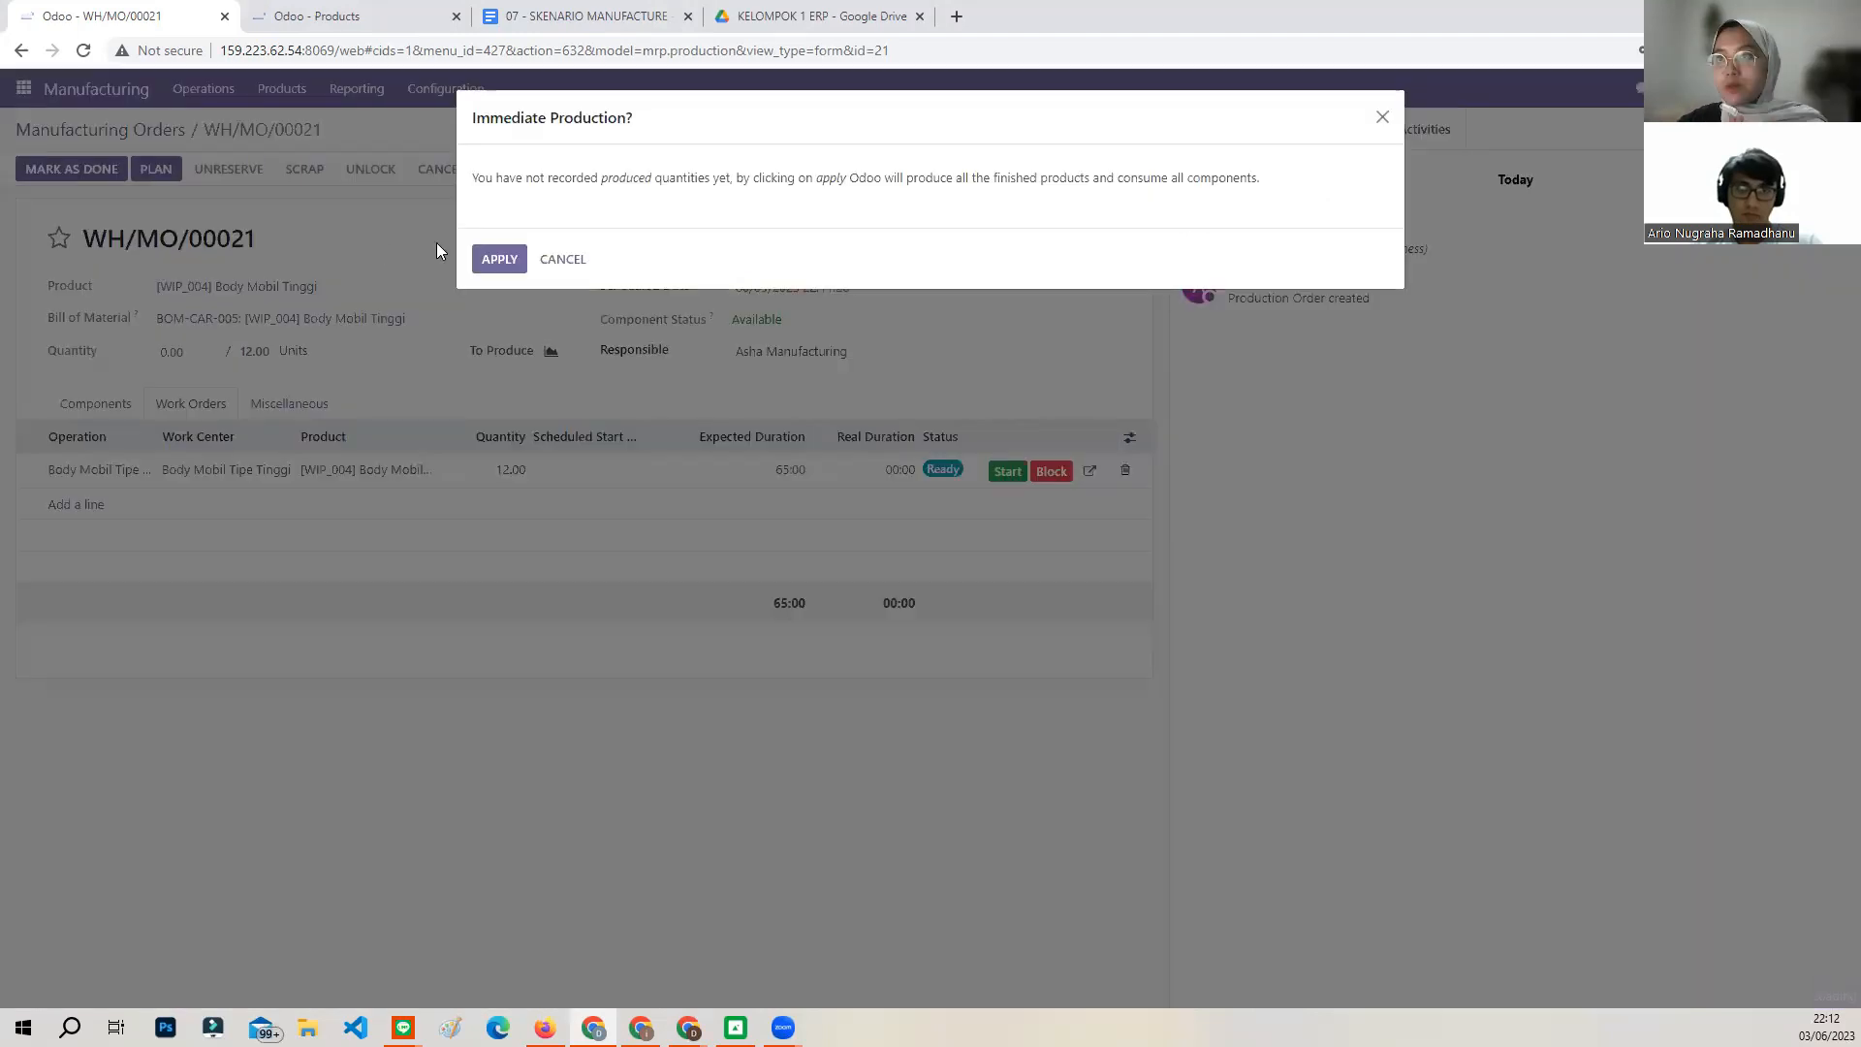
left_click(494, 259)
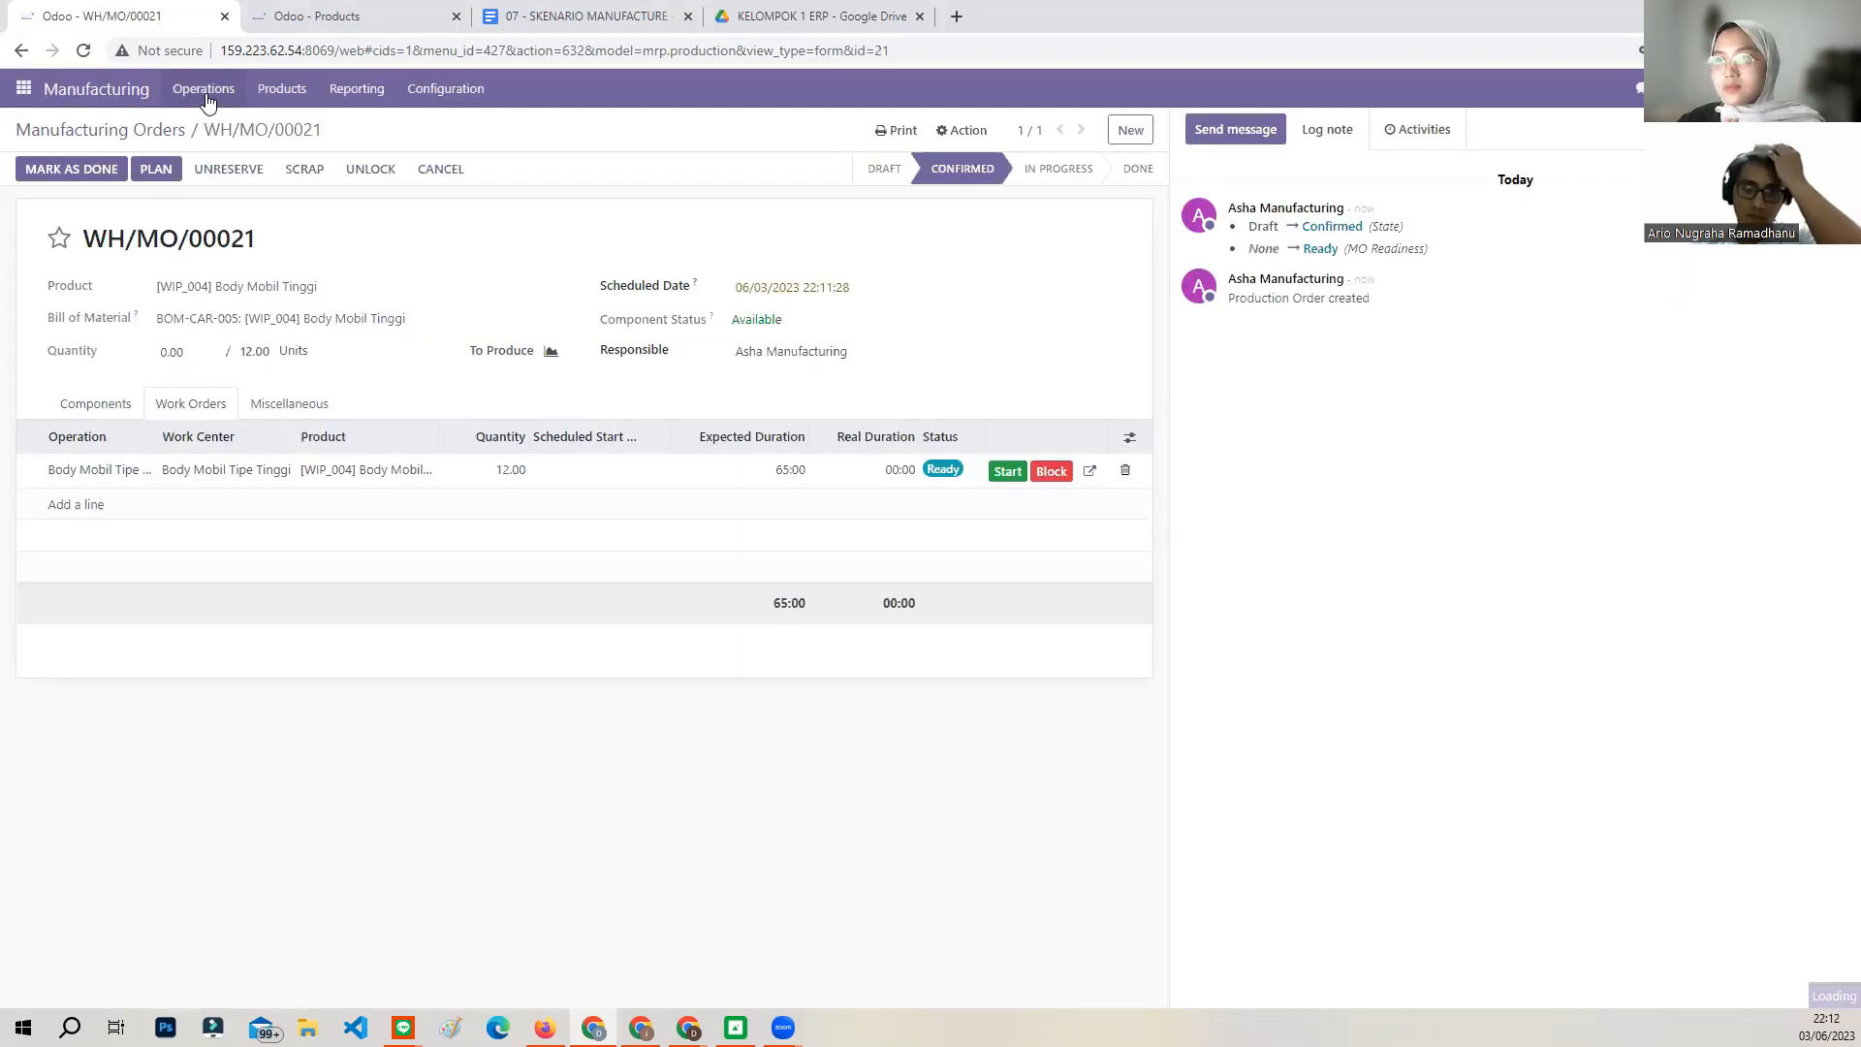
Return to the manufacturing orders list and remove the To Do filter to view all orders.
left_click(131, 136)
left_click(993, 125)
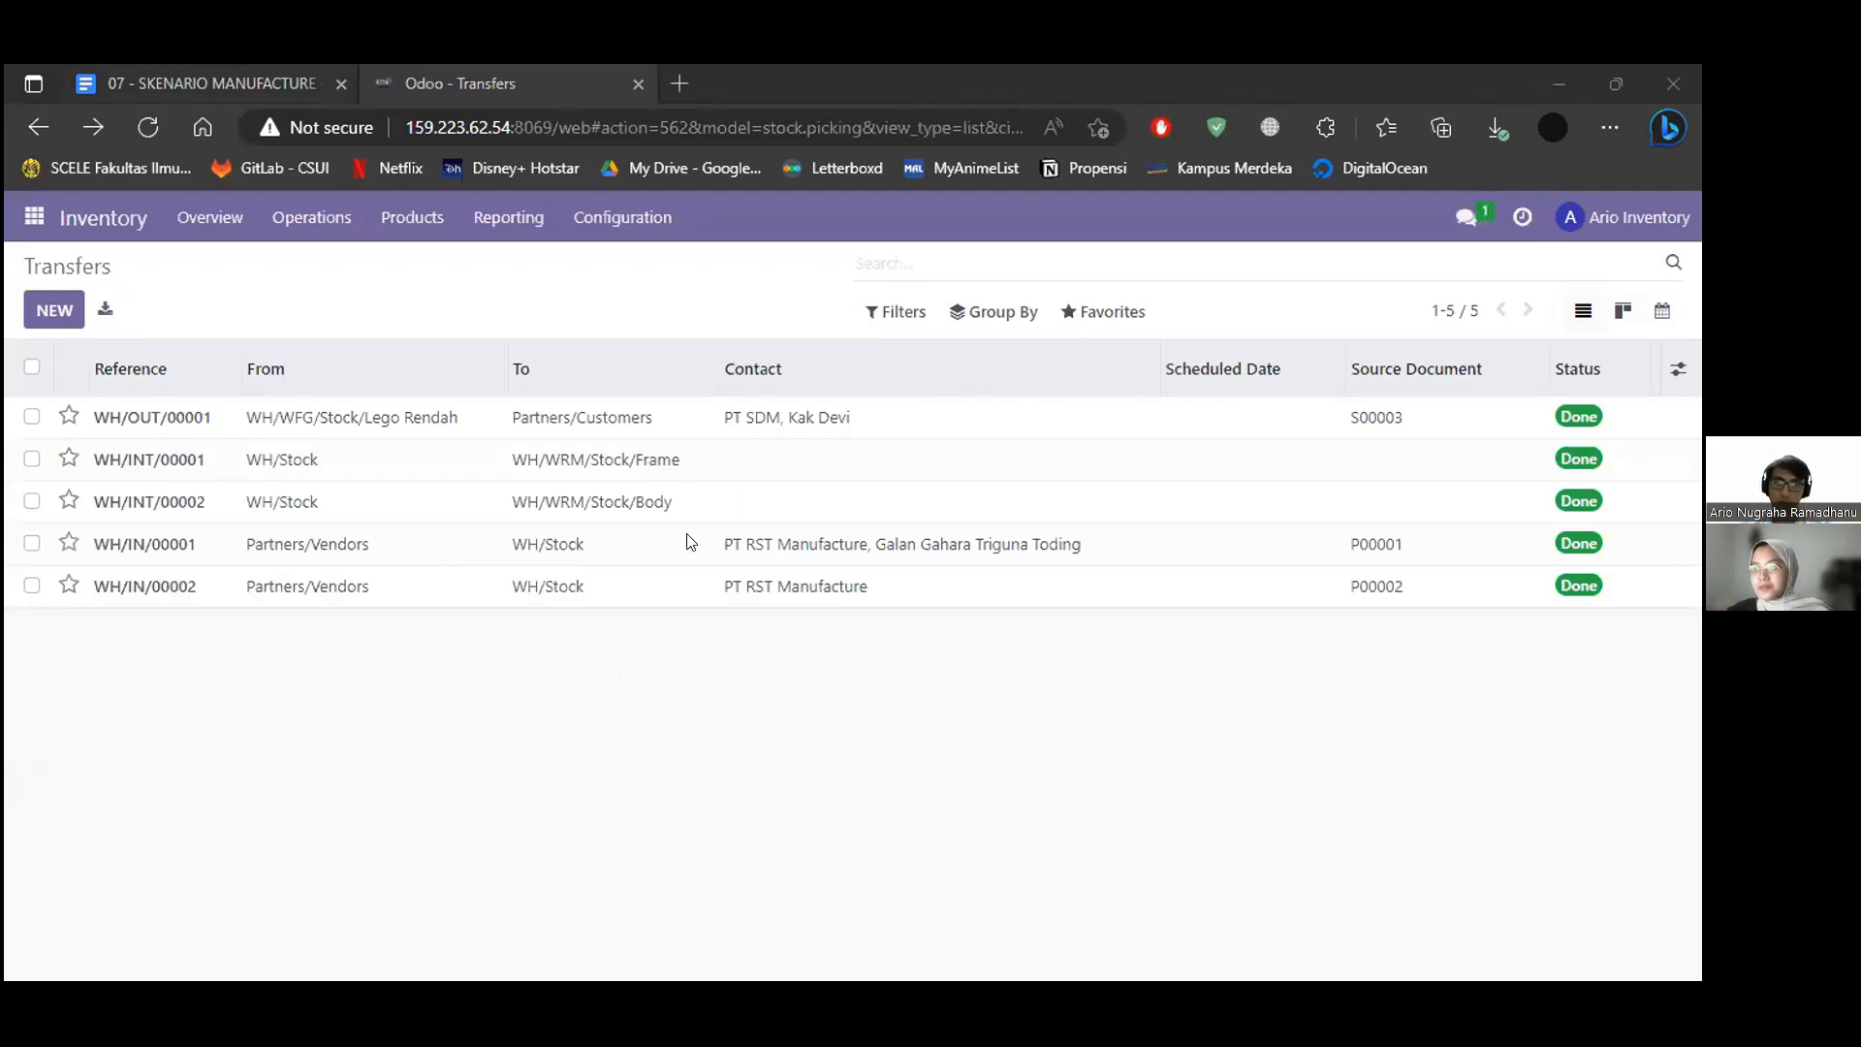
Read the Inventory Staff instructions in the 07 - SKENARIO MANUFACTURE document, and return to the Odoo transfers list.
key("alt+Tab")
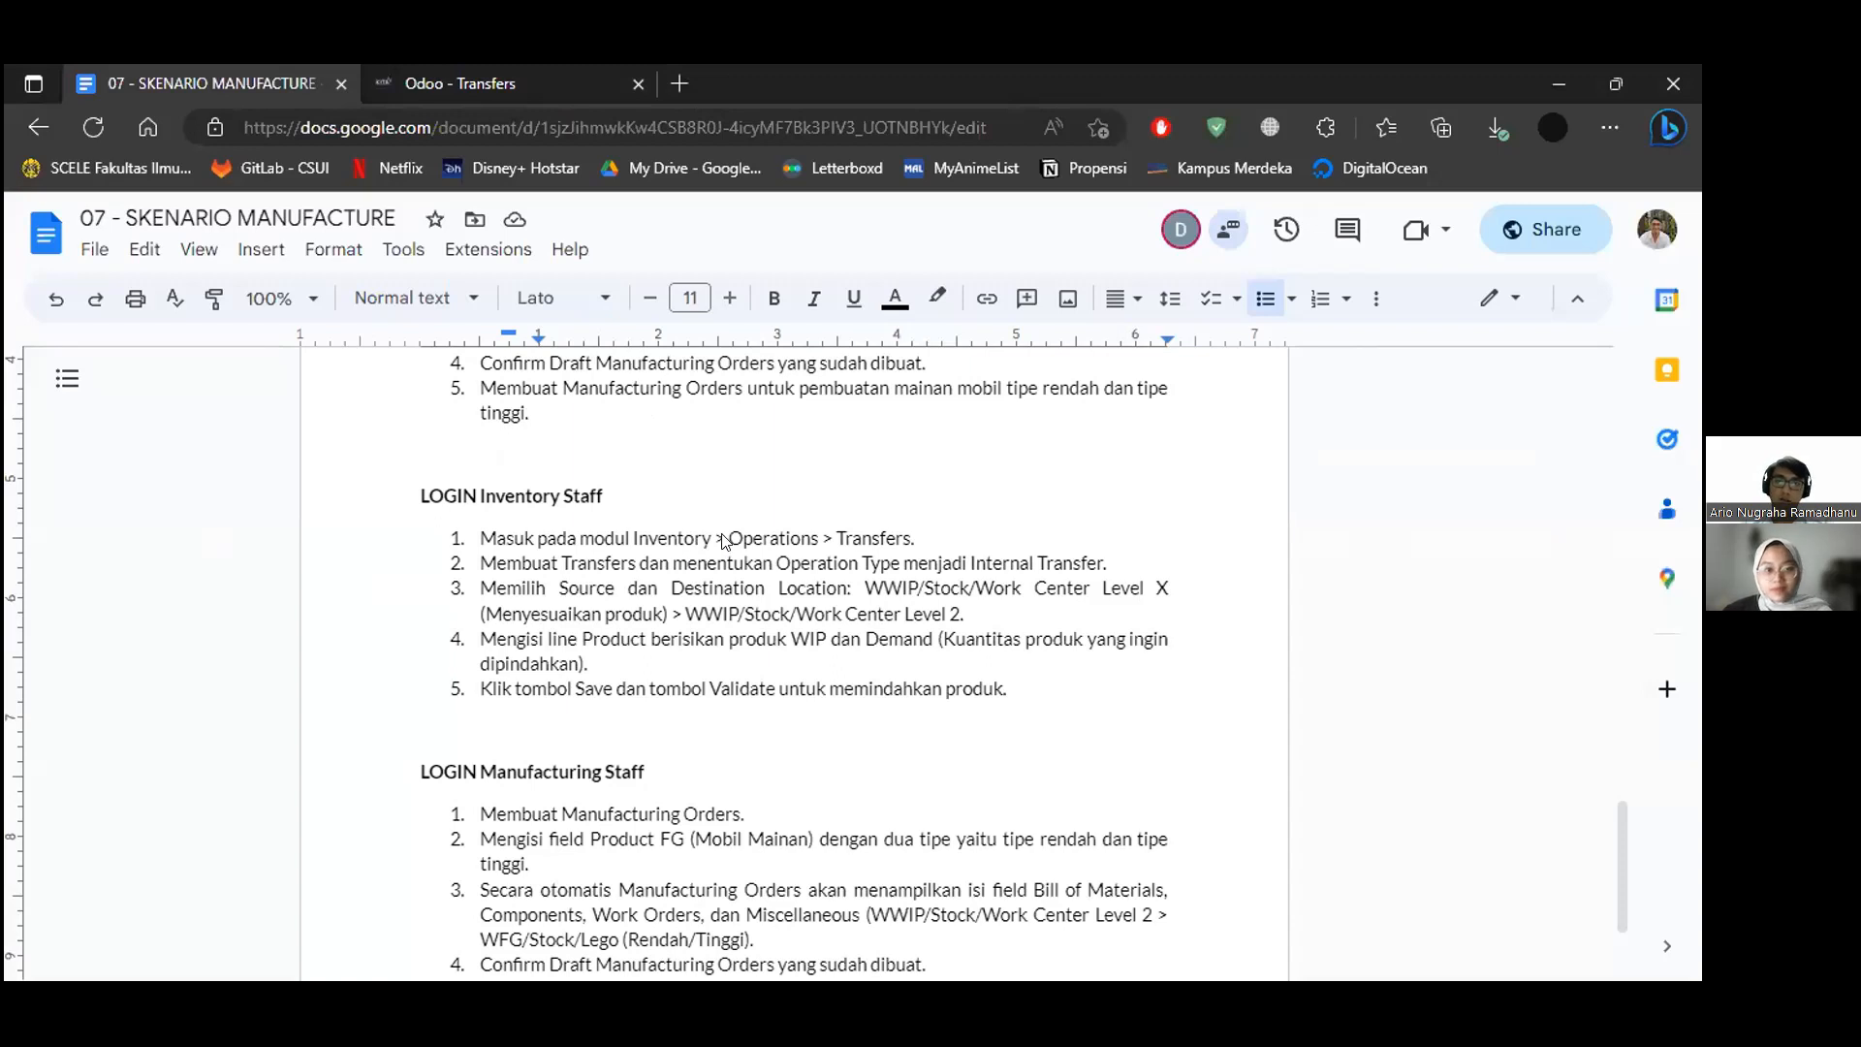
scroll(722, 540, "down", 1)
scroll(684, 531, "up", 1)
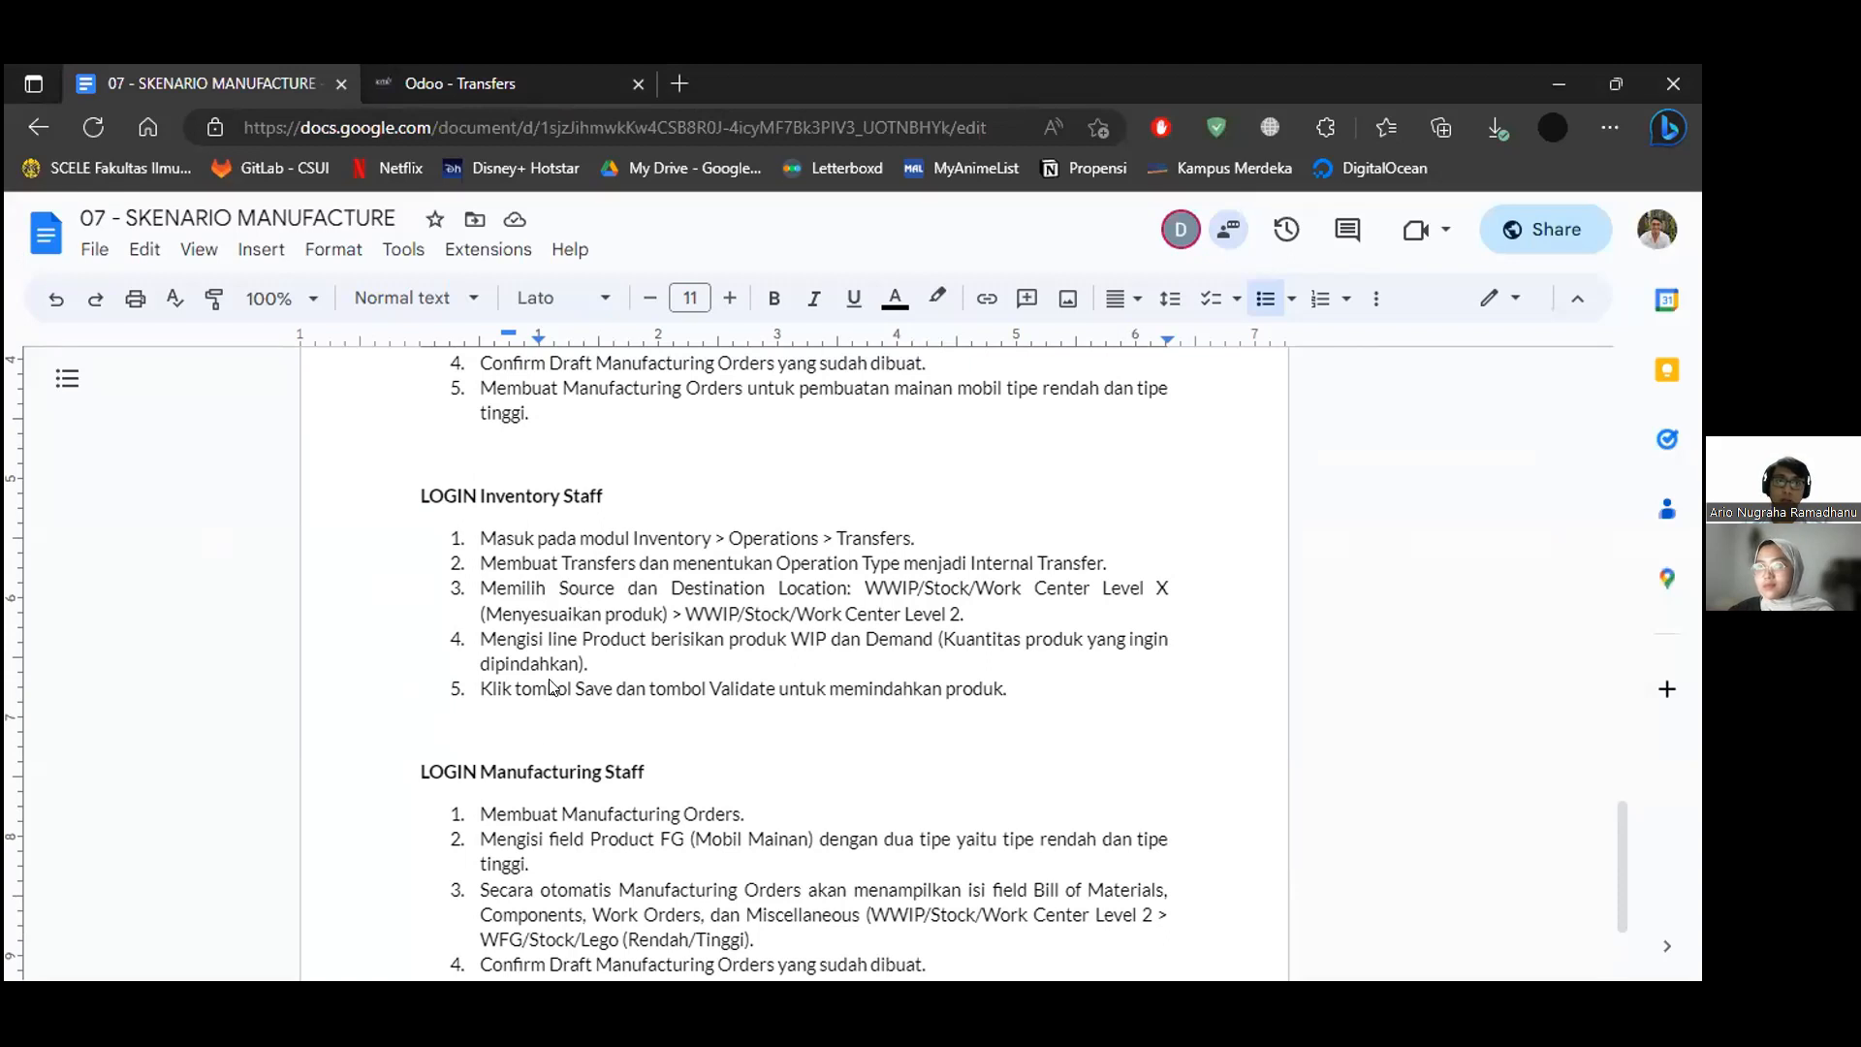
key("ctrl+Tab")
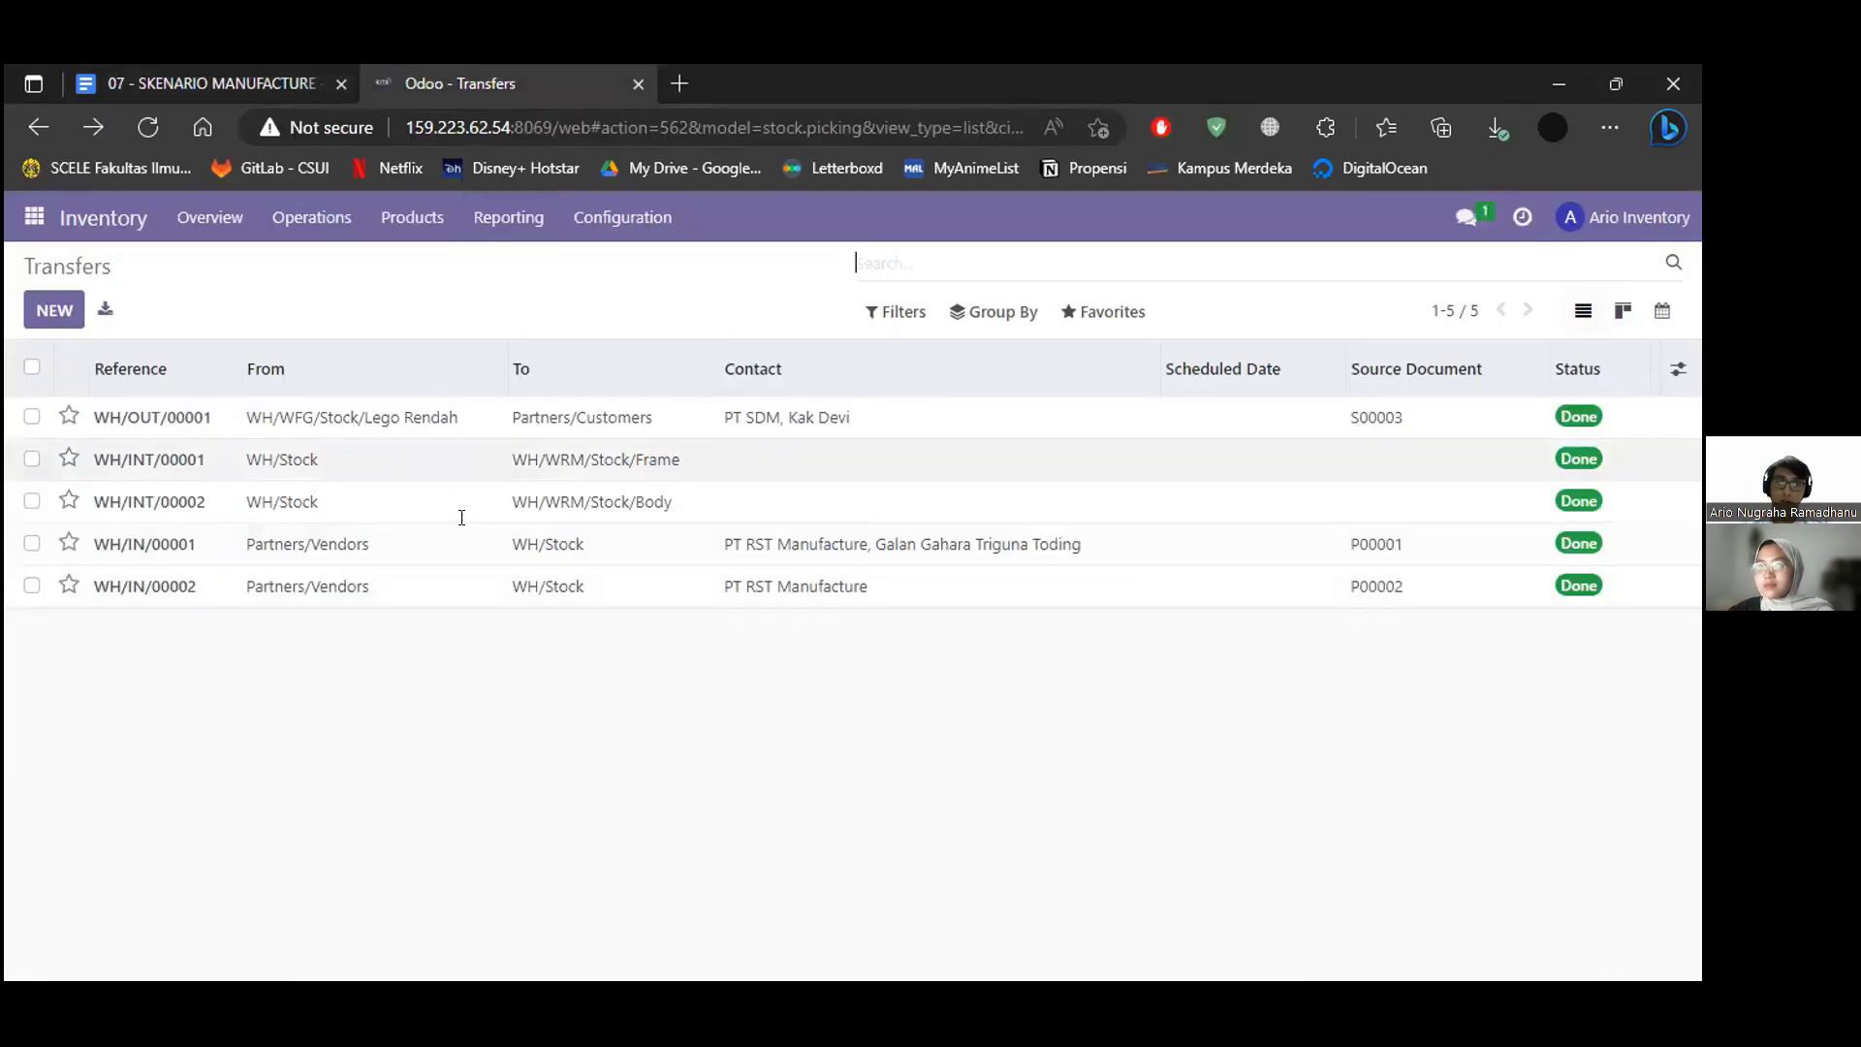
Create a new internal transfer from WWIP/Stock/Work Center 0 Rendah to WWIP/Stock/Work Center 2 Rendah.
left_click(513, 519)
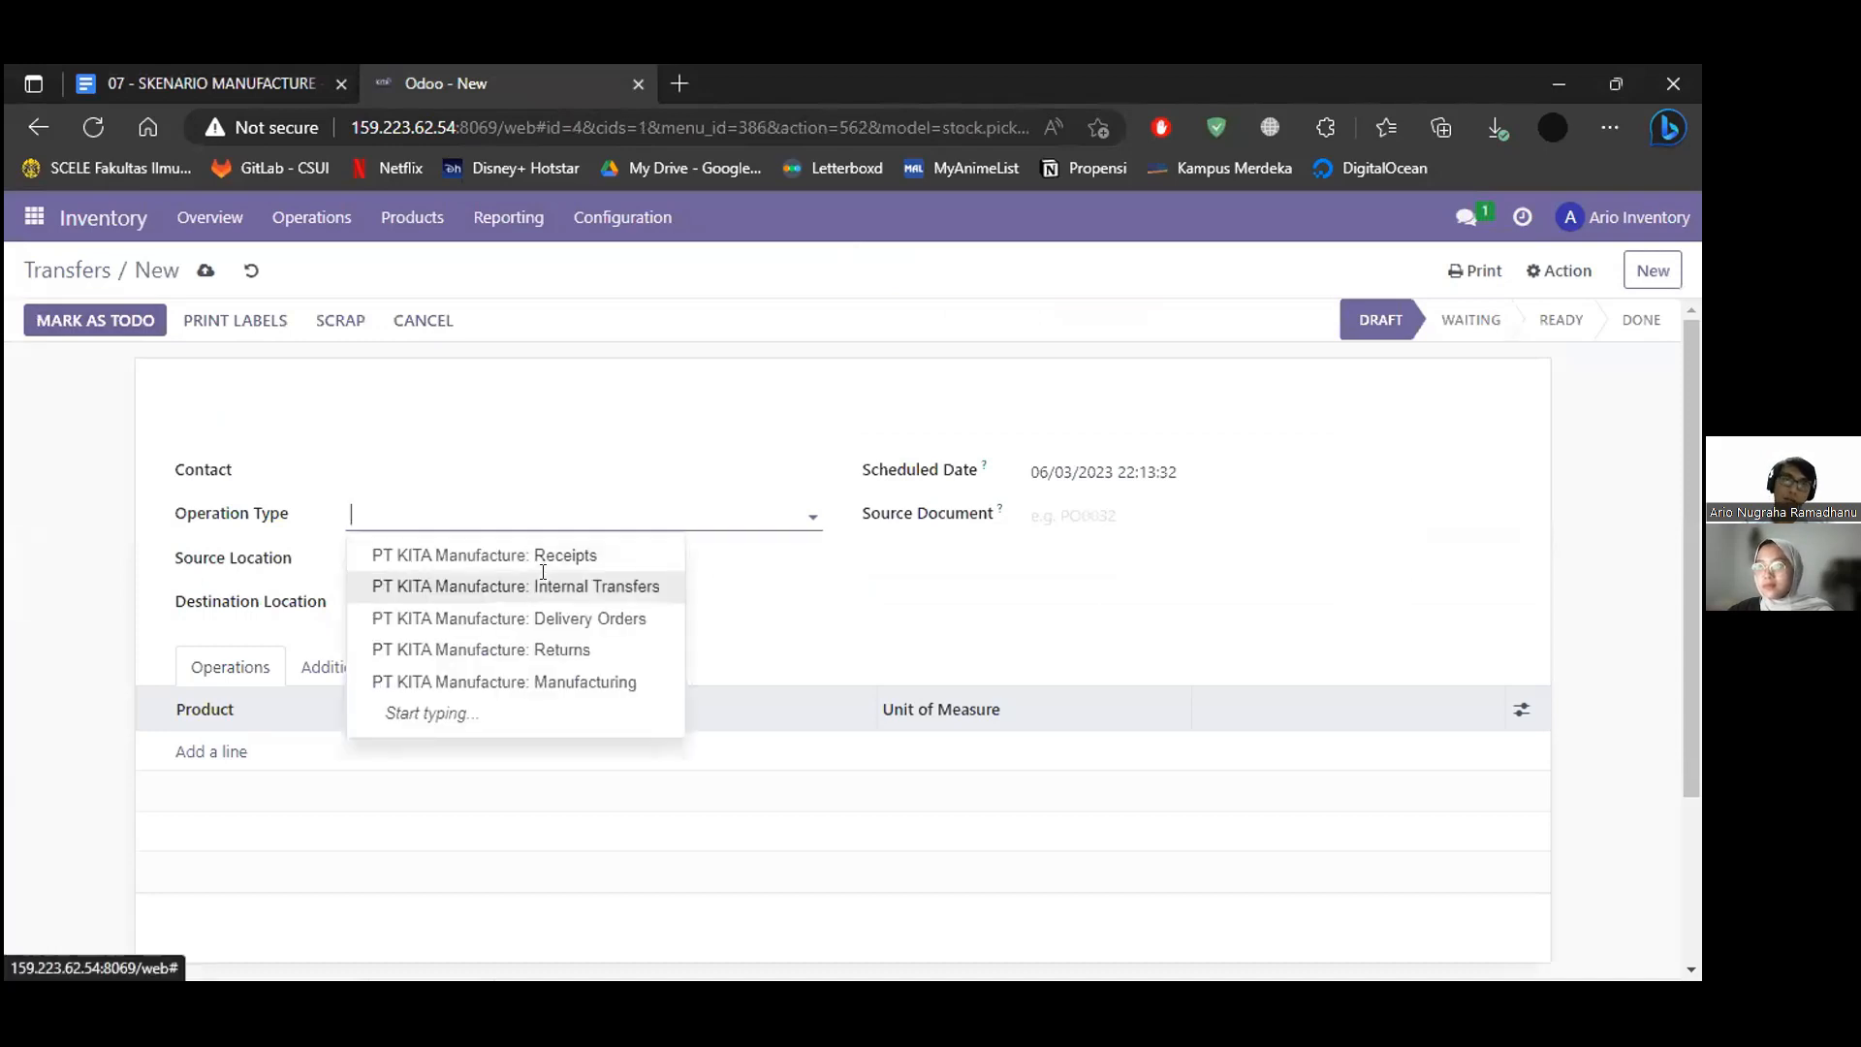
left_click(542, 574)
left_click(542, 572)
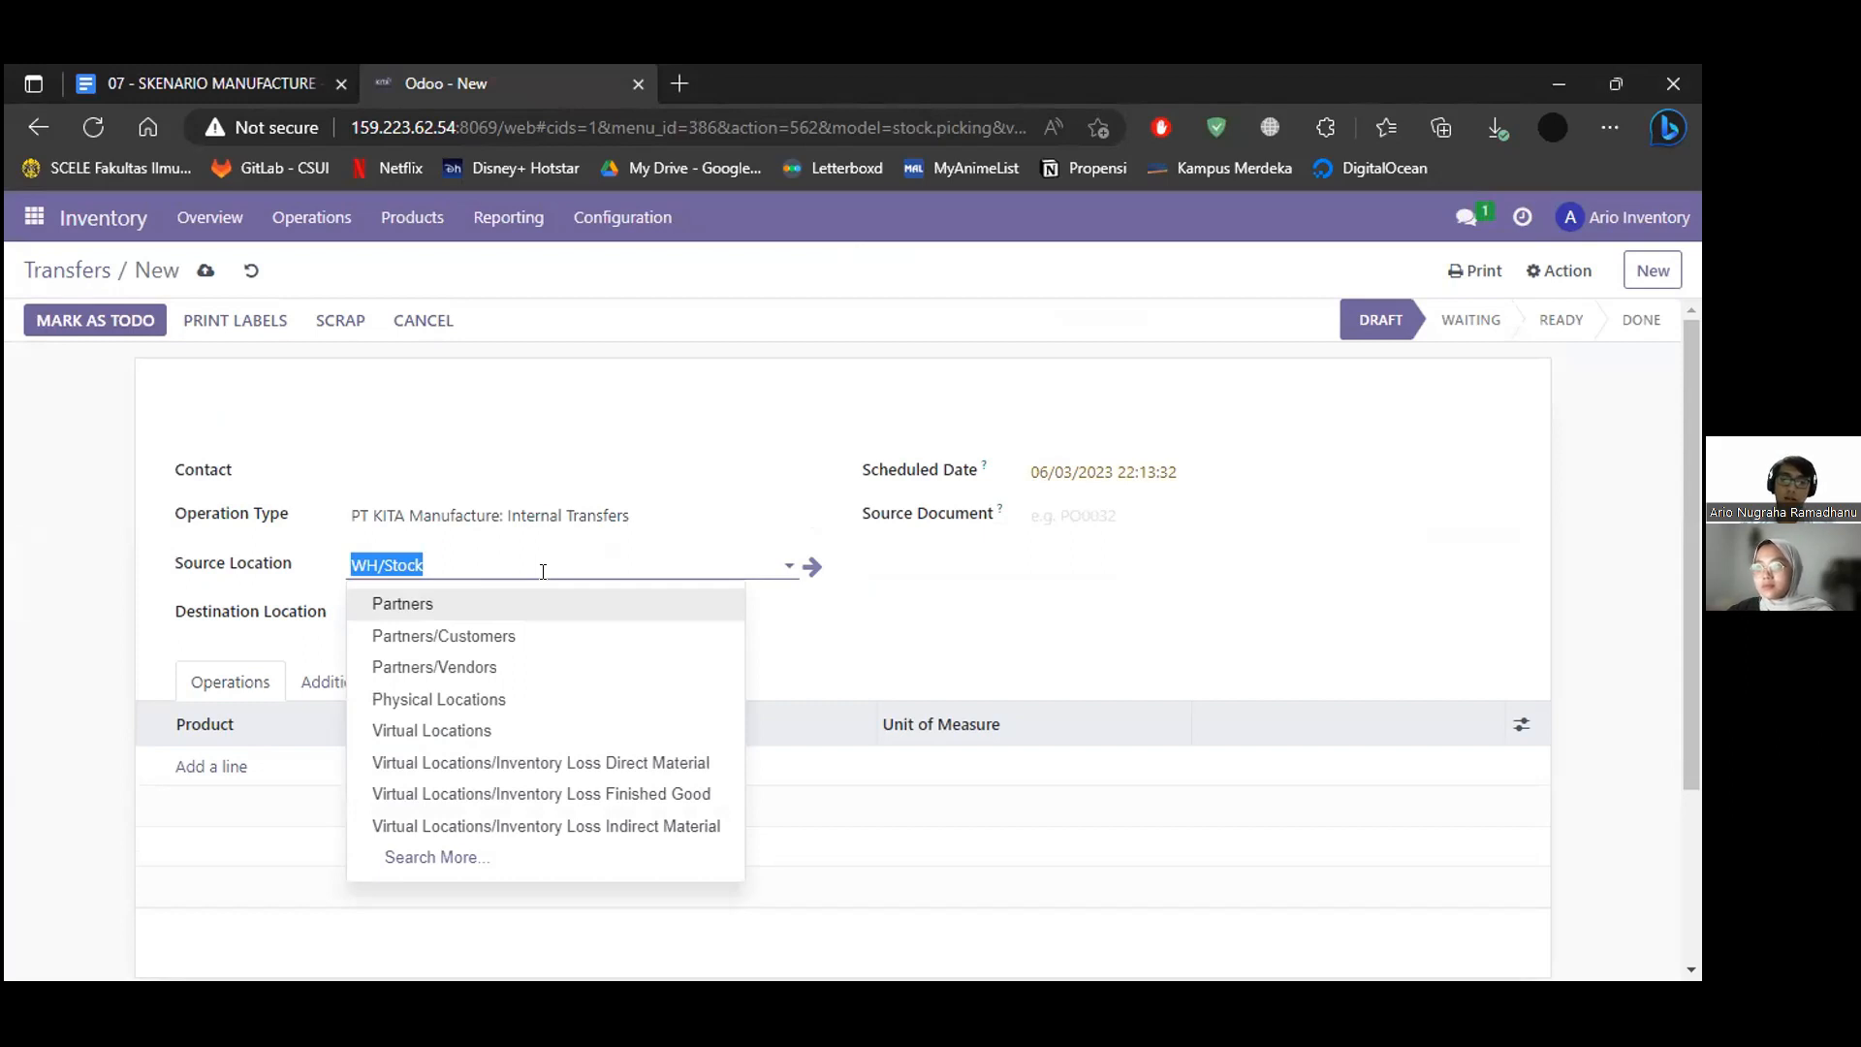
type("ww")
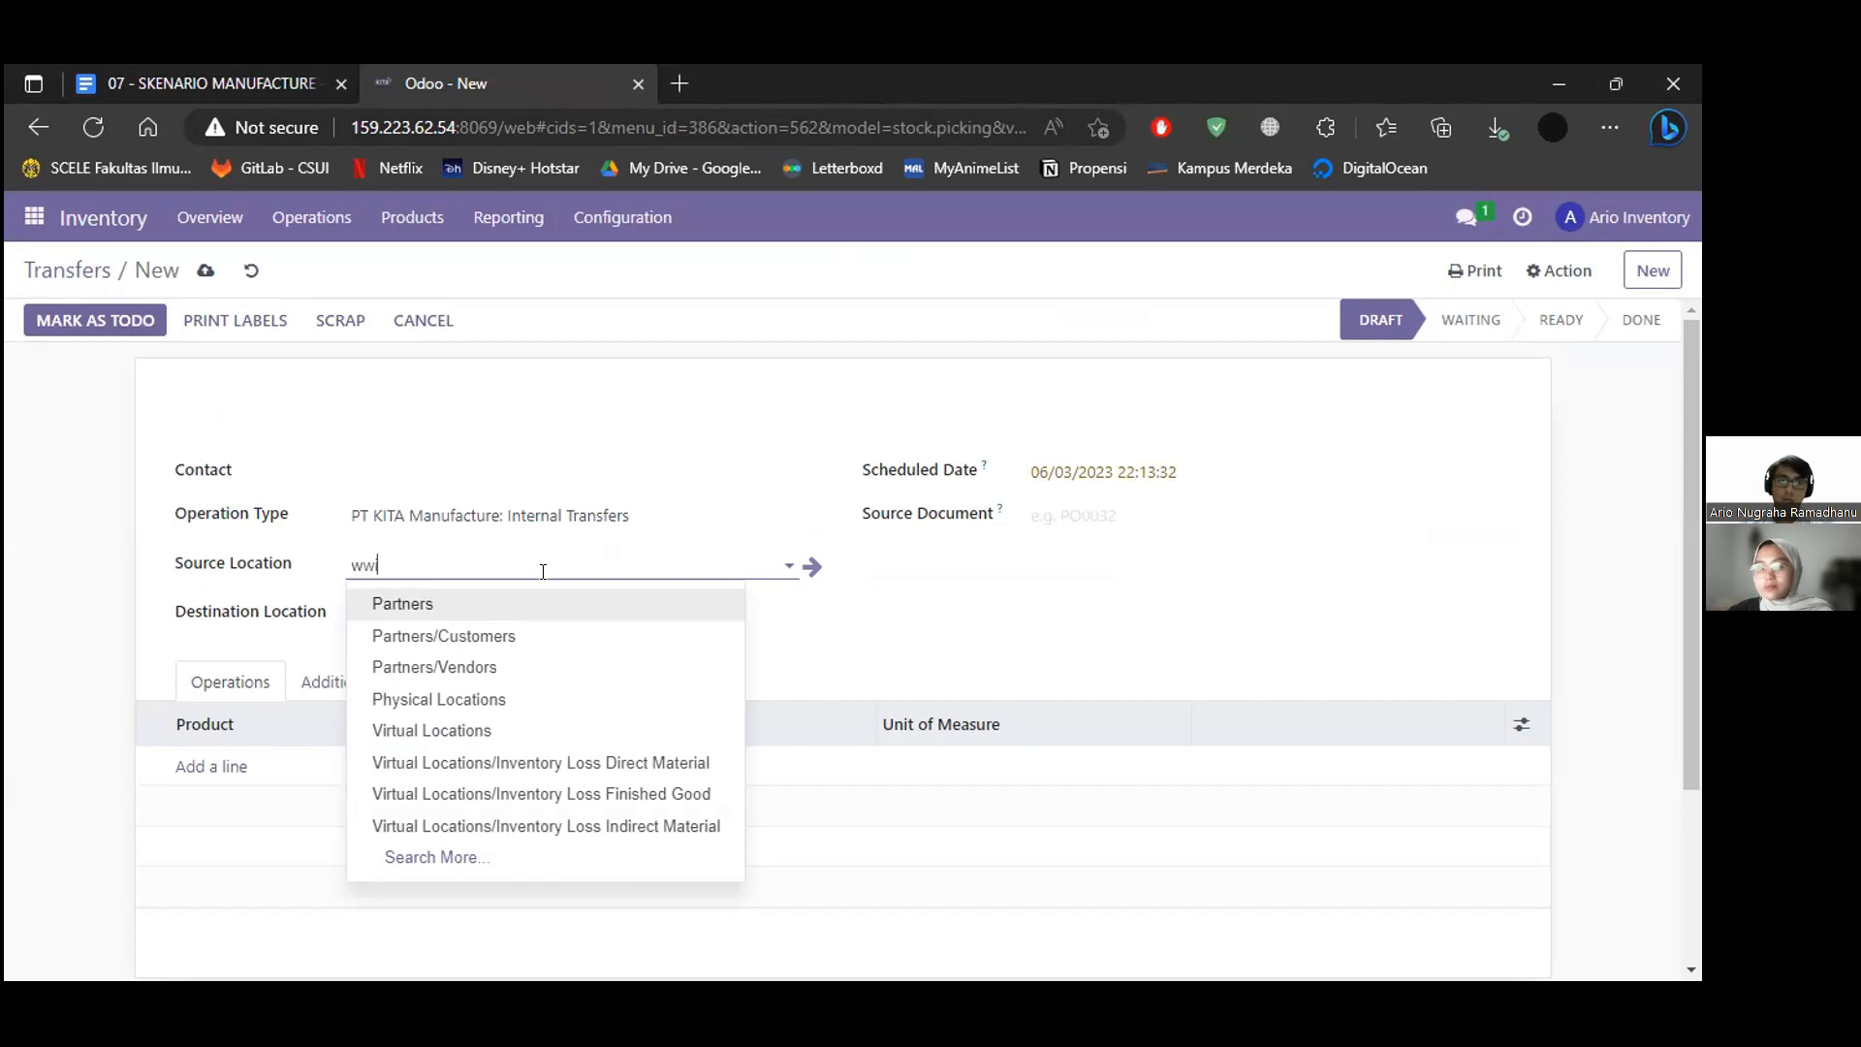
type("ip")
left_click(565, 697)
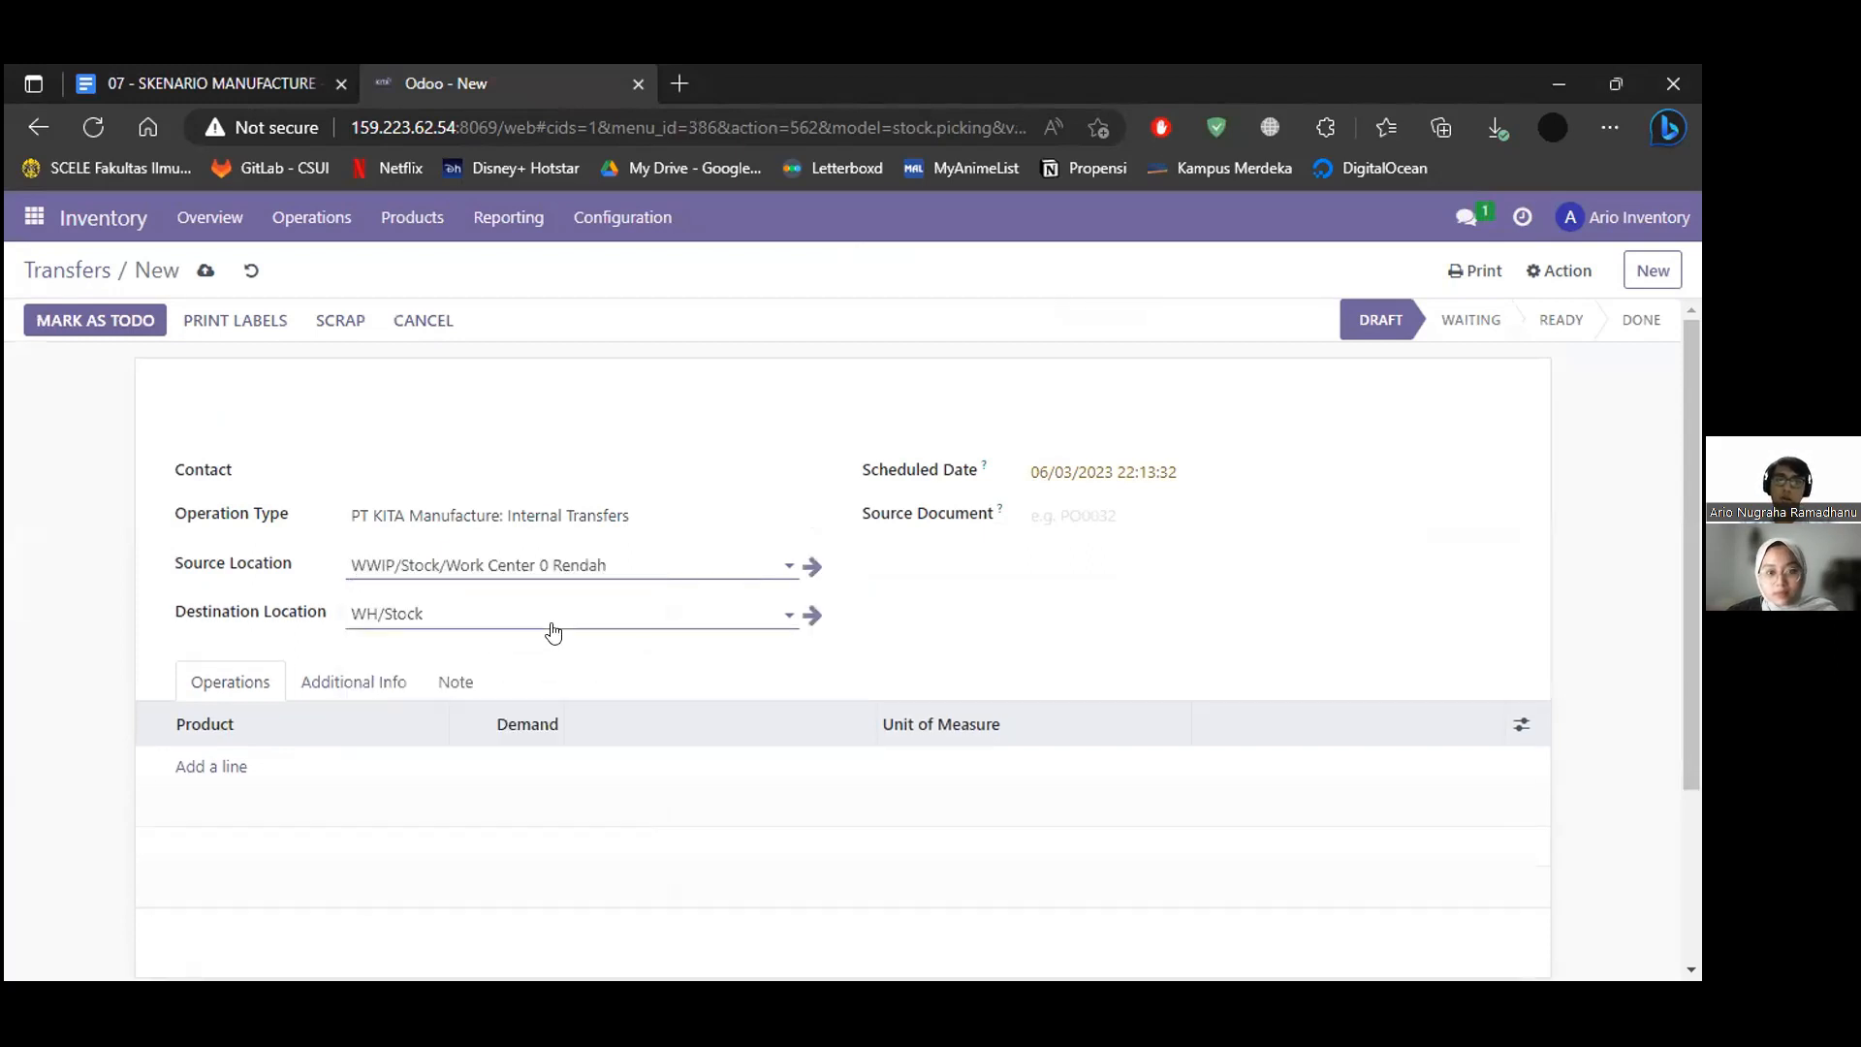
left_click(551, 625)
type("wwip")
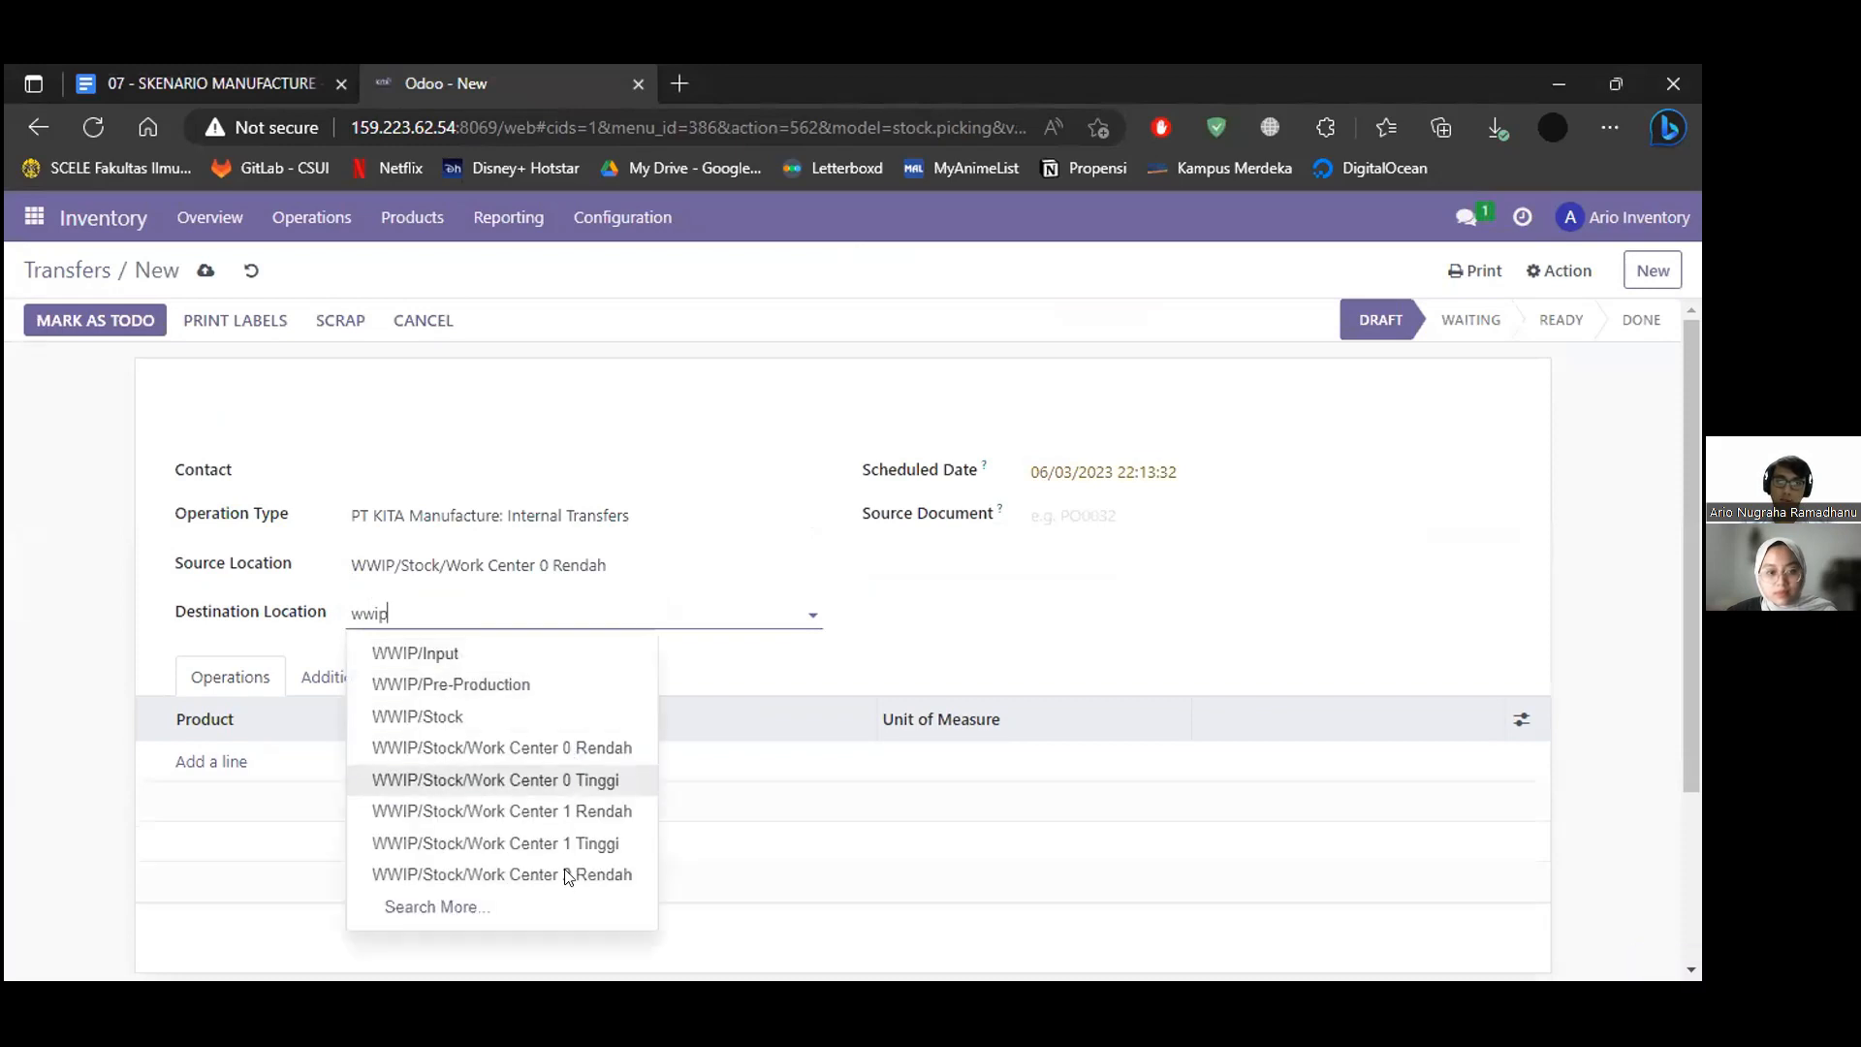
left_click(567, 876)
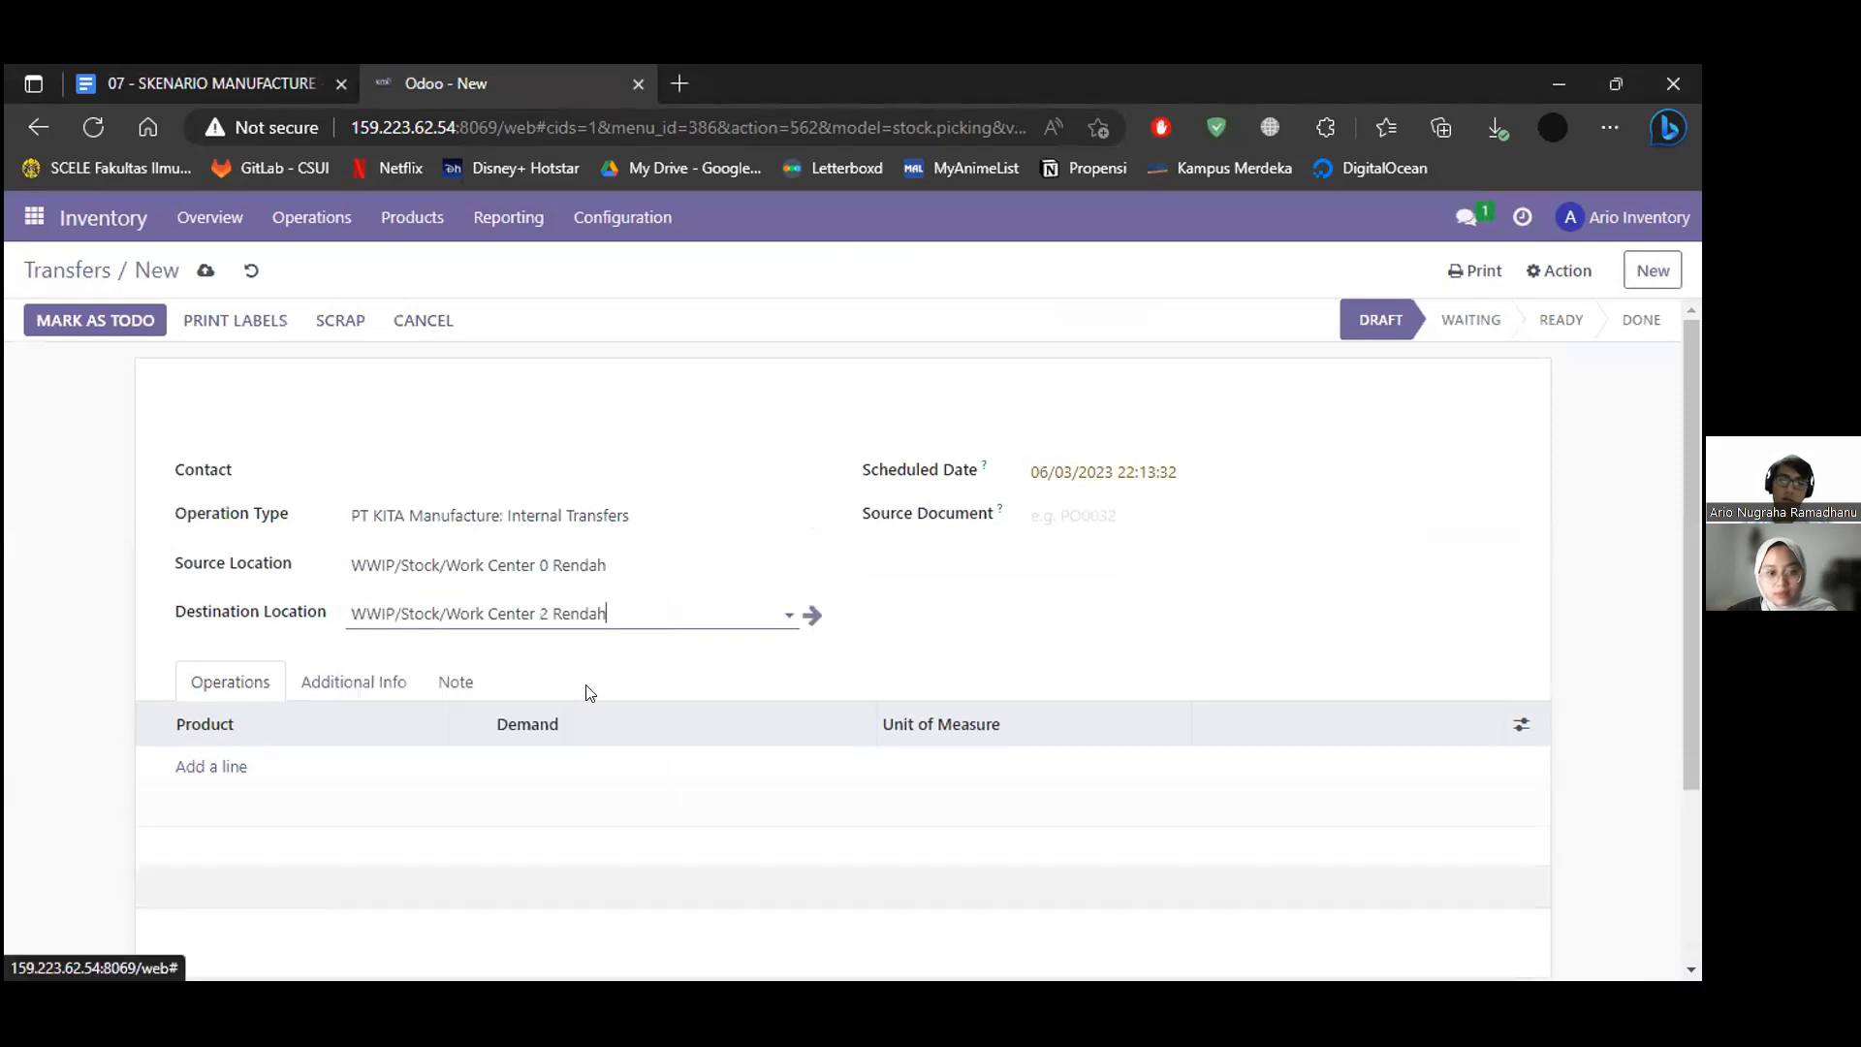
Add a product line for [WIP_001] Frame Ban Rendah with a demand of 12 units to the transfer.
left_click(197, 769)
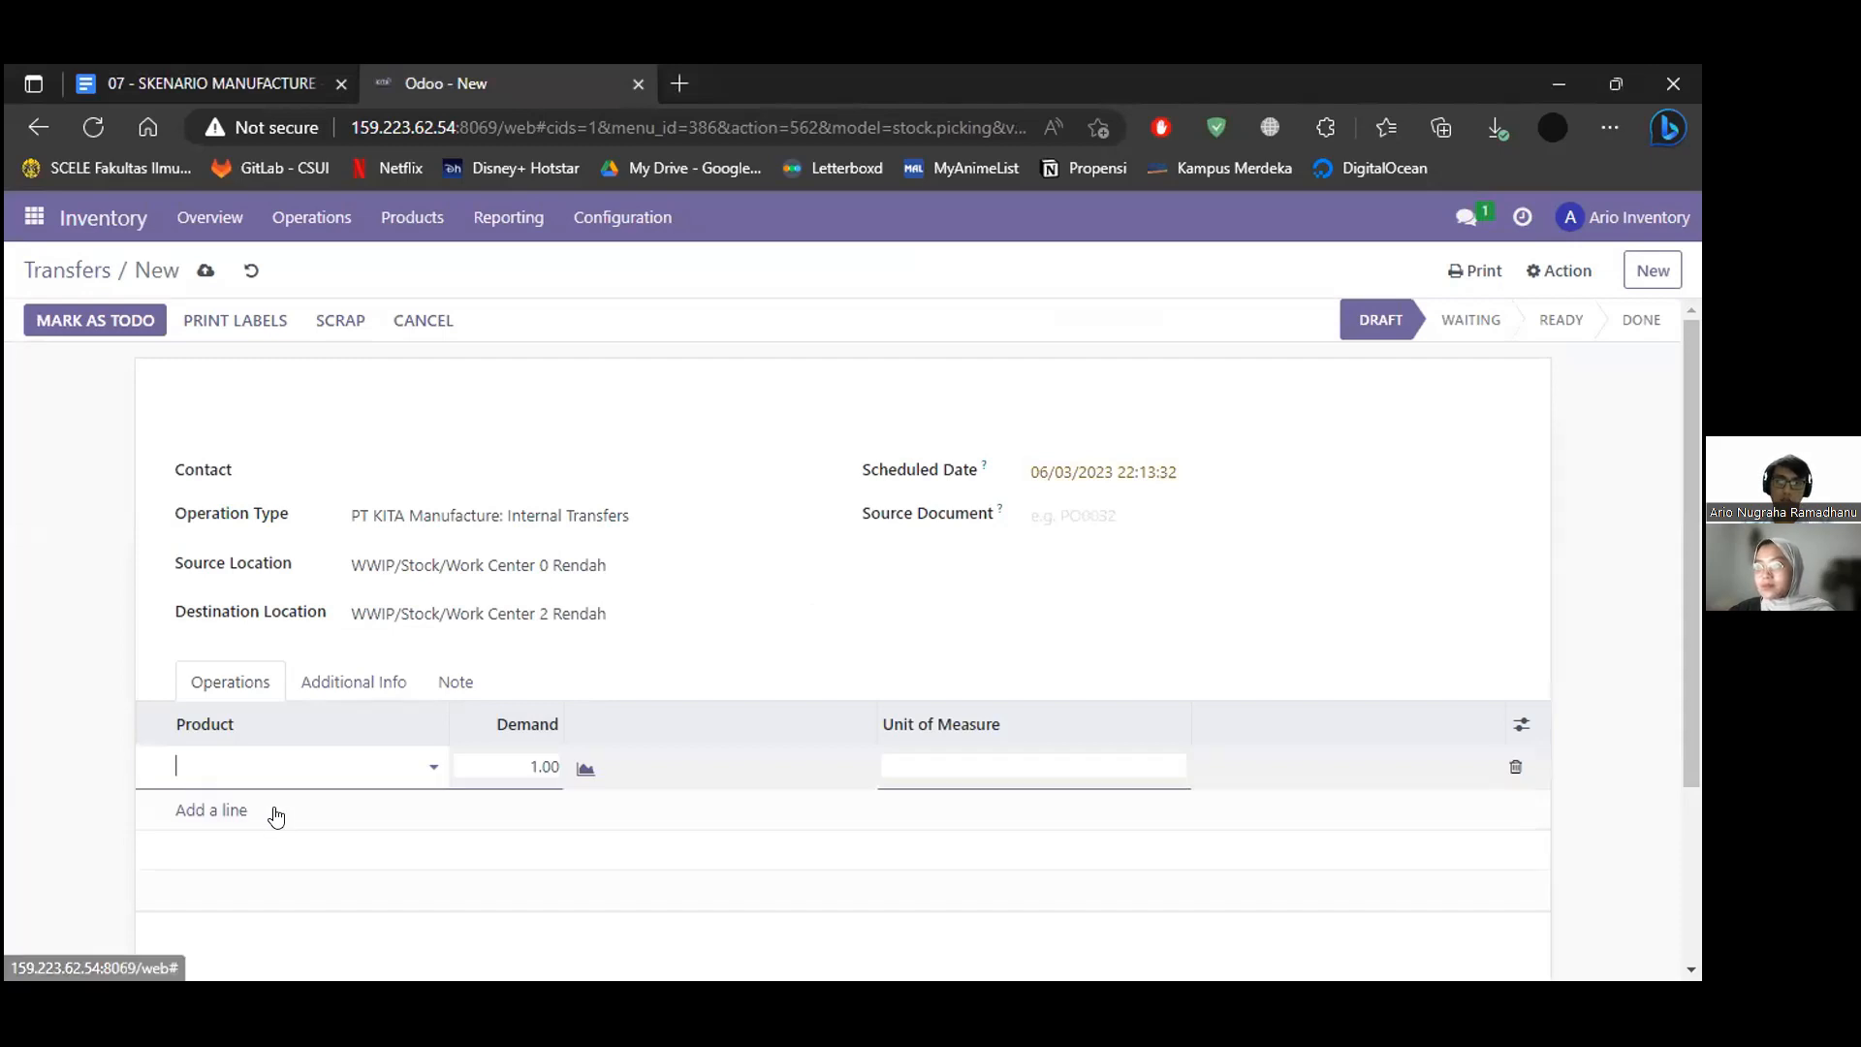
type("frame")
left_click(417, 792)
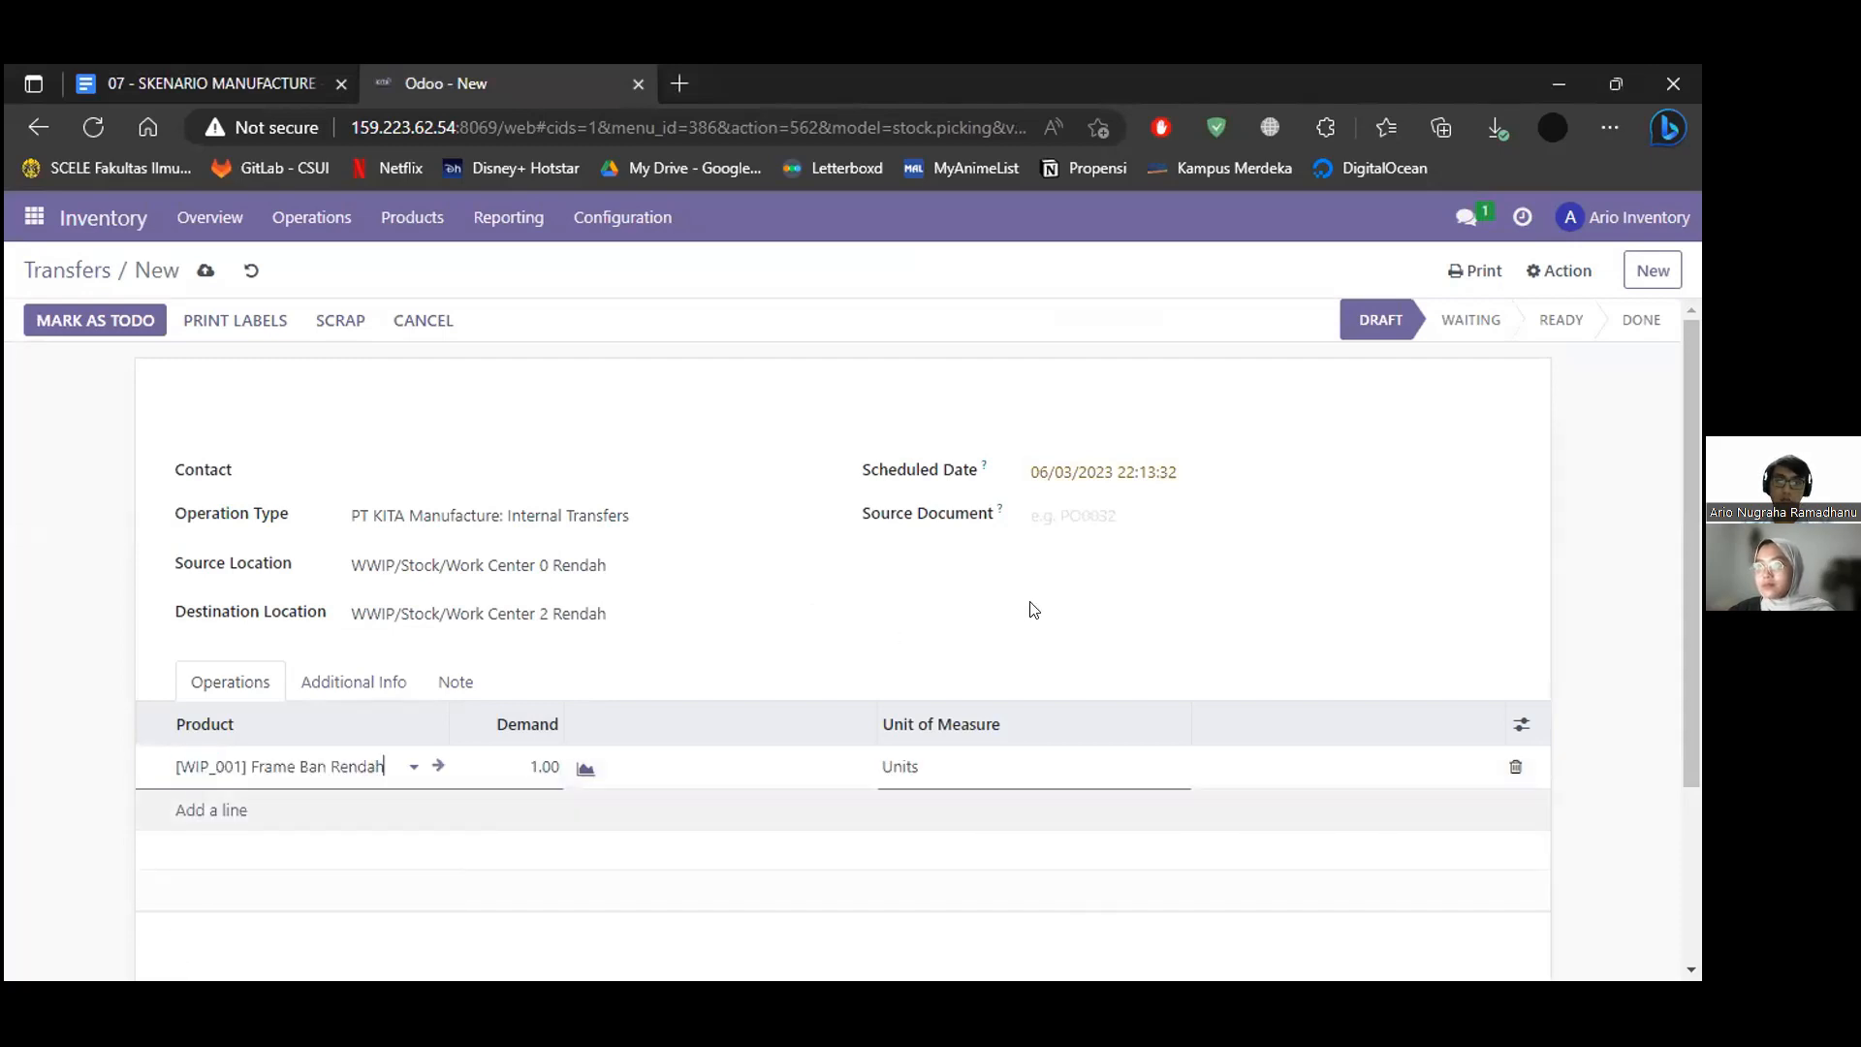
key("Tab")
type("12")
left_click(709, 698)
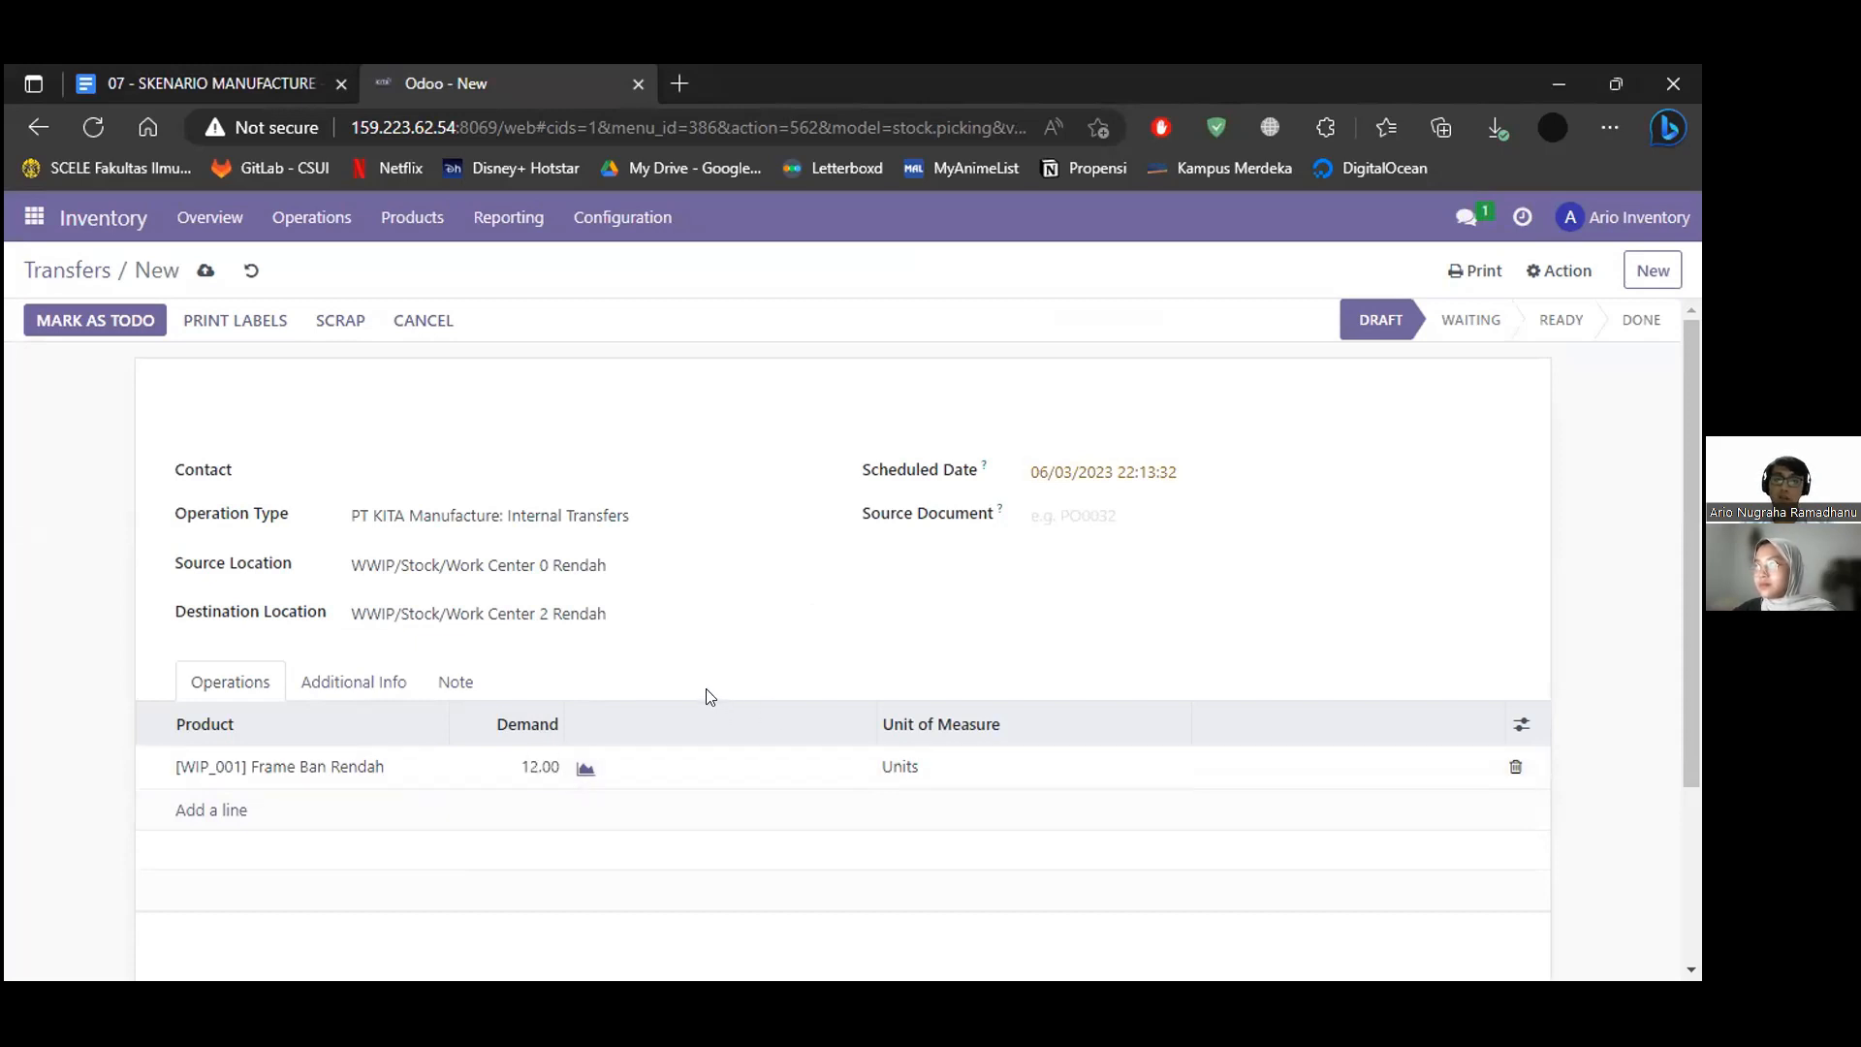
Review the Frame Ban Rendah transfer, mark it as to do, and validate it.
scroll(709, 695, "down", 1)
scroll(922, 610, "up", 1)
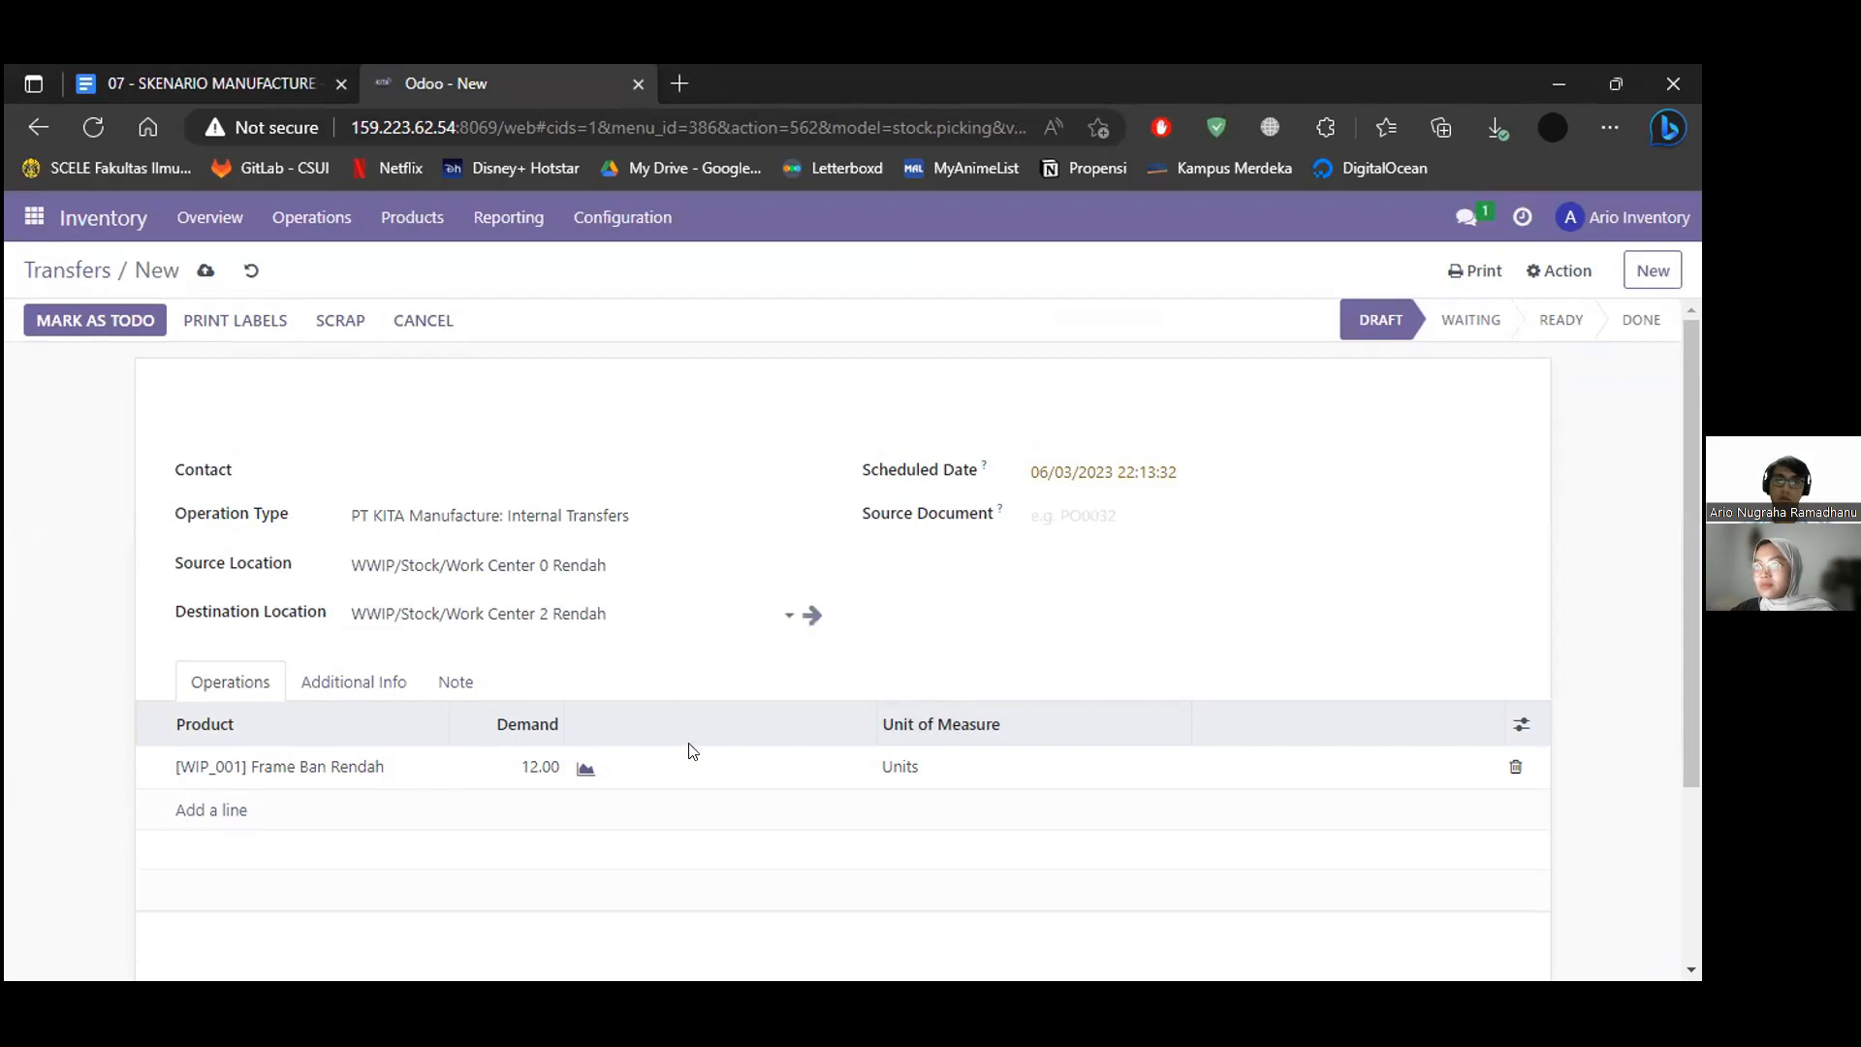
left_click(68, 320)
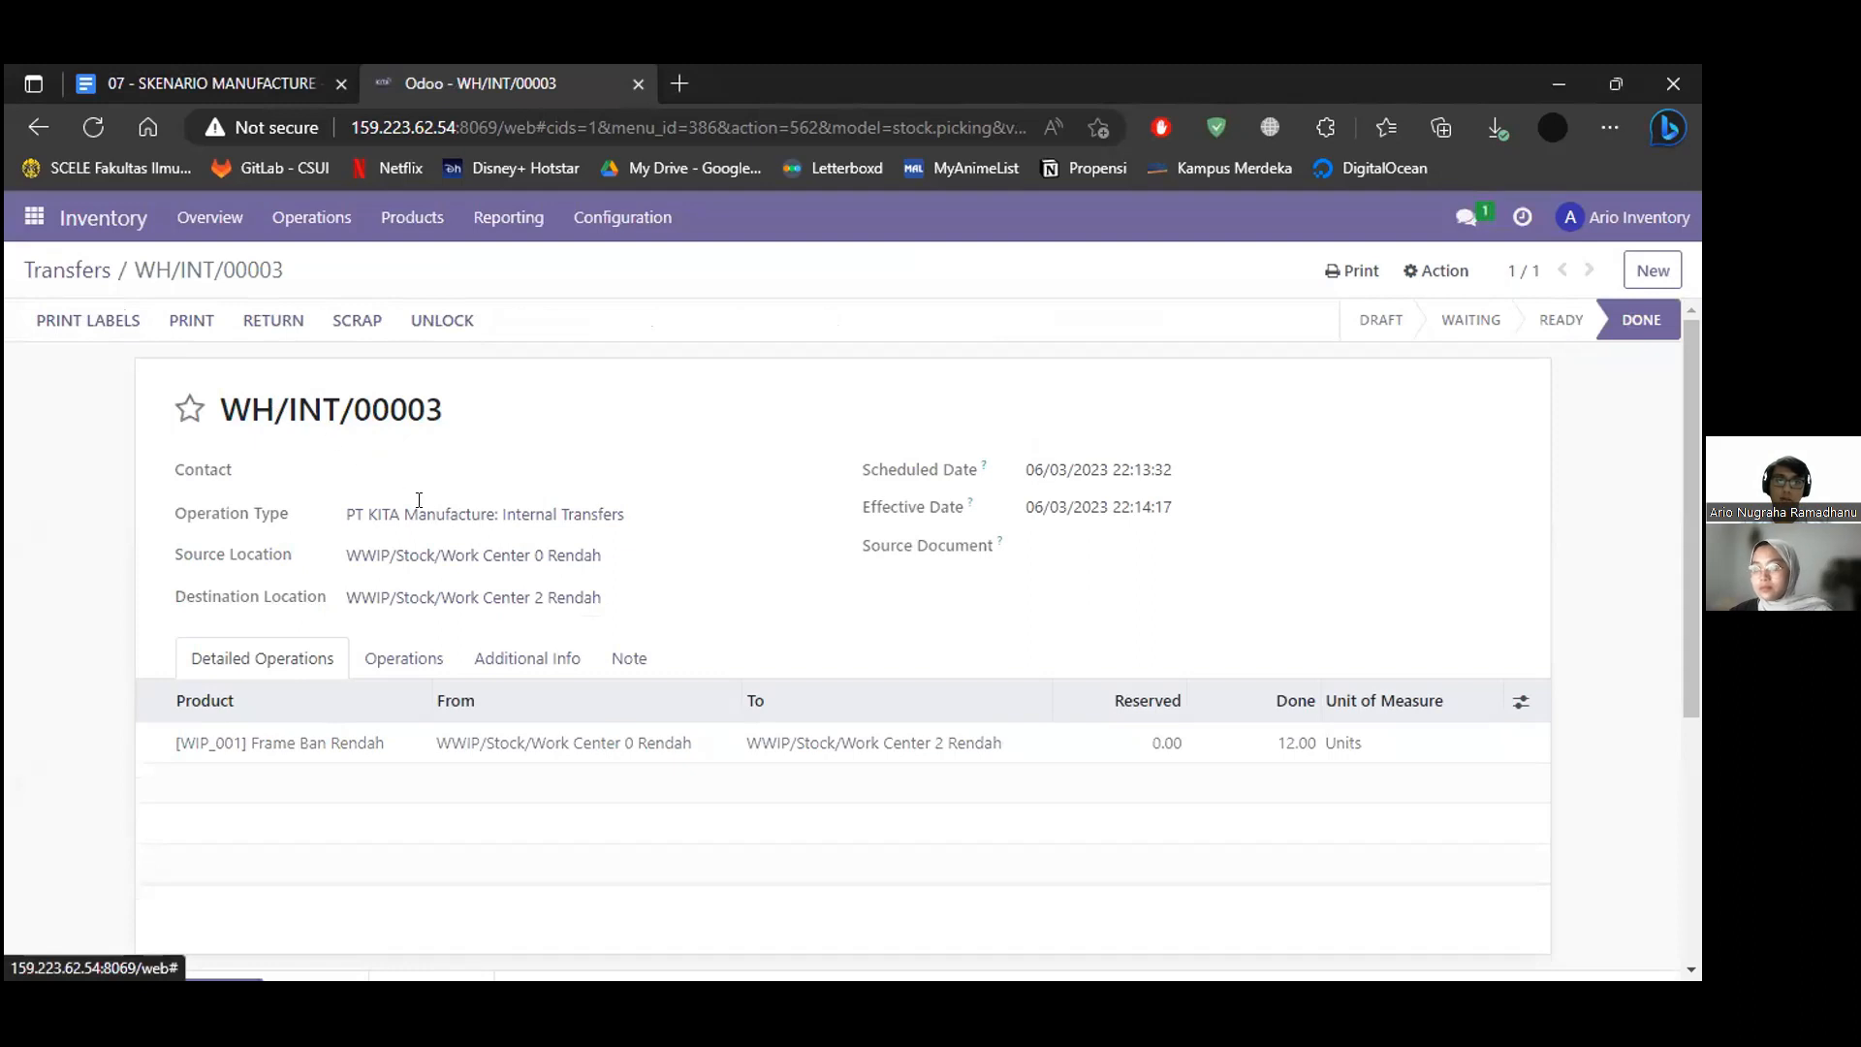
Create a new internal transfer from WWIP/Stock/Work Center 1 Rendah to WWIP/Stock/Work Center 2 Rendah.
left_click(449, 524)
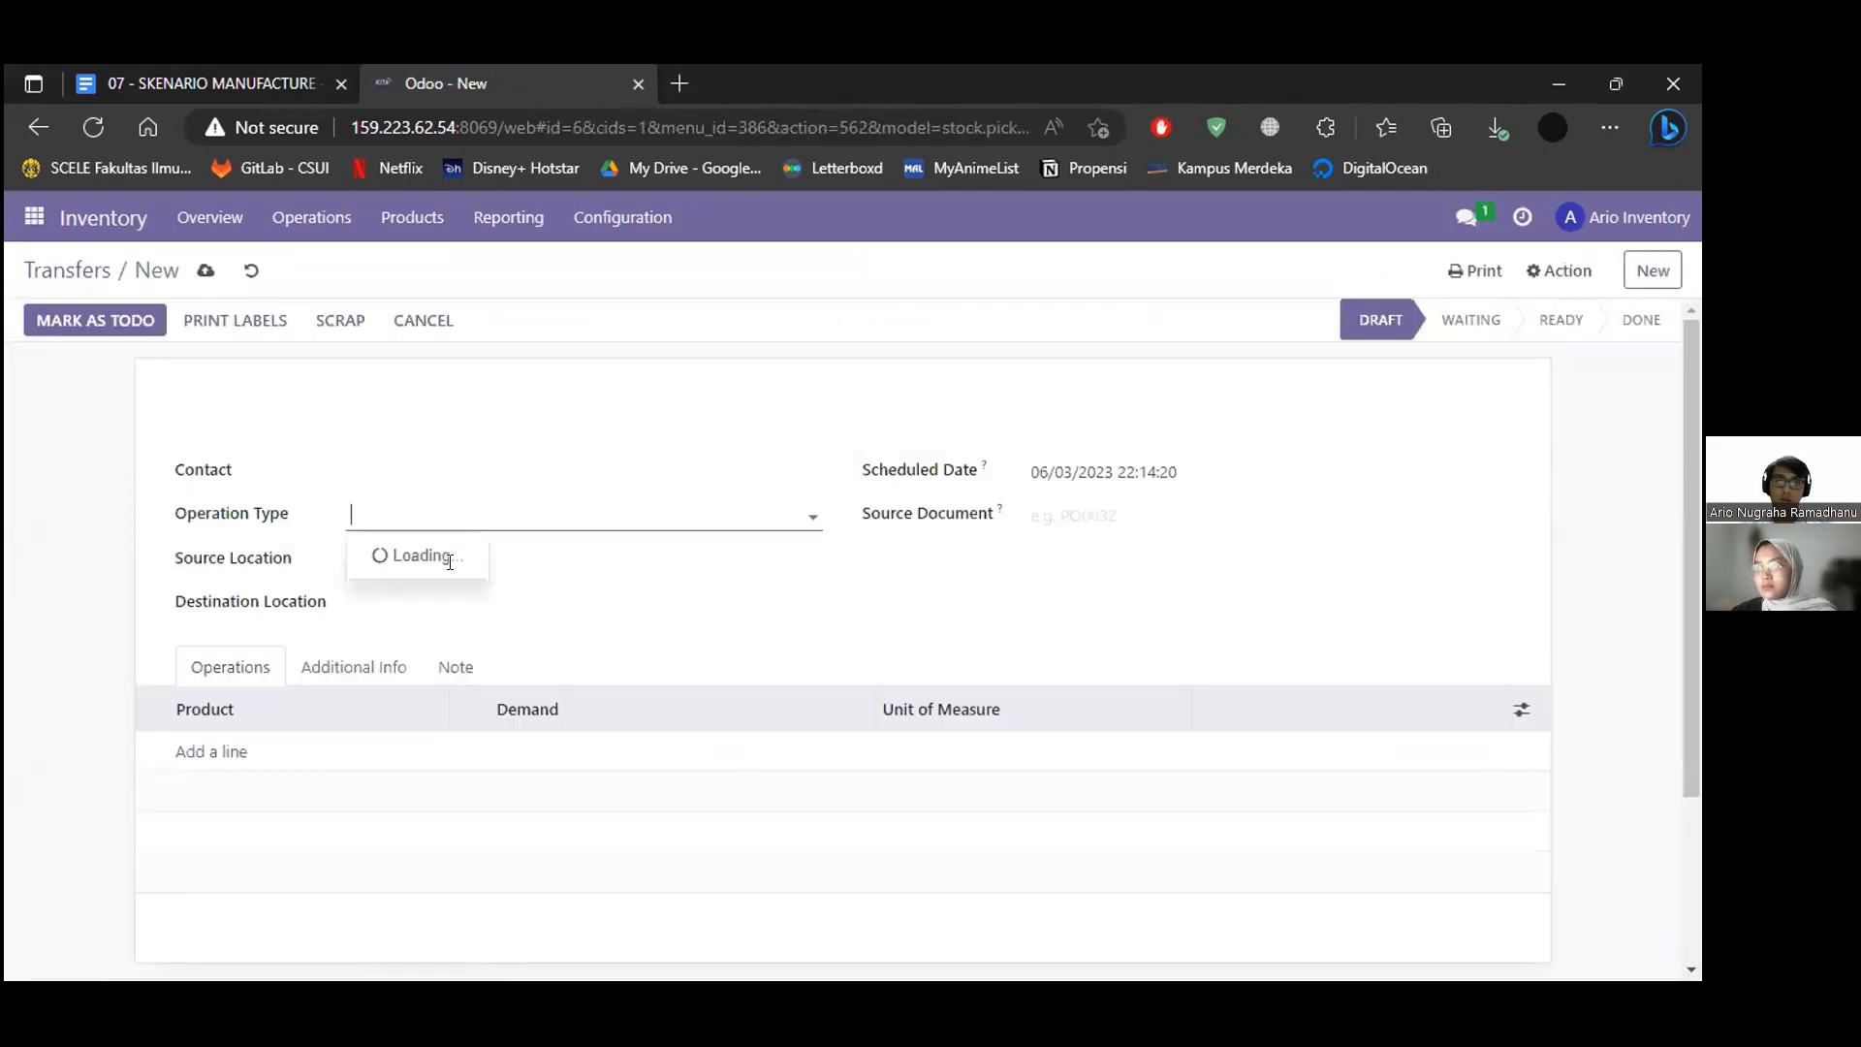
left_click(450, 582)
left_click(450, 562)
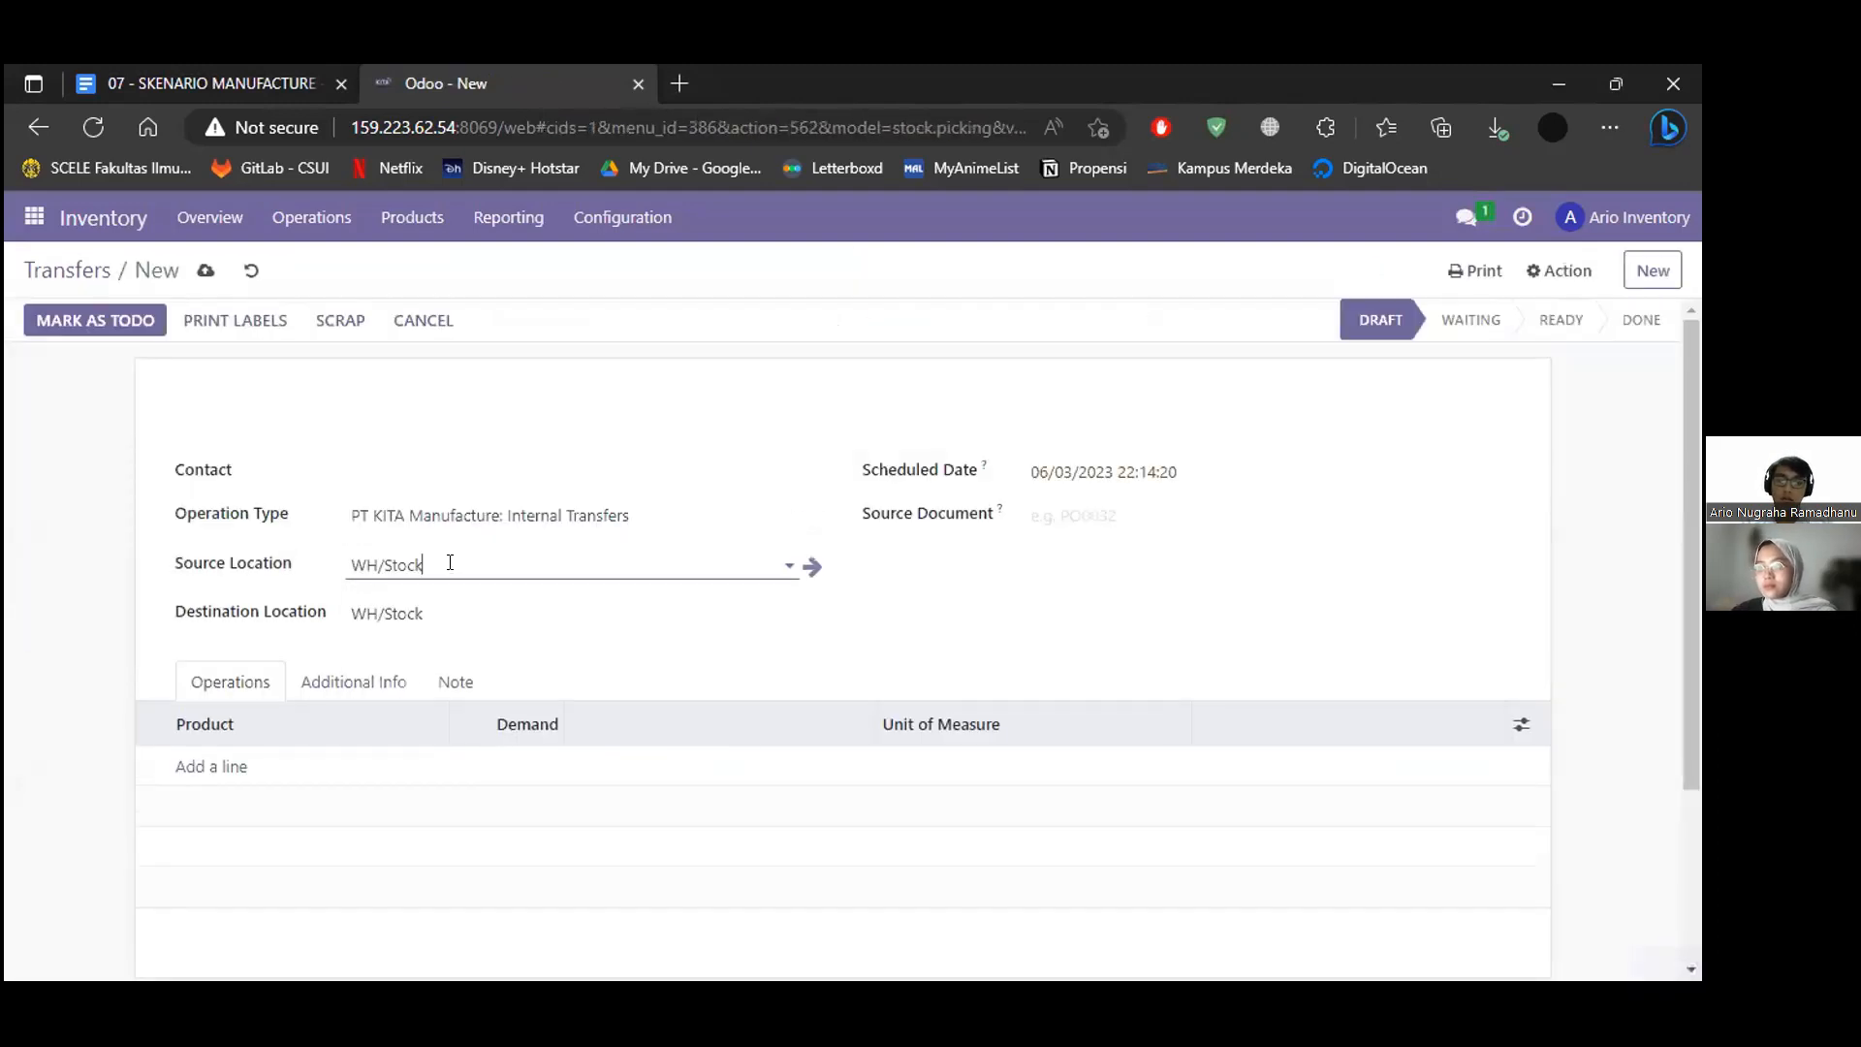
left_click(450, 562)
type("wwip")
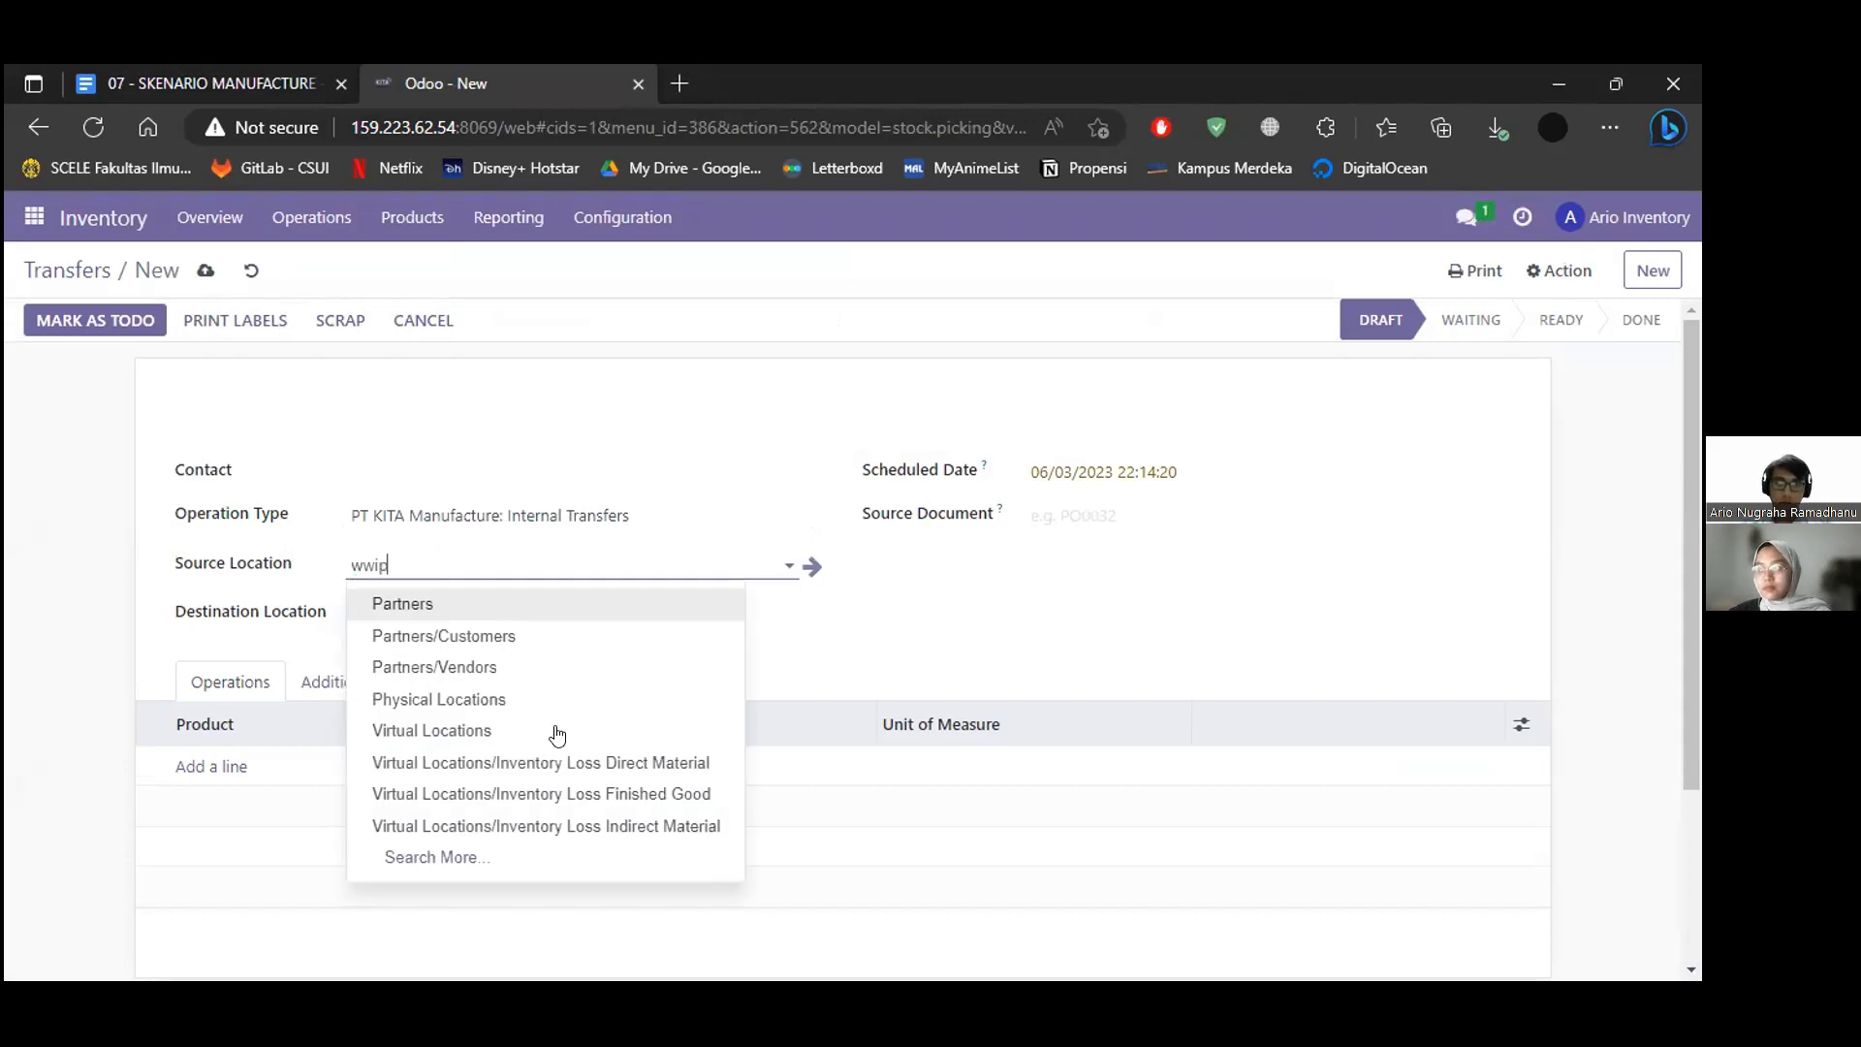
left_click(570, 761)
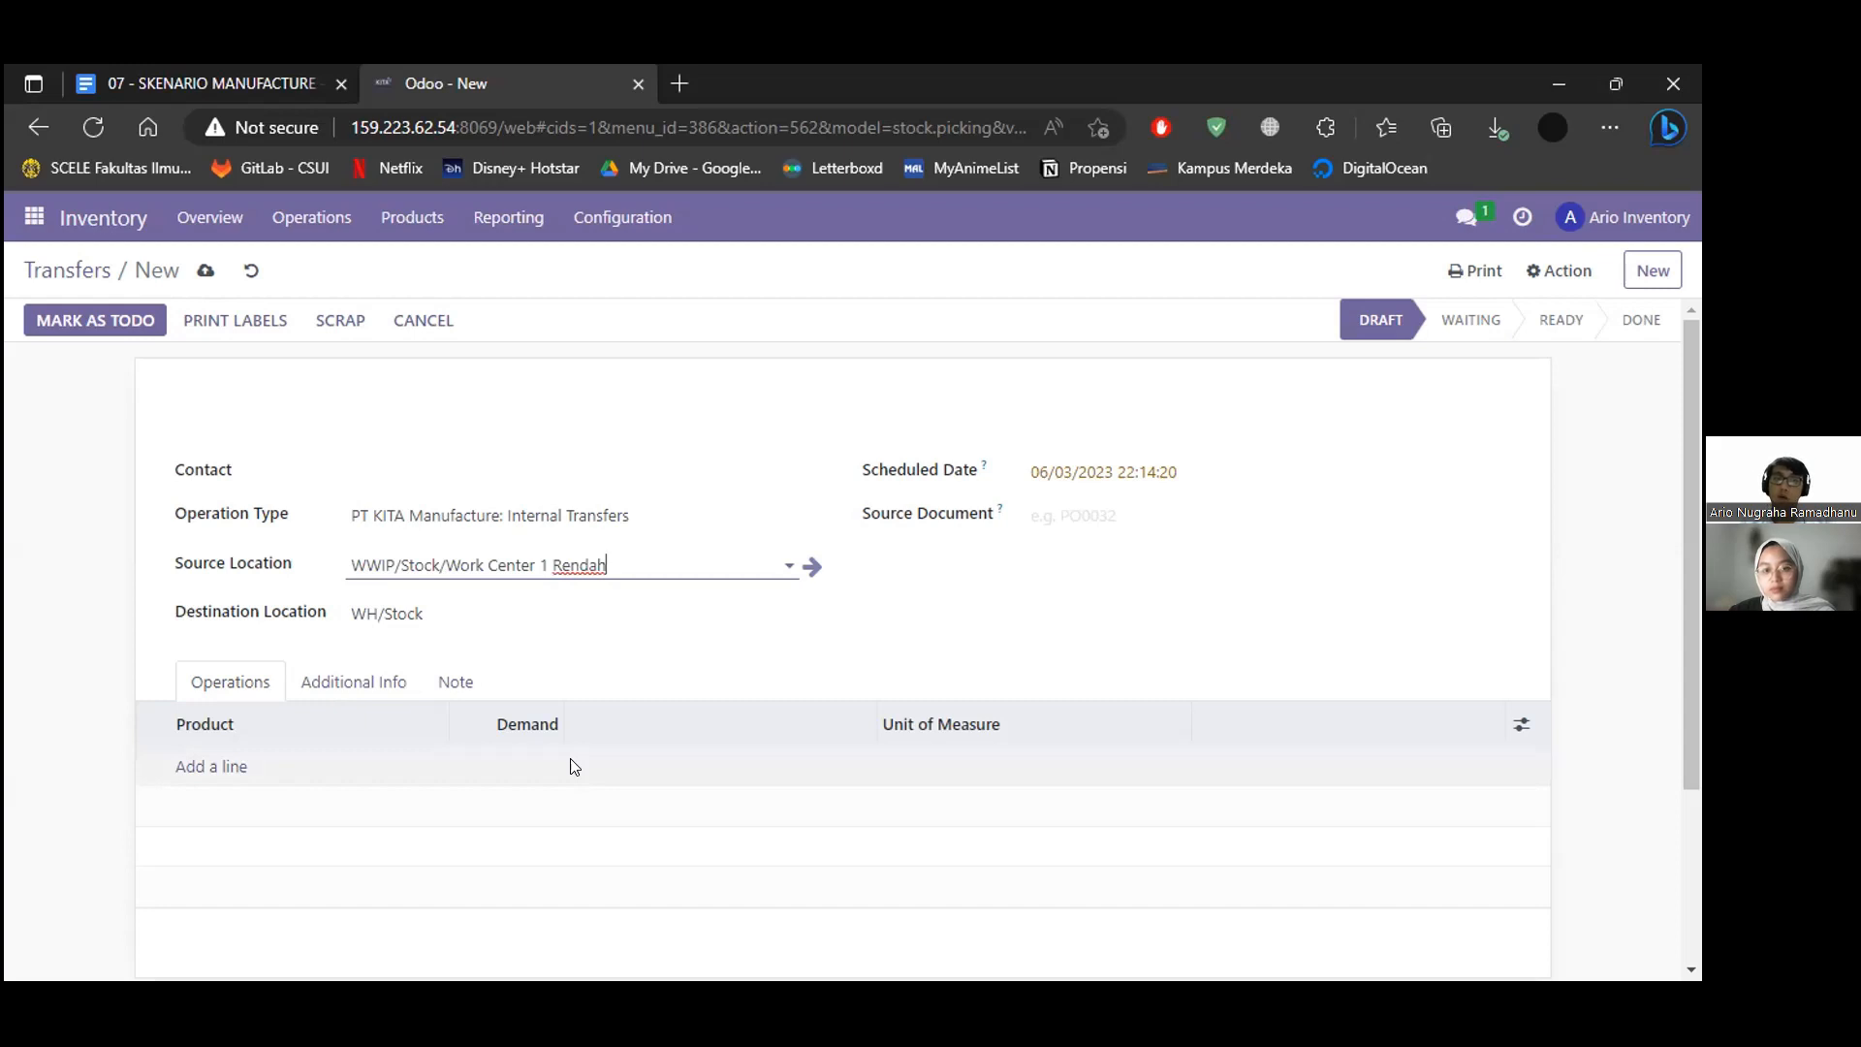
left_click(537, 618)
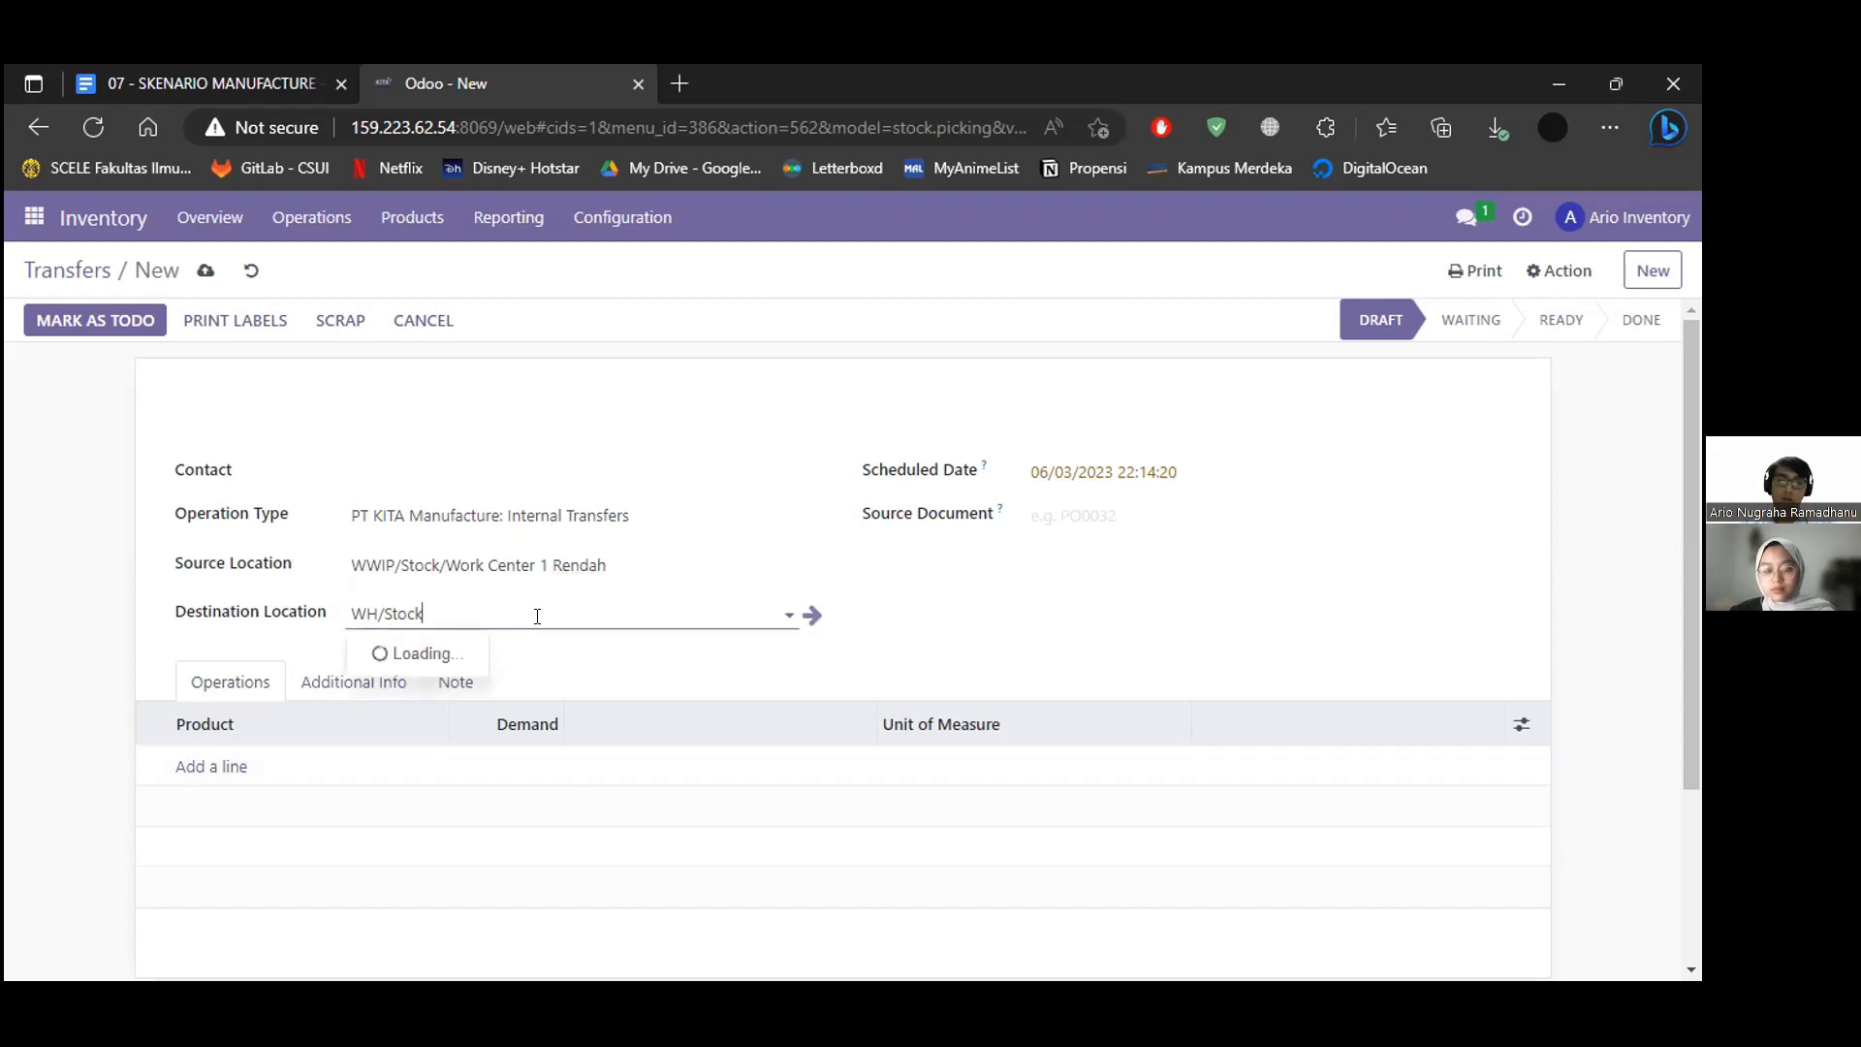
key("ctrl+a")
type("wwip")
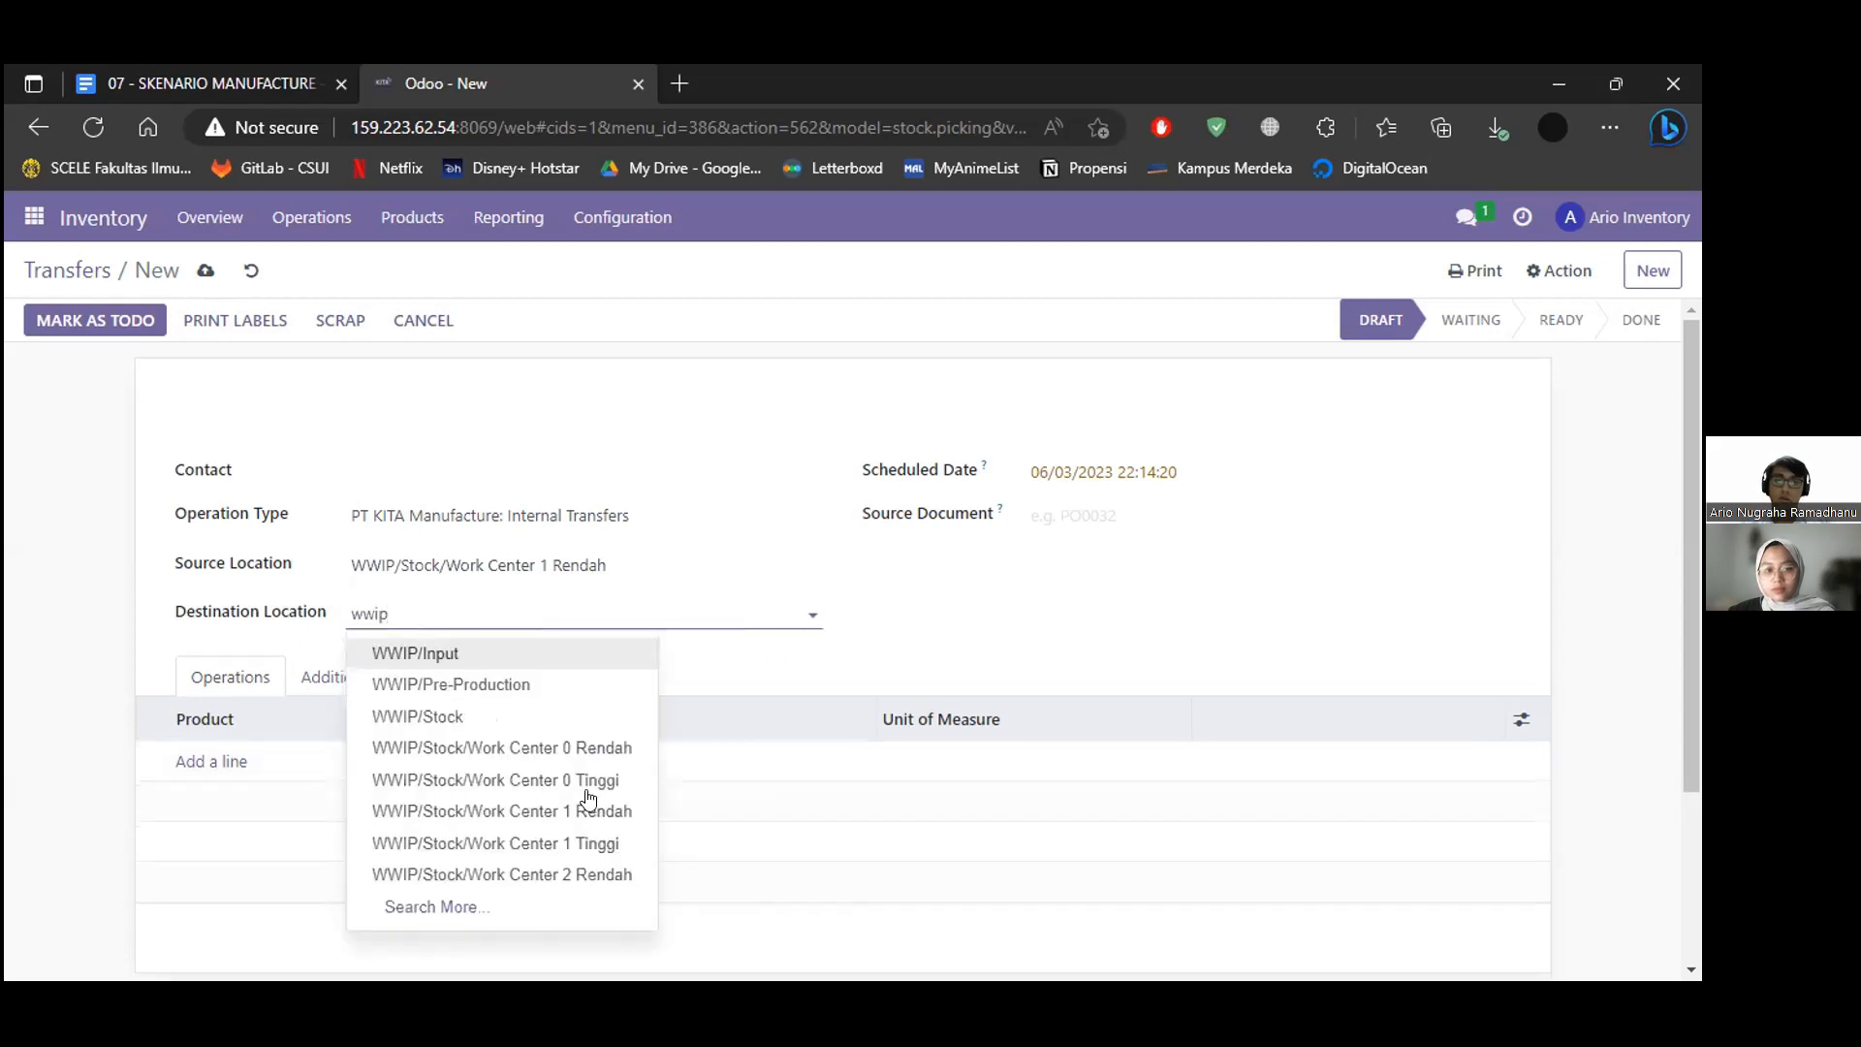
Add a line for [WIP_002] Body Mobil Rendah with a demand of 12 units, and validate the transfer.
left_click(235, 772)
type("body")
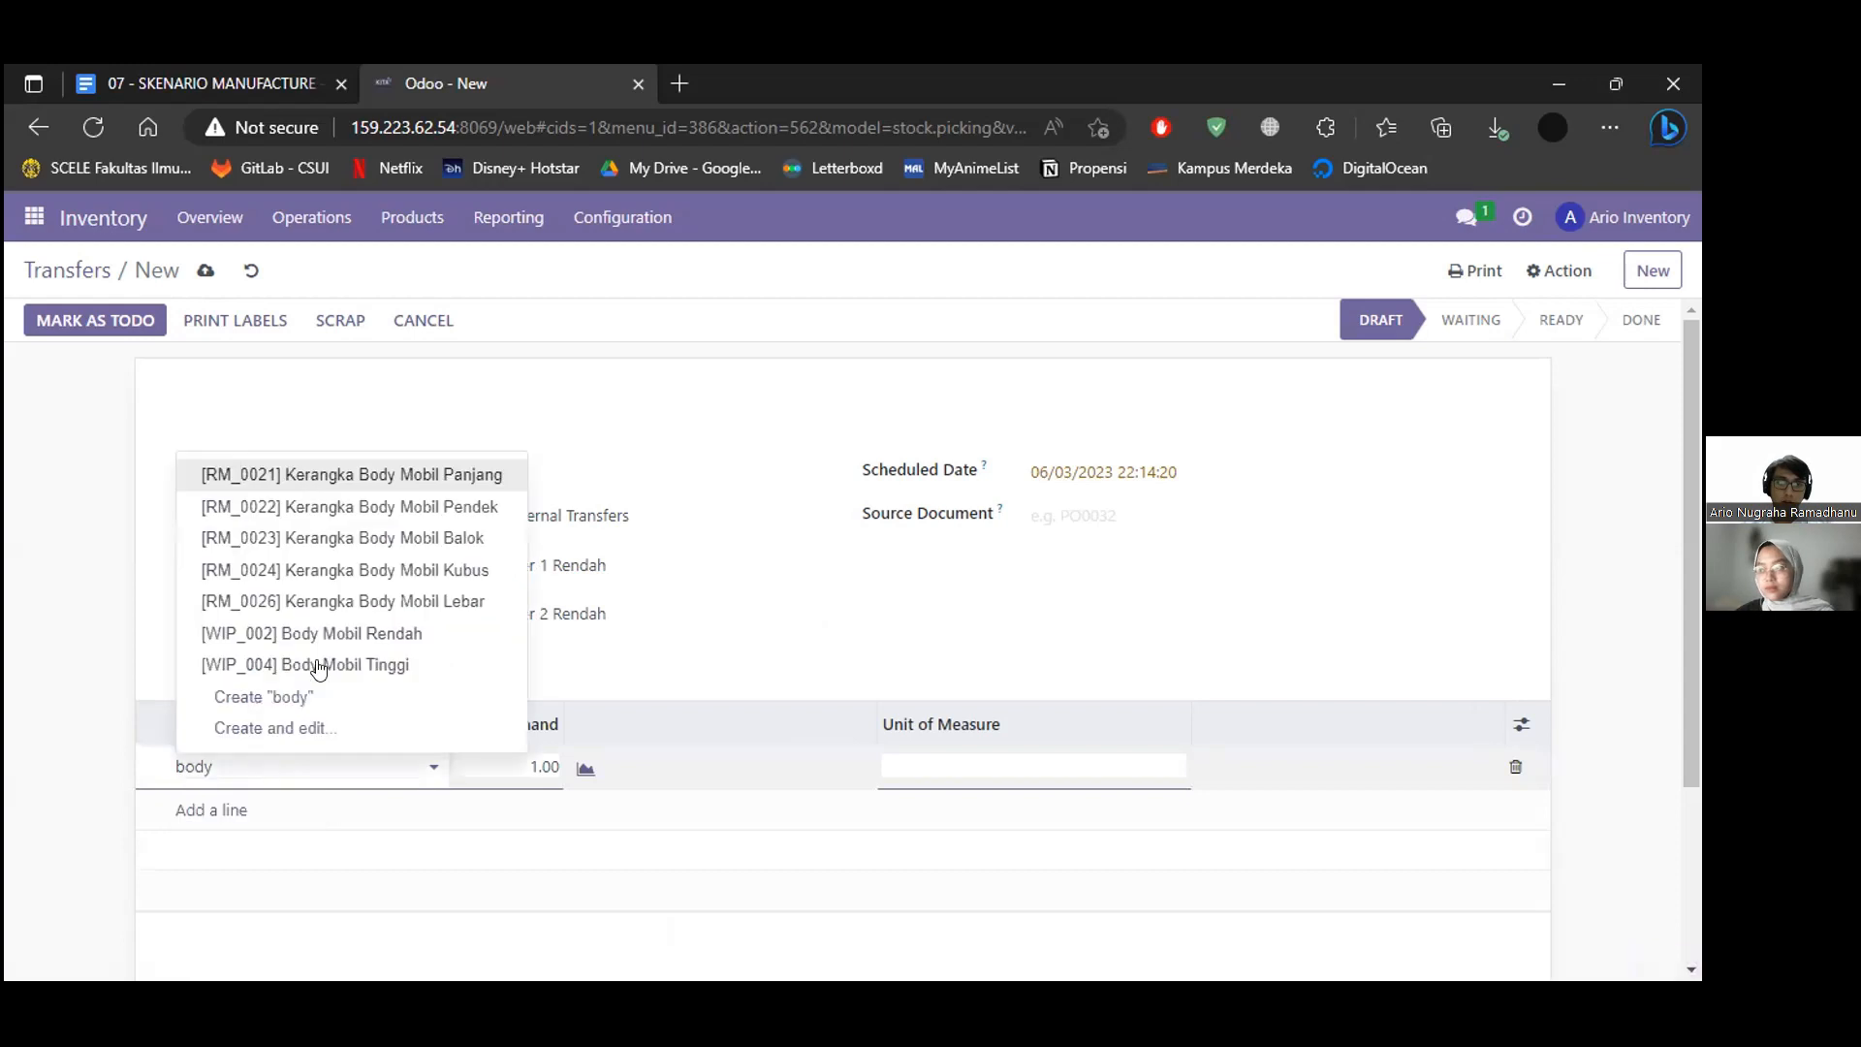
left_click(354, 638)
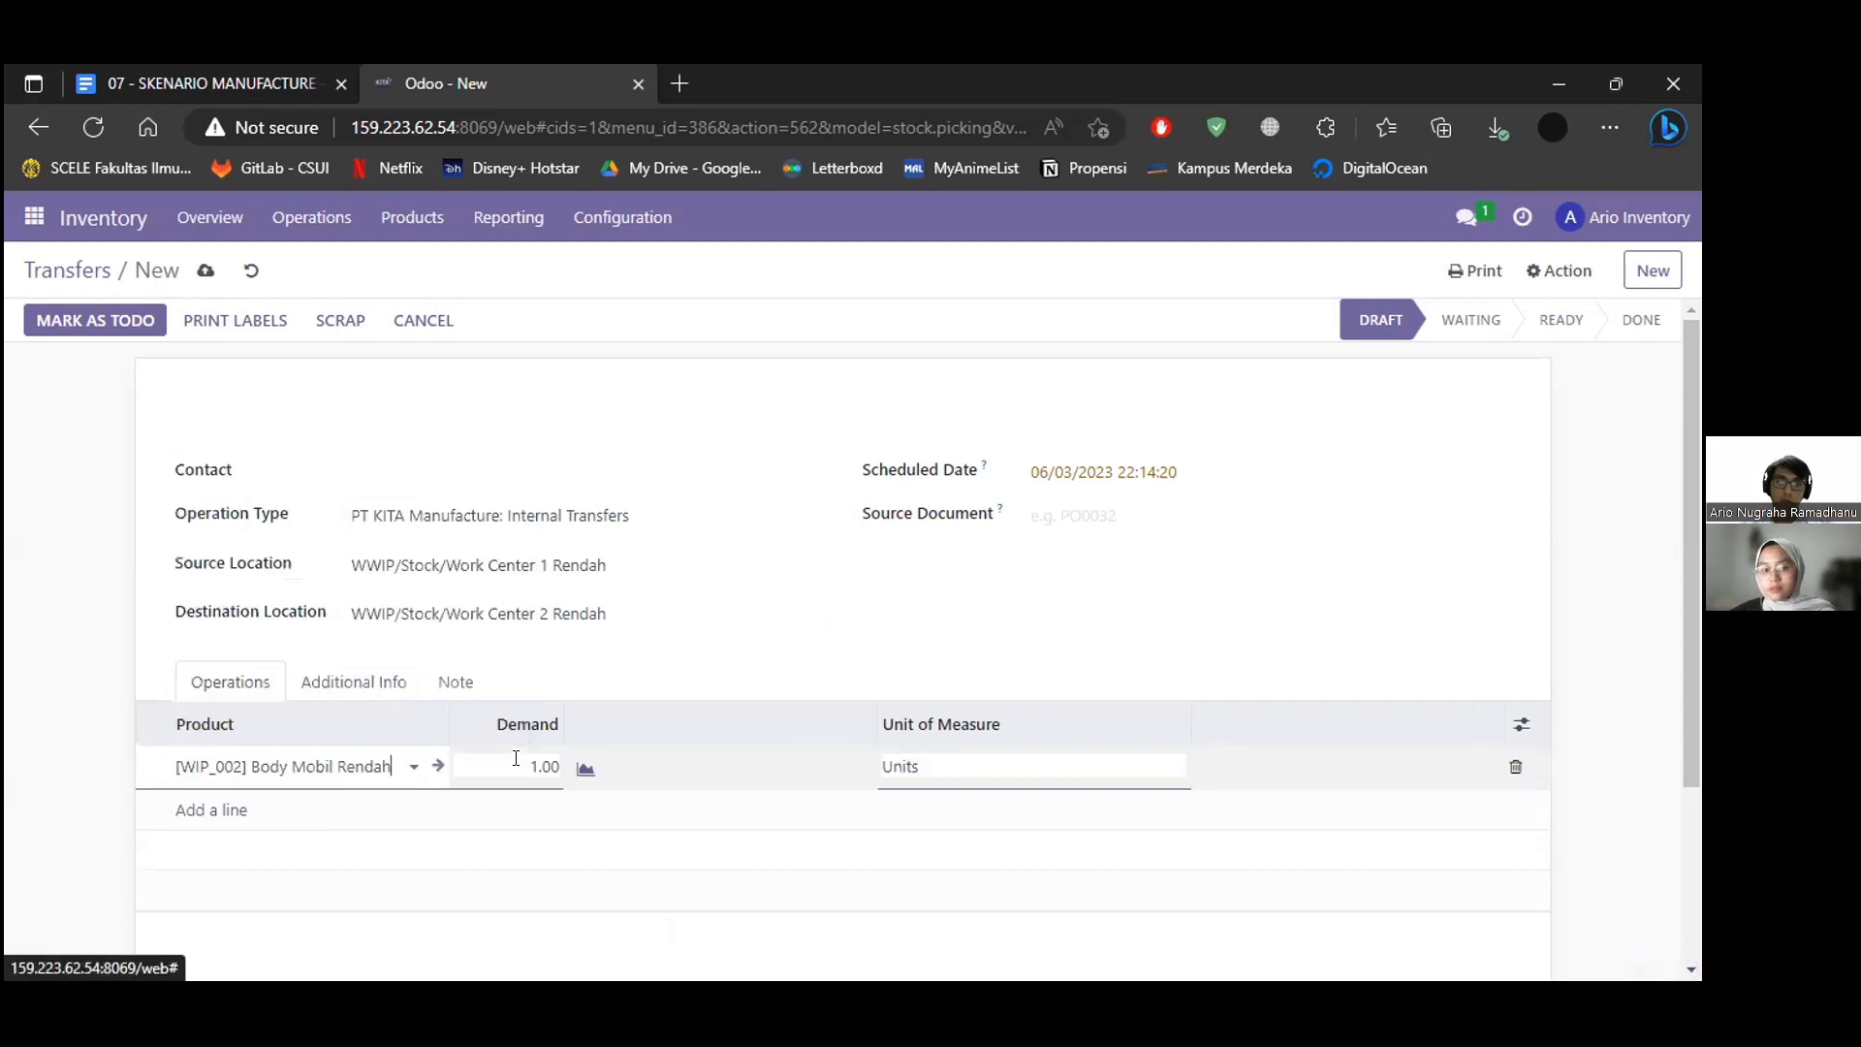
left_click(516, 758)
type("12")
left_click(762, 672)
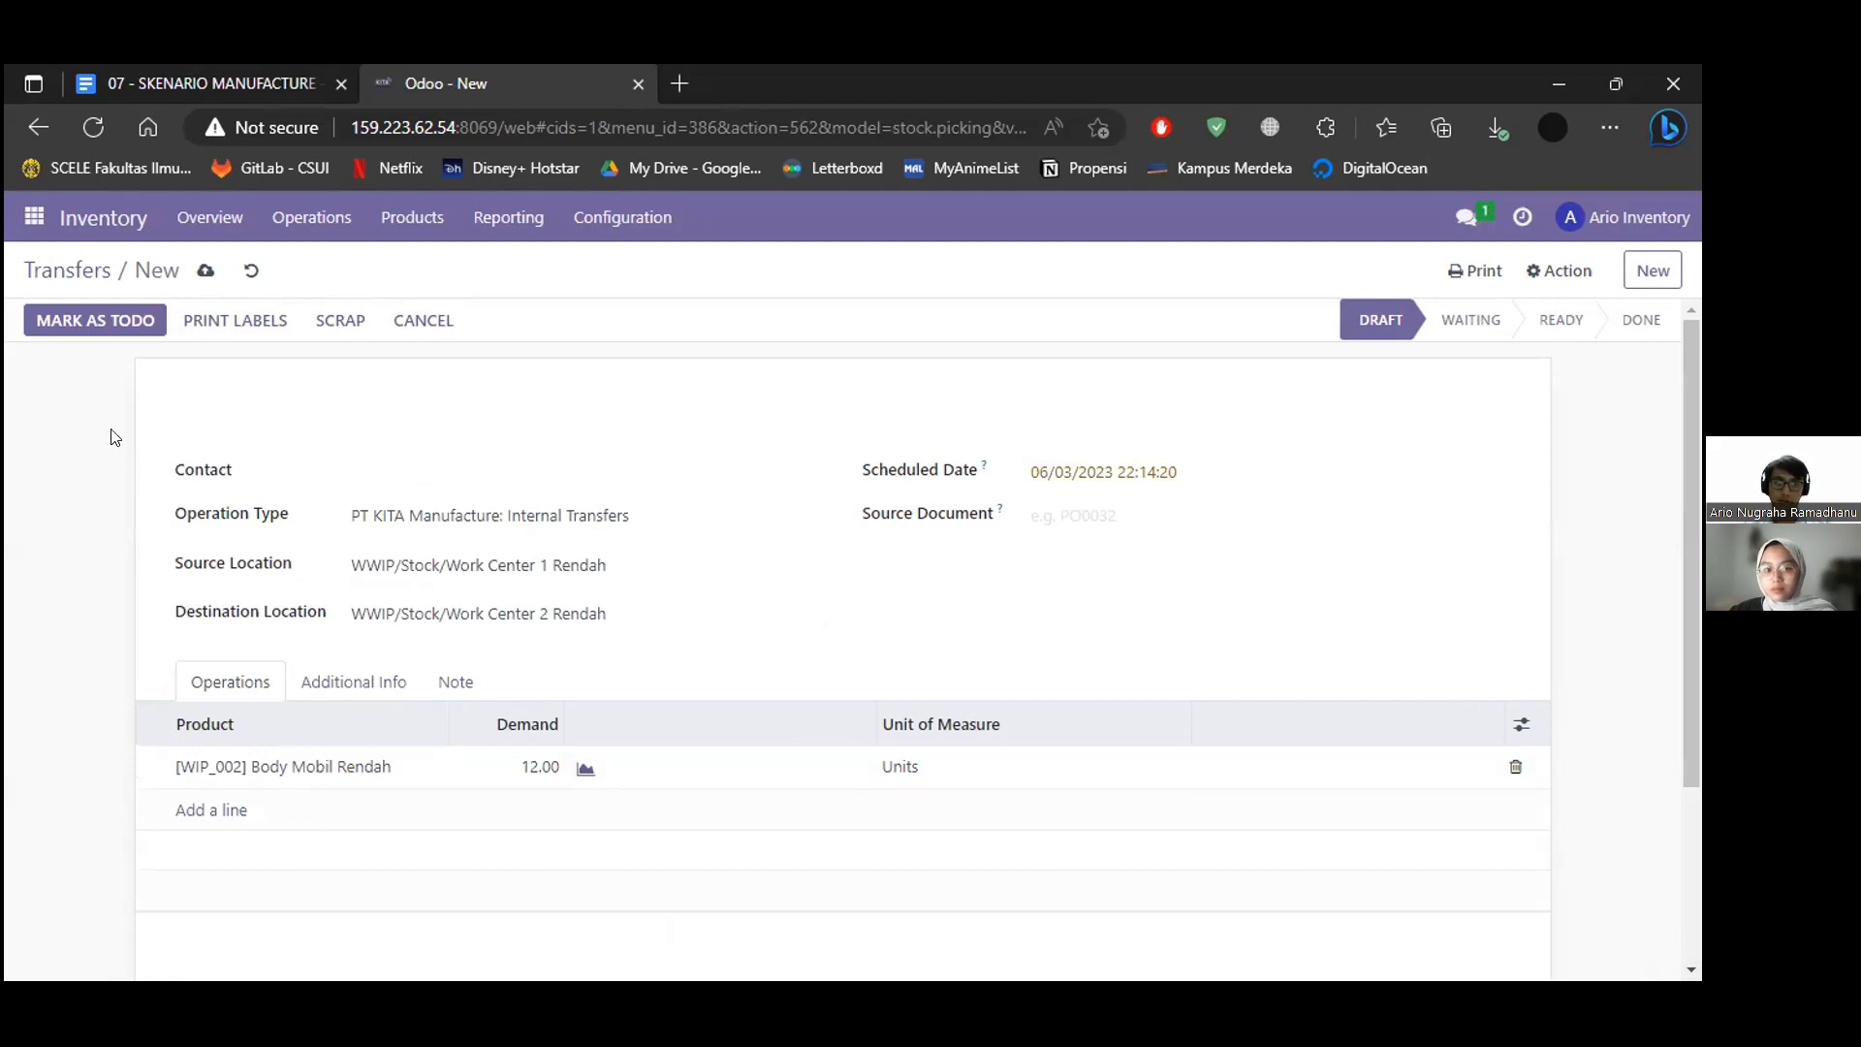
scroll(112, 438, "down", 2)
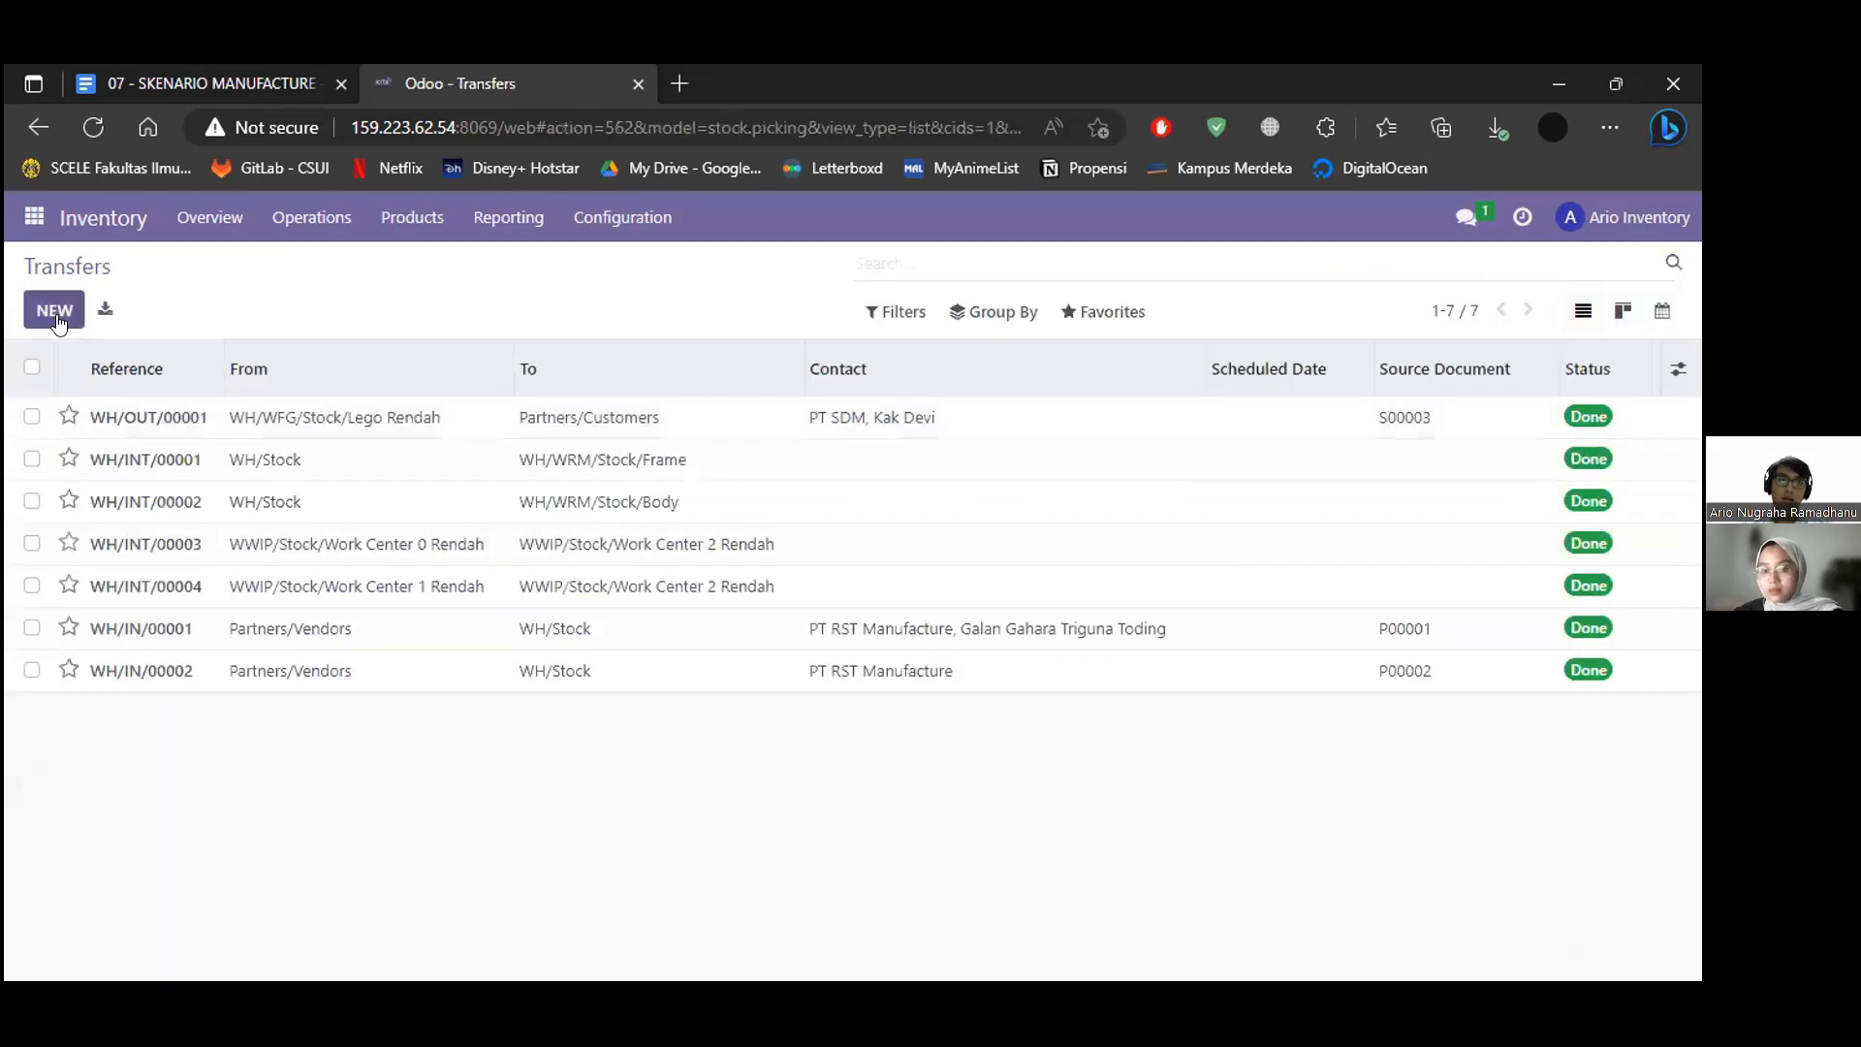
left_click(286, 424)
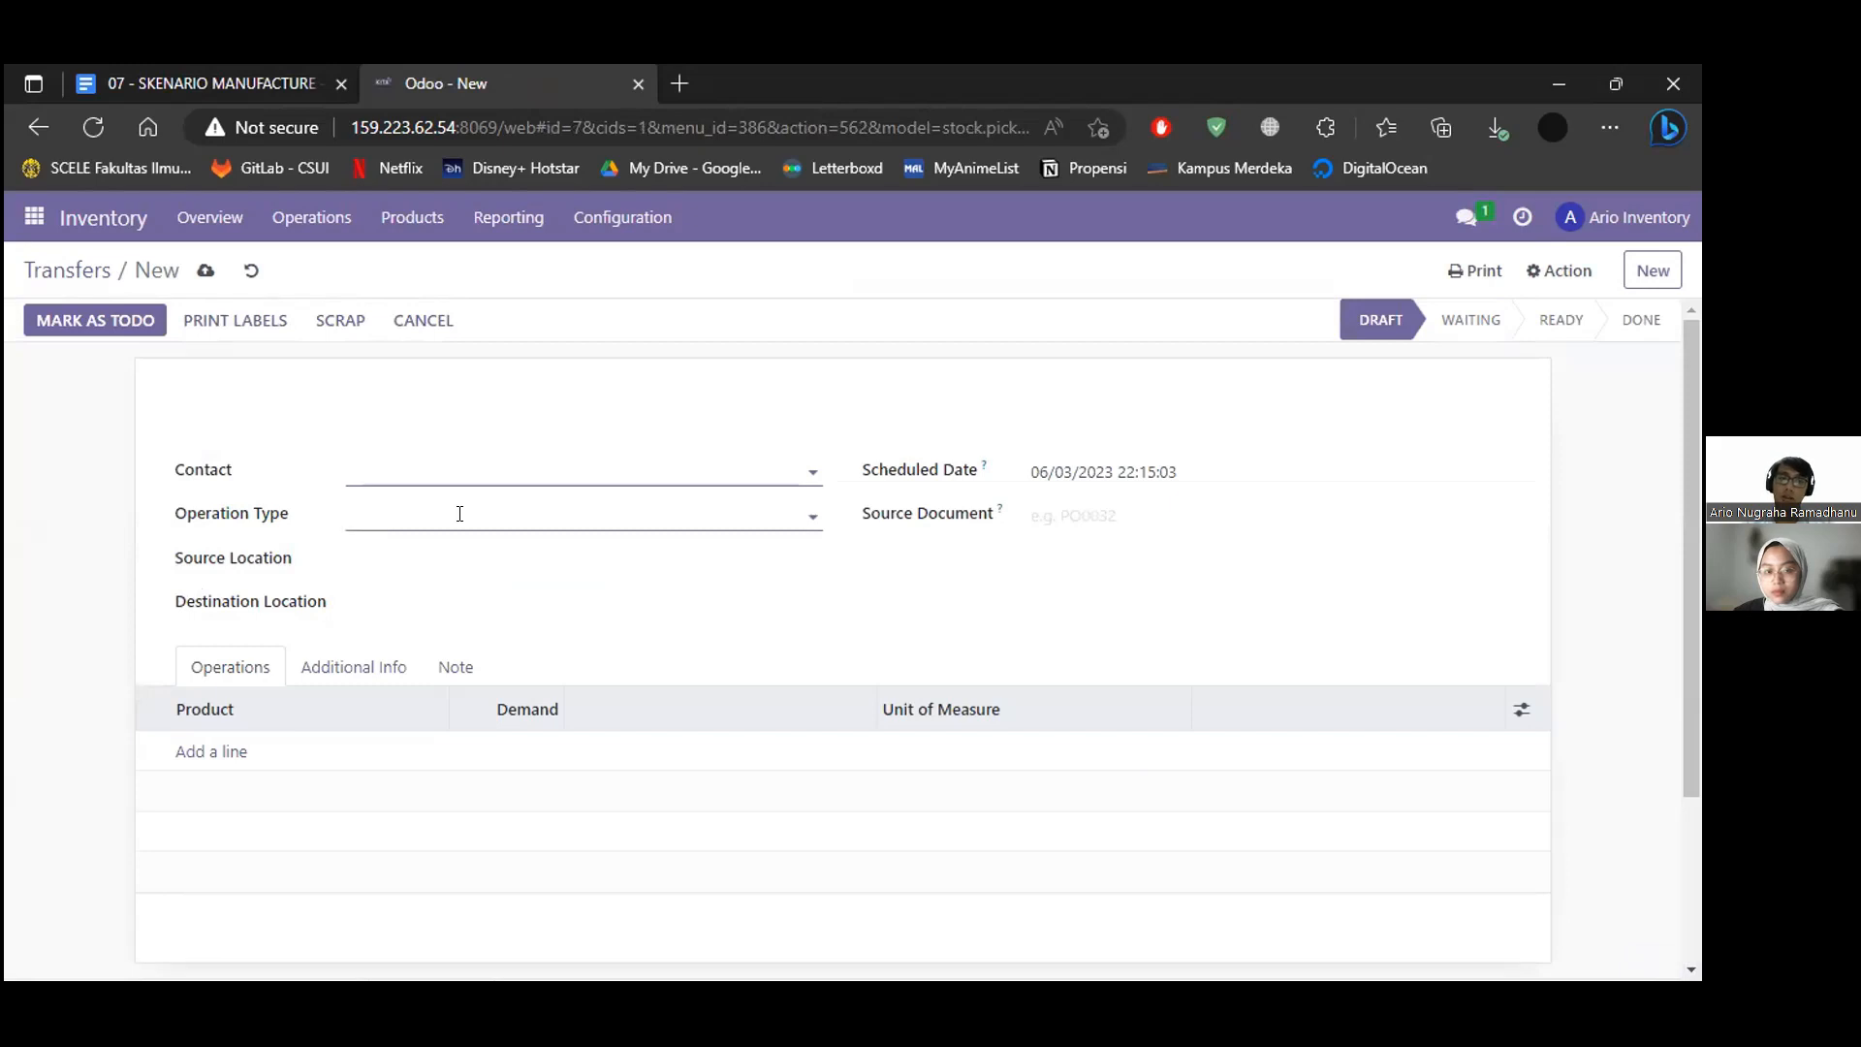
Set up another internal transfer from WWIP/Stock/Work Center 0 Tinggi to WWIP/Stock/Work Center 2 Tinggi.
left_click(460, 514)
left_click(490, 588)
left_click(438, 559)
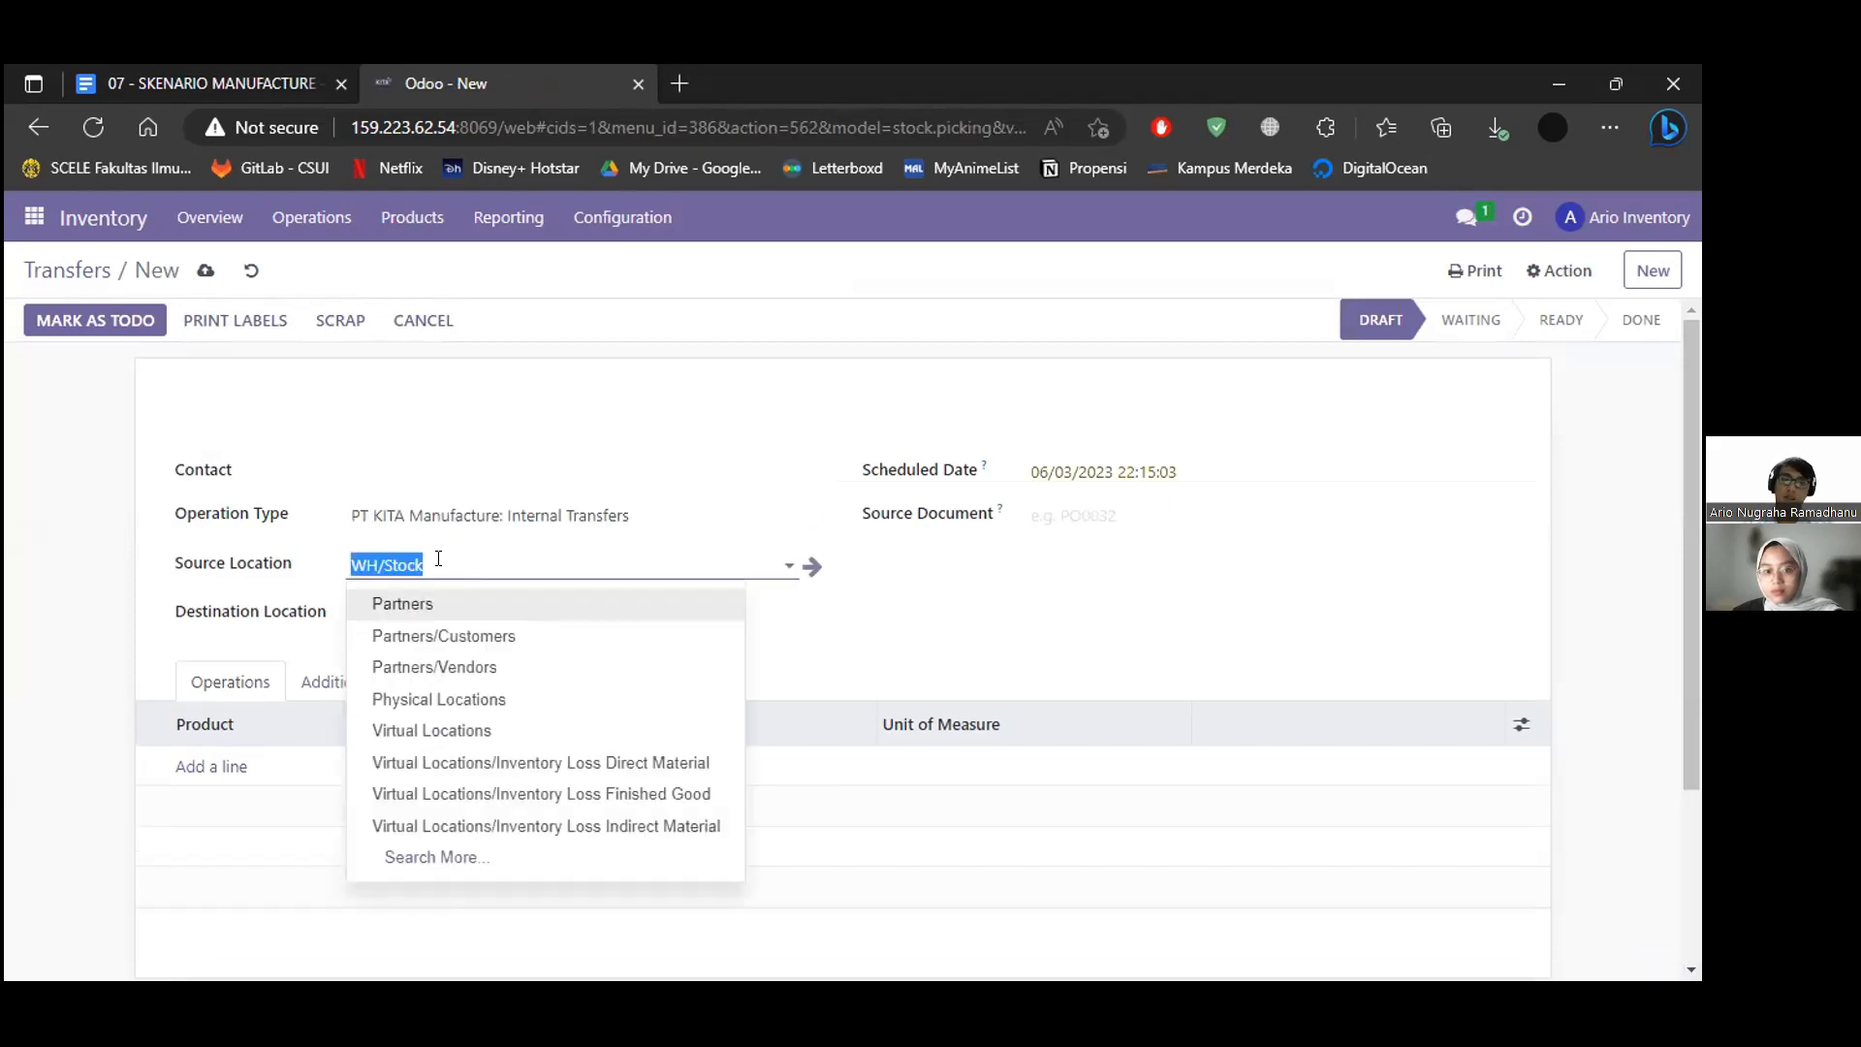
type("wwip")
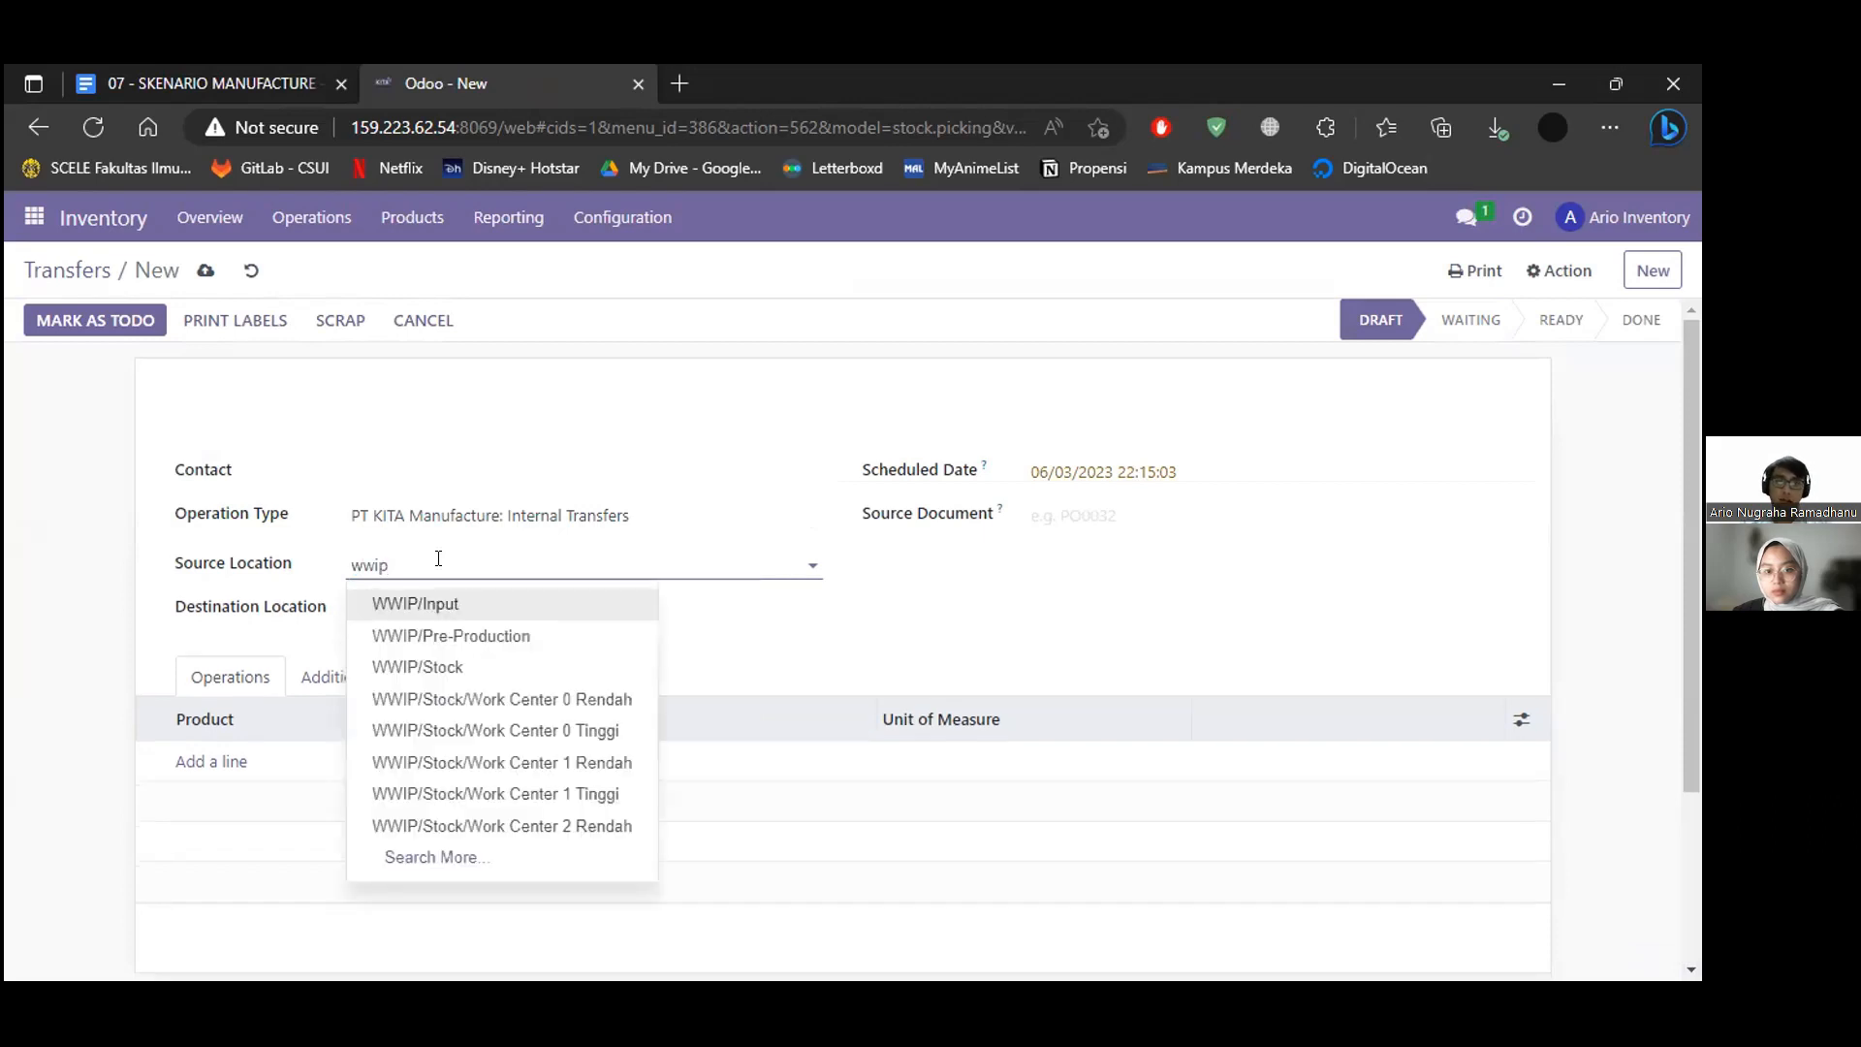
left_click(570, 734)
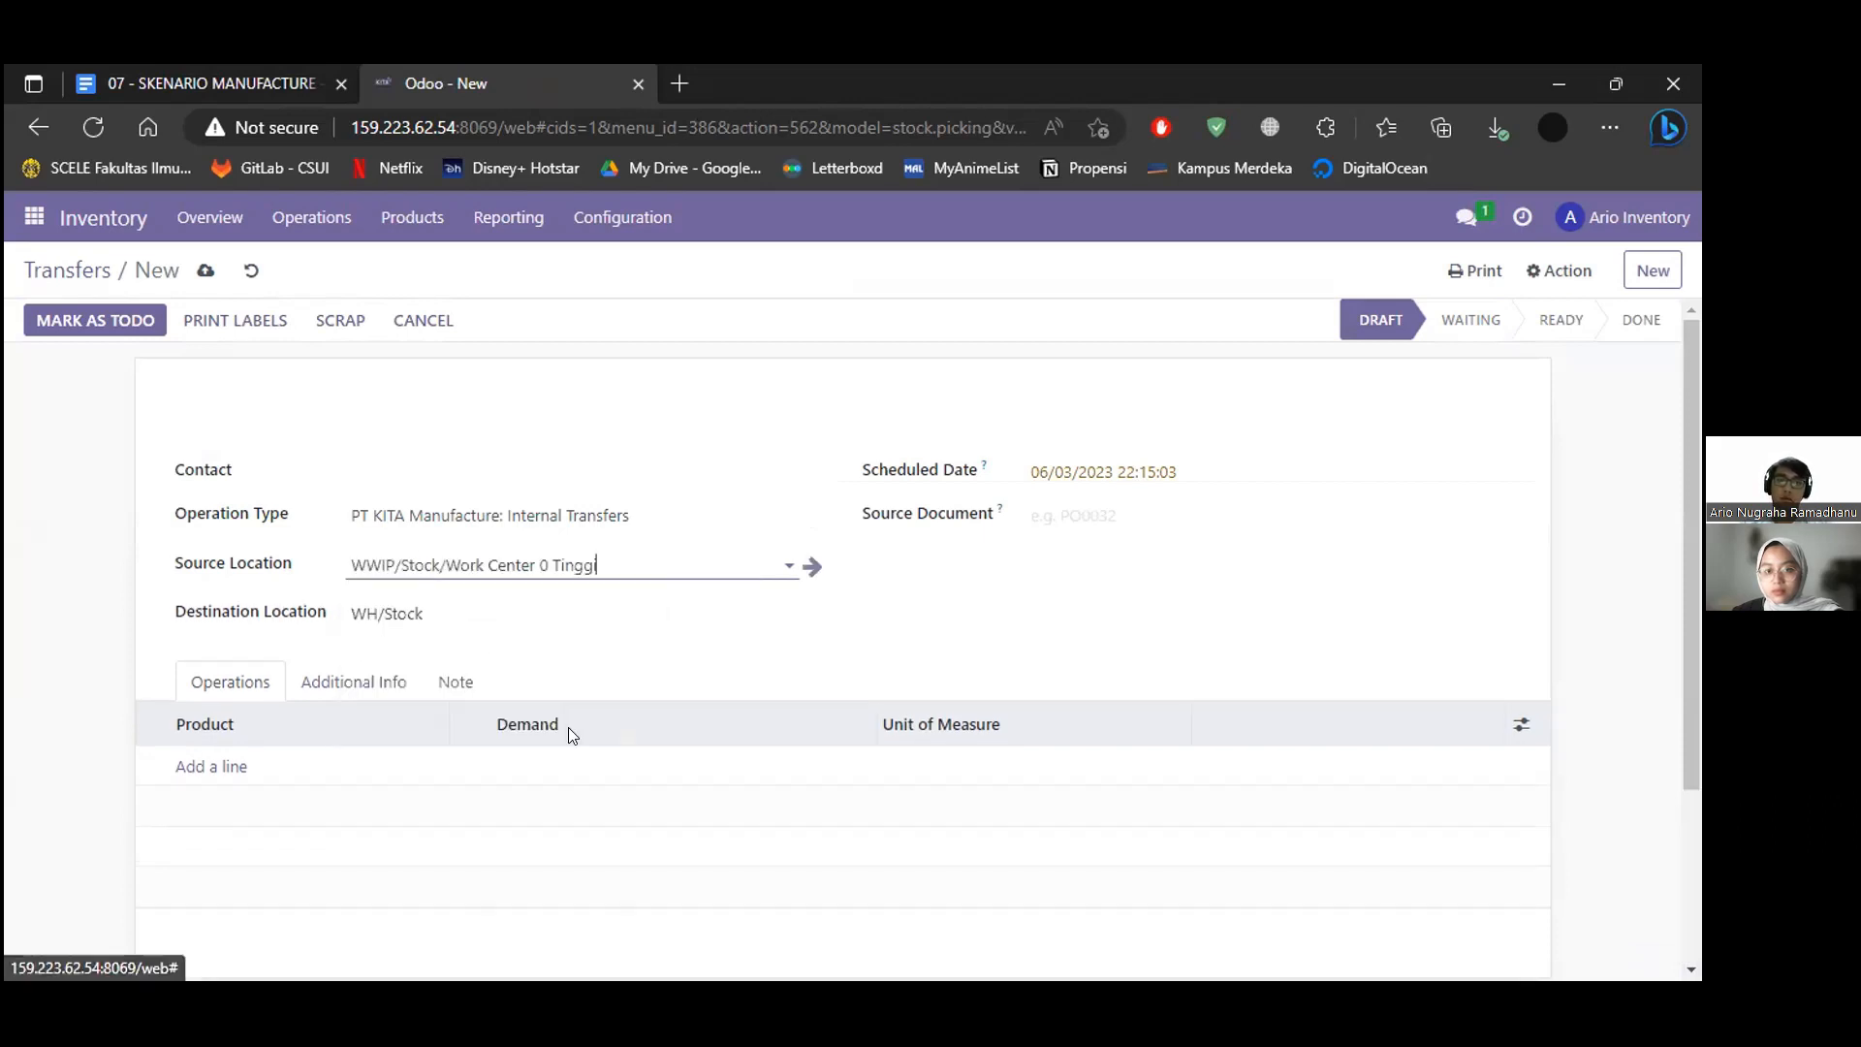
left_click(521, 615)
type("wwip")
key("Down")
key("Return")
key("ctrl+BackSpace")
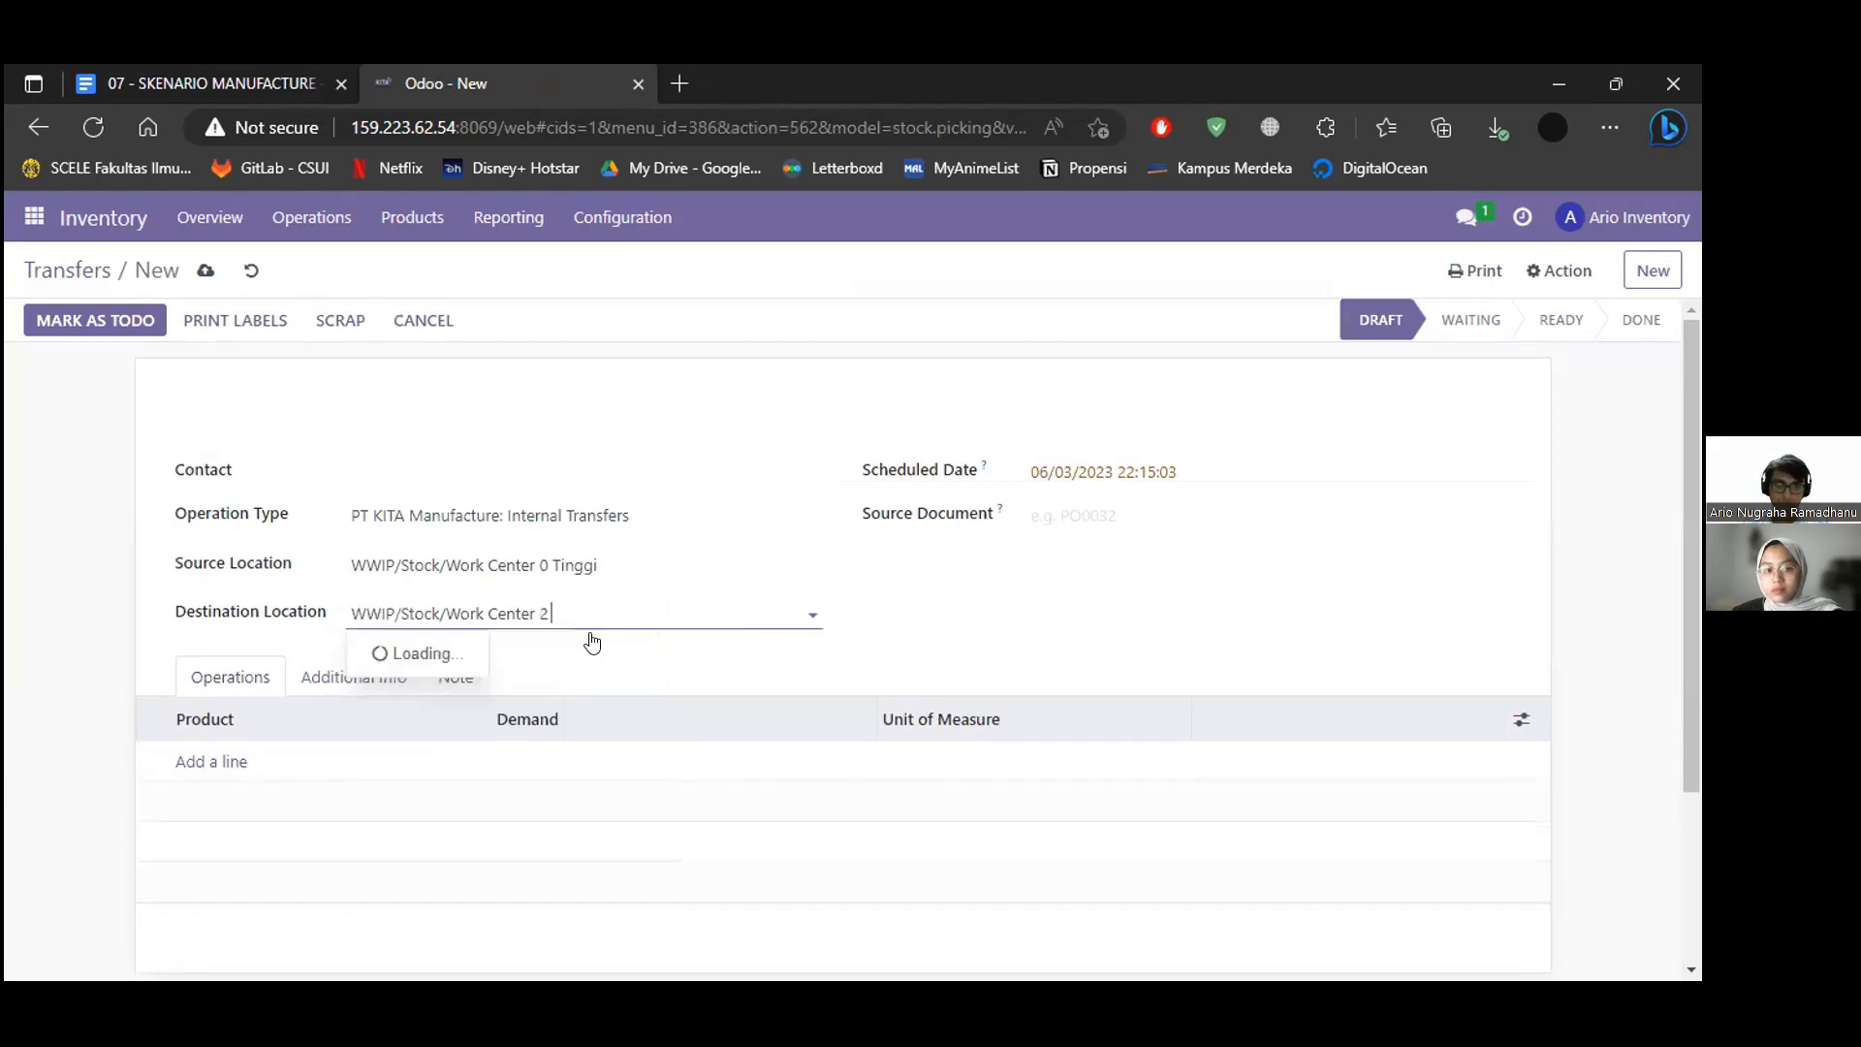
type("Tinggi")
key("Return")
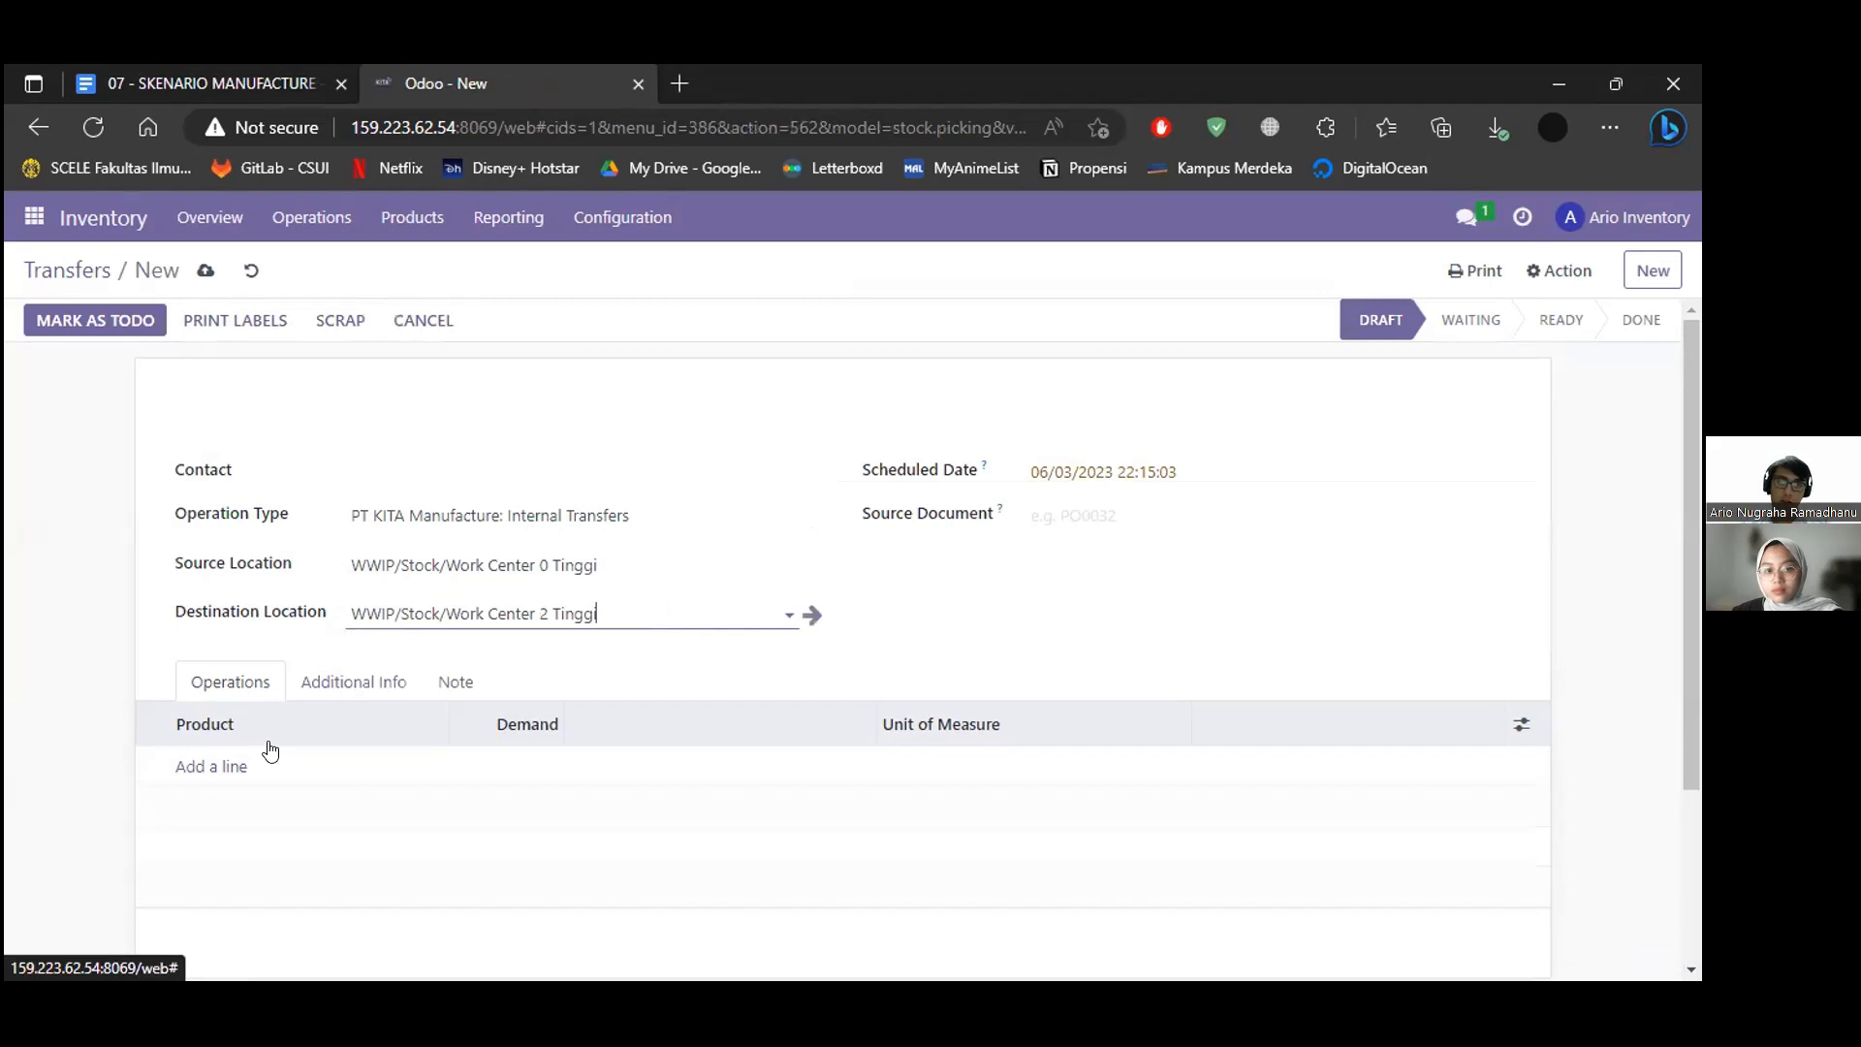
Add a product line for [WIP_003] Frame Ban Tinggi with a demand of 12 units to the transfer.
left_click(268, 754)
type("frame")
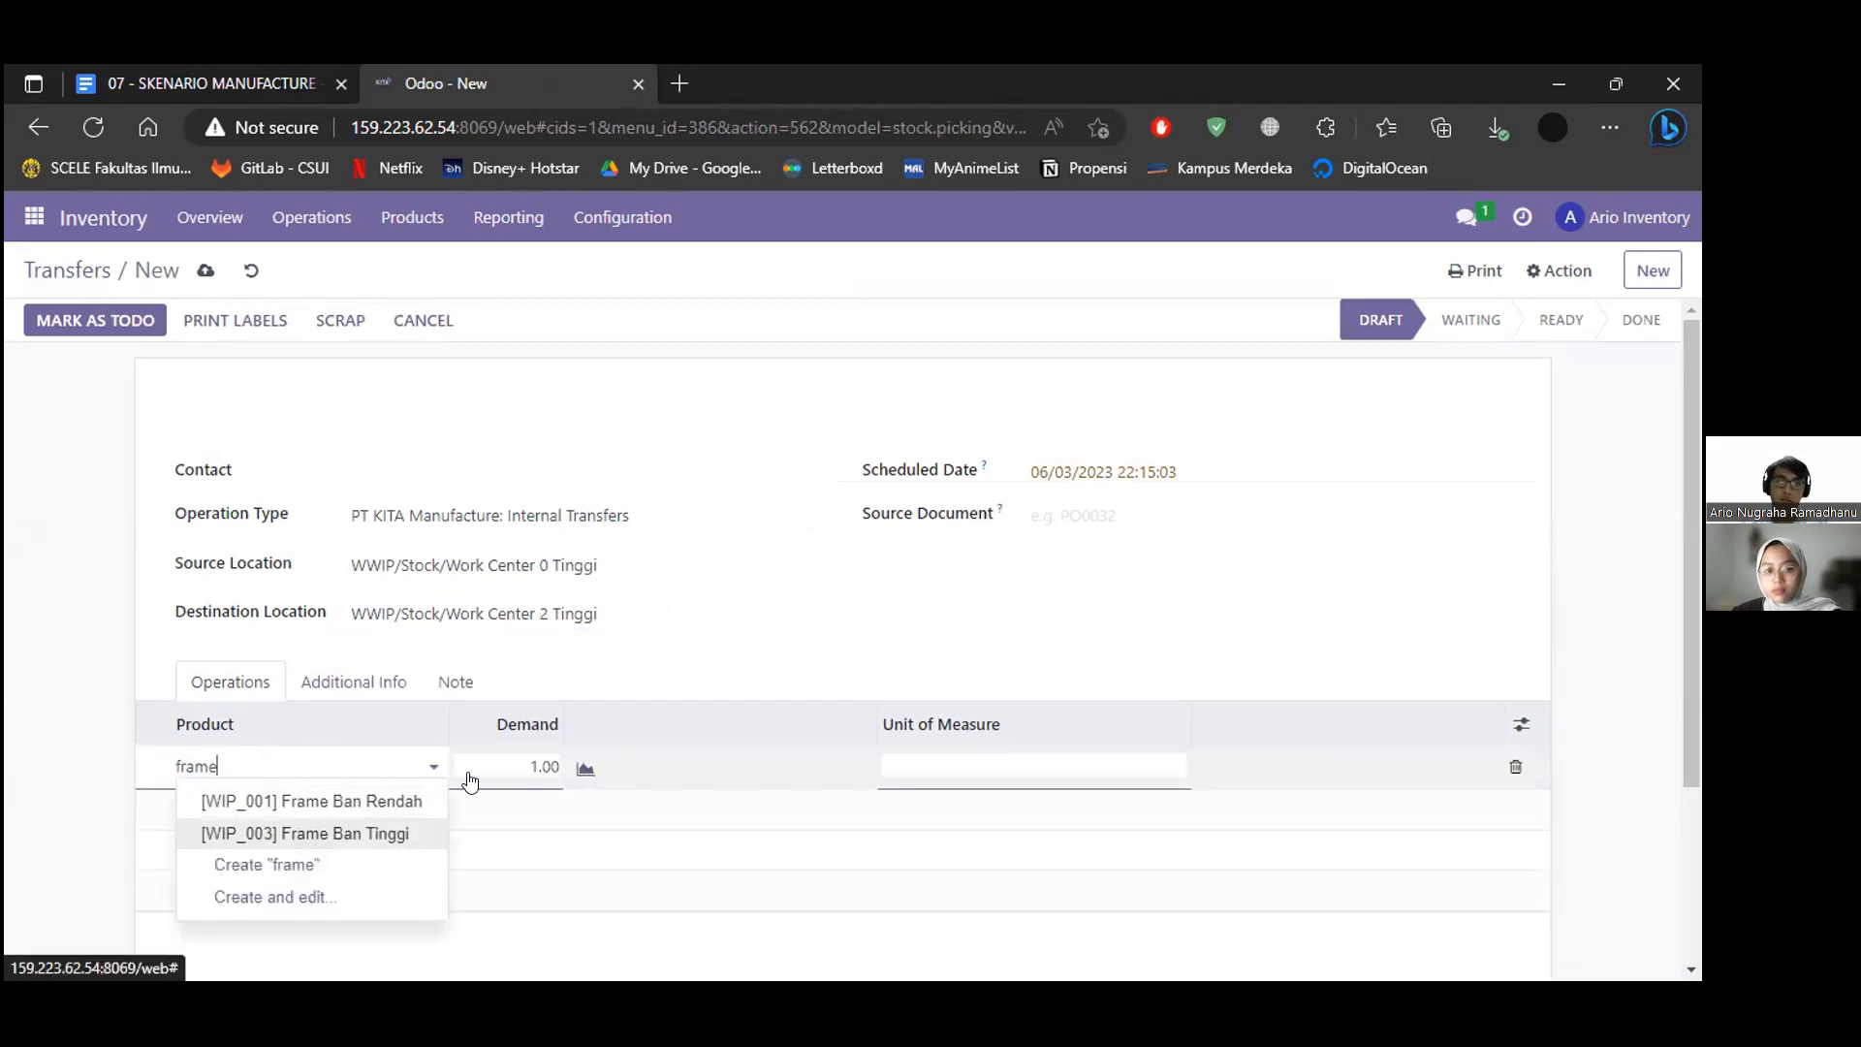
left_click(295, 833)
left_click(535, 761)
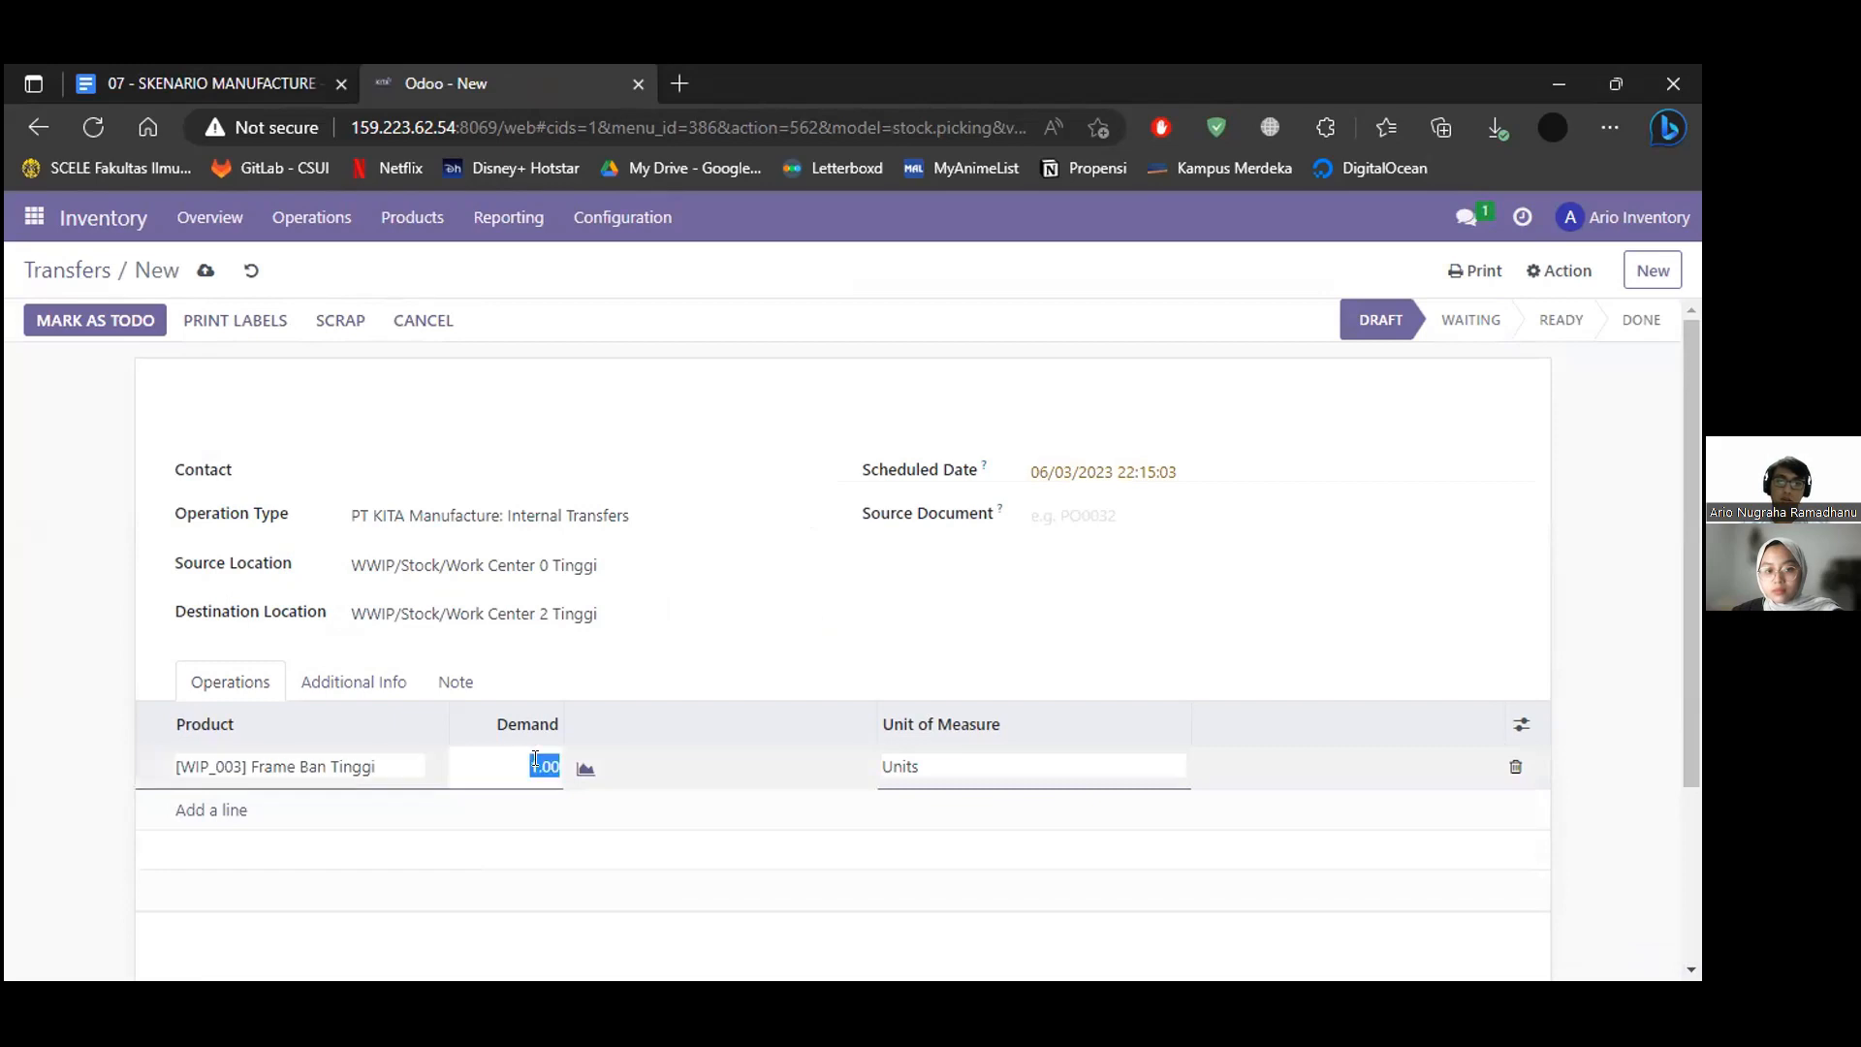
type("12")
left_click(801, 639)
Mark the Frame Ban Tinggi transfer as to do, and validate it by processing all quantities immediately.
scroll(693, 764, "down", 2)
scroll(456, 596, "up", 1)
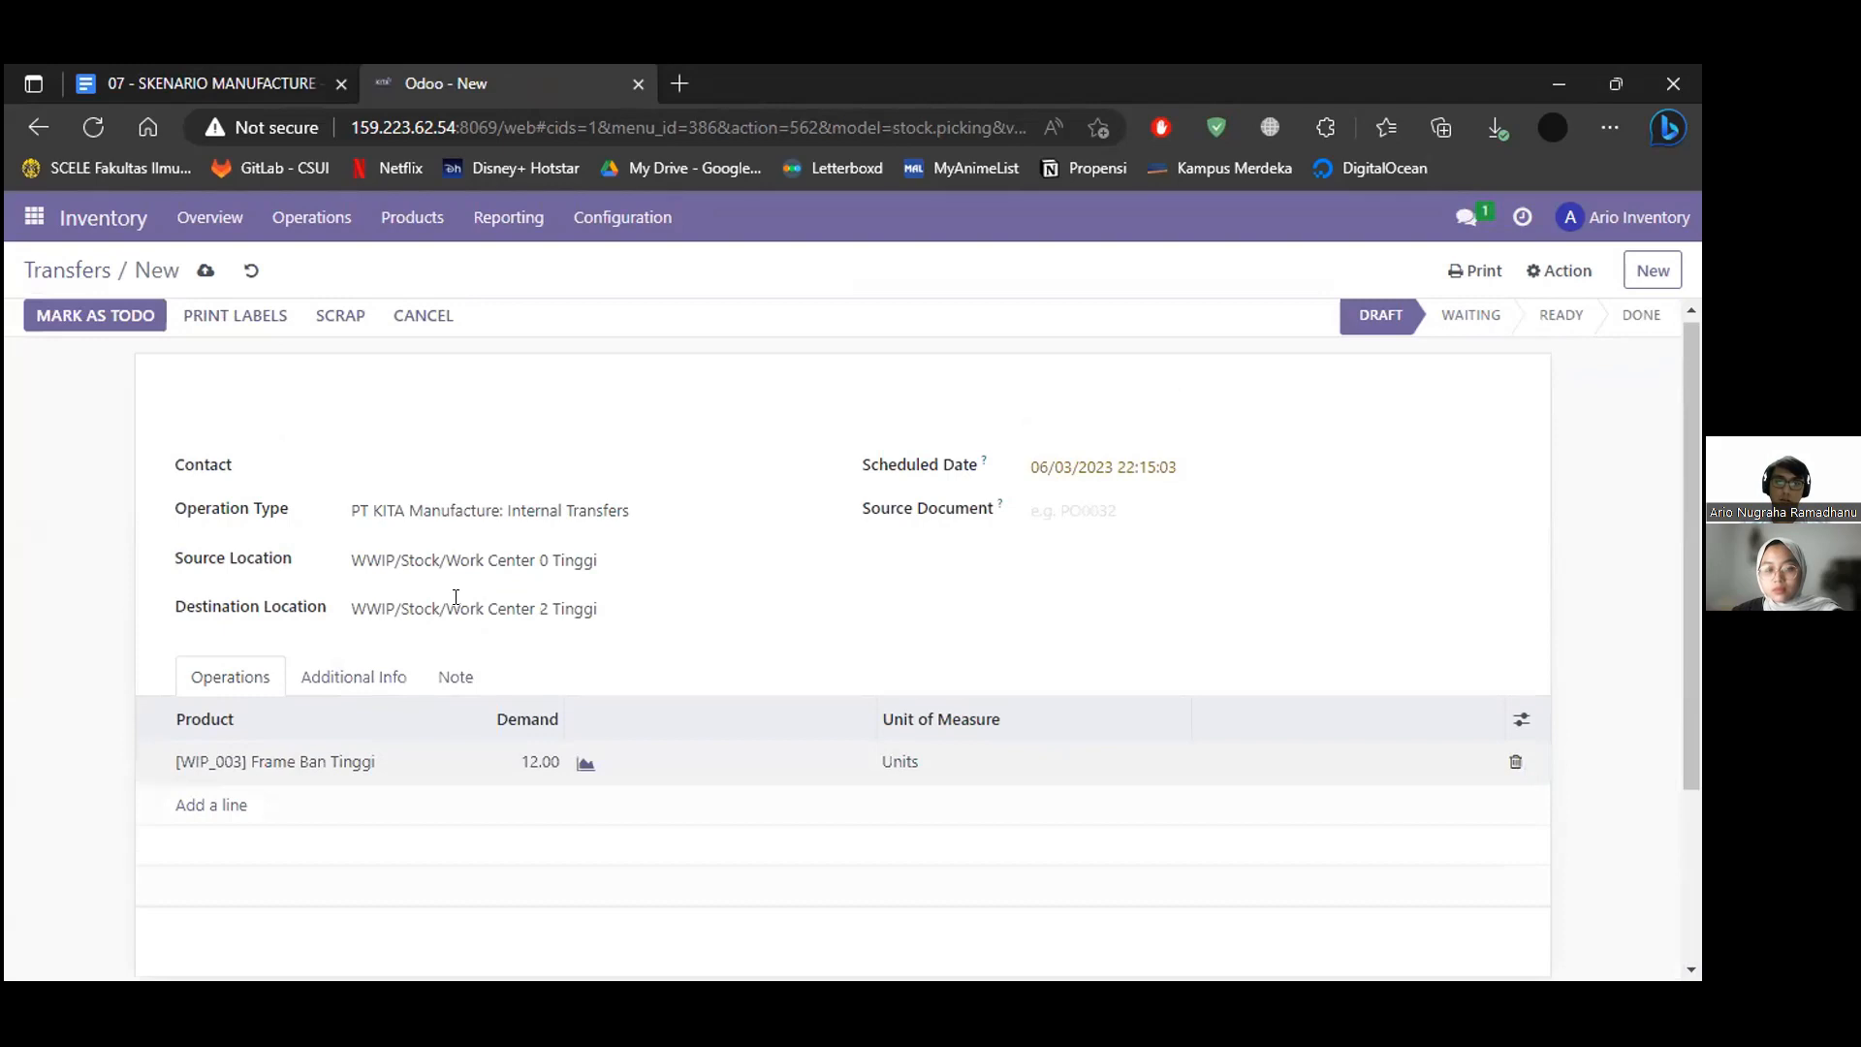
left_click(84, 333)
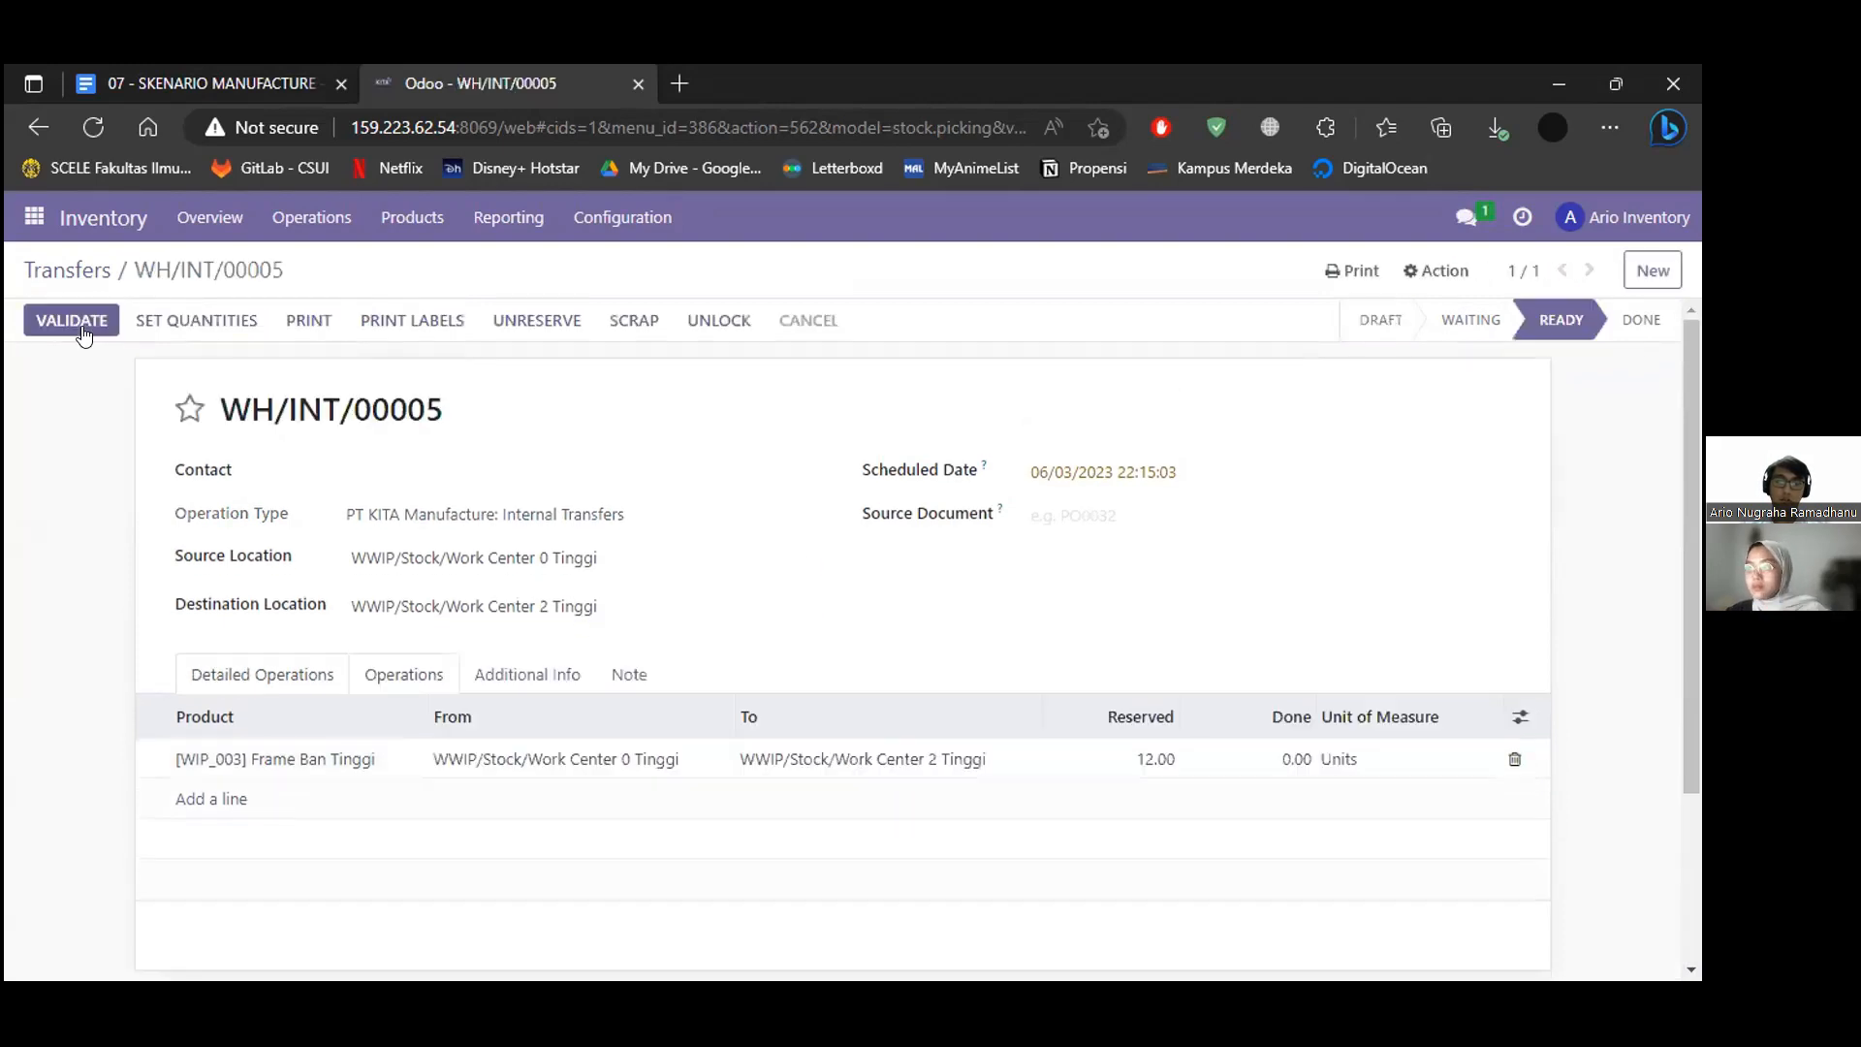
left_click(83, 333)
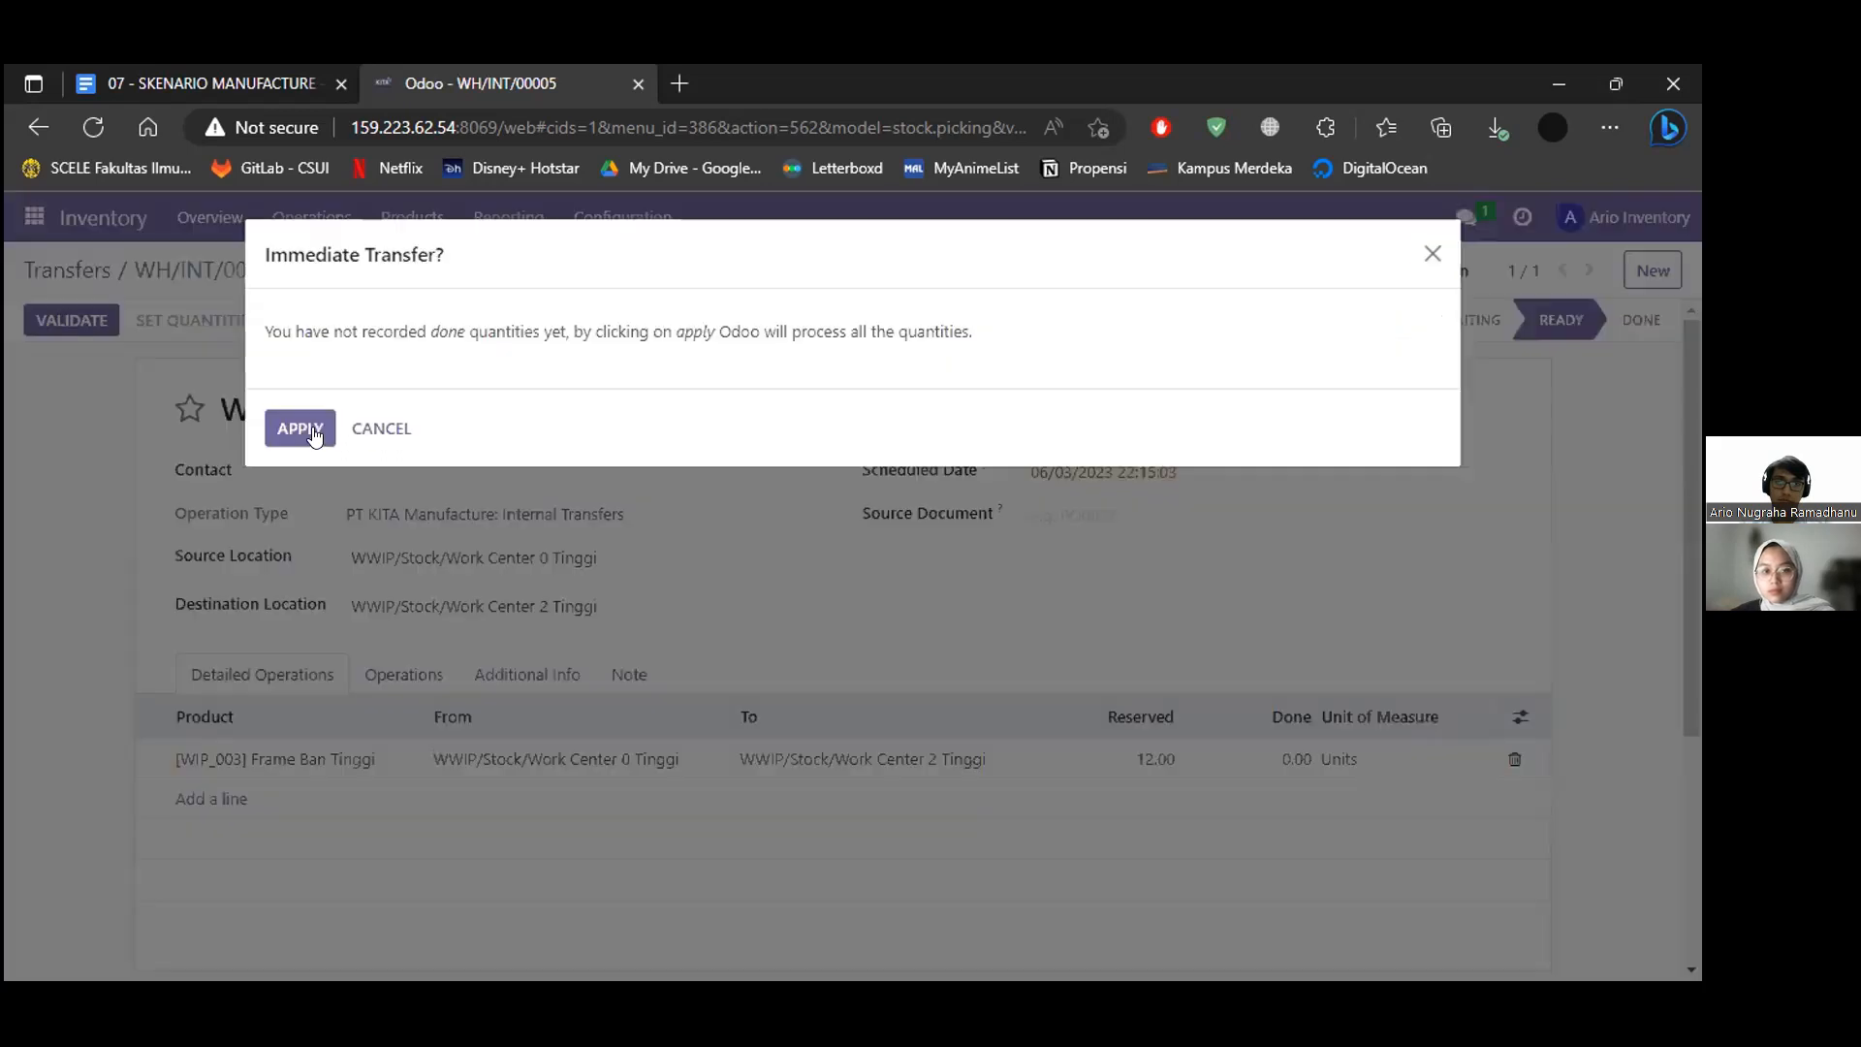
left_click(300, 428)
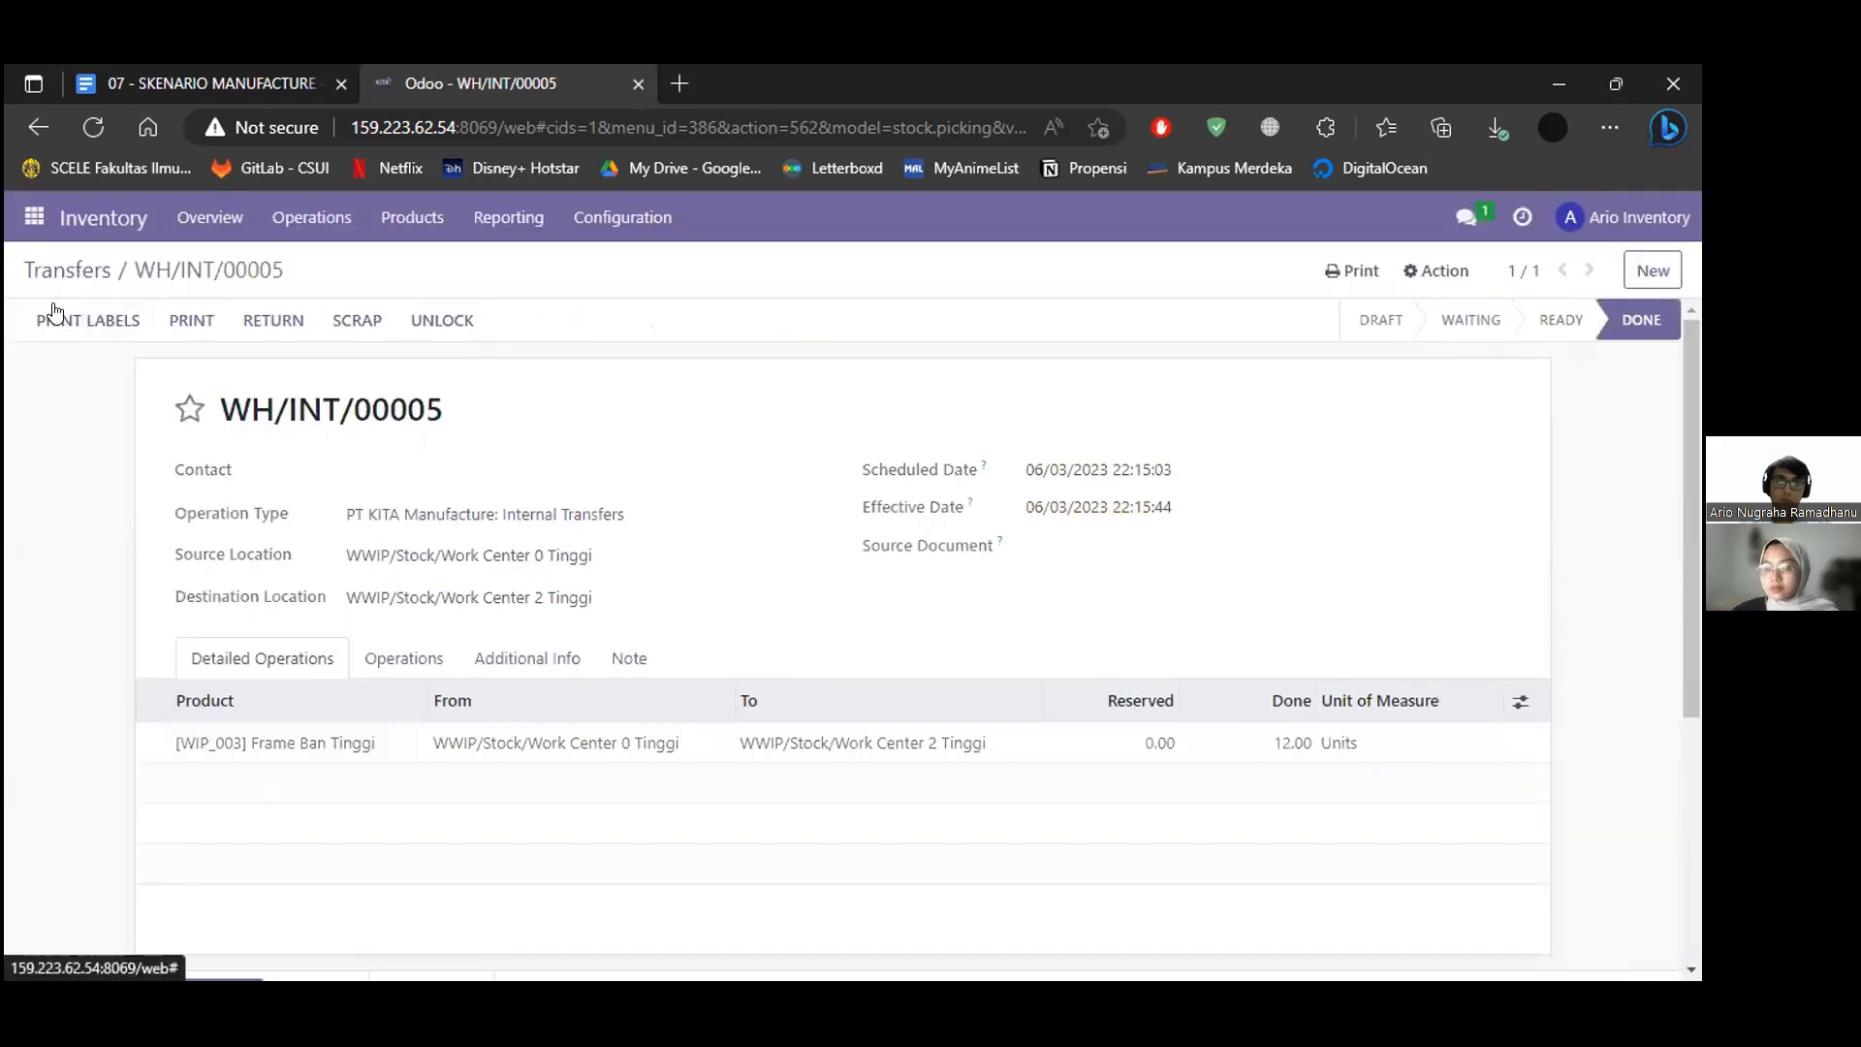
Create a new internal transfer with WWIP/Stock/Work Center 1 Tinggi as the source location.
left_click(66, 271)
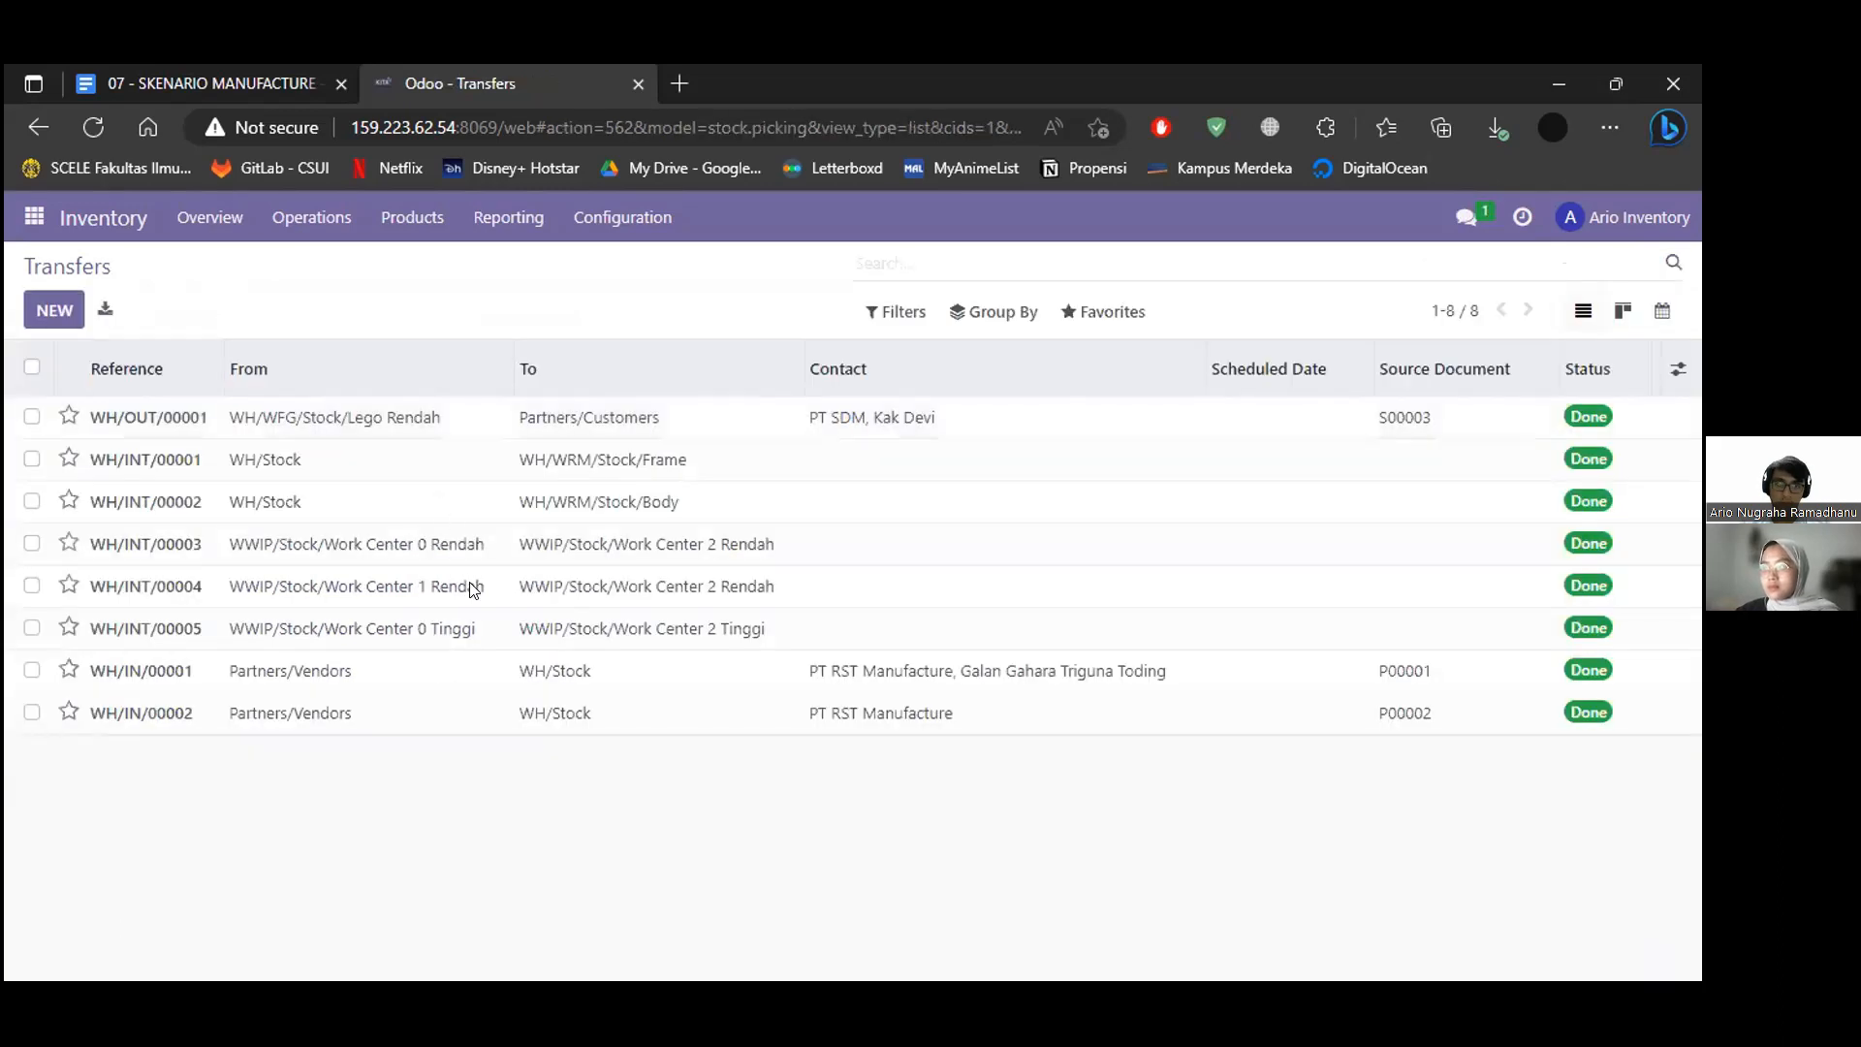
left_click(55, 310)
left_click(463, 515)
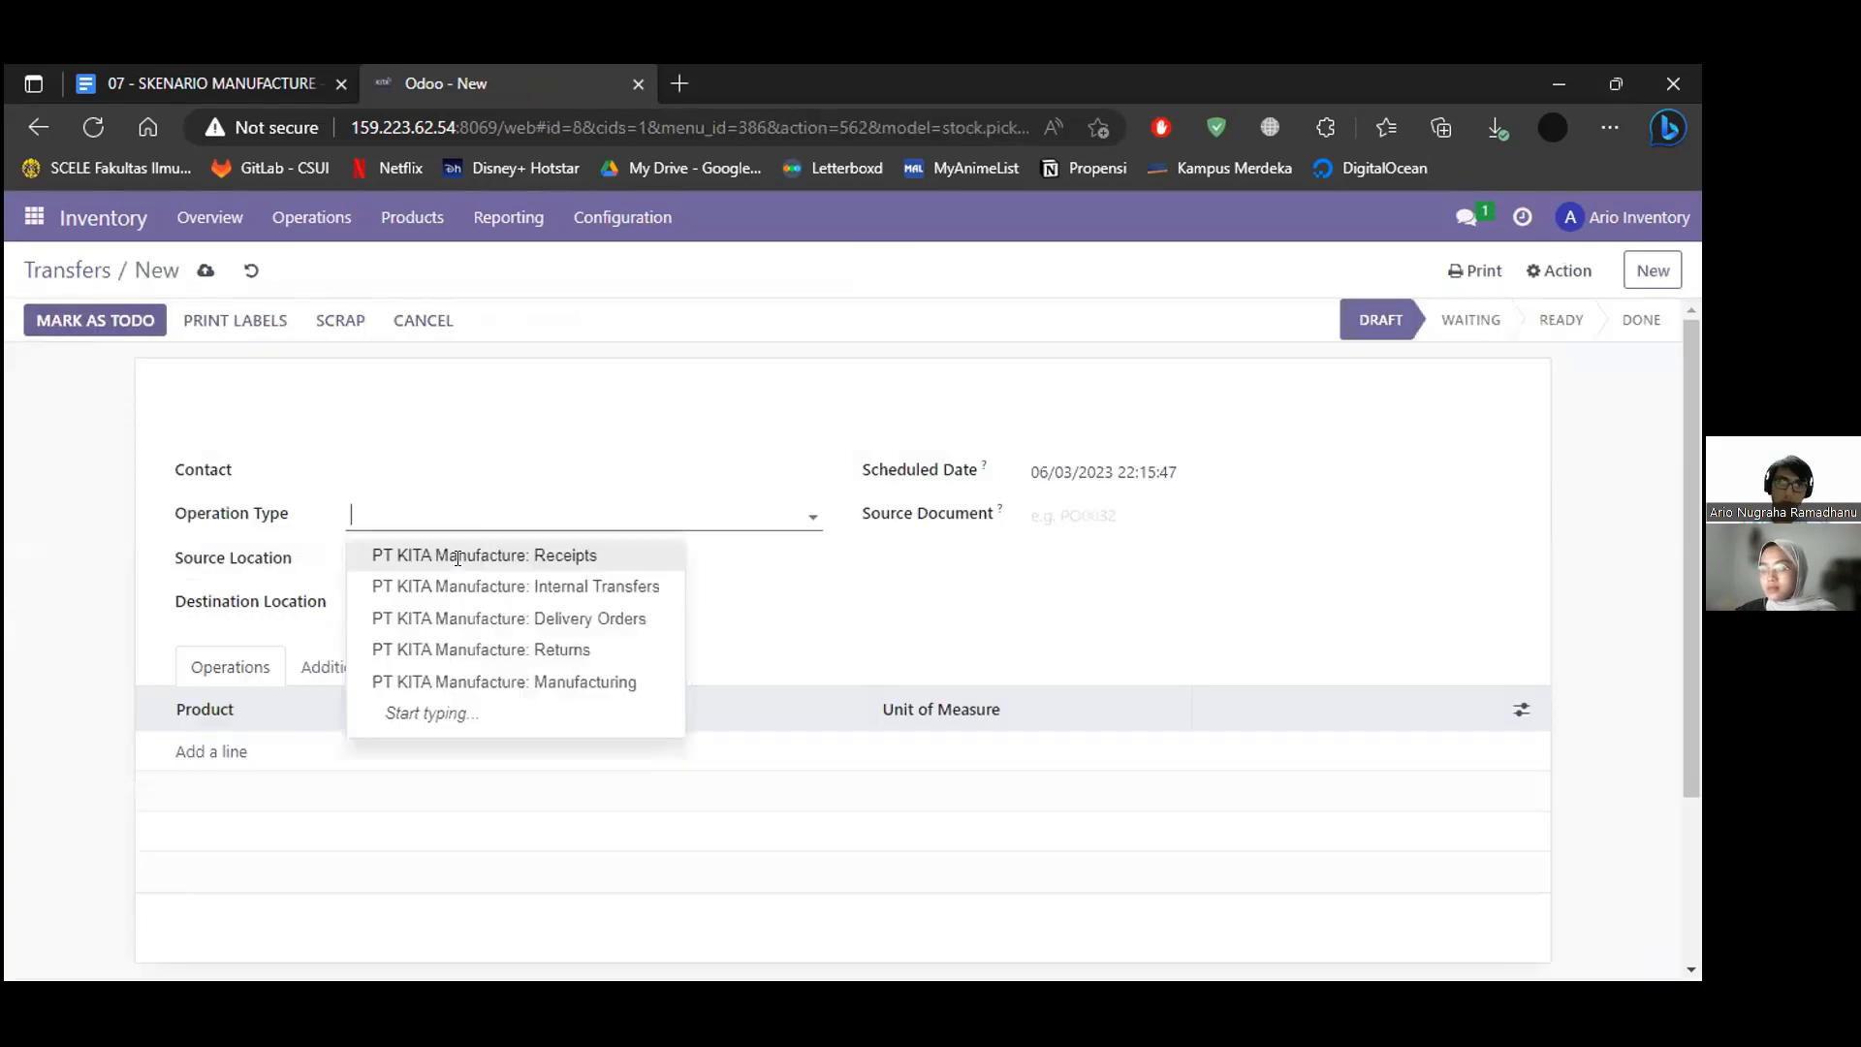
left_click(463, 582)
left_click(457, 560)
type("wwip")
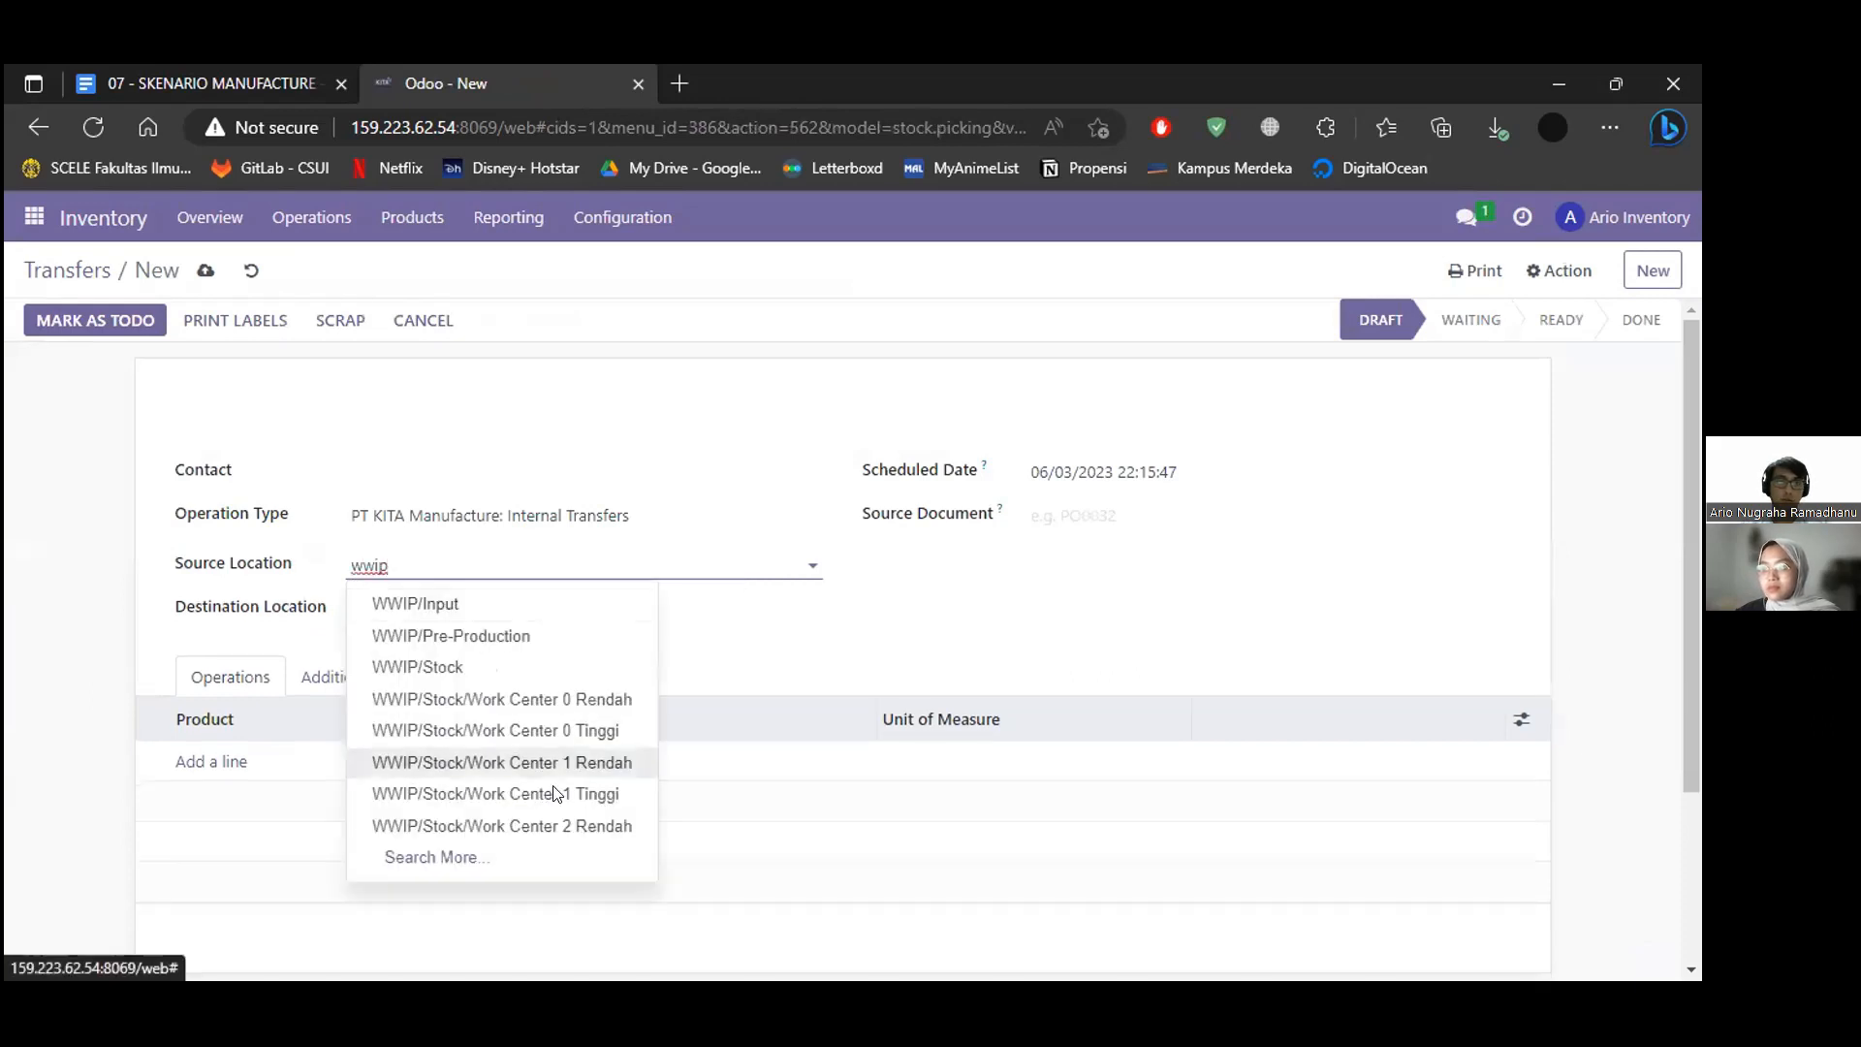
left_click(555, 793)
Set the transfer's destination location to WWIP/Stock/Work Center 2 Tinggi.
left_click(465, 612)
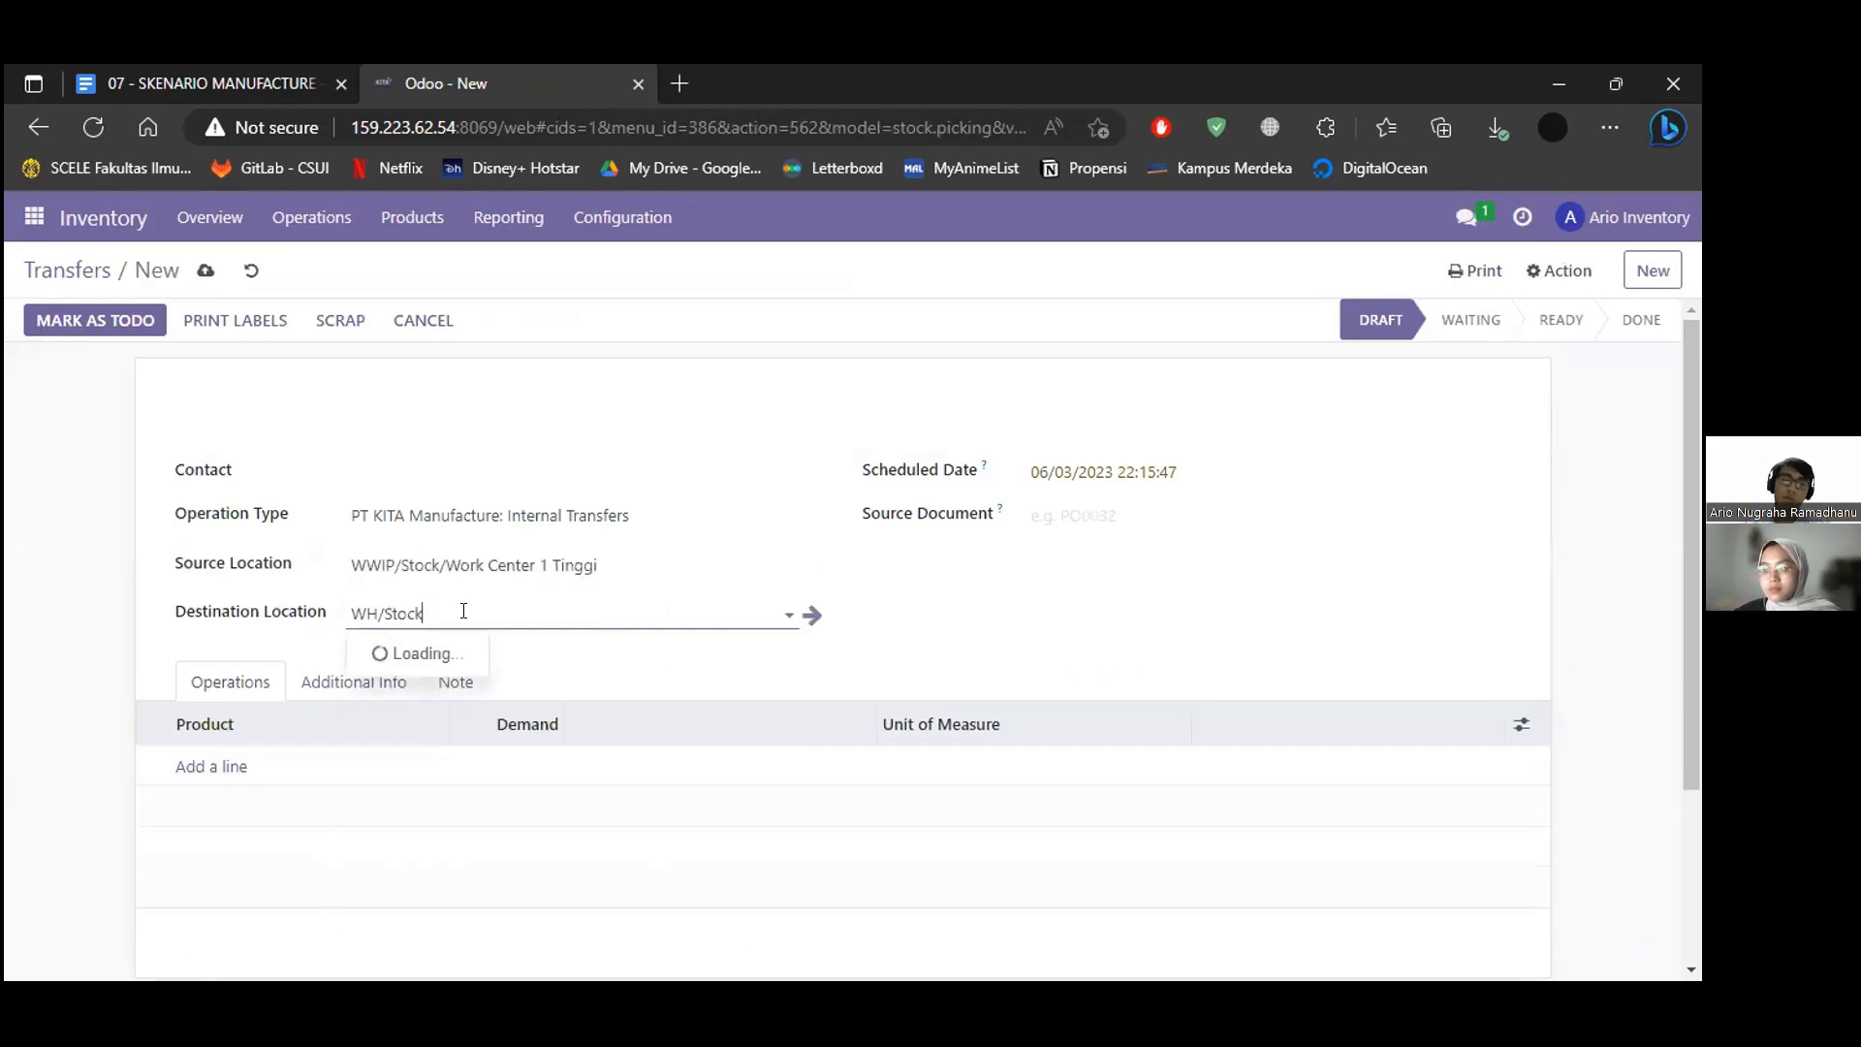
type("wwip")
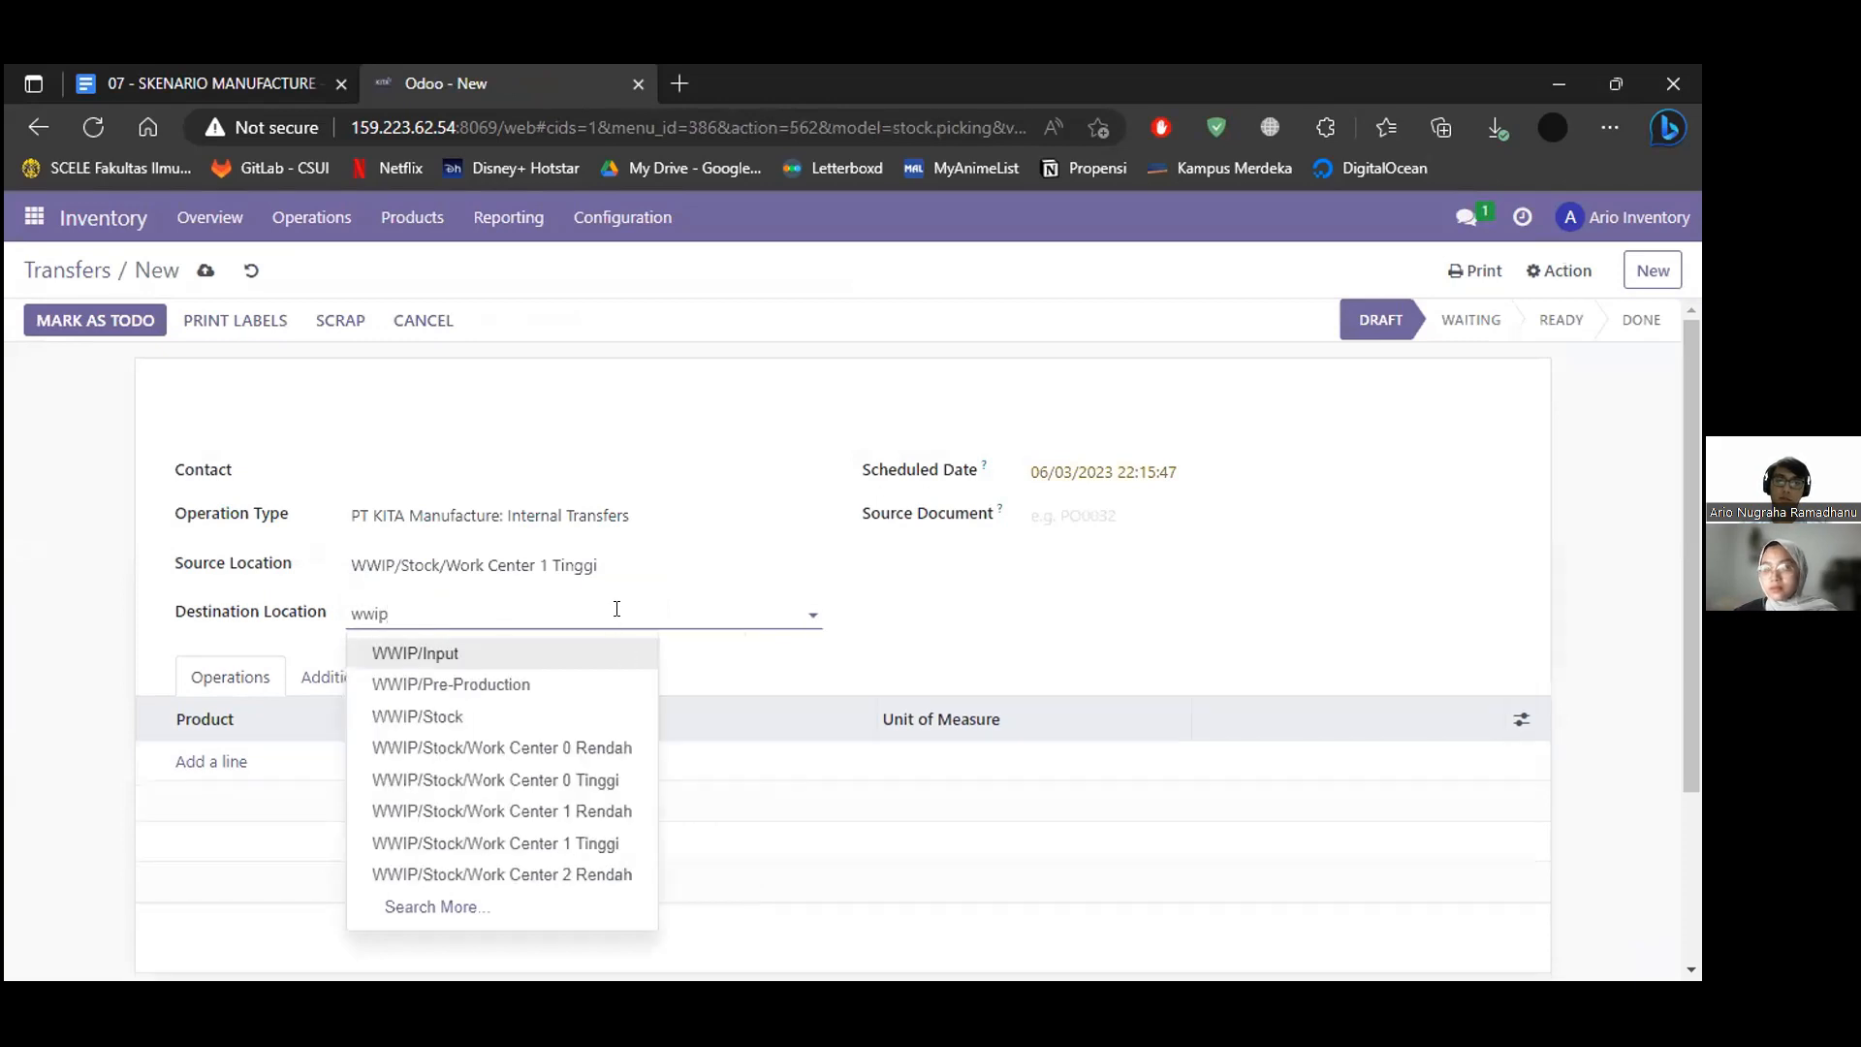
key("Down")
key("Down")
key("Down")
key("Down")
key("Down")
key("Down")
key("Down")
key("Return")
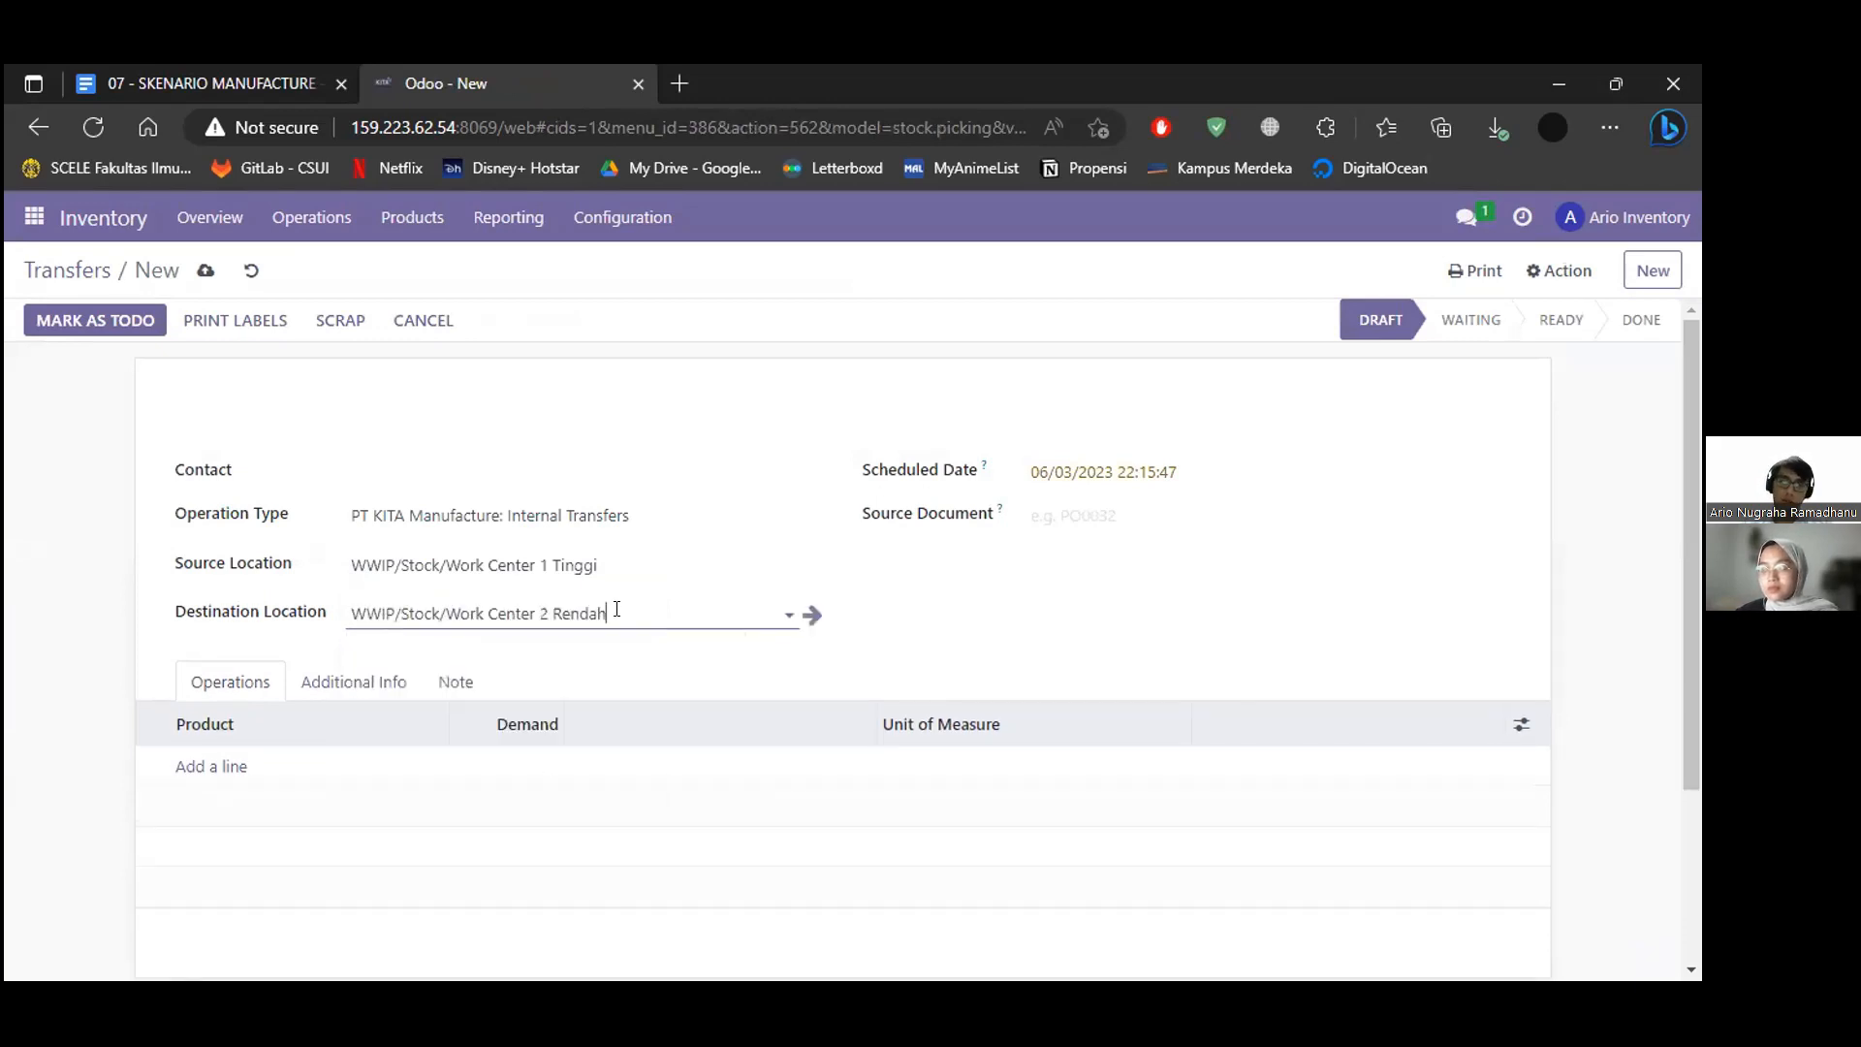
key("ctrl+BackSpace")
left_click(533, 688)
key("ctrl+BackSpace")
type("Tinggi")
left_click(50, 610)
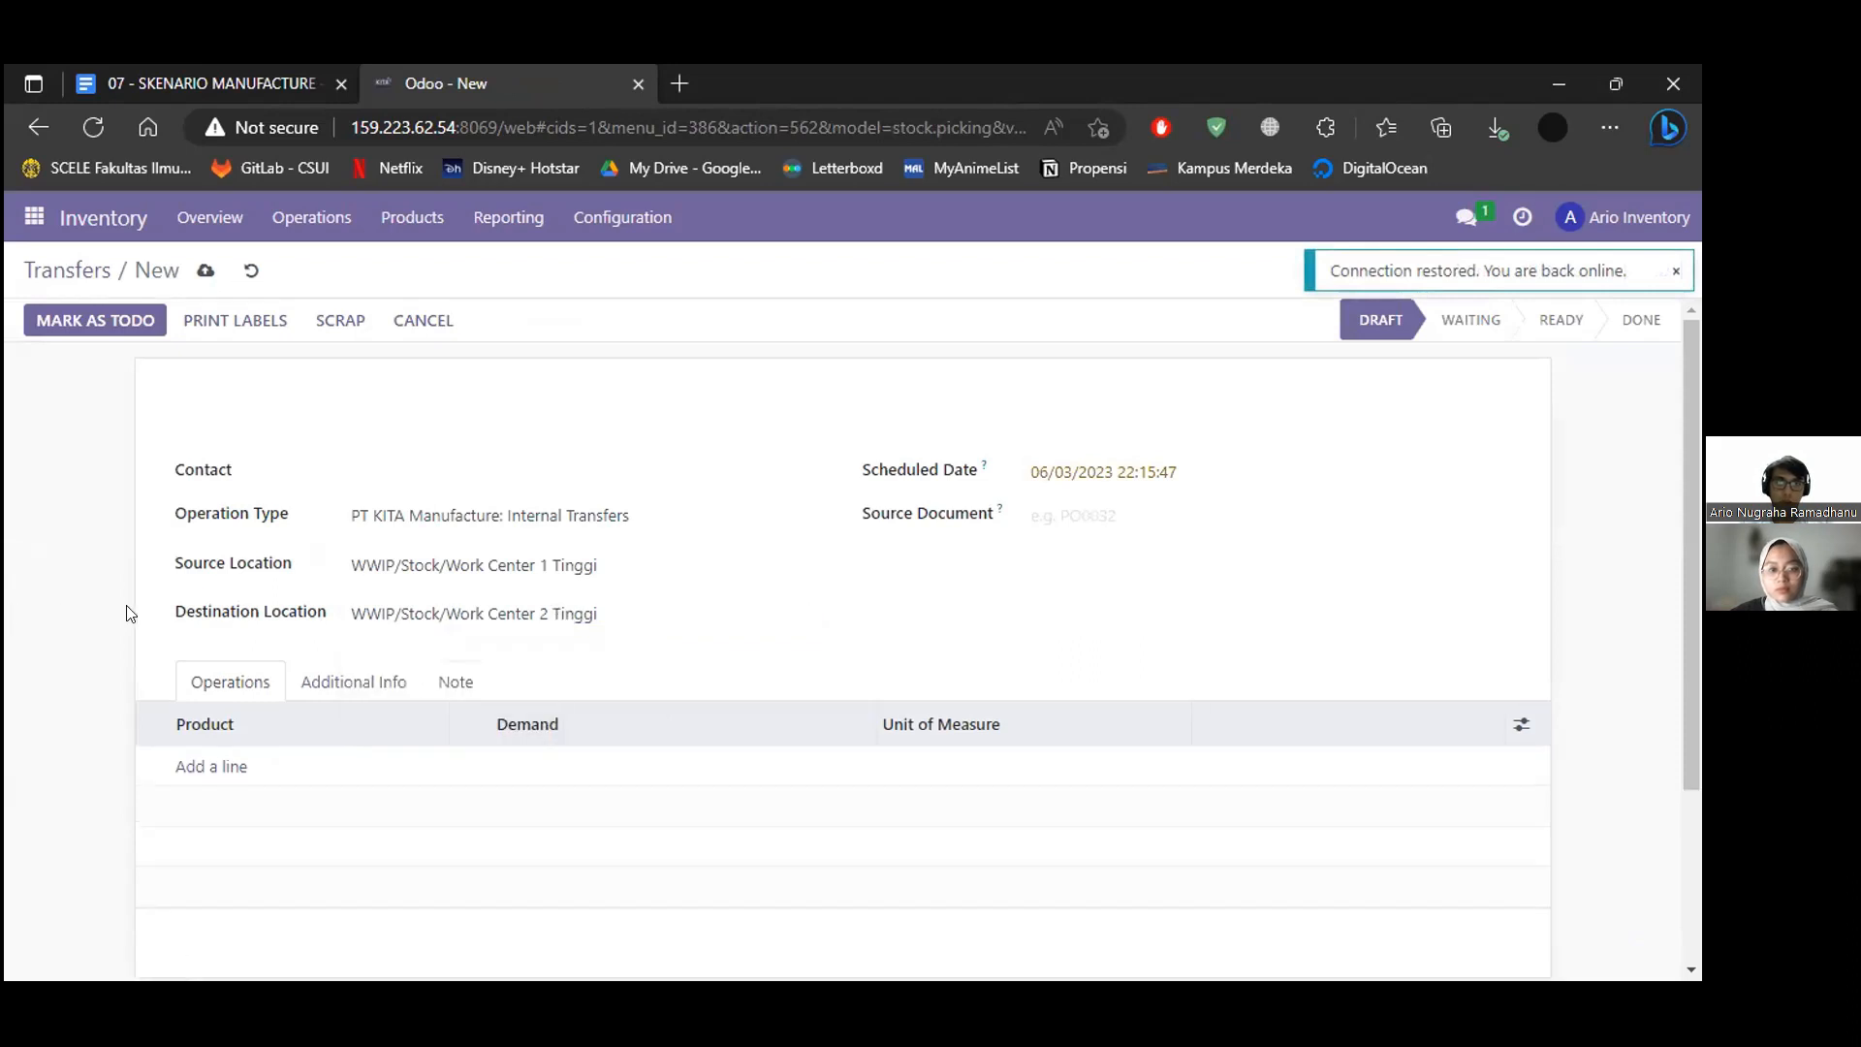
Add a product line for [WIP_004] Body Mobil Tinggi with a demand of 12 units to the transfer.
scroll(194, 582, "down", 2)
left_click(221, 559)
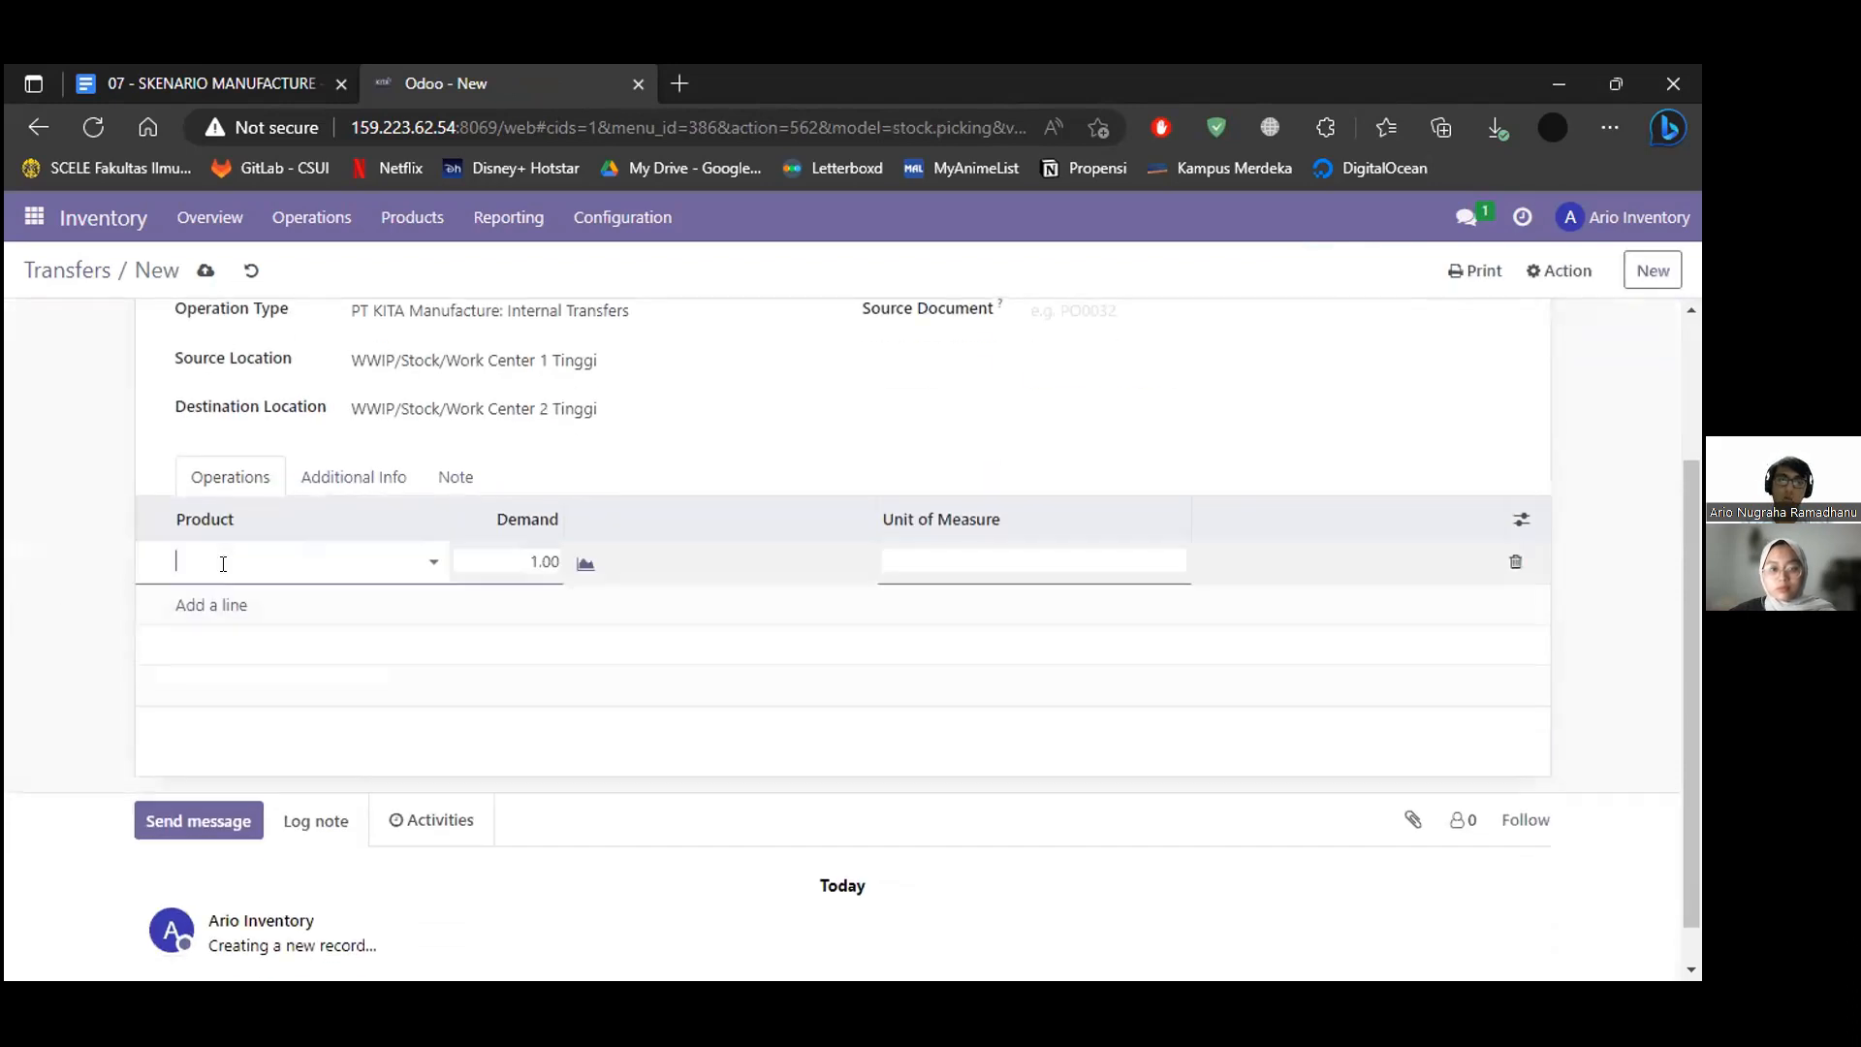
type("body")
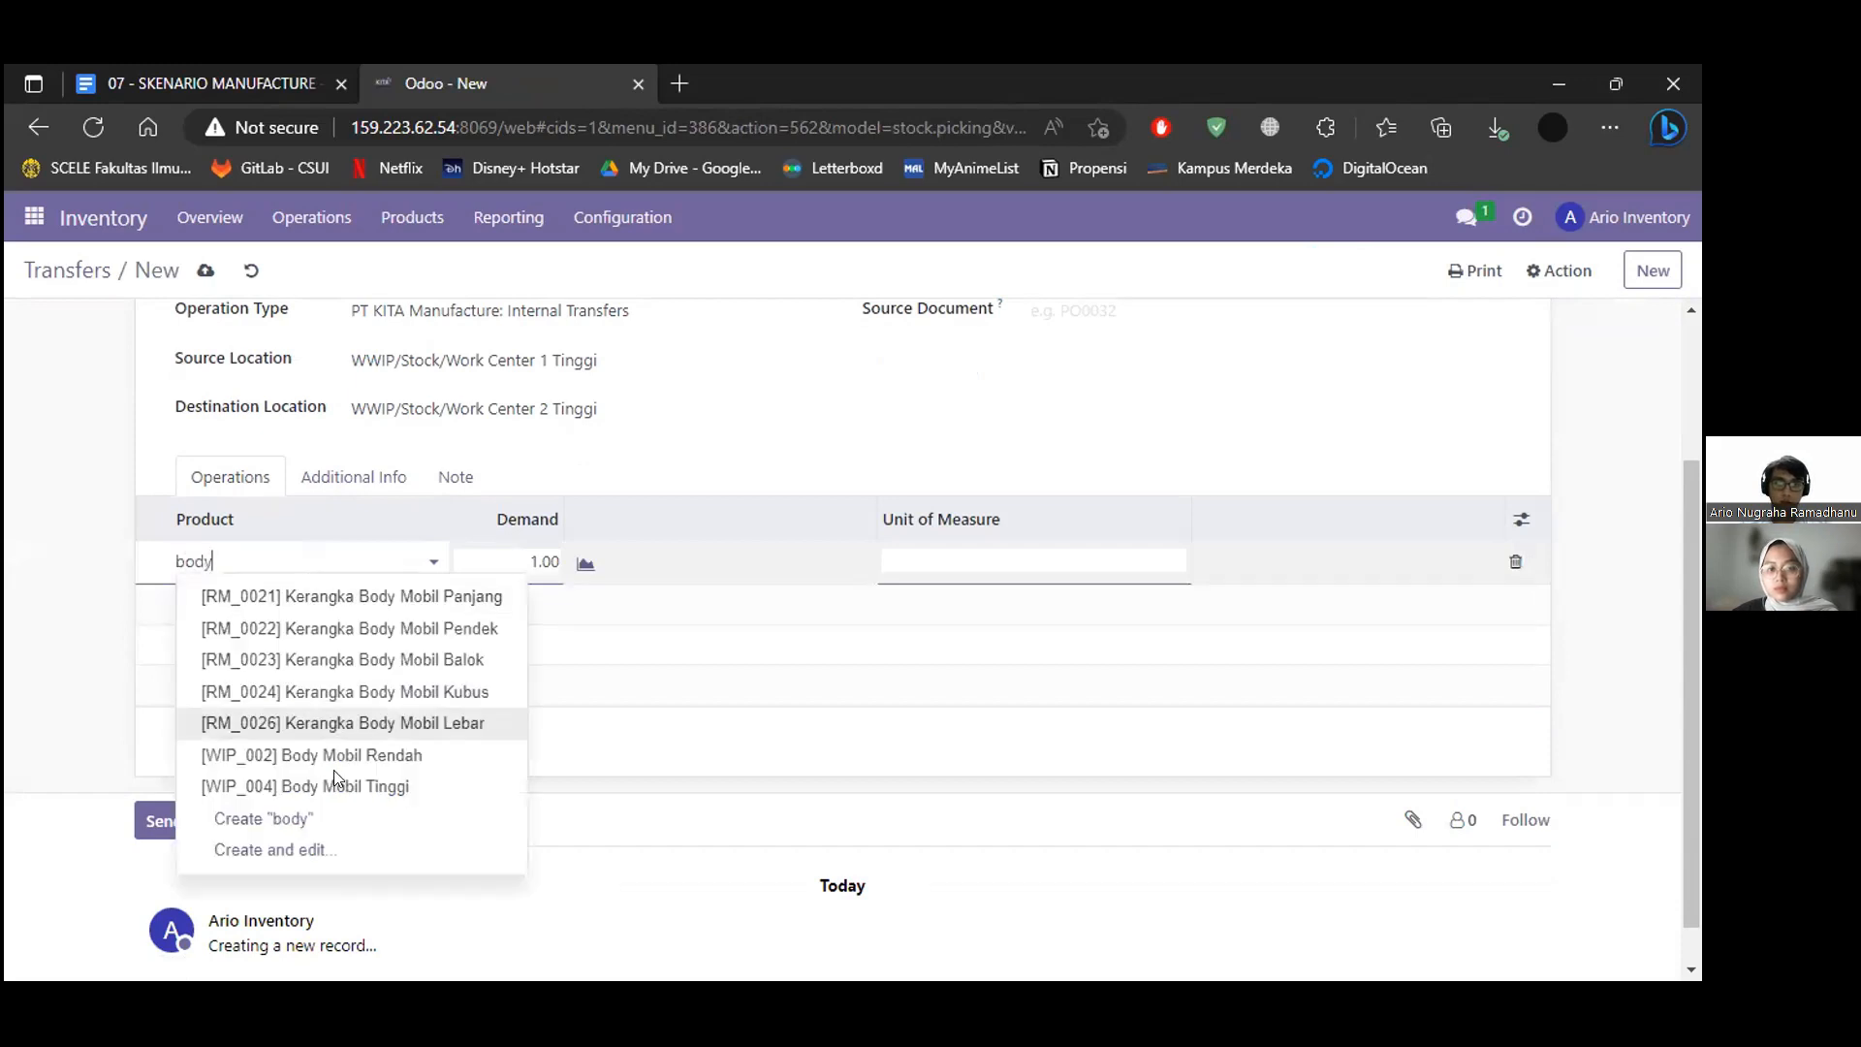
left_click(333, 783)
key("Tab")
type("12")
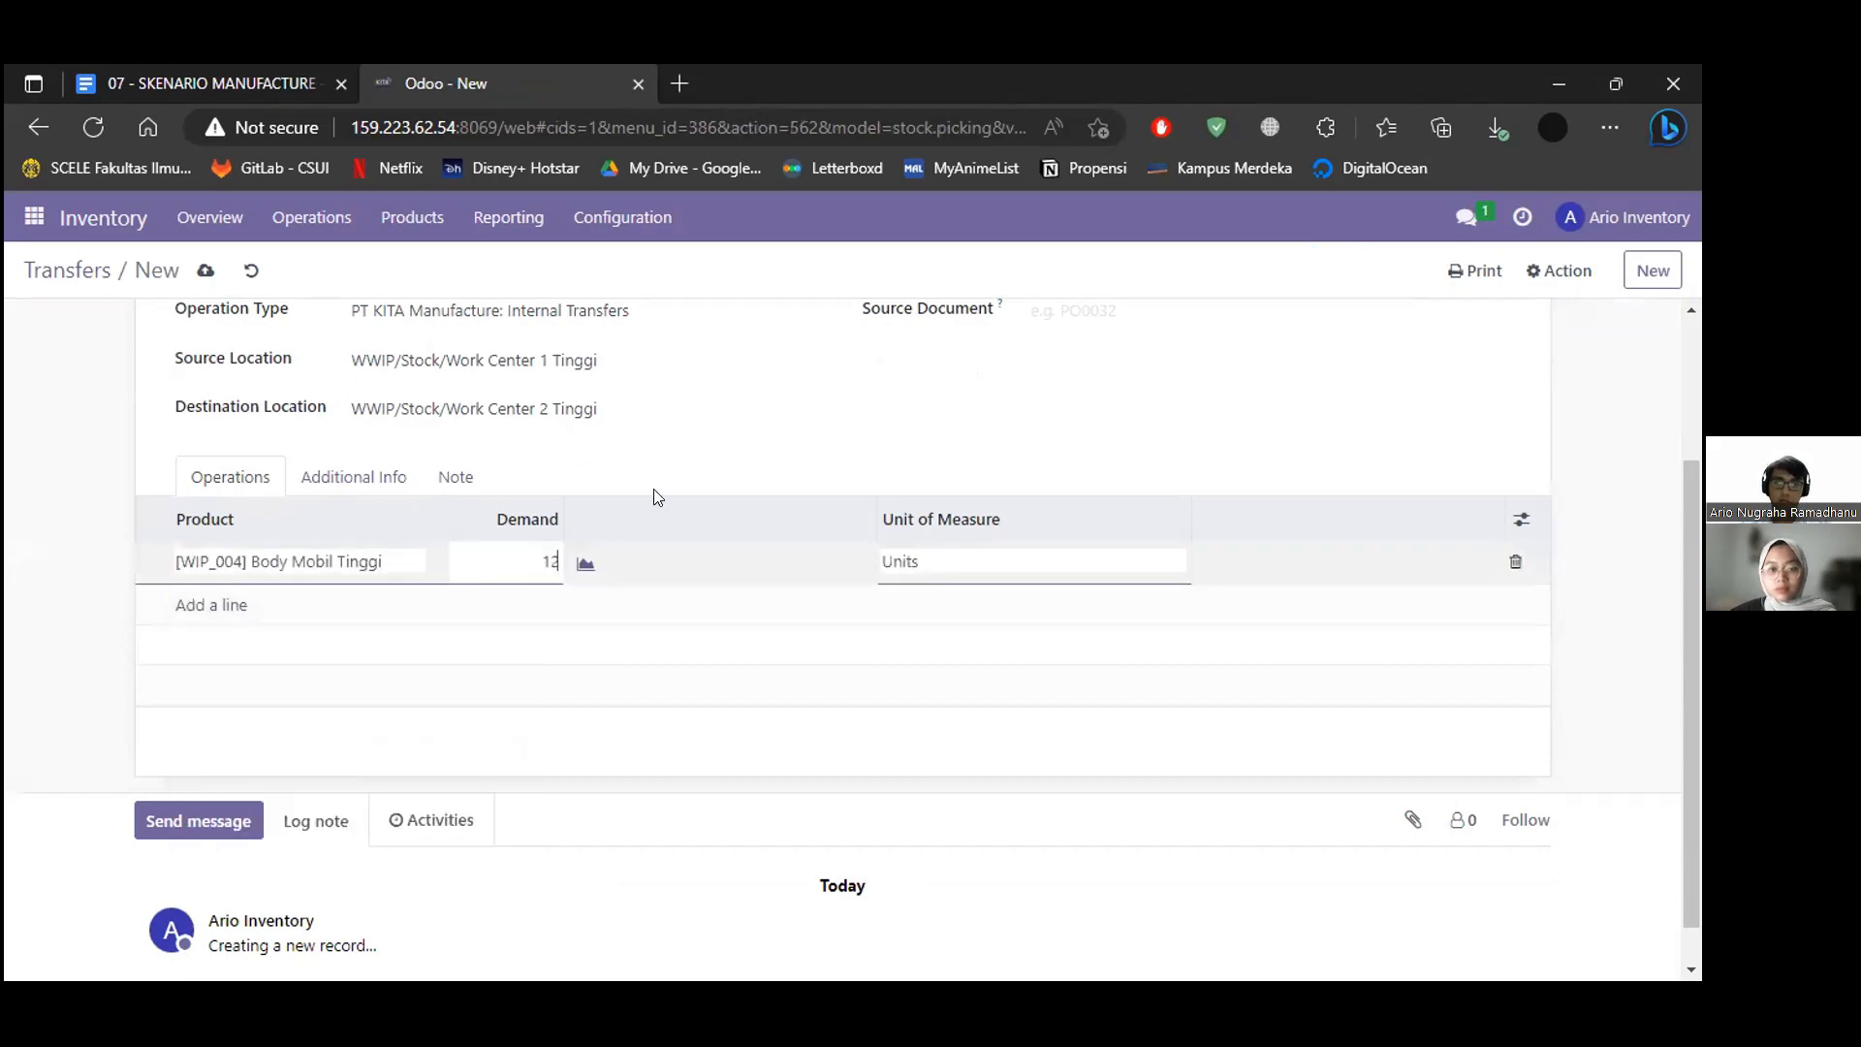
left_click(623, 668)
Mark the Body Mobil Tinggi transfer as to do, and validate it by processing all quantities immediately.
scroll(581, 630, "up", 3)
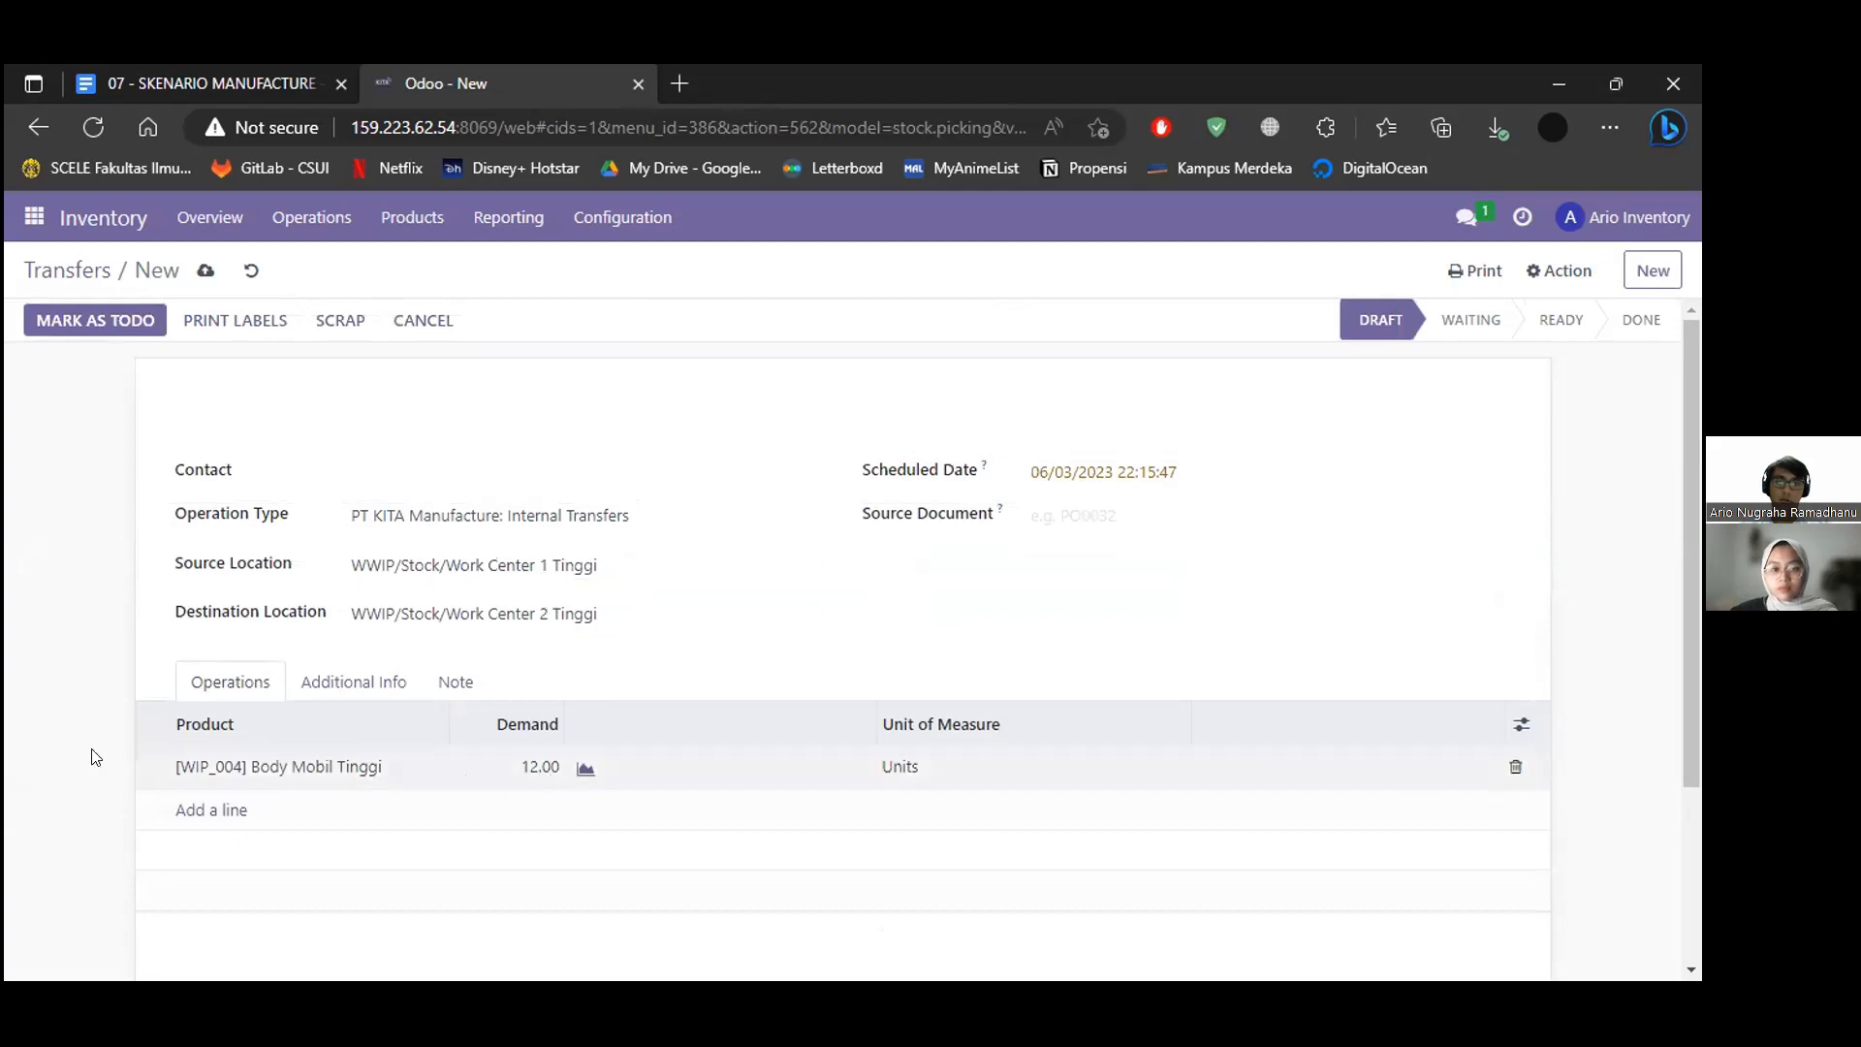
left_click(64, 325)
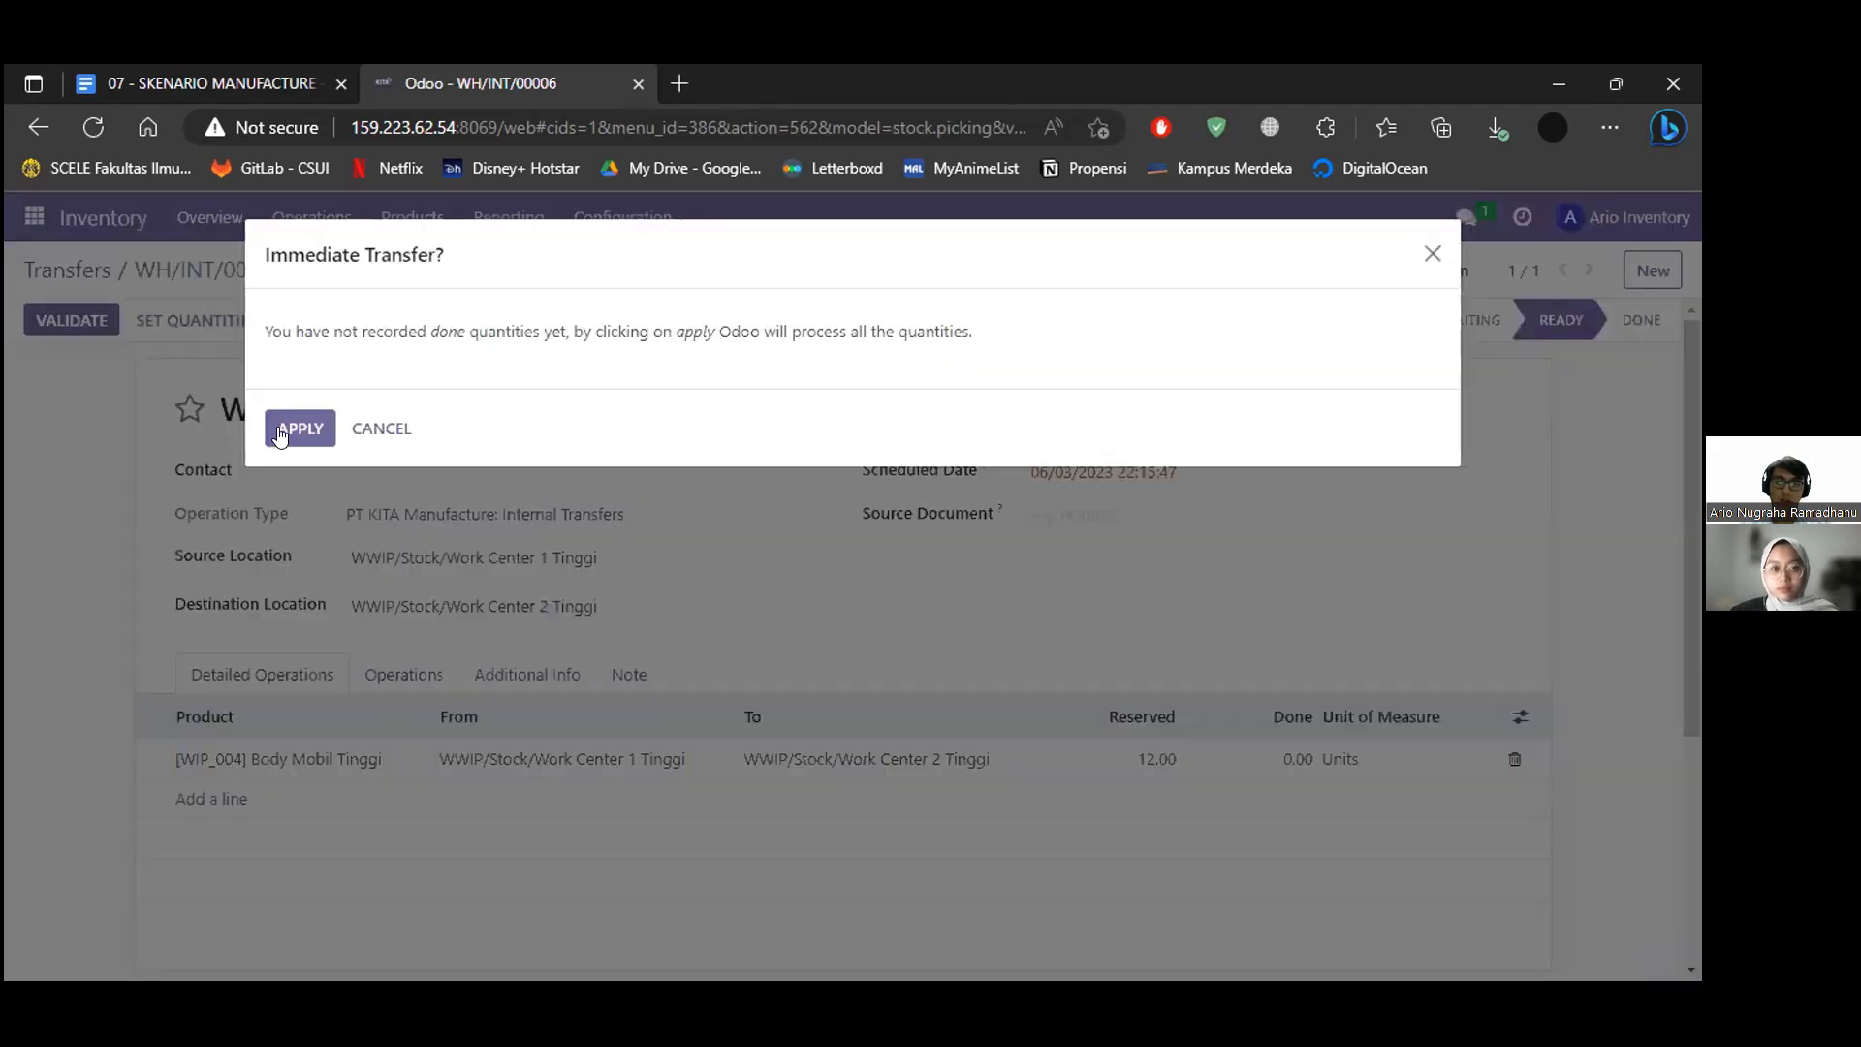
left_click(280, 433)
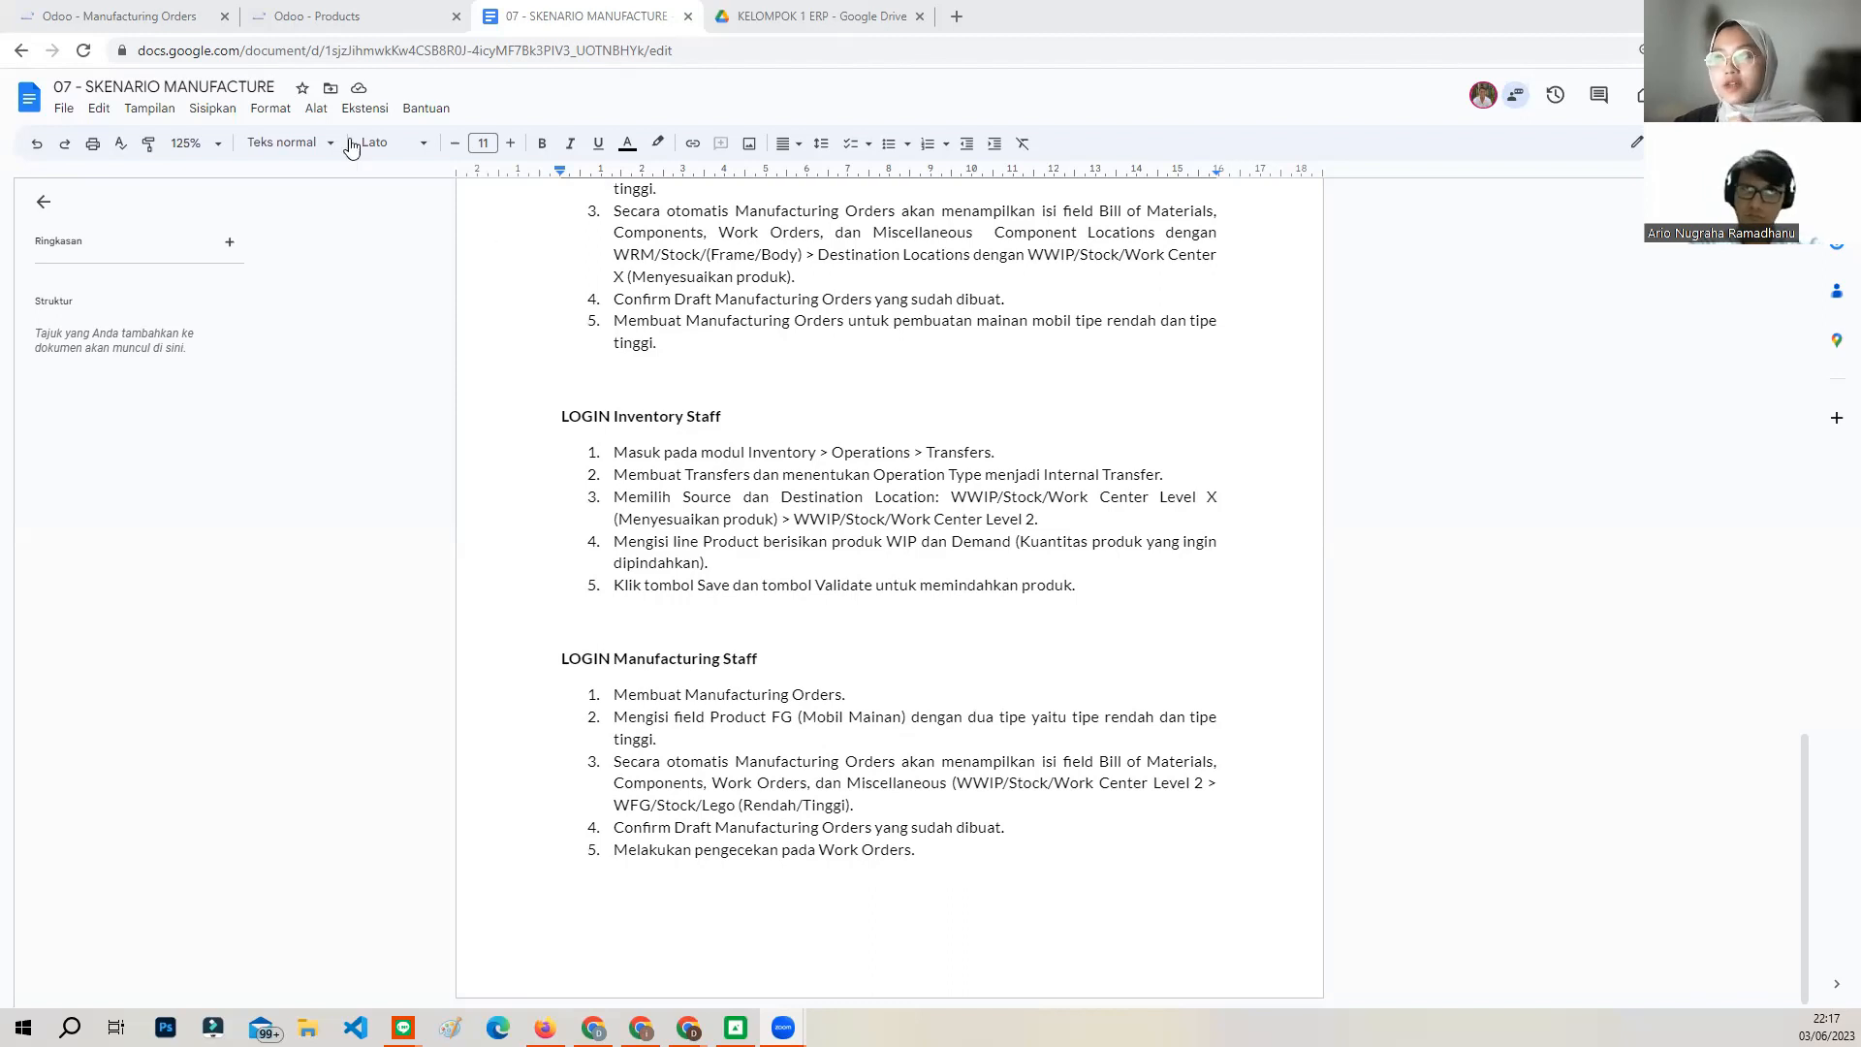
Create a new manufacturing order in Odoo for 12 units of [FG_001] Mobil Mainan Tipe Rendah.
left_click(121, 16)
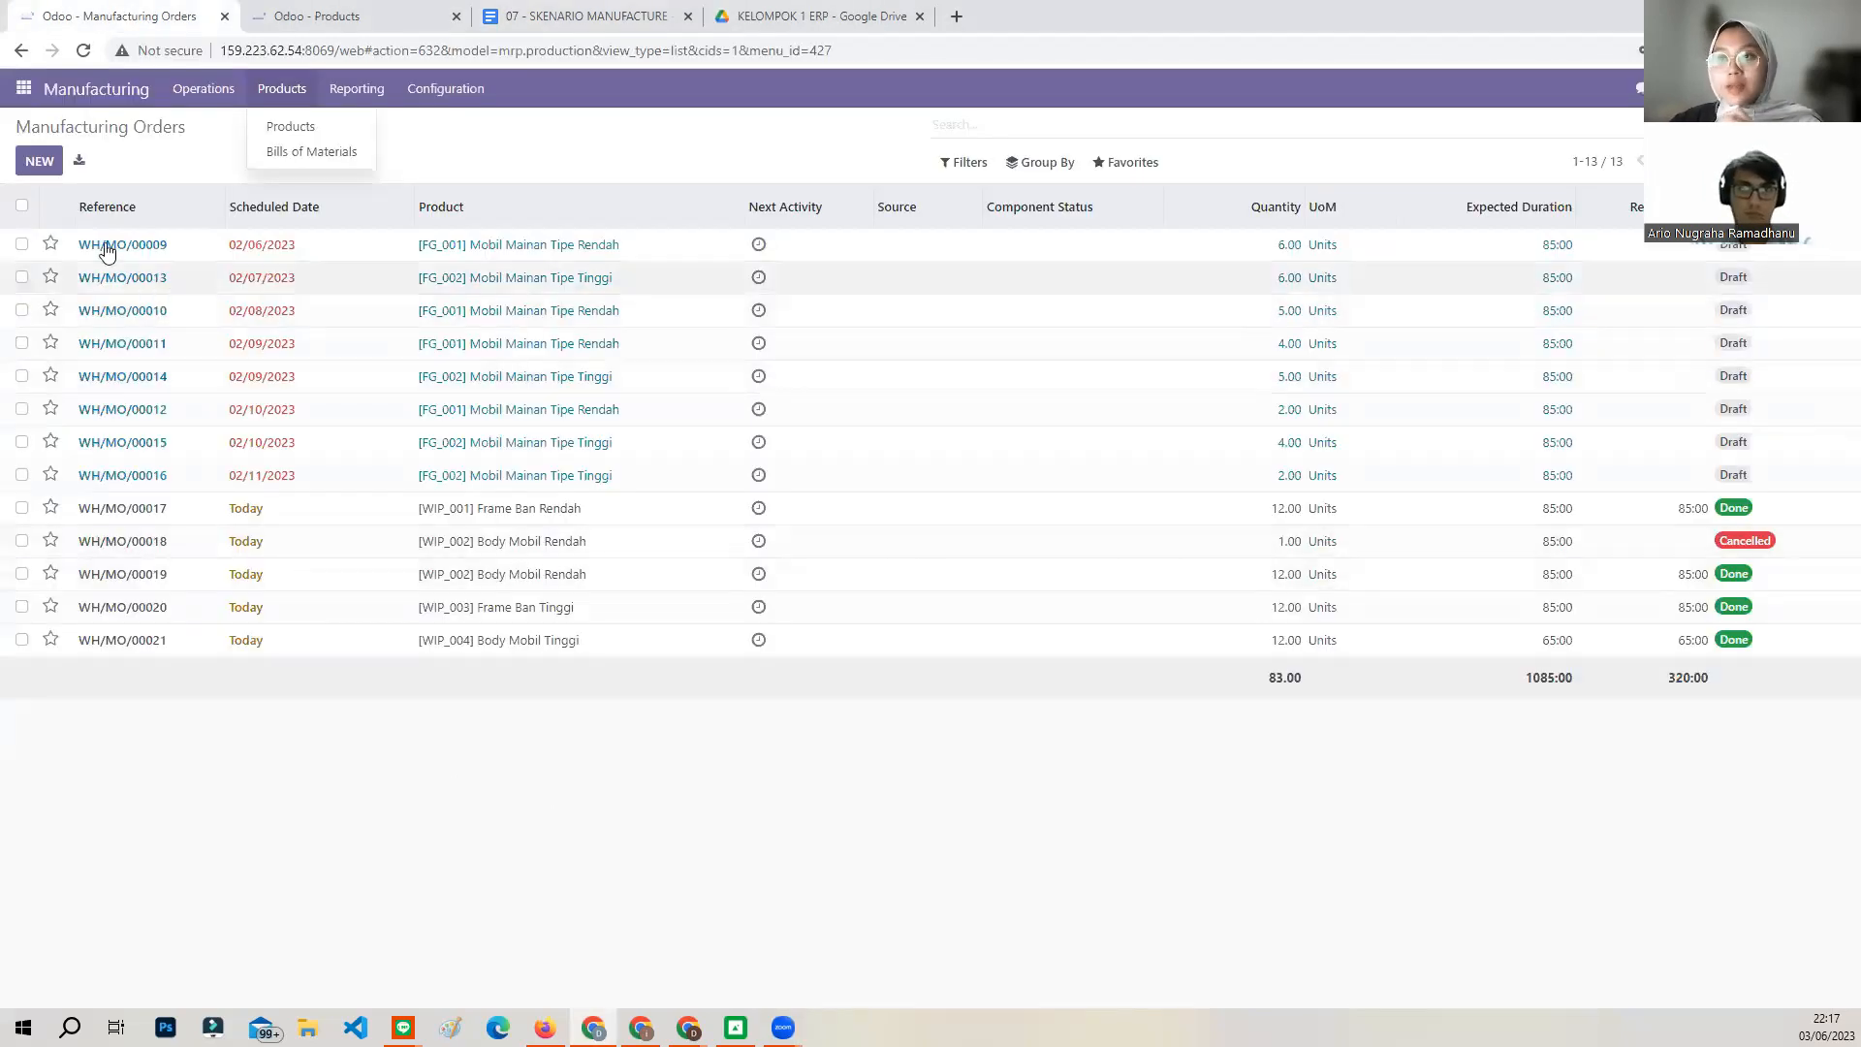
left_click(41, 162)
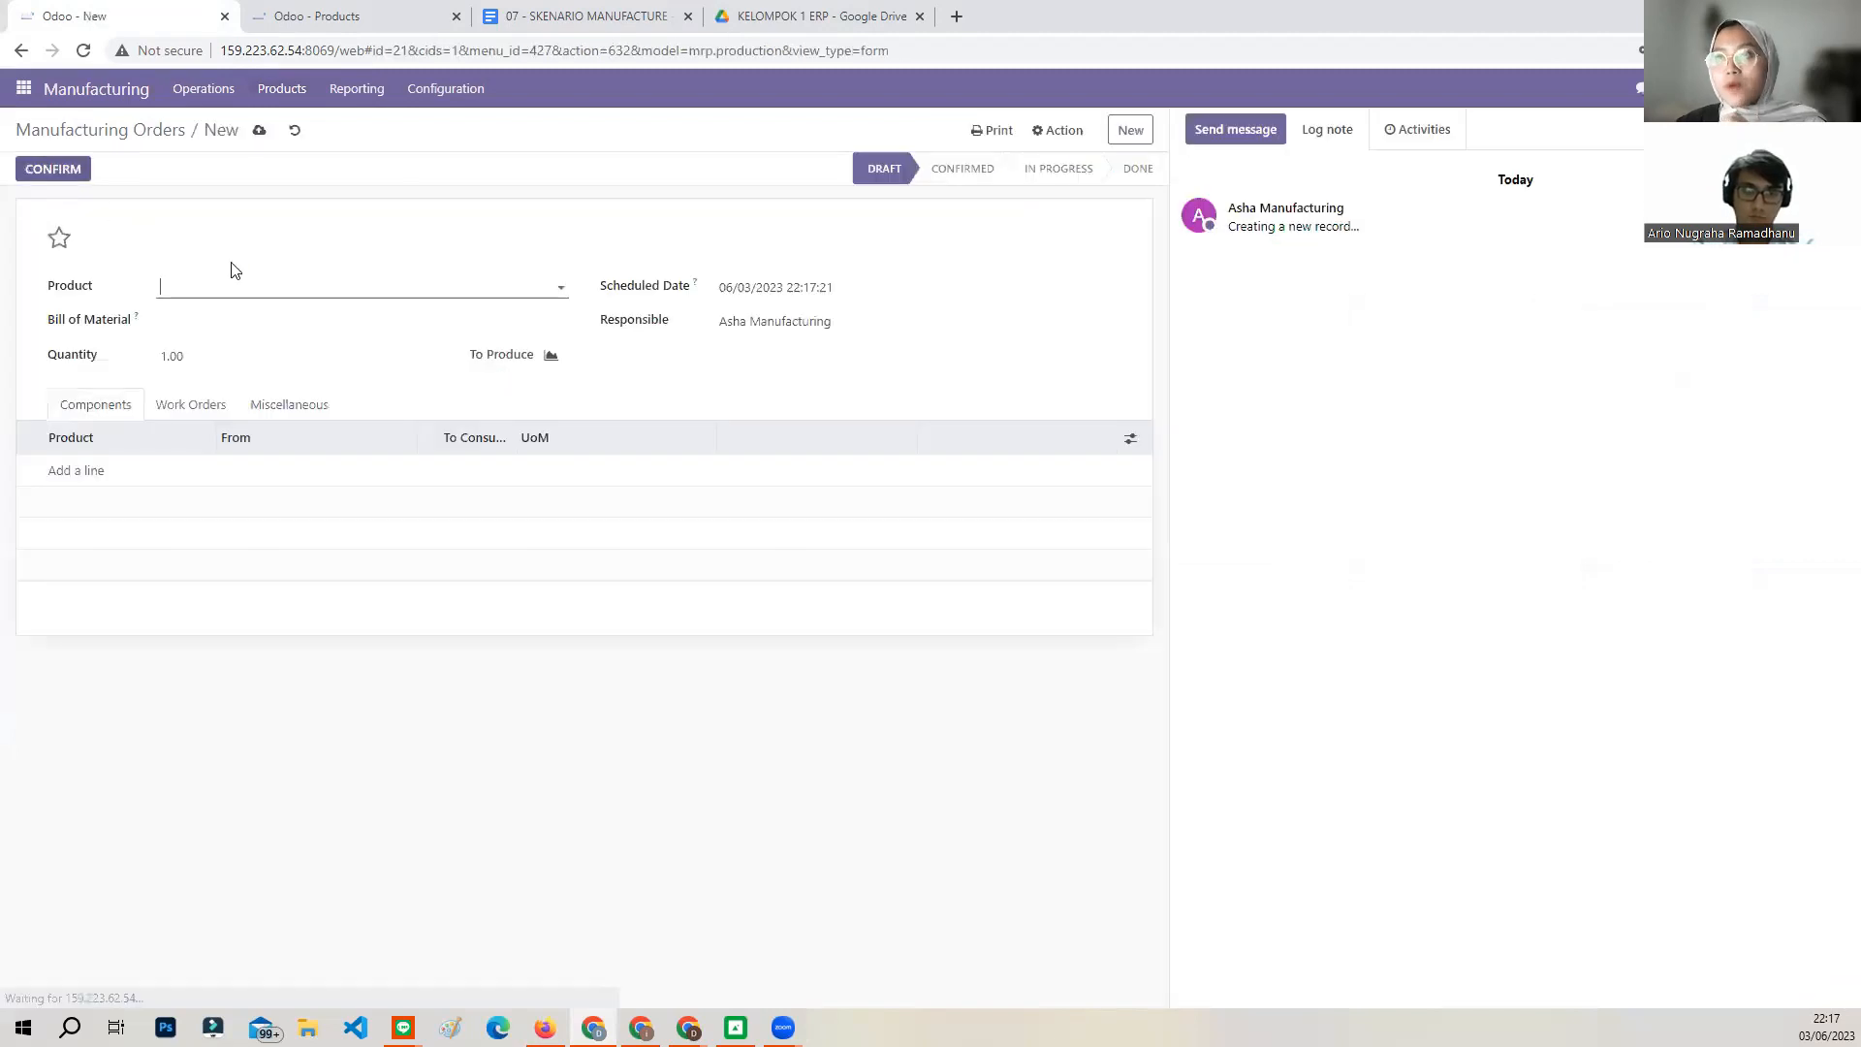
left_click(246, 285)
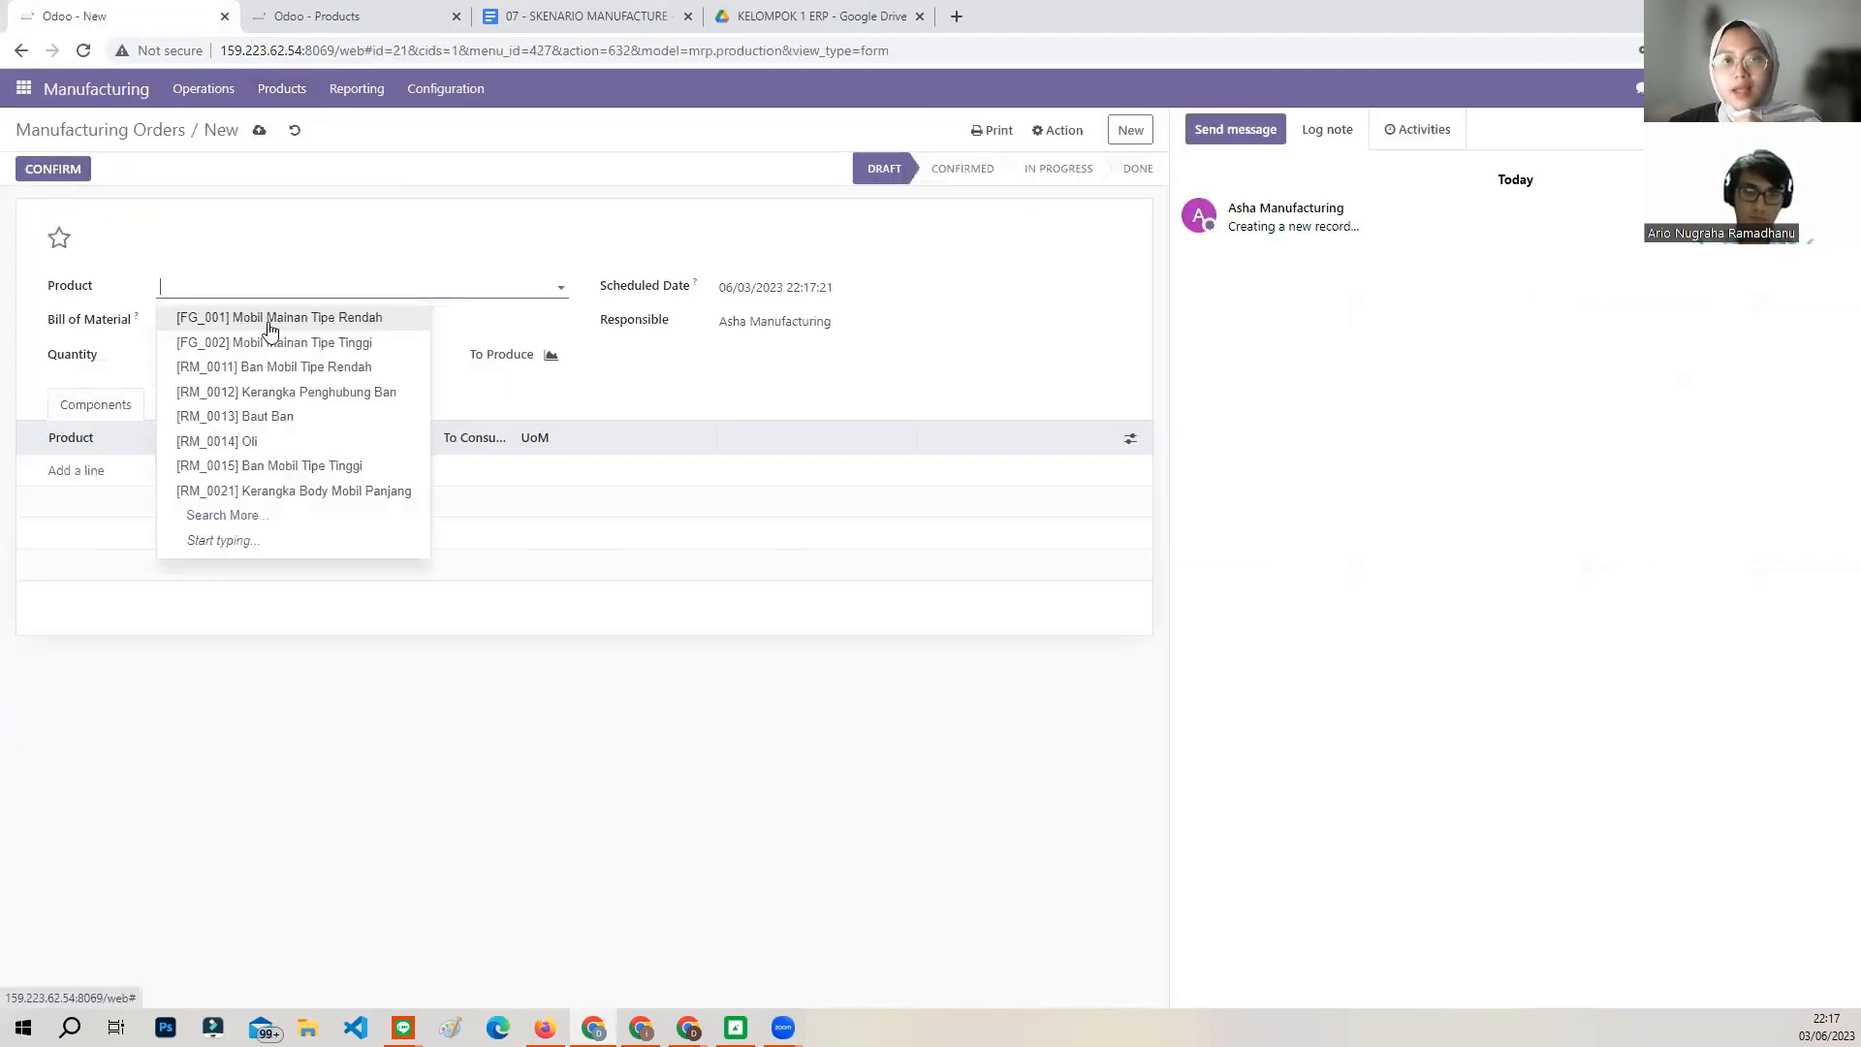
left_click(271, 324)
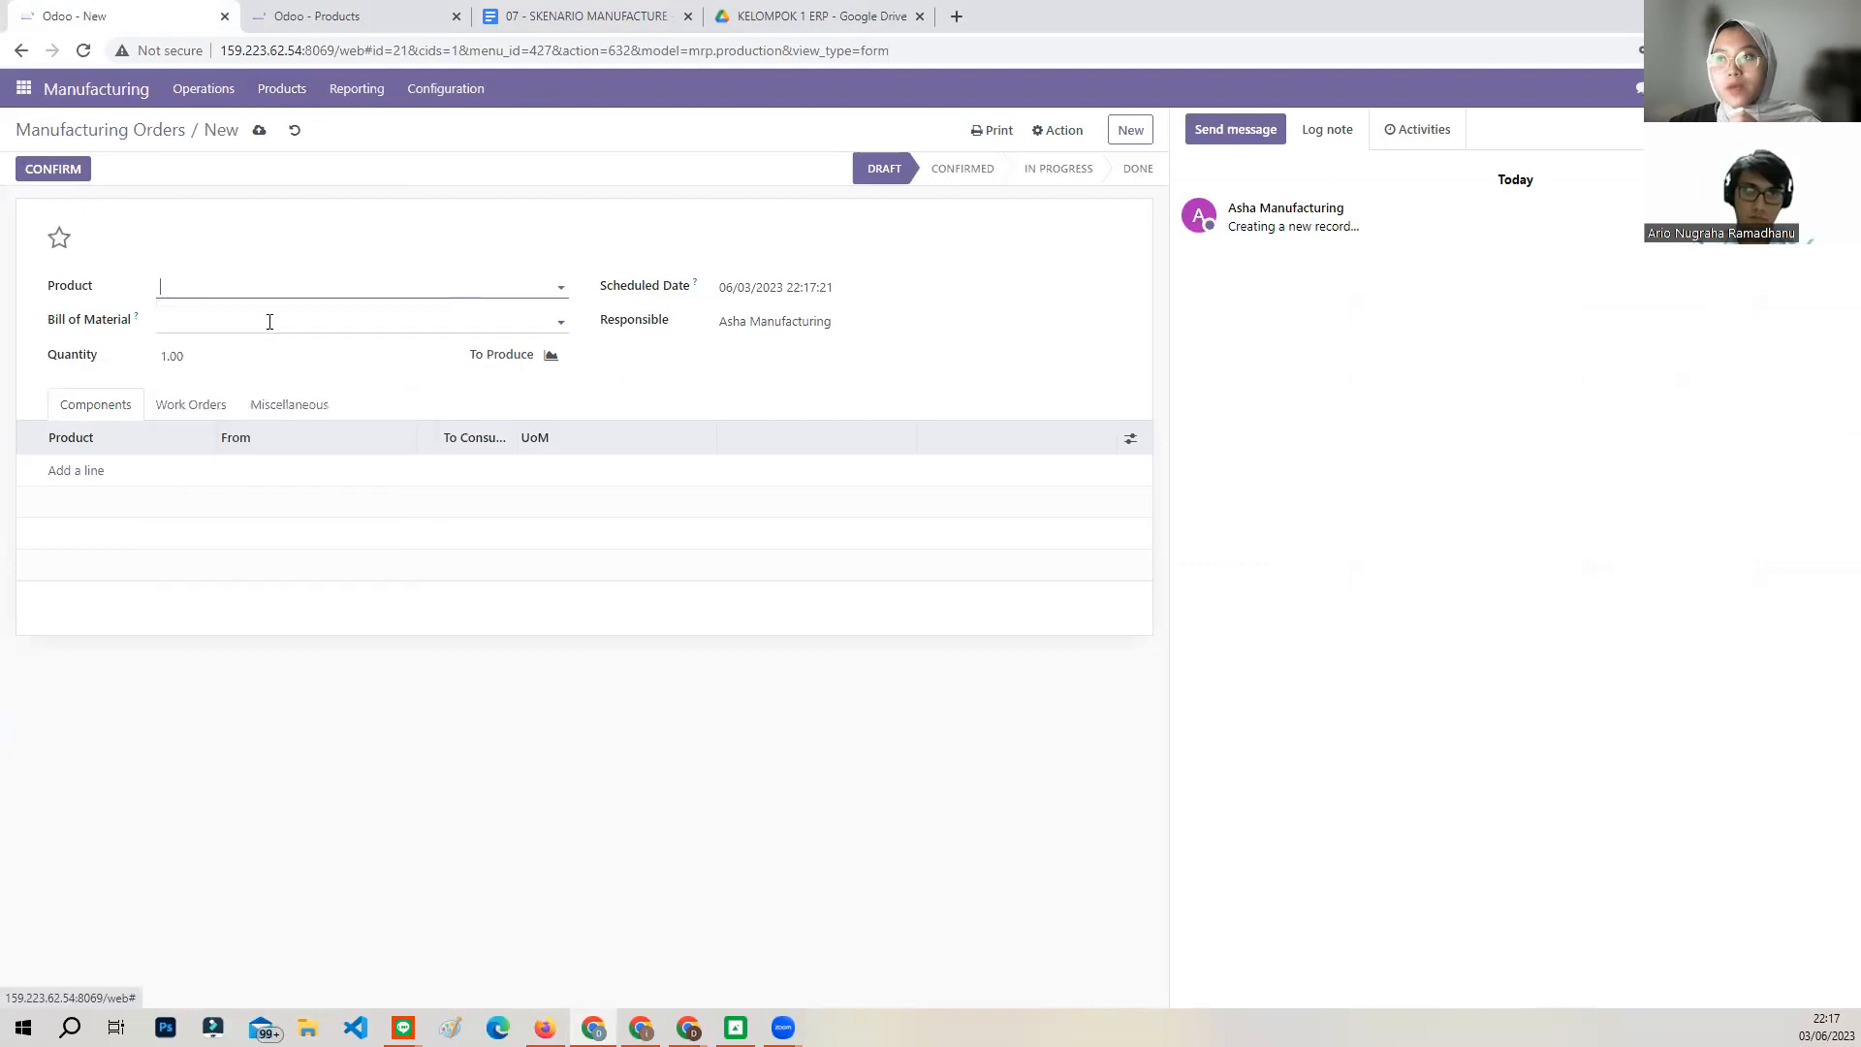
left_click(213, 366)
type("12")
left_click(176, 783)
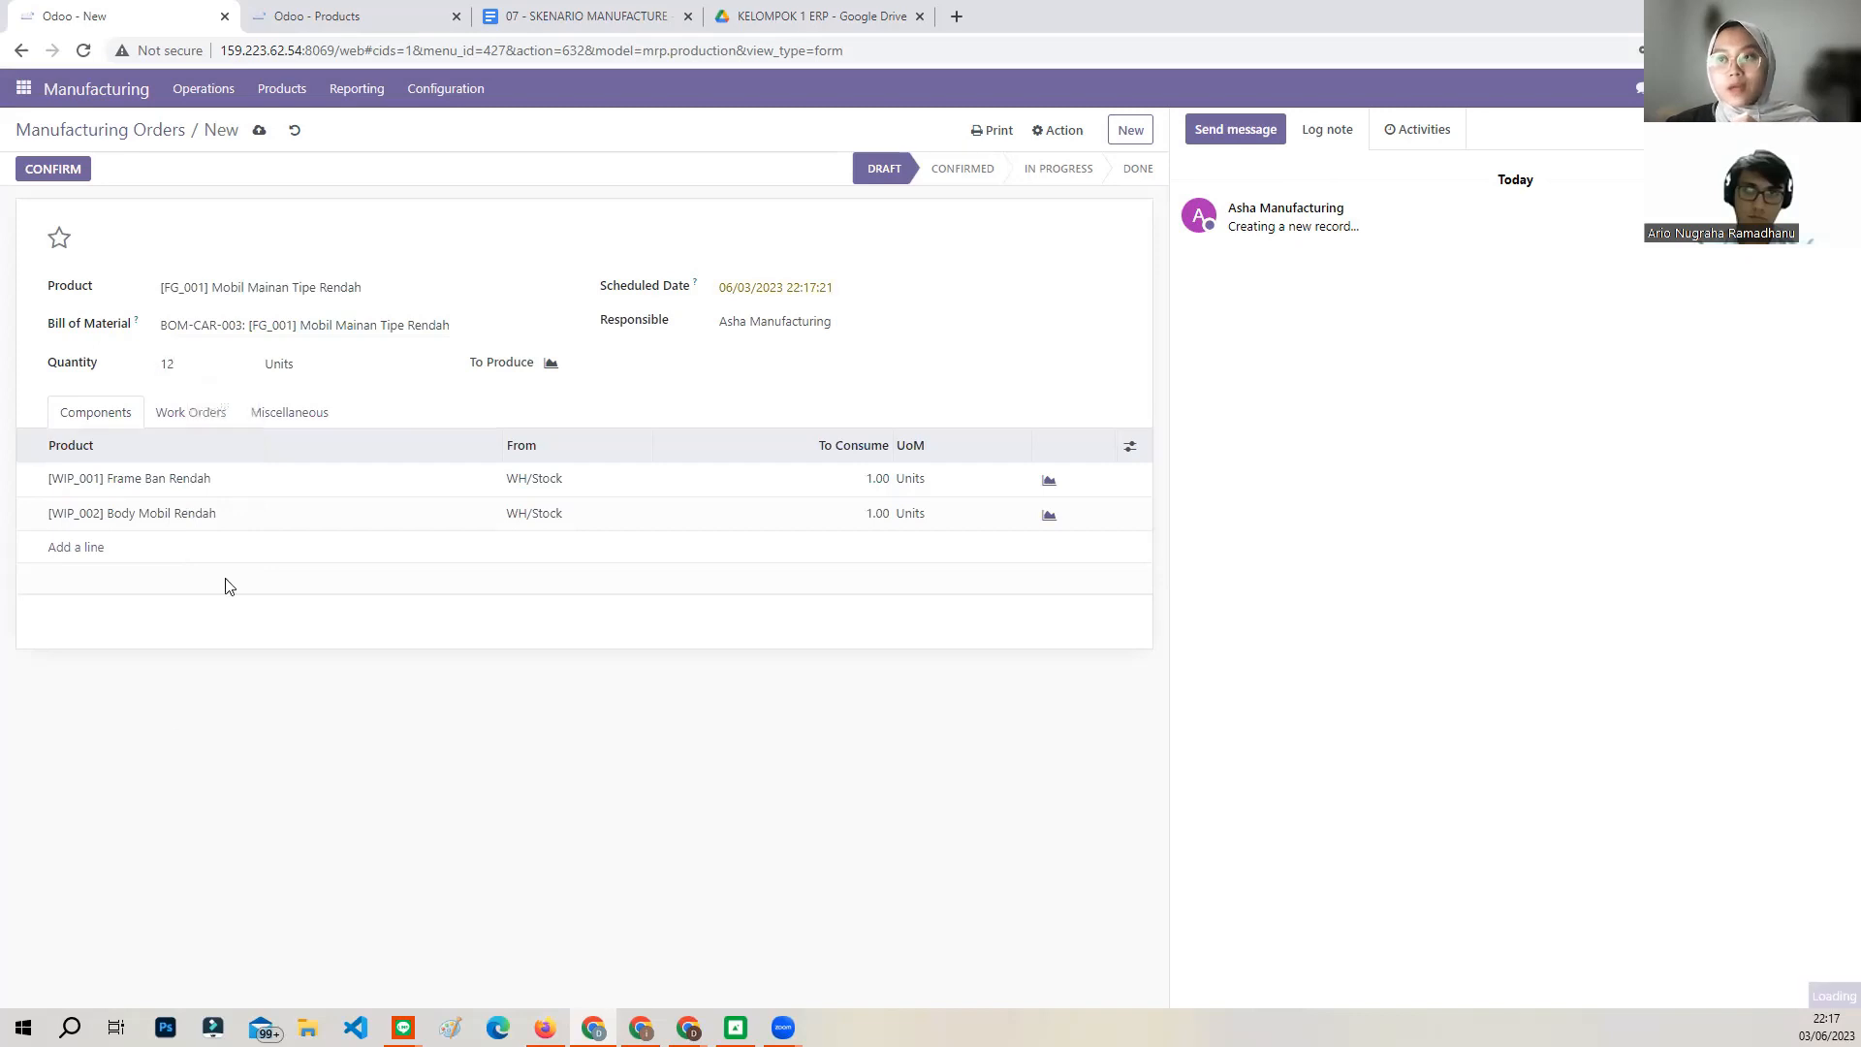
Set the Mobil Mainan Tipe Rendah order's components location to WWIP/Stock/Work Center 2 Rendah.
left_click(263, 415)
left_click(208, 498)
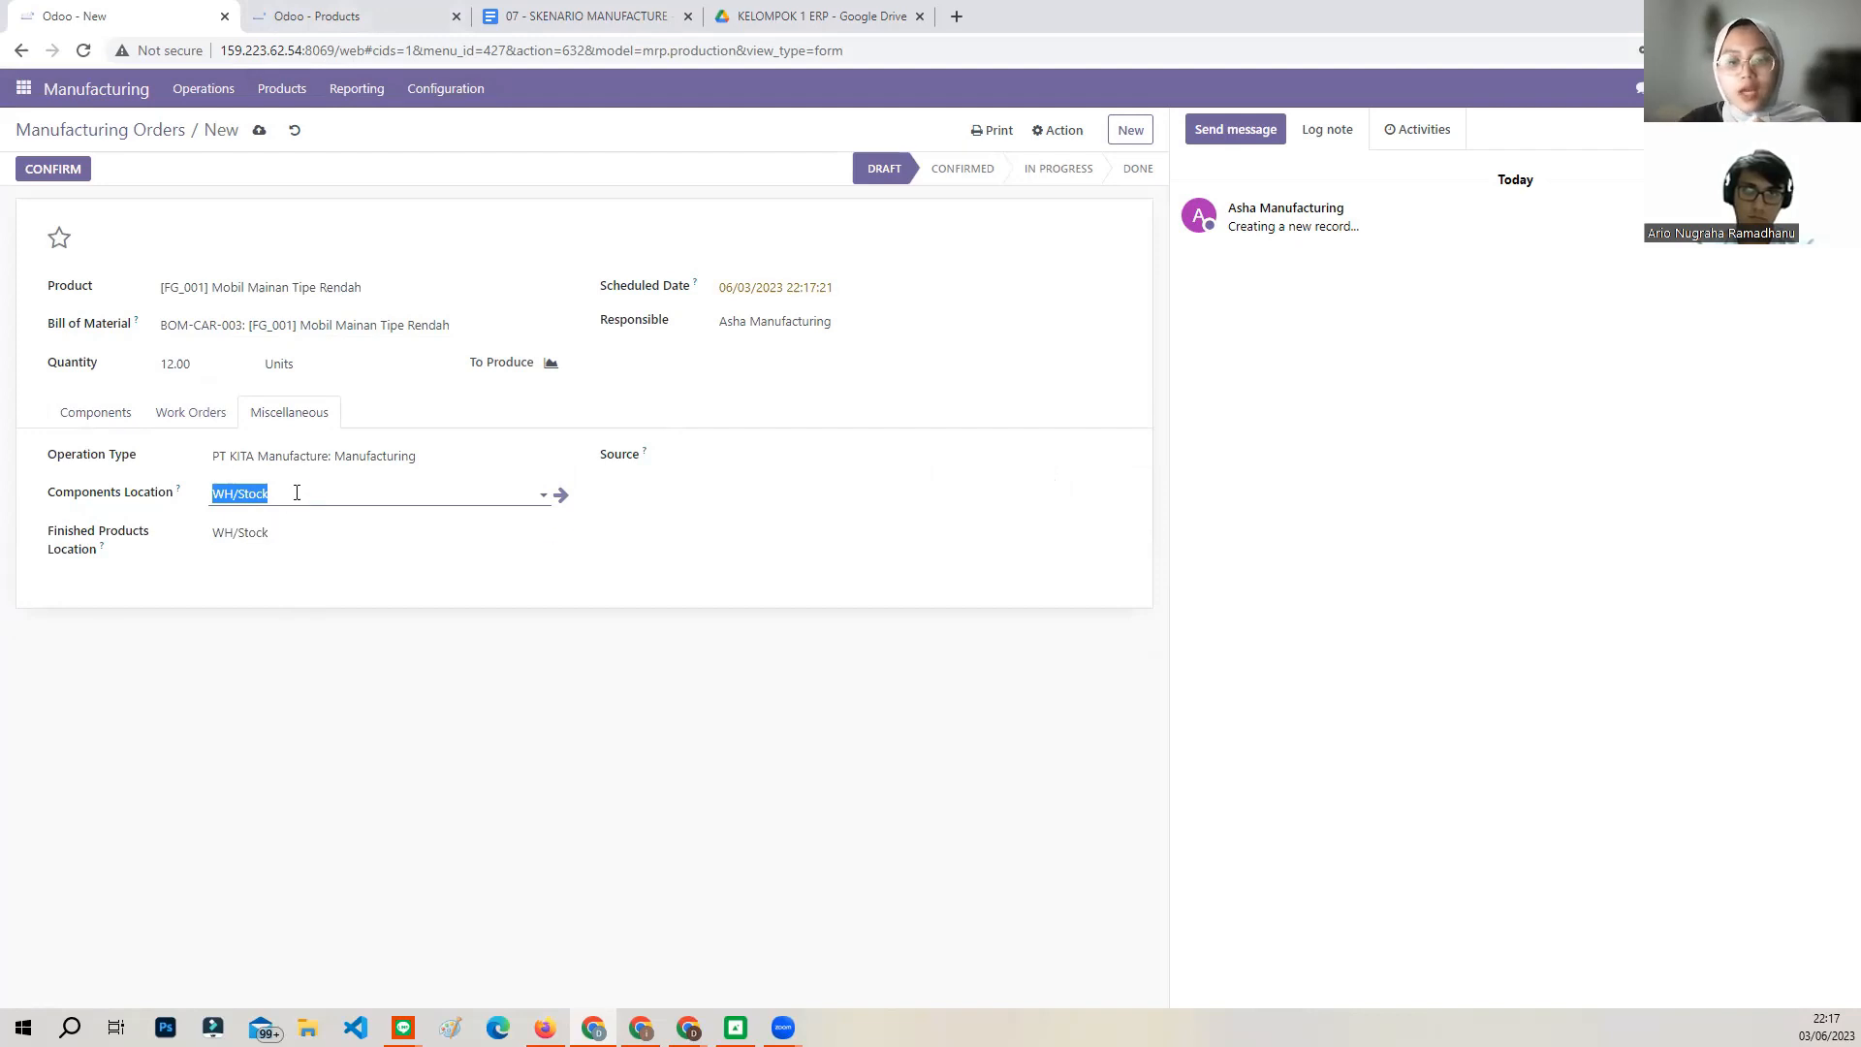
type("wwi")
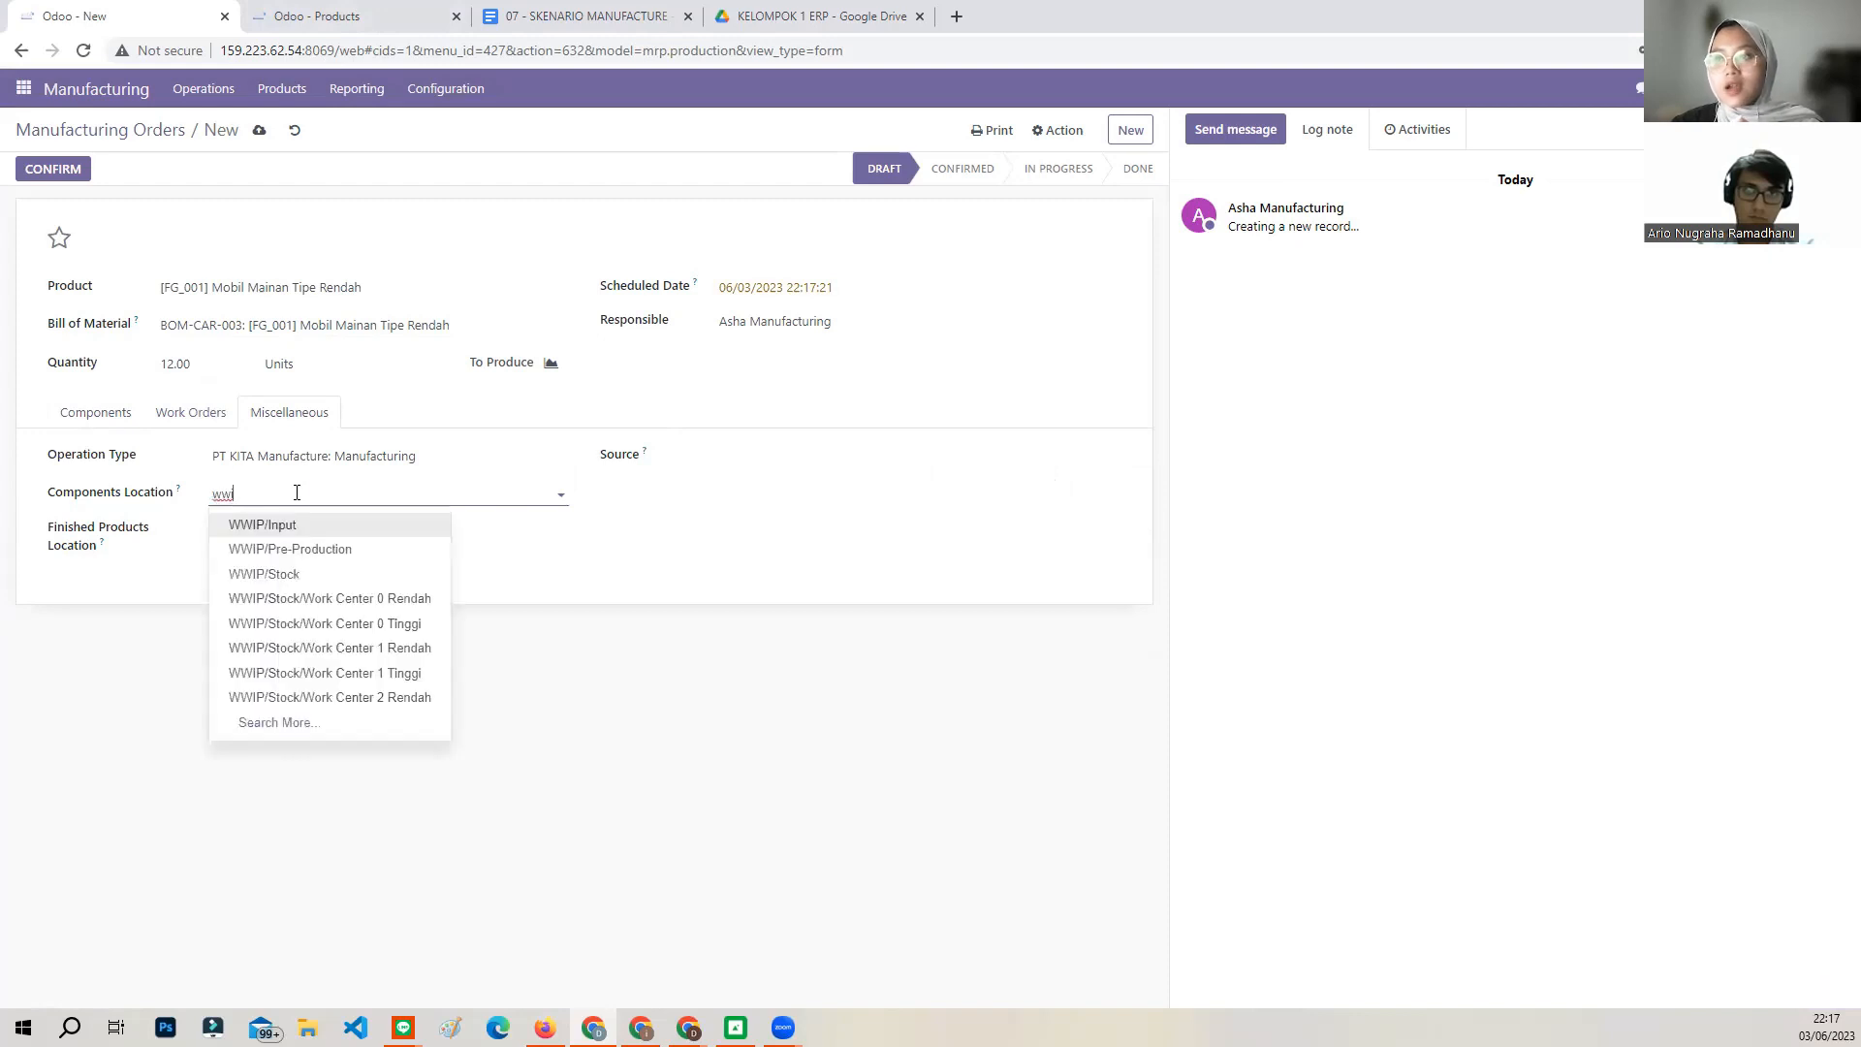
left_click(330, 697)
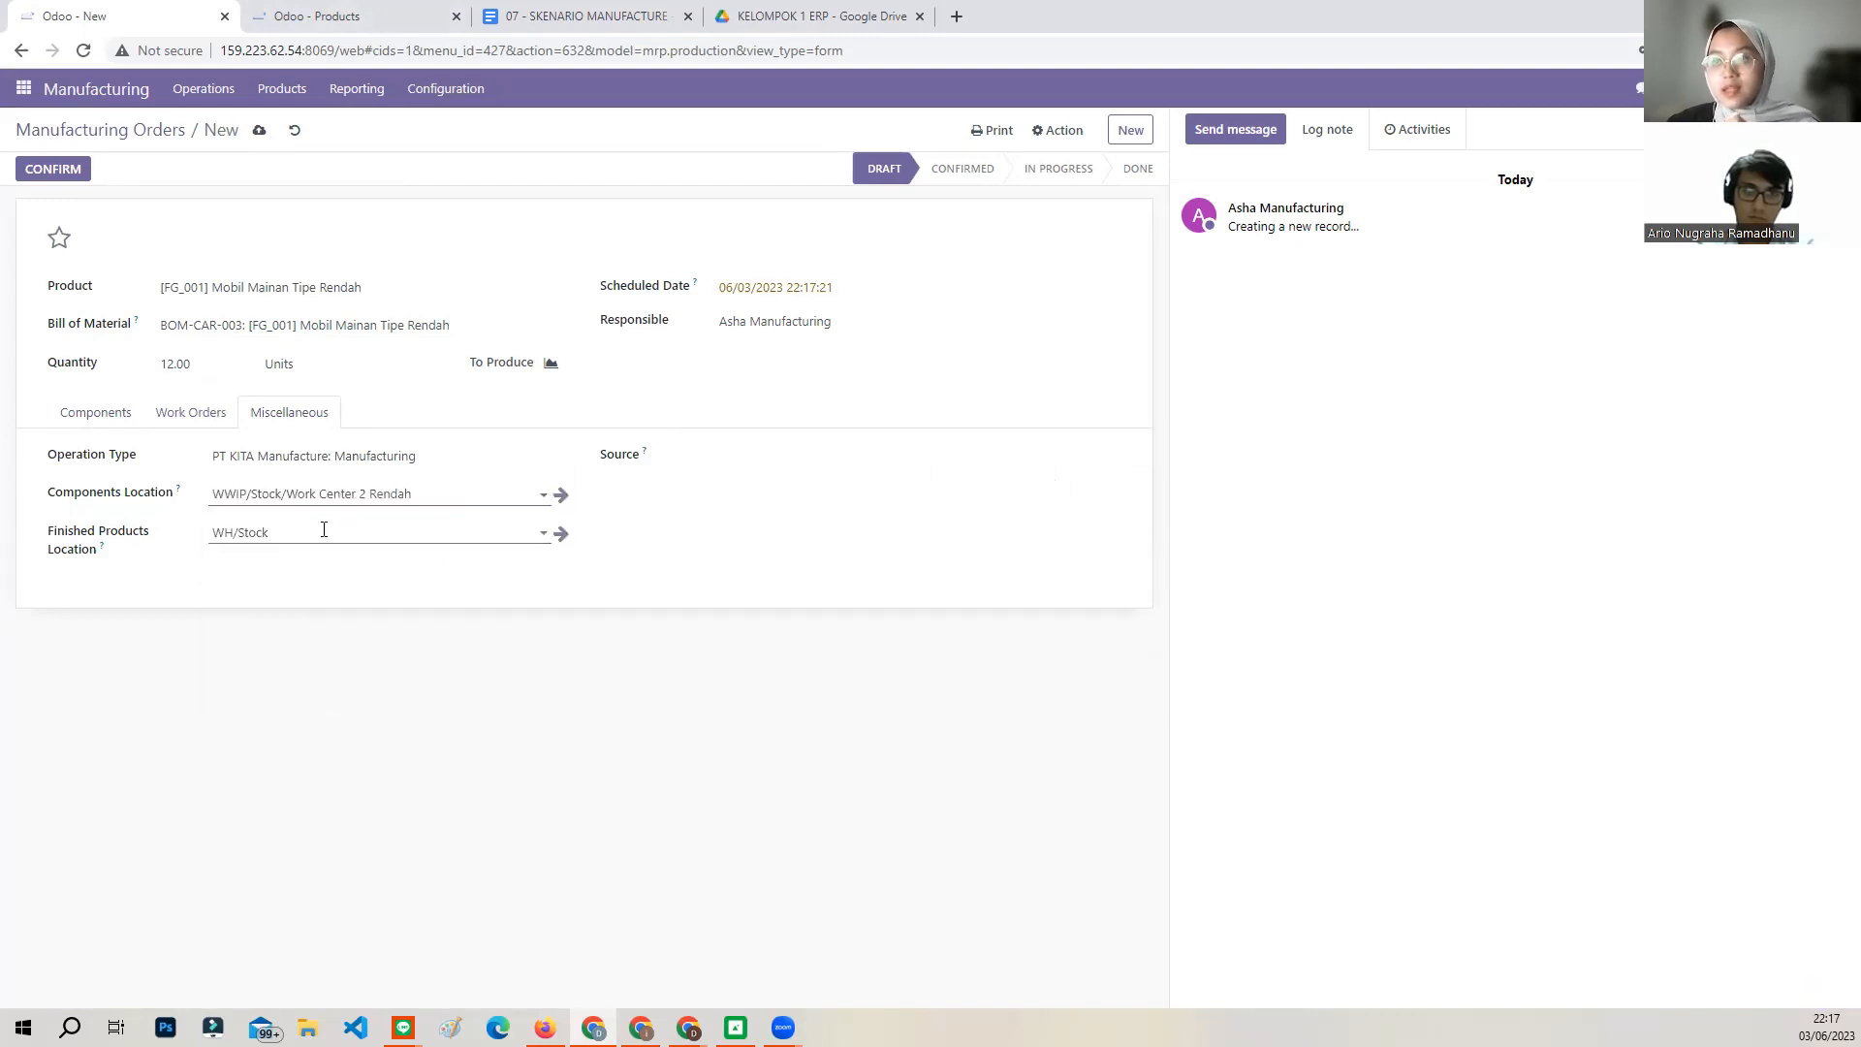
Set the order's finished products location to WH/WFG/Stock/Lego Rendah.
left_click_drag(326, 531, 209, 536)
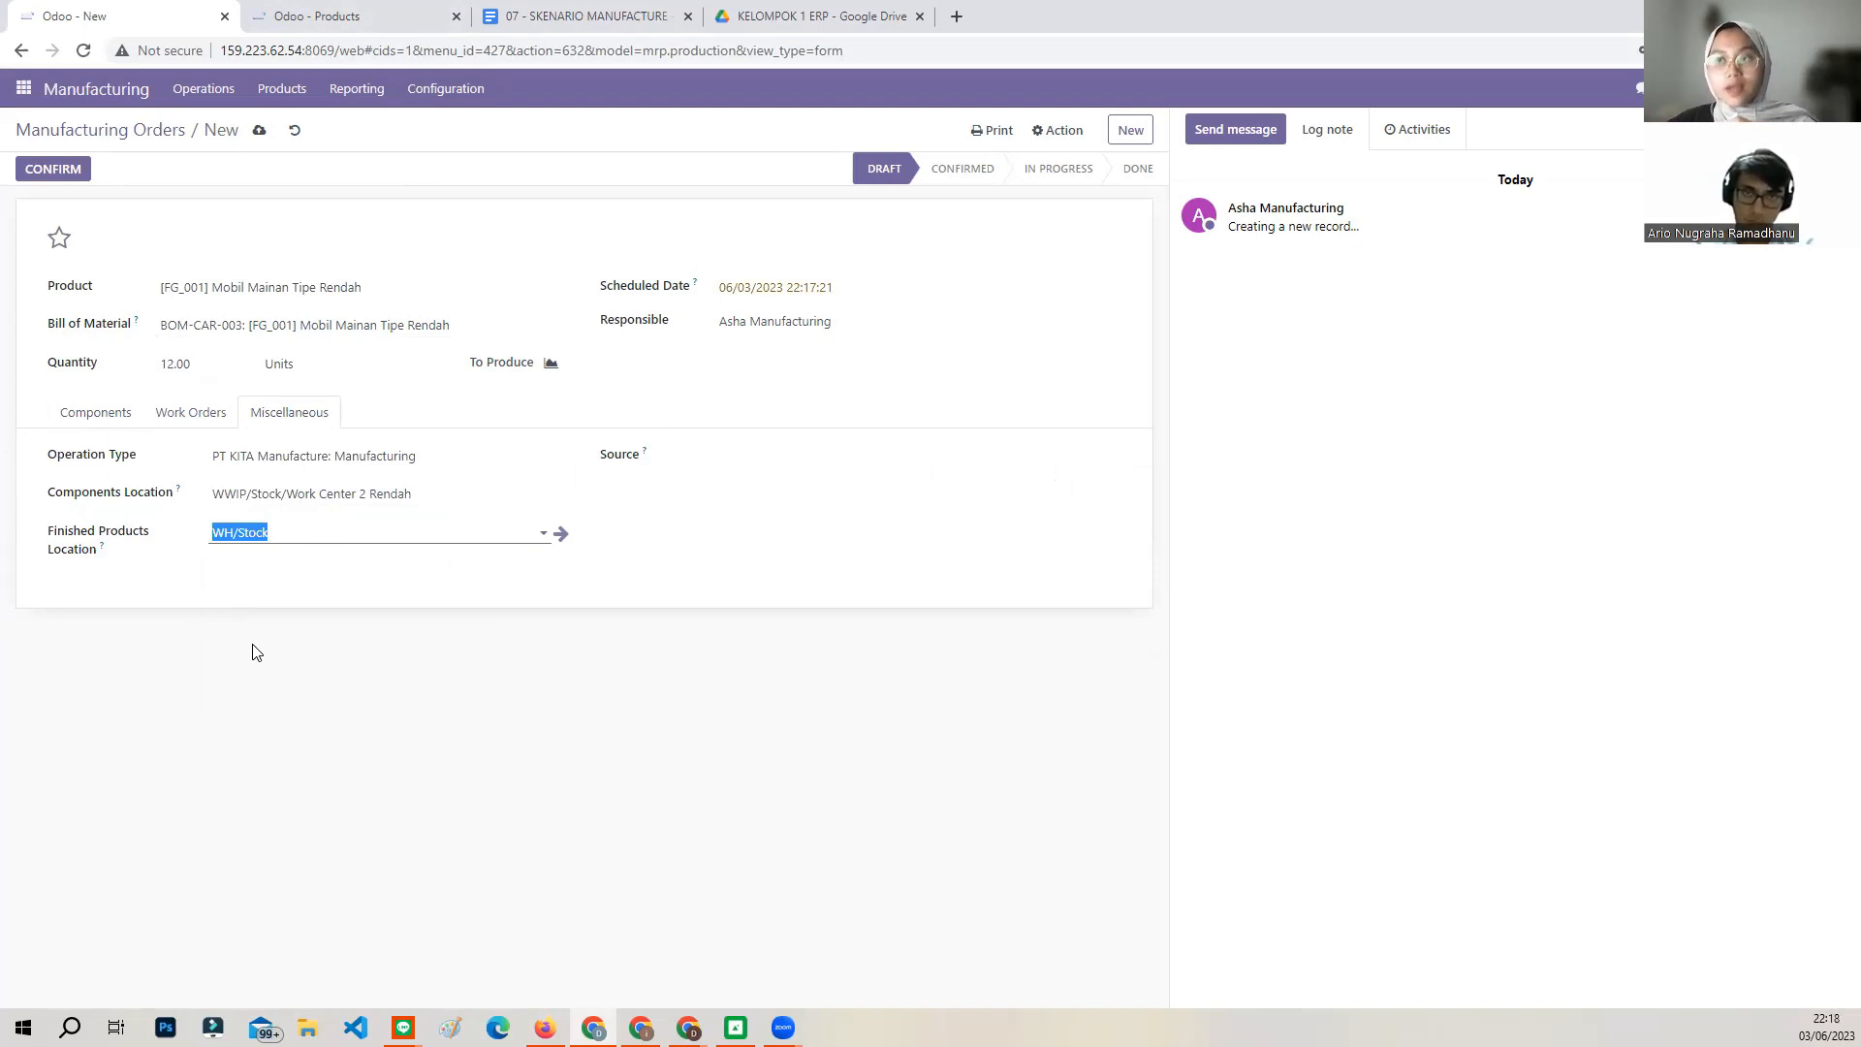
type("wfg")
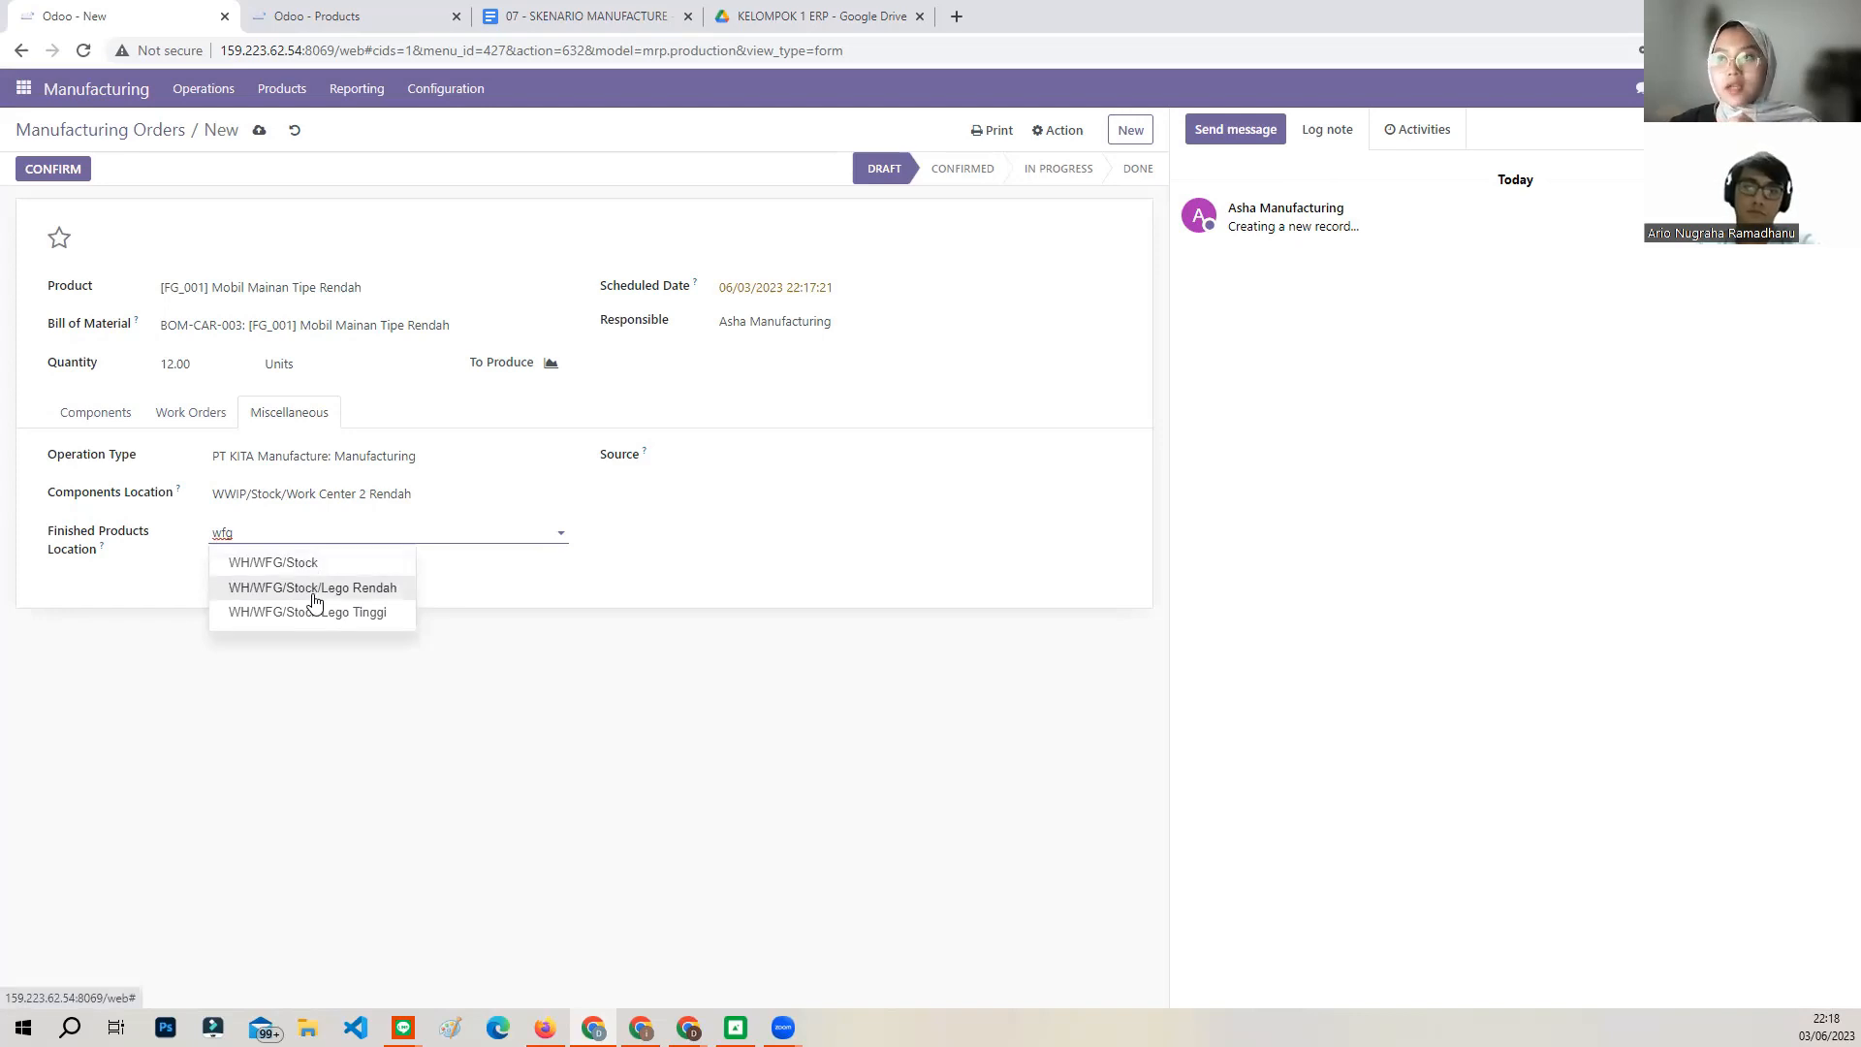
left_click(314, 593)
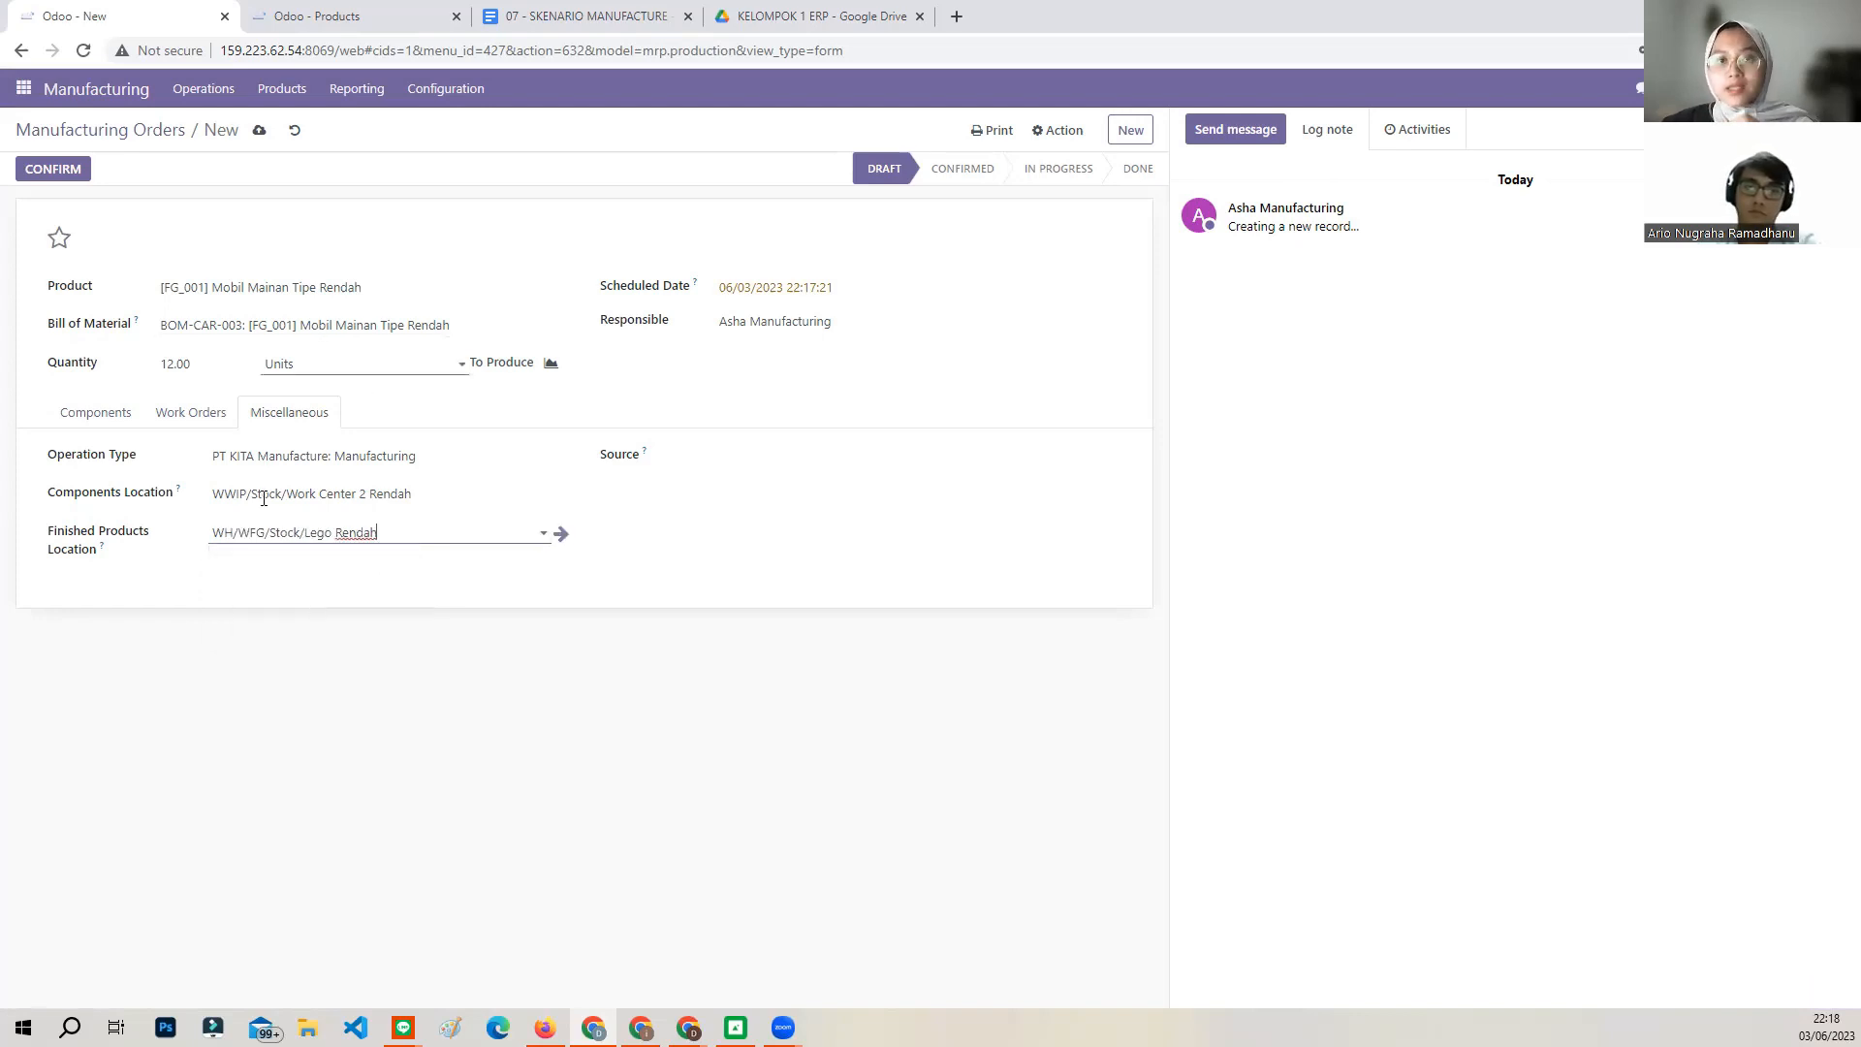
left_click(411, 620)
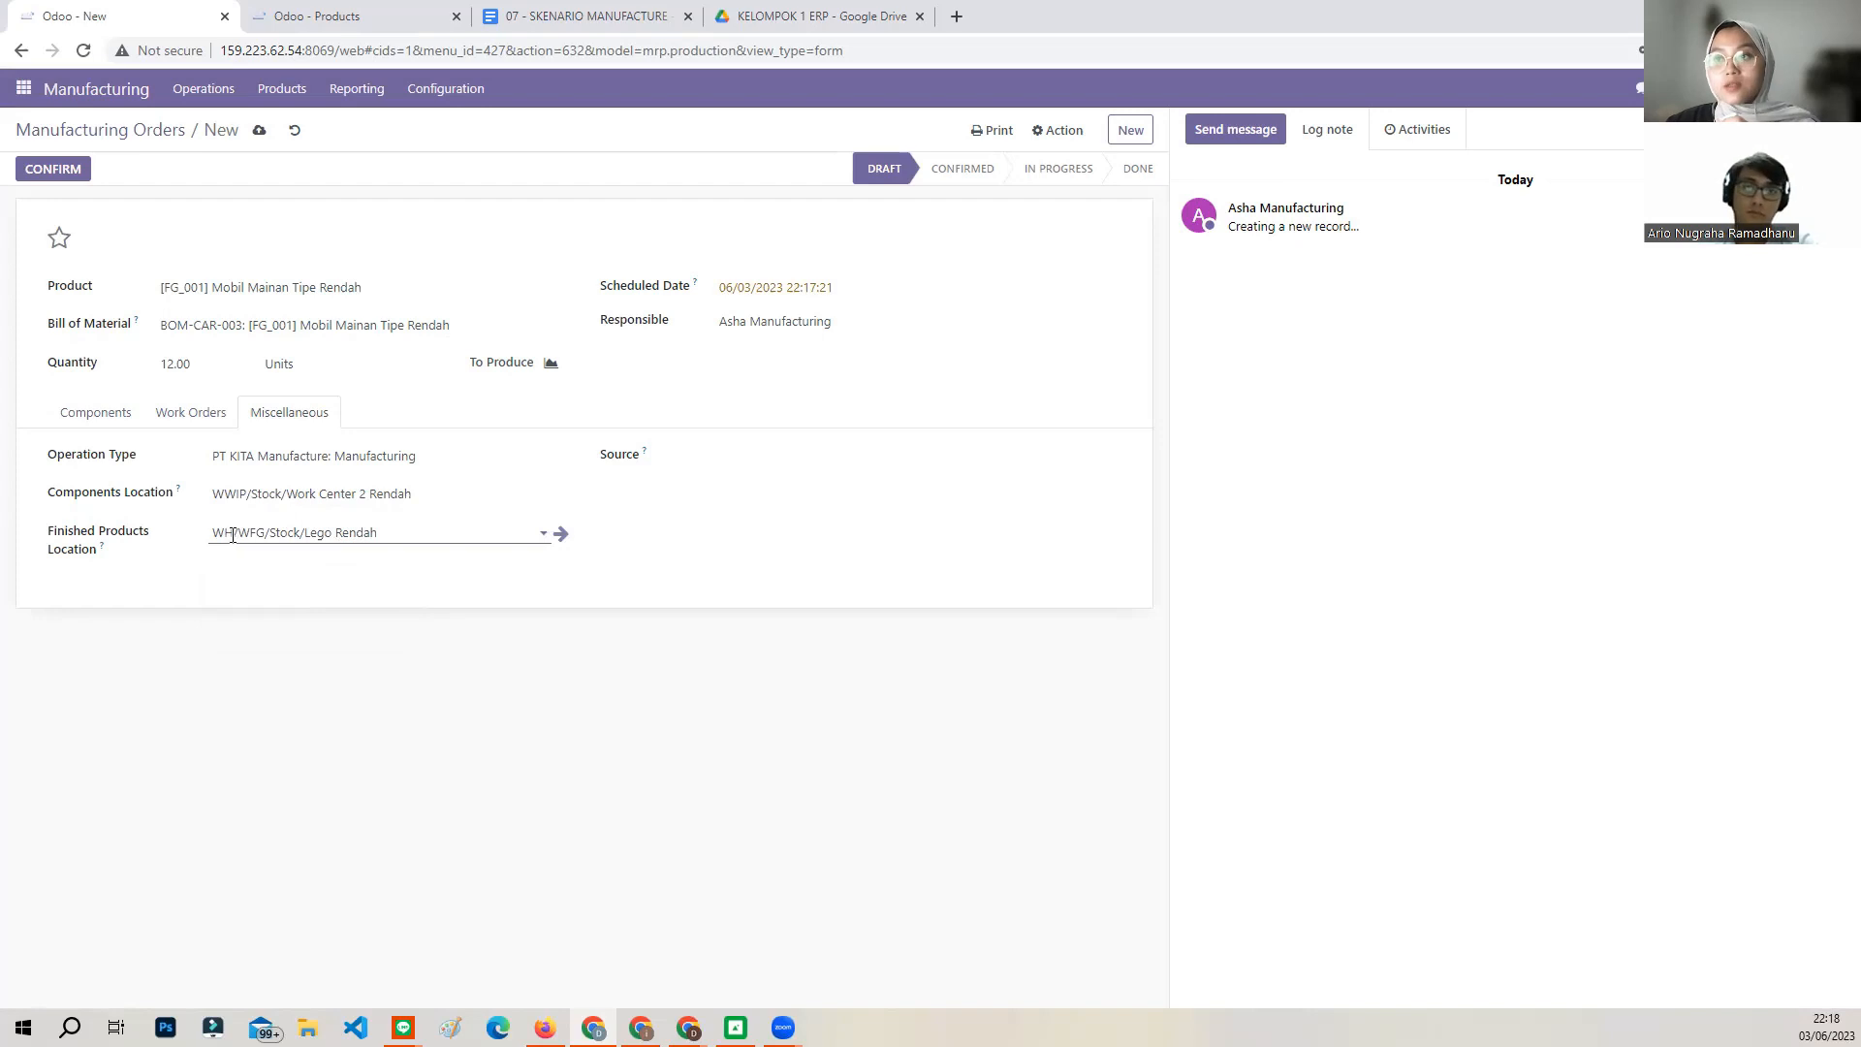
Check the work orders of the Mobil Mainan Tipe Rendah order, then confirm it and mark it as done with immediate production.
left_click(210, 421)
left_click(83, 180)
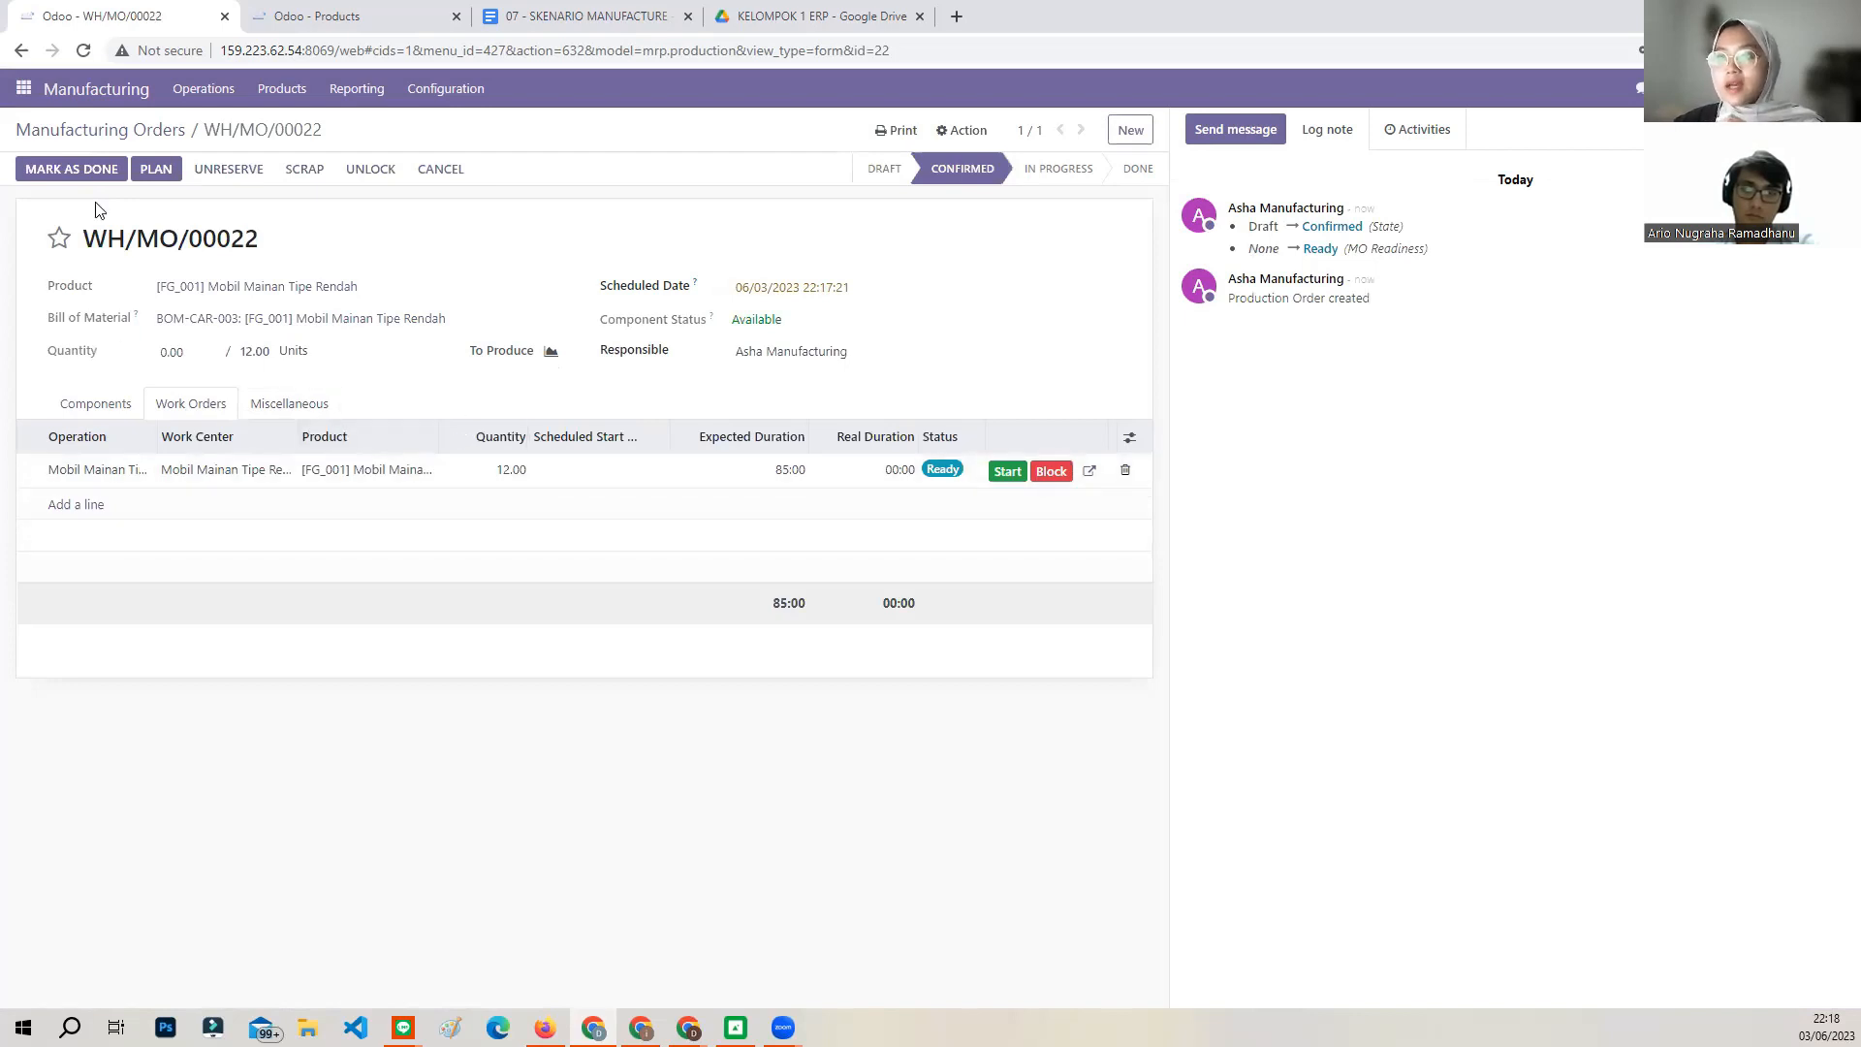
left_click(72, 170)
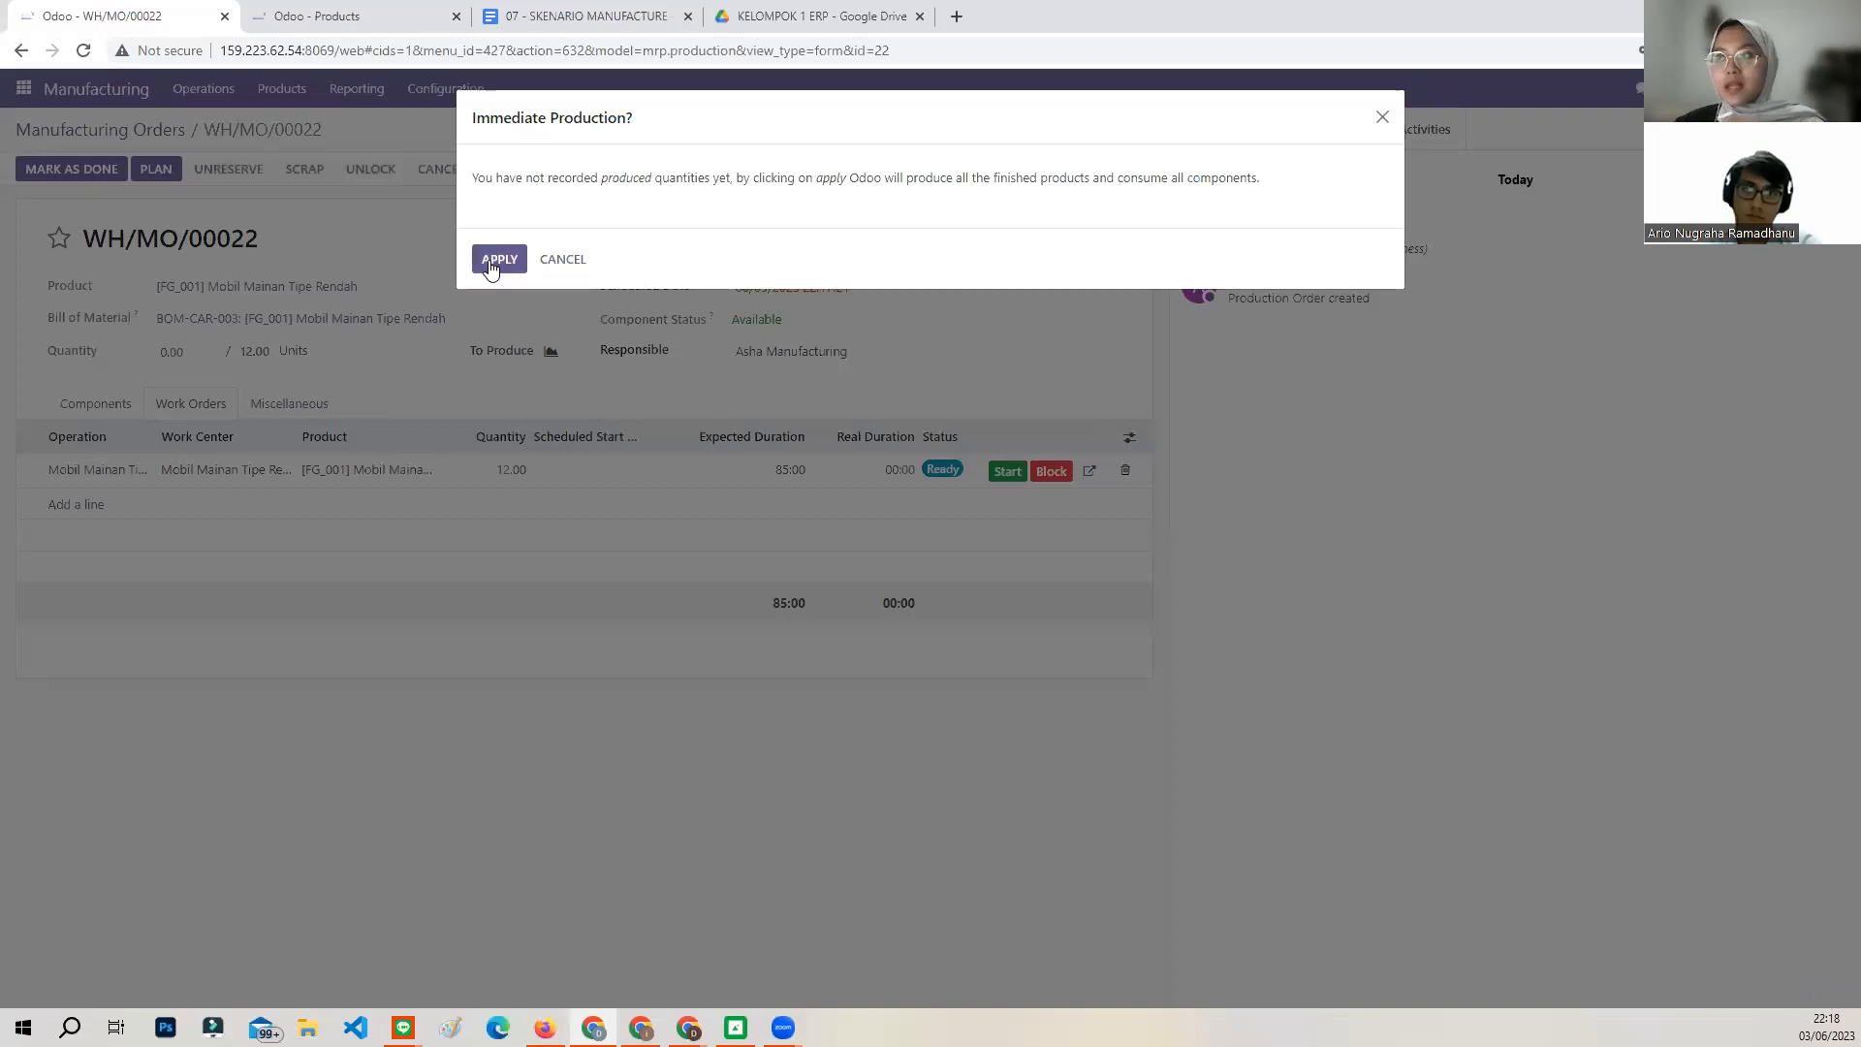
left_click(498, 259)
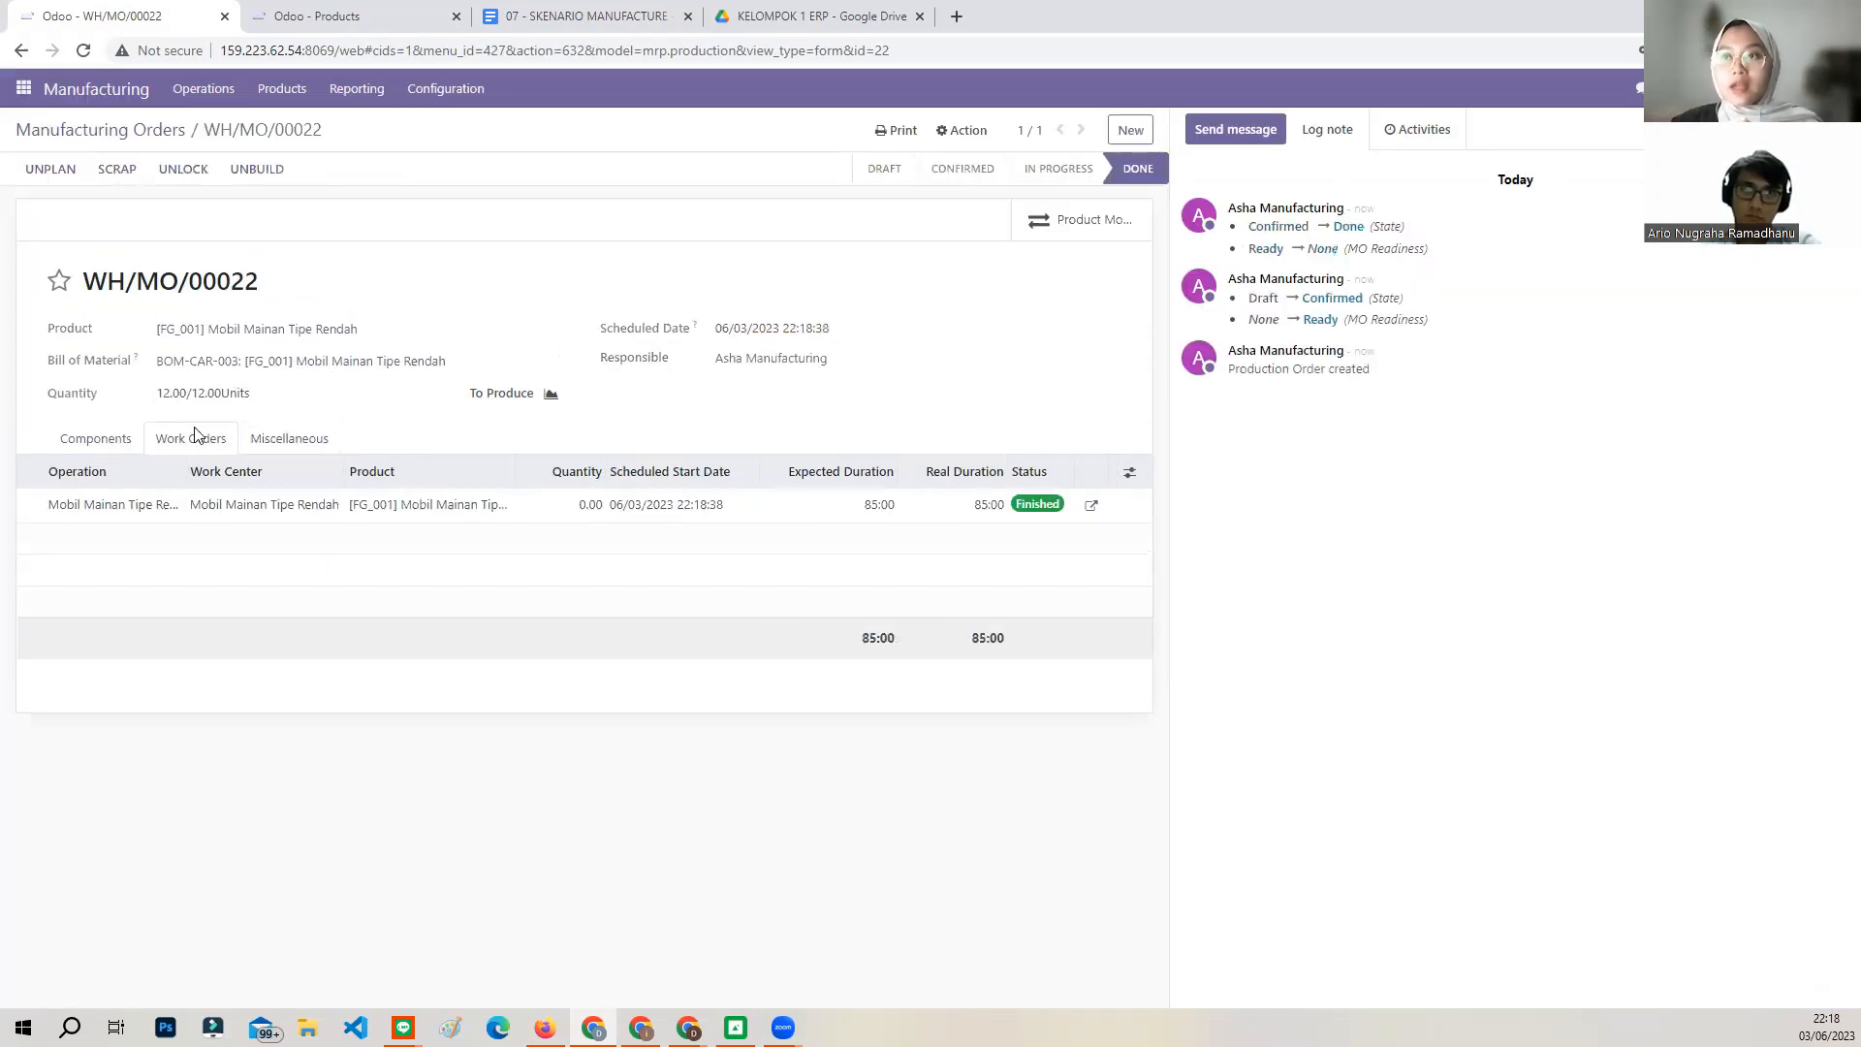
Create another manufacturing order for 12 units of [FG_002] Mobil Mainan Tipe Tinggi.
left_click(142, 141)
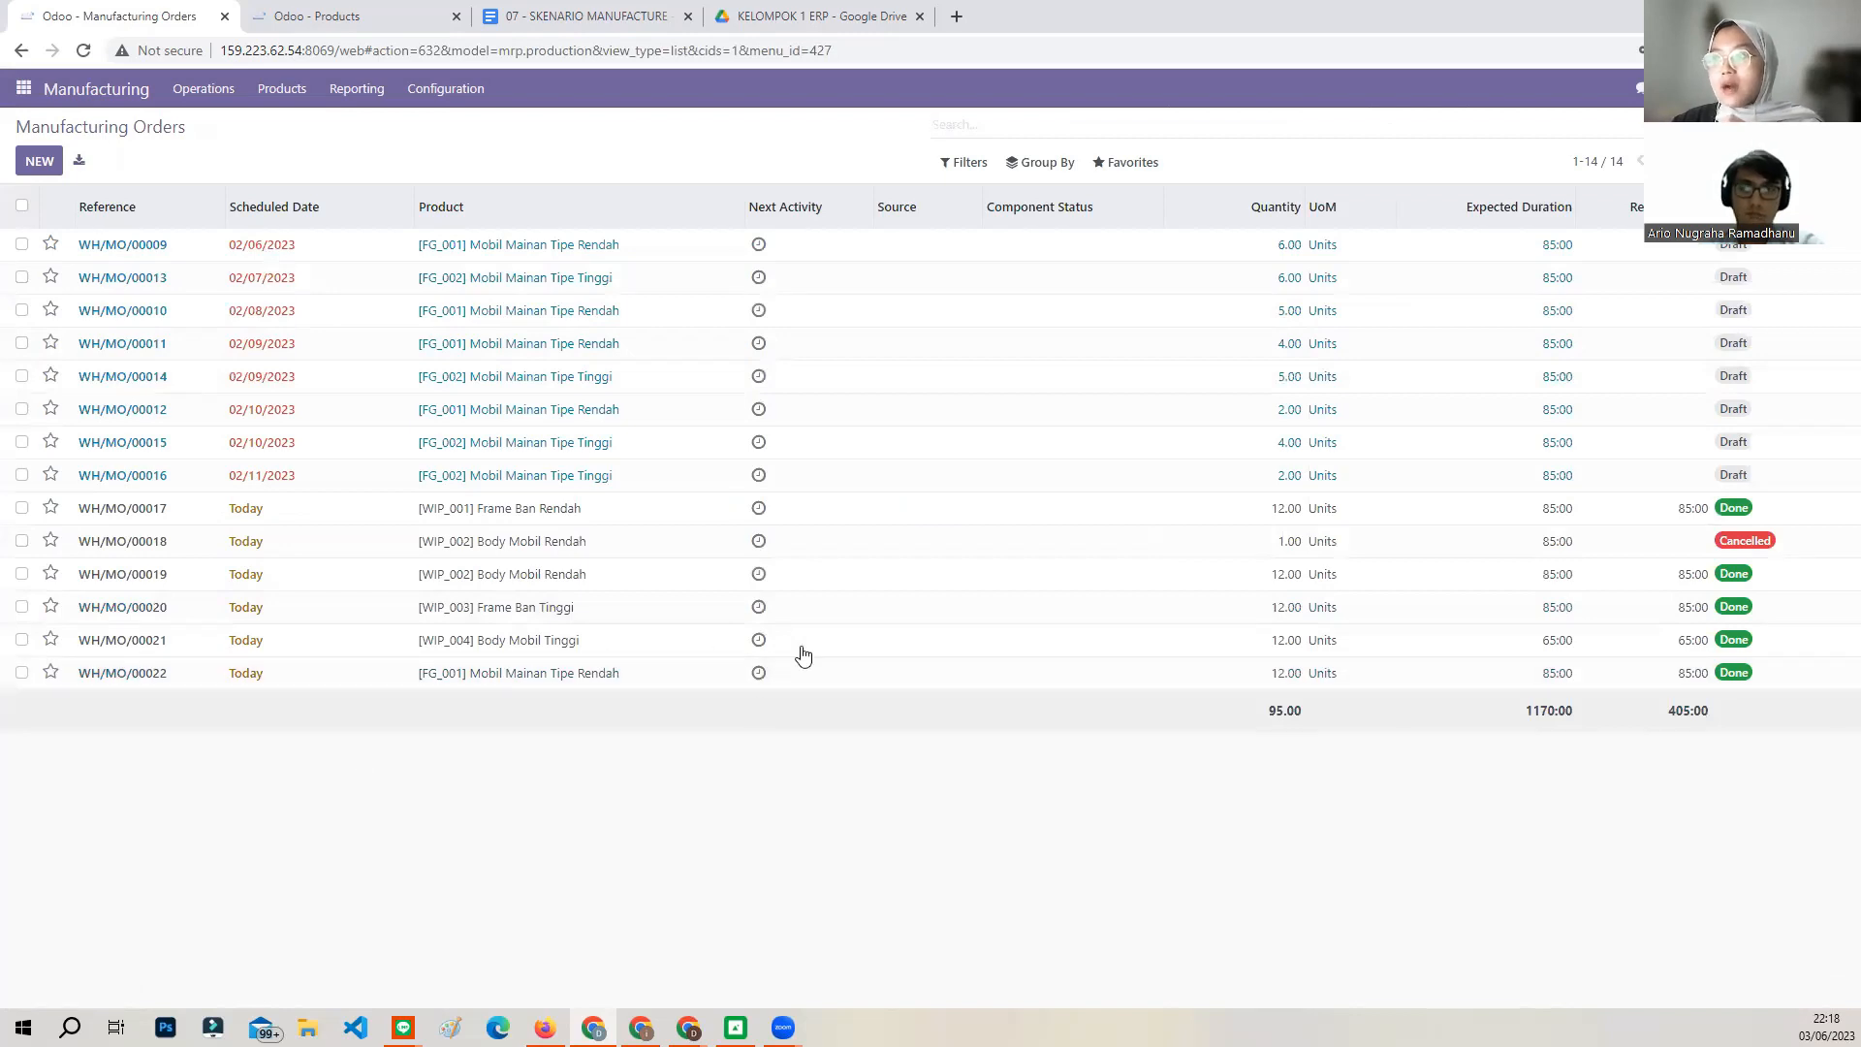
left_click(36, 165)
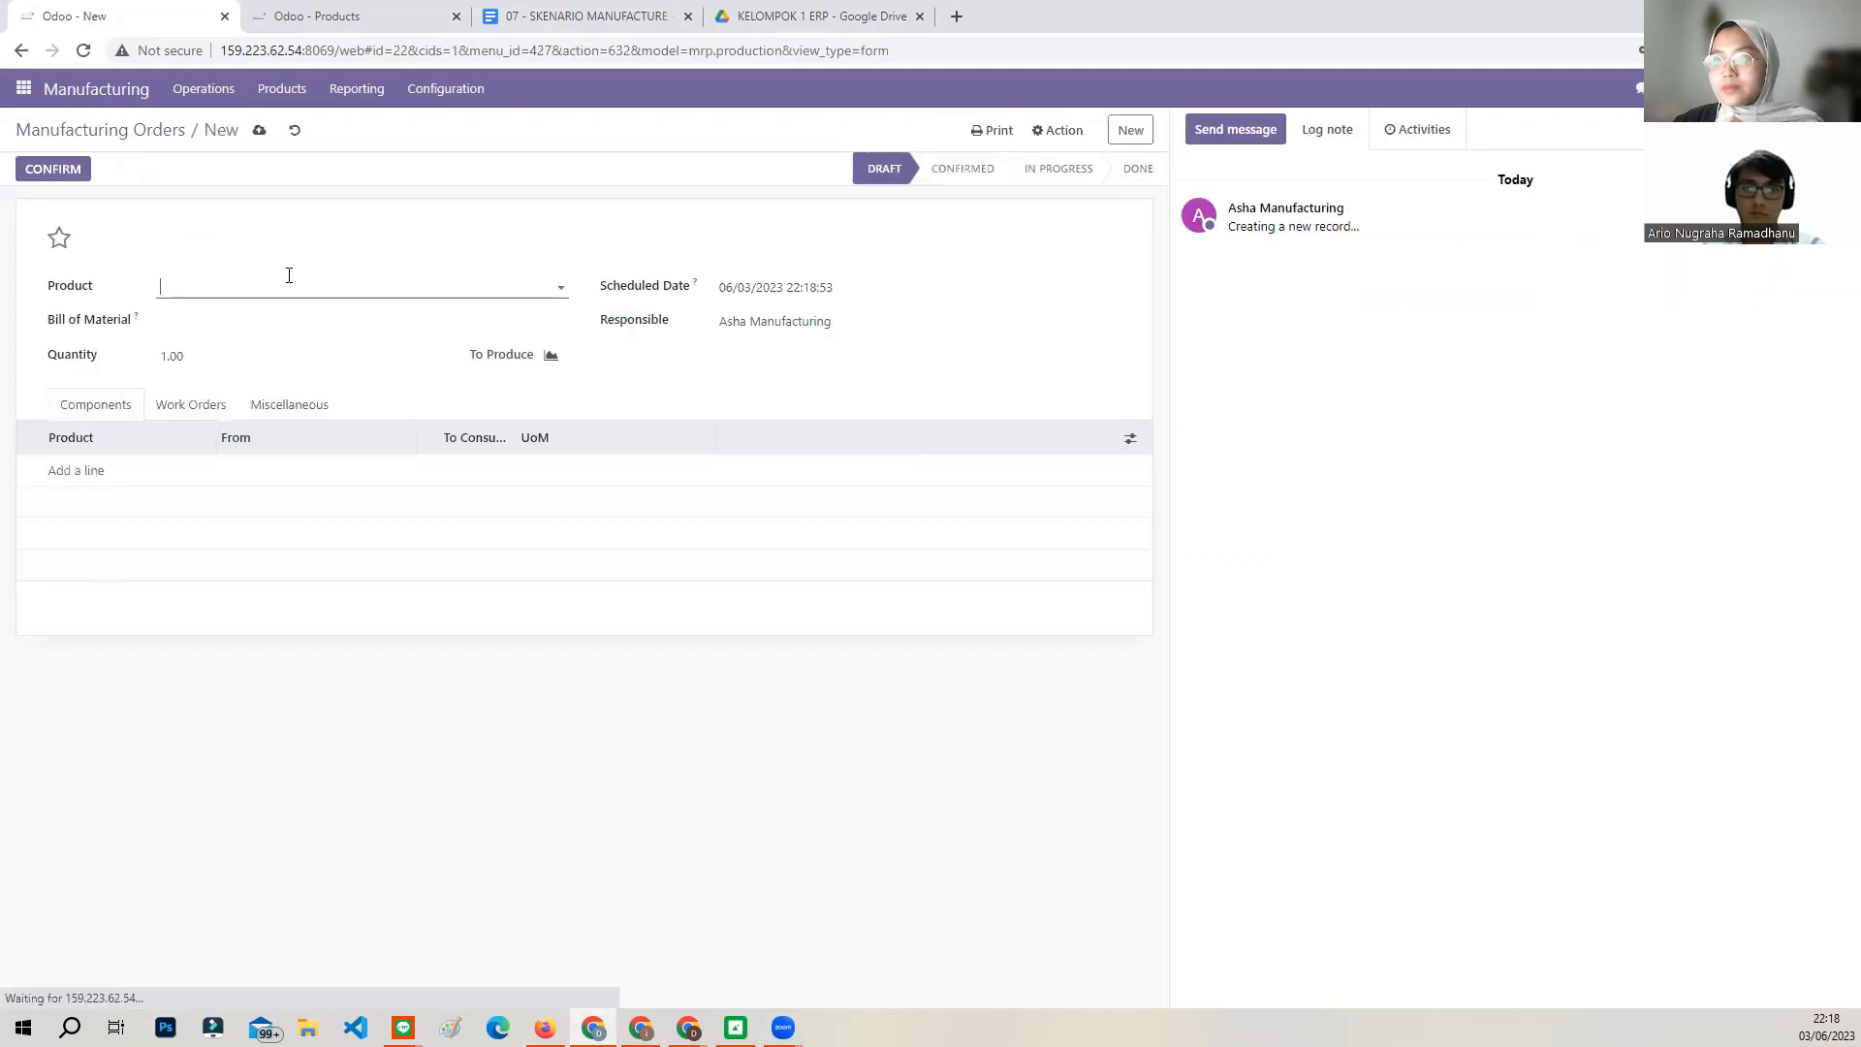
left_click(176, 283)
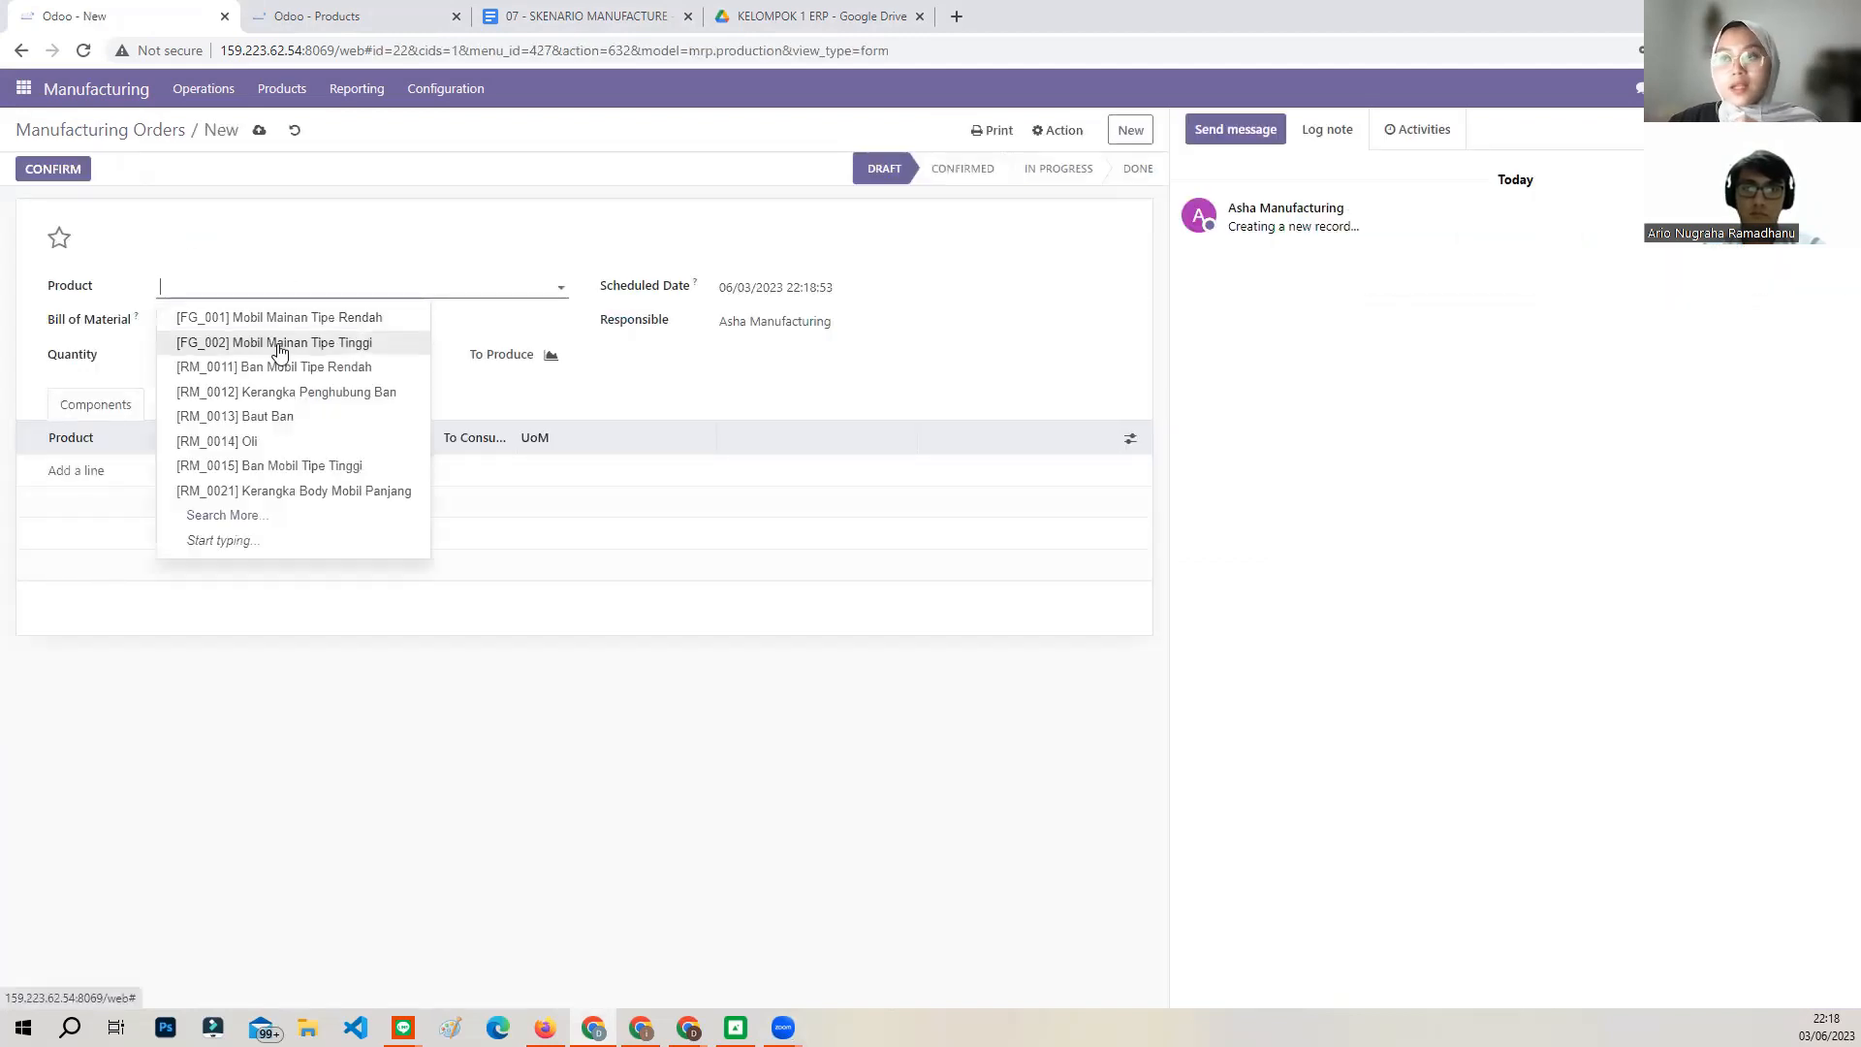
left_click(280, 345)
left_click(133, 374)
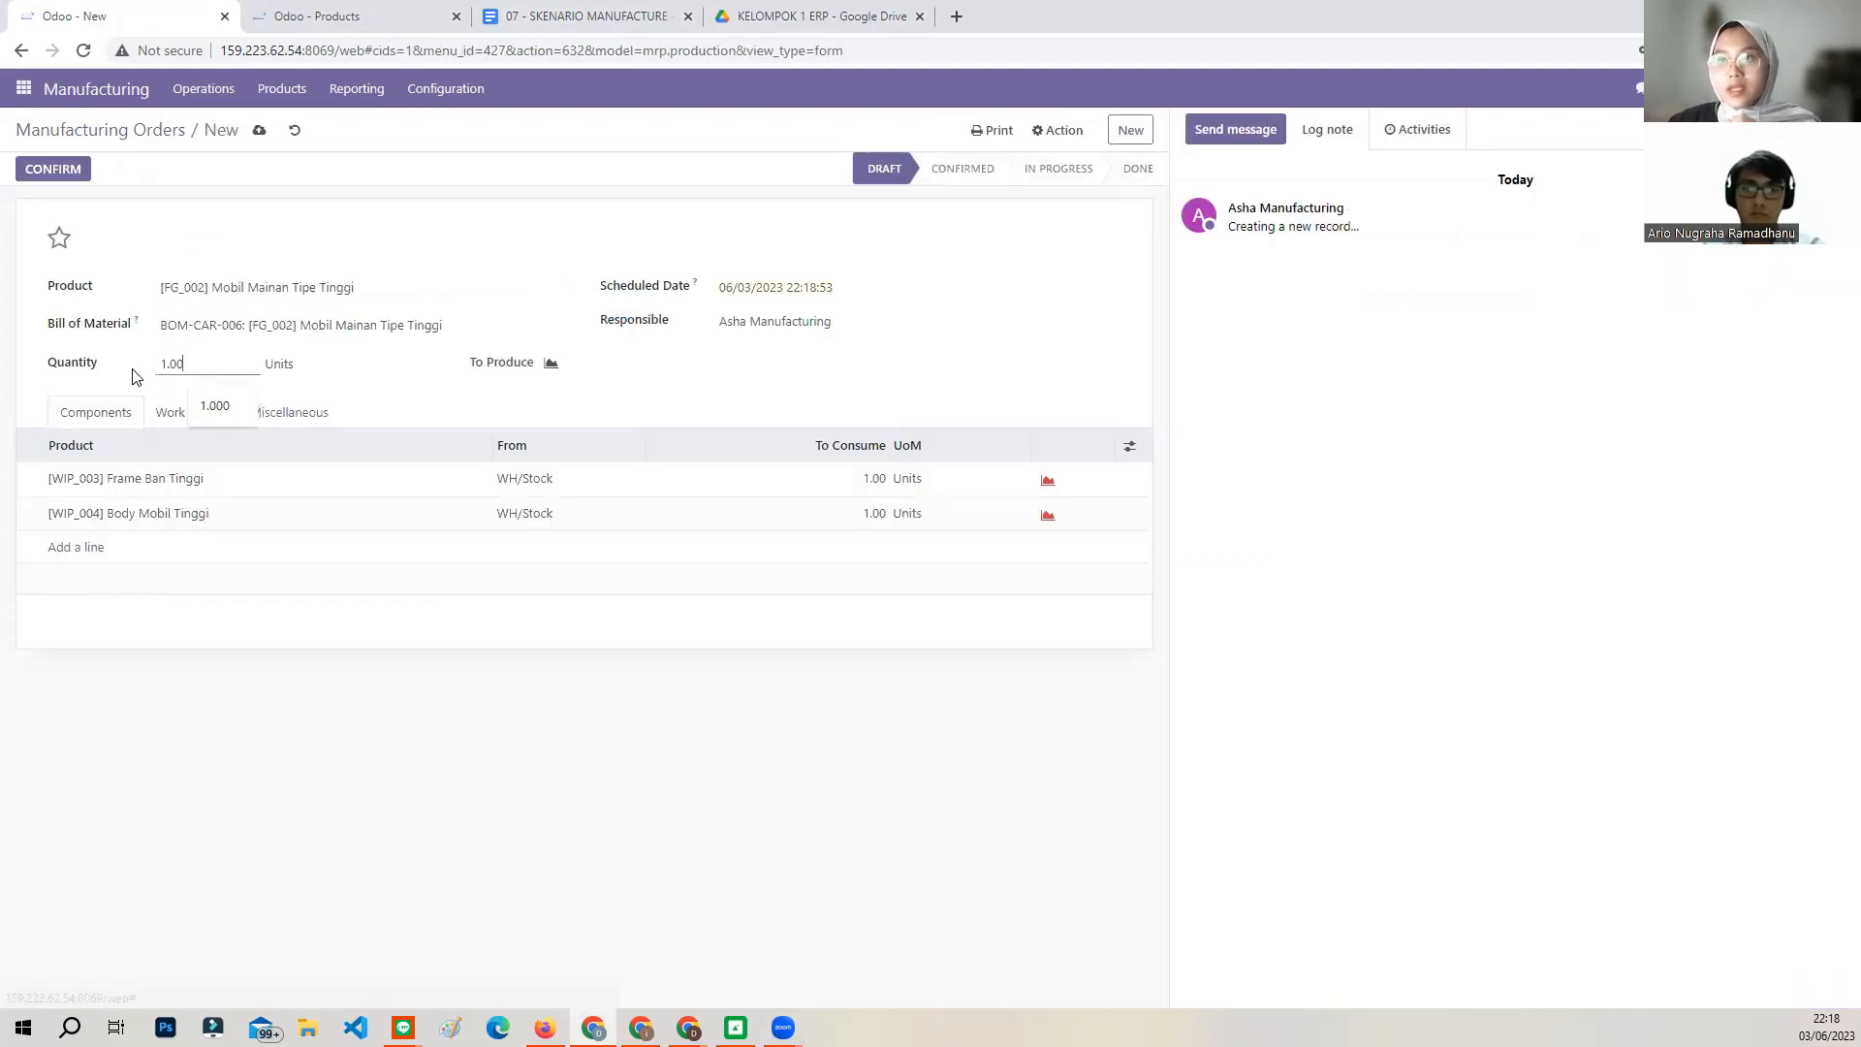
type("12")
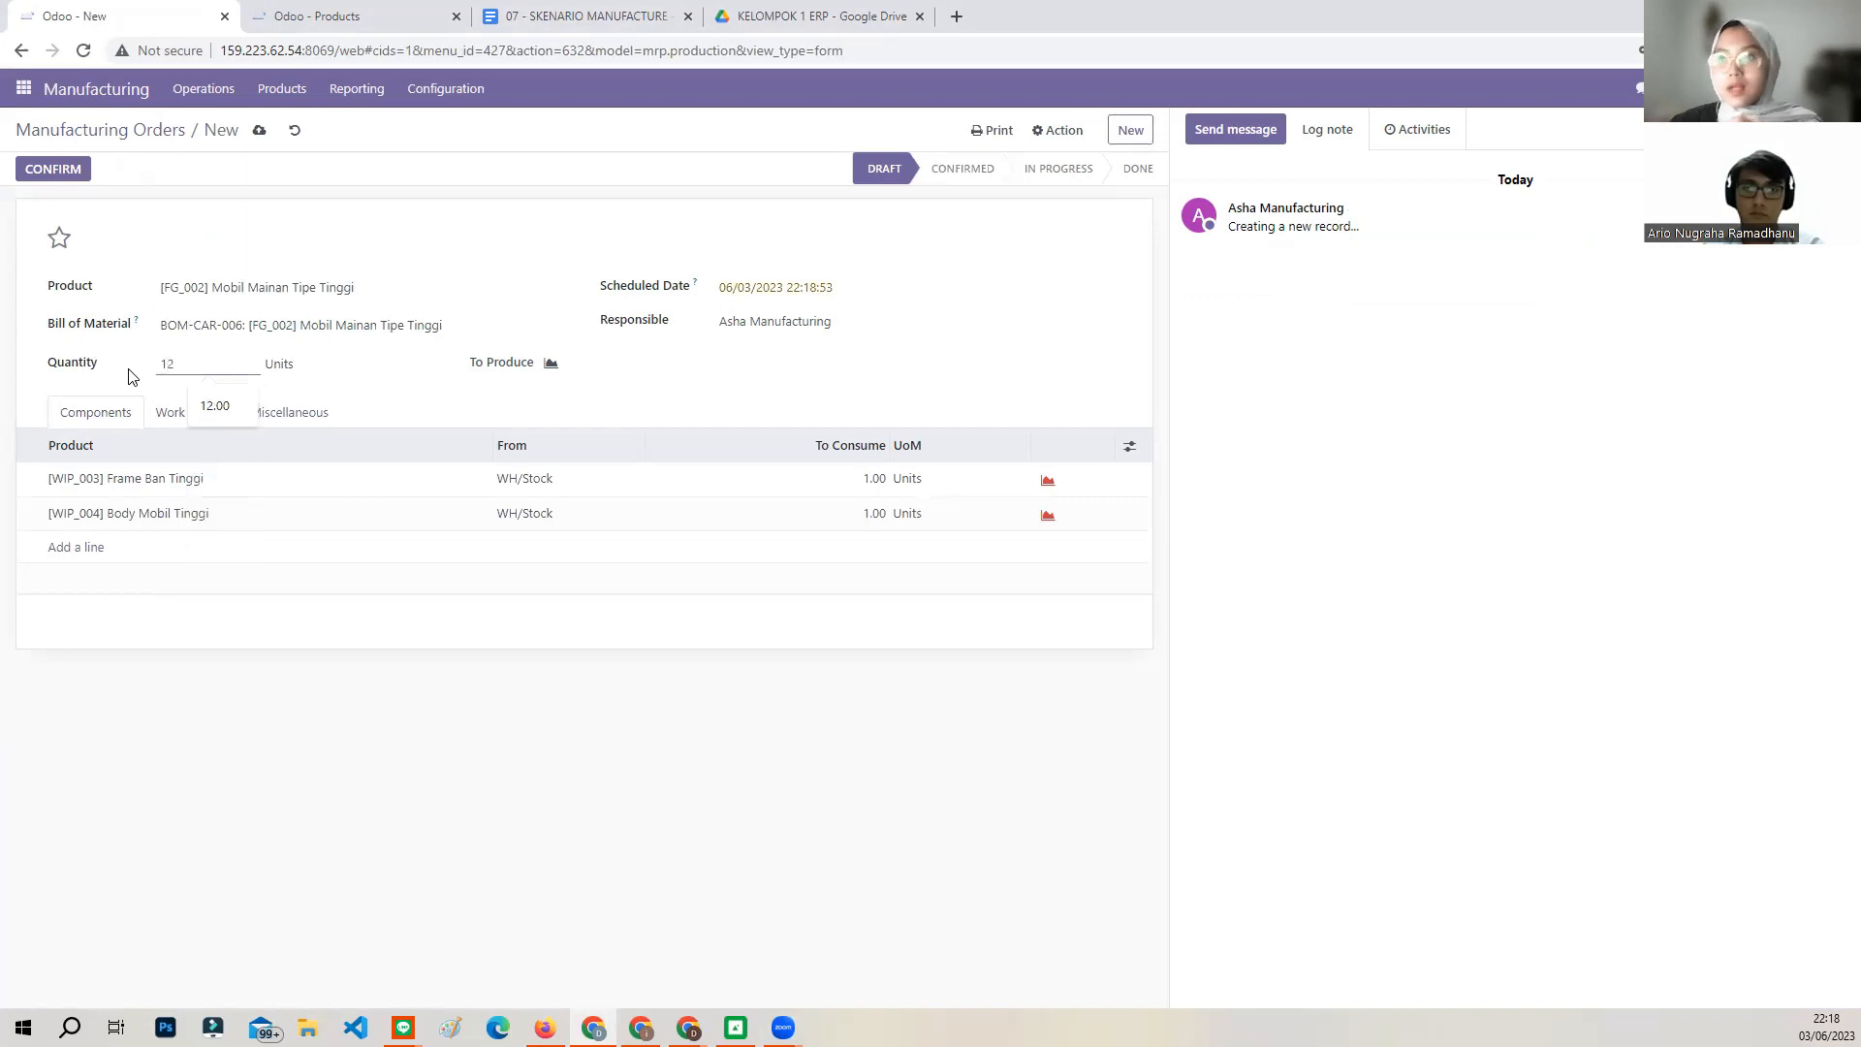
Set the Mobil Mainan Tipe Tinggi order's components location to WWIP/Stock/Work Center 2 Tinggi.
left_click(312, 413)
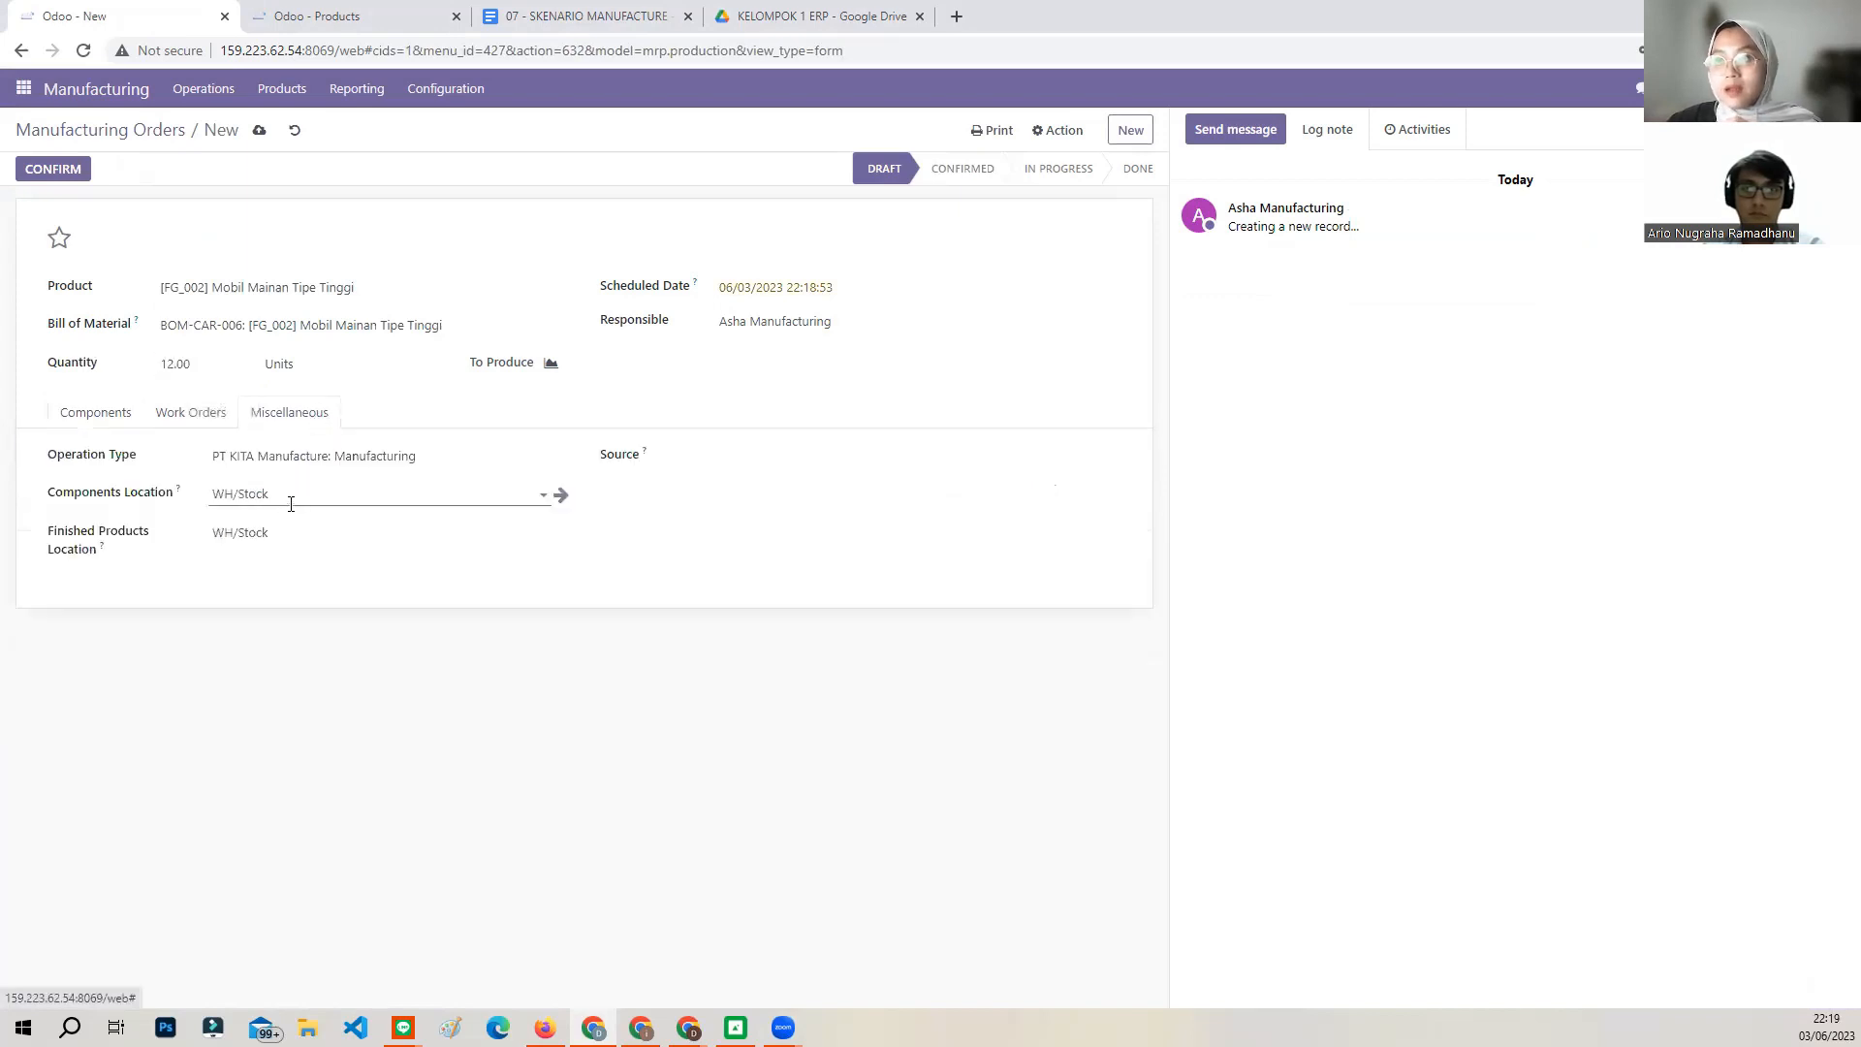
left_click(188, 502)
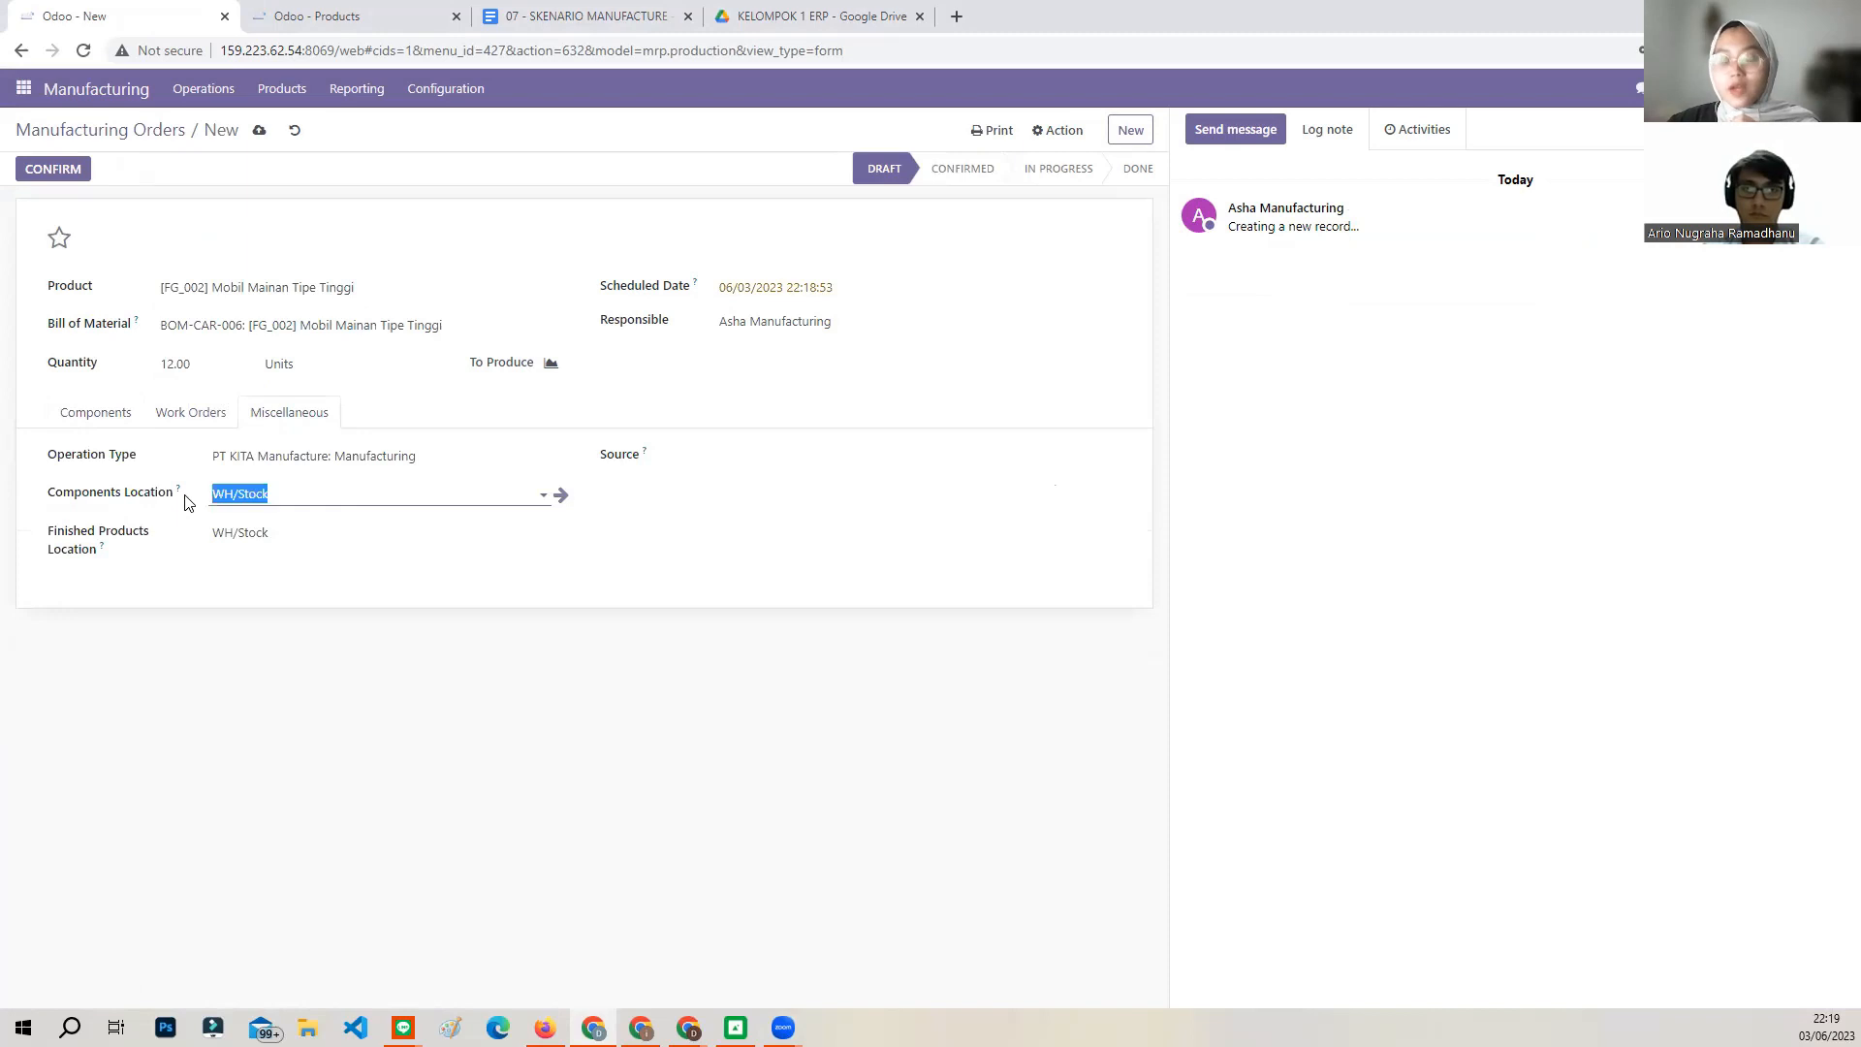
type("w")
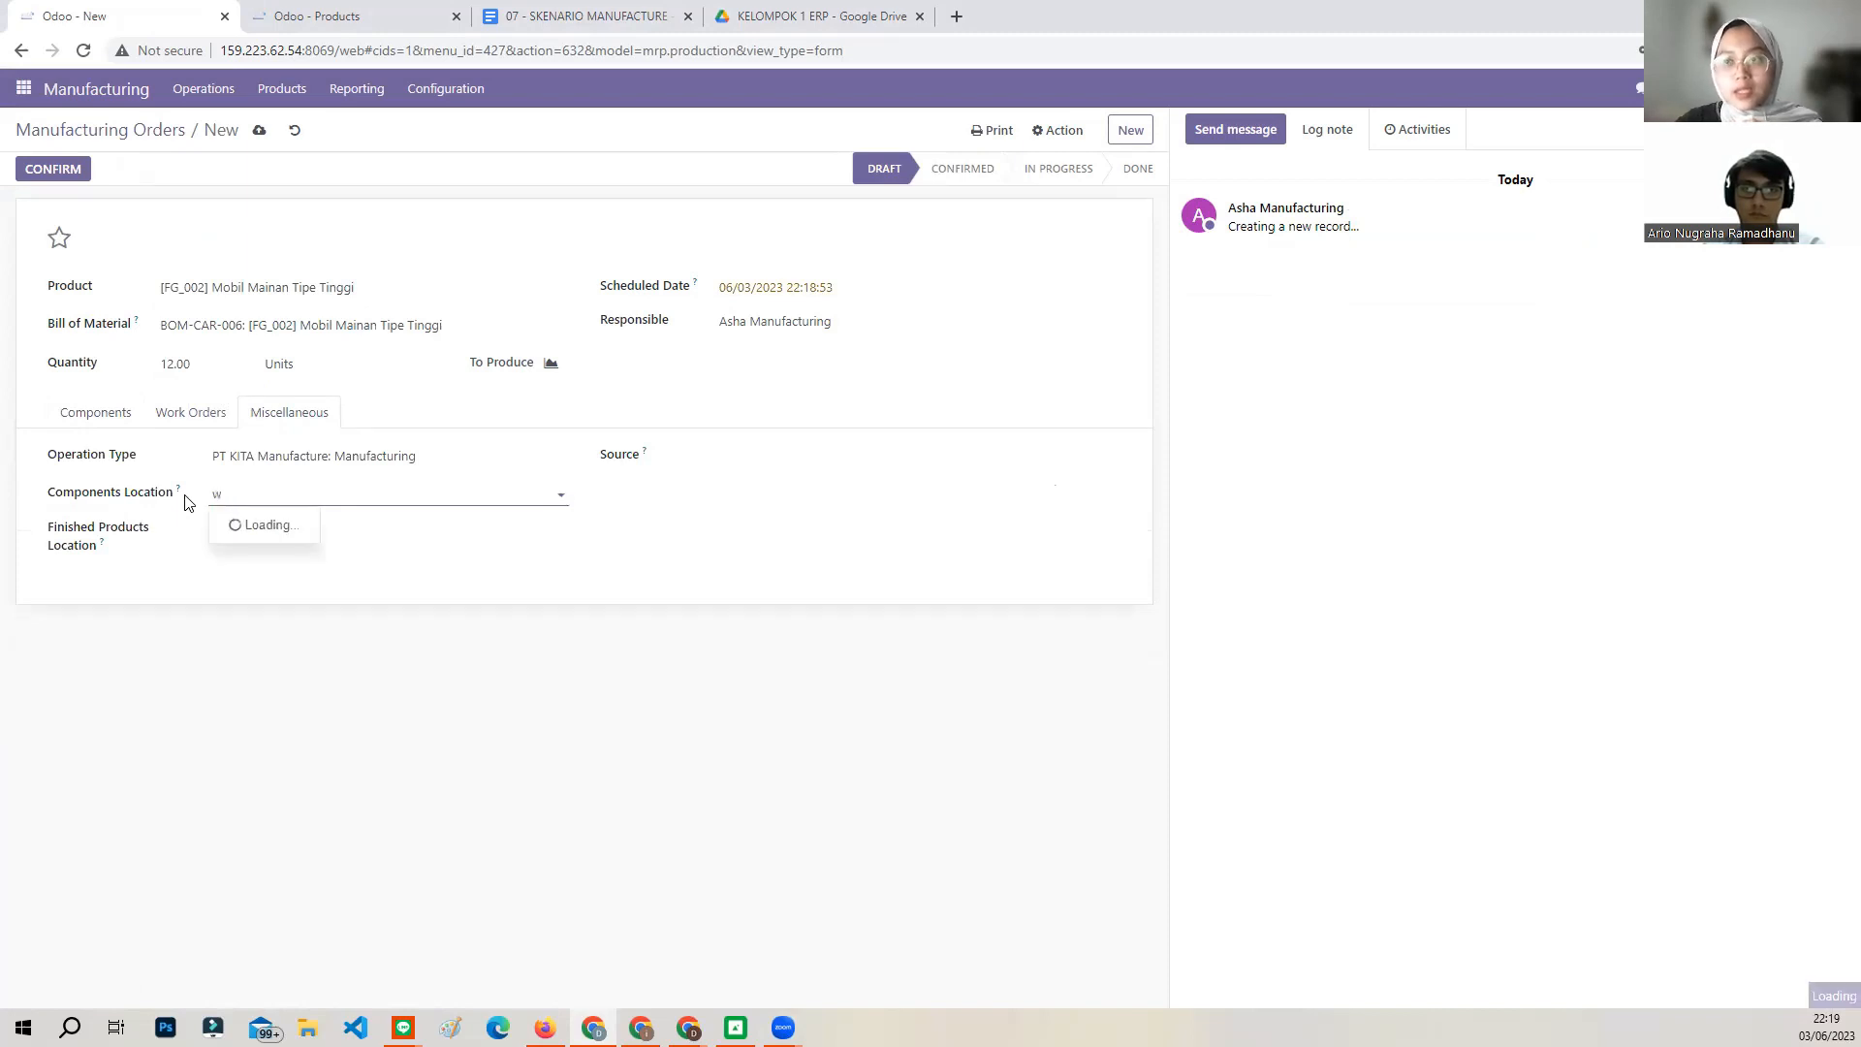
type("wip")
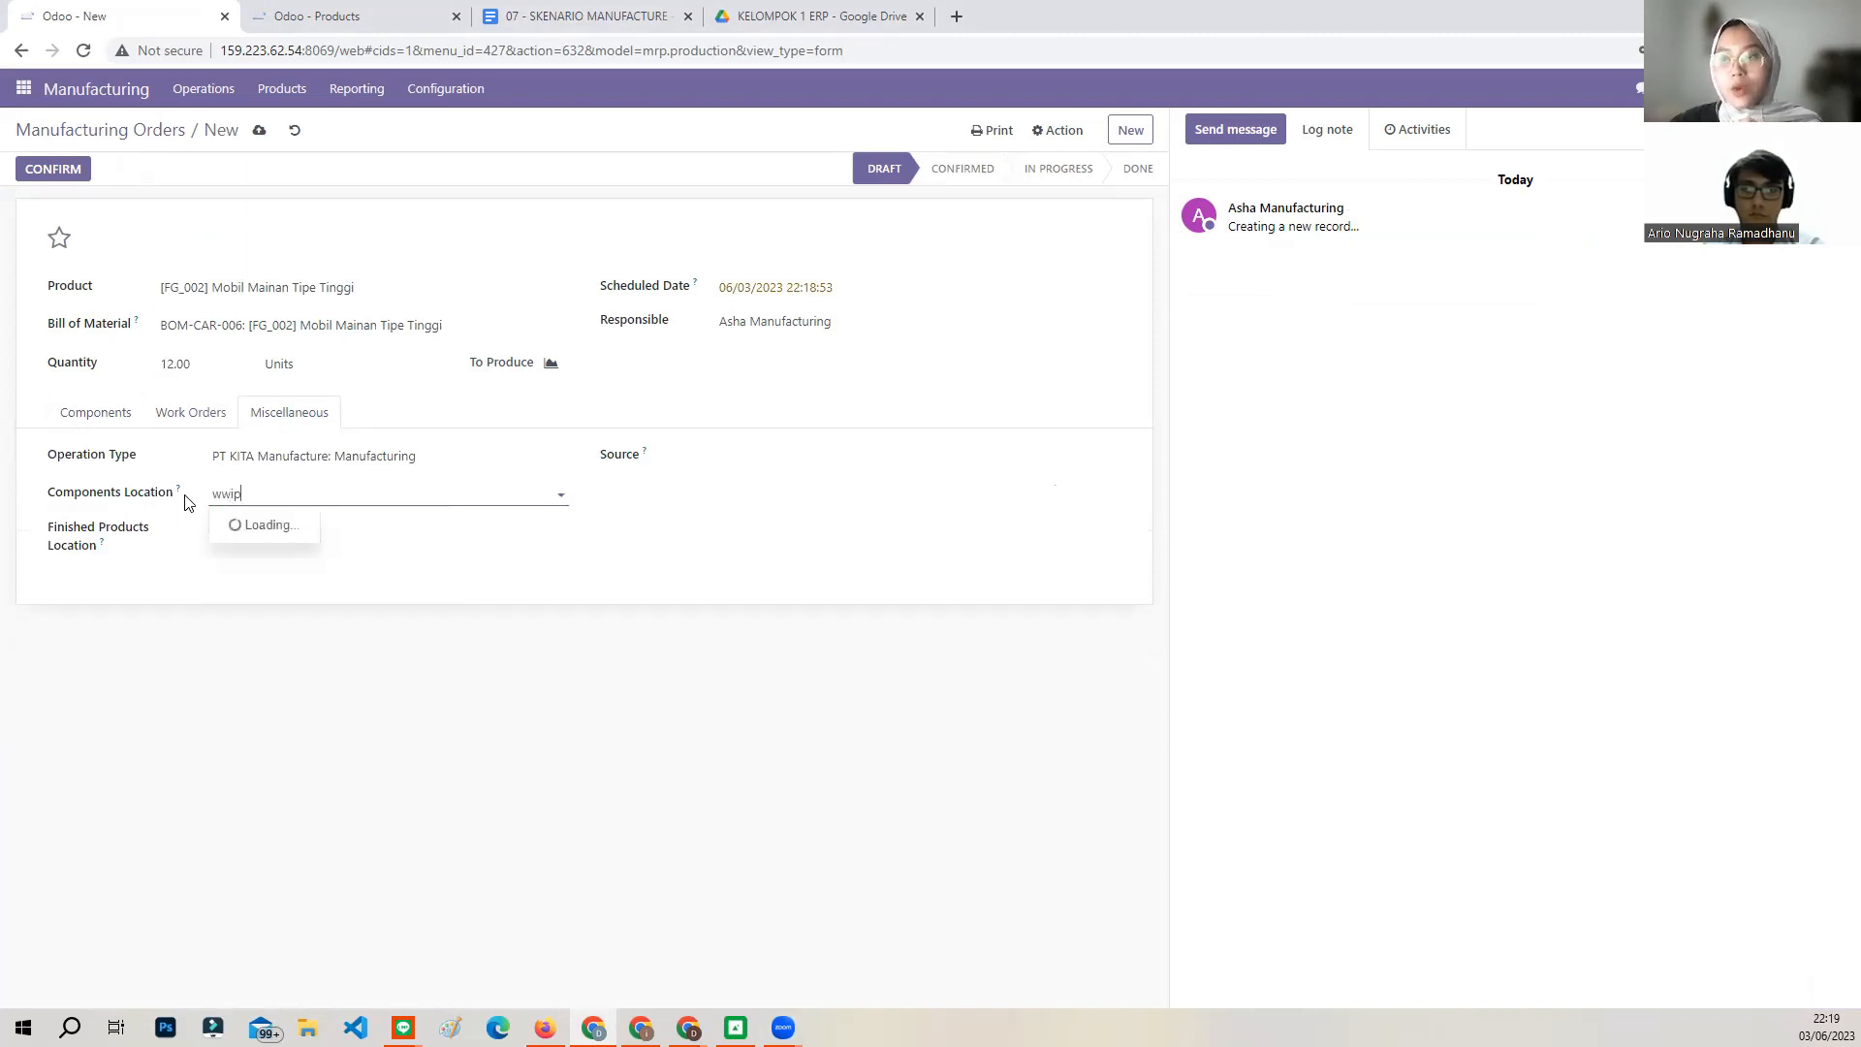
left_click(324, 704)
left_click_drag(413, 493, 372, 491)
type("tock/Work Center 2 t")
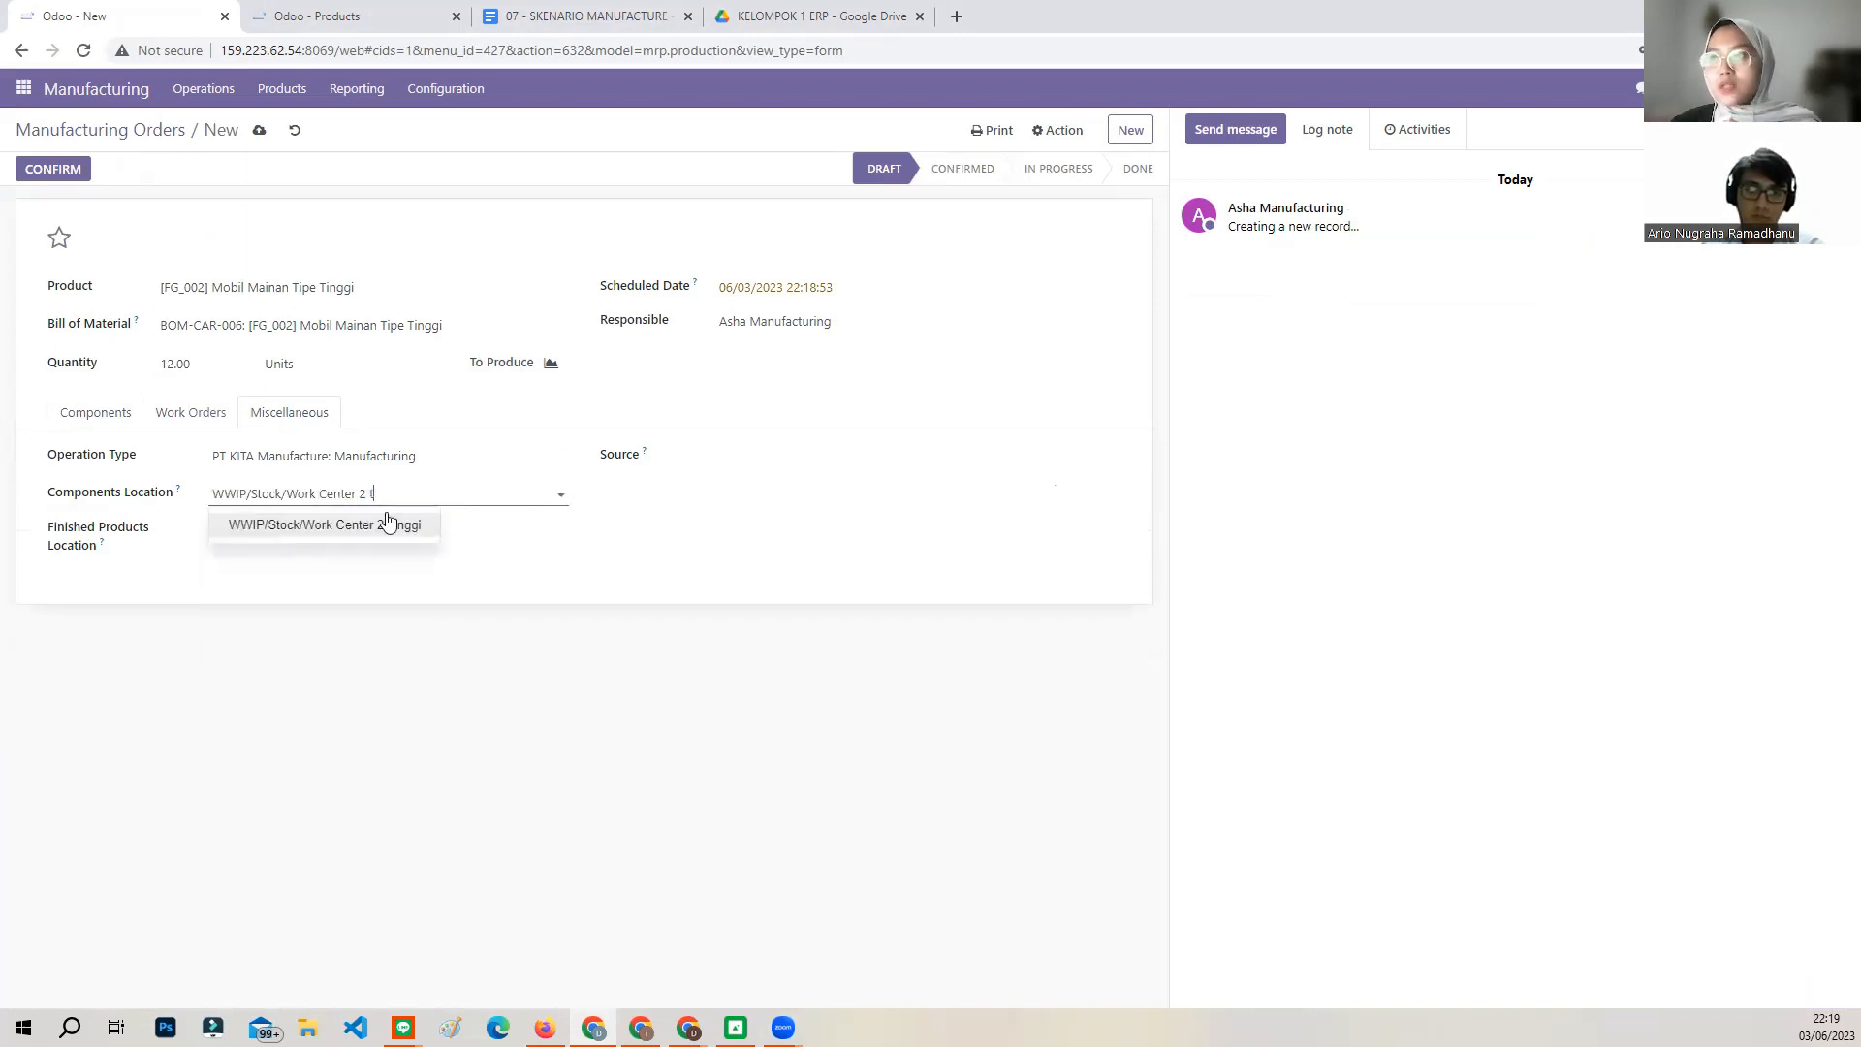
left_click(388, 521)
Set the order's finished products location to WH/WFG/Stock/Lego Tinggi.
left_click(198, 534)
type("wfg")
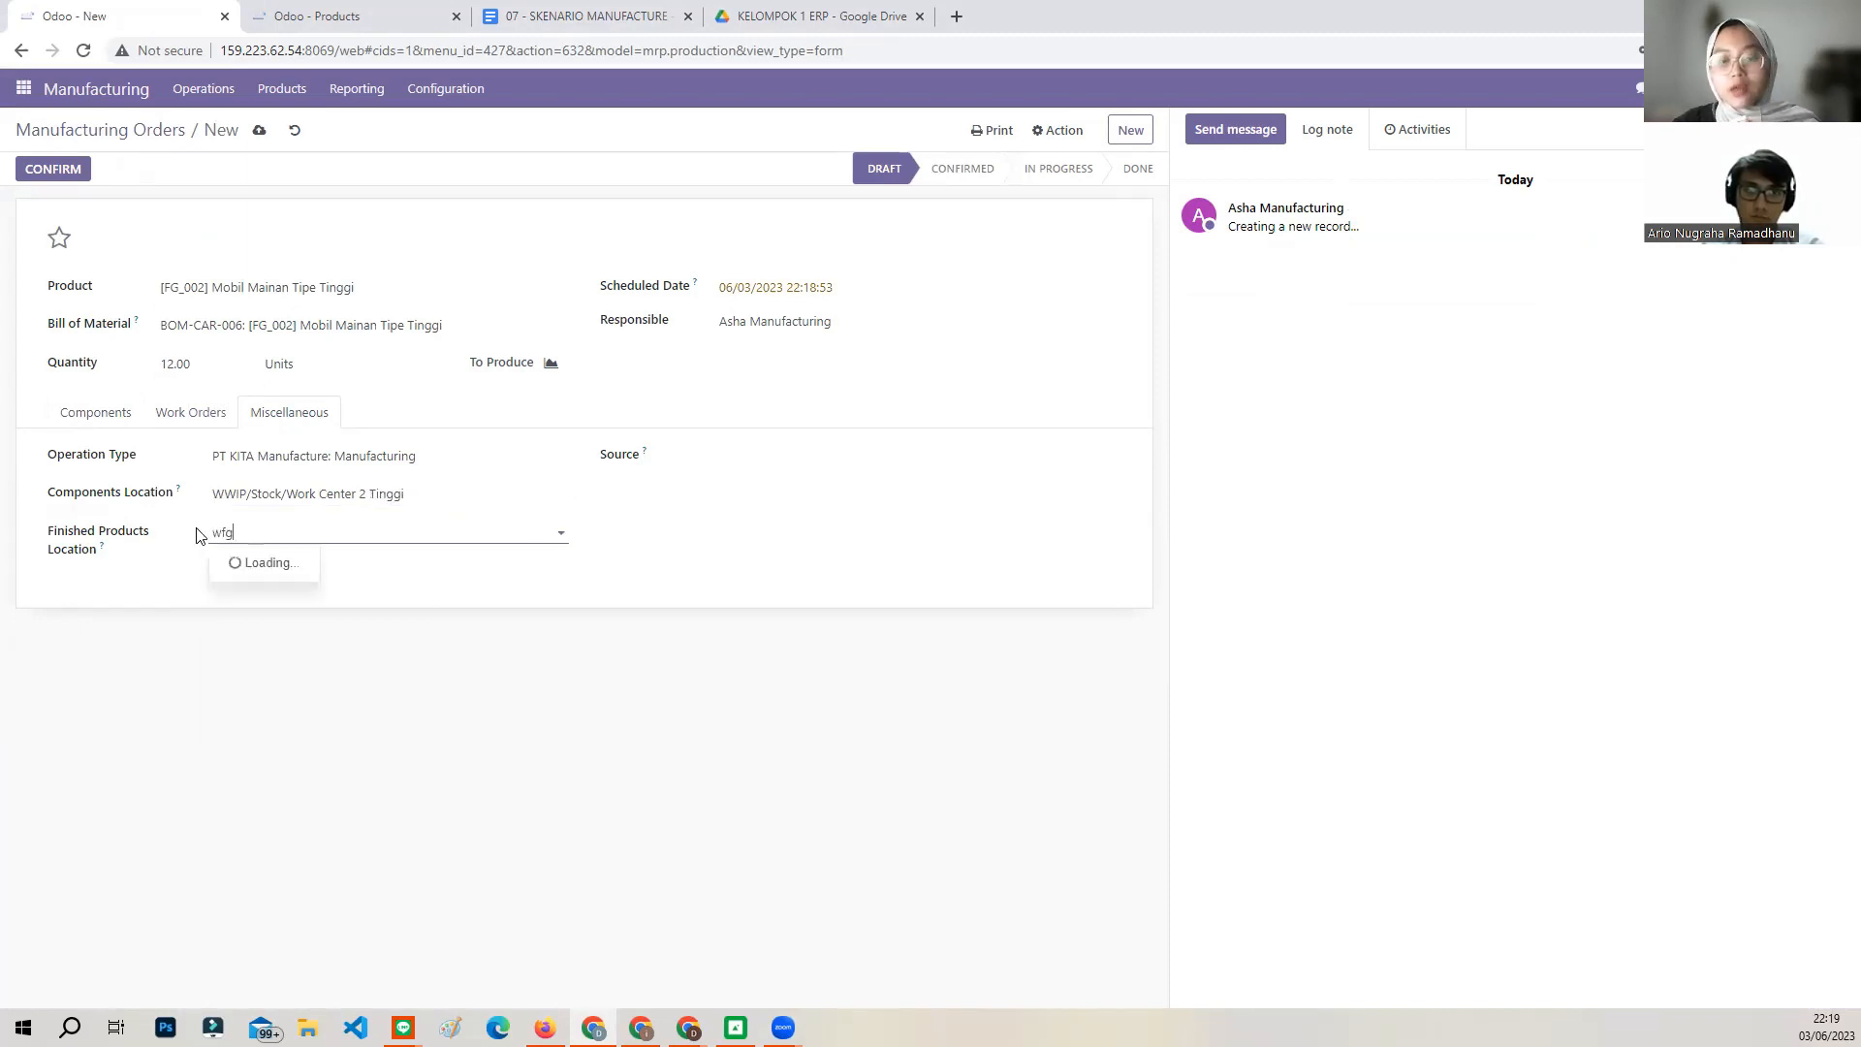
left_click(282, 610)
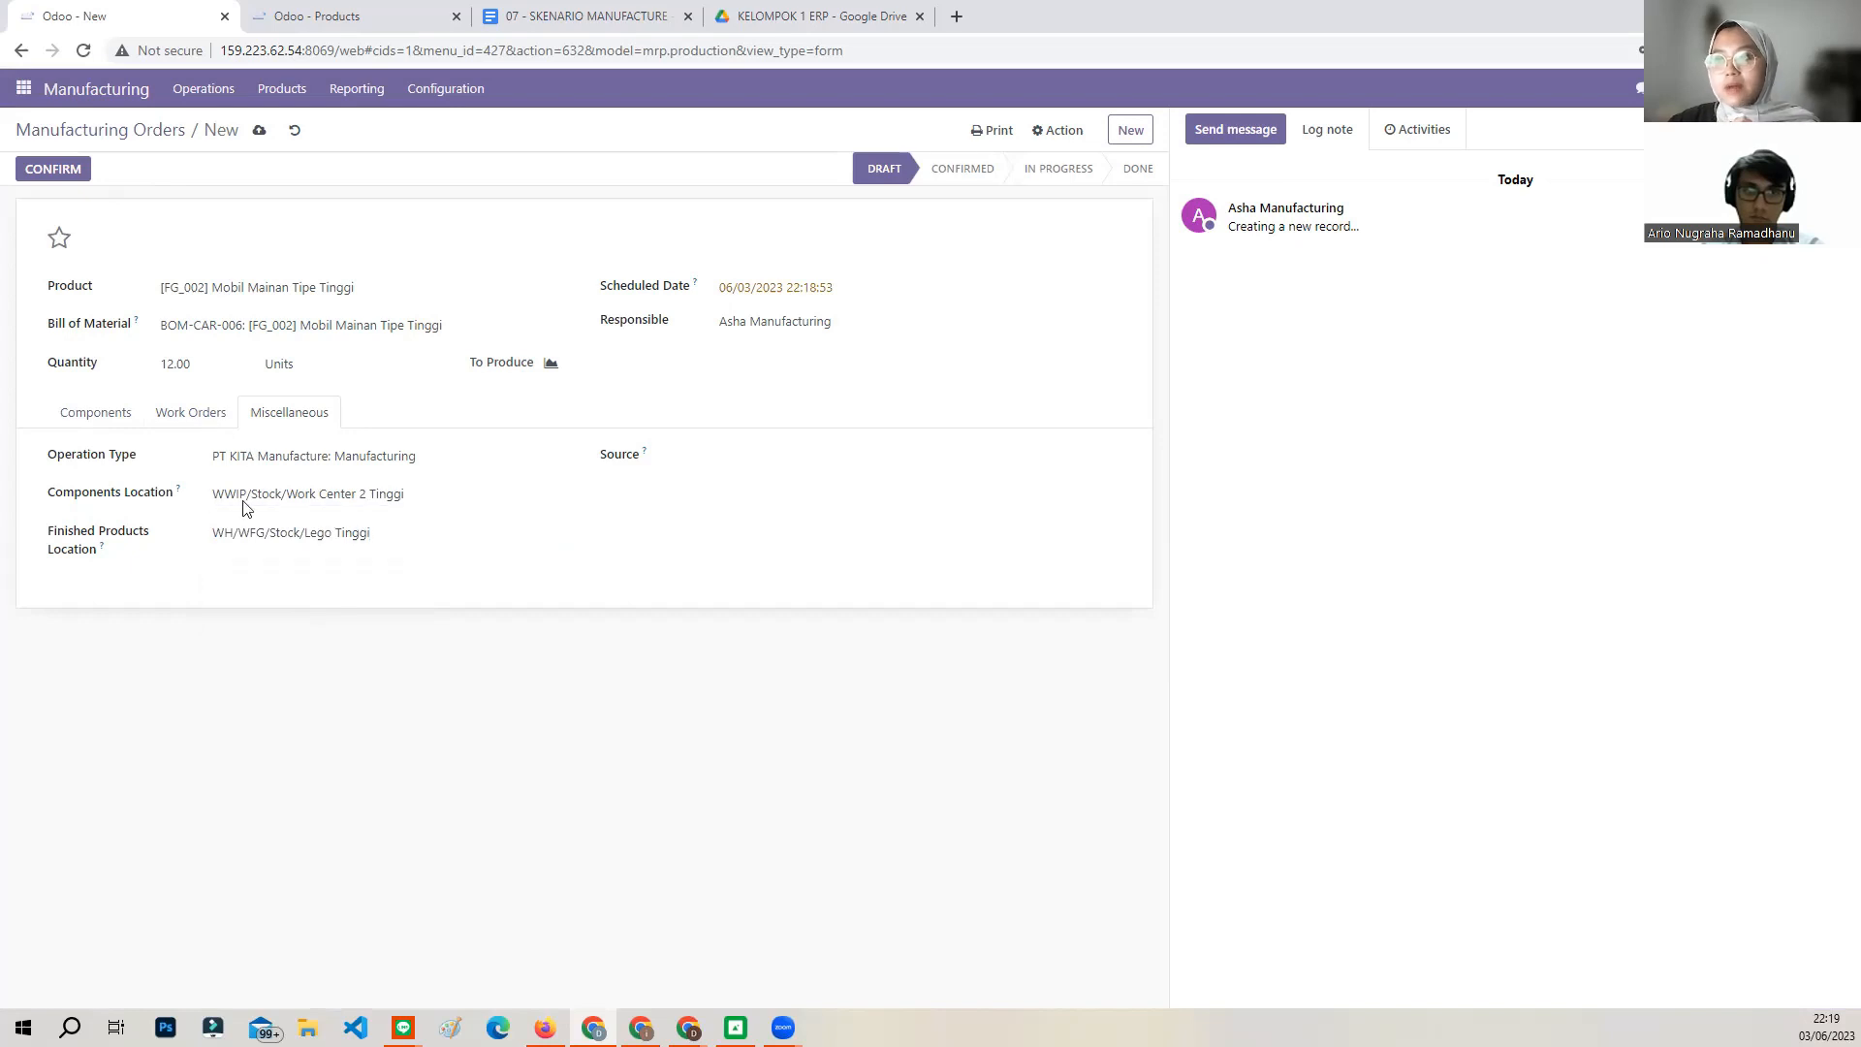
Check the work orders of the Mobil Mainan Tipe Tinggi order, then confirm it and mark it as done with immediate production.
left_click(206, 421)
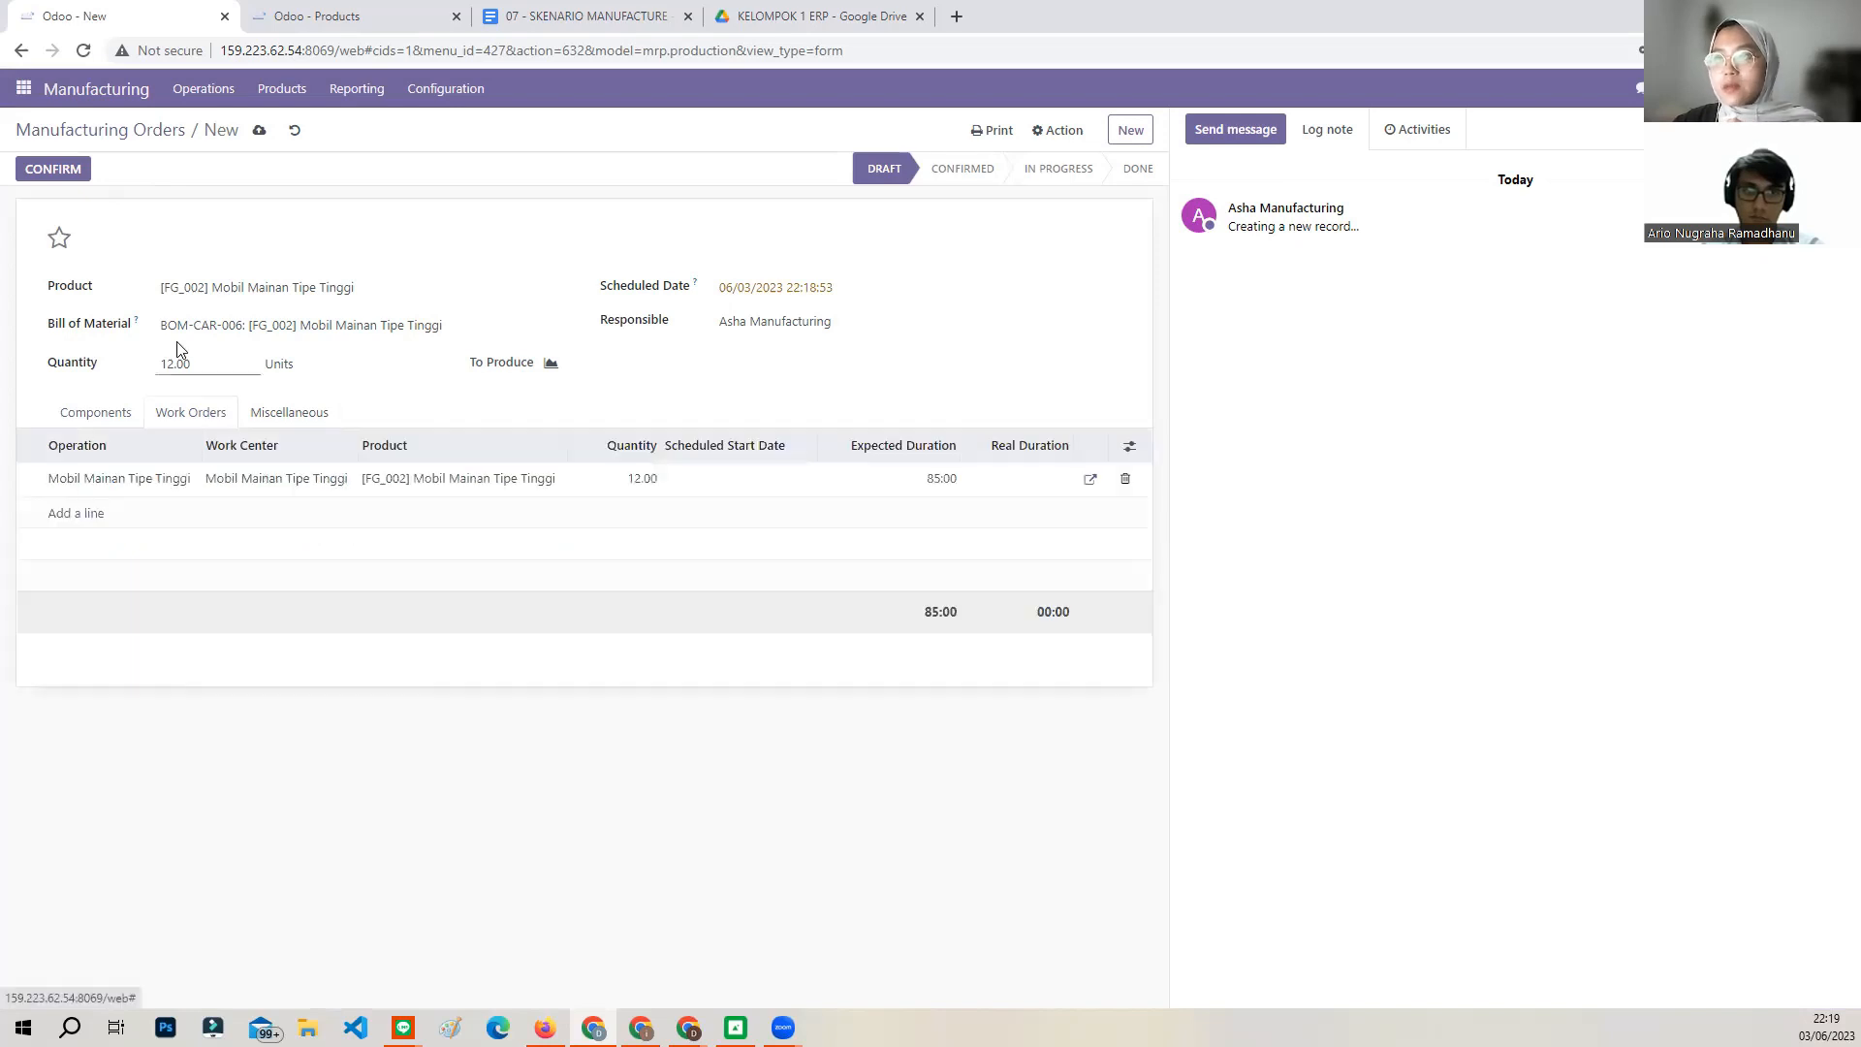
left_click(81, 172)
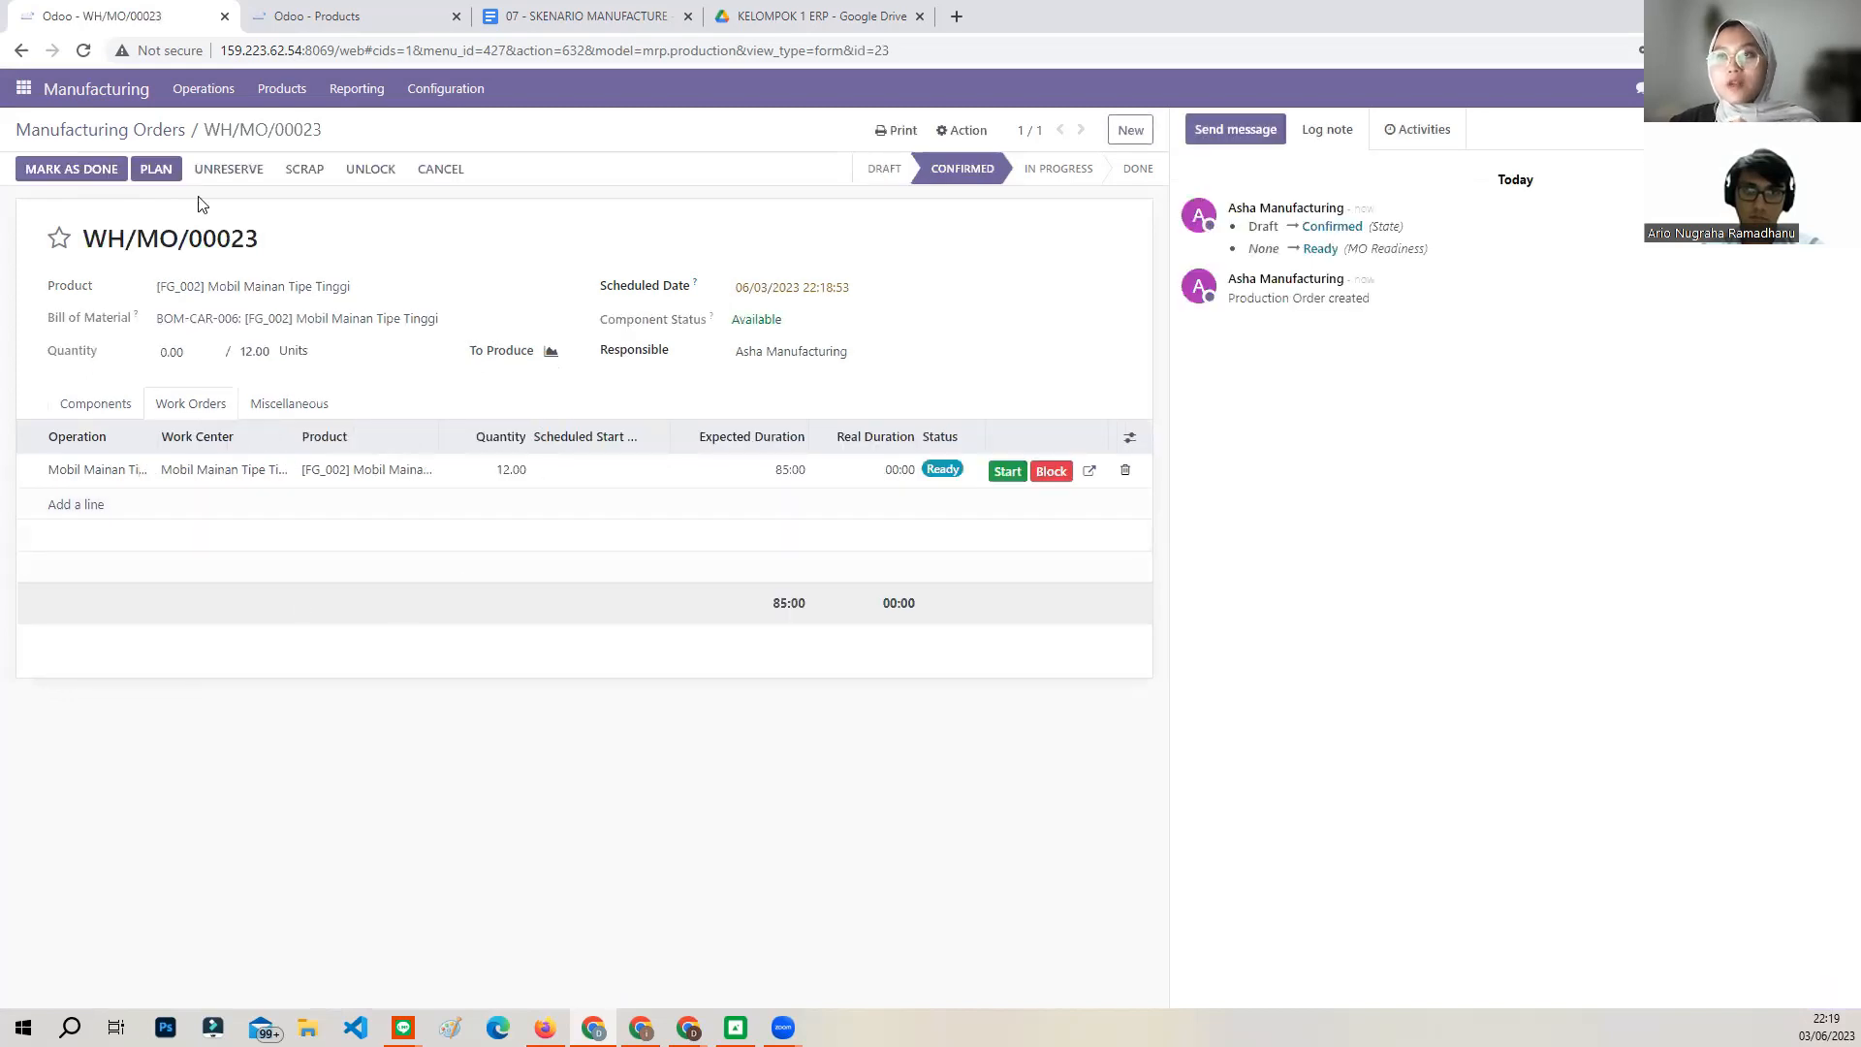
left_click(73, 171)
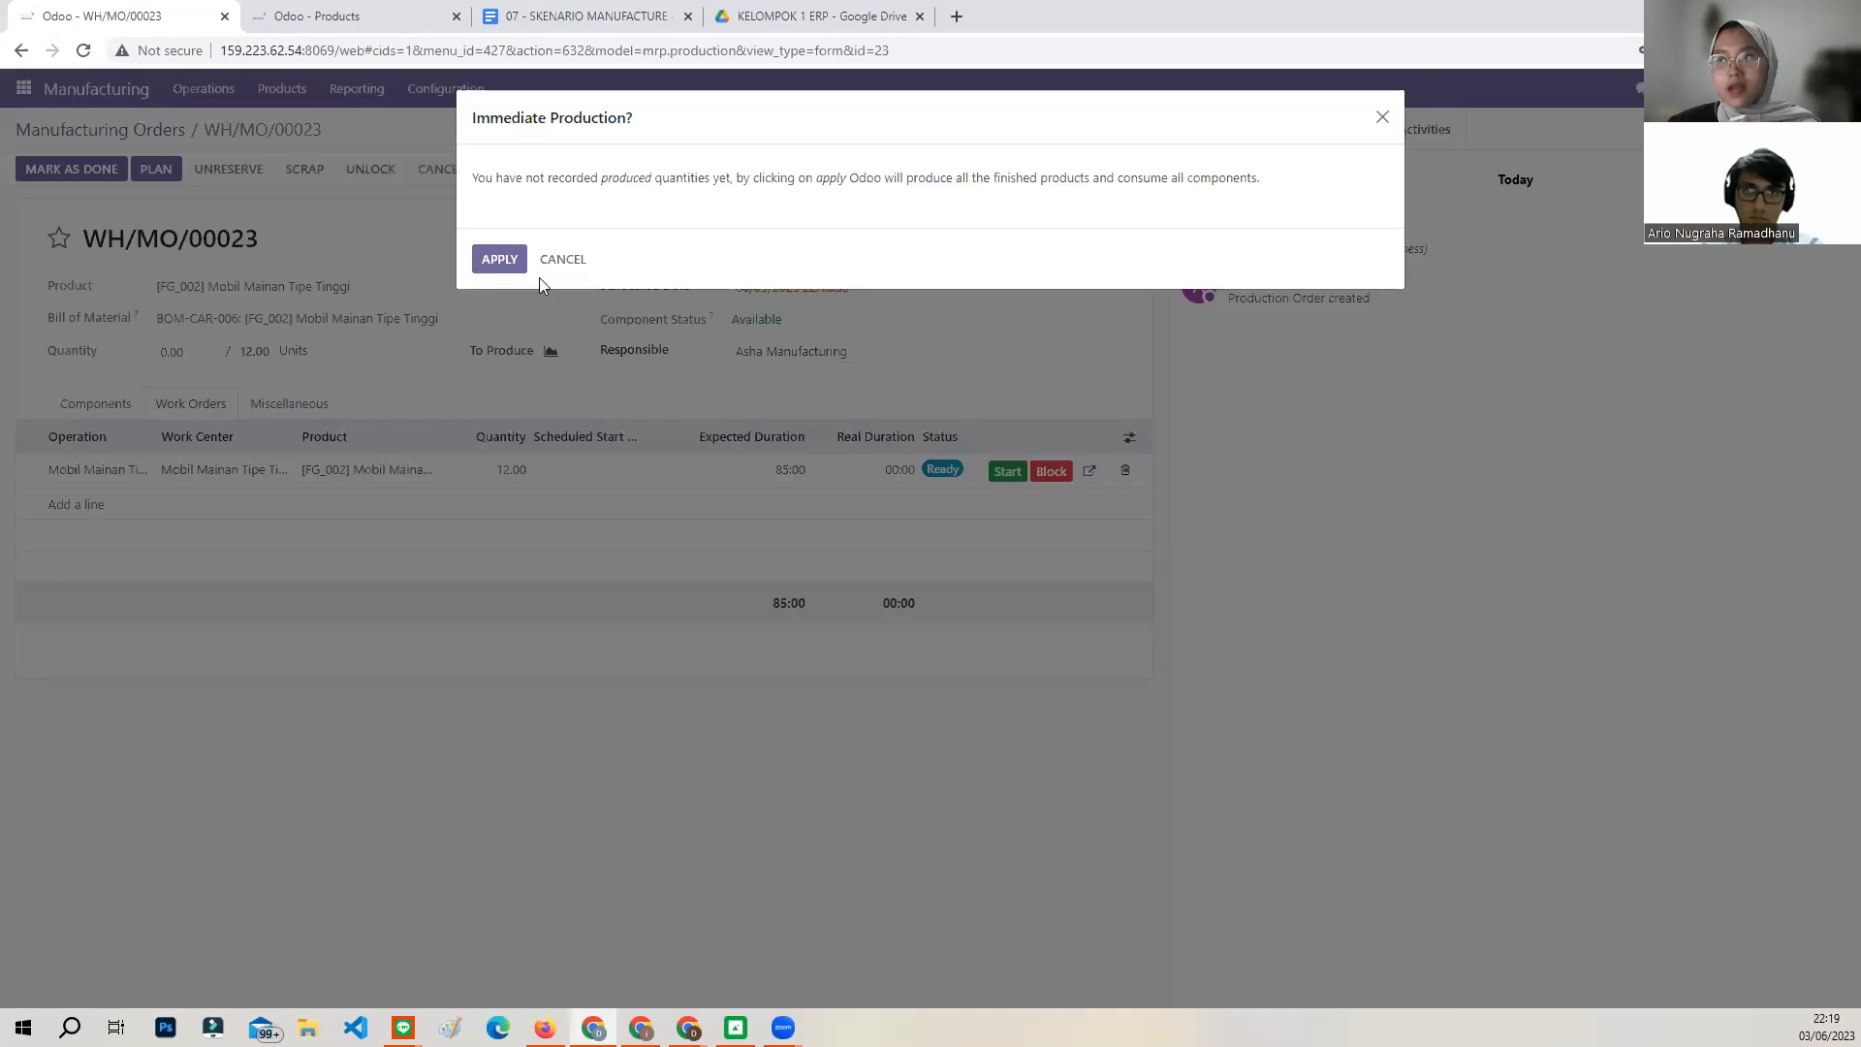
left_click(496, 260)
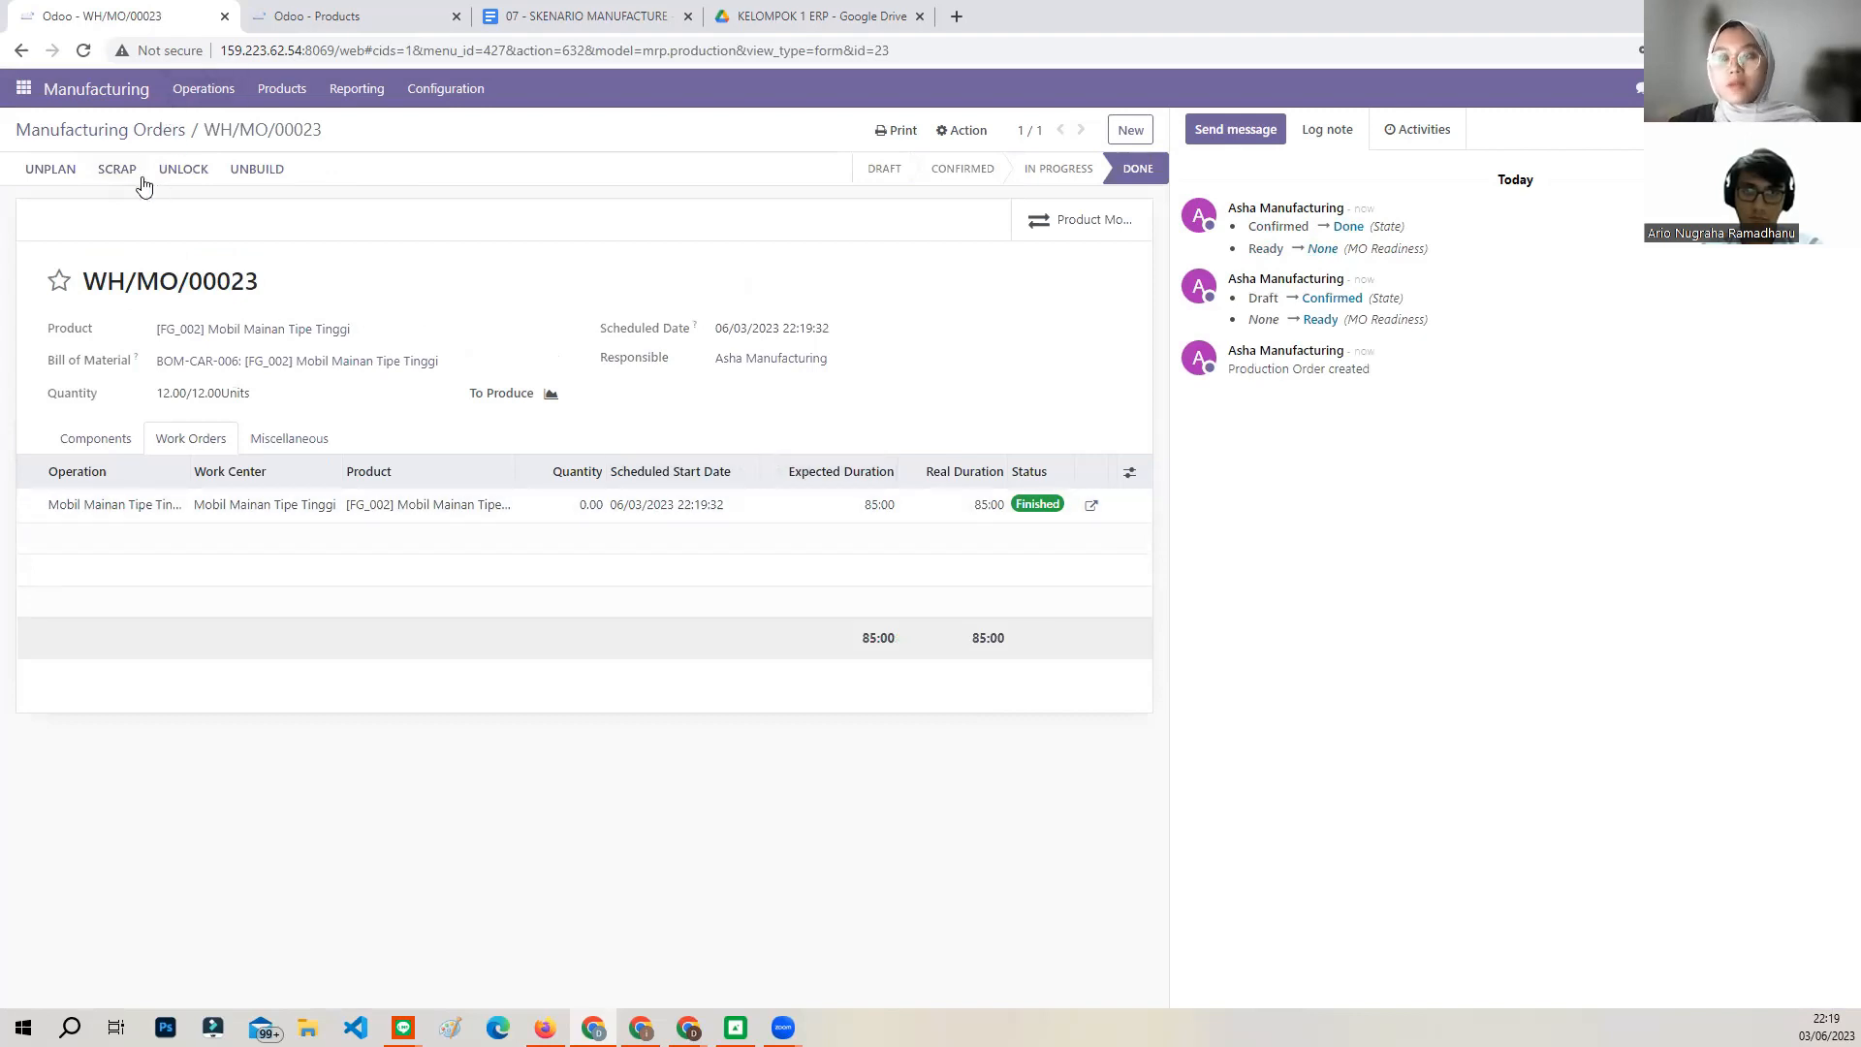
Review the list of manufacturing orders and the on-hand quantities of the finished toy cars in the products overview.
left_click(109, 130)
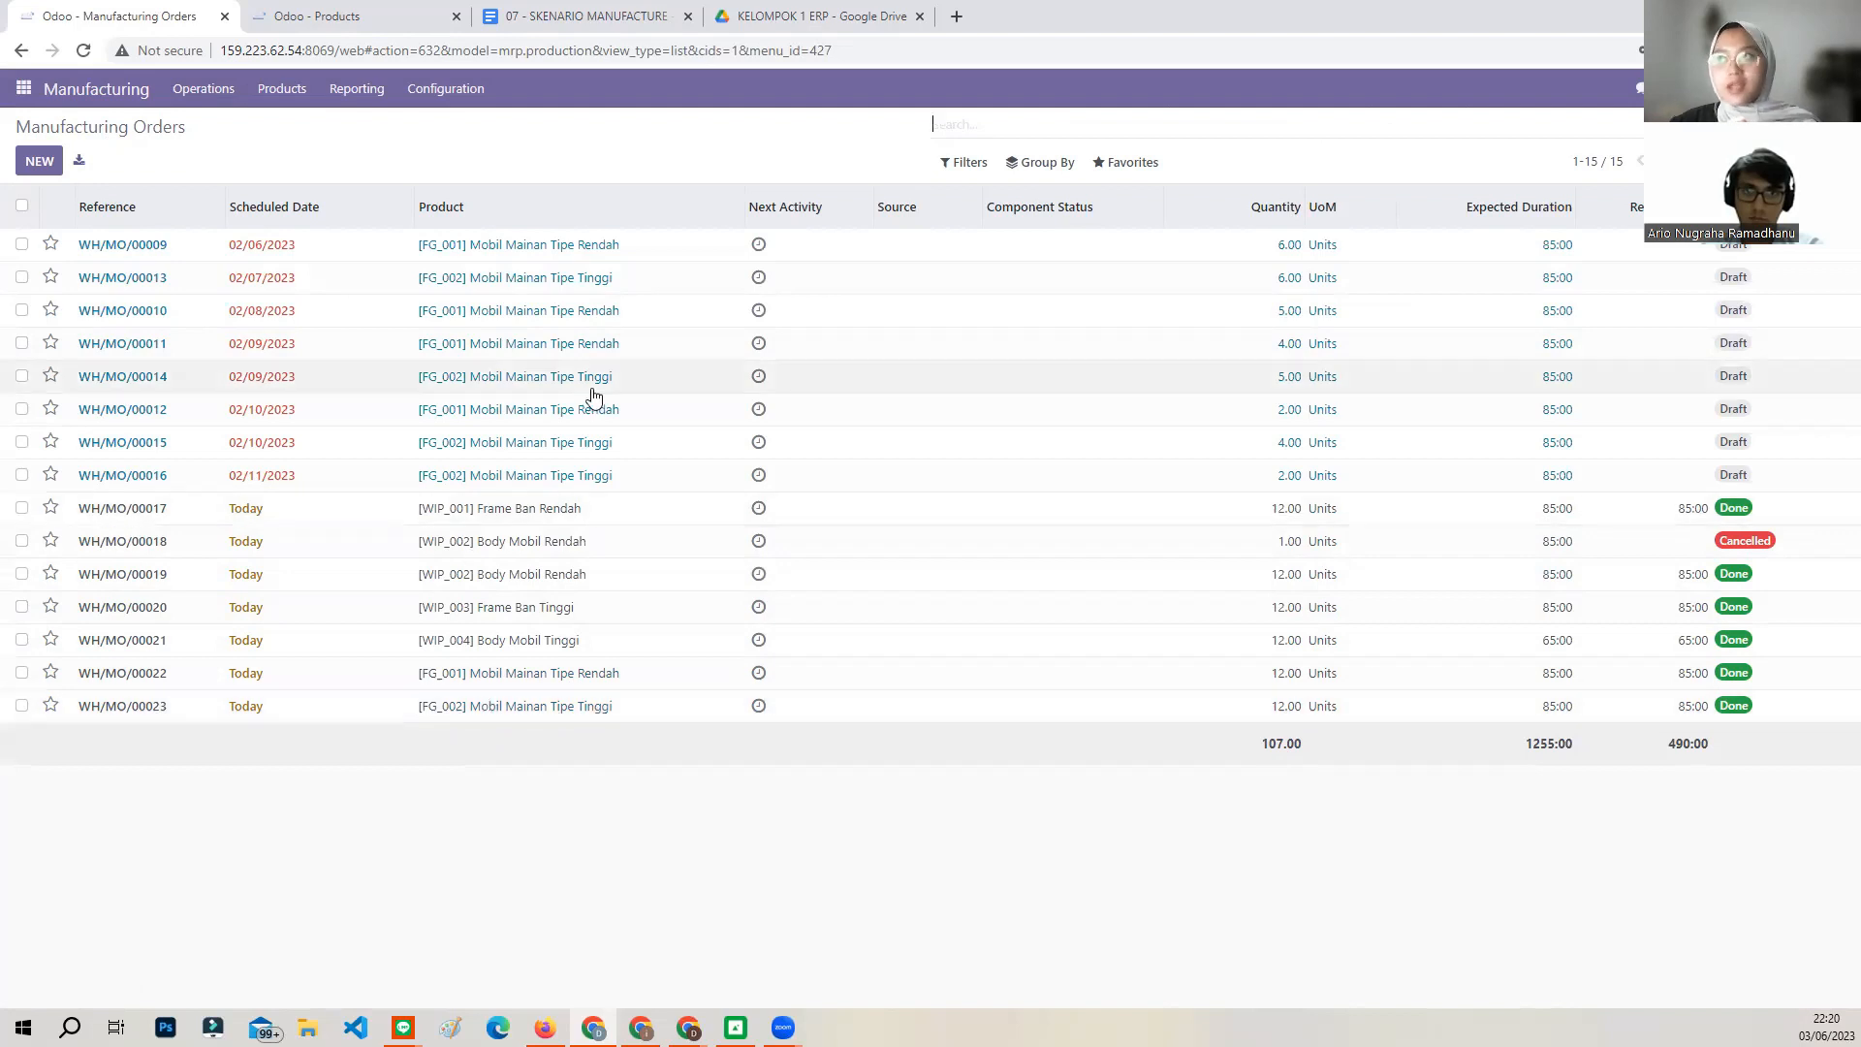
left_click(325, 16)
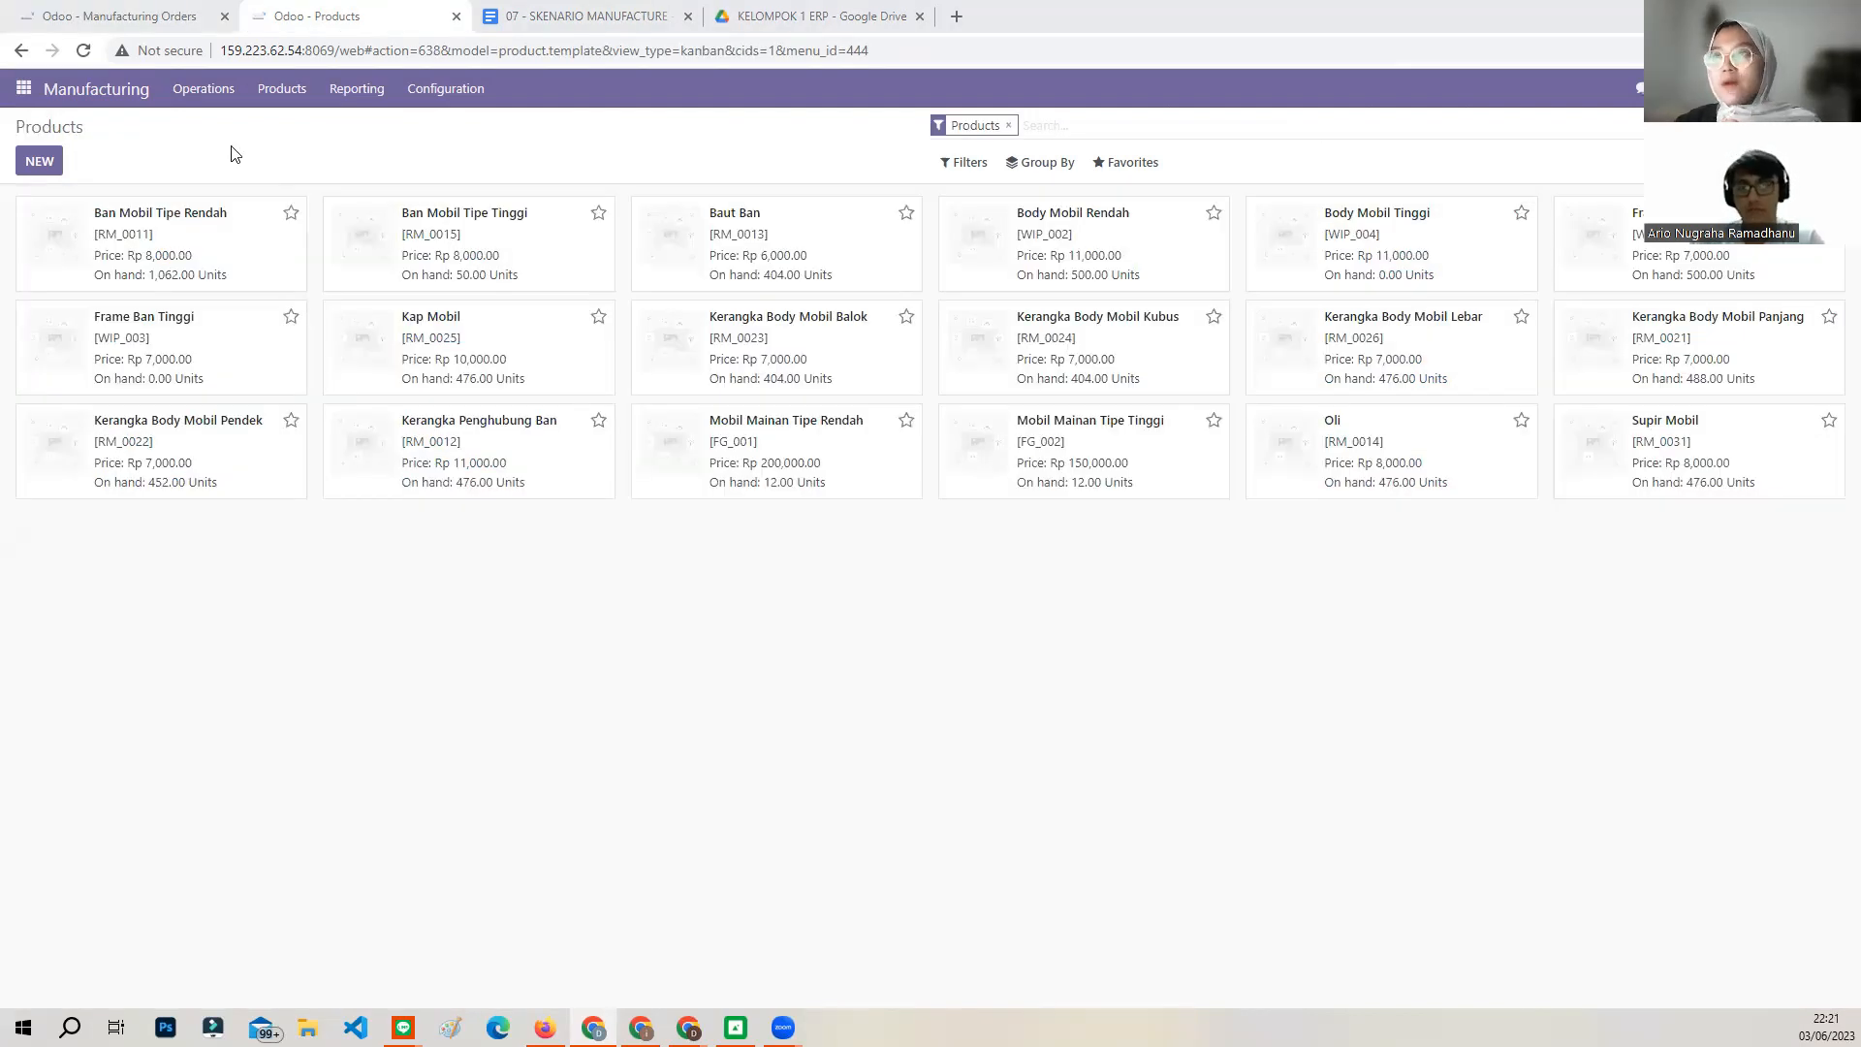